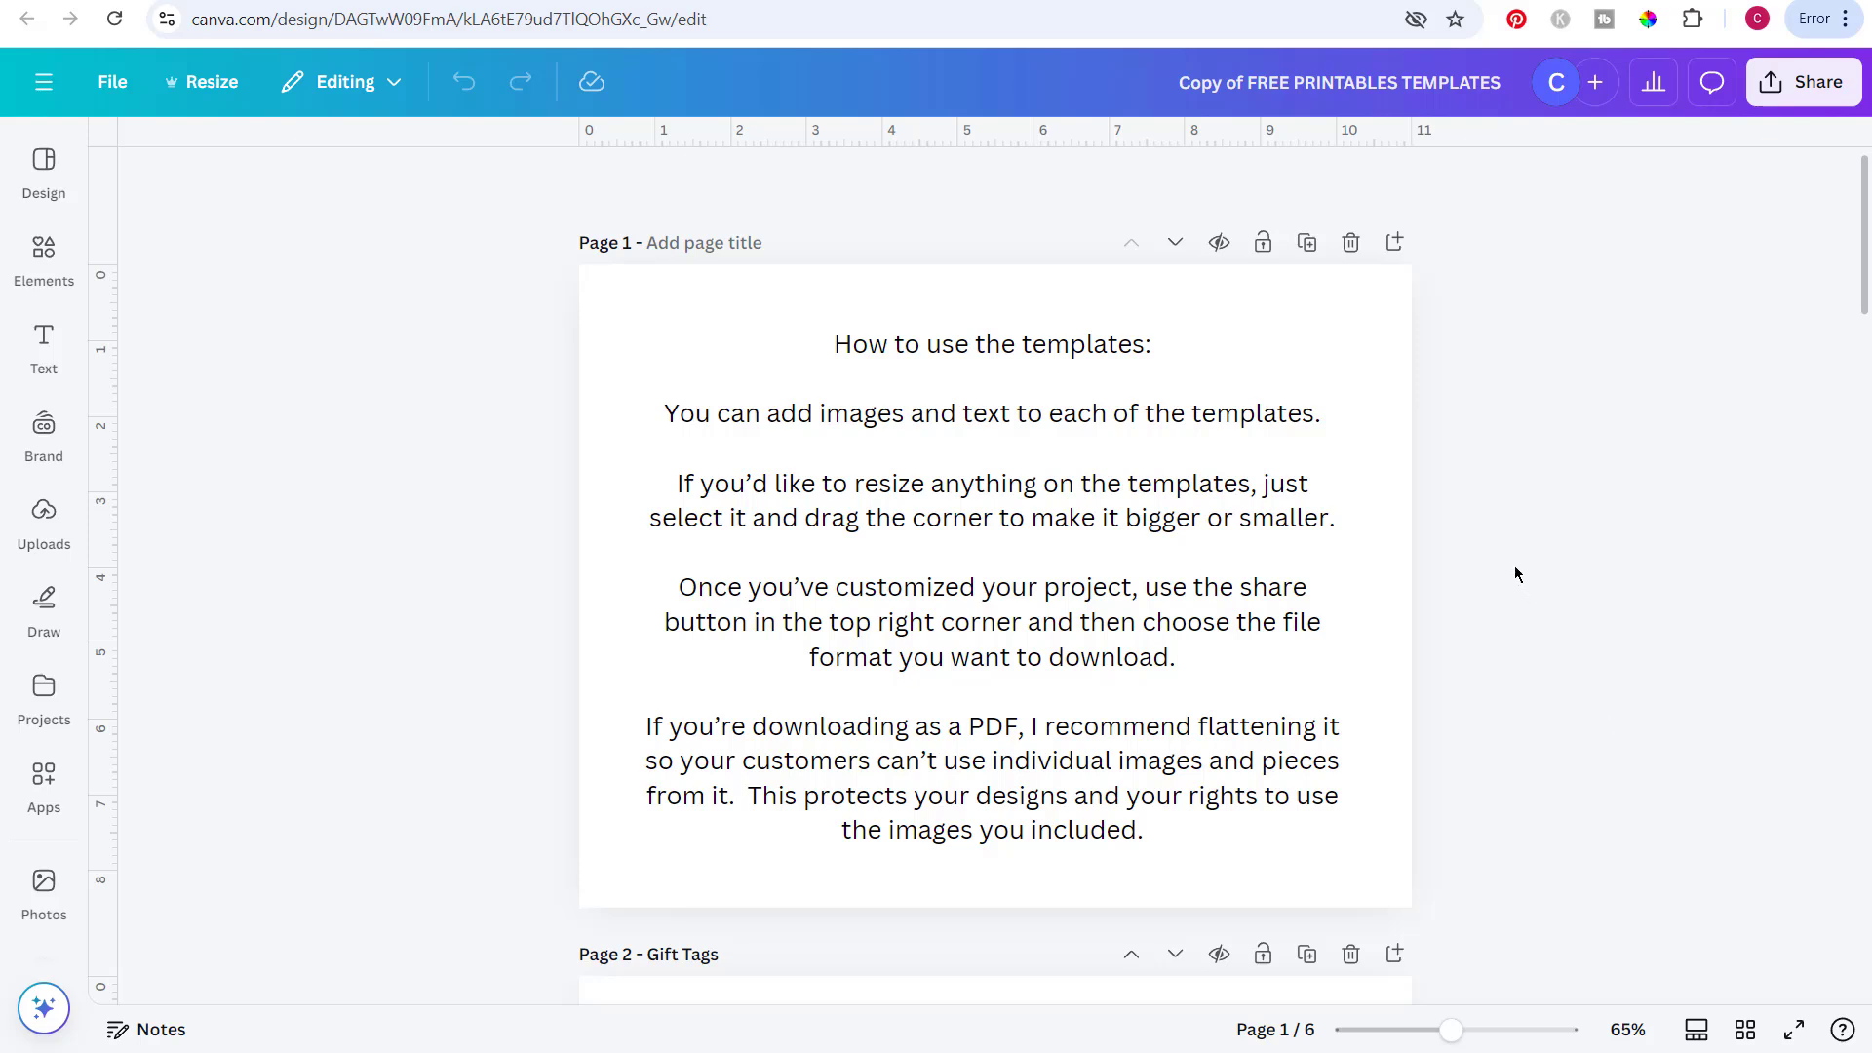
- Scroll through all six template pages and come back to Page 3 Bookmarks
{"action": "scroll", "coordinate": [1517, 575], "scroll_direction": "down", "scroll_amount": 1}
{"action": "scroll", "coordinate": [1517, 575], "scroll_direction": "up", "scroll_amount": 1}
{"action": "scroll", "coordinate": [1516, 574], "scroll_direction": "down", "scroll_amount": 4}
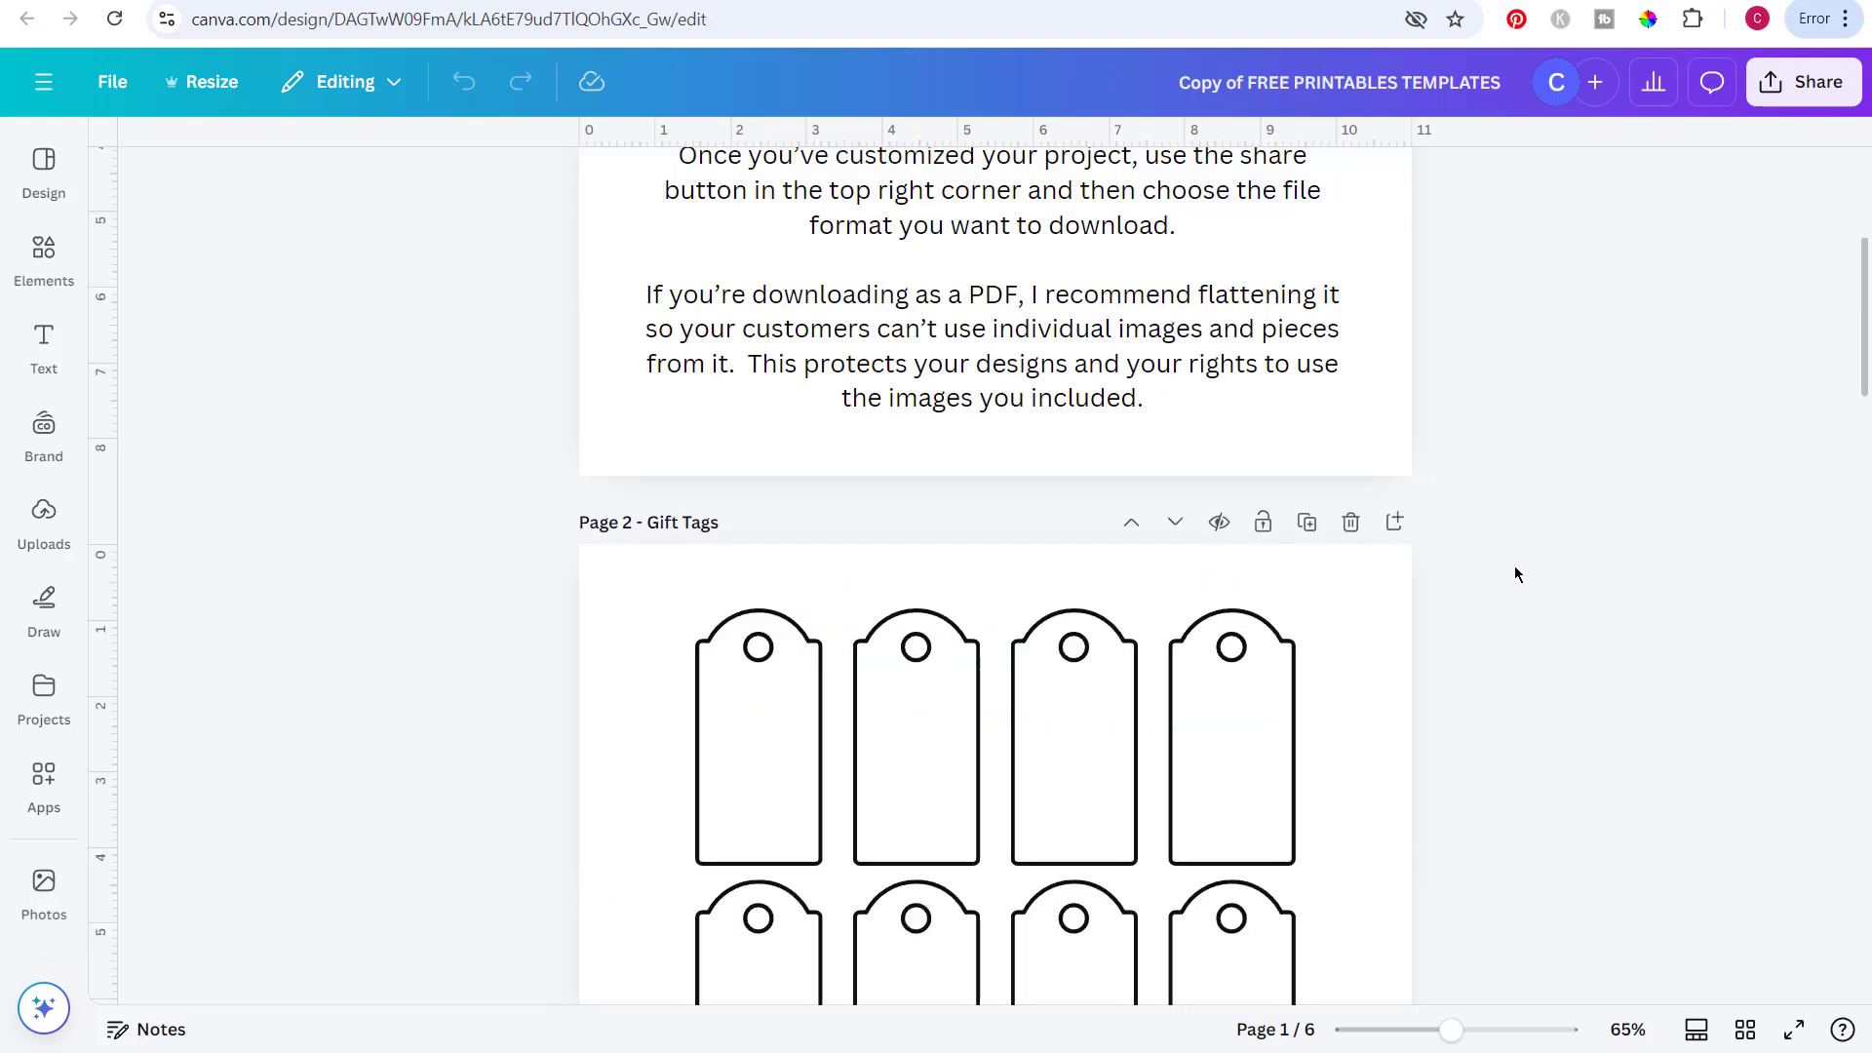
{"action": "scroll", "coordinate": [1516, 574], "scroll_direction": "up", "scroll_amount": 4}
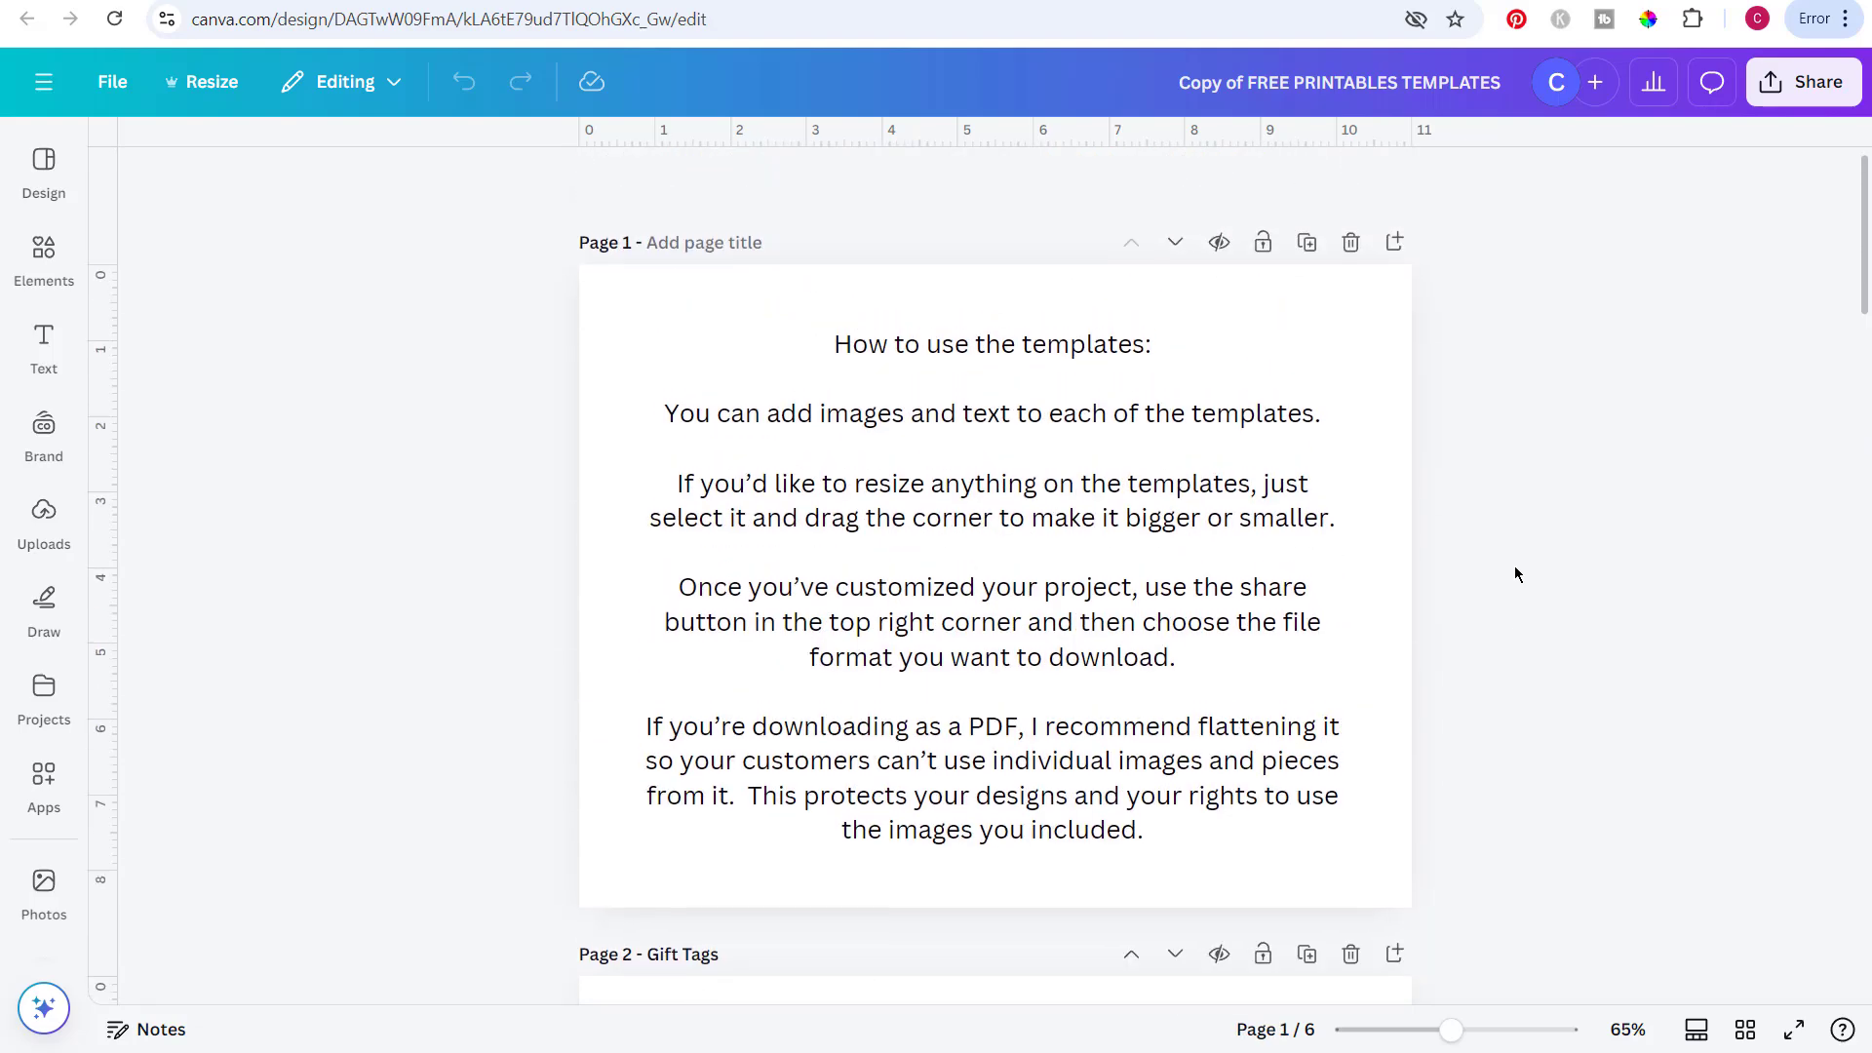
{"action": "scroll", "coordinate": [1516, 574], "scroll_direction": "down", "scroll_amount": 1}
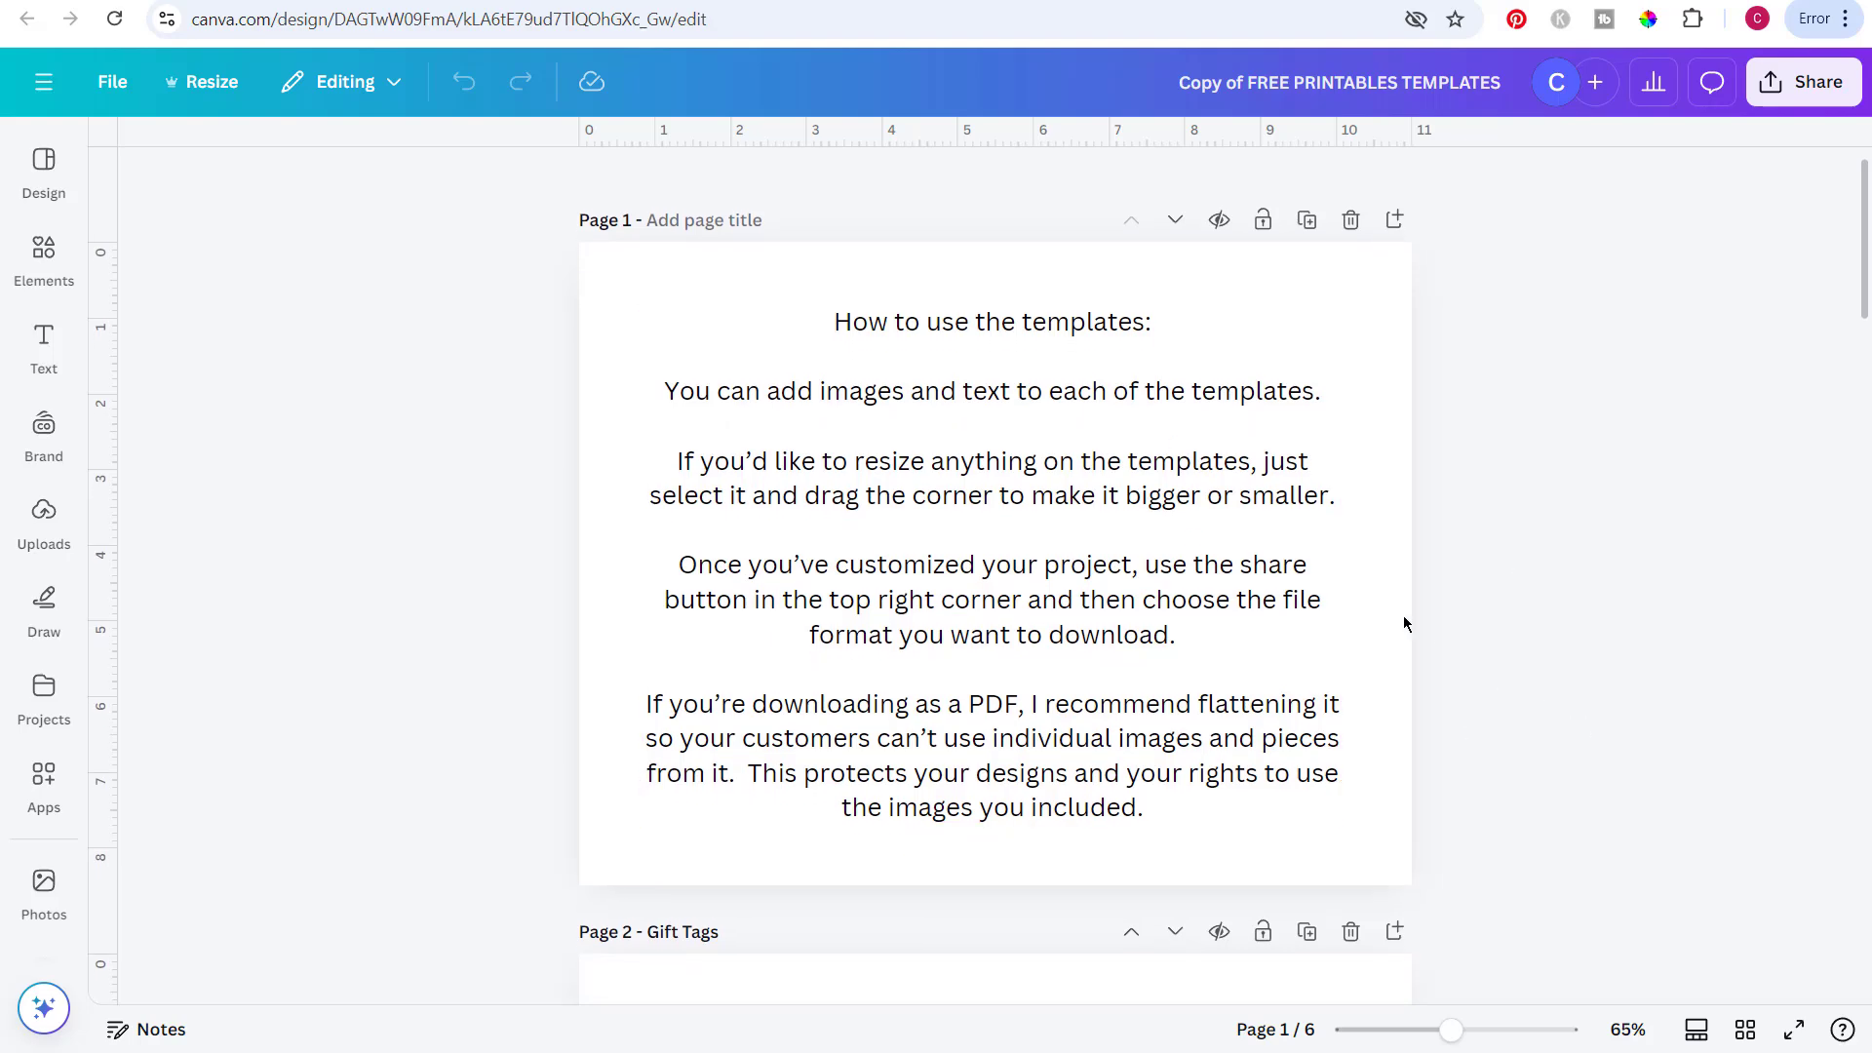
{"action": "scroll", "coordinate": [1404, 618], "scroll_direction": "down", "scroll_amount": 10}
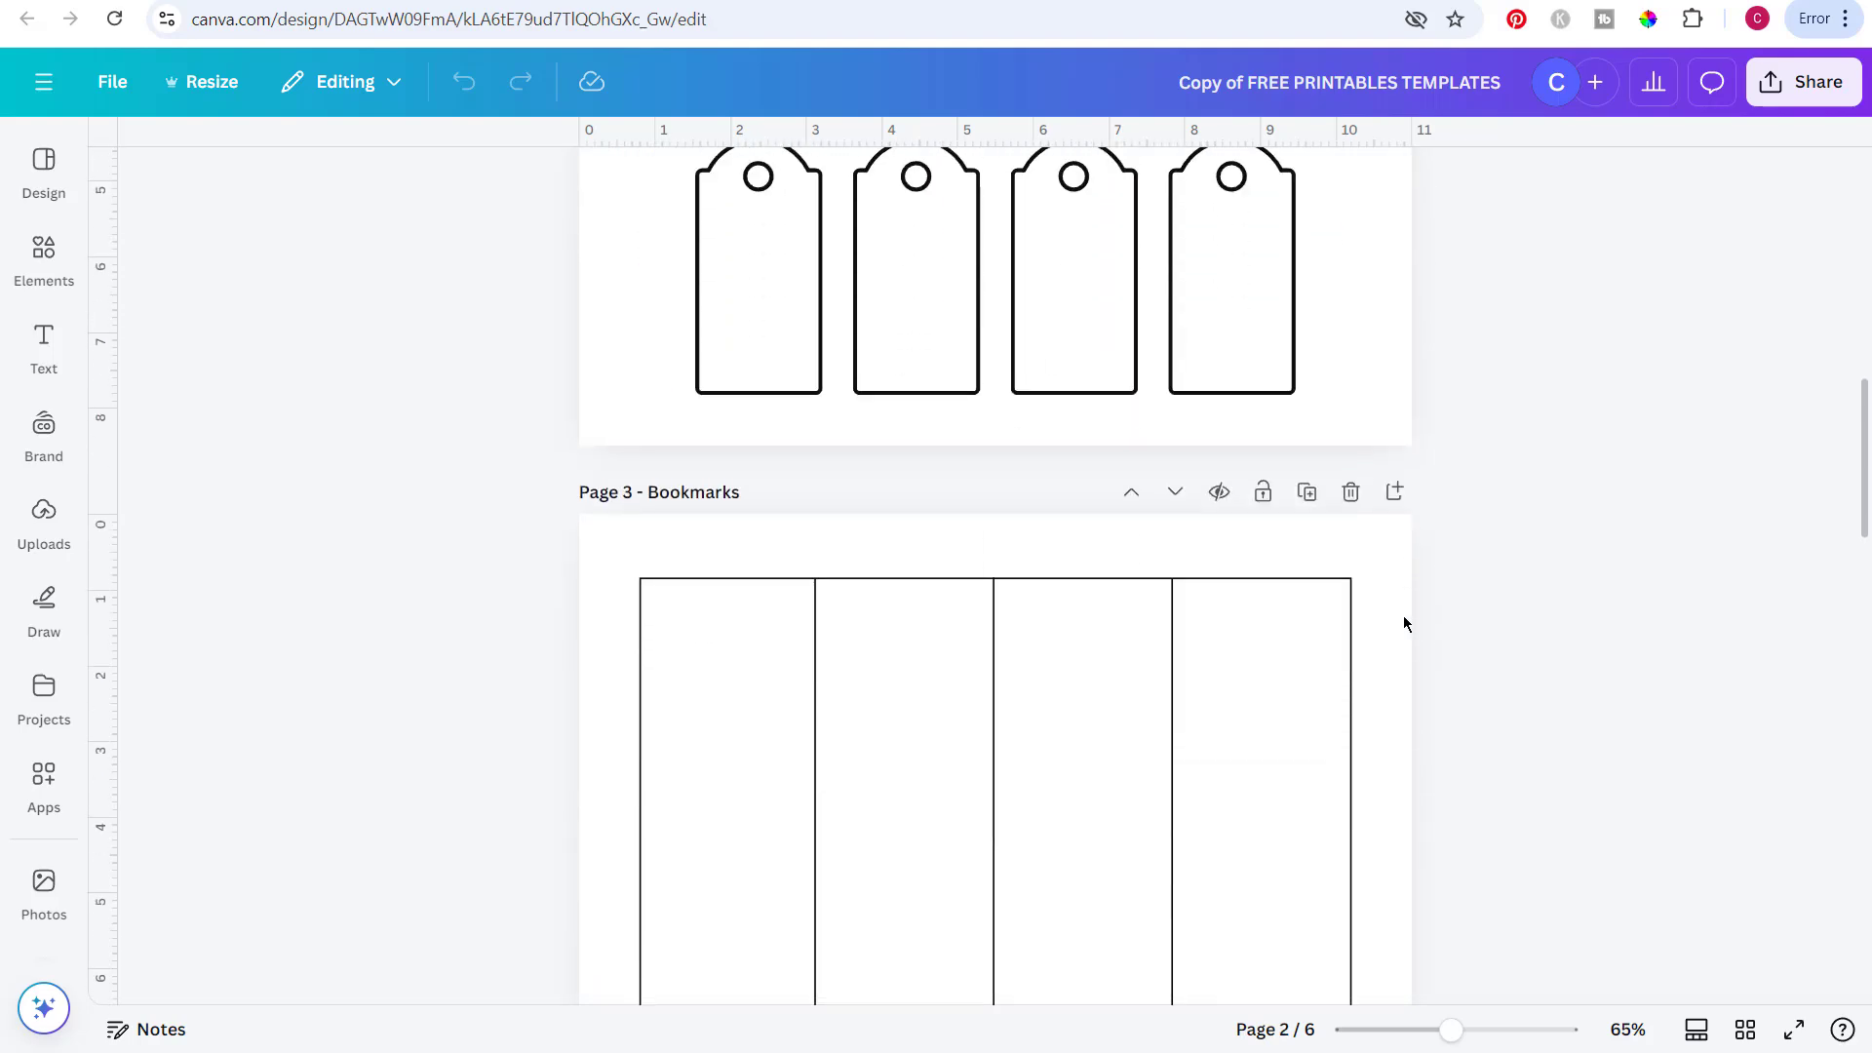
{"action": "scroll", "coordinate": [1404, 622], "scroll_direction": "down", "scroll_amount": 15}
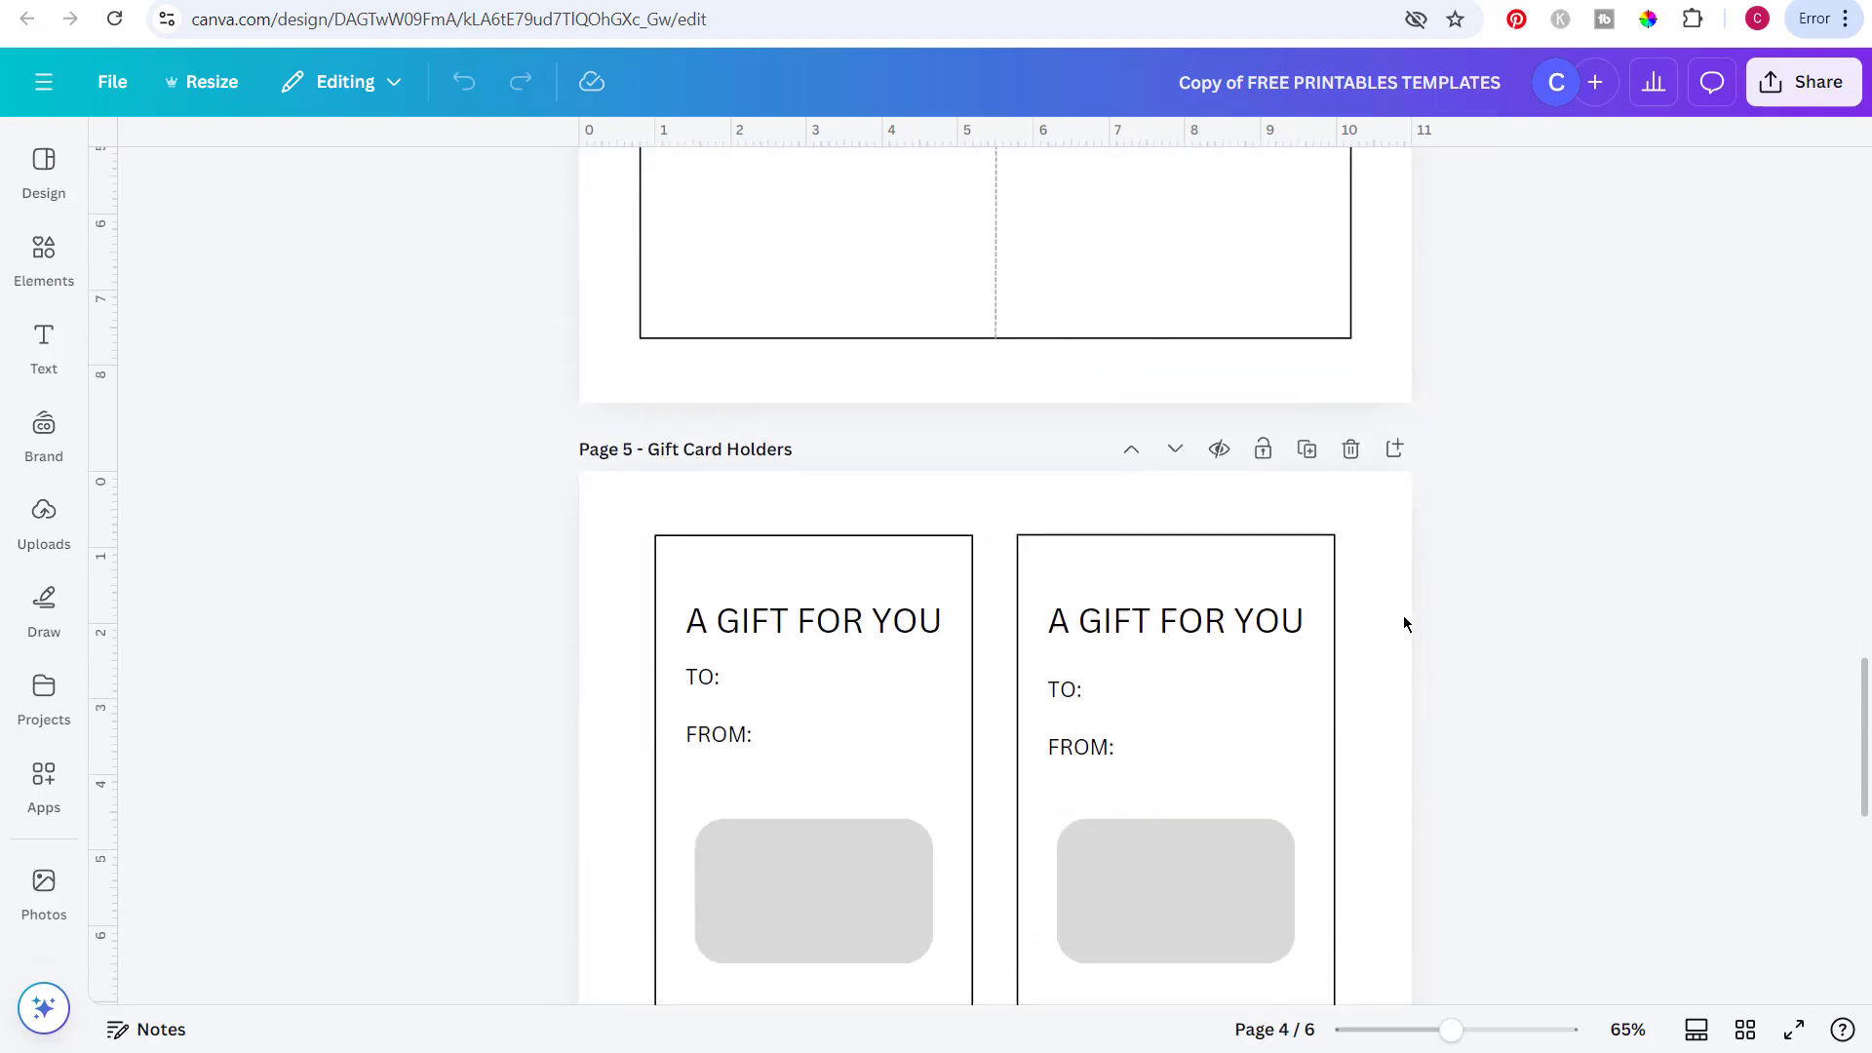
{"action": "scroll", "coordinate": [1404, 622], "scroll_direction": "down", "scroll_amount": 10}
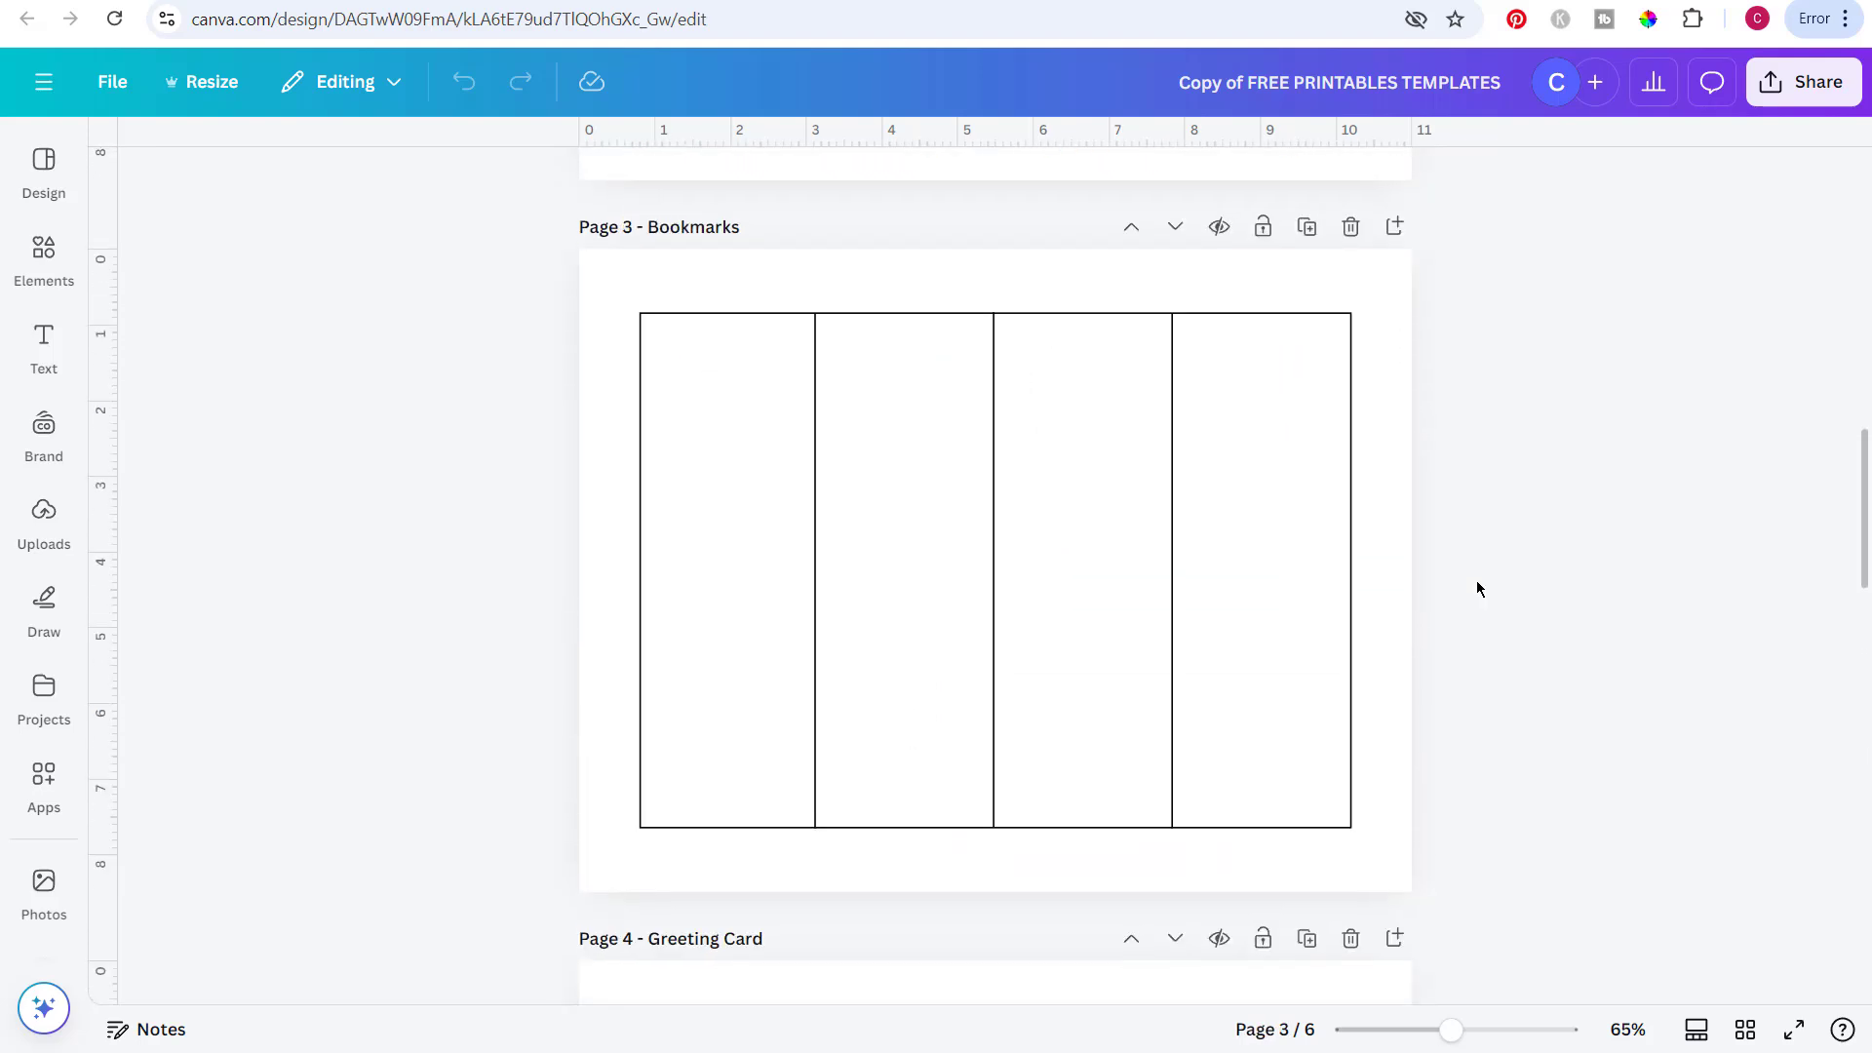
{"action": "scroll", "coordinate": [1476, 581], "scroll_direction": "up", "scroll_amount": 1}
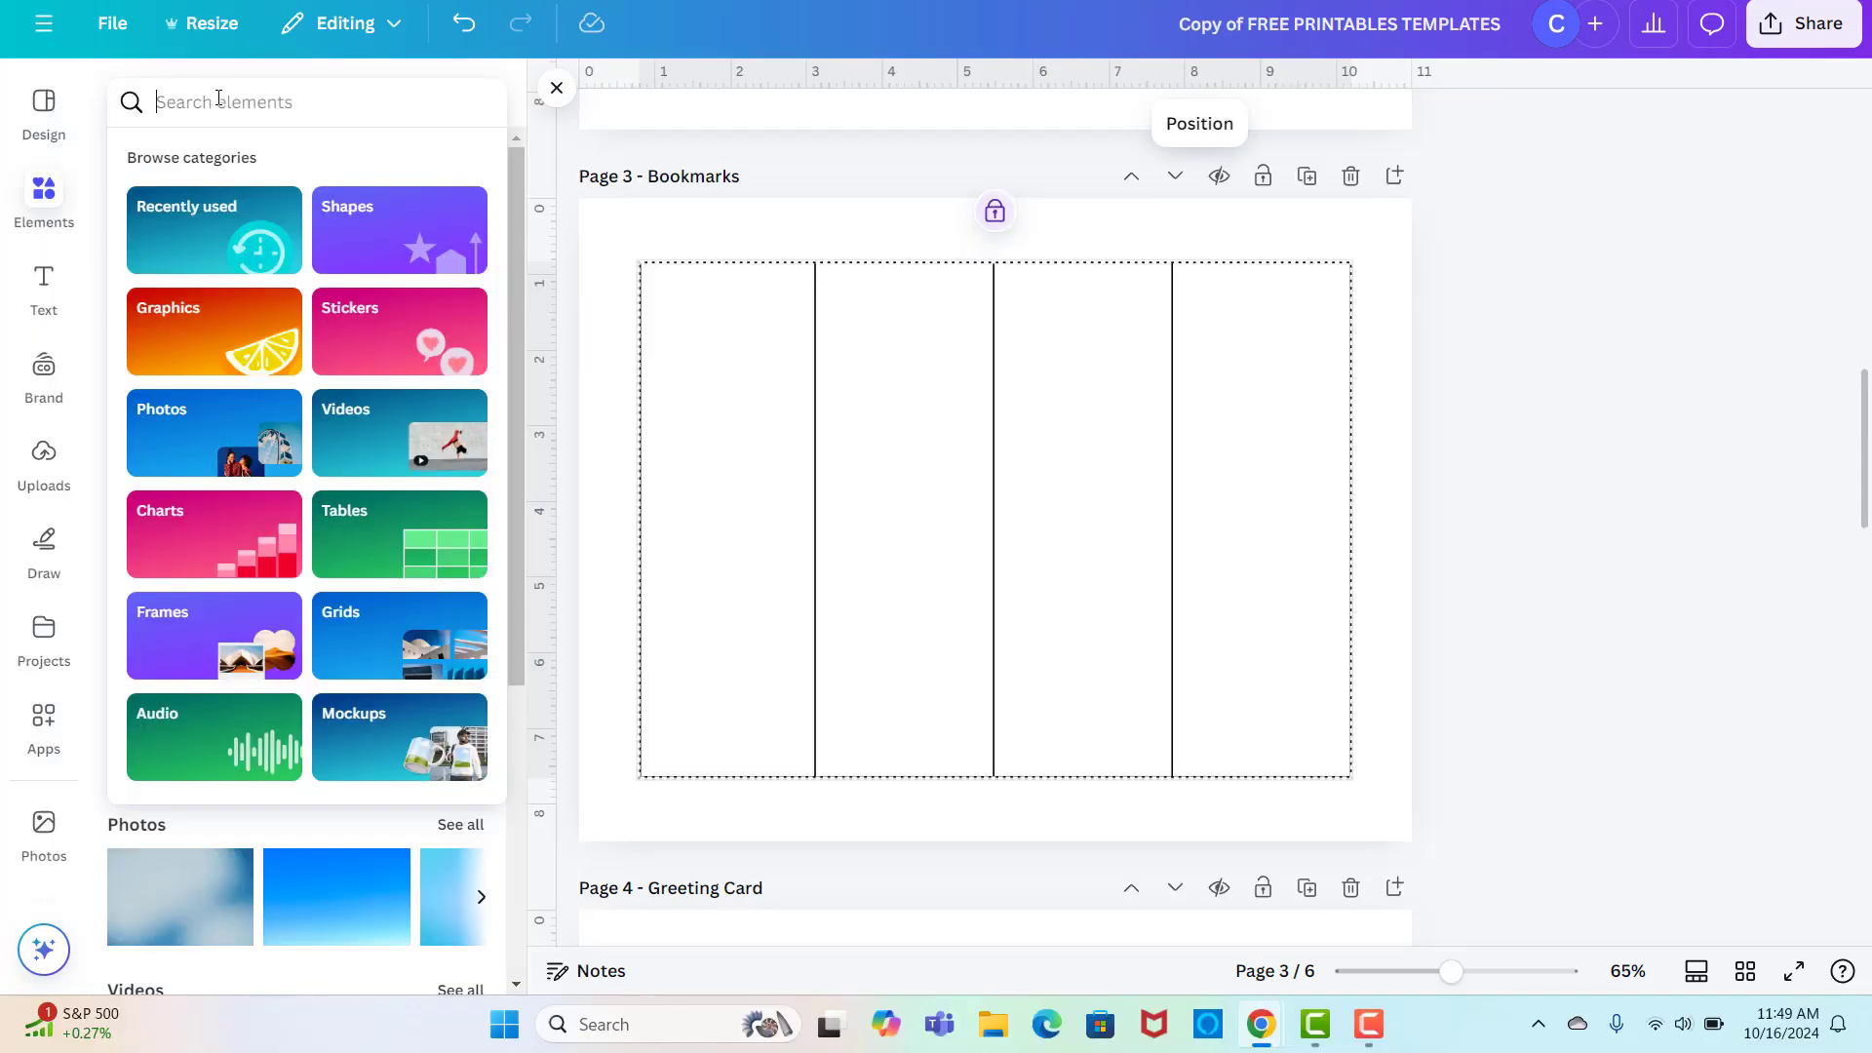
- Search the elements library for 'bear' and show all bear graphics
{"action": "left_click", "coordinate": [218, 97]}
{"action": "type", "text": "bear"}
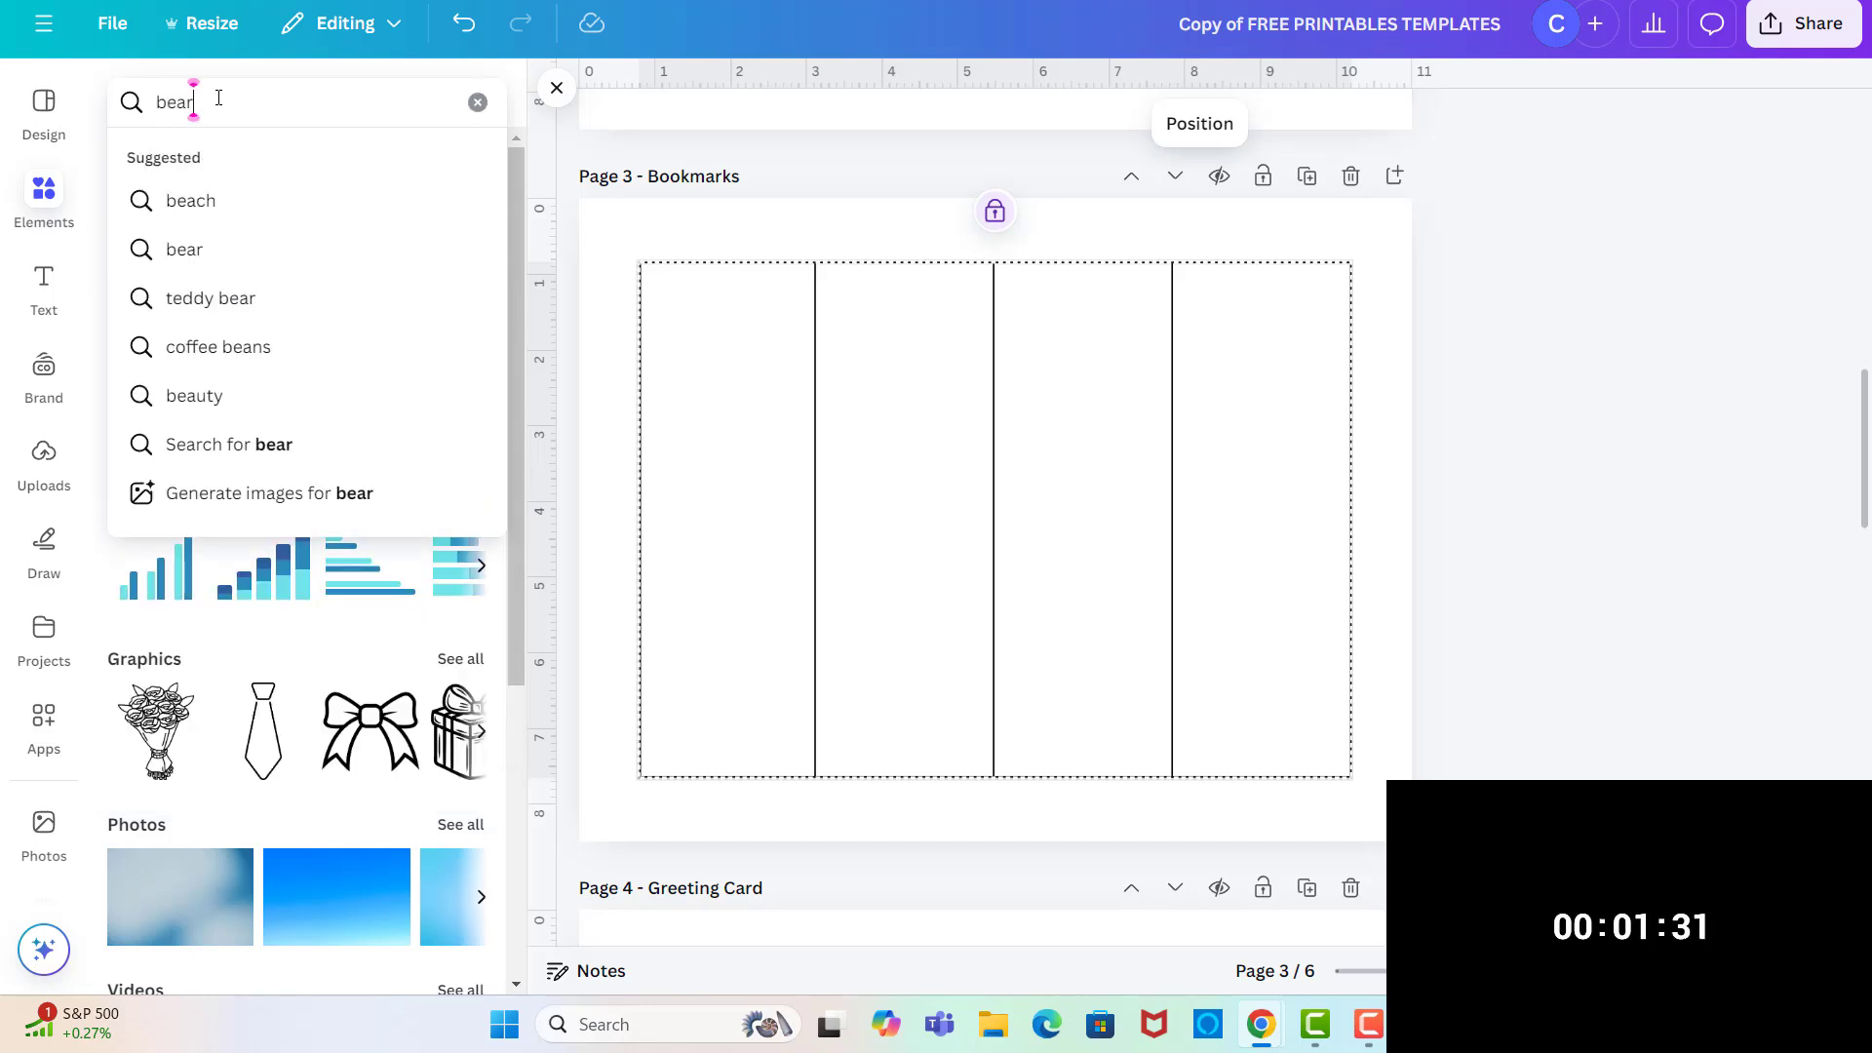
{"action": "key", "text": "Return"}
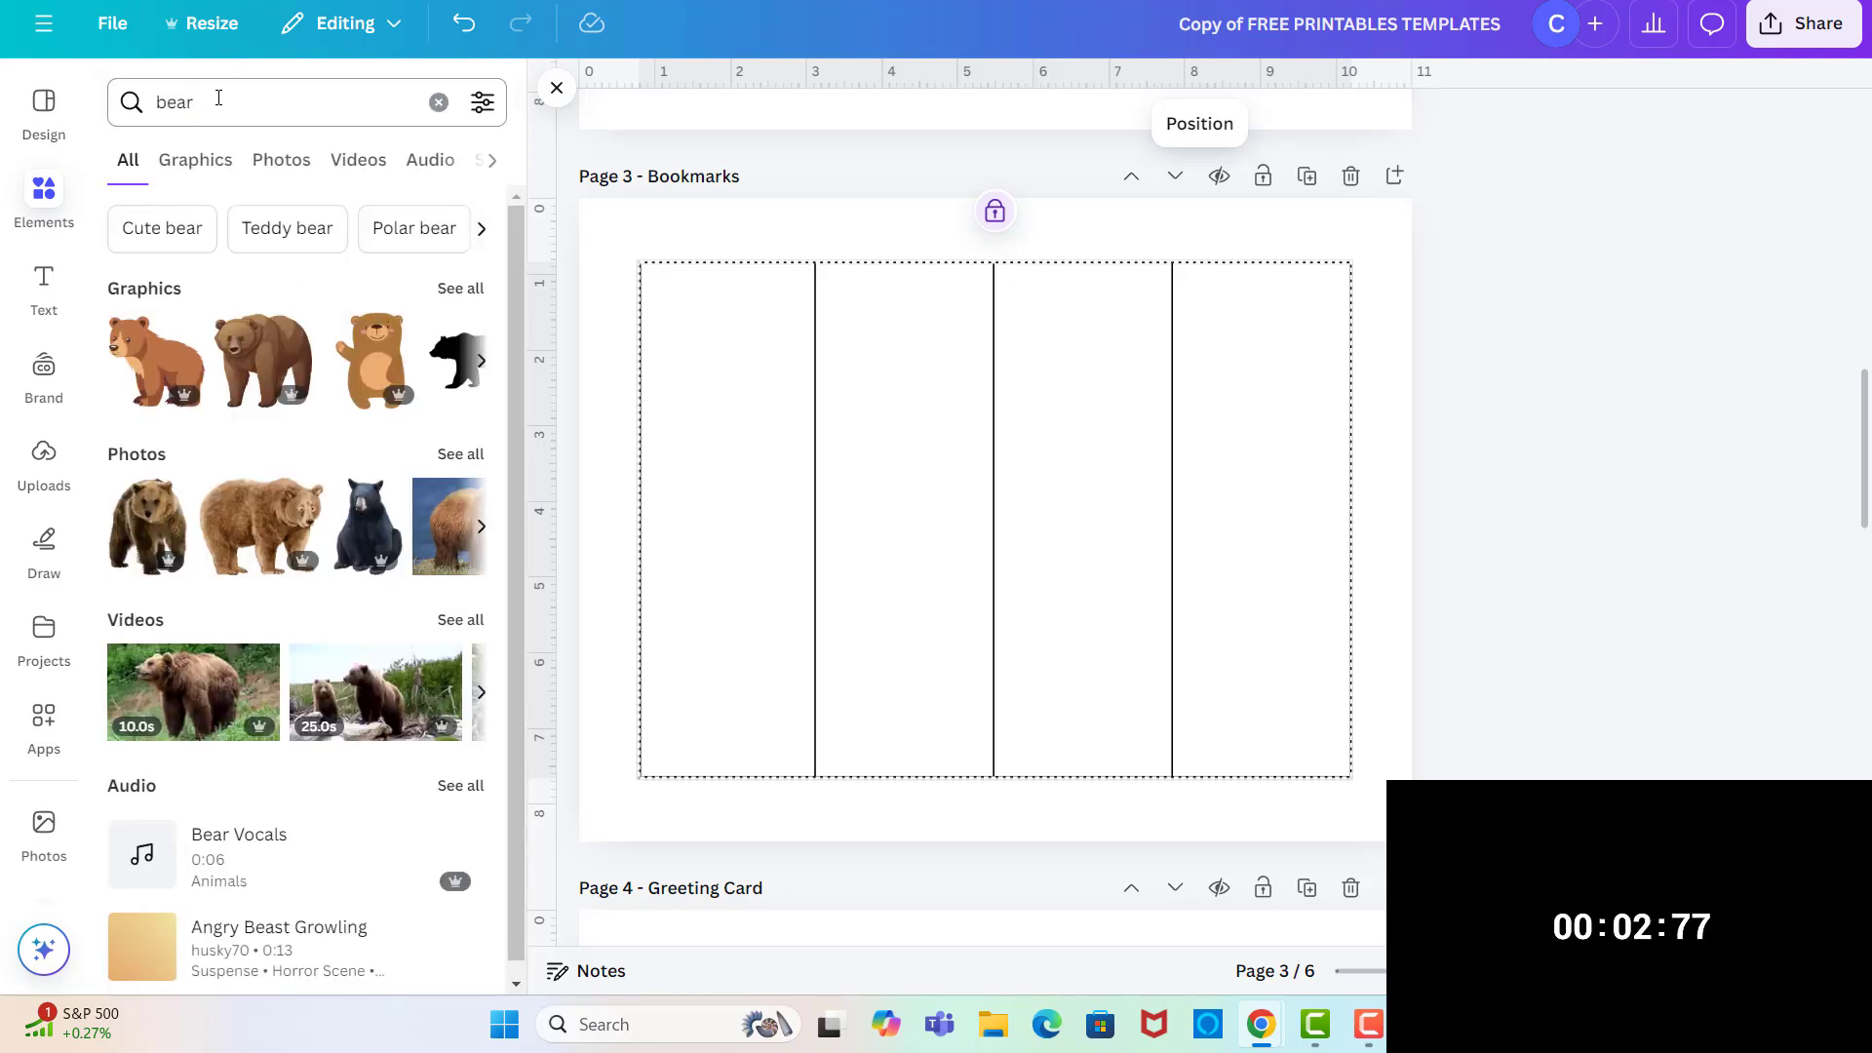
{"action": "left_click", "coordinate": [475, 298]}
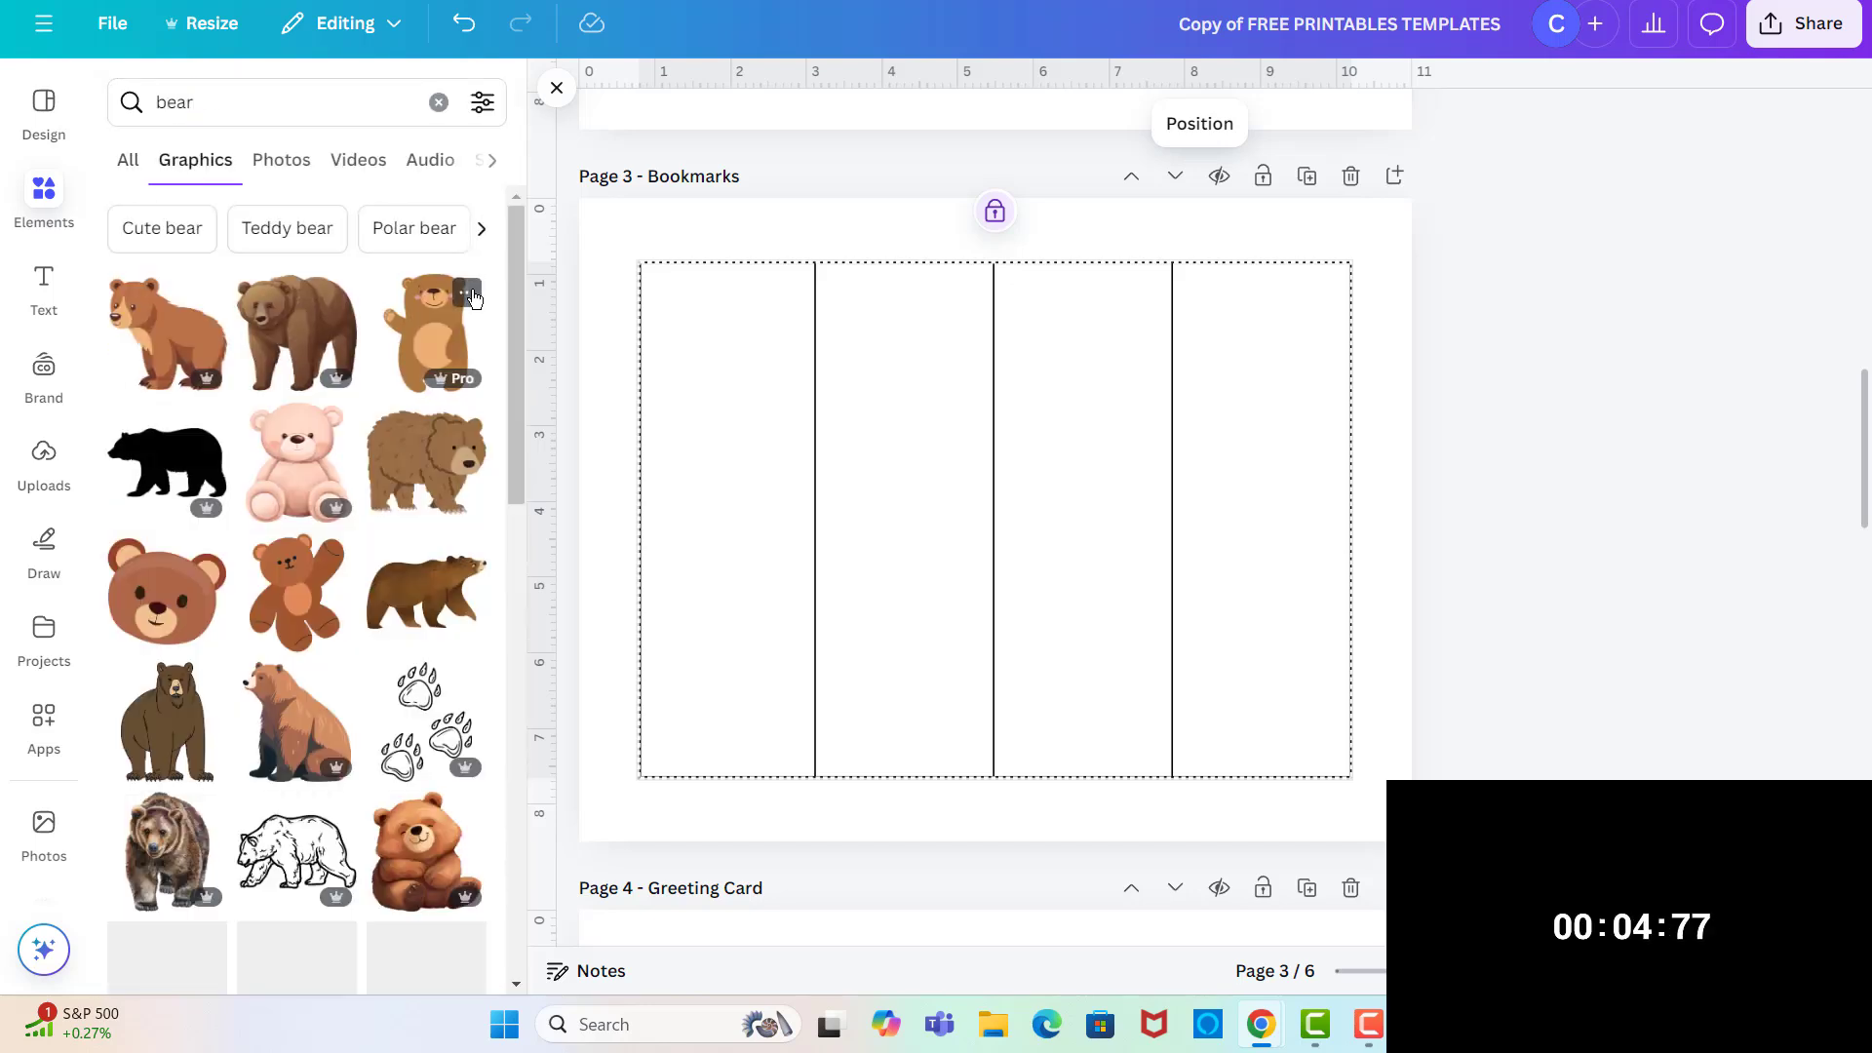
{"action": "scroll", "coordinate": [223, 698], "scroll_direction": "down", "scroll_amount": 4}
{"action": "scroll", "coordinate": [222, 698], "scroll_direction": "down", "scroll_amount": 10}
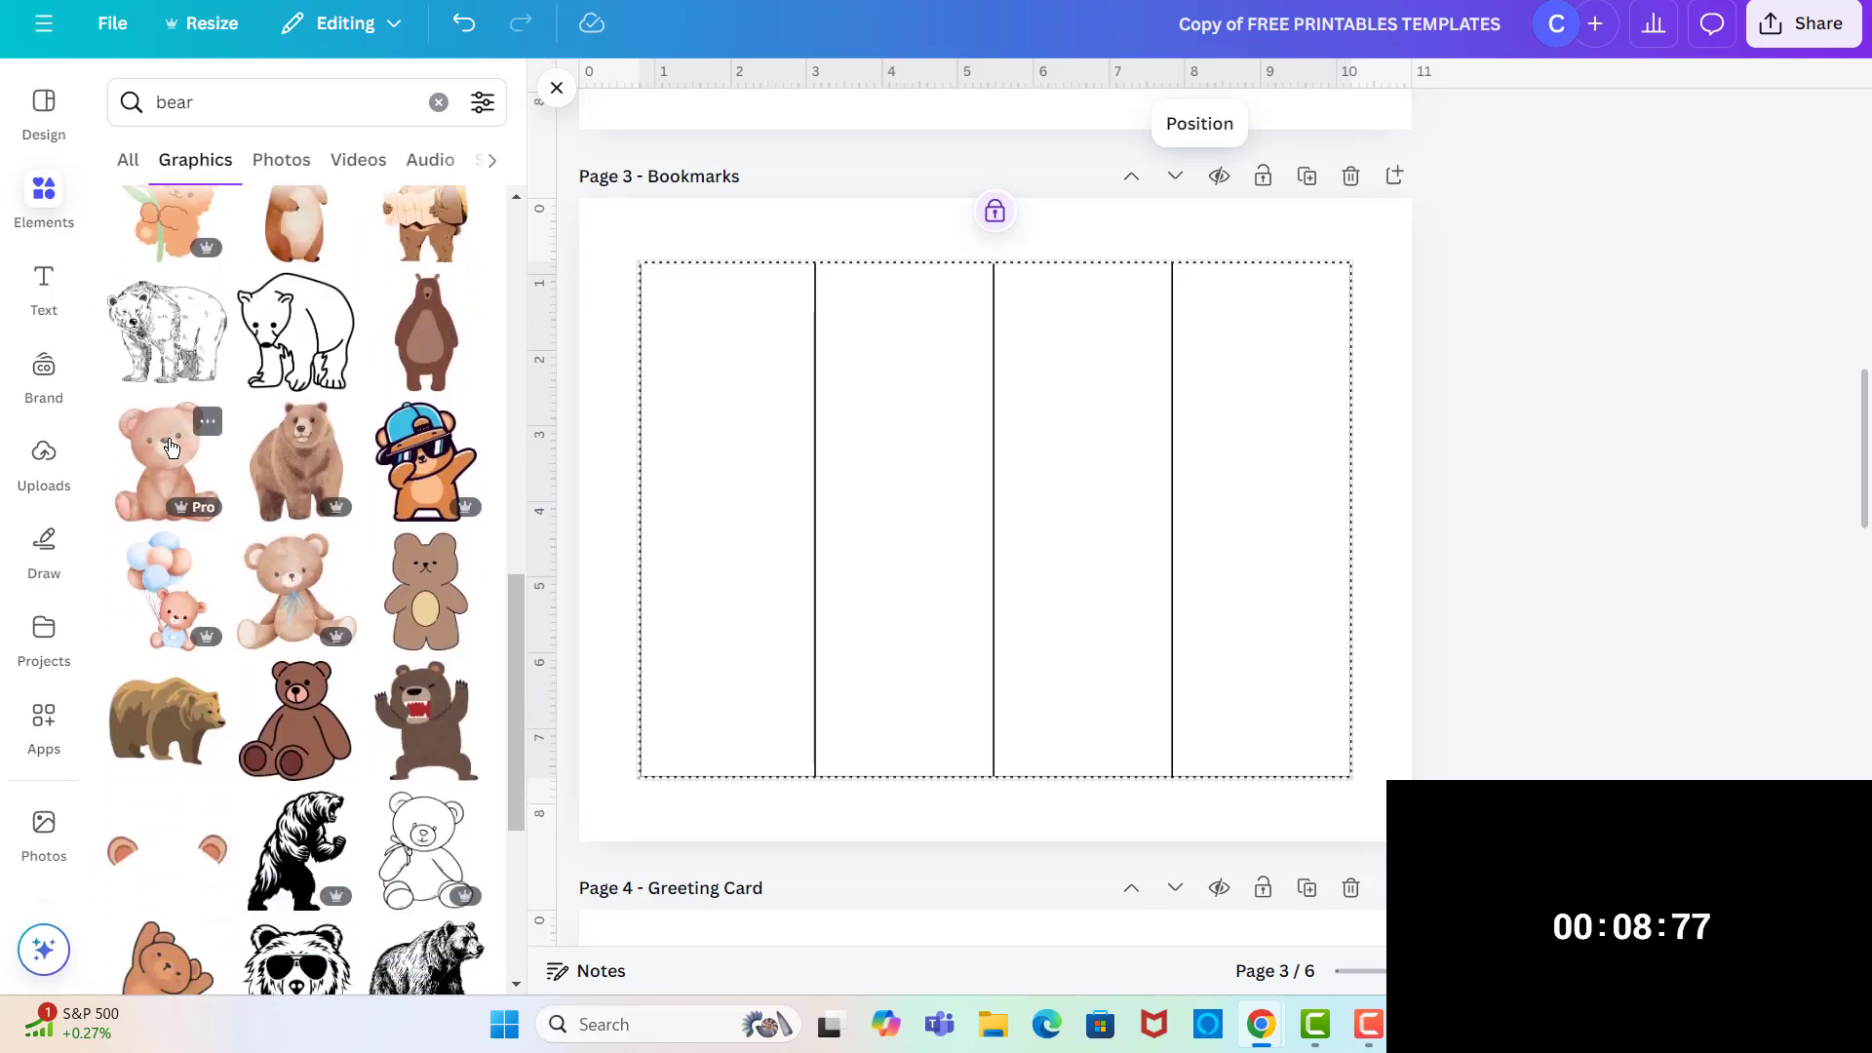
- Open the pink watercolour teddy's artist collection and search it for 'bear'
{"action": "left_click", "coordinate": [208, 422]}
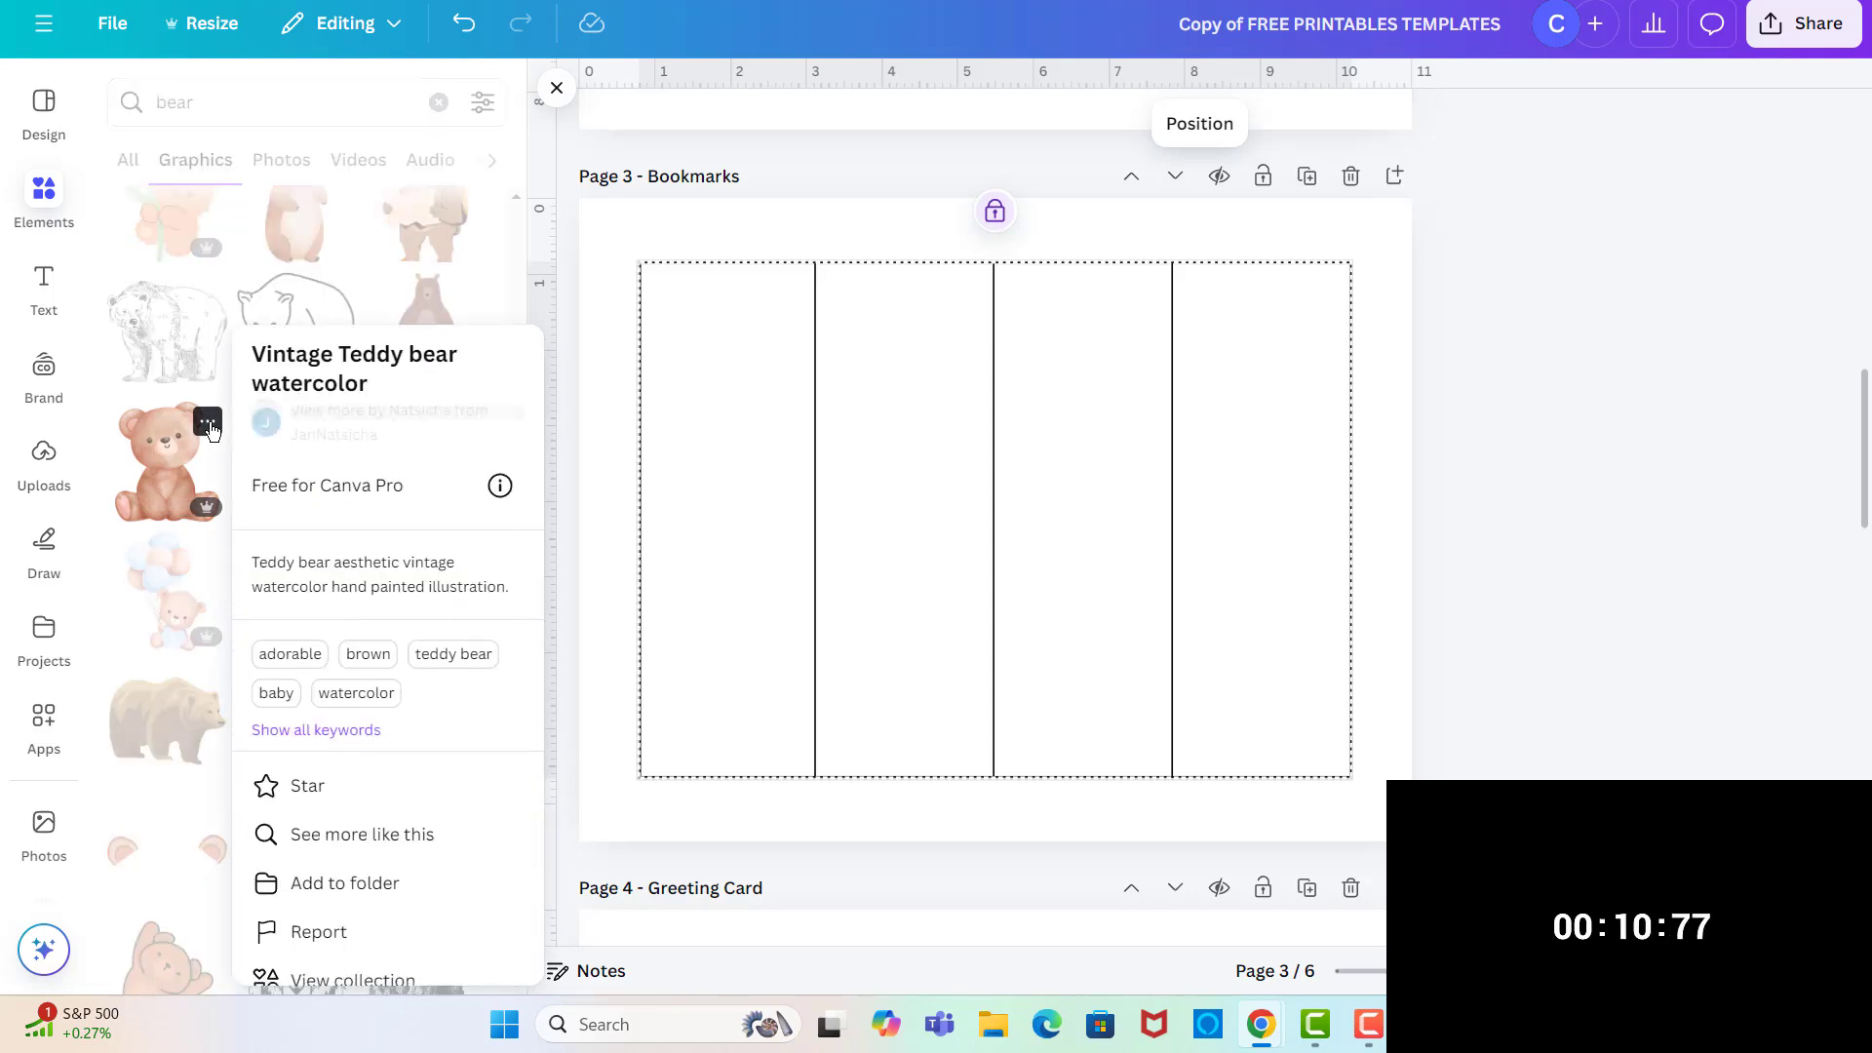
{"action": "left_click", "coordinate": [416, 402]}
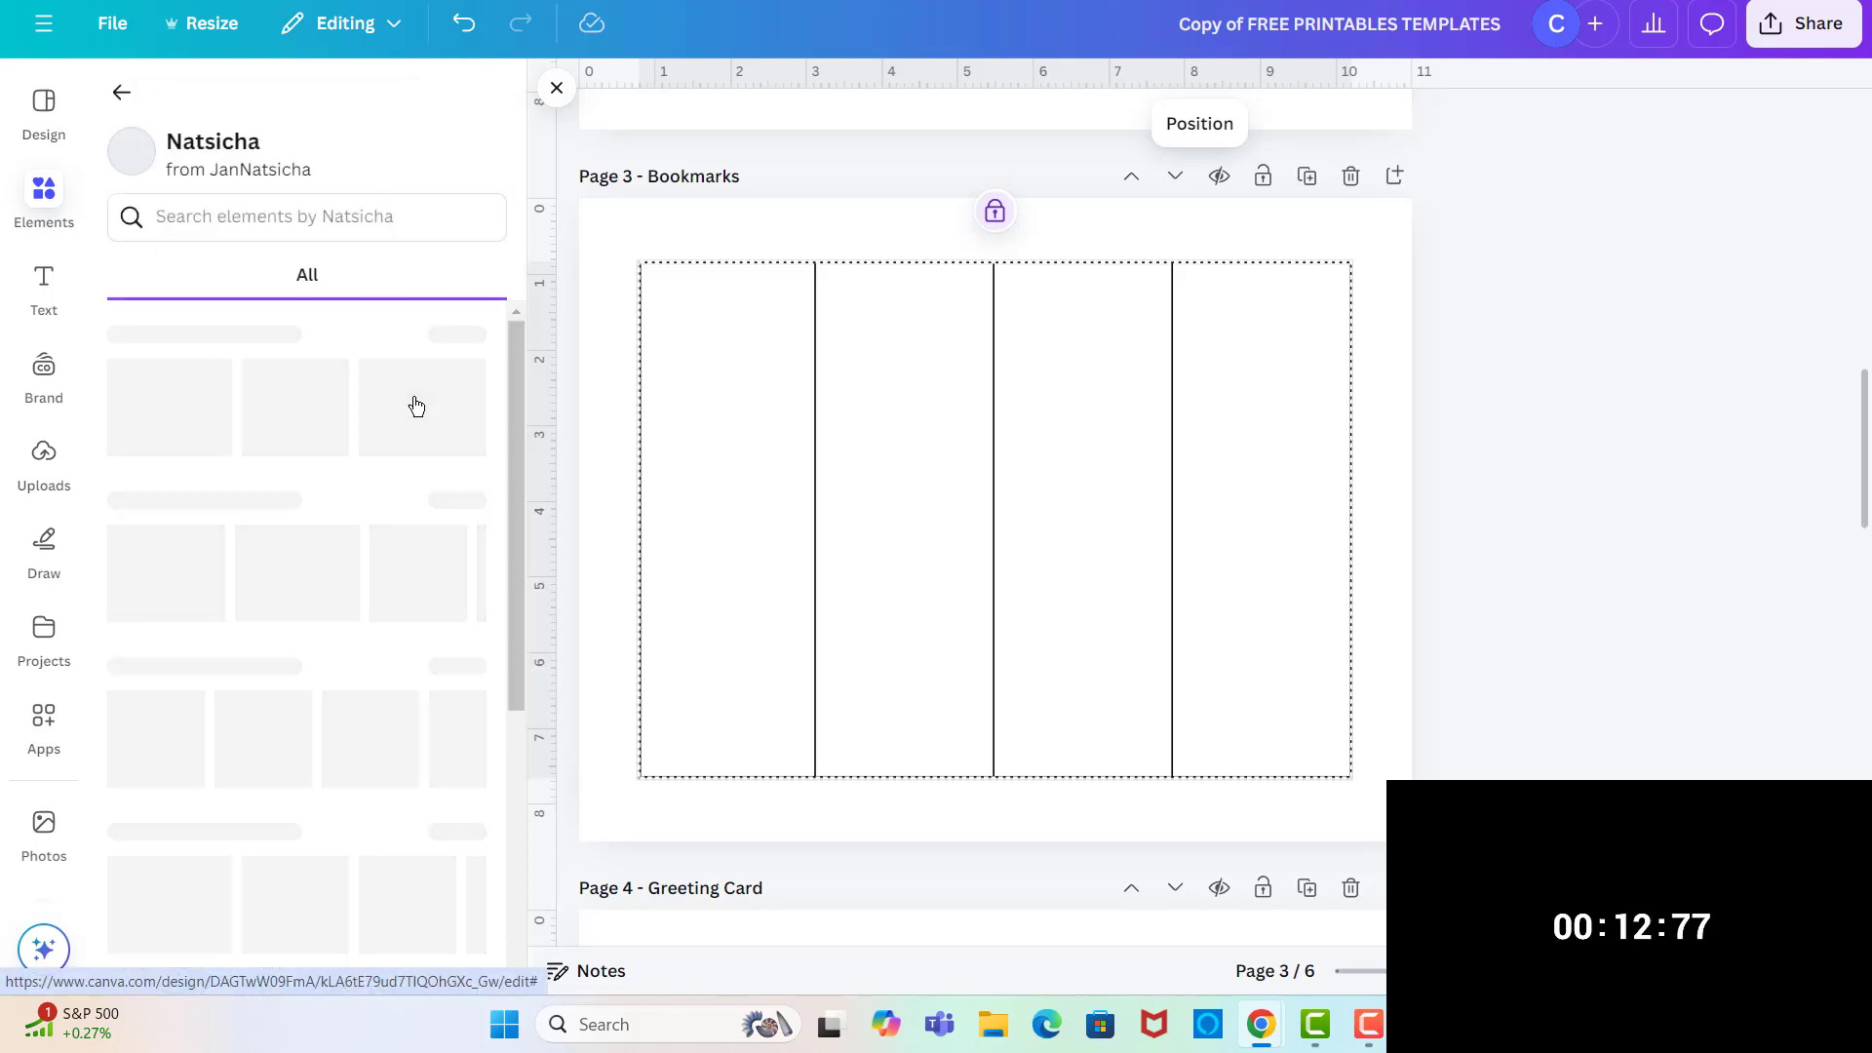
{"action": "left_click", "coordinate": [201, 217]}
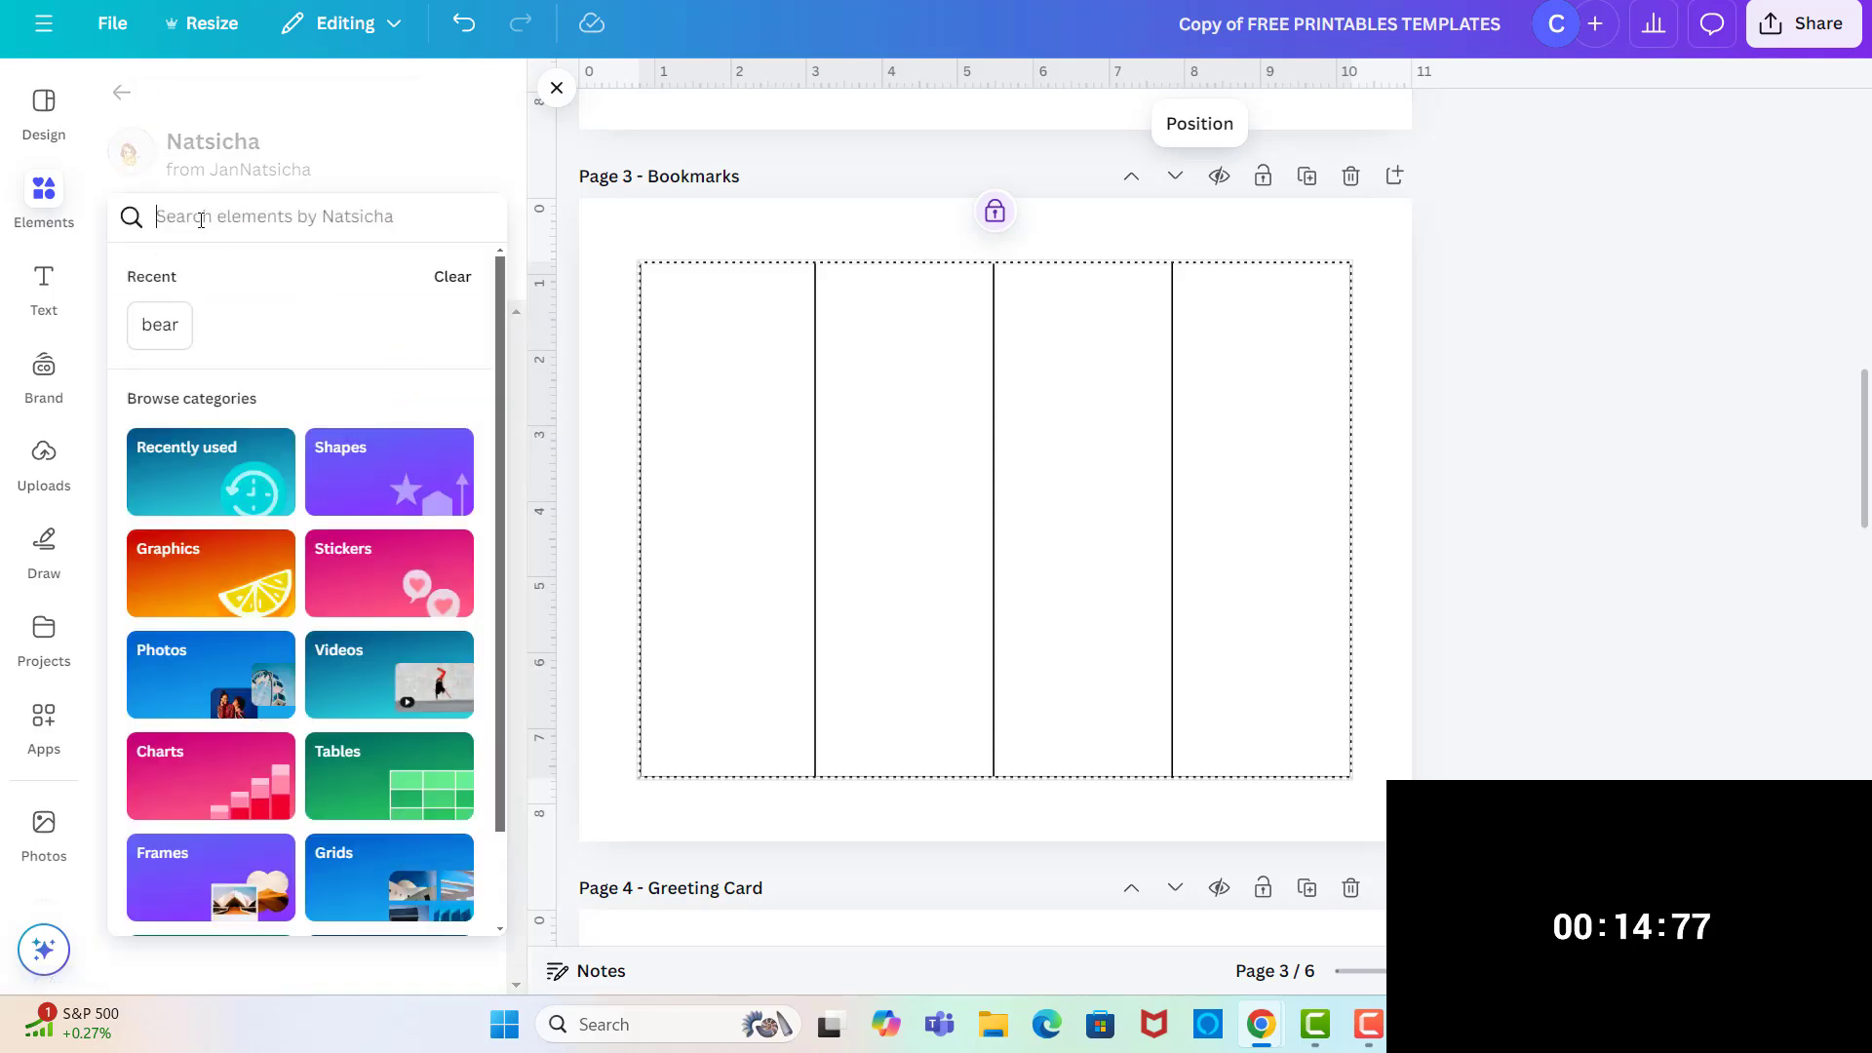
{"action": "type", "text": "bear"}
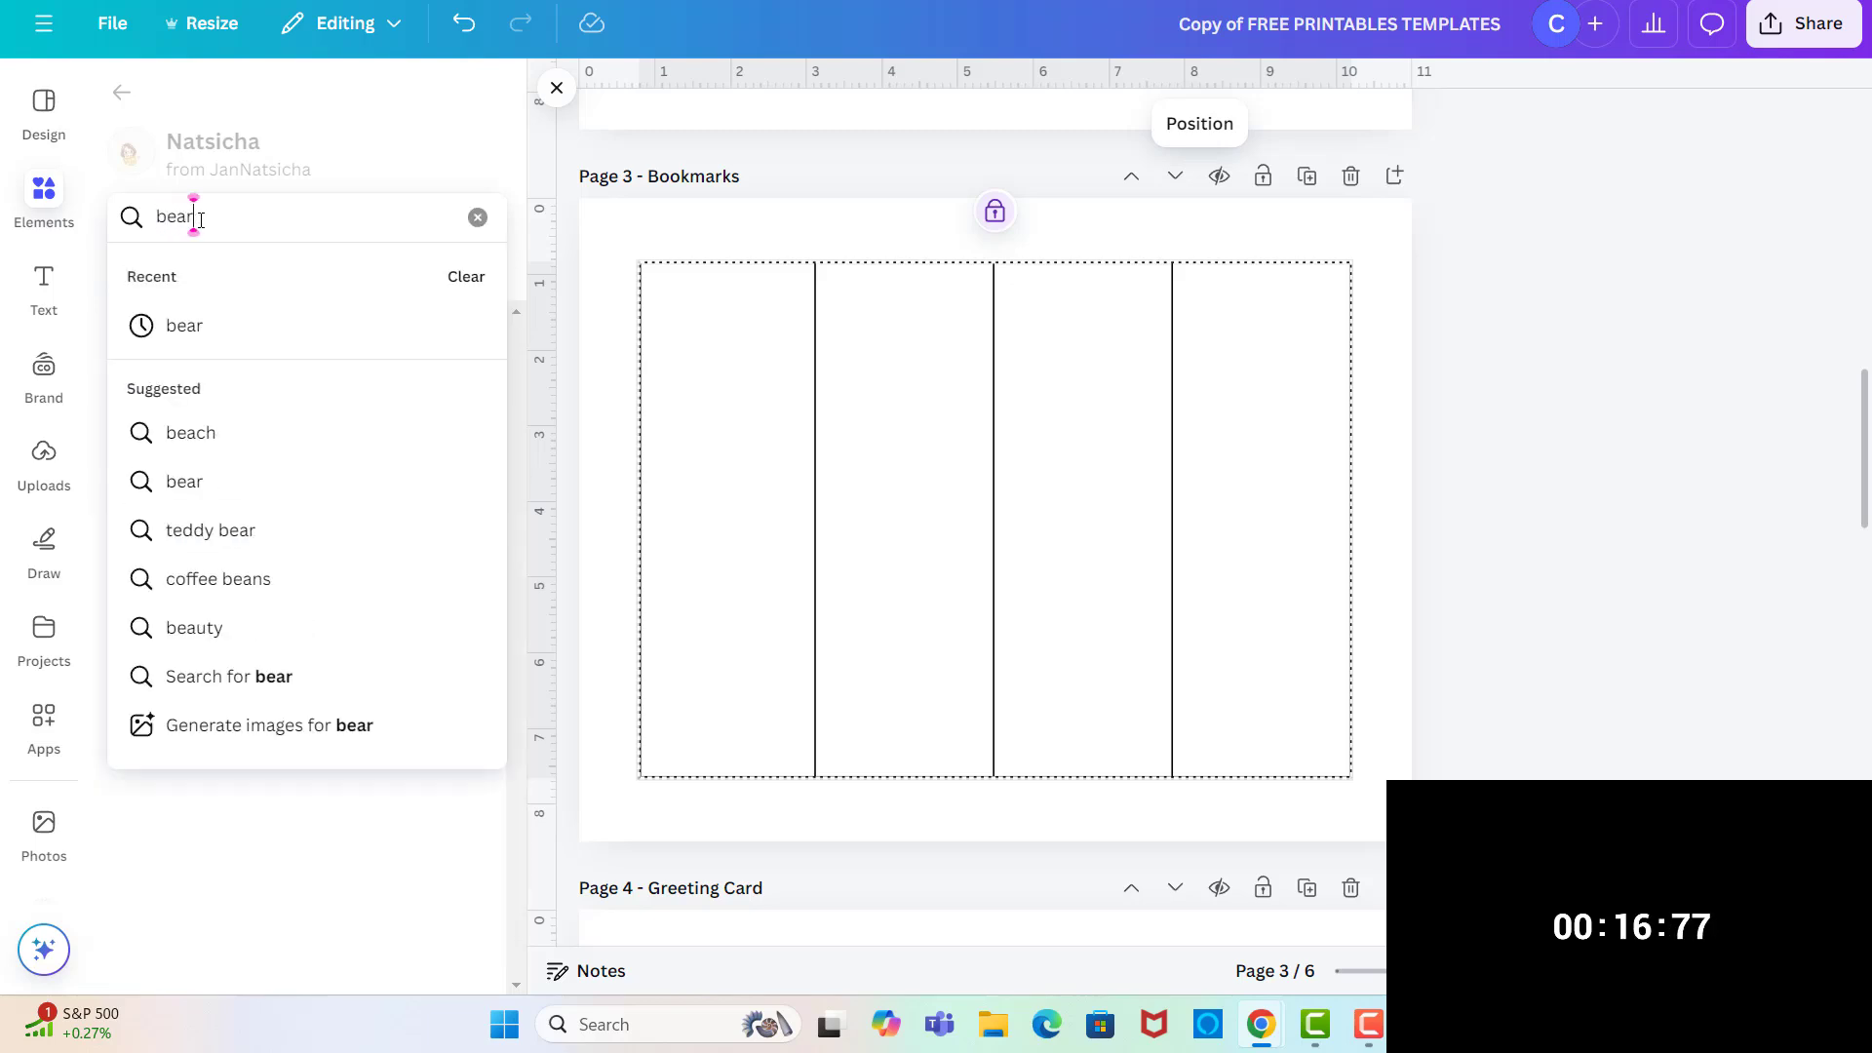
{"action": "key", "text": "Return"}
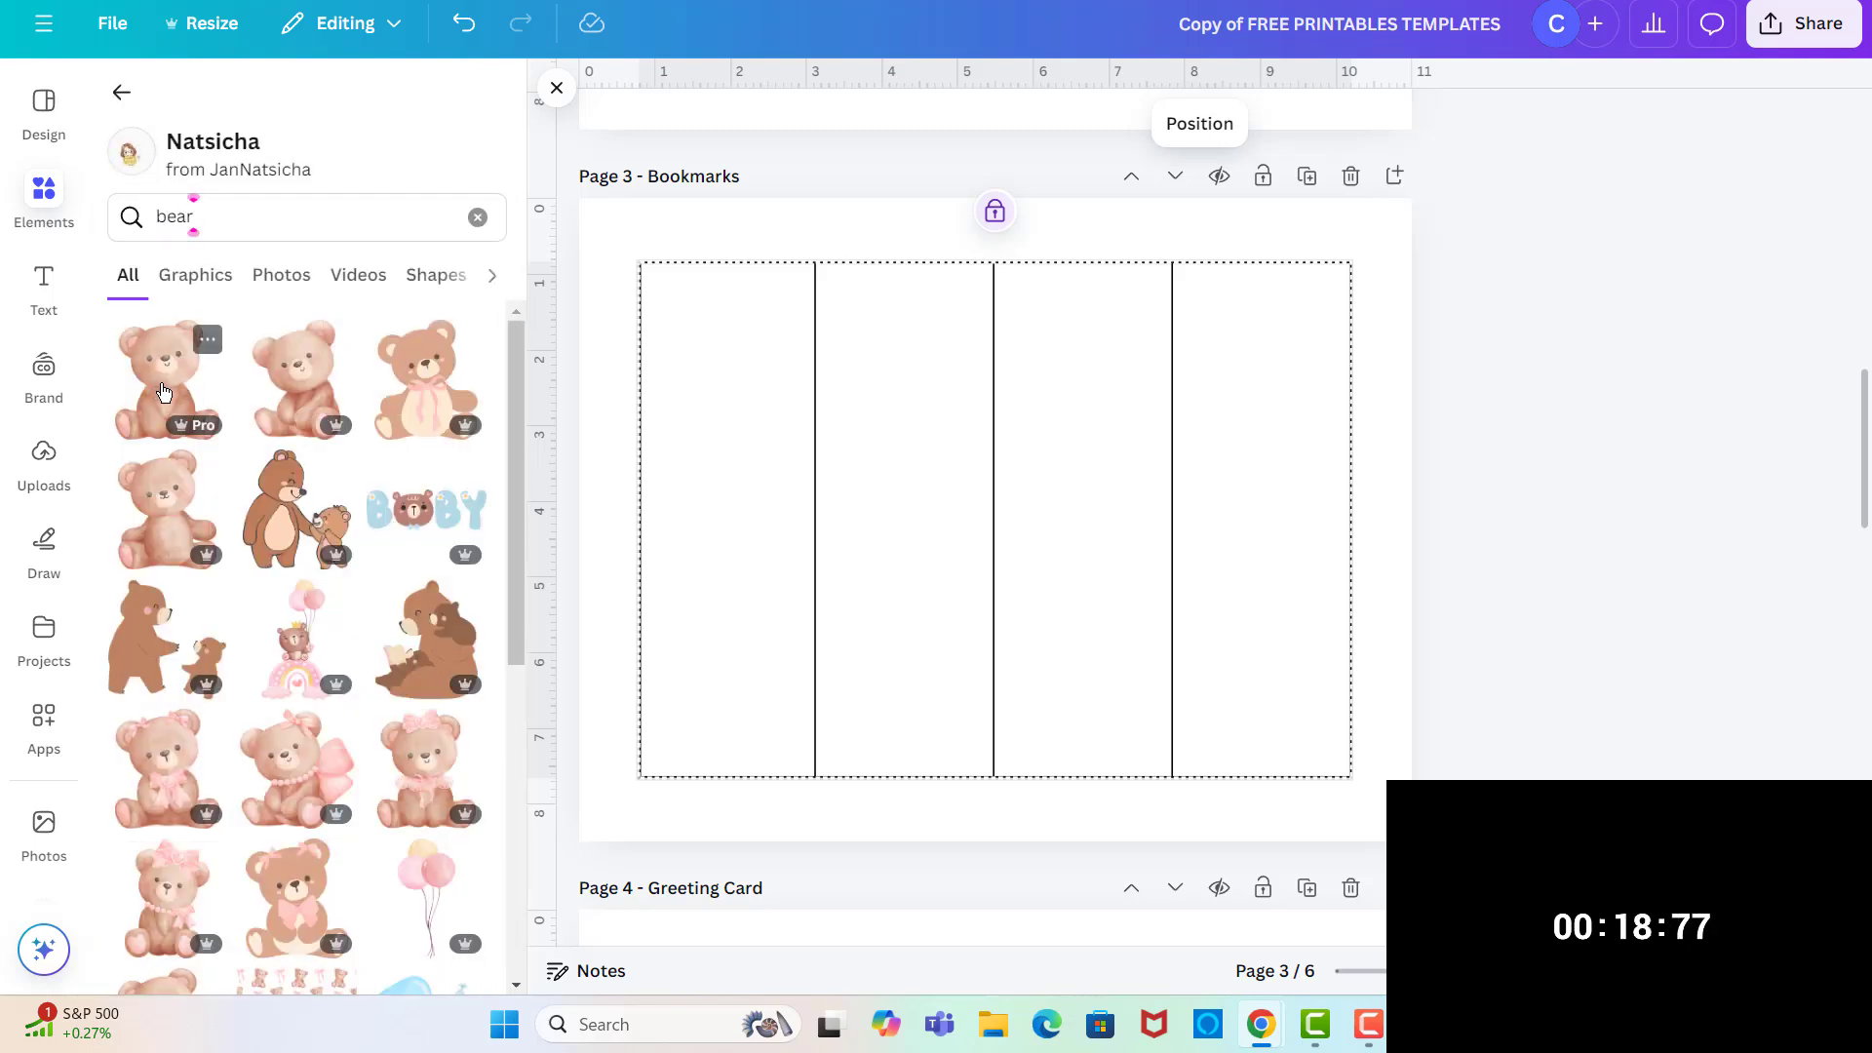
- Add three teddy bears, including the pearl-bow and heart-bow ones, to the Bookmarks page
{"action": "left_click", "coordinate": [163, 392]}
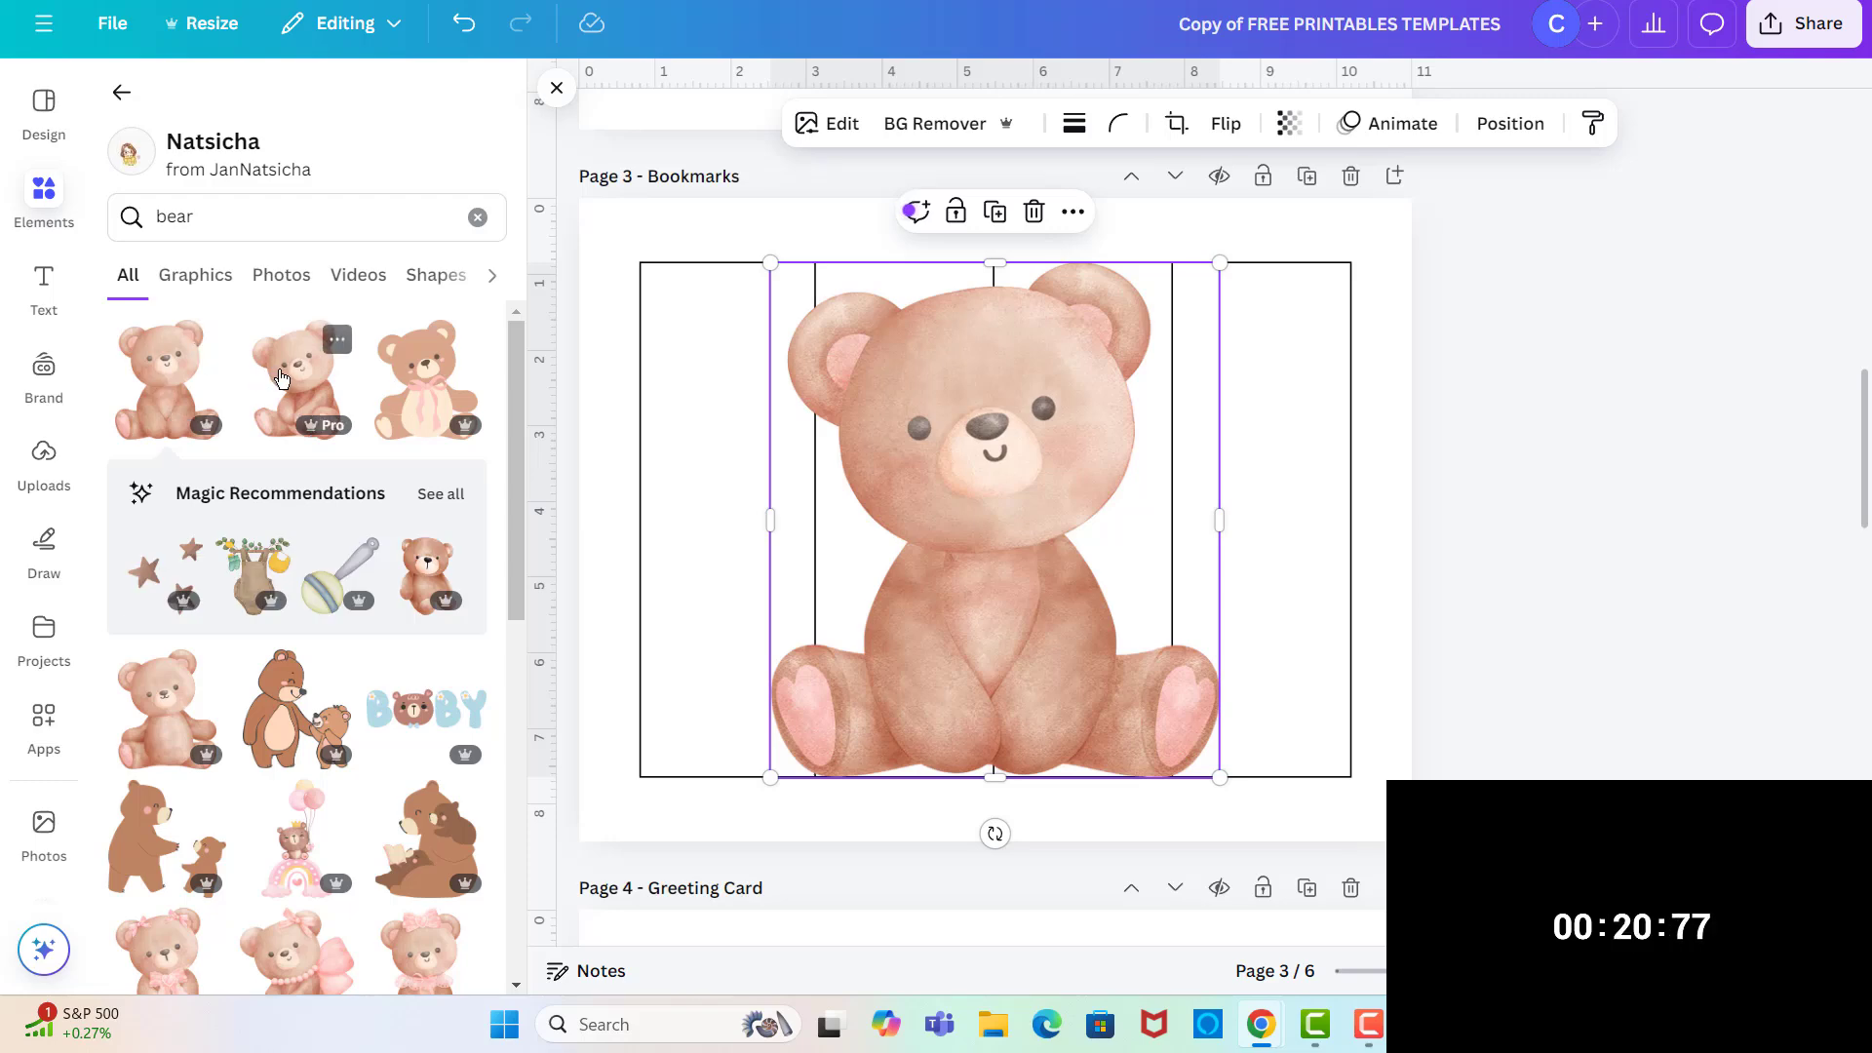
{"action": "scroll", "coordinate": [277, 546], "scroll_direction": "down", "scroll_amount": 5}
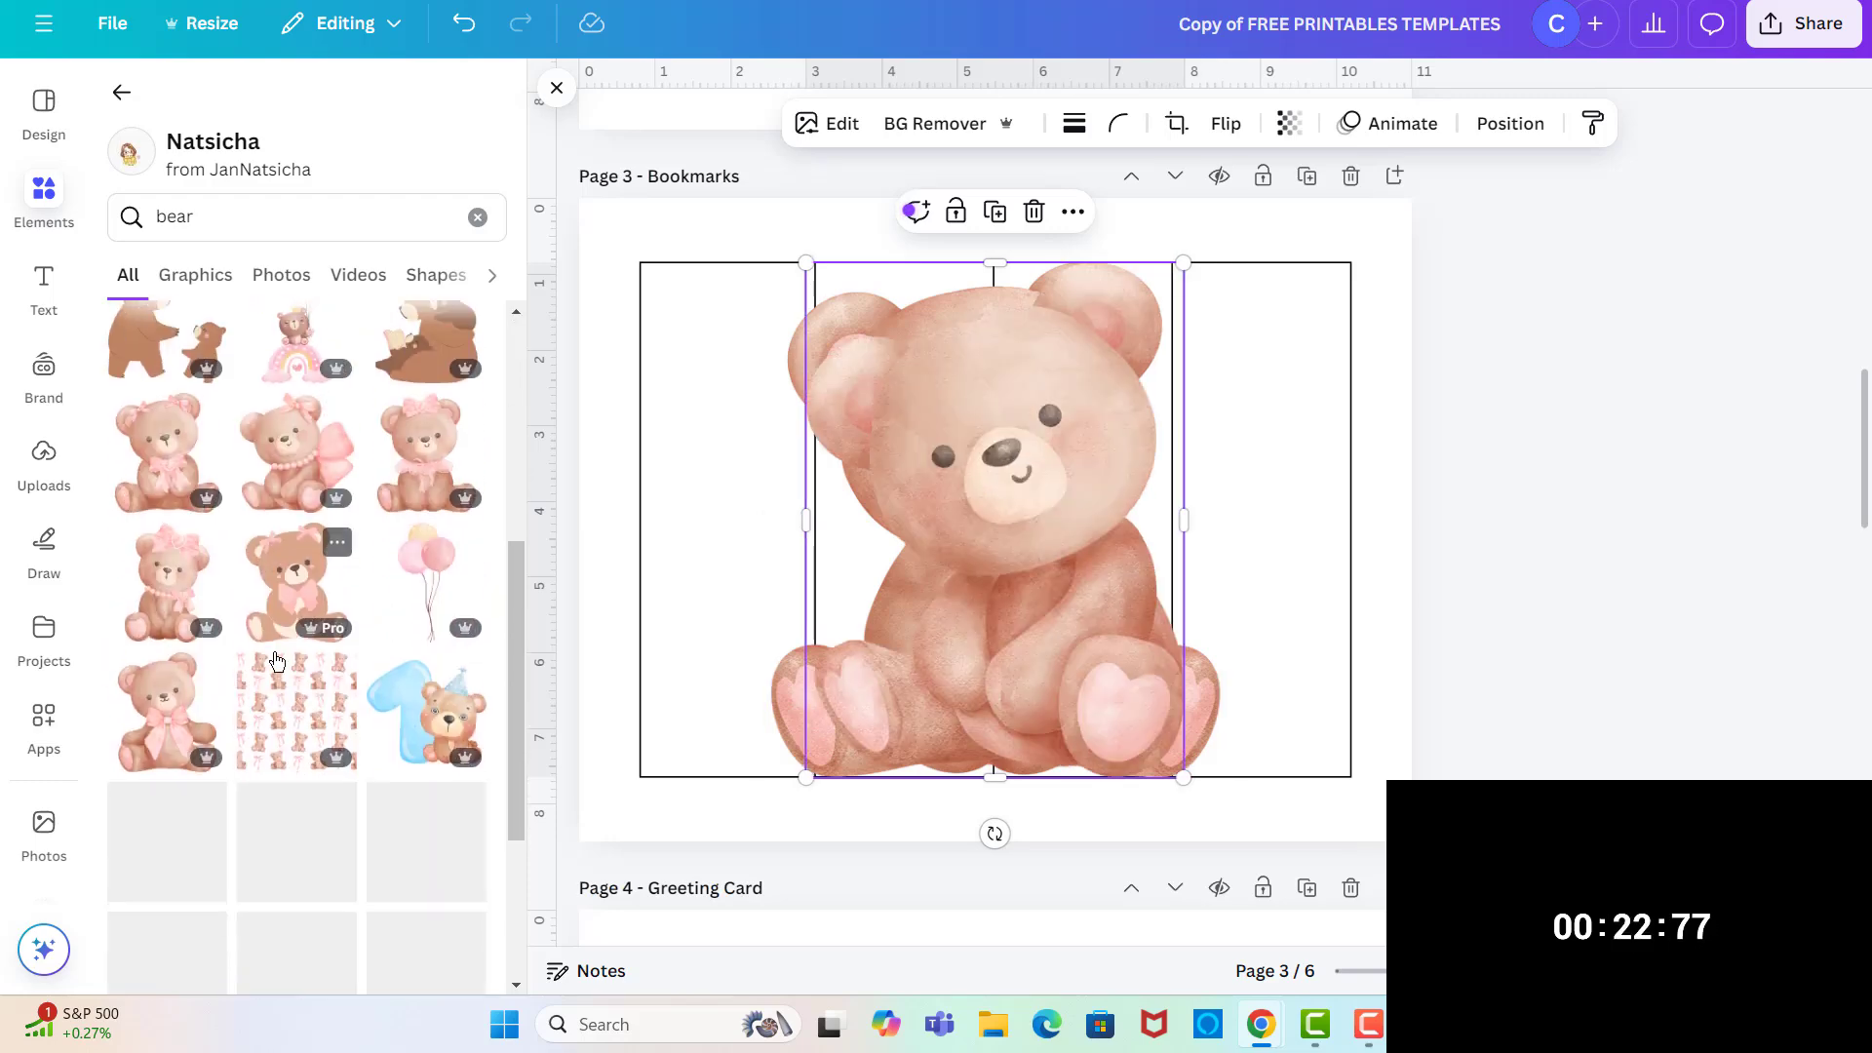
{"action": "left_click", "coordinate": [290, 440]}
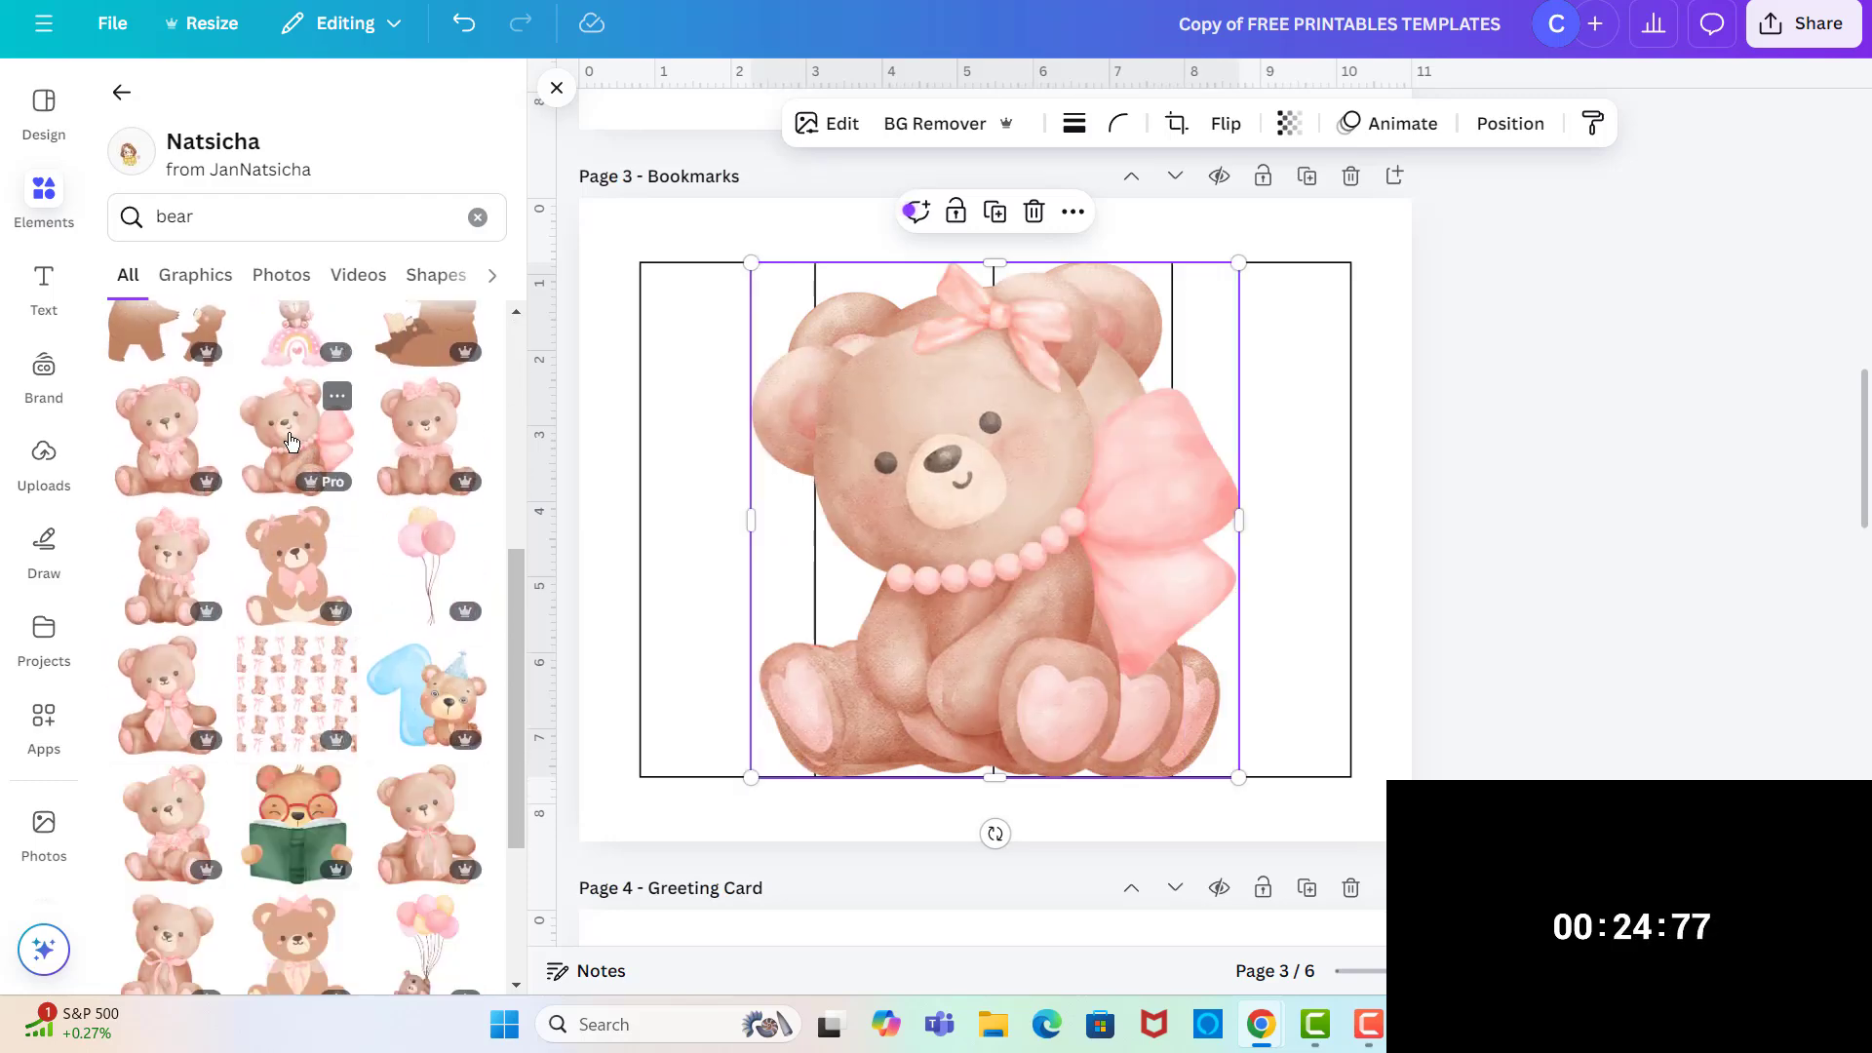
{"action": "left_click", "coordinate": [409, 445]}
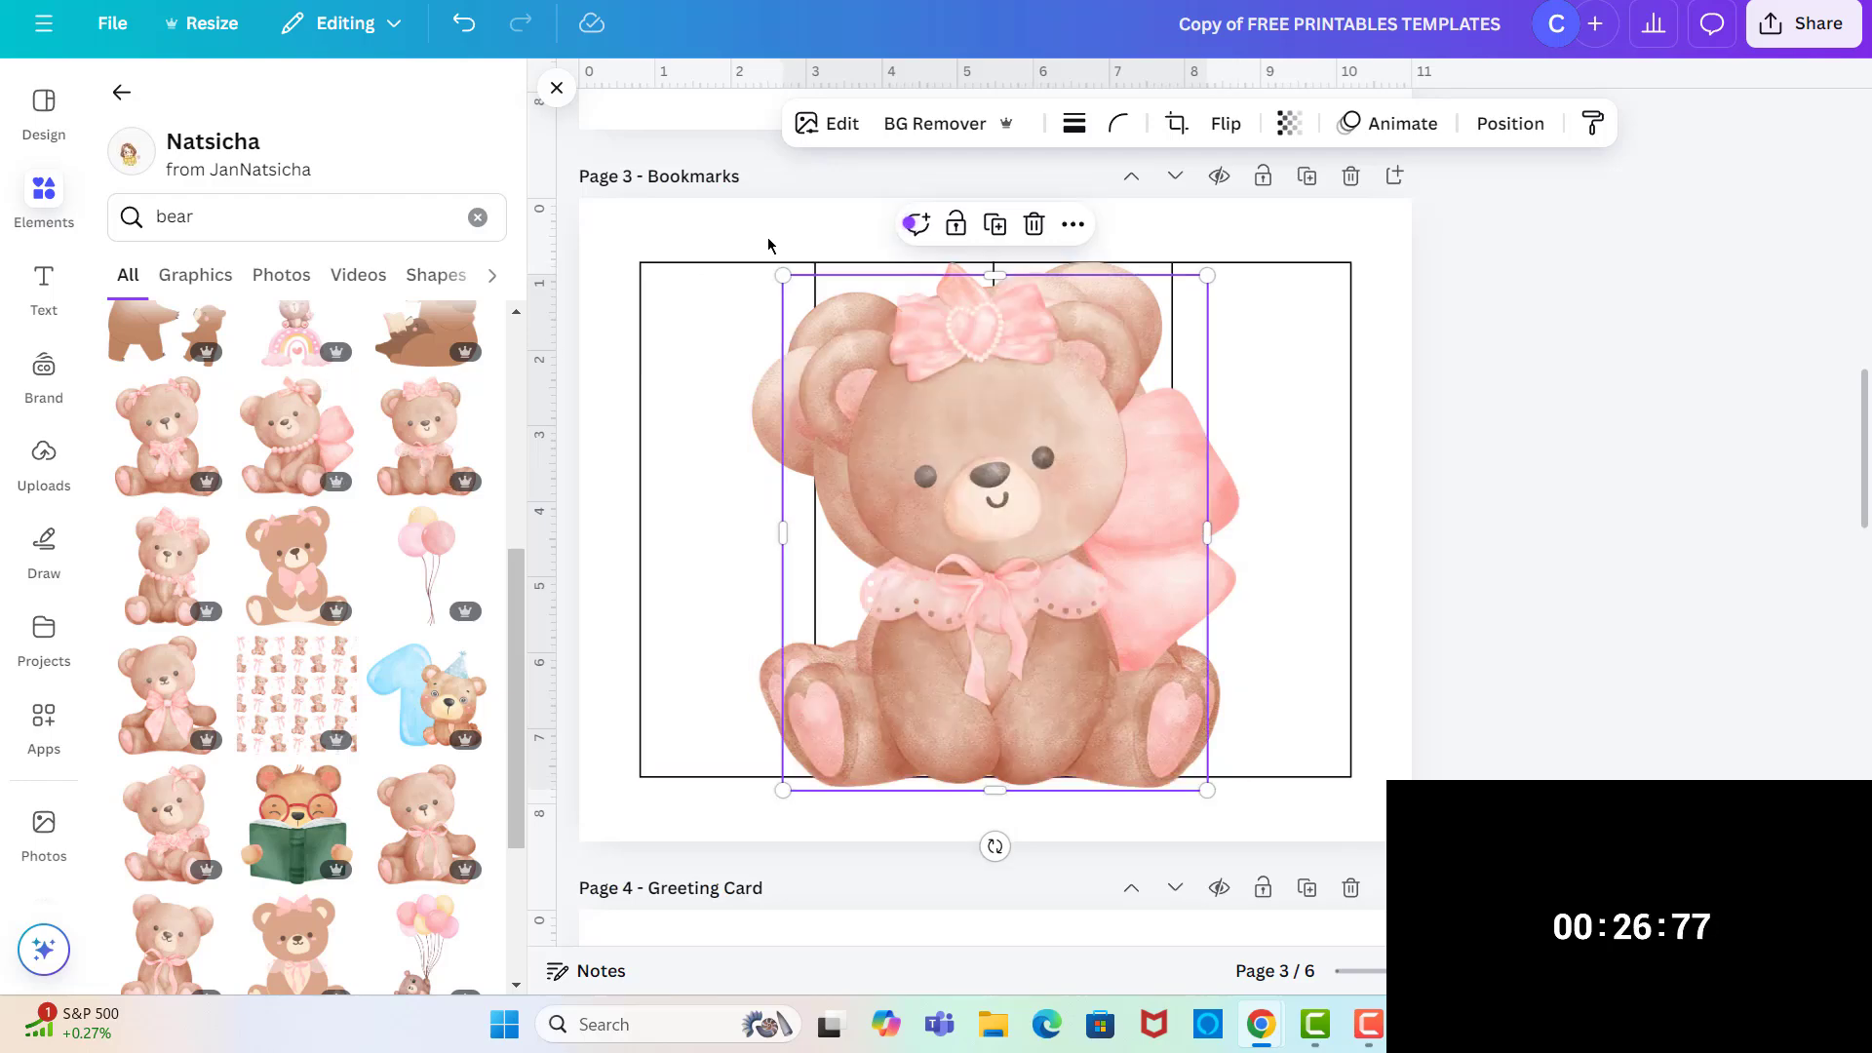
- Shrink the stacked bears together down into the first bookmark strip's bottom
{"action": "left_click_drag", "start_coordinate": [780, 249], "coordinate": [828, 488]}
{"action": "left_click_drag", "start_coordinate": [831, 366], "coordinate": [1092, 664]}
{"action": "left_click", "coordinate": [857, 640]}
- Spread the bears out so one sits at the bottom of each strip
{"action": "left_click", "coordinate": [743, 682]}
{"action": "left_click", "coordinate": [717, 675]}
{"action": "left_click_drag", "start_coordinate": [718, 675], "coordinate": [913, 680]}
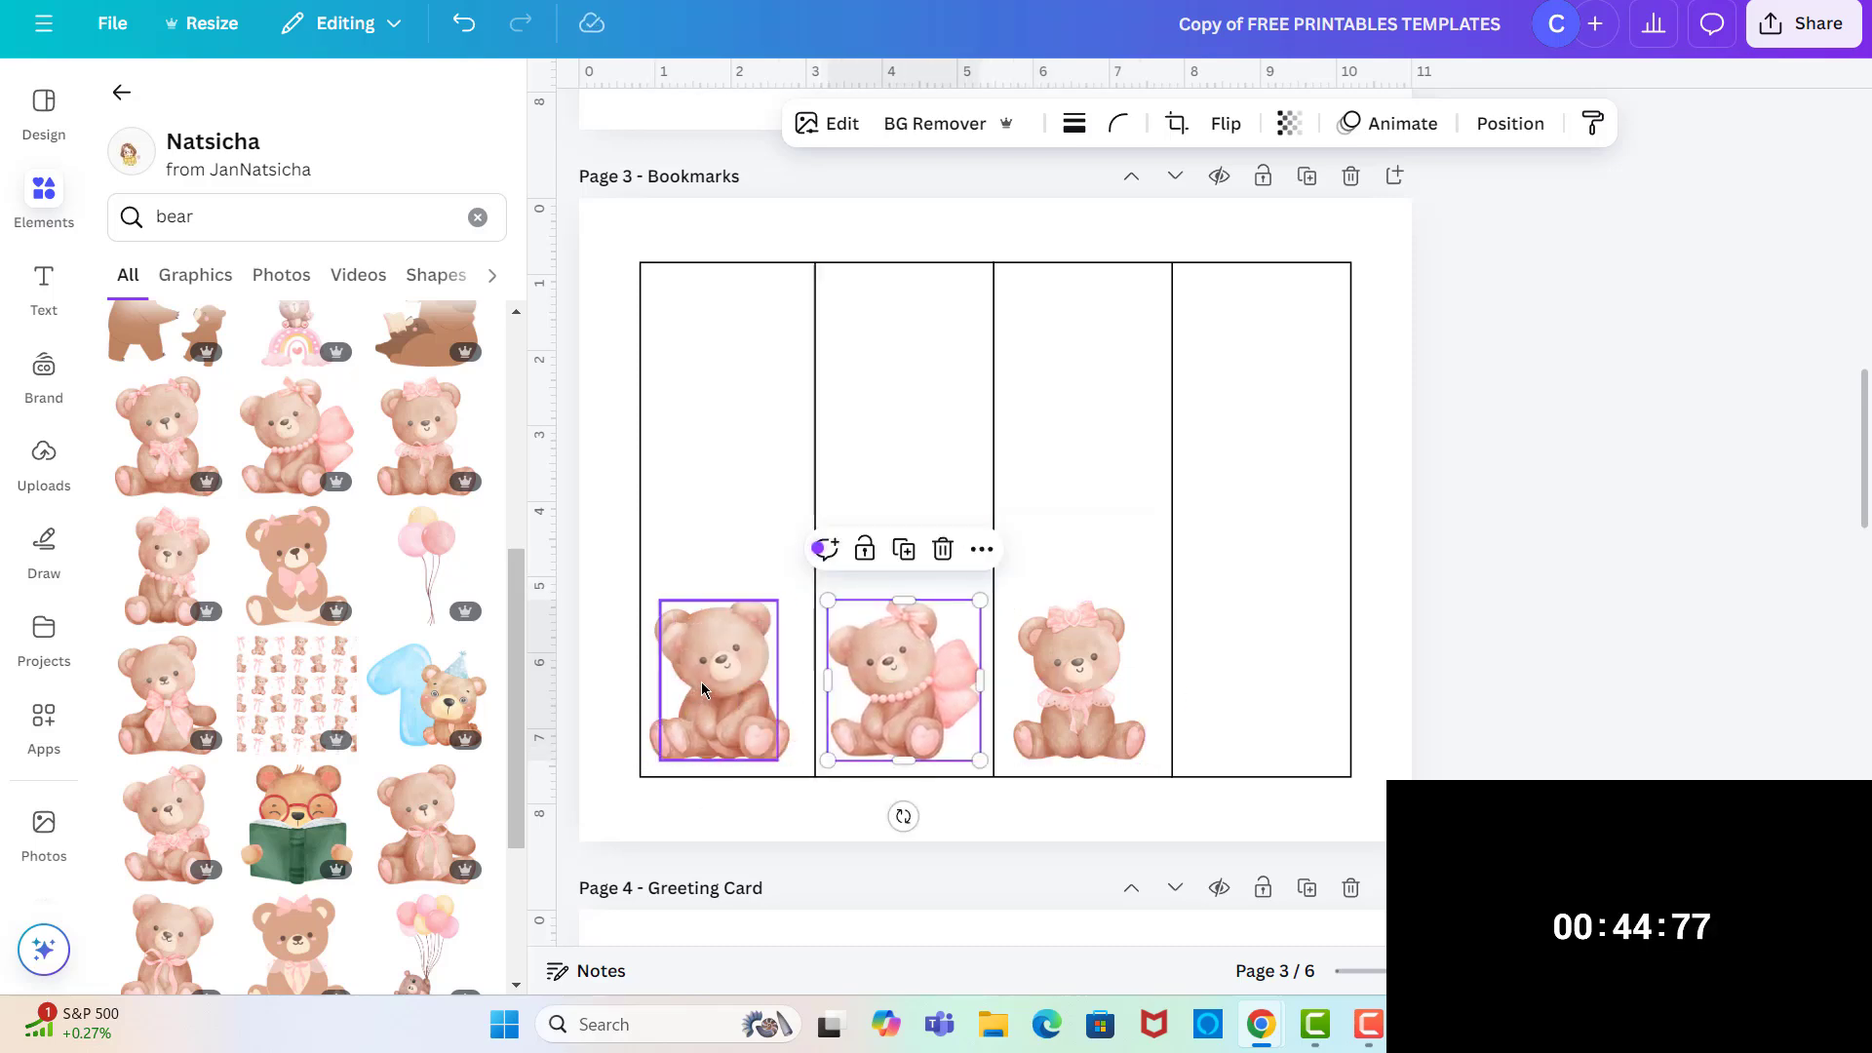
{"action": "left_click_drag", "start_coordinate": [700, 681], "coordinate": [1243, 680]}
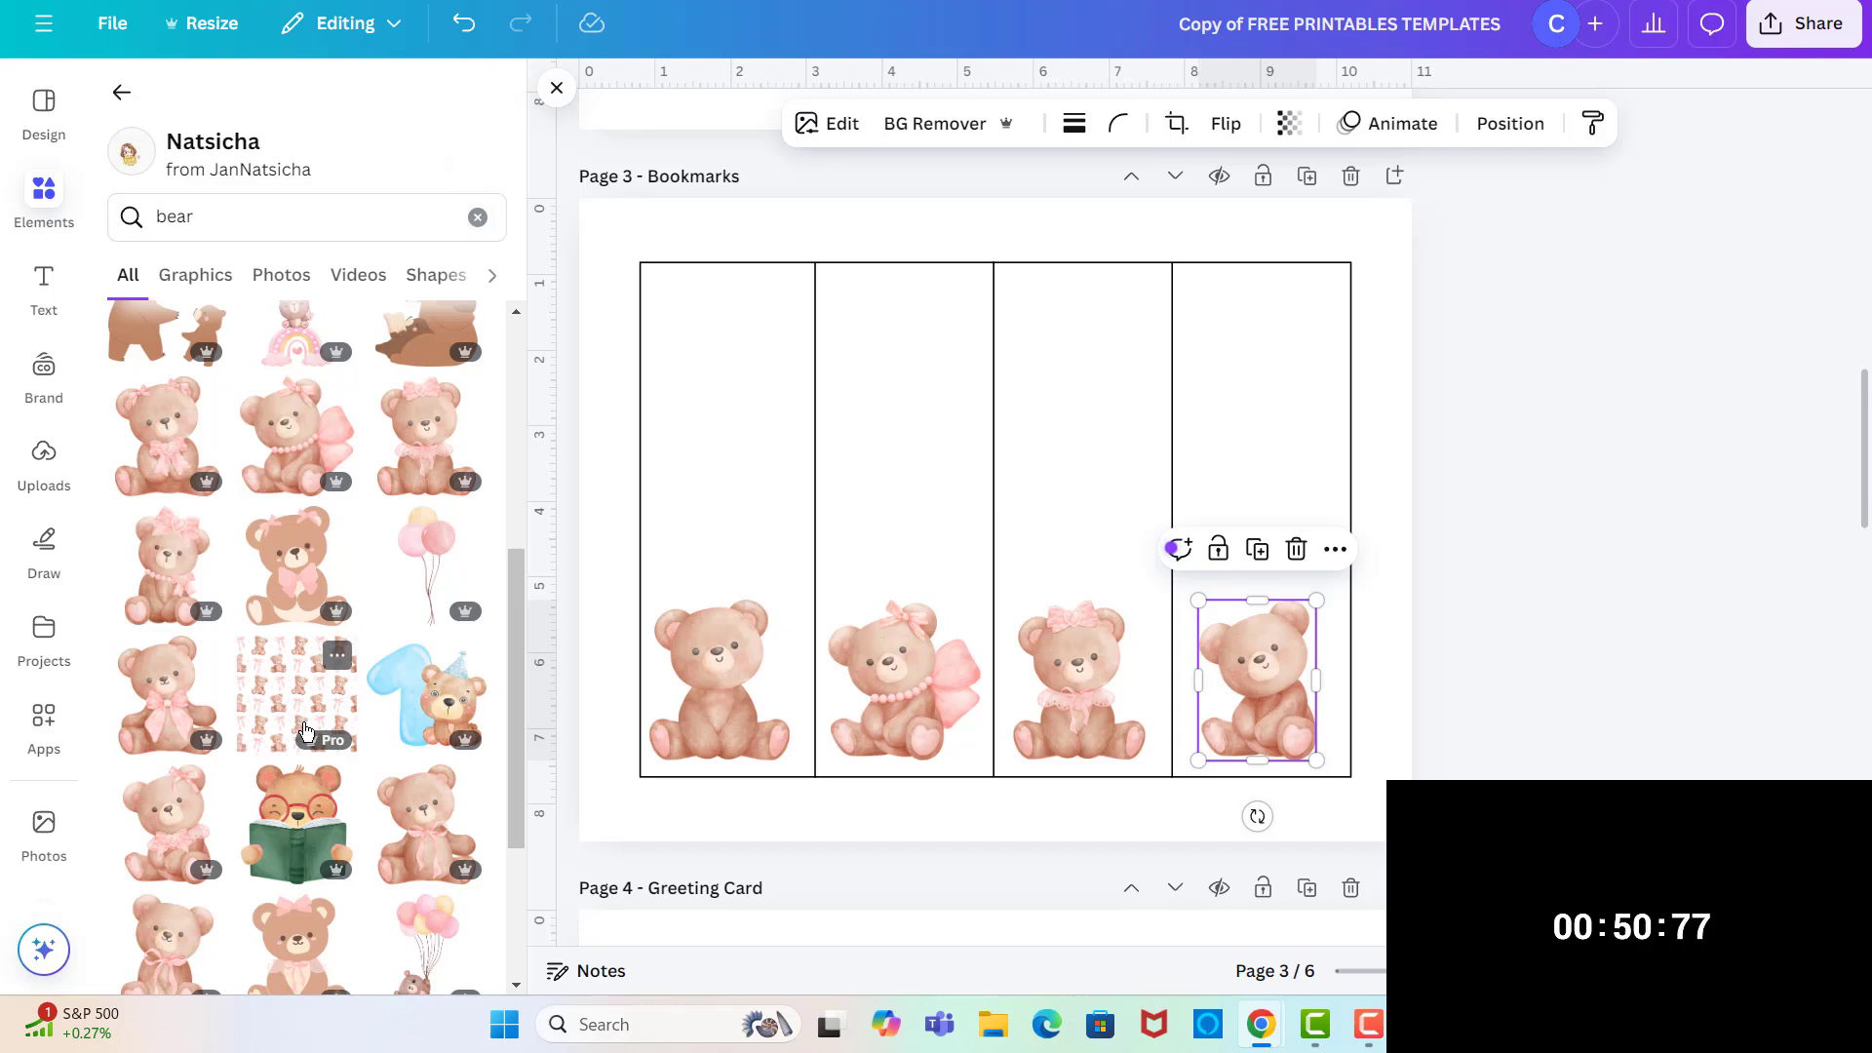
- Add a shrunken shooting-star graphic from the artist's collection to the first strip's top
{"action": "left_click", "coordinate": [476, 219]}
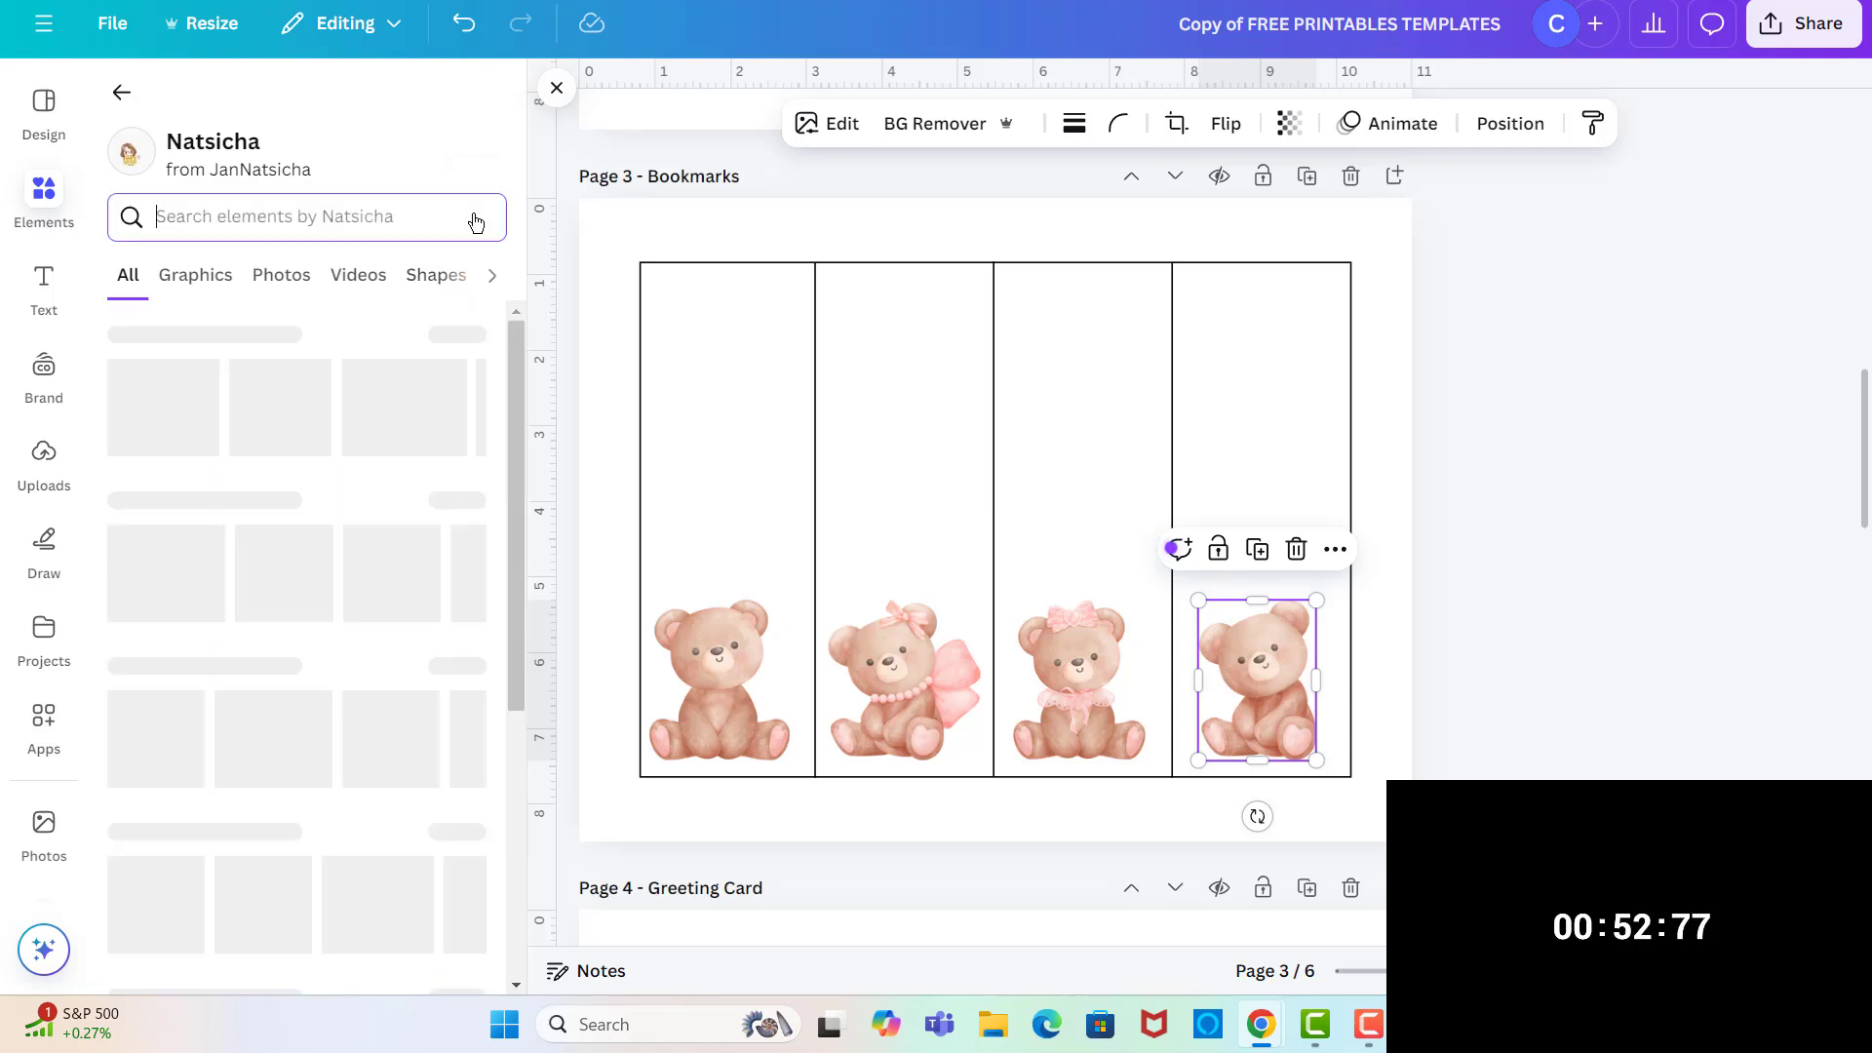
{"action": "left_click", "coordinate": [196, 277]}
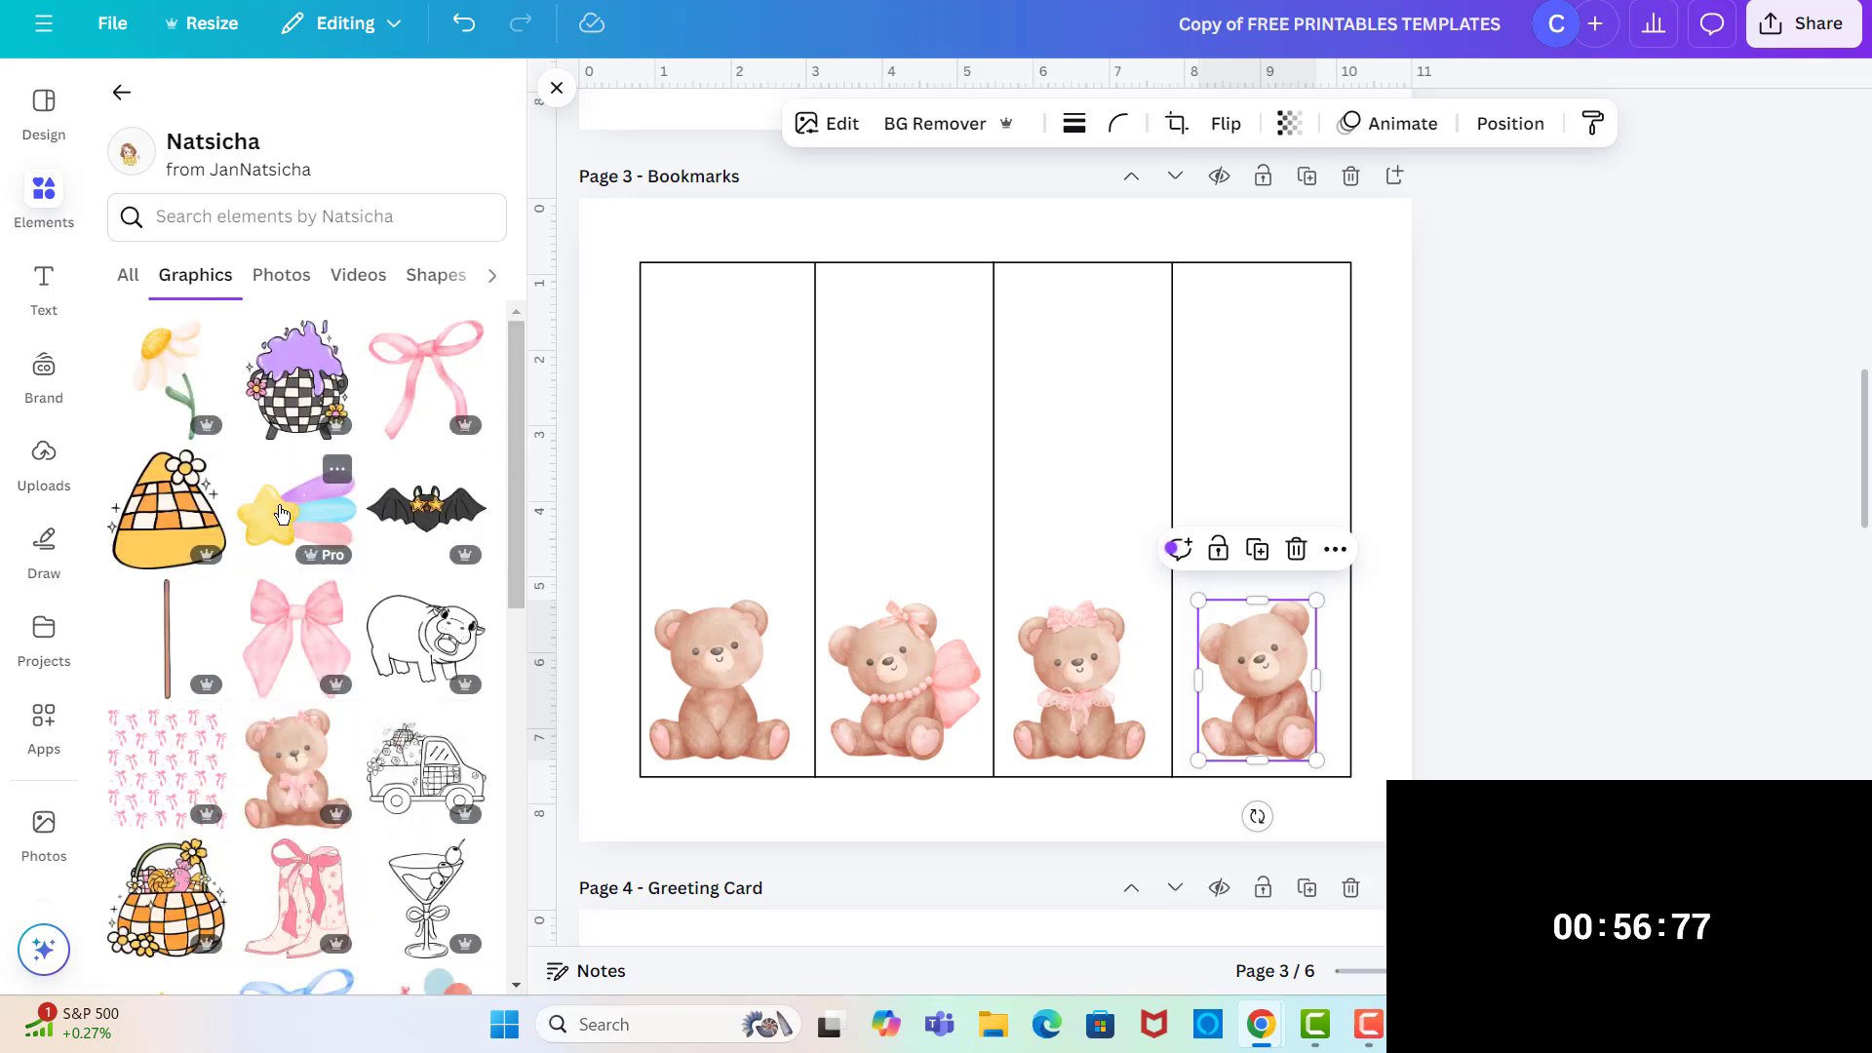
{"action": "left_click", "coordinate": [281, 514]}
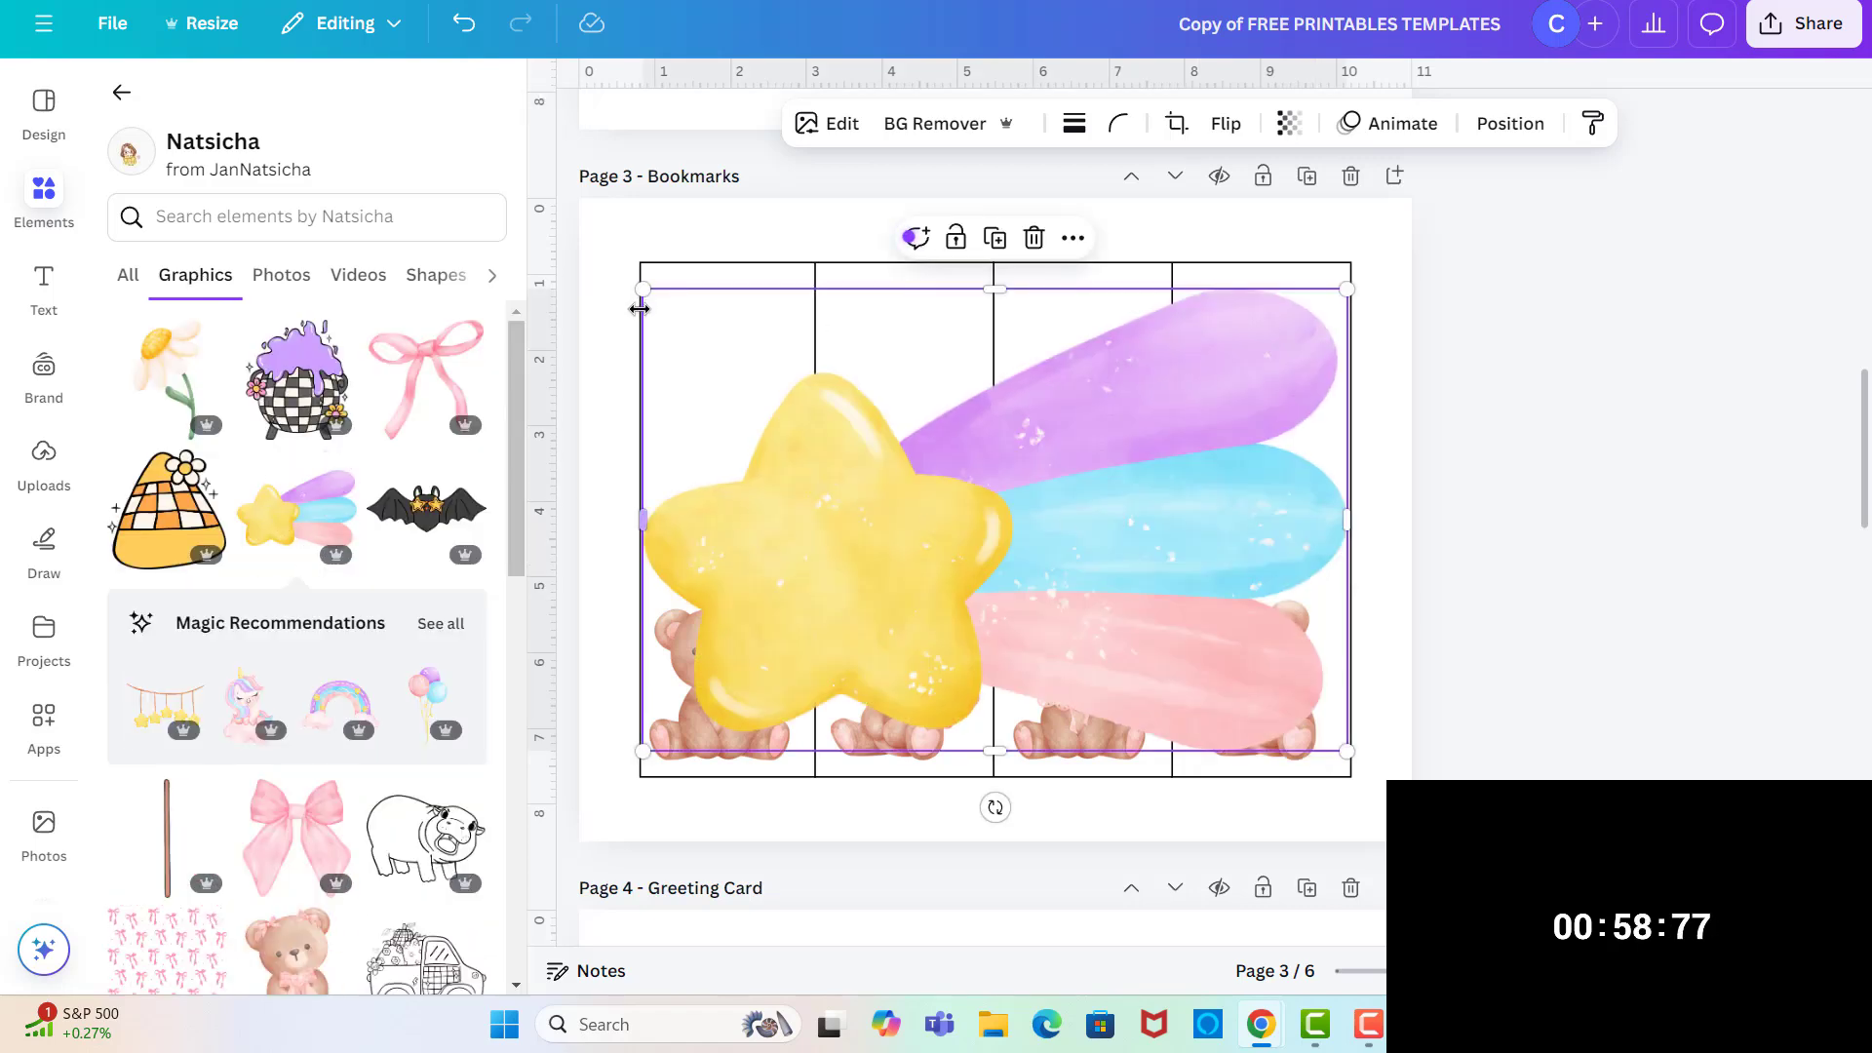
{"action": "left_click_drag", "start_coordinate": [640, 289], "coordinate": [1024, 544]}
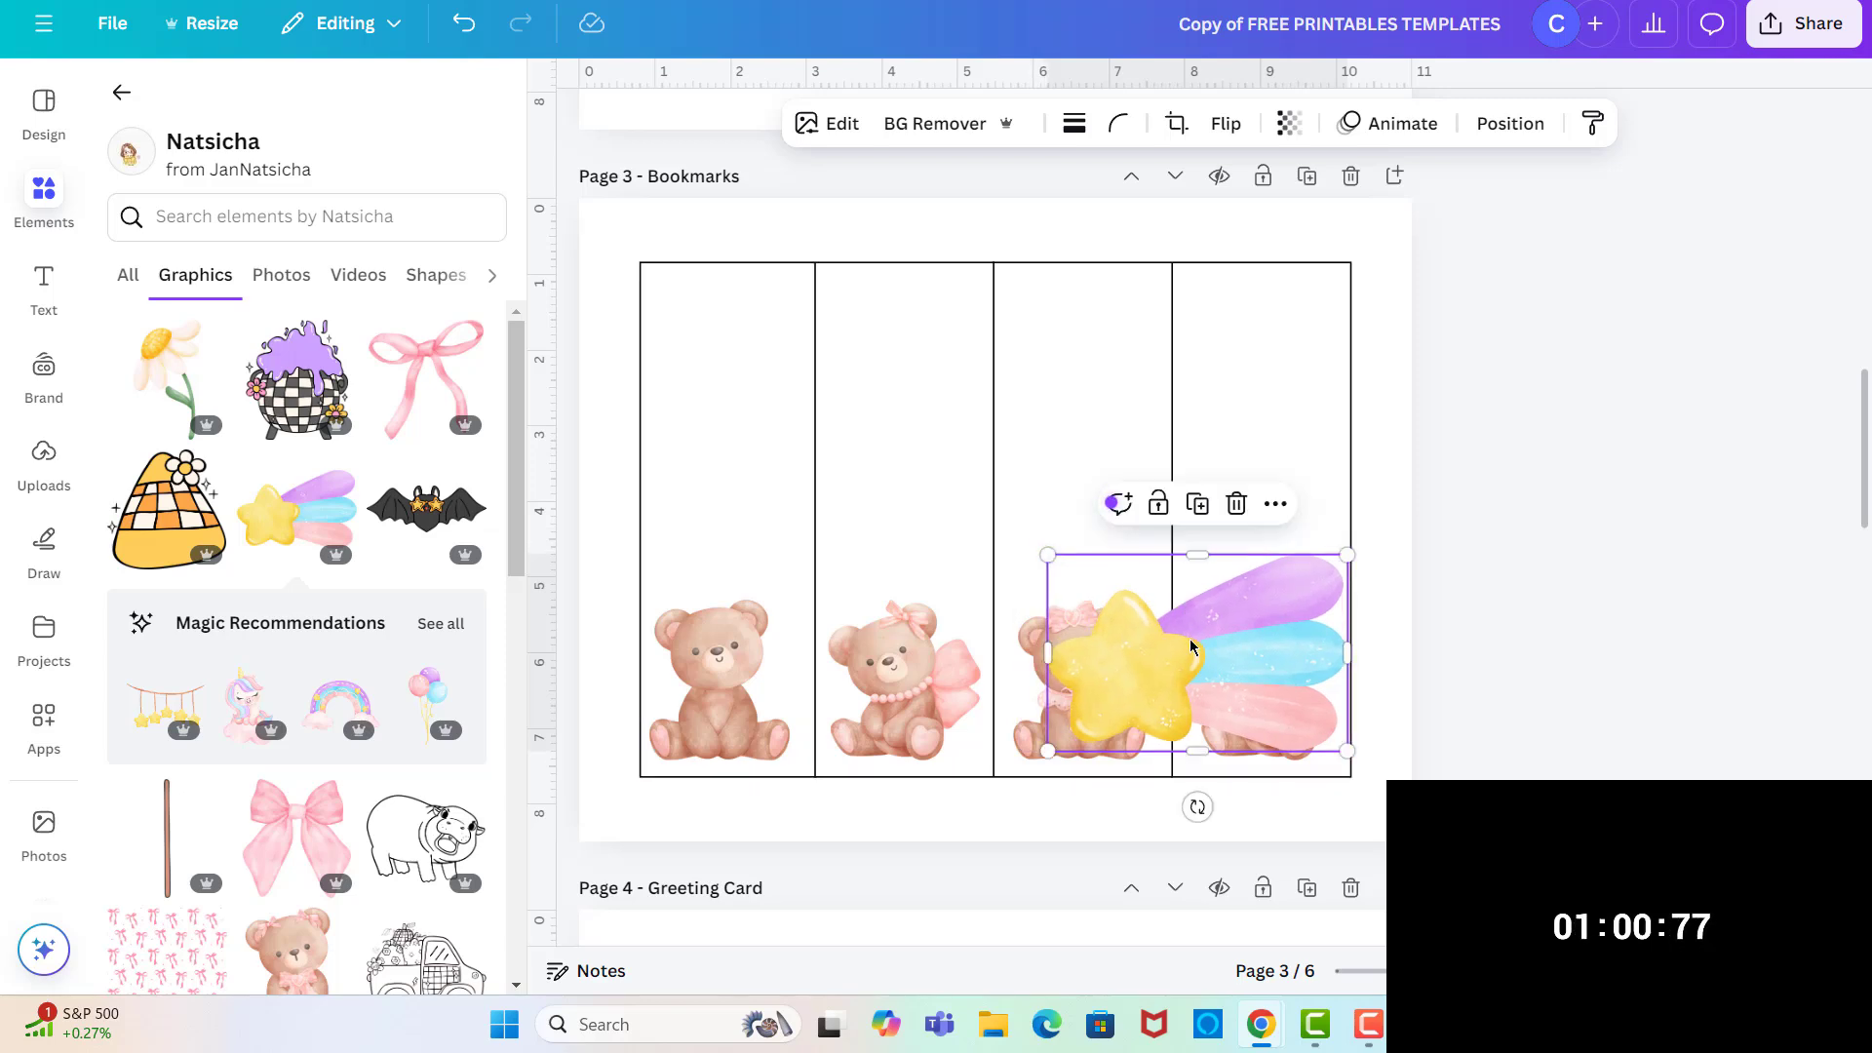
{"action": "left_click_drag", "start_coordinate": [1146, 629], "coordinate": [766, 340]}
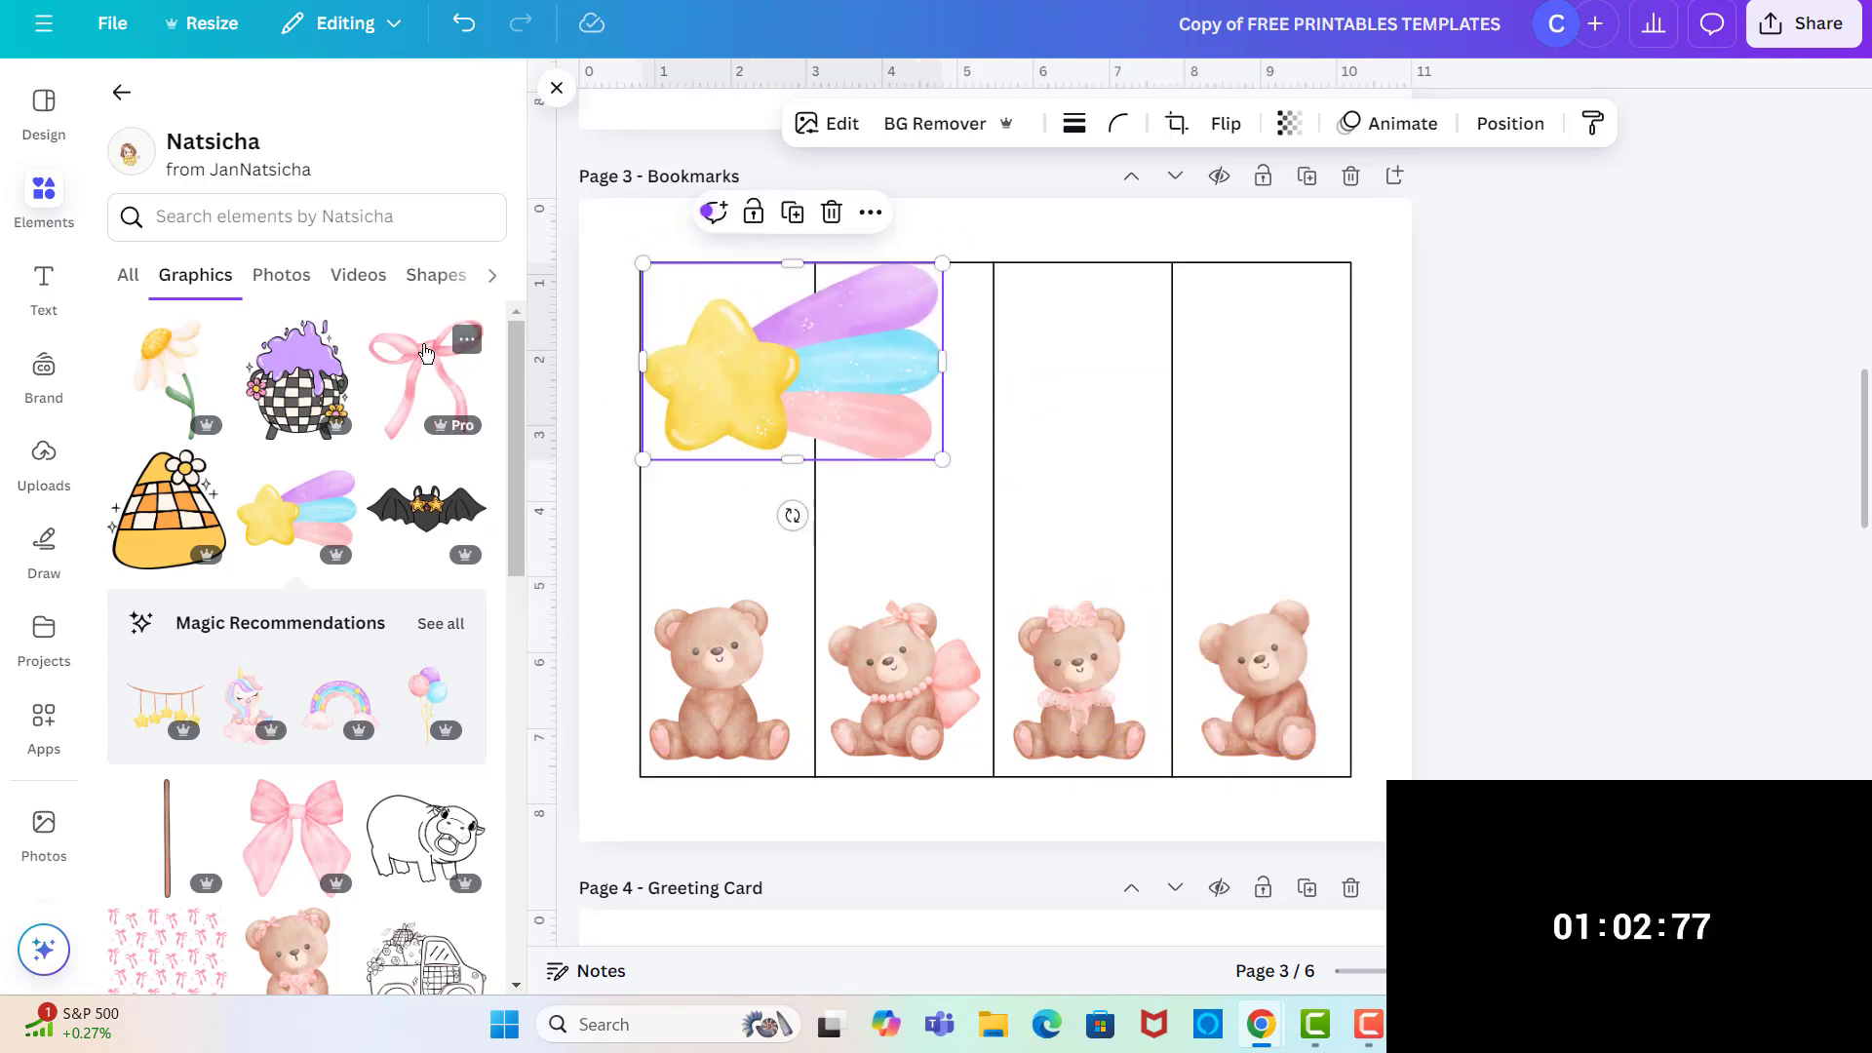
- Add a smaller pink ribbon bow and a pastel balloon bunch to the page
{"action": "left_click", "coordinate": [425, 353]}
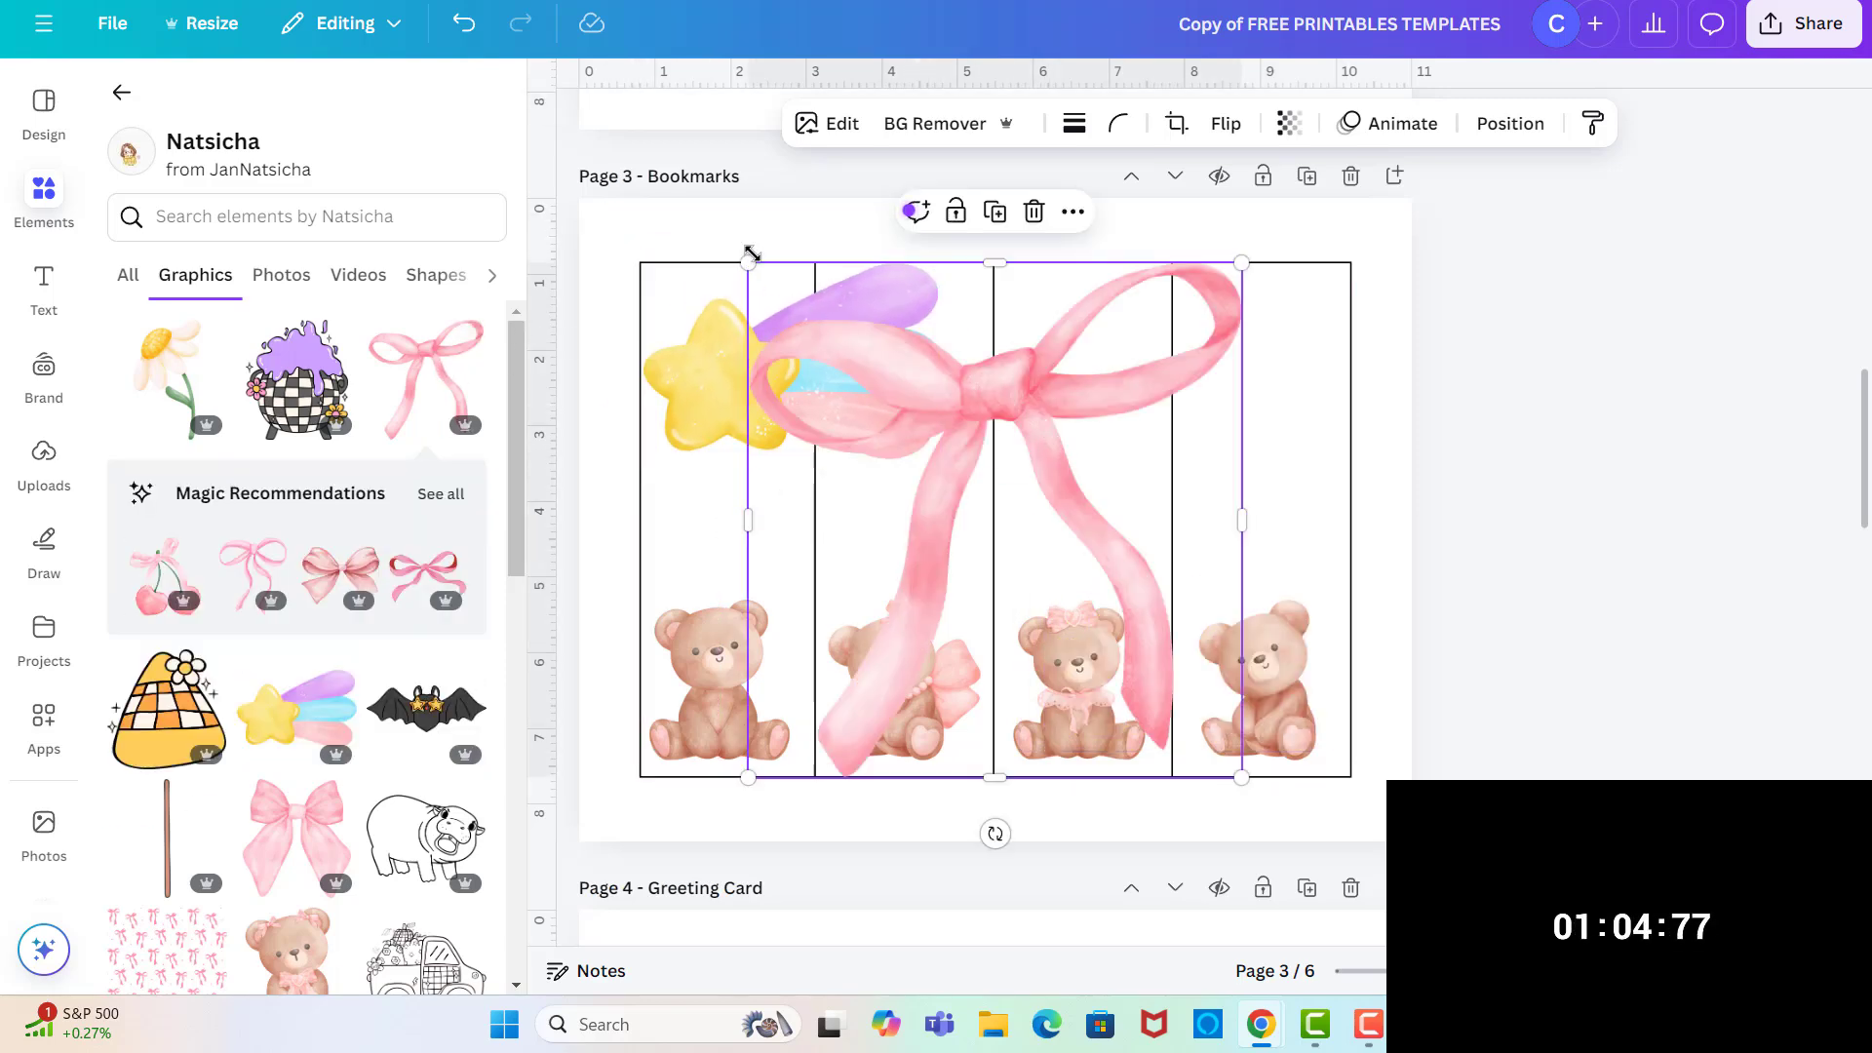
{"action": "left_click_drag", "start_coordinate": [752, 256], "coordinate": [1075, 227]}
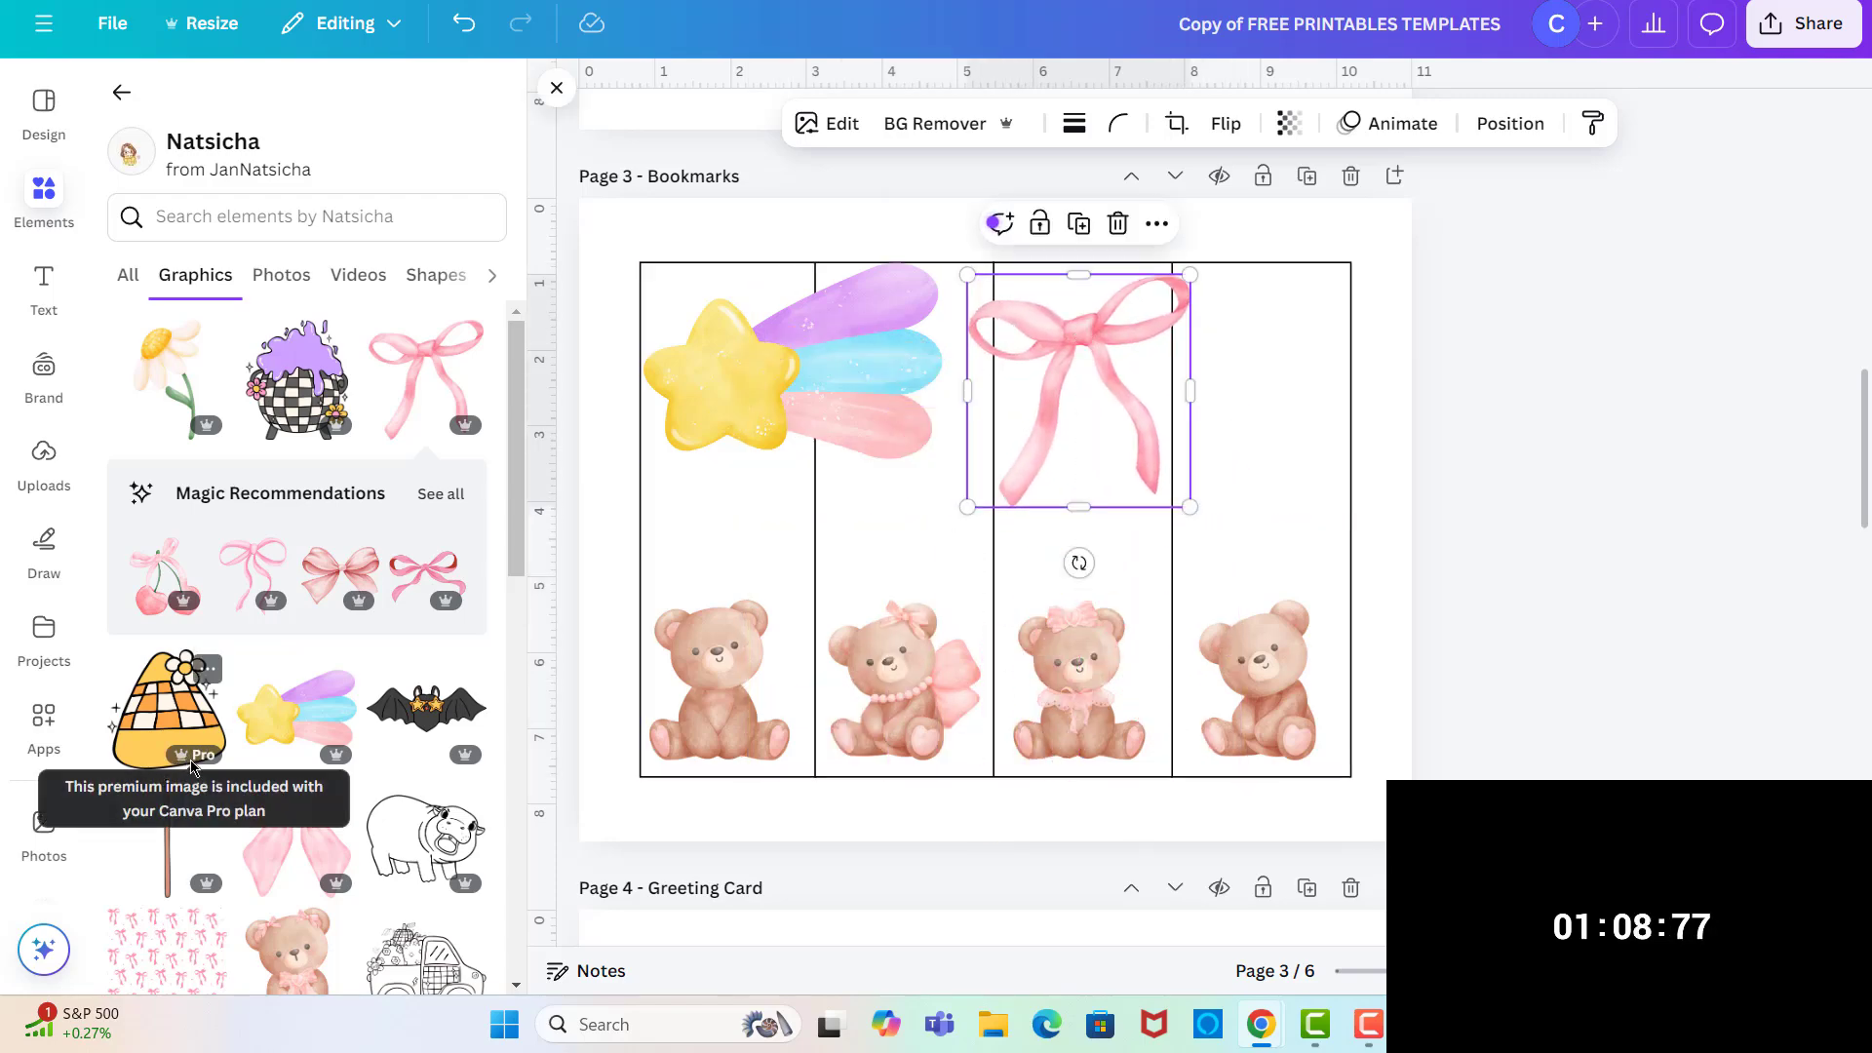
{"action": "scroll", "coordinate": [193, 767], "scroll_direction": "down", "scroll_amount": 3}
{"action": "scroll", "coordinate": [192, 767], "scroll_direction": "down", "scroll_amount": 5}
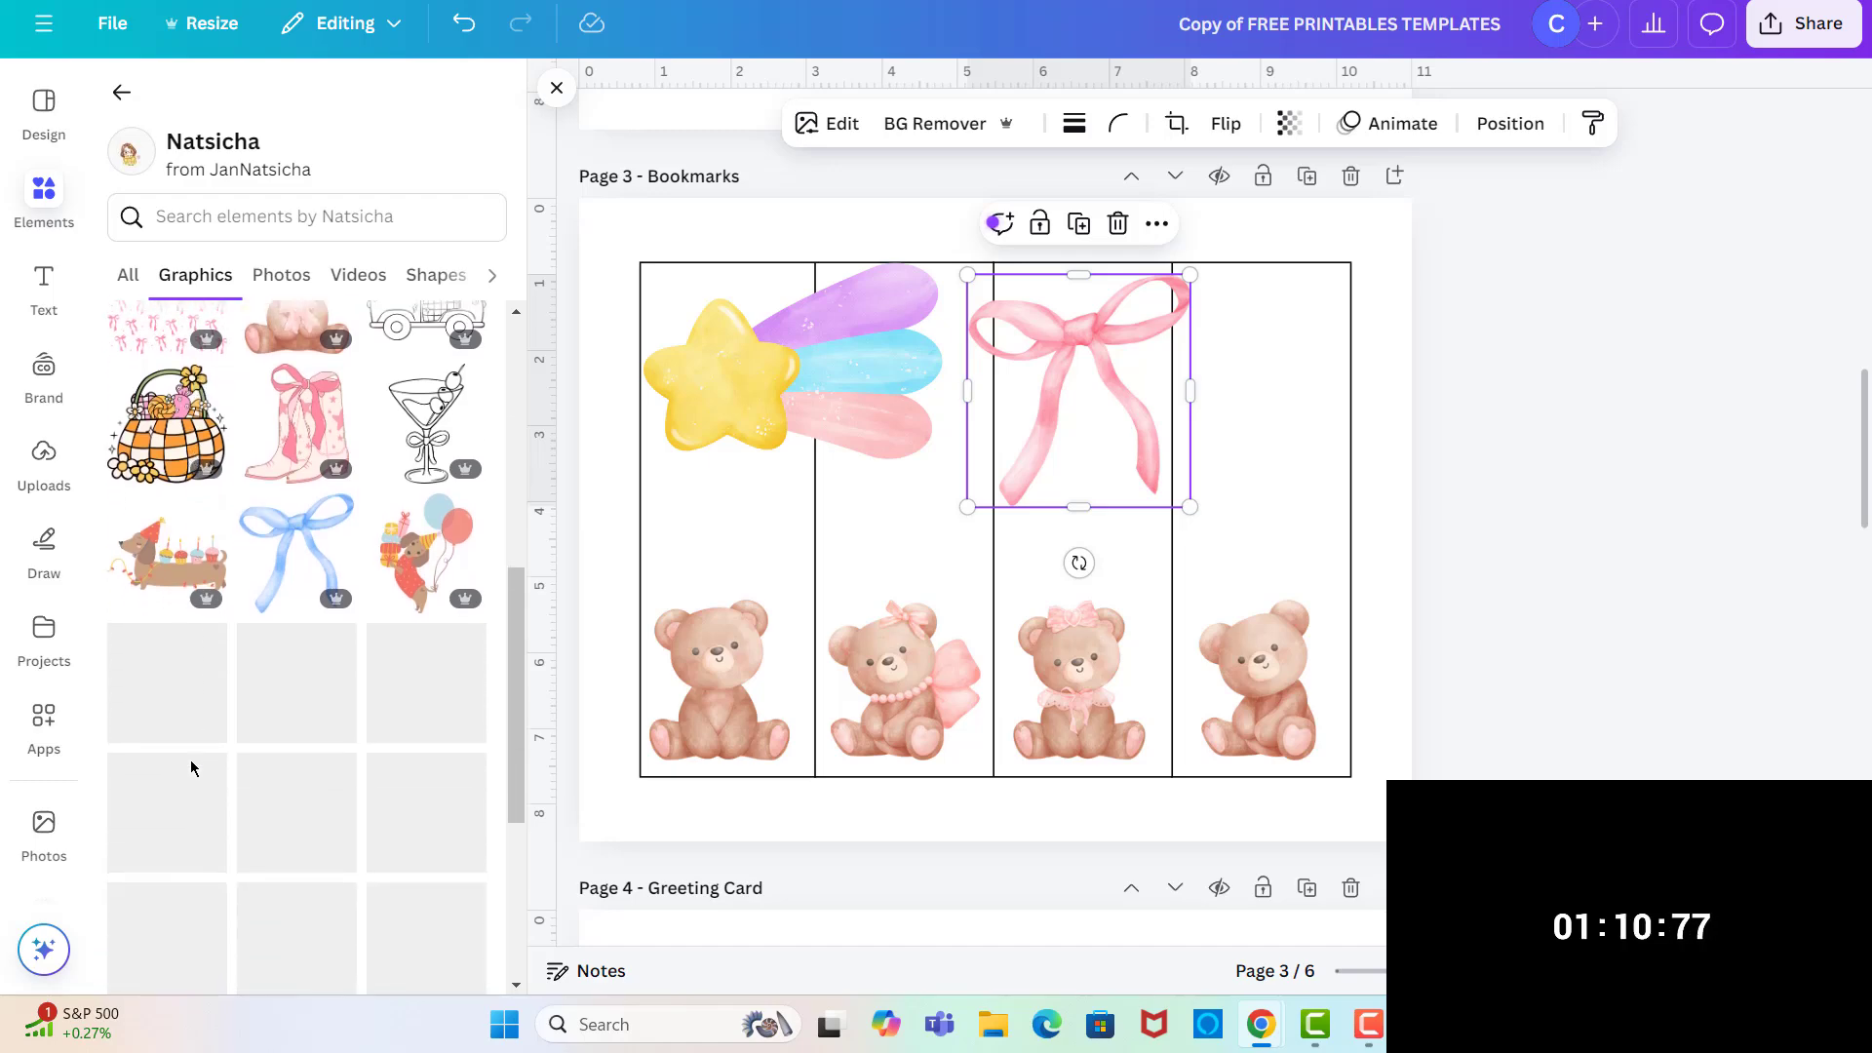
{"action": "scroll", "coordinate": [192, 767], "scroll_direction": "down", "scroll_amount": 5}
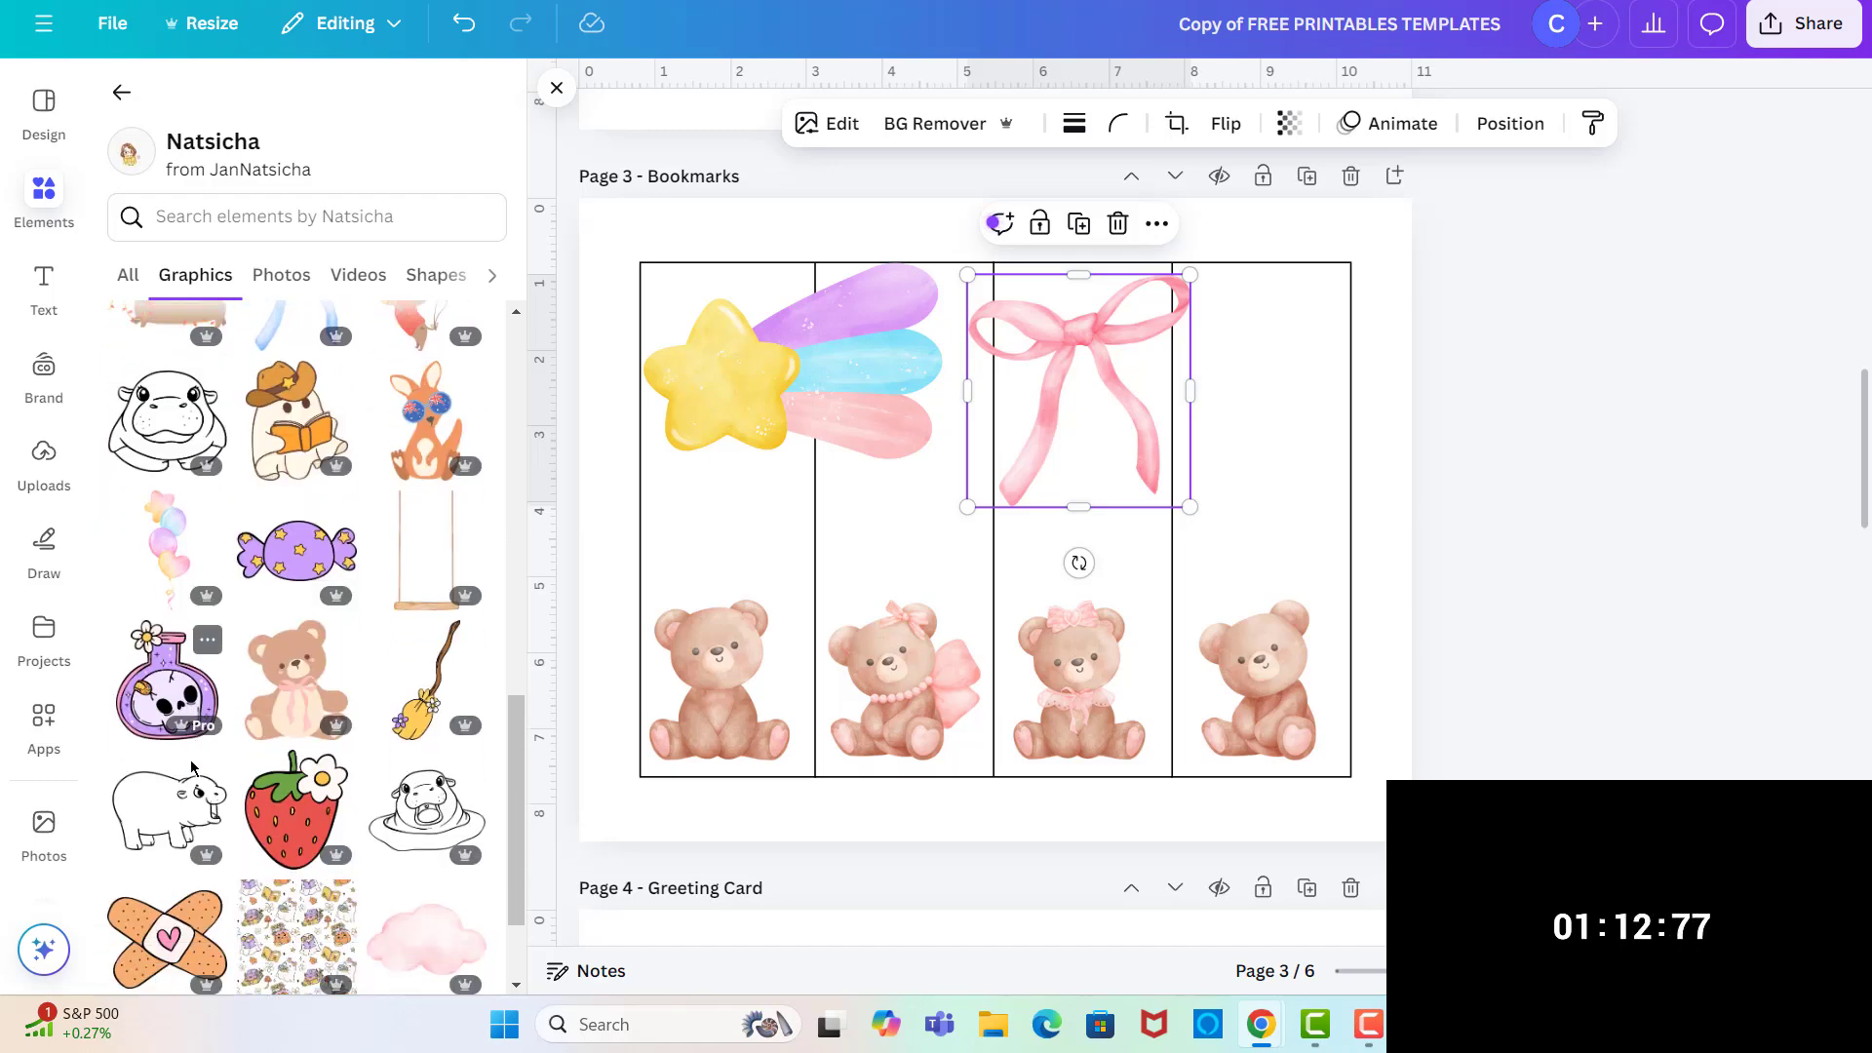
{"action": "scroll", "coordinate": [191, 763], "scroll_direction": "down", "scroll_amount": 3}
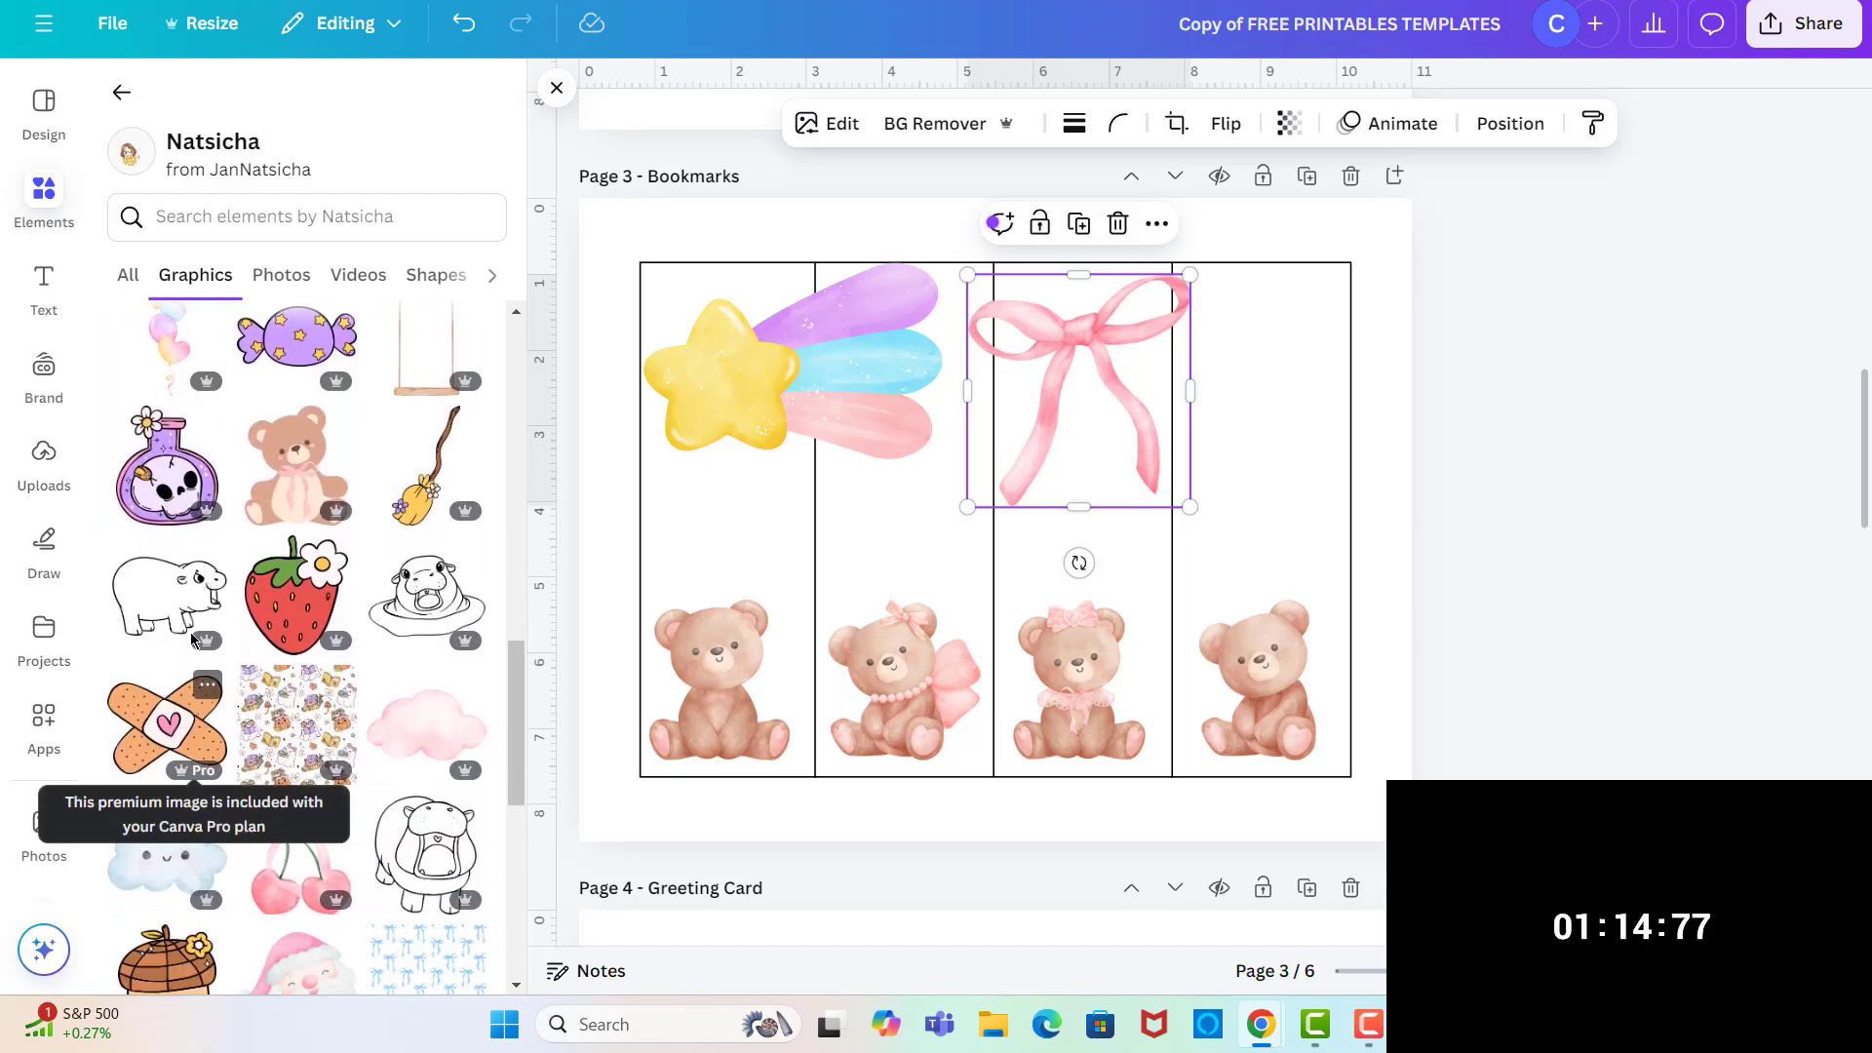
{"action": "left_click", "coordinate": [167, 343]}
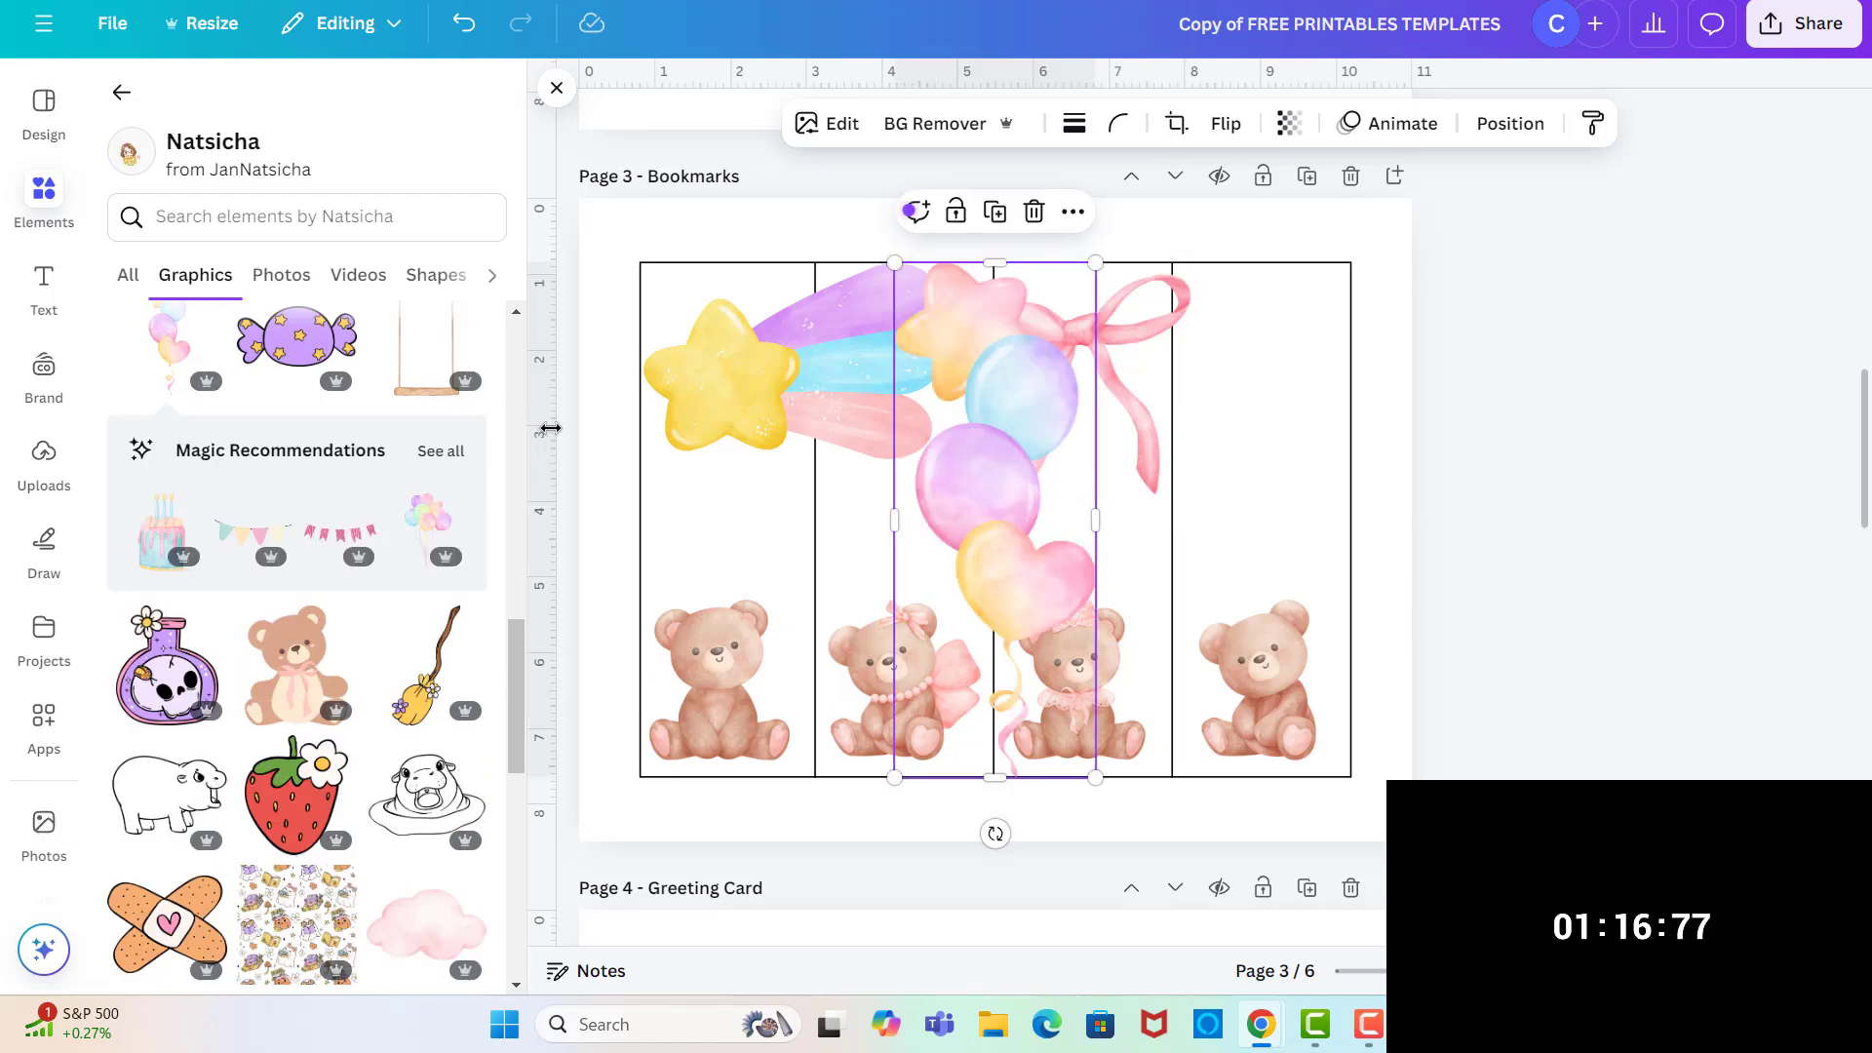
{"action": "scroll", "coordinate": [274, 709], "scroll_direction": "down", "scroll_amount": 5}
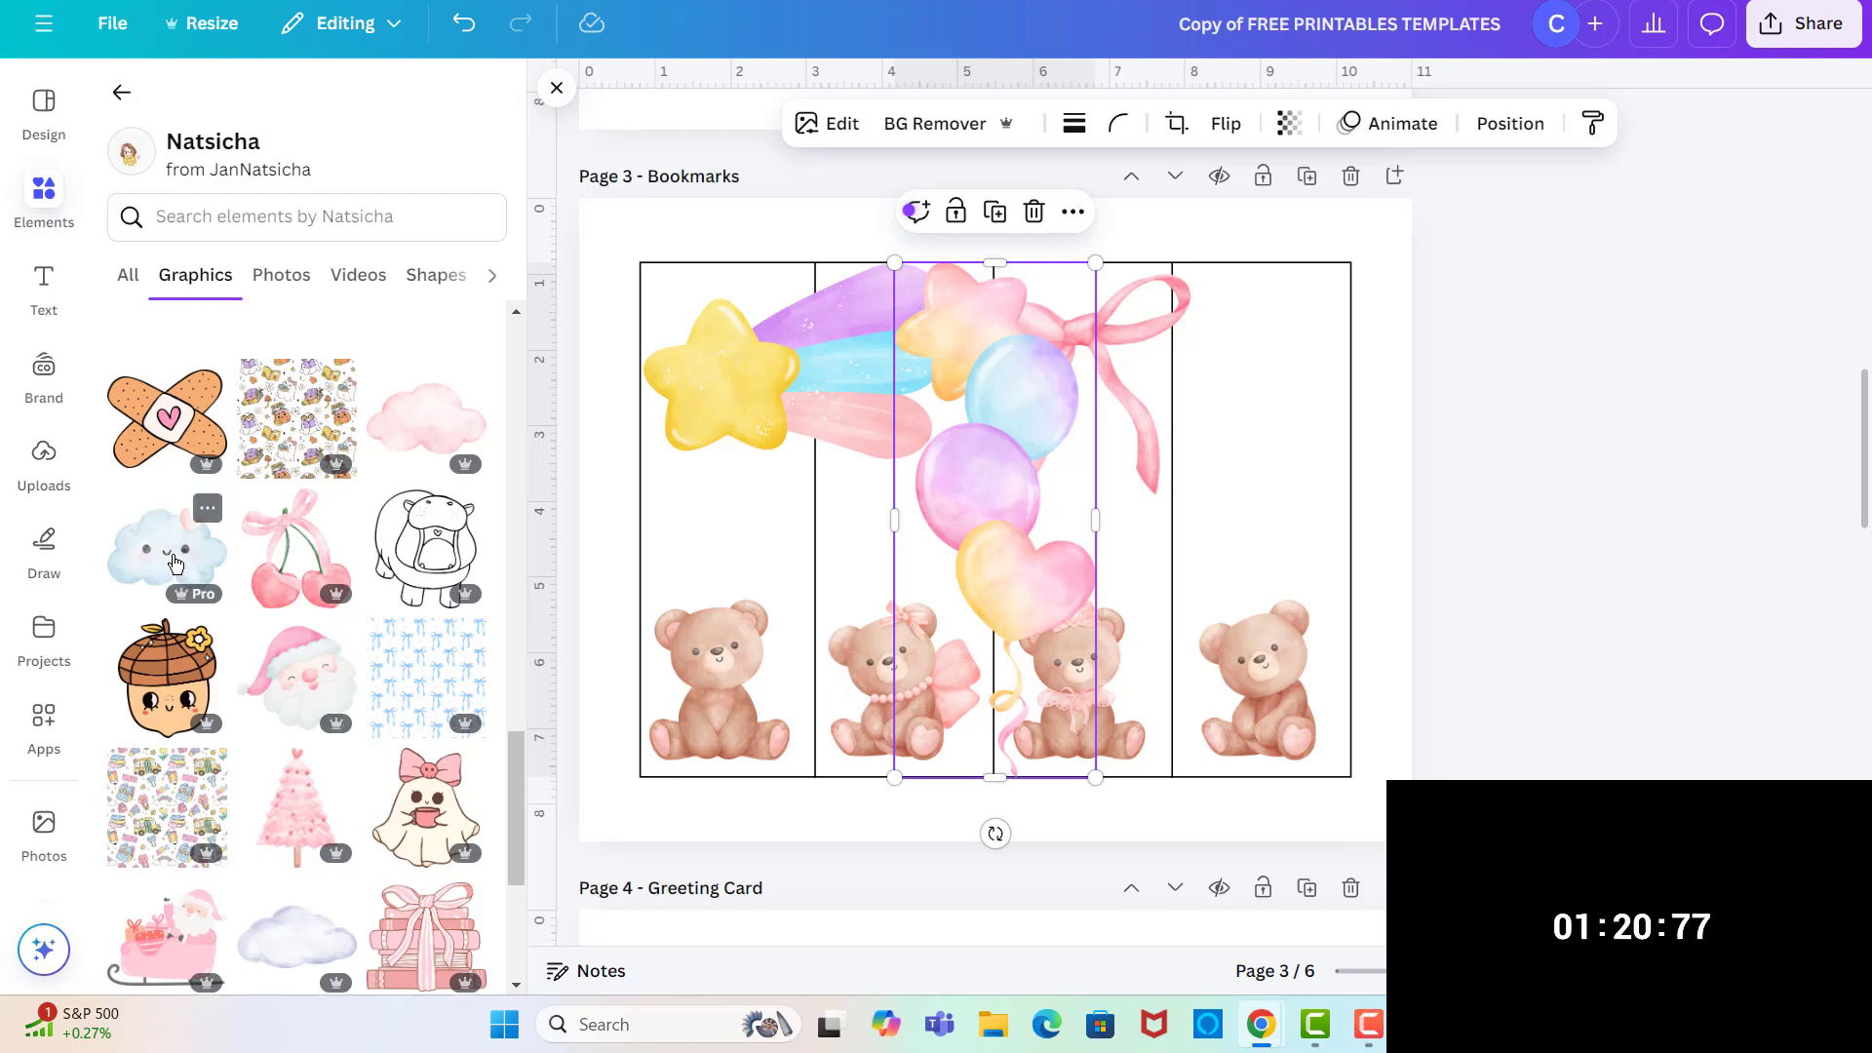
- Add a small cloud atop the fourth bookmark and shrink the pink bow into the third
{"action": "left_click", "coordinate": [166, 548]}
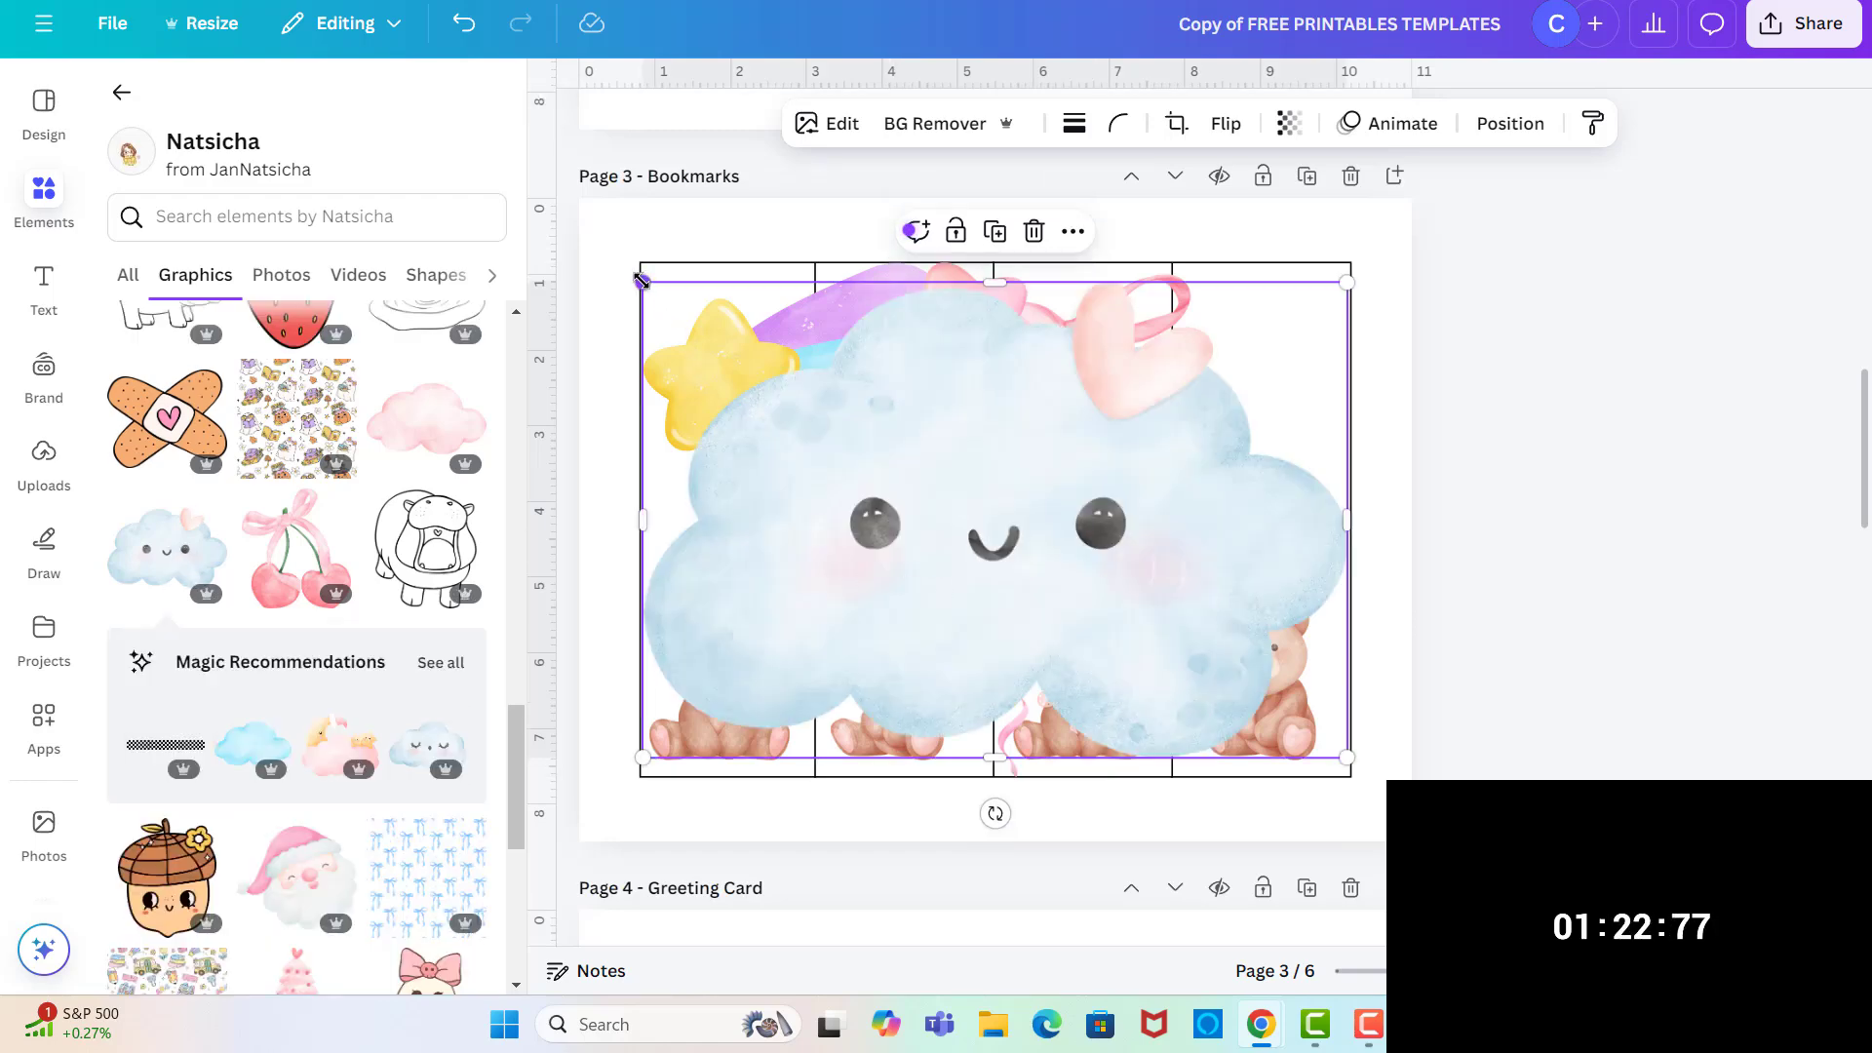
{"action": "left_click_drag", "start_coordinate": [641, 282], "coordinate": [1212, 654]}
{"action": "left_click_drag", "start_coordinate": [1280, 716], "coordinate": [1256, 344]}
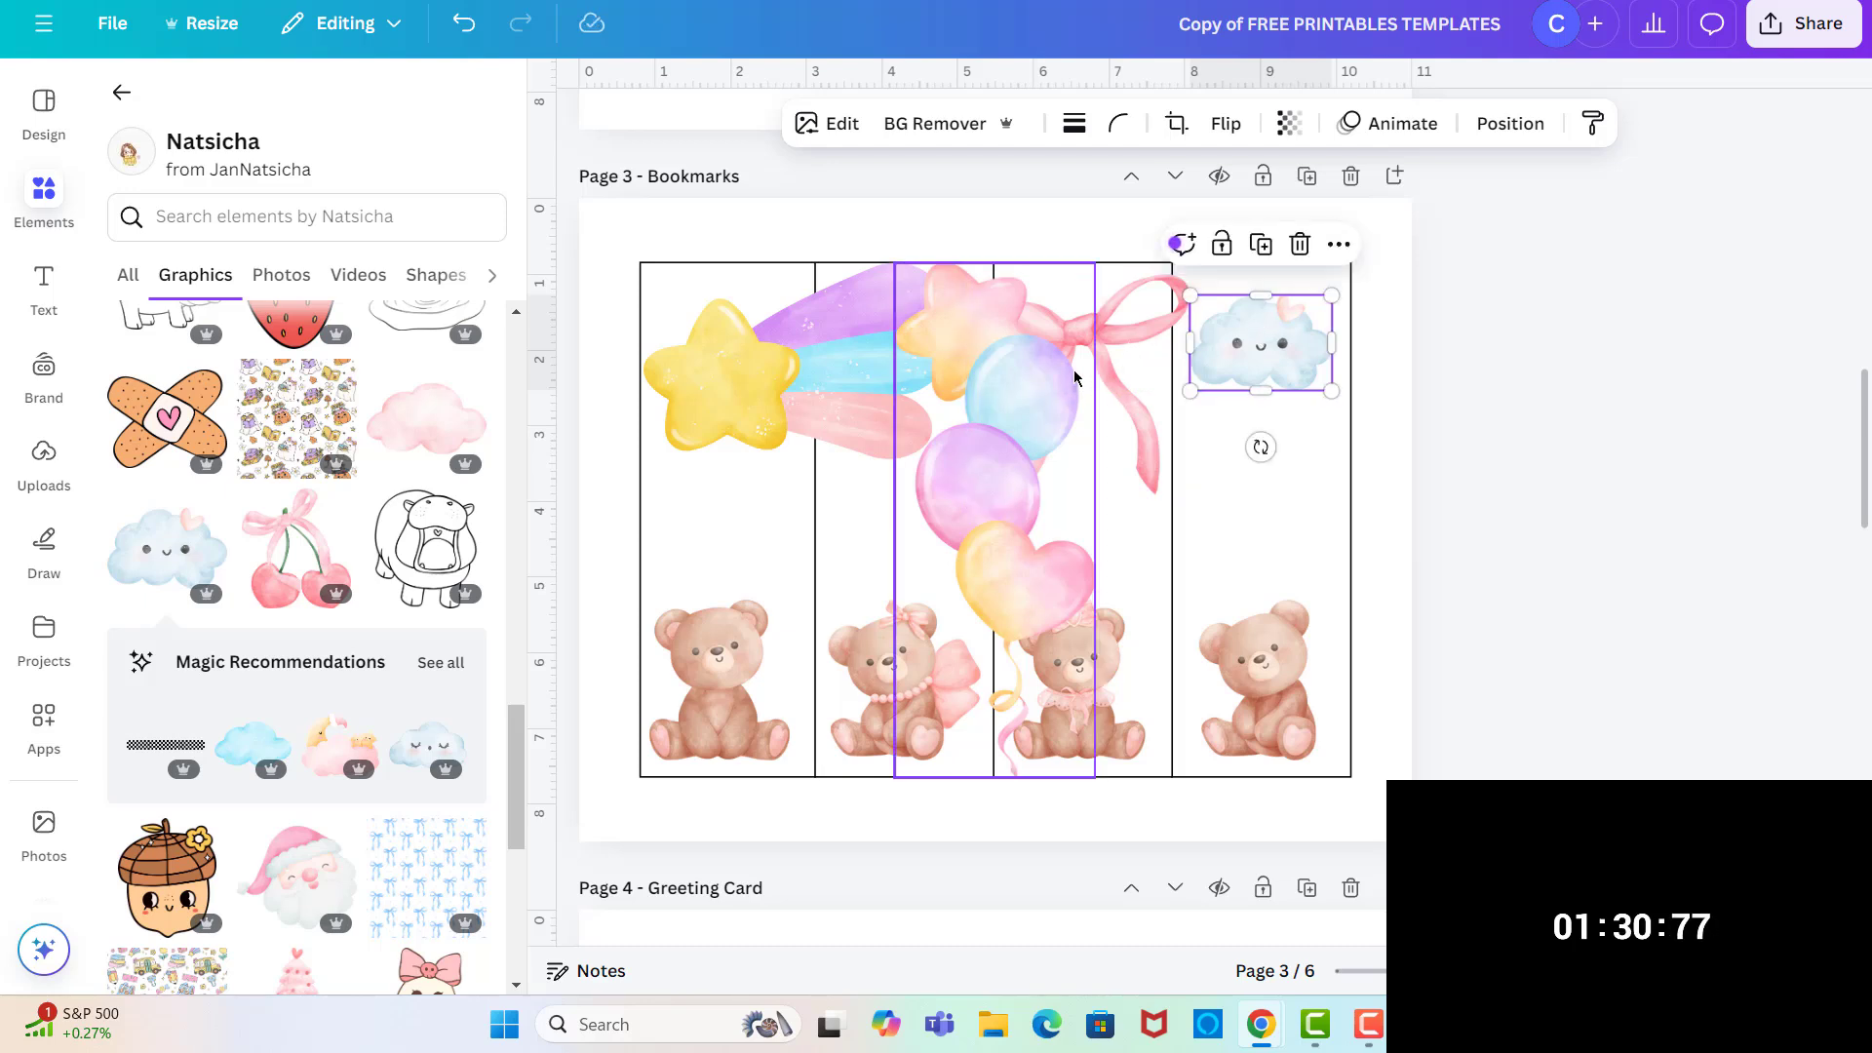
{"action": "left_click", "coordinate": [1119, 342]}
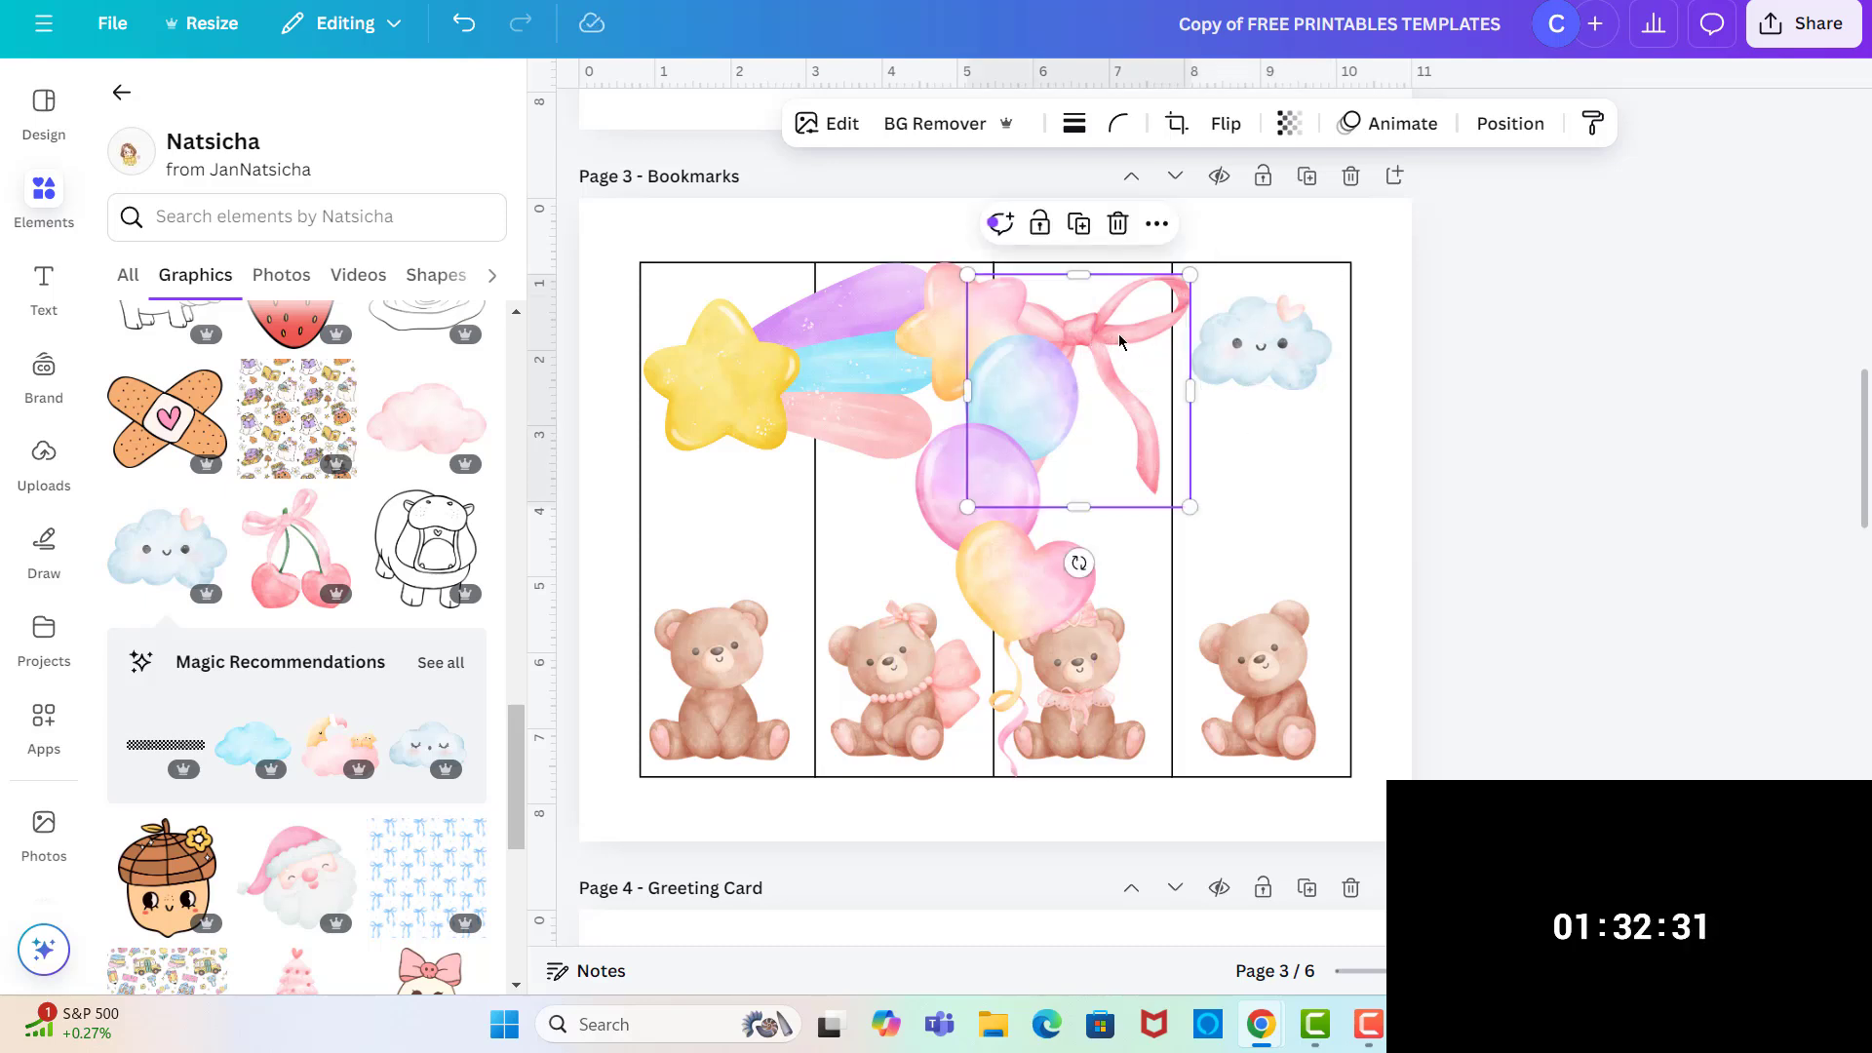
{"action": "left_click_drag", "start_coordinate": [967, 275], "coordinate": [1088, 306]}
{"action": "left_click", "coordinate": [975, 293]}
- Shrink the balloons into the second bookmark and the slightly tilted star-rainbow into the first
{"action": "left_click_drag", "start_coordinate": [929, 353], "coordinate": [1023, 591]}
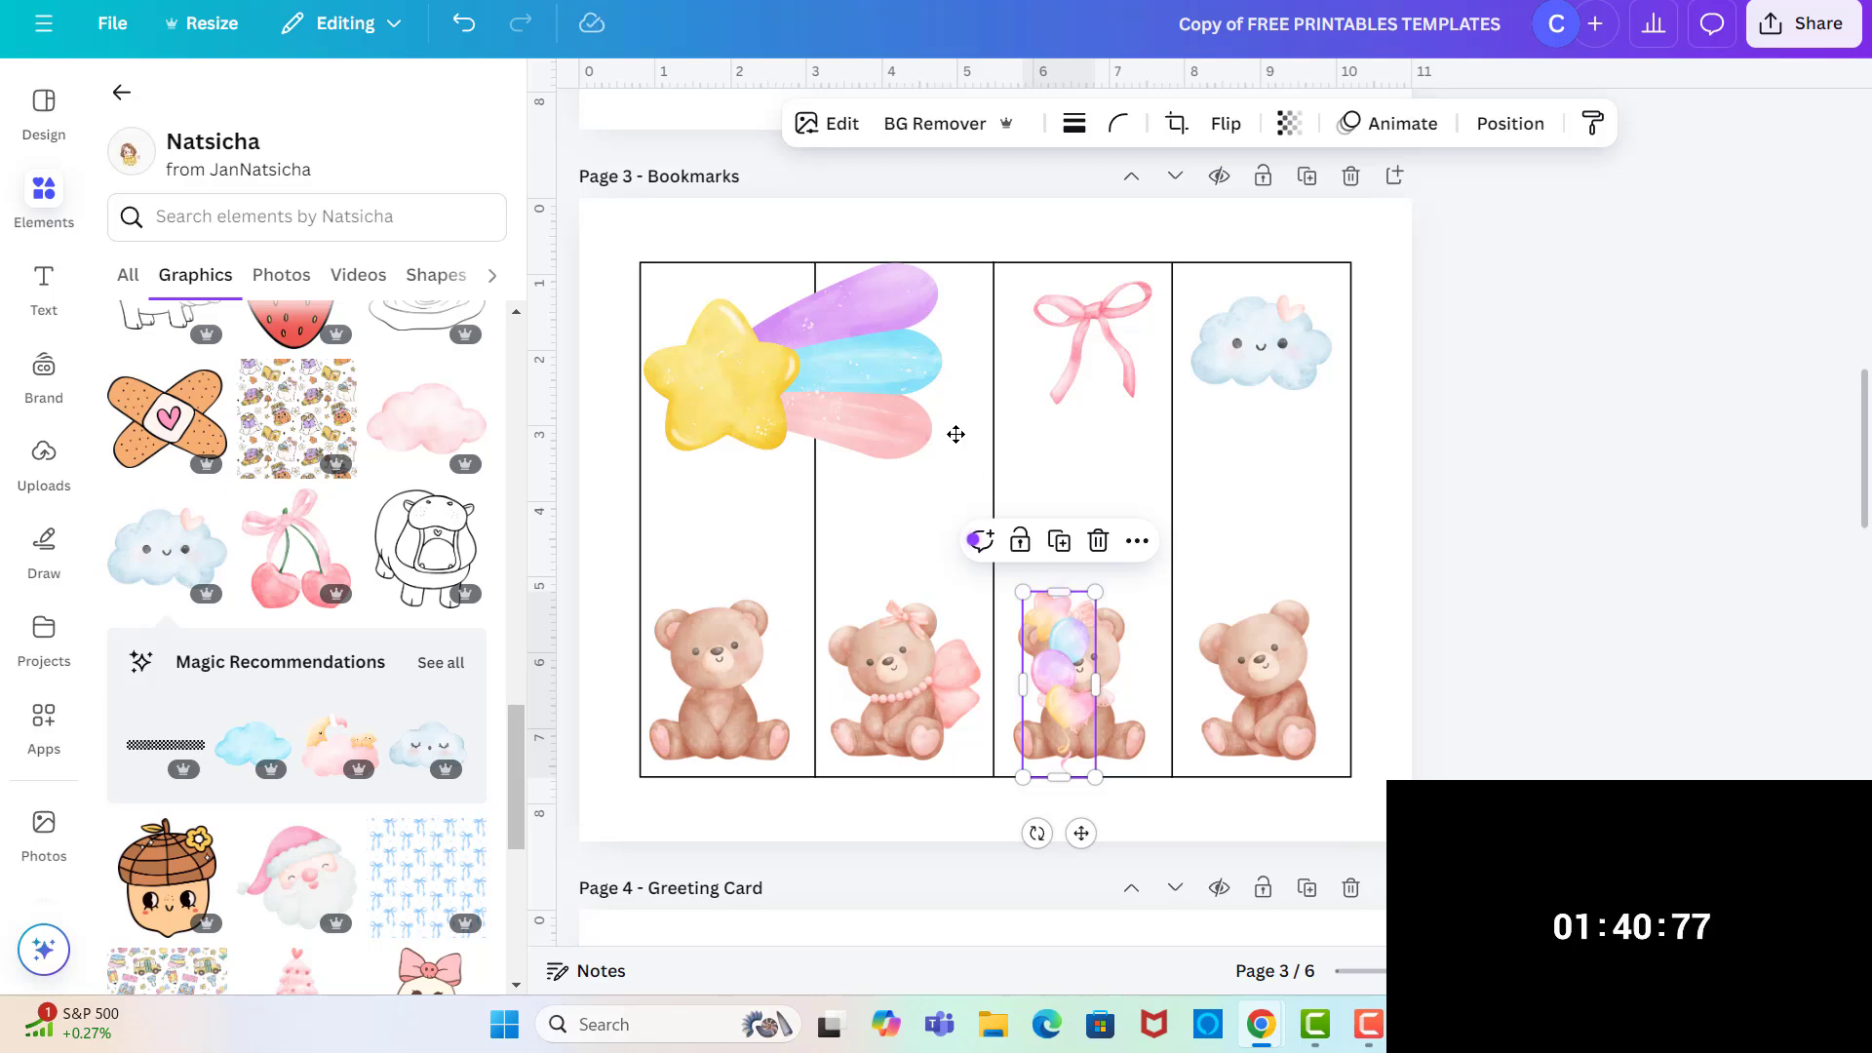
{"action": "left_click_drag", "start_coordinate": [1053, 673], "coordinate": [935, 394]}
{"action": "left_click", "coordinate": [801, 385]}
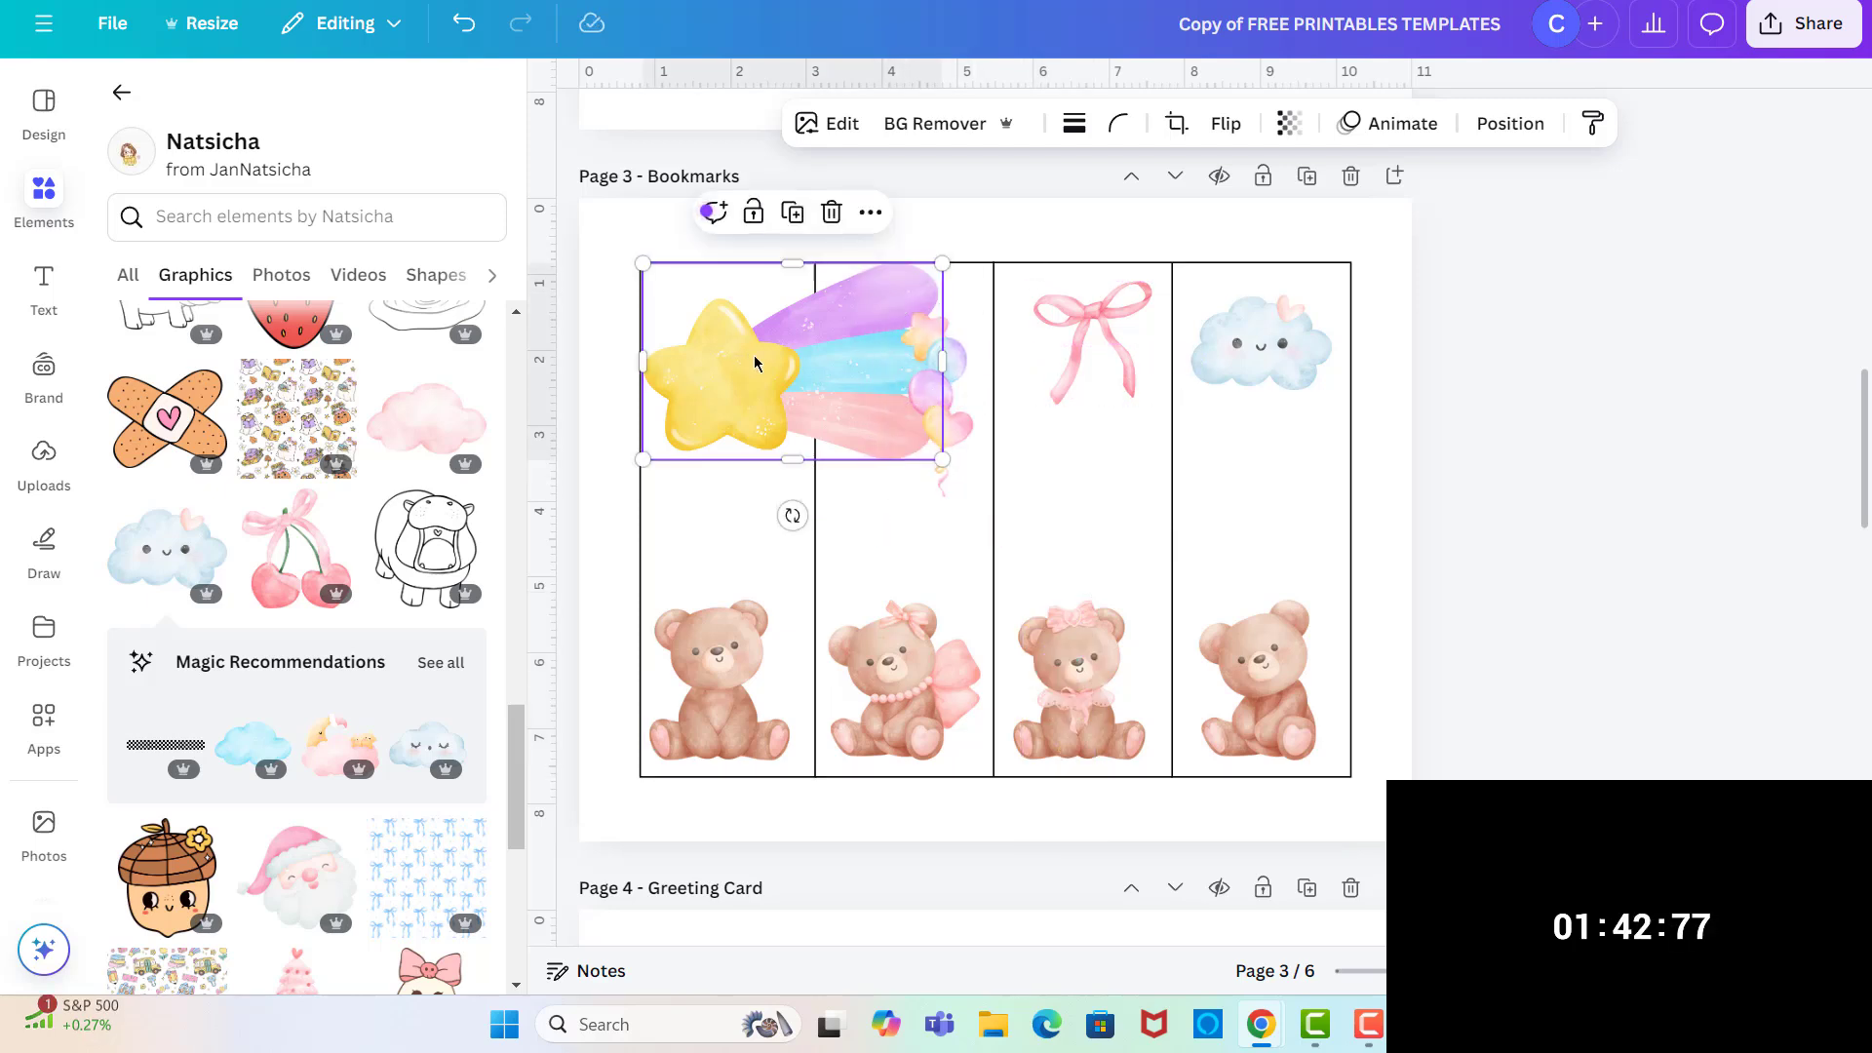
{"action": "left_click_drag", "start_coordinate": [942, 460], "coordinate": [790, 390]}
{"action": "left_click_drag", "start_coordinate": [716, 341], "coordinate": [718, 350]}
{"action": "left_click_drag", "start_coordinate": [724, 437], "coordinate": [765, 468]}
{"action": "left_click", "coordinate": [898, 392]}
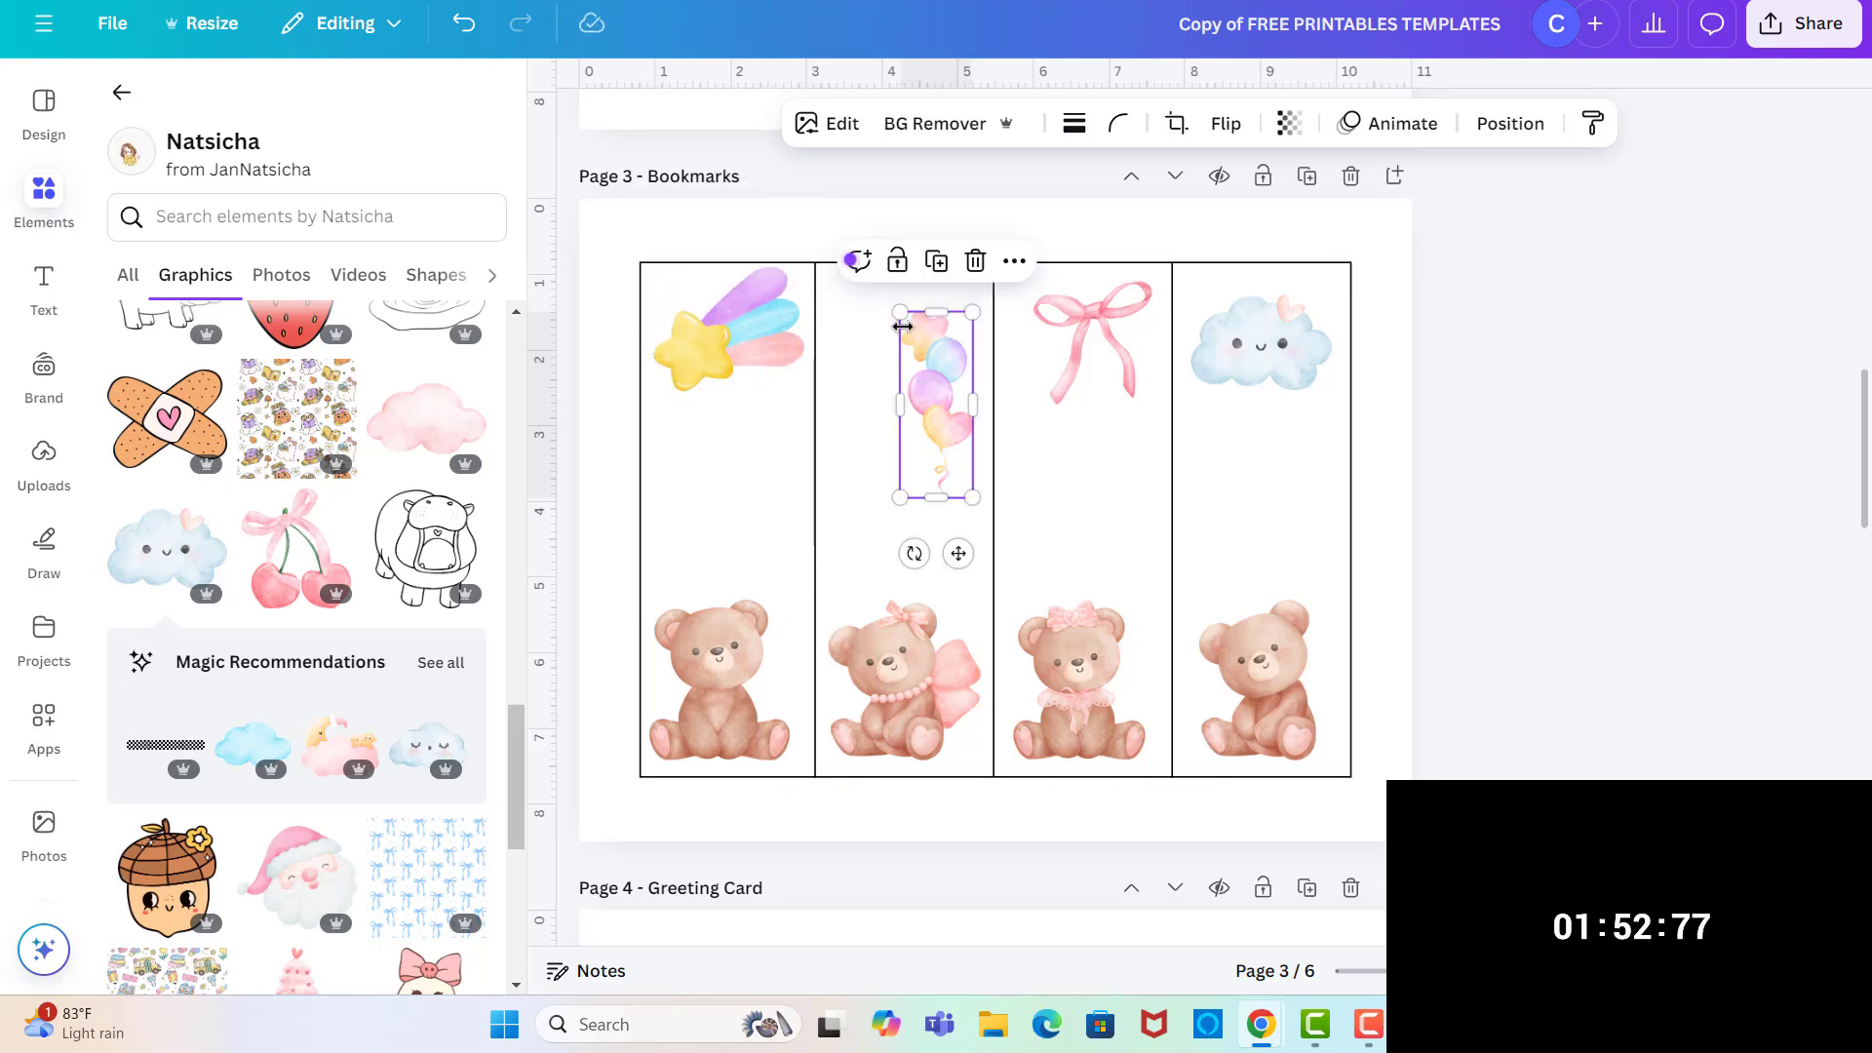
- Enlarge the balloons, lower them to the second bear, and test their layer order
{"action": "left_click_drag", "start_coordinate": [899, 312], "coordinate": [829, 278]}
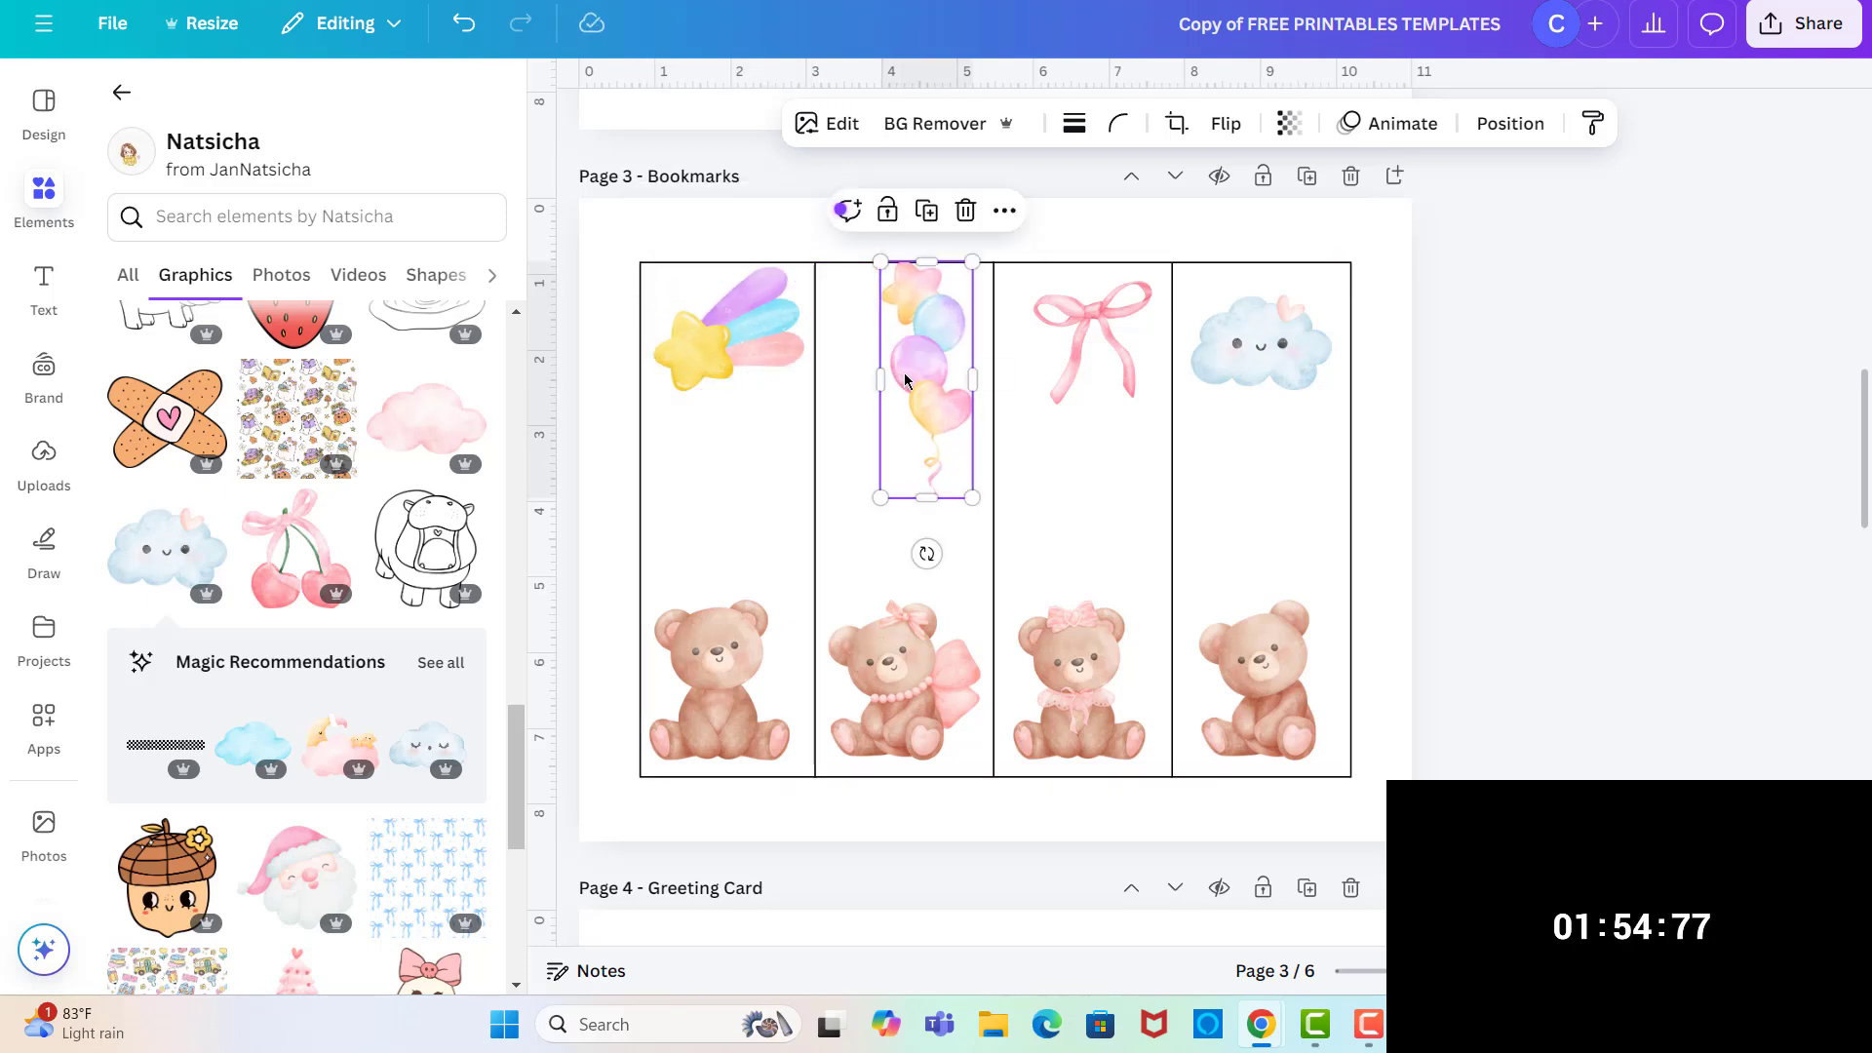
{"action": "left_click_drag", "start_coordinate": [903, 374], "coordinate": [915, 527]}
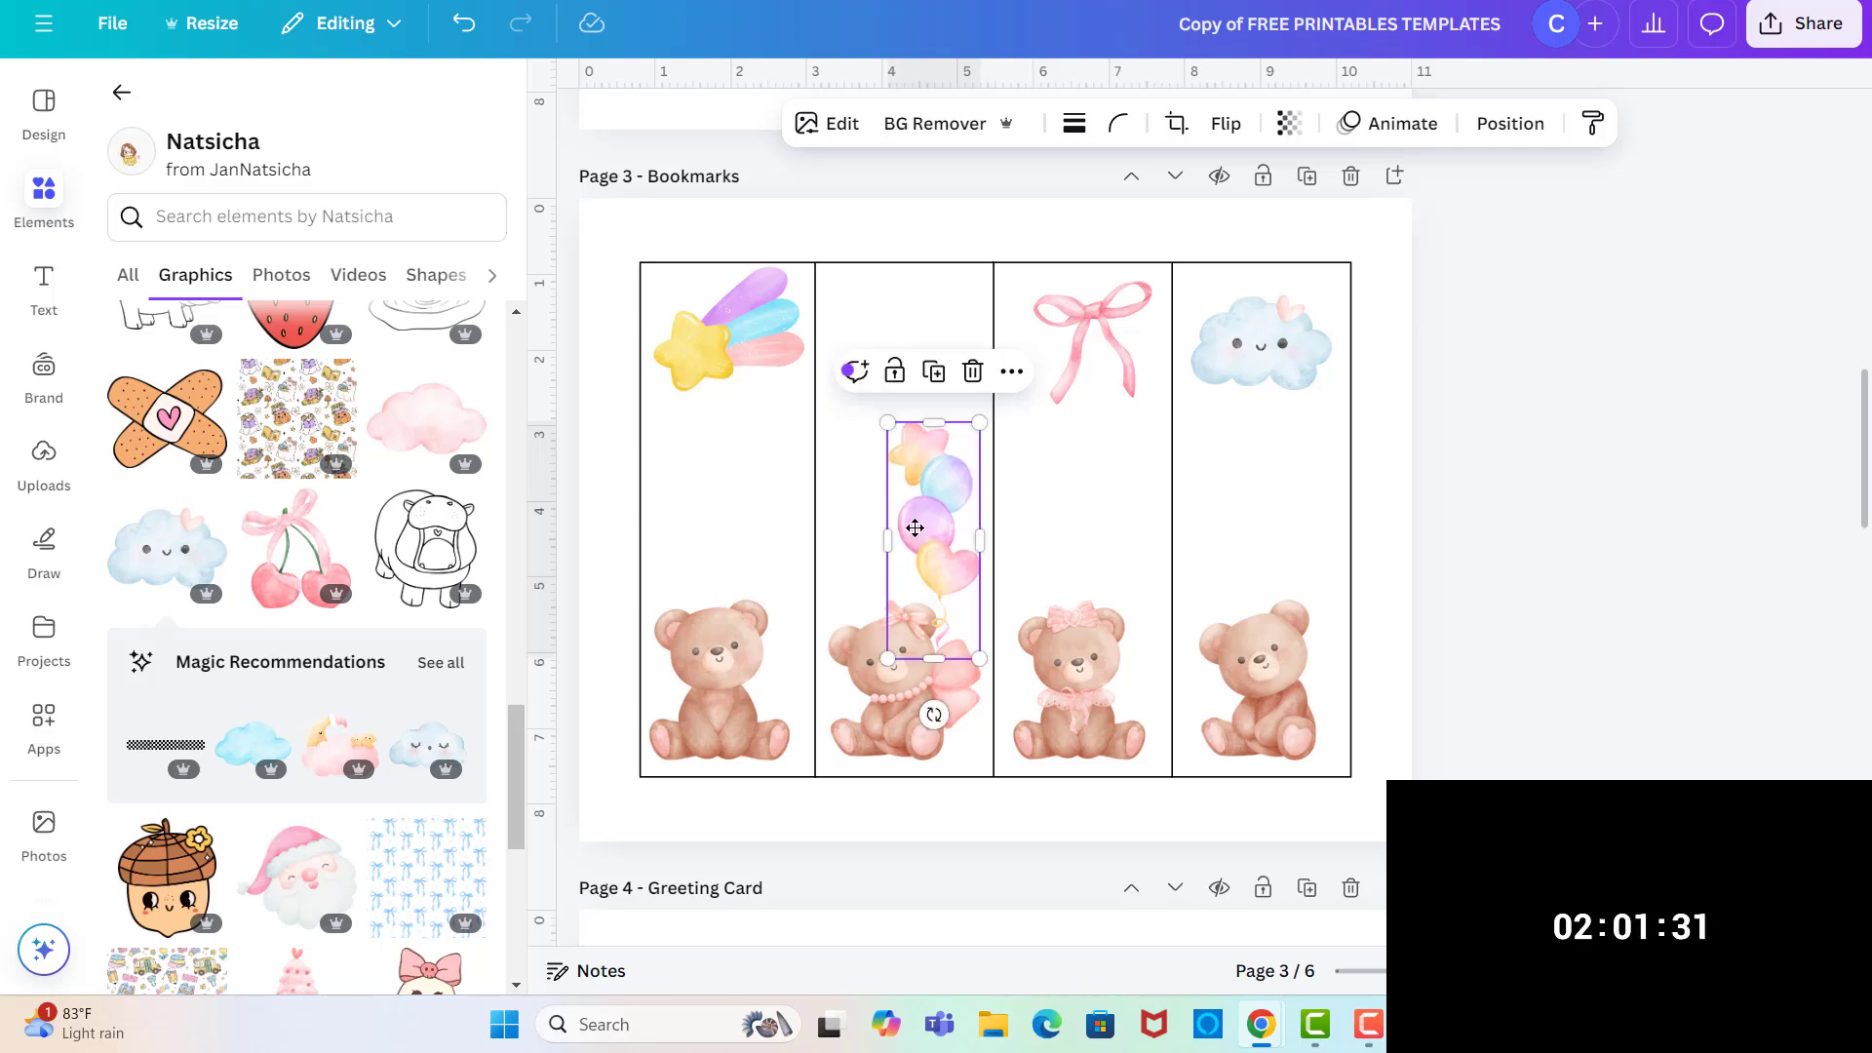
{"action": "left_click", "coordinate": [1514, 123]}
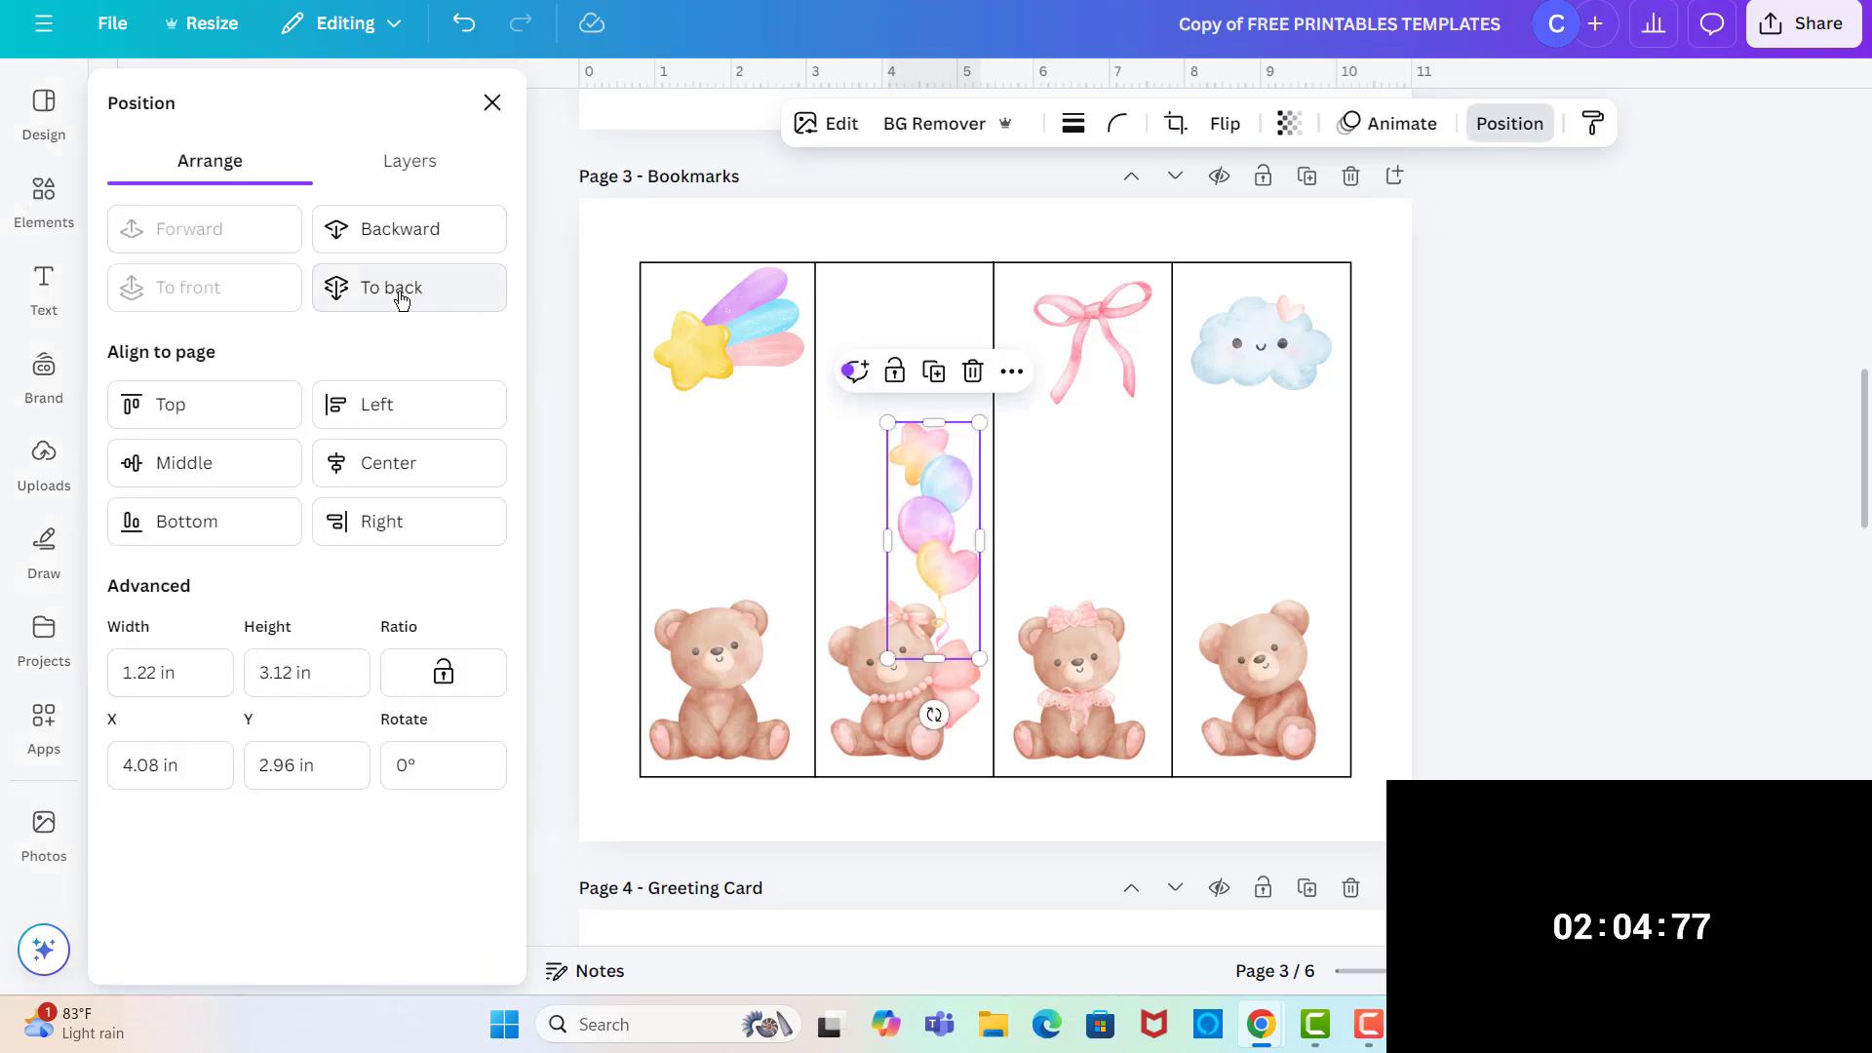
{"action": "left_click", "coordinate": [417, 232]}
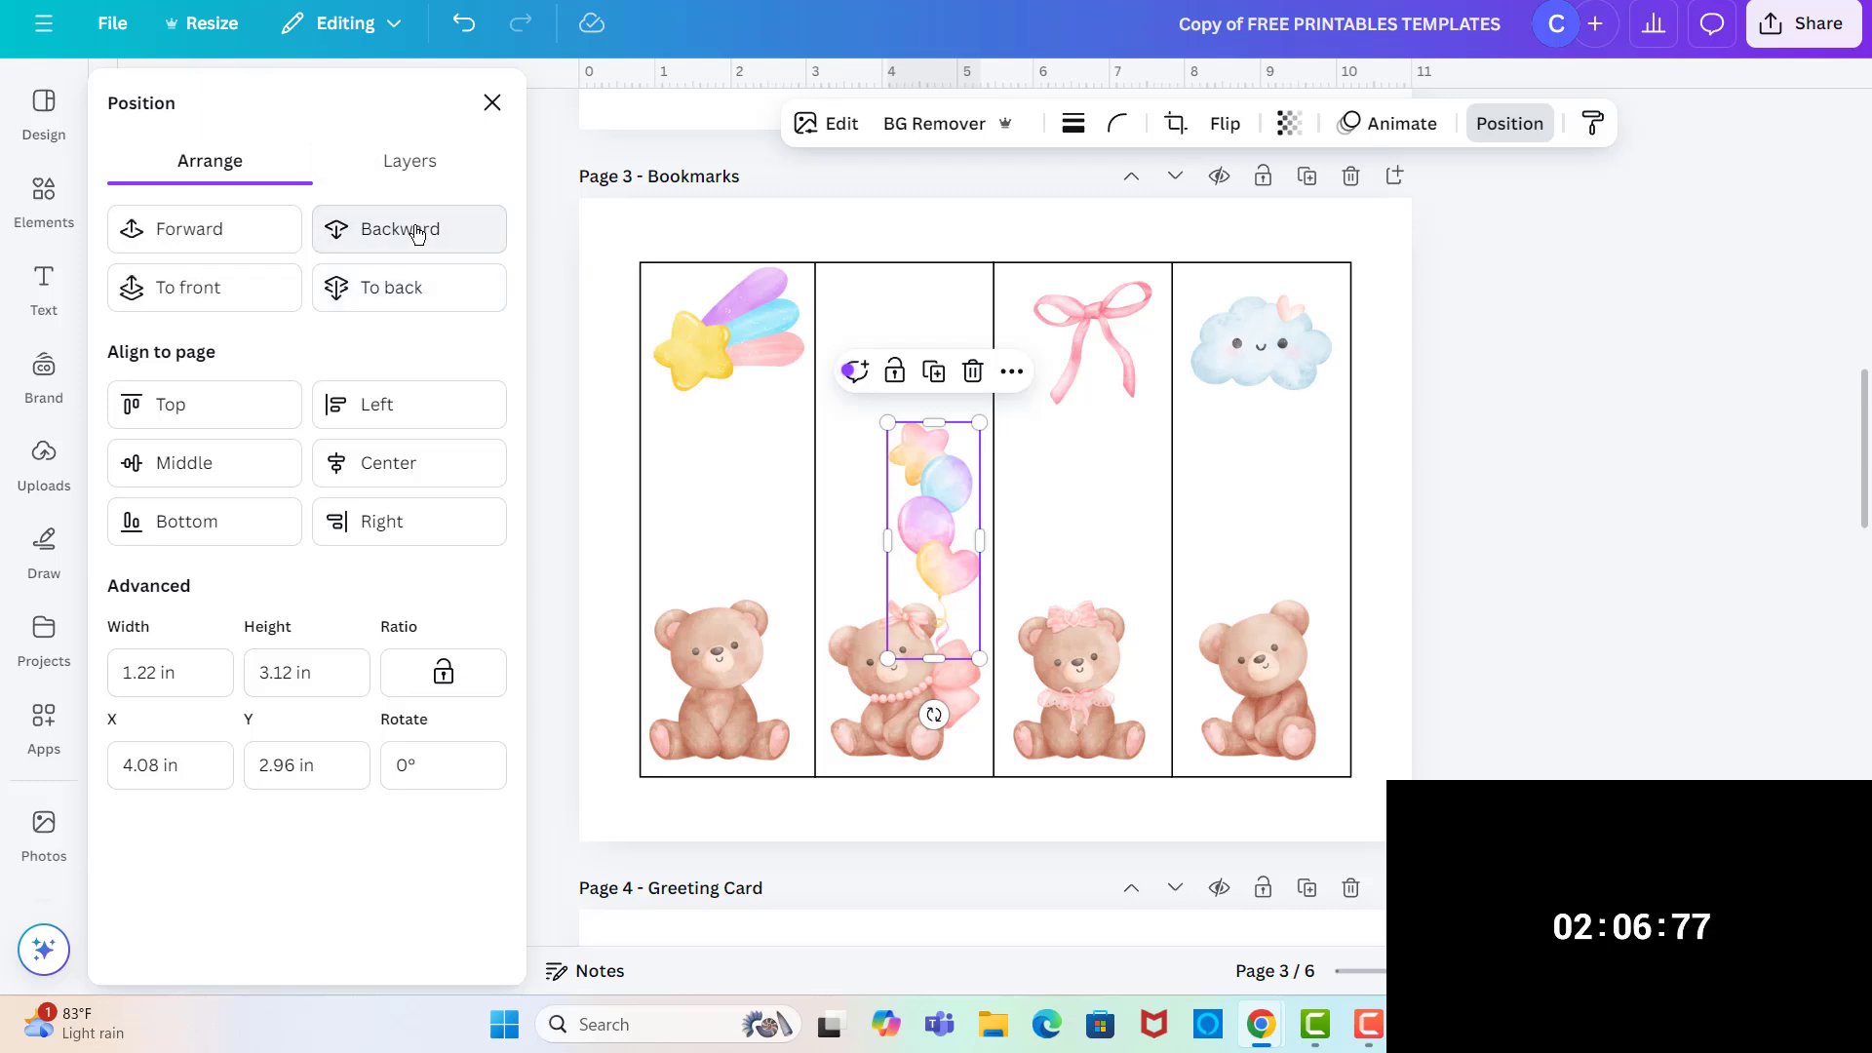
{"action": "left_click", "coordinate": [417, 232]}
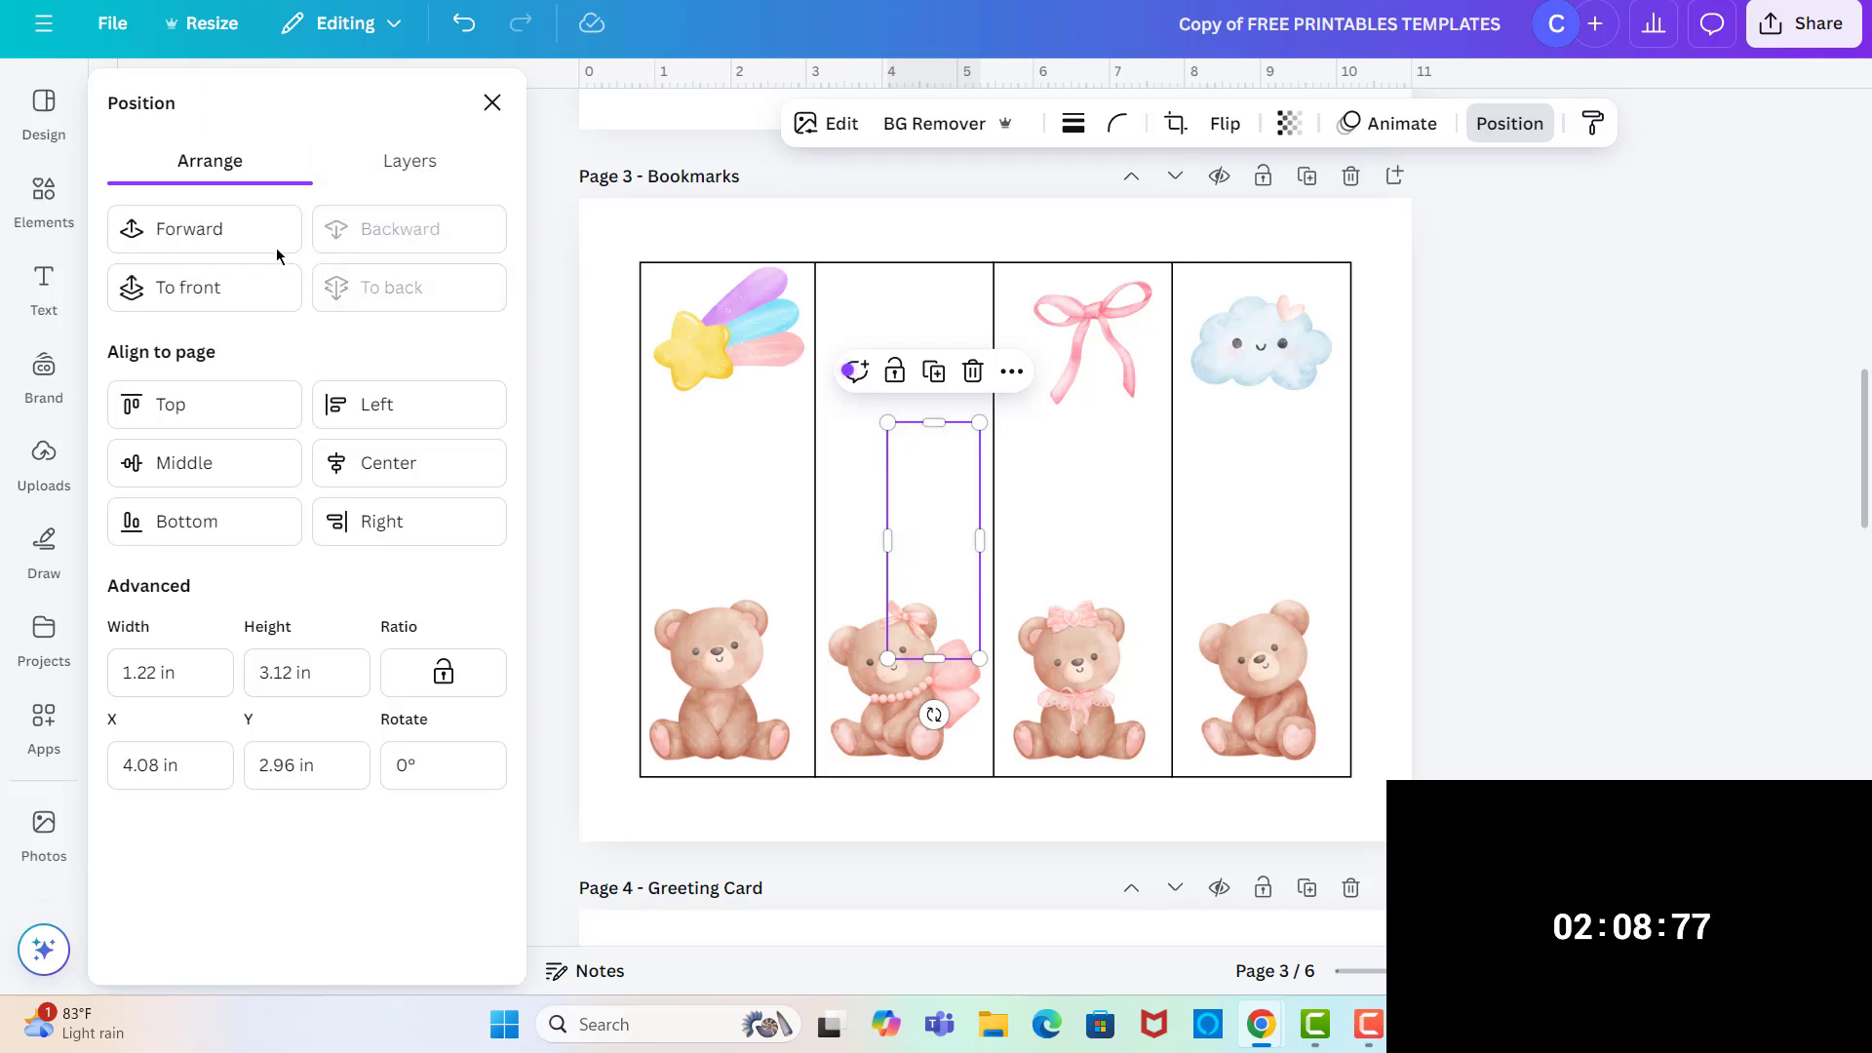
{"action": "left_click", "coordinate": [237, 232]}
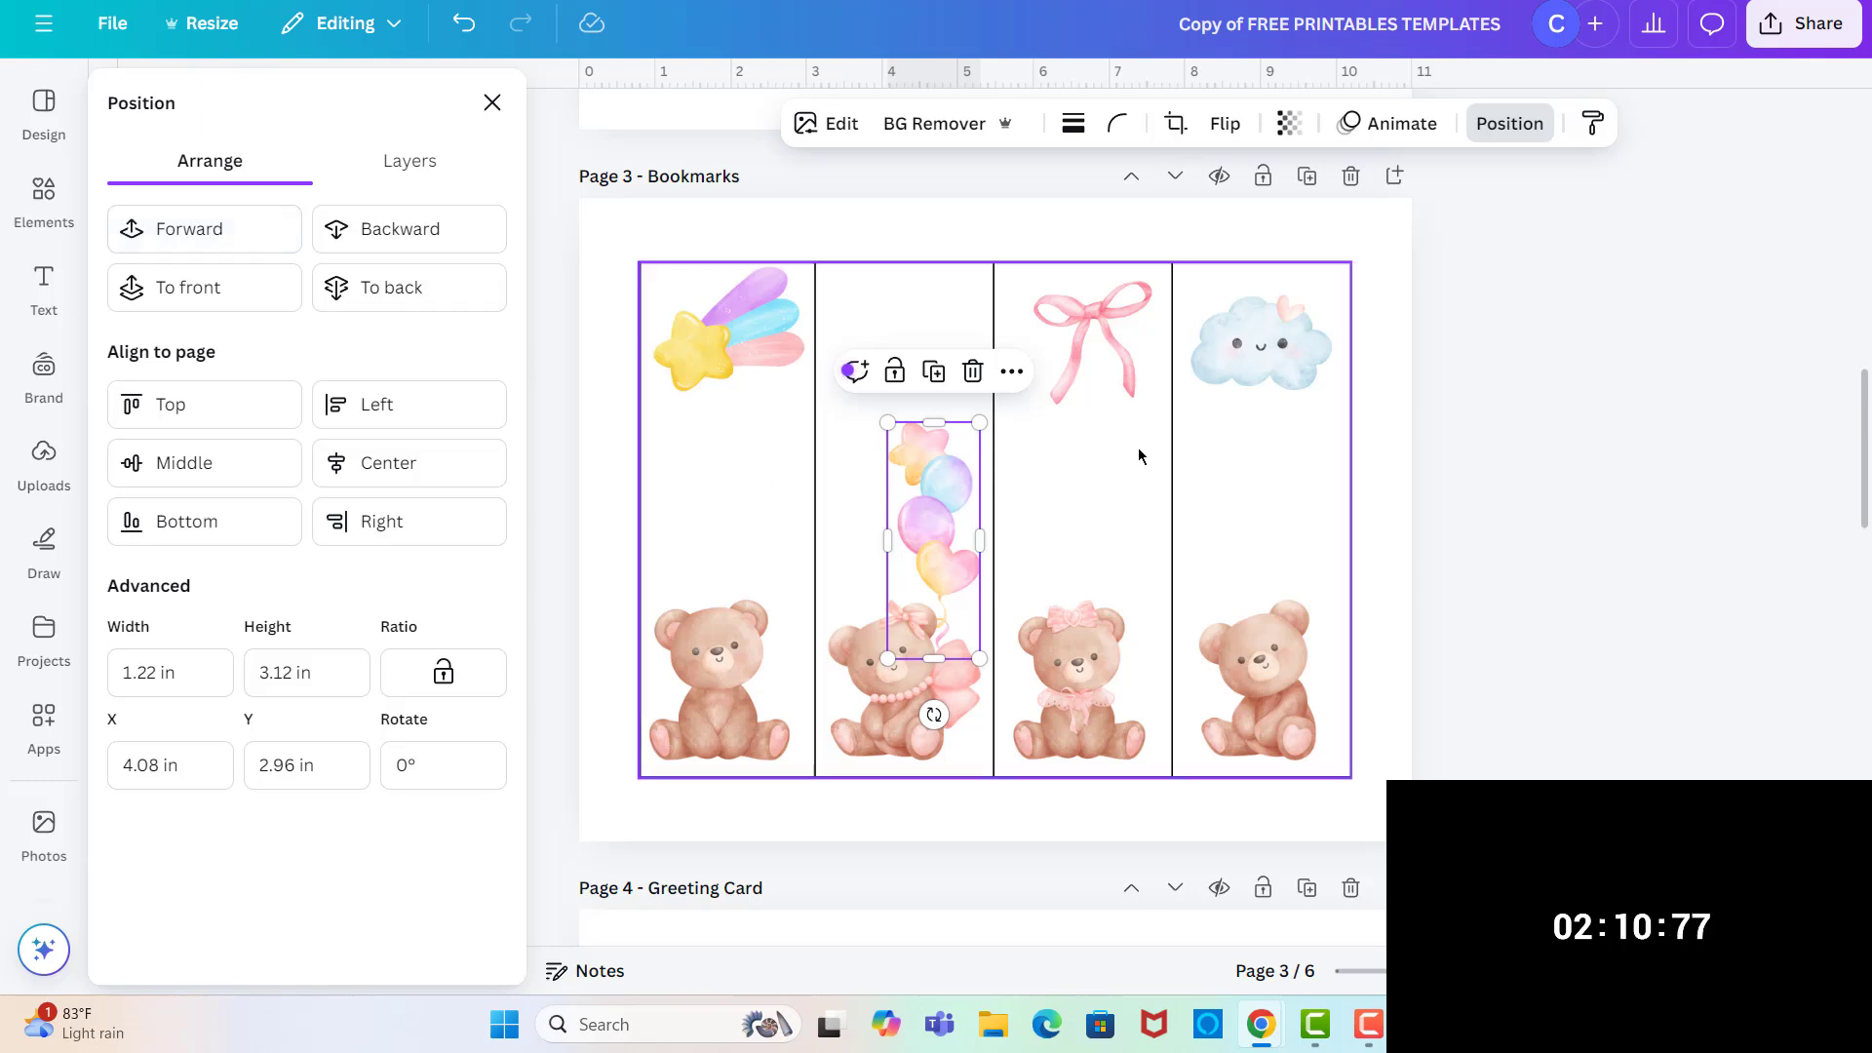
- Enlarge the pink bow to 1.69 × 1.76 in and nudge it into place
{"action": "left_click", "coordinate": [1101, 317]}
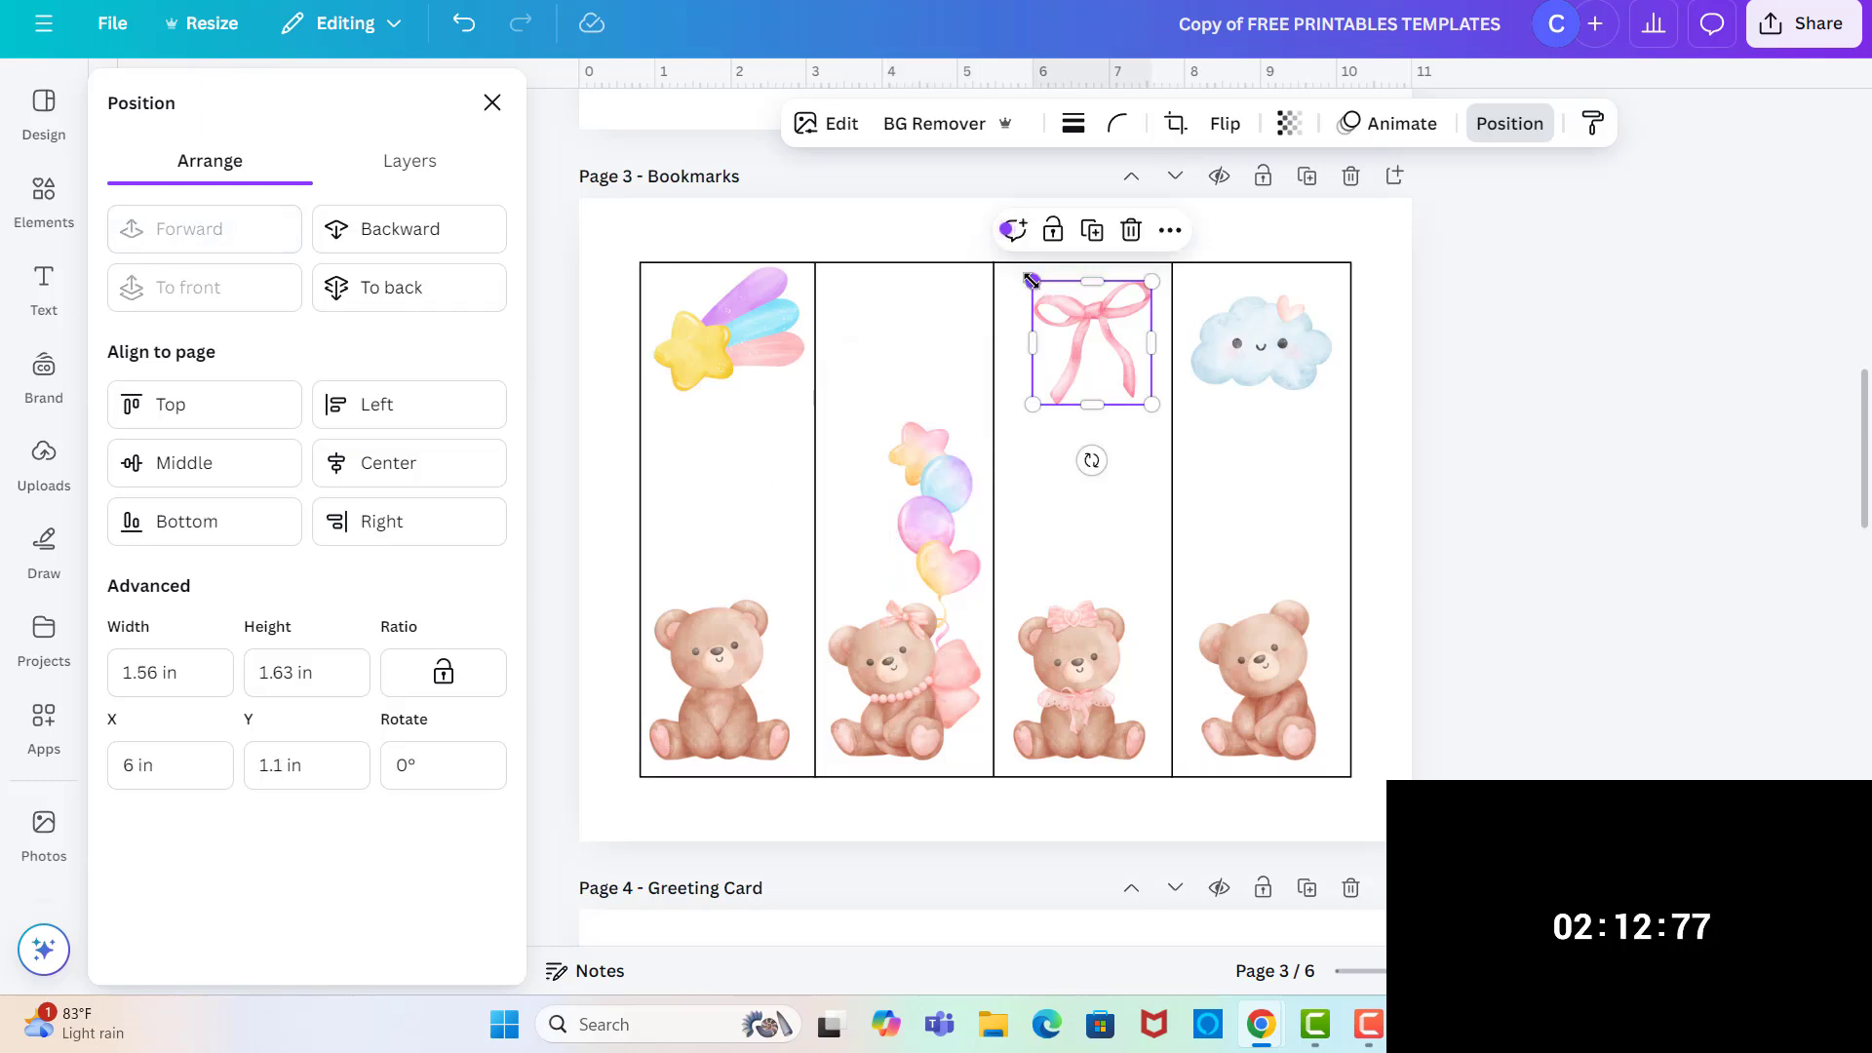
{"action": "left_click_drag", "start_coordinate": [1031, 281], "coordinate": [1014, 278]}
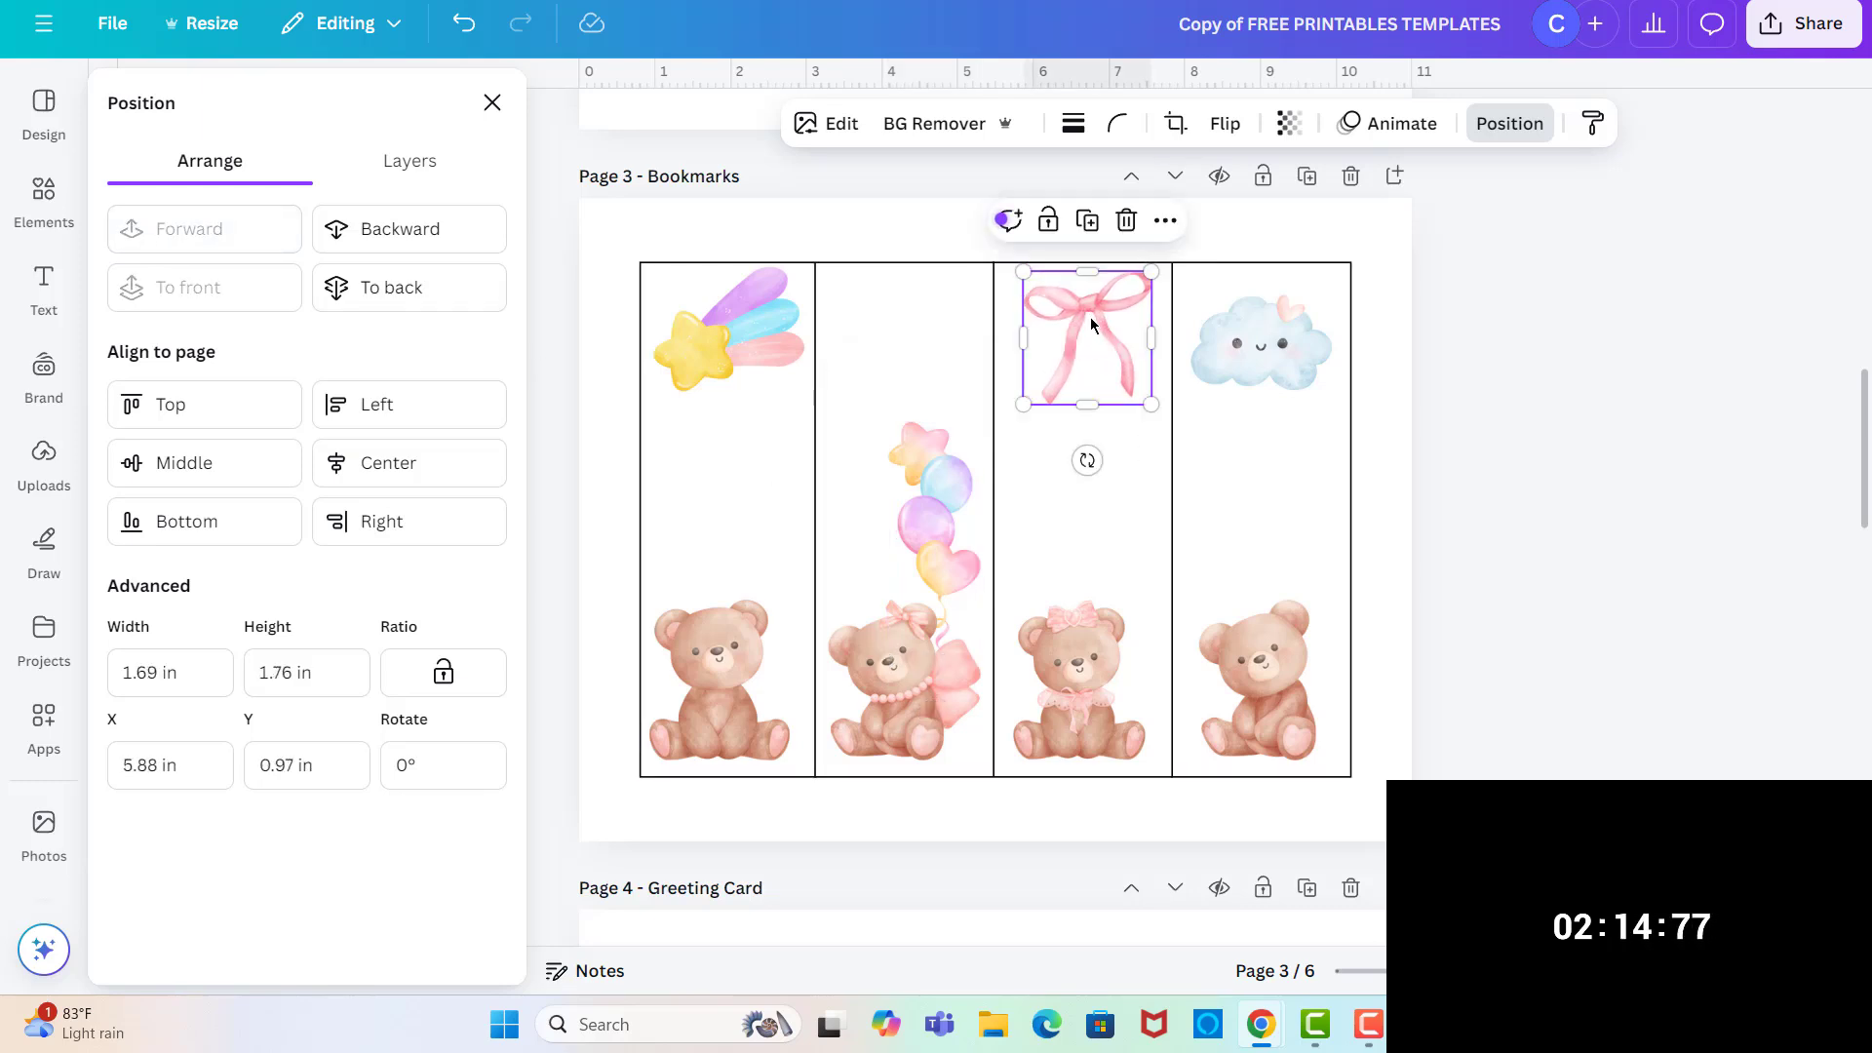
{"action": "left_click_drag", "start_coordinate": [1092, 326], "coordinate": [1078, 323]}
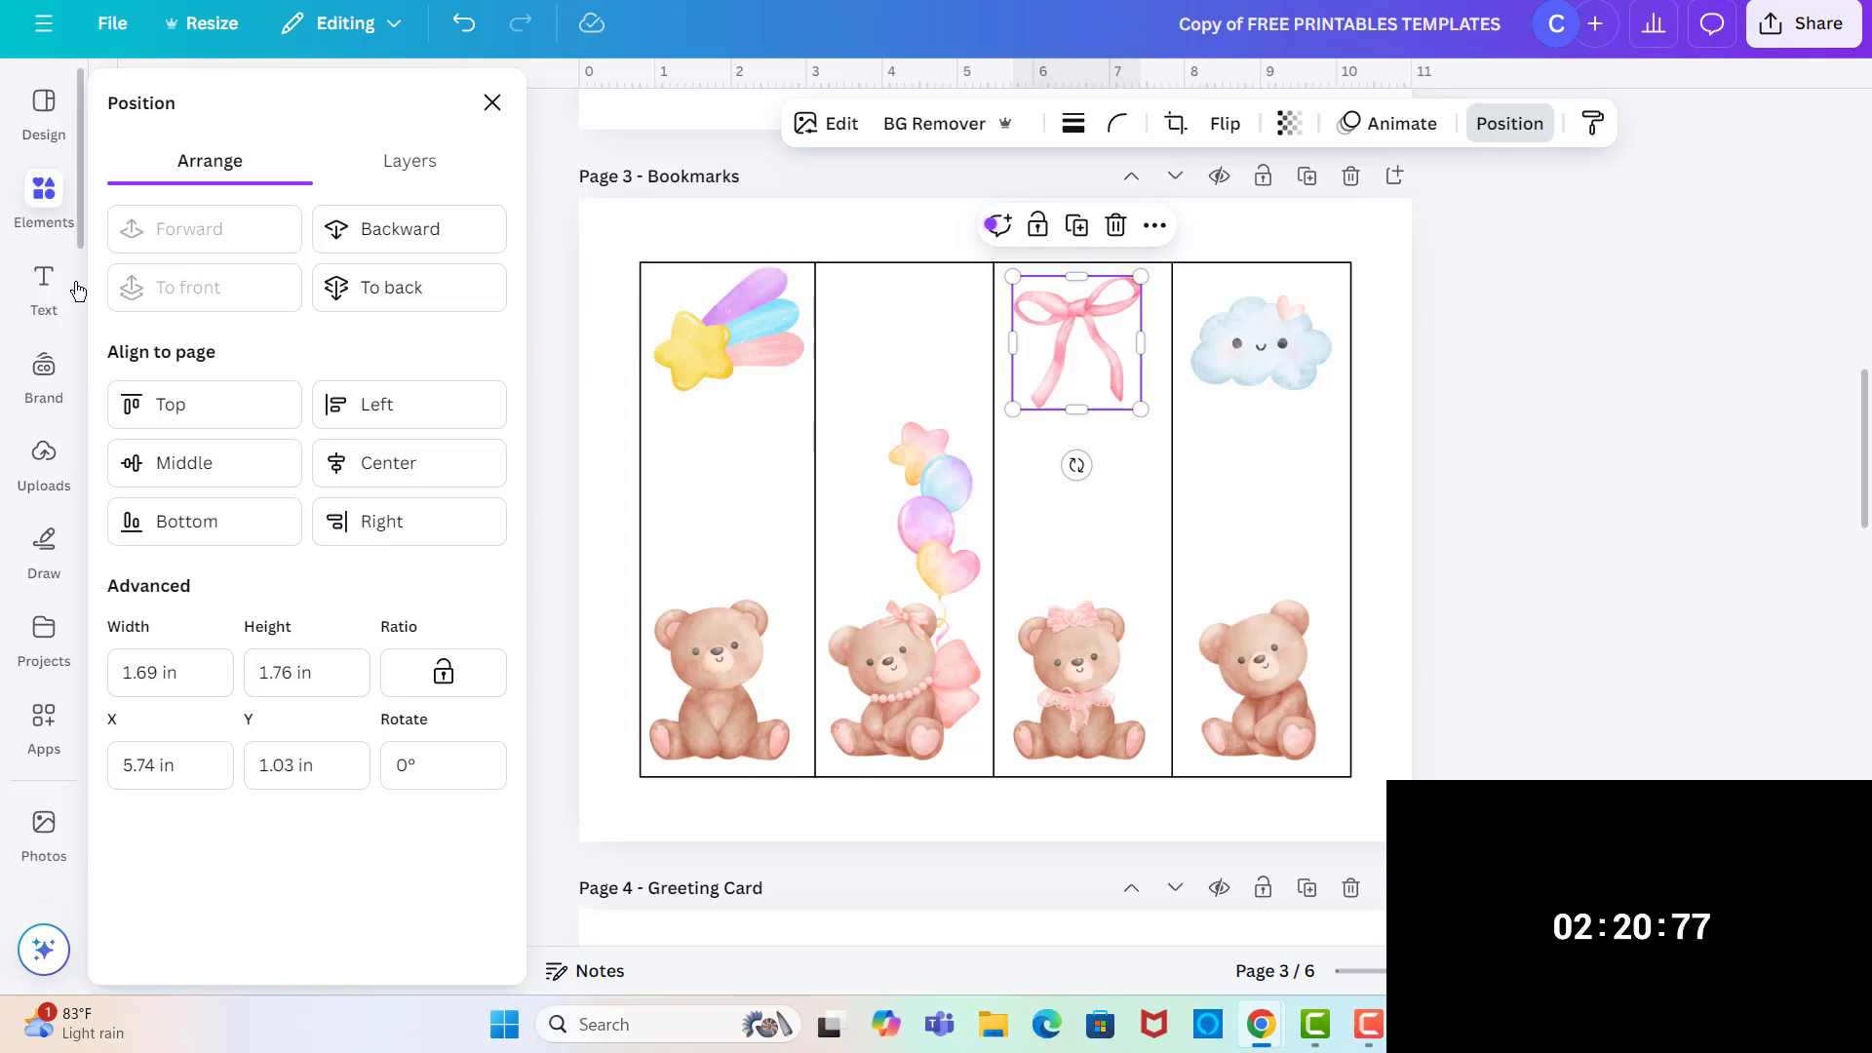
- Add a wrapped 'Reading is beary fun!' text box at size 33.3, centred in the first bookmark
{"action": "left_click", "coordinate": [45, 282]}
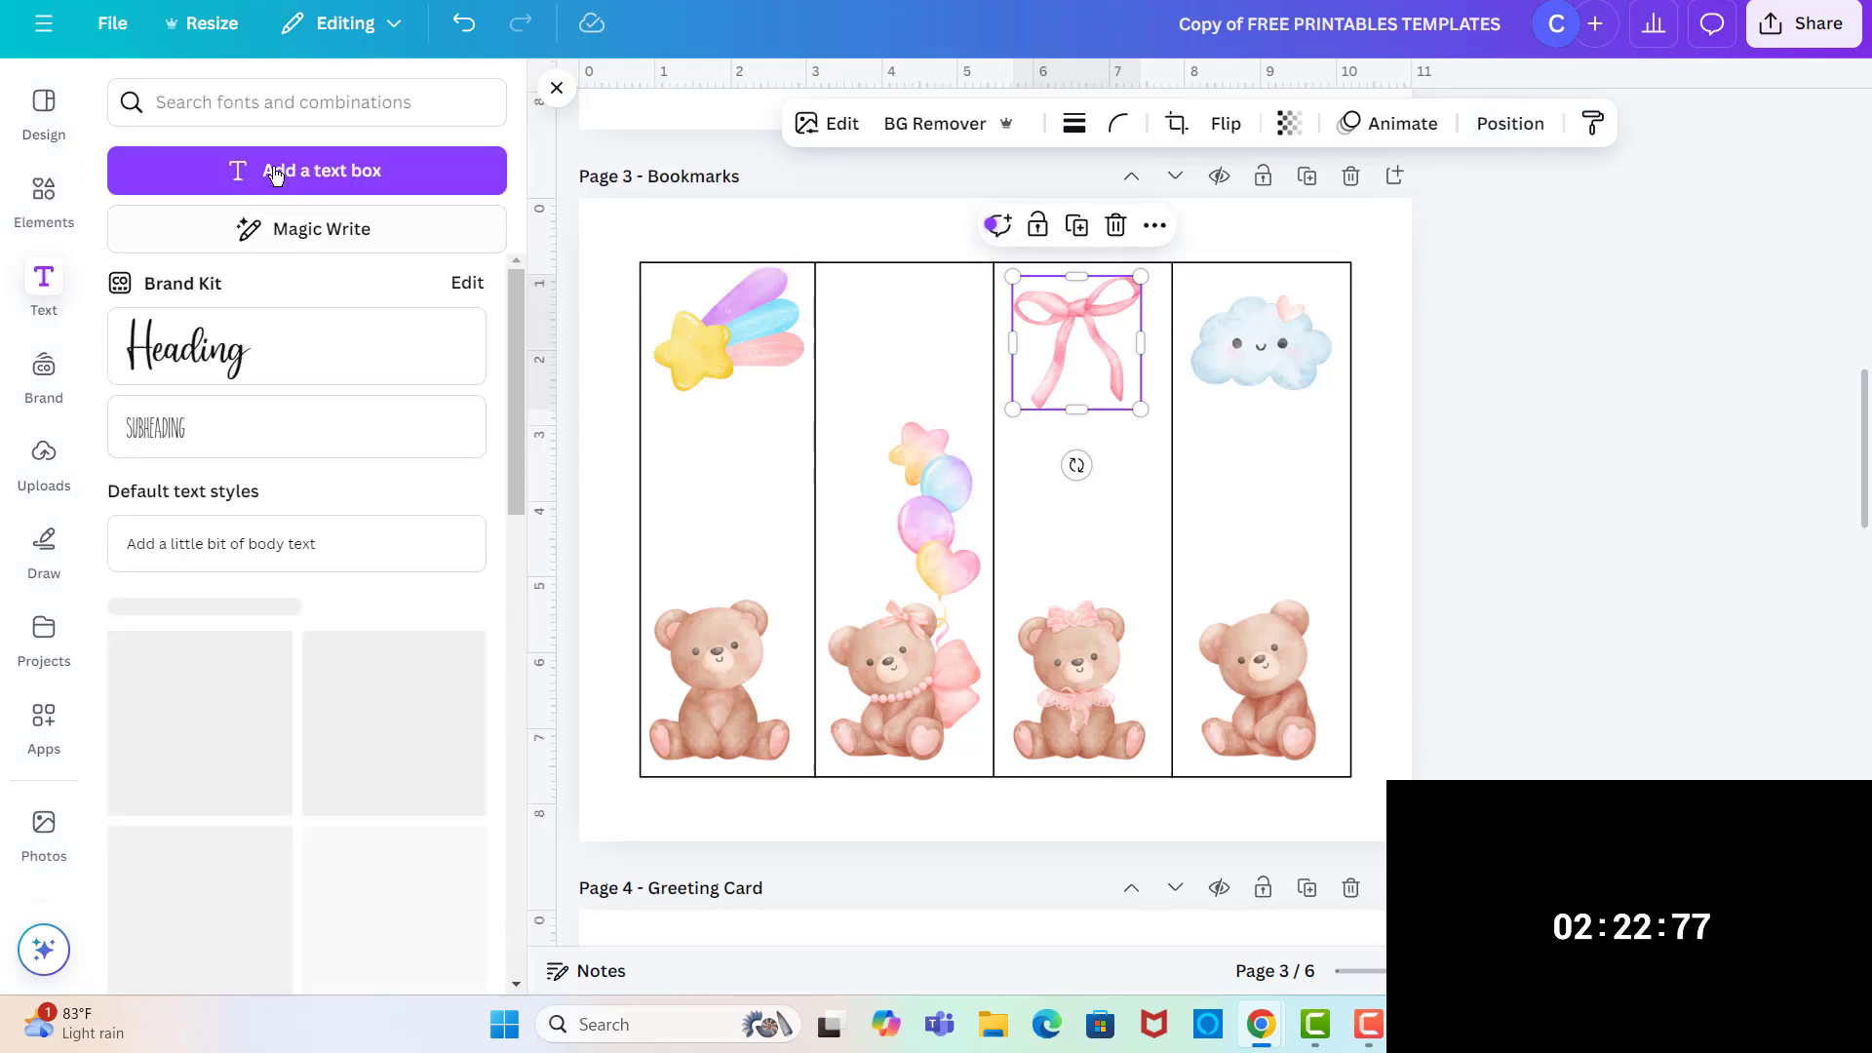
{"action": "left_click", "coordinate": [284, 175]}
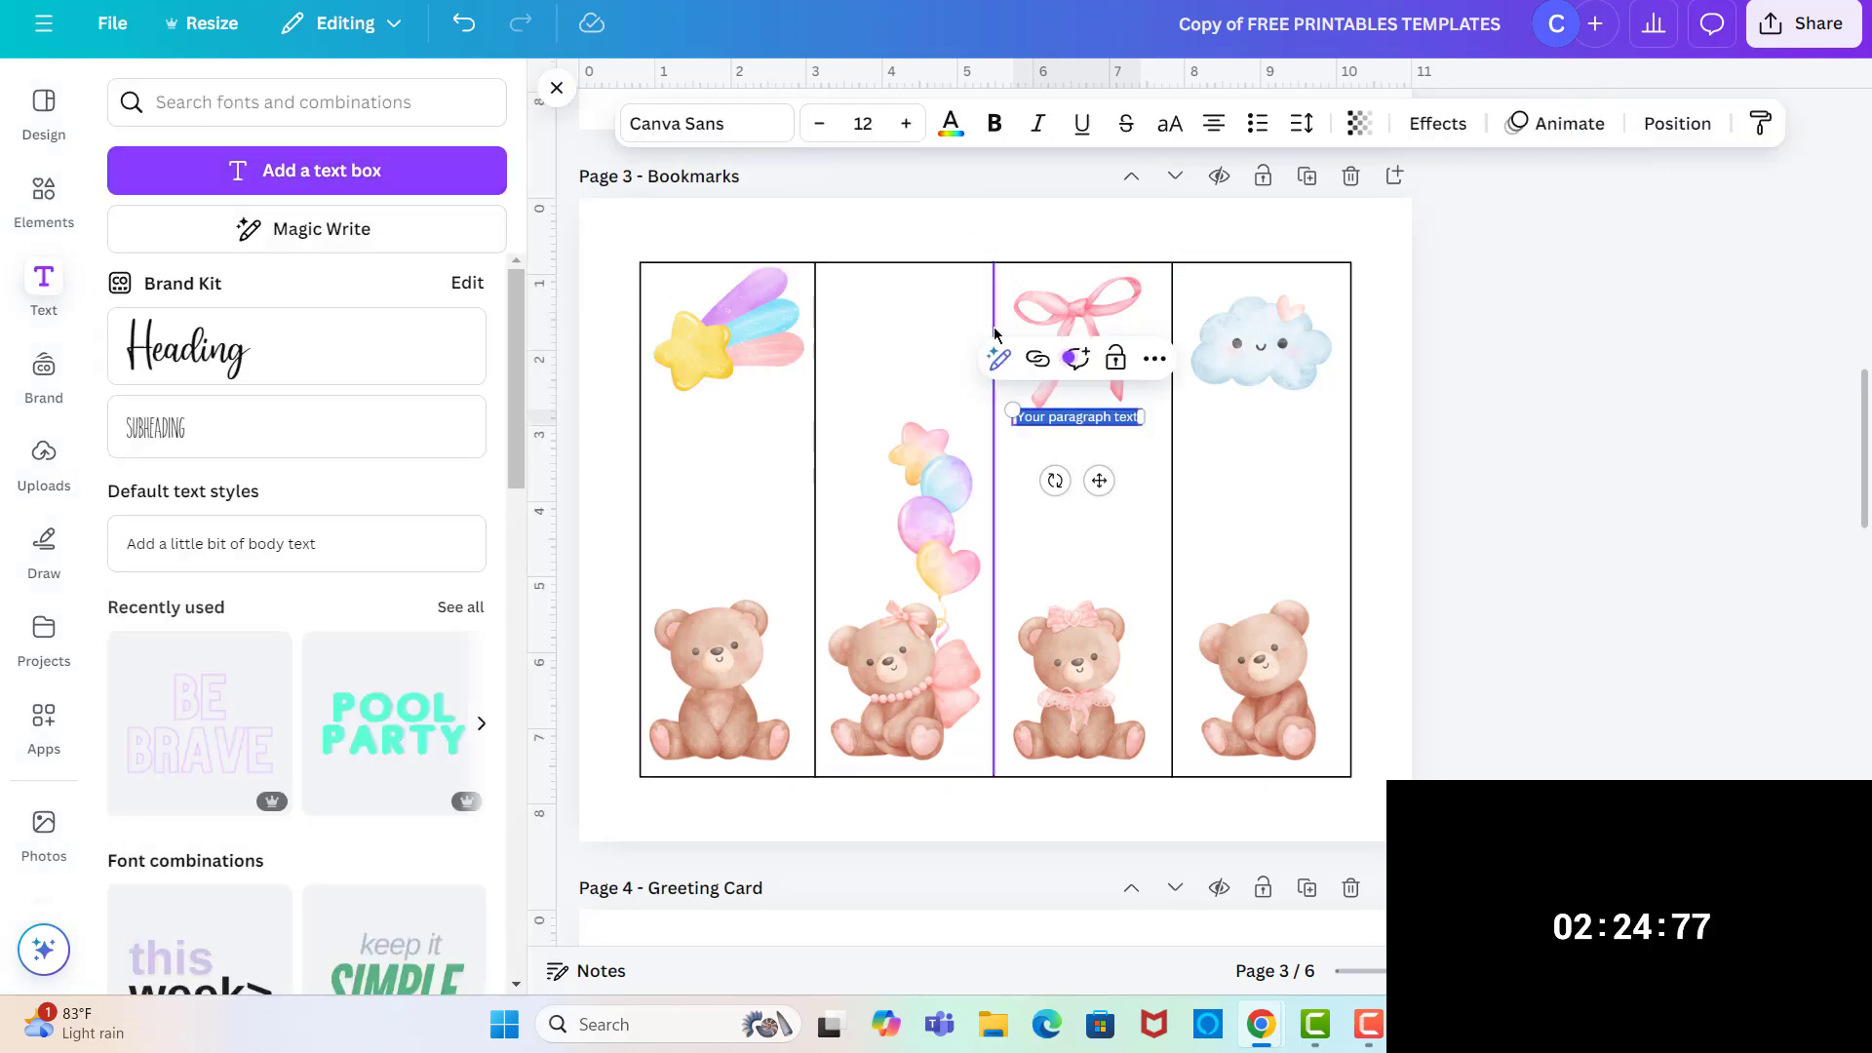
{"action": "left_click_drag", "start_coordinate": [1011, 409], "coordinate": [894, 347]}
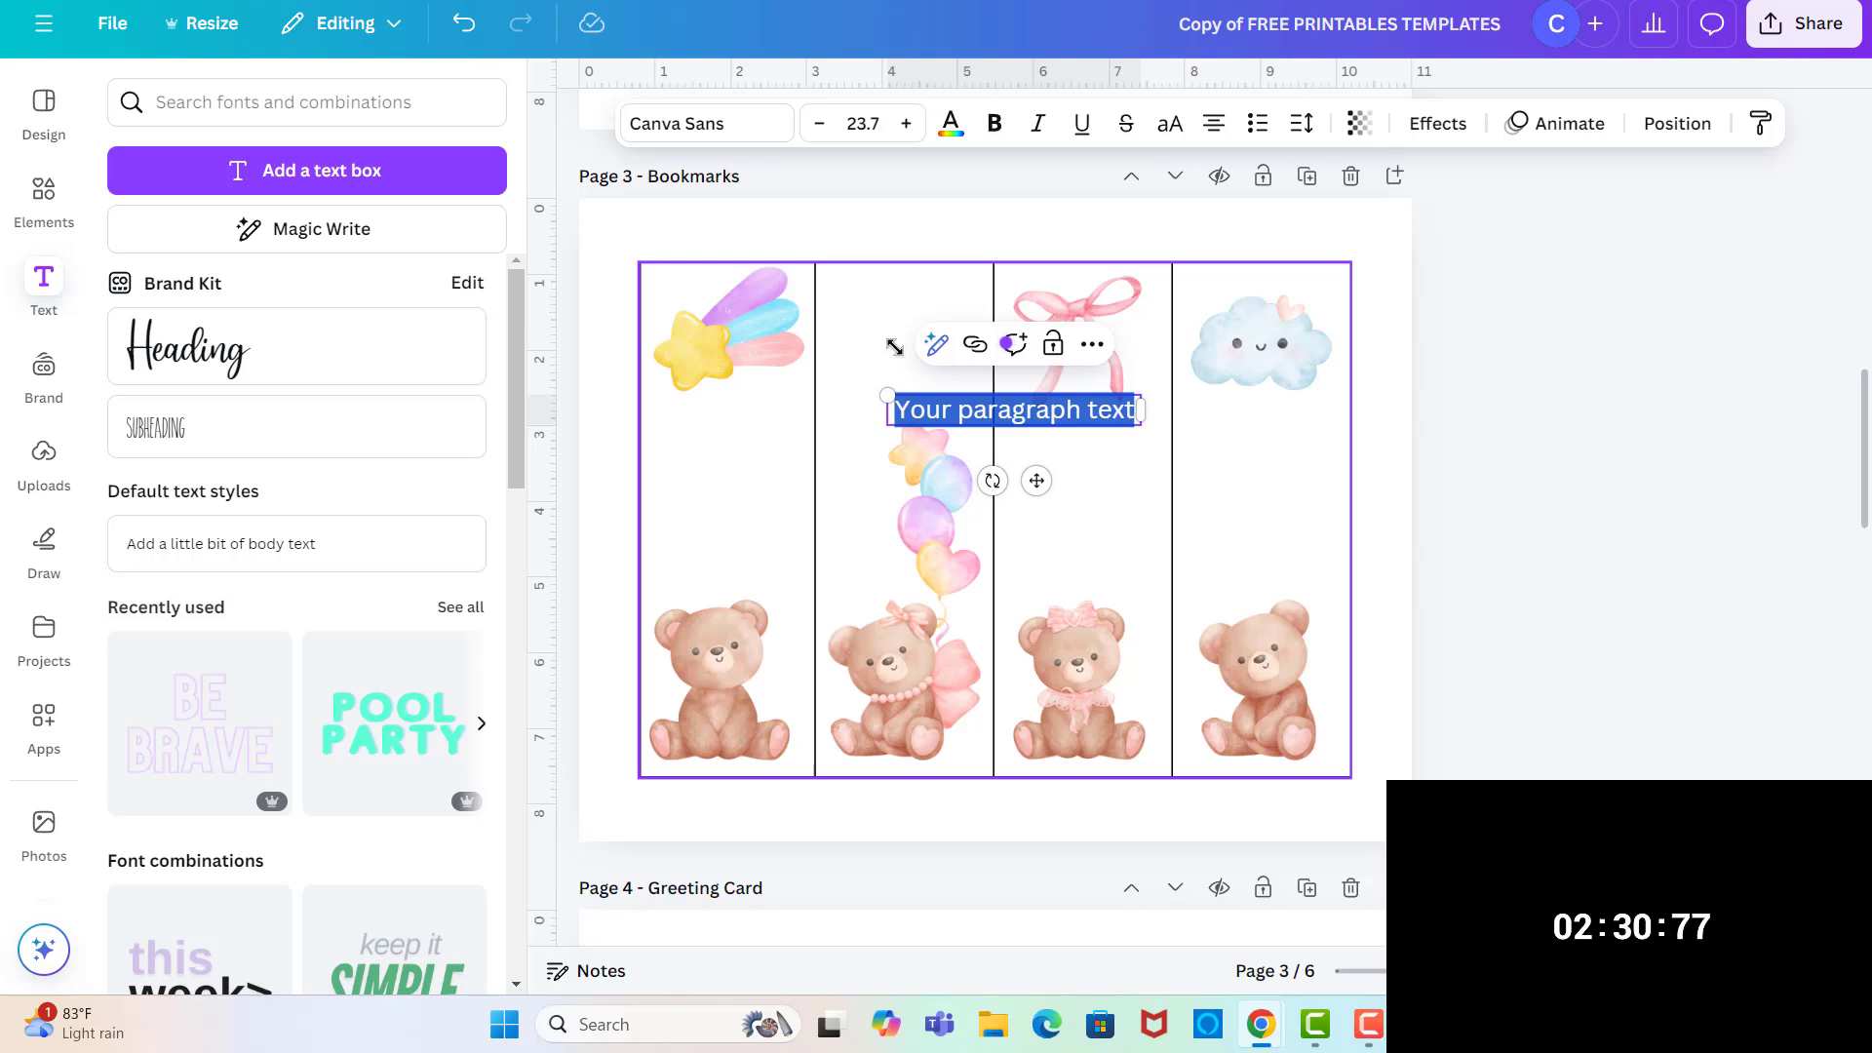
{"action": "type", "text": "R"}
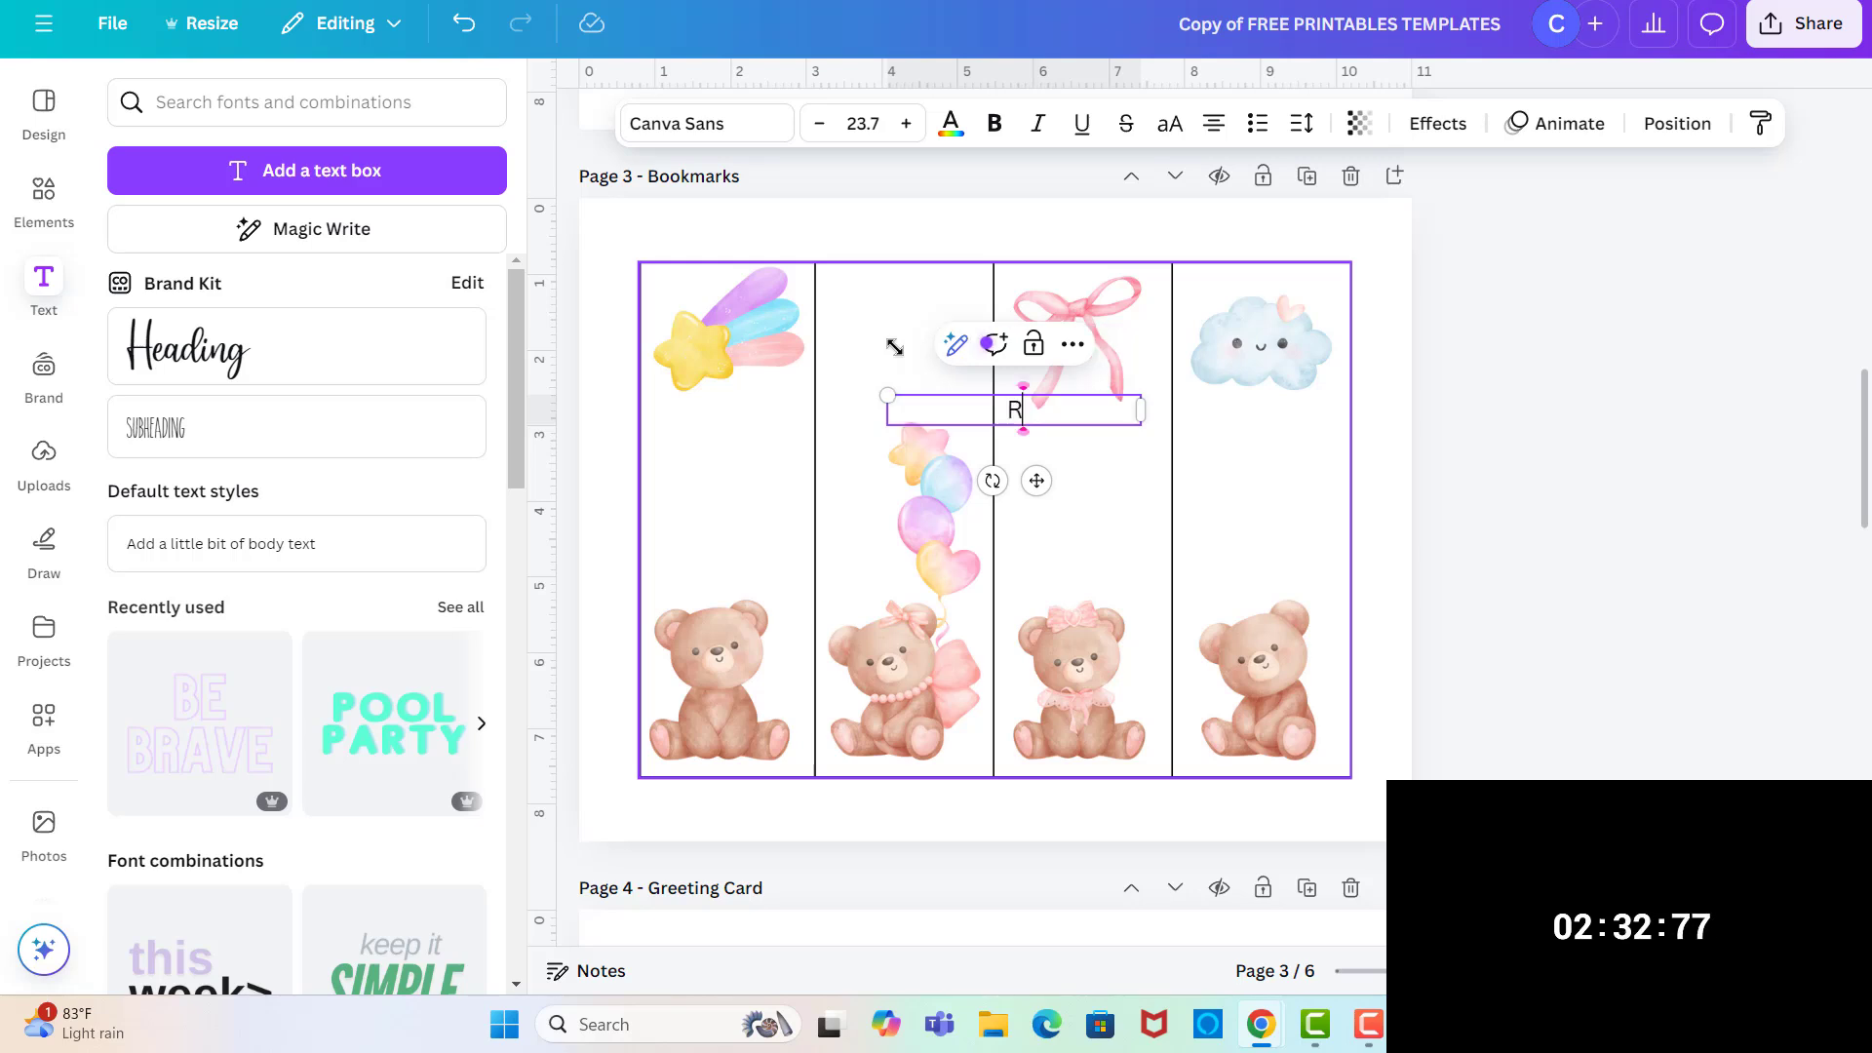
{"action": "type", "text": "eading is"}
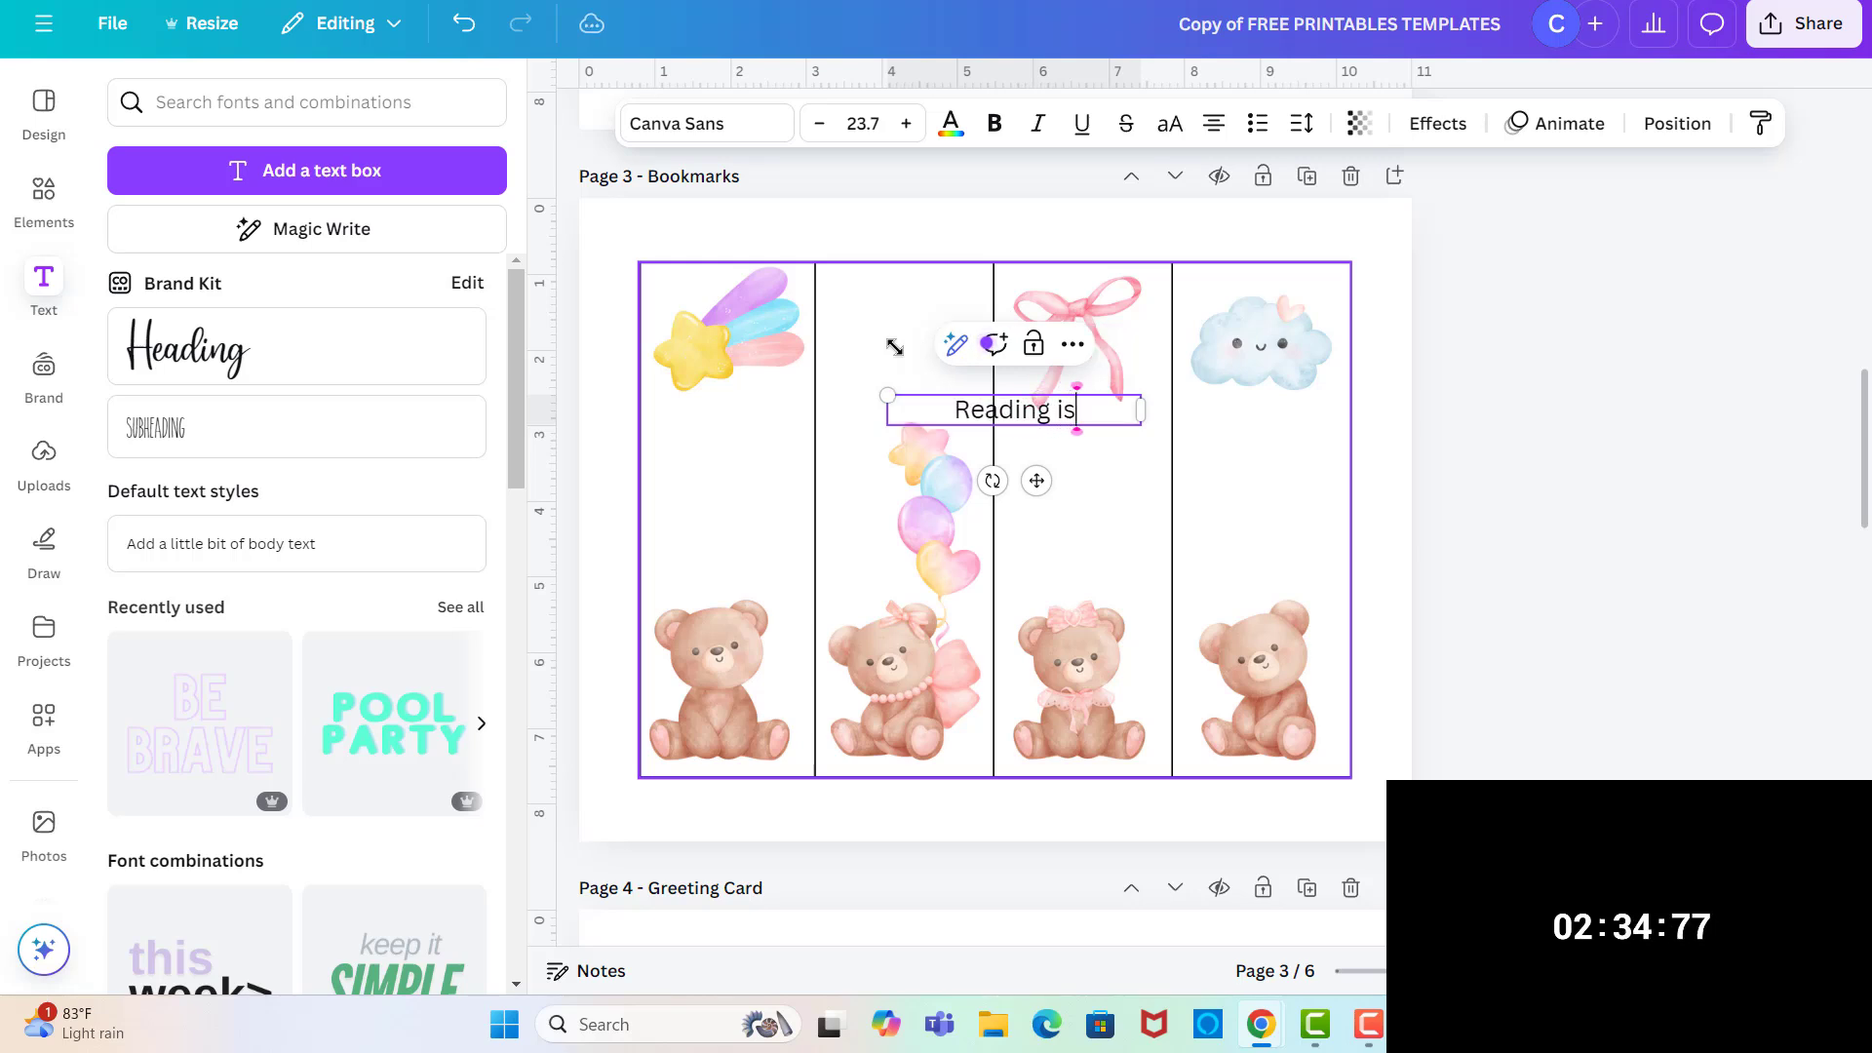
{"action": "type", "text": " beary fun"}
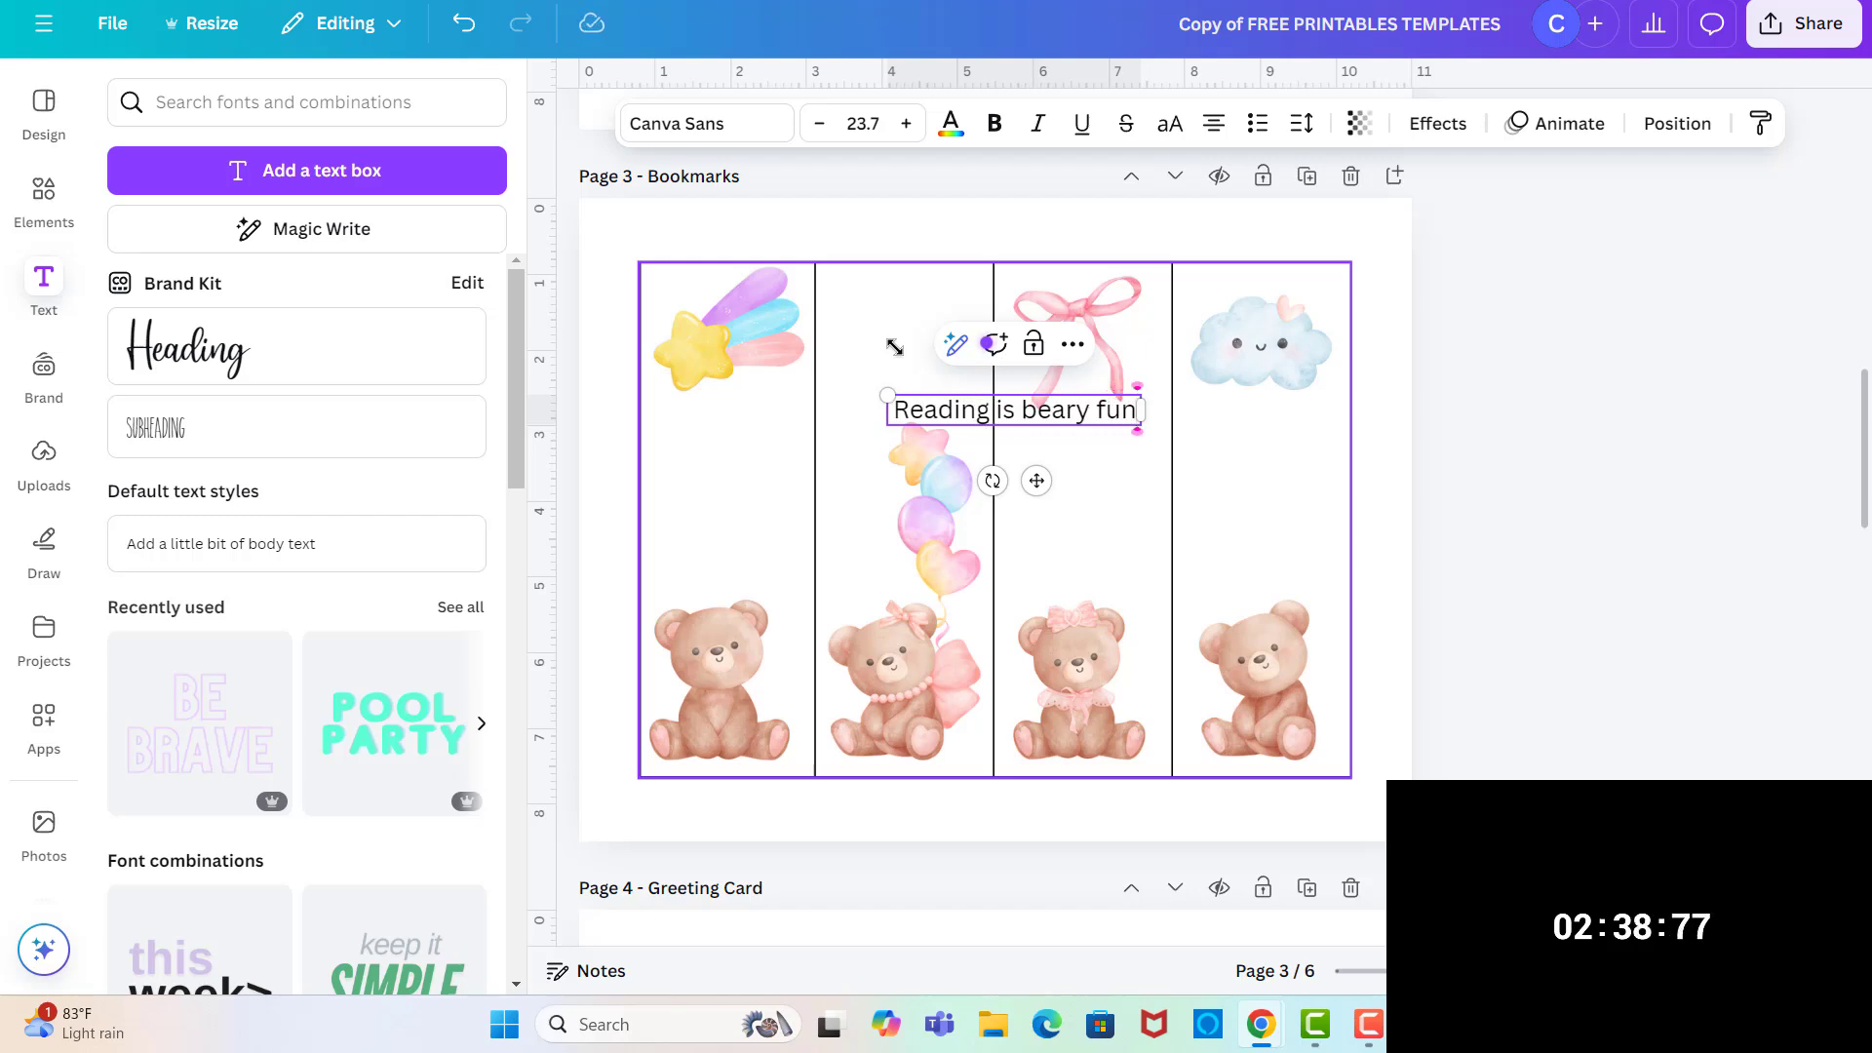
{"action": "type", "text": "!"}
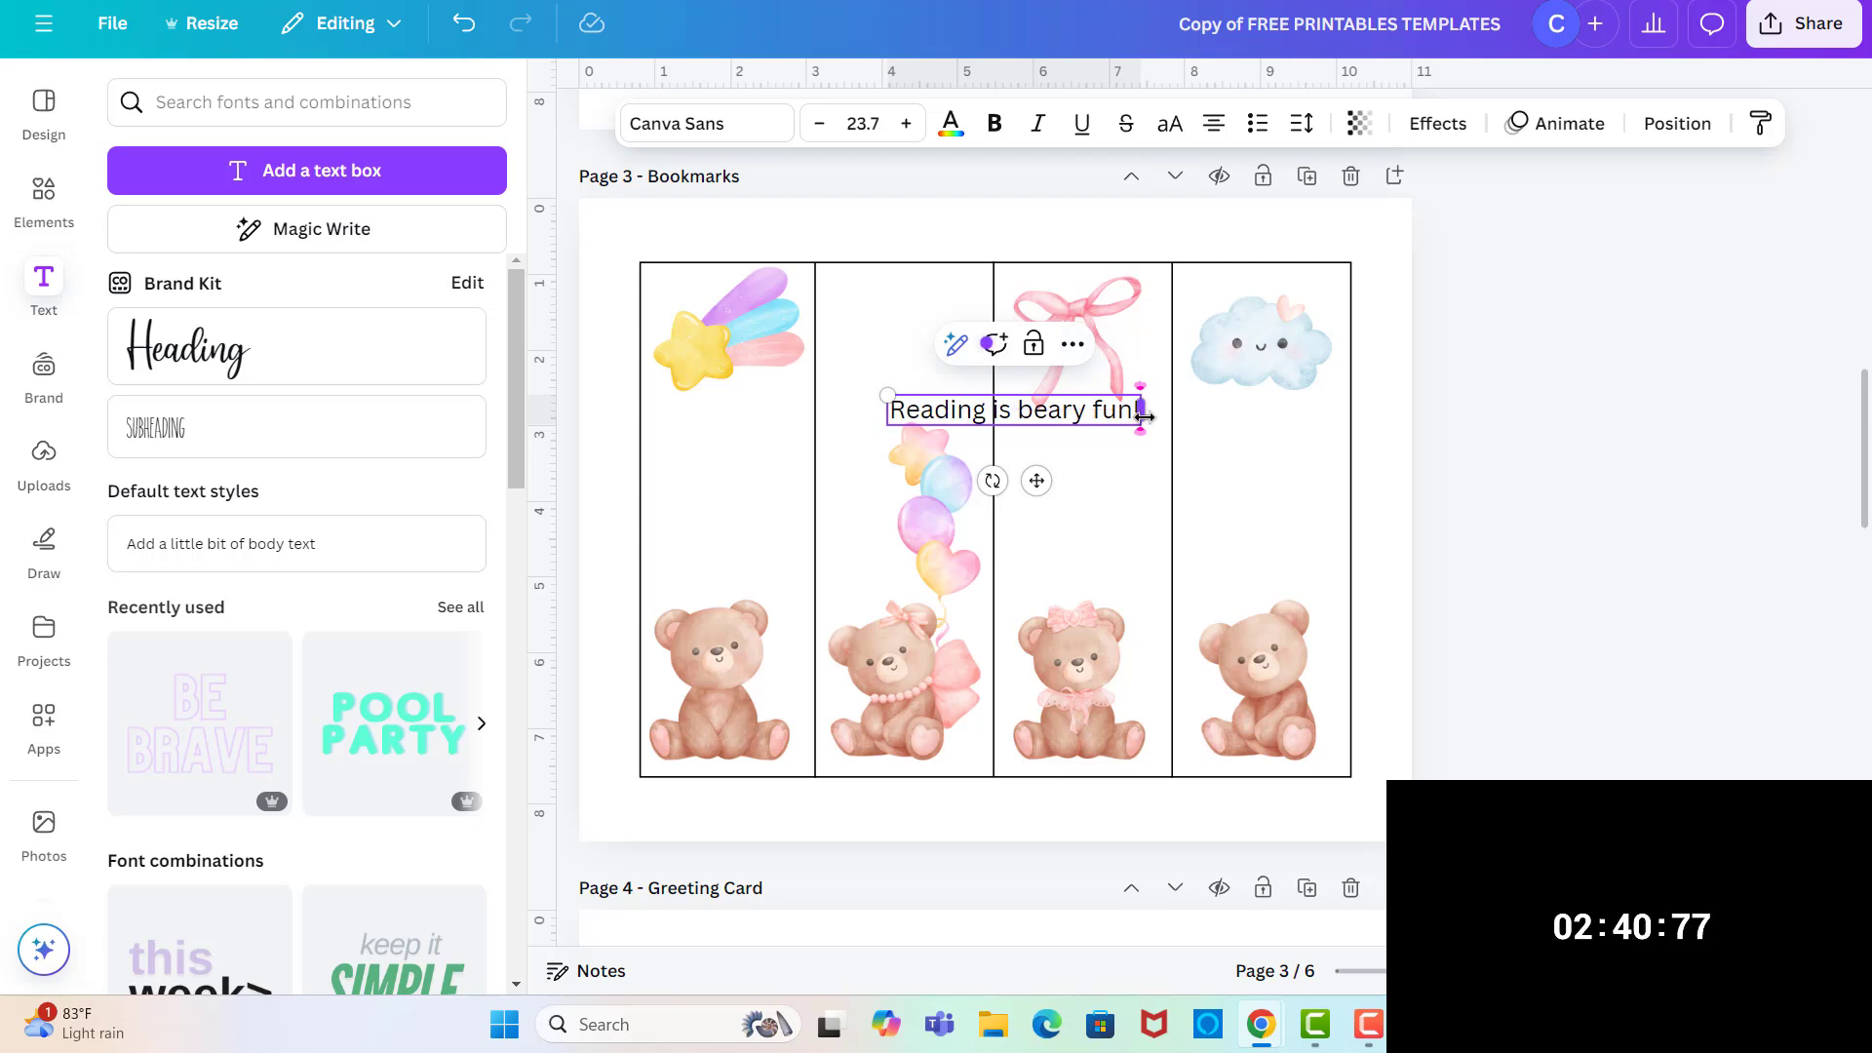
{"action": "left_click_drag", "start_coordinate": [1090, 402], "coordinate": [795, 547]}
{"action": "left_click_drag", "start_coordinate": [741, 479], "coordinate": [747, 488]}
{"action": "double_click", "coordinate": [771, 538]}
{"action": "left_click", "coordinate": [770, 534]}
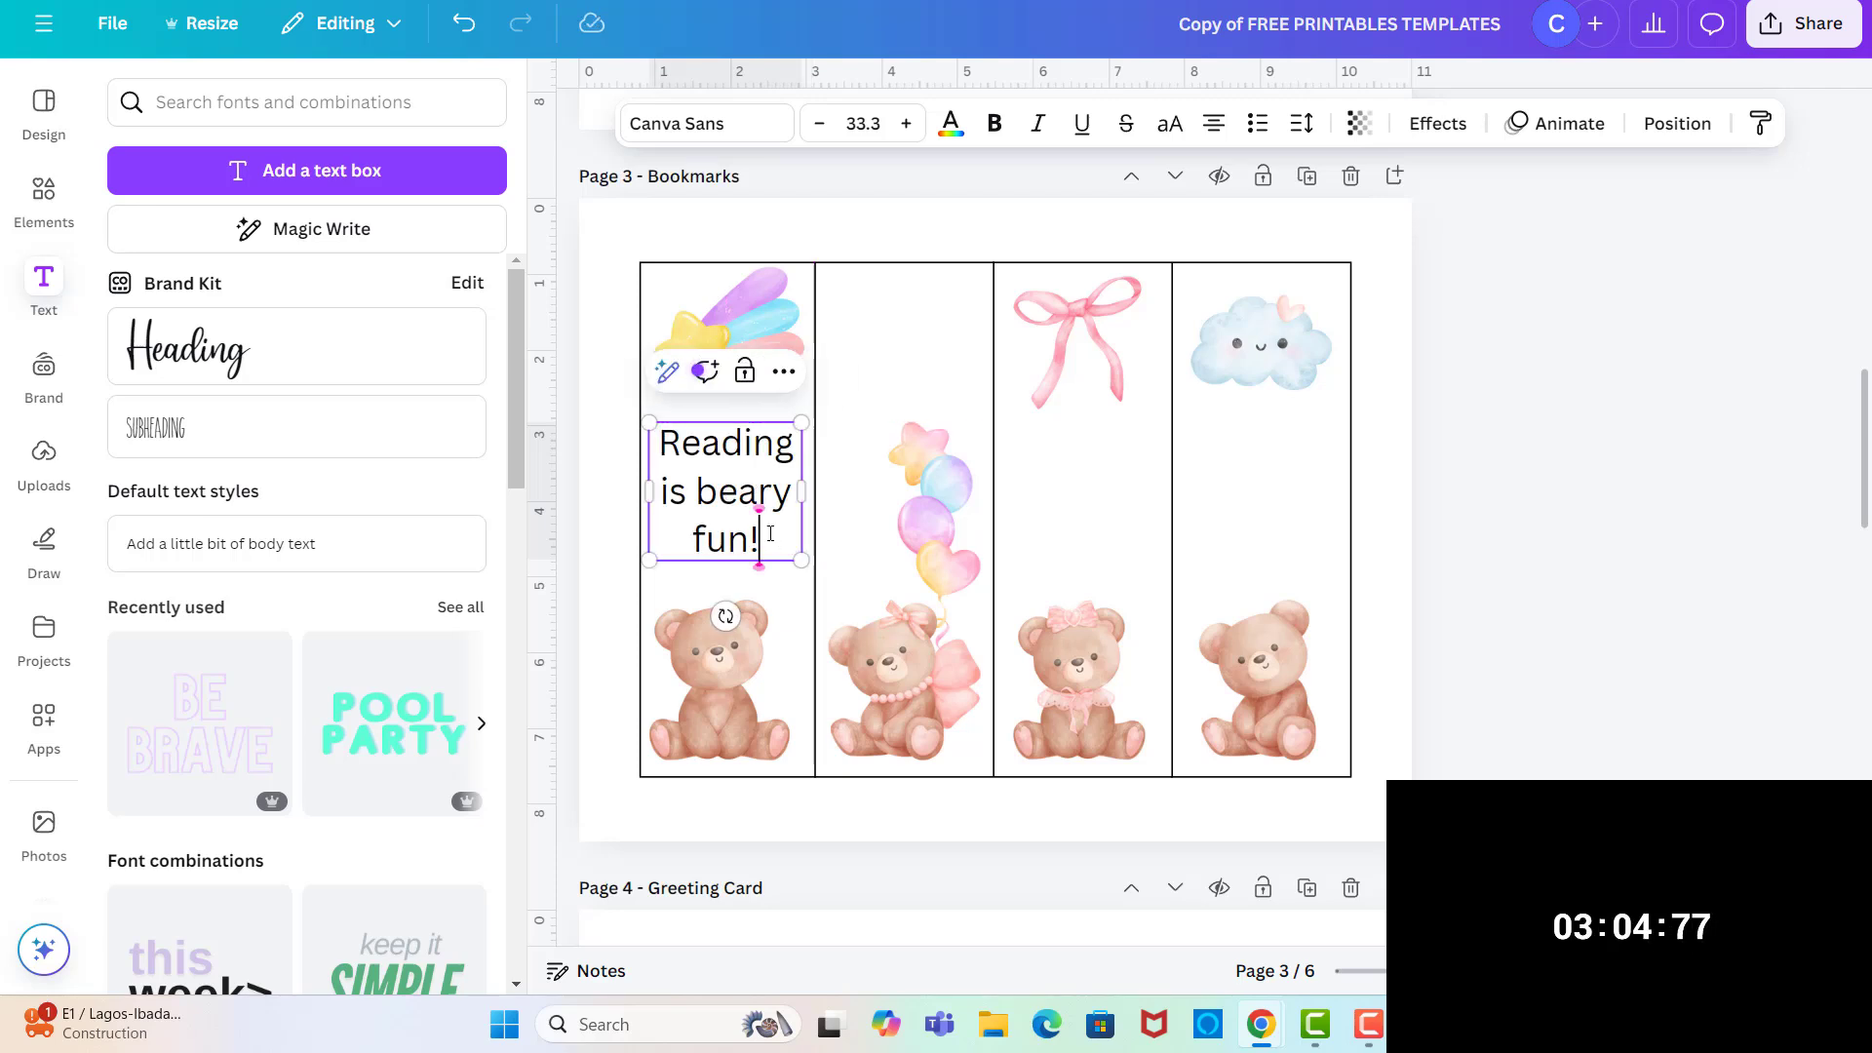
- Set the caption to AbsoluteBlonde Medium and enlarge it to size 39.1
{"action": "left_click_drag", "start_coordinate": [770, 534], "coordinate": [655, 435]}
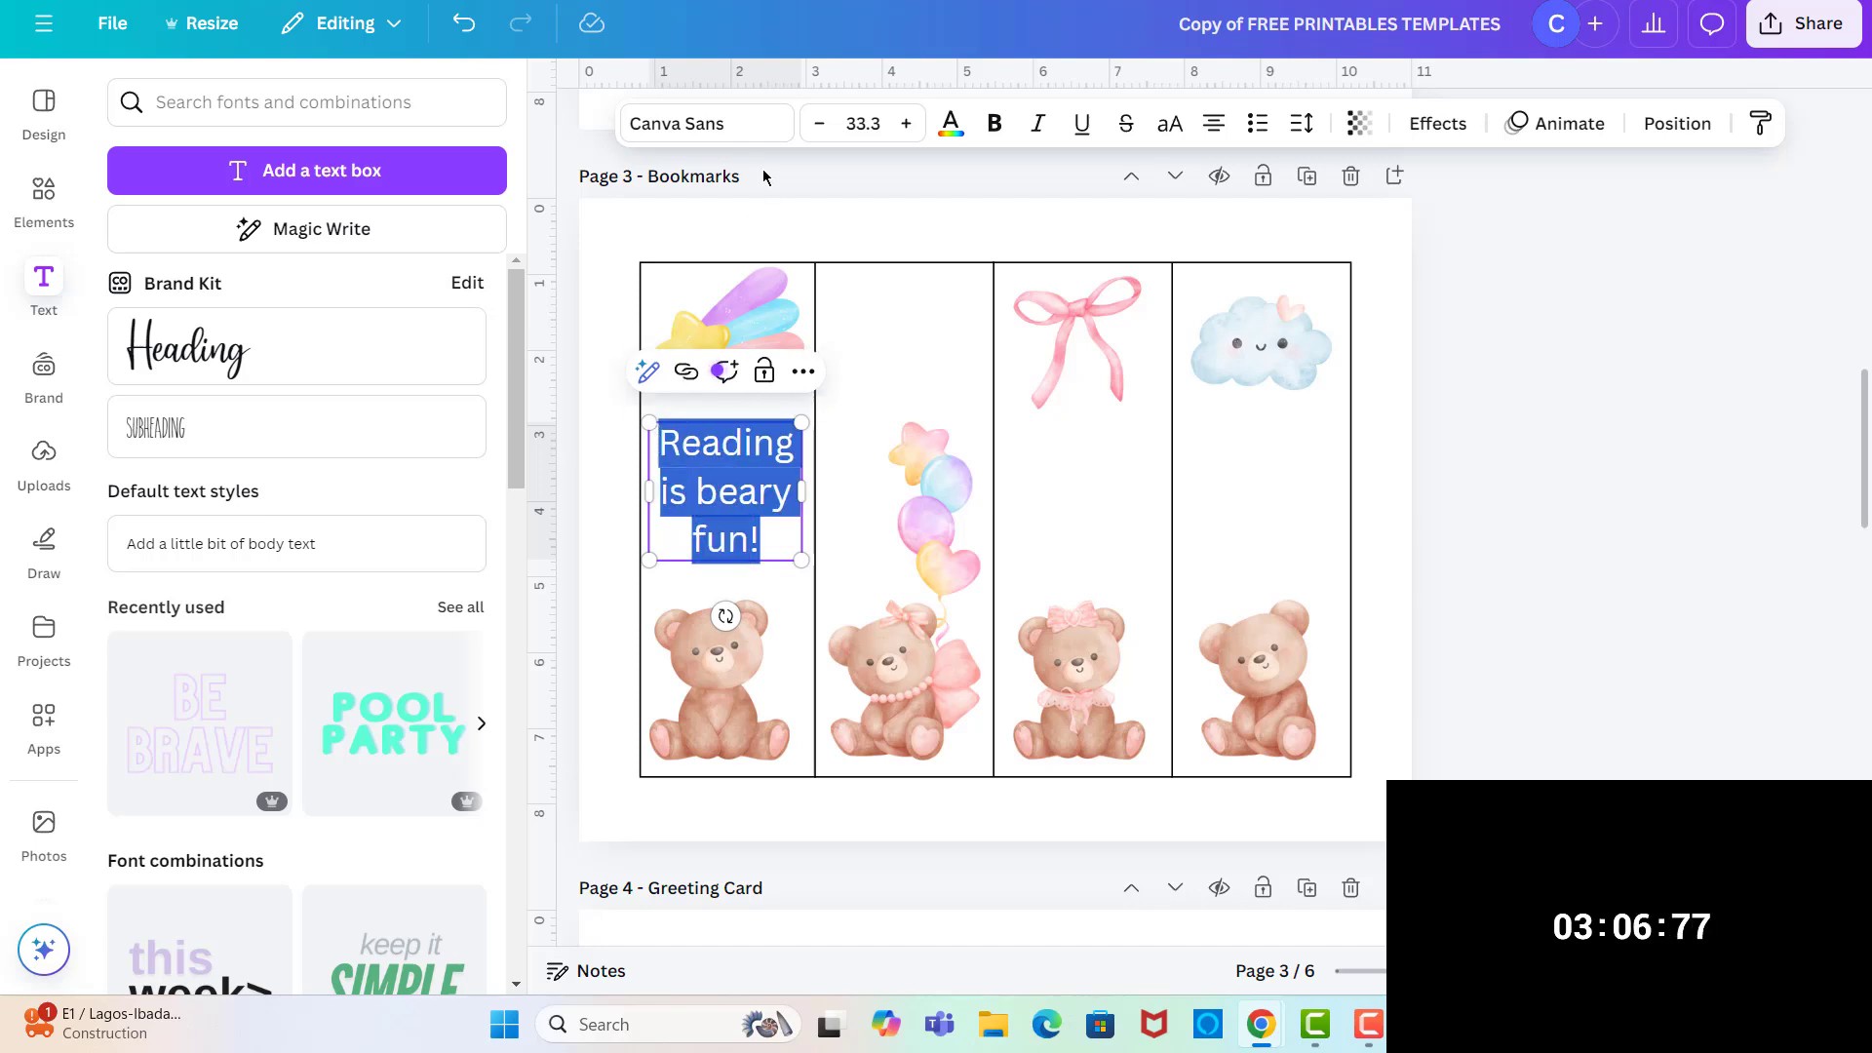
{"action": "left_click", "coordinate": [722, 131]}
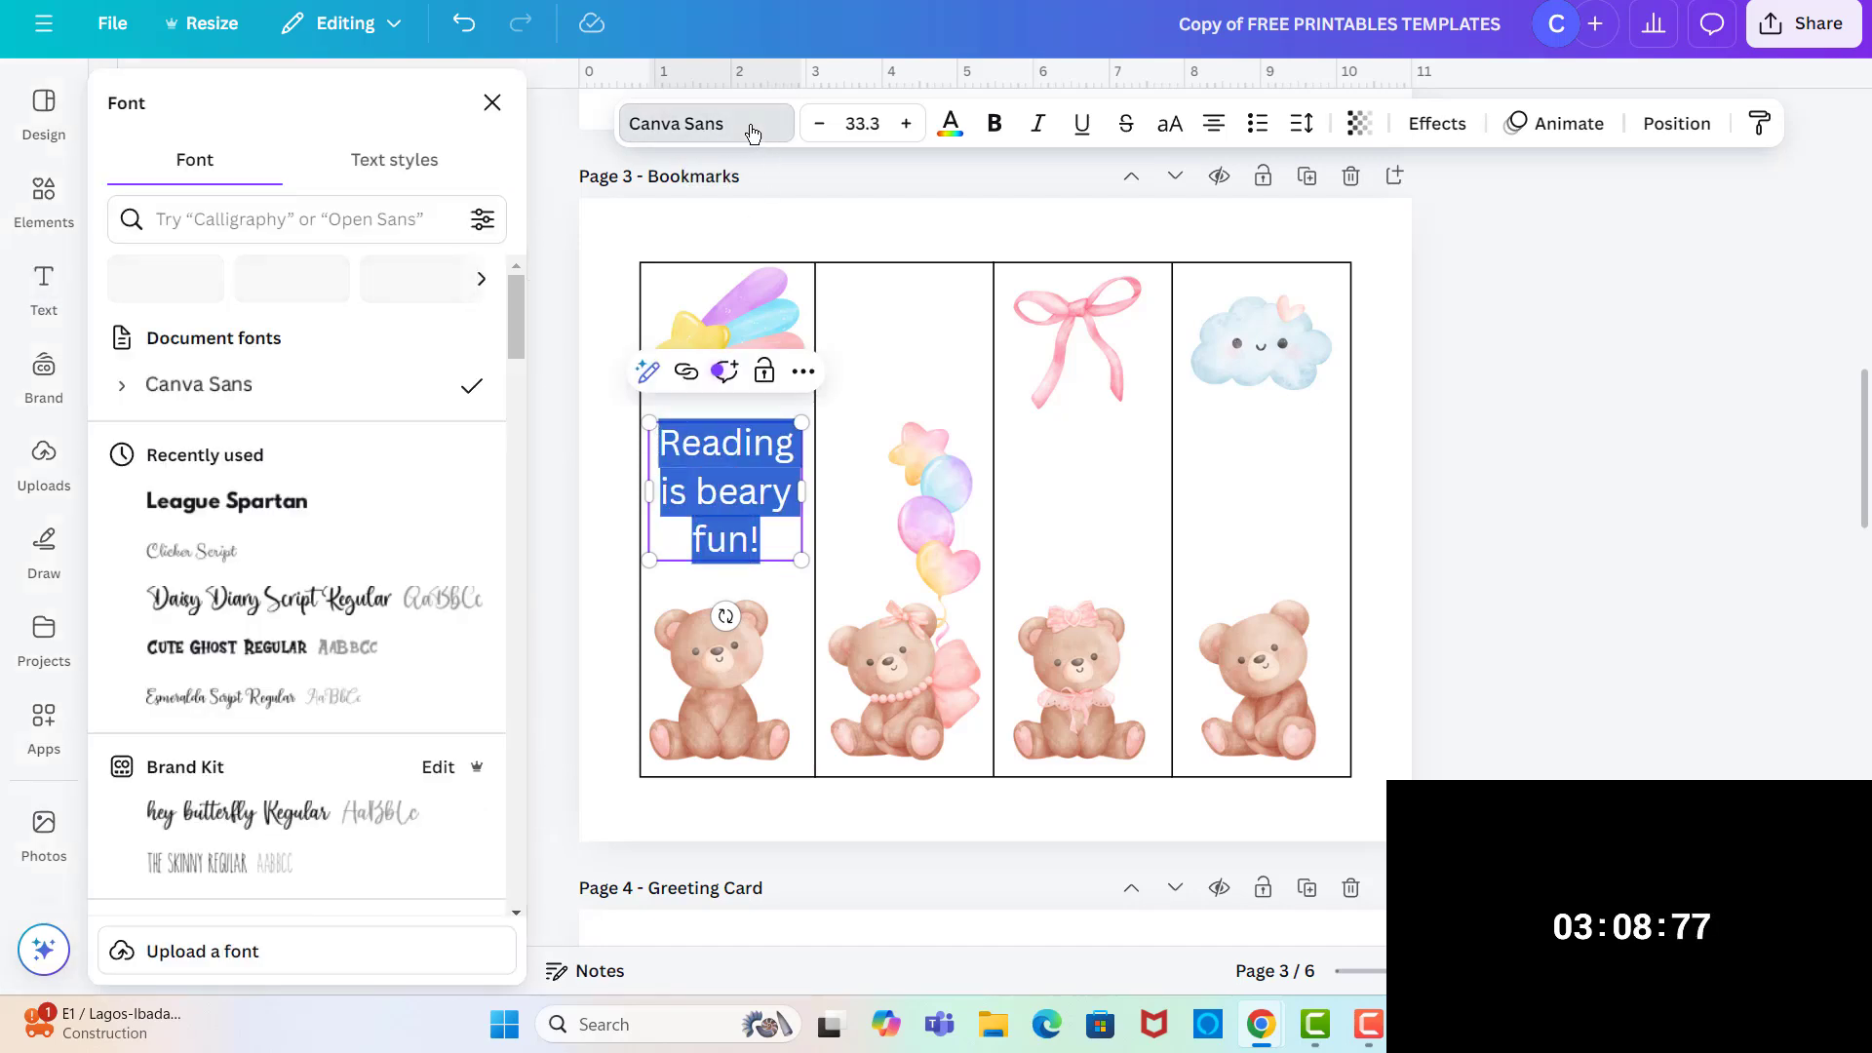
{"action": "scroll", "coordinate": [366, 531], "scroll_direction": "down", "scroll_amount": 5}
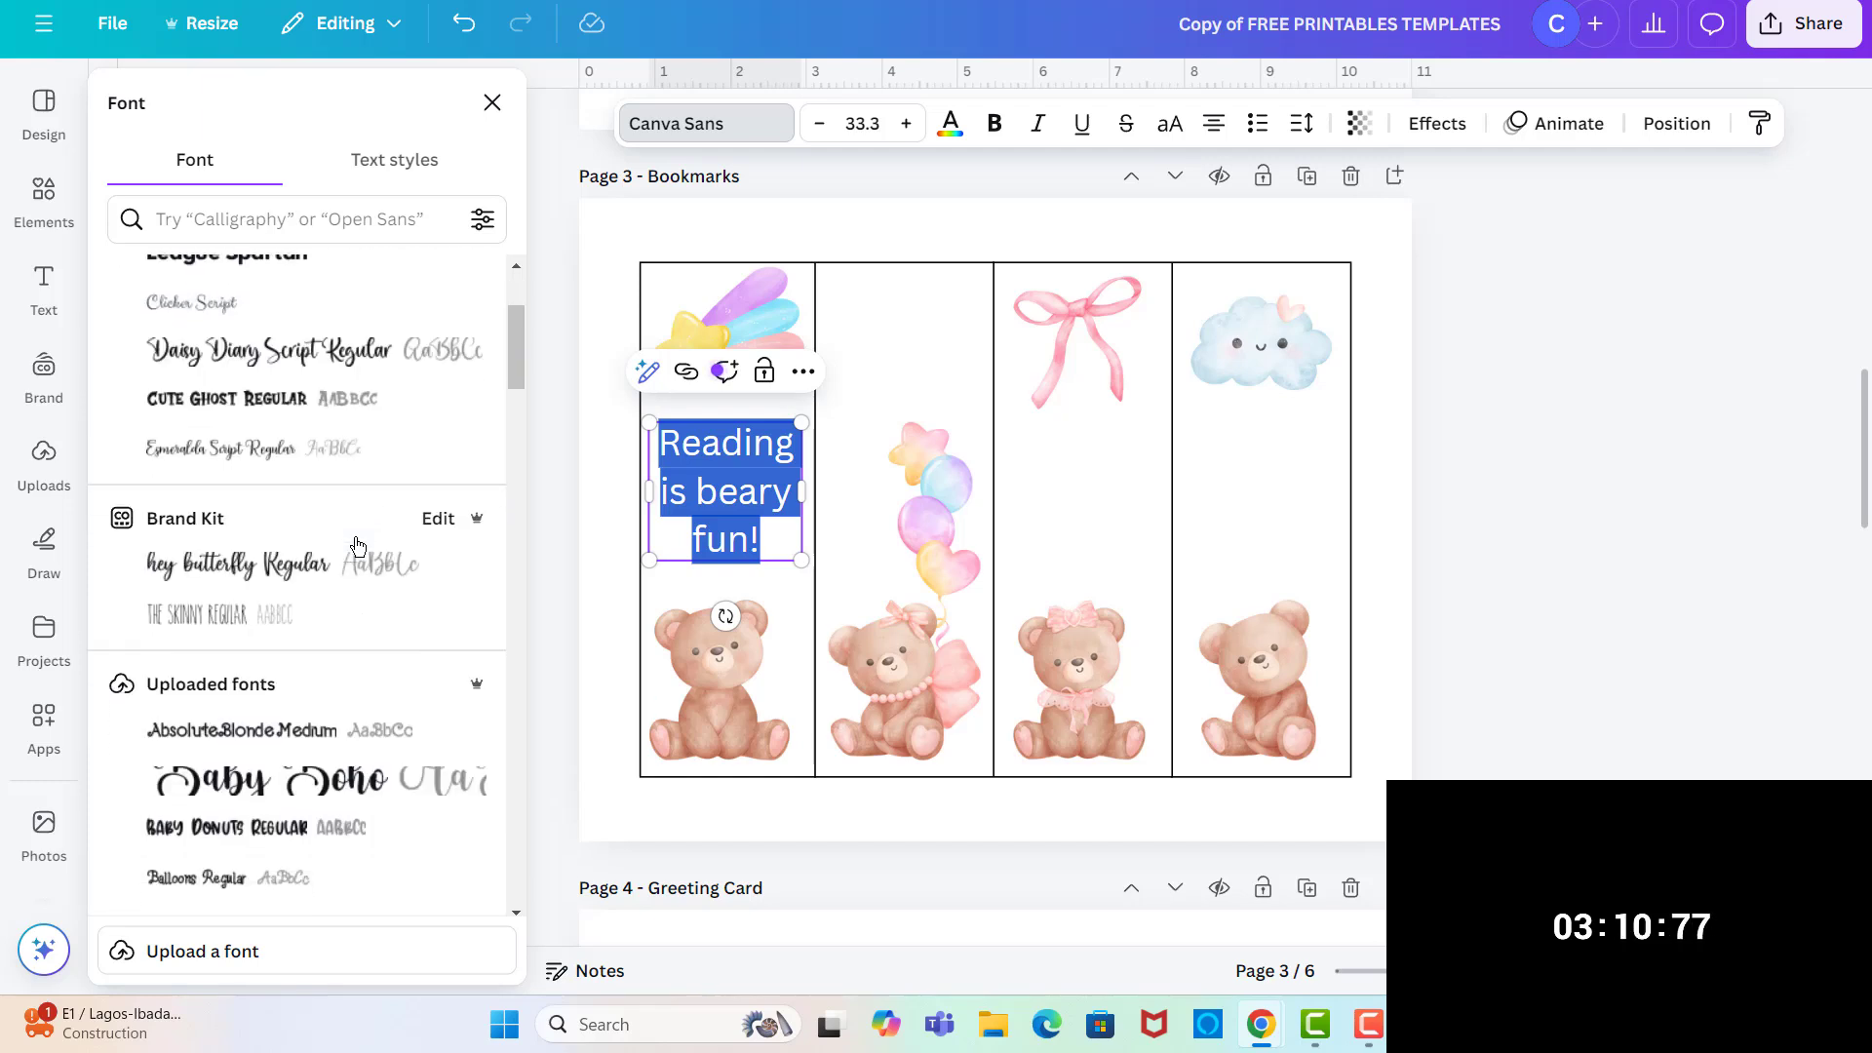
{"action": "scroll", "coordinate": [358, 544], "scroll_direction": "down", "scroll_amount": 2}
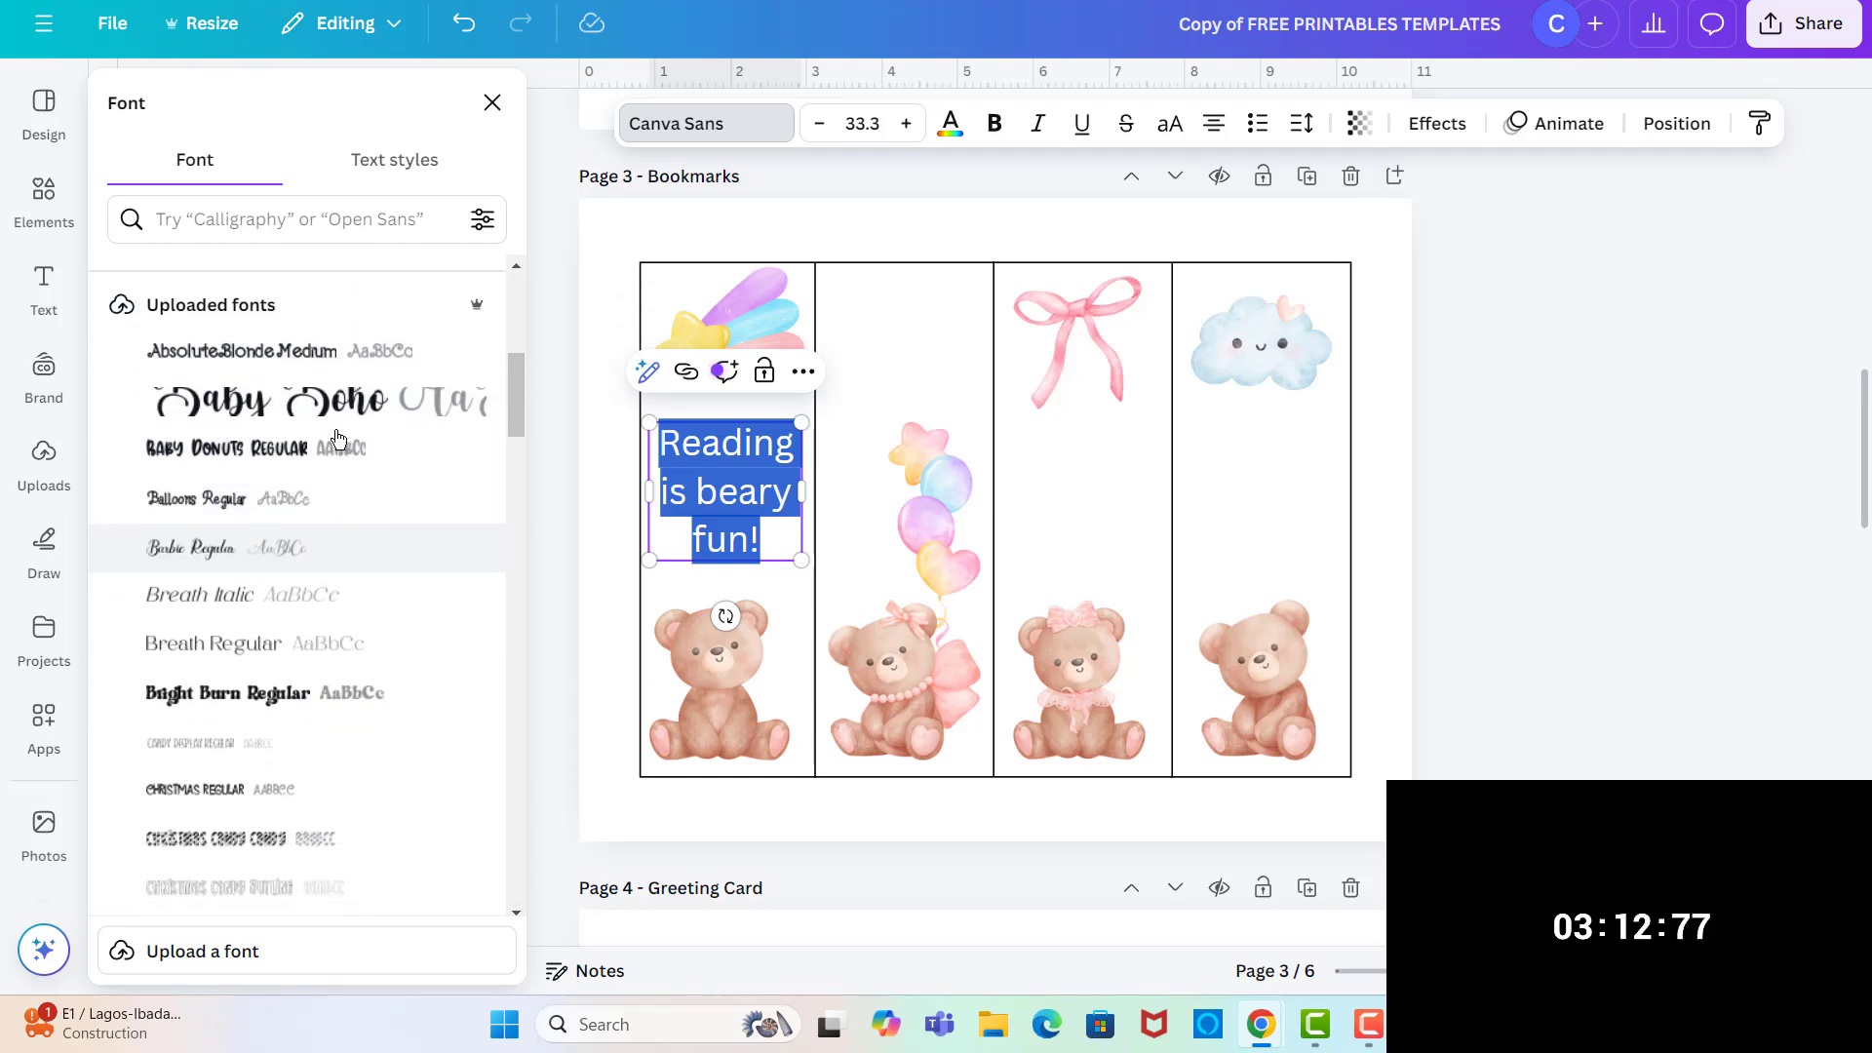
{"action": "left_click", "coordinate": [295, 357]}
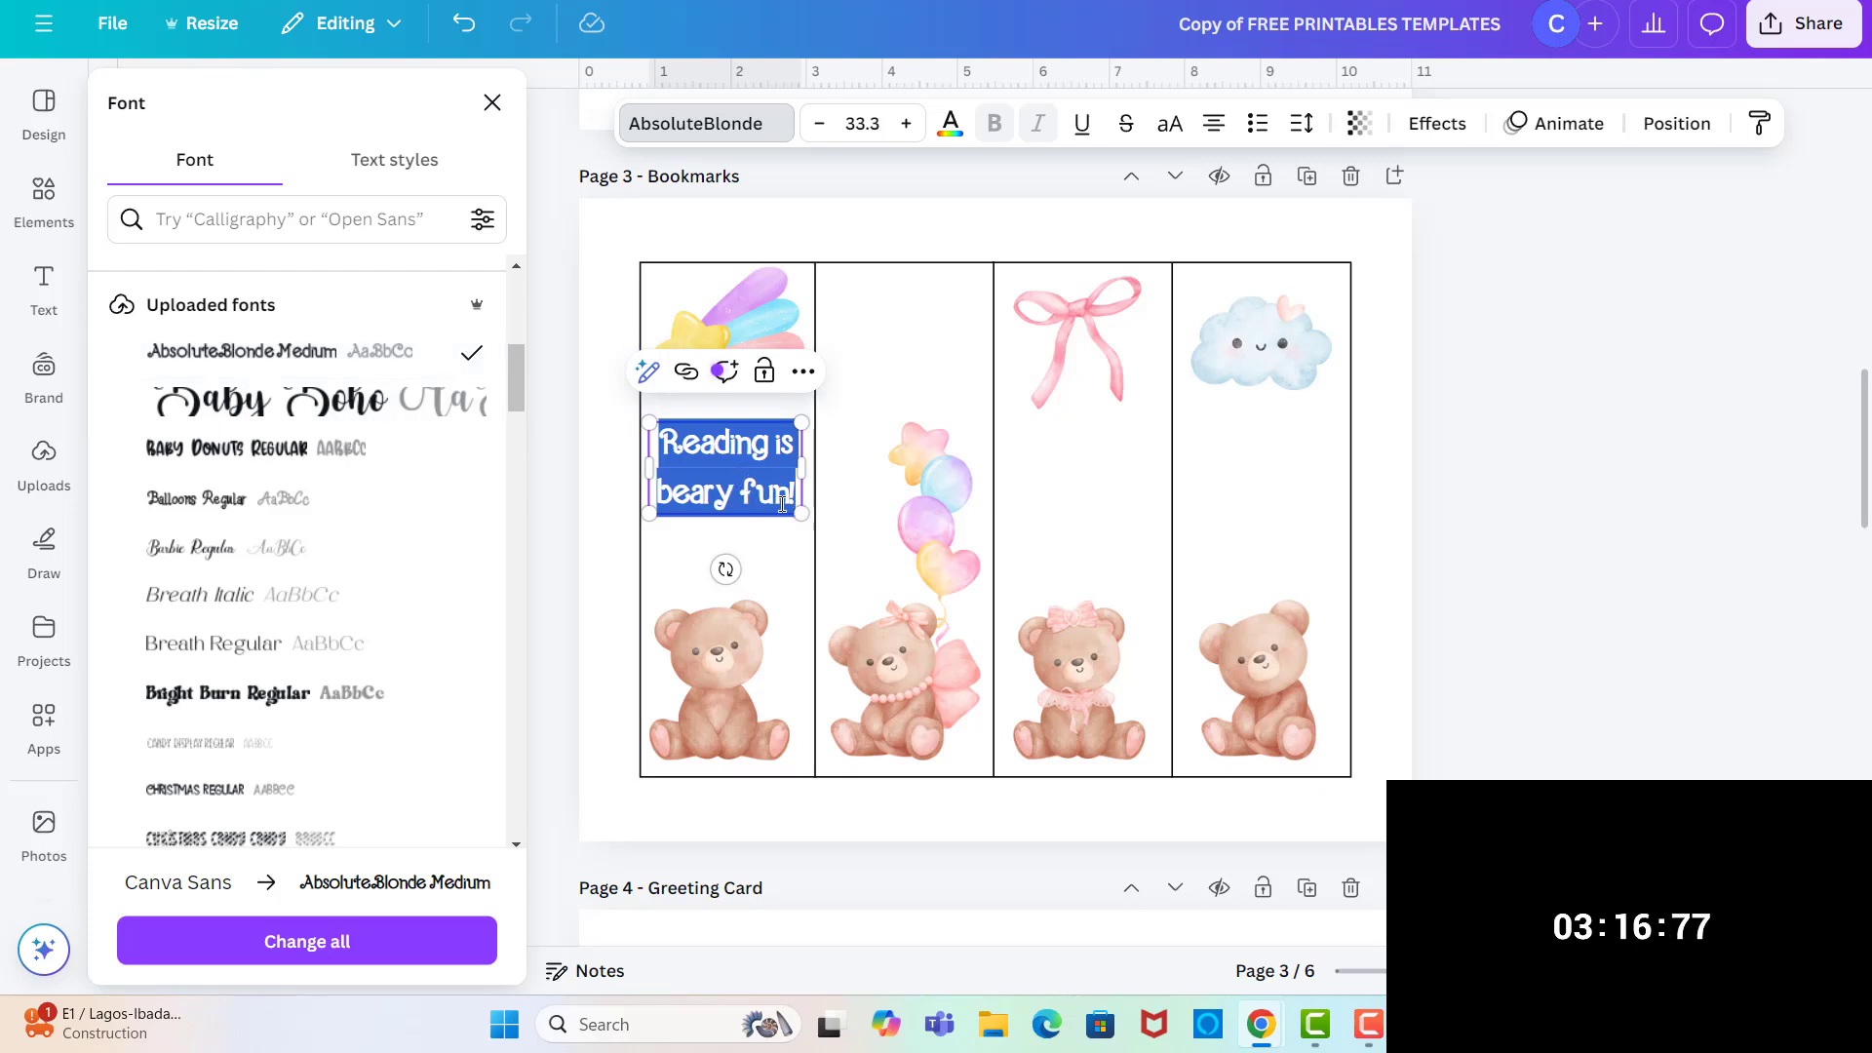
{"action": "left_click_drag", "start_coordinate": [801, 514], "coordinate": [792, 468]}
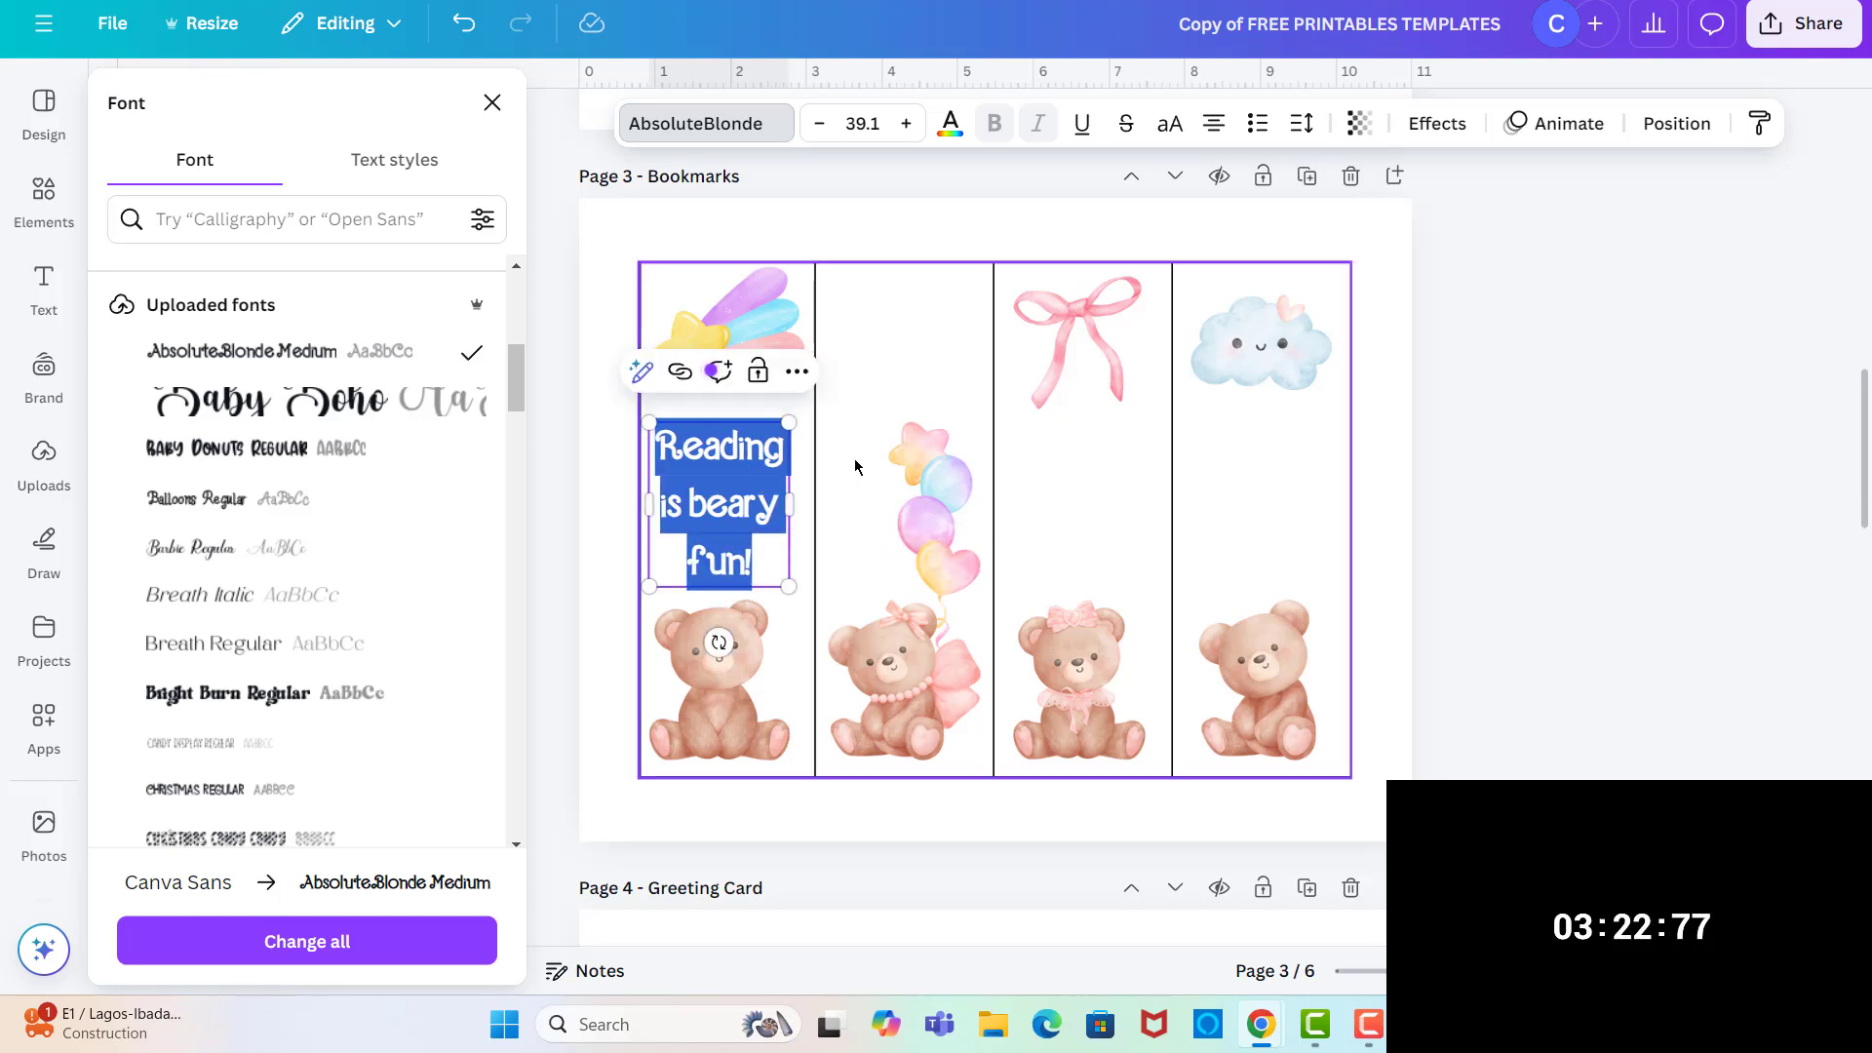
{"action": "left_click", "coordinate": [805, 473]}
- Move the caption up slightly and colour it sky blue #8CC9F0
{"action": "left_click", "coordinate": [729, 483]}
{"action": "left_click_drag", "start_coordinate": [729, 483], "coordinate": [738, 464]}
{"action": "double_click", "coordinate": [764, 543]}
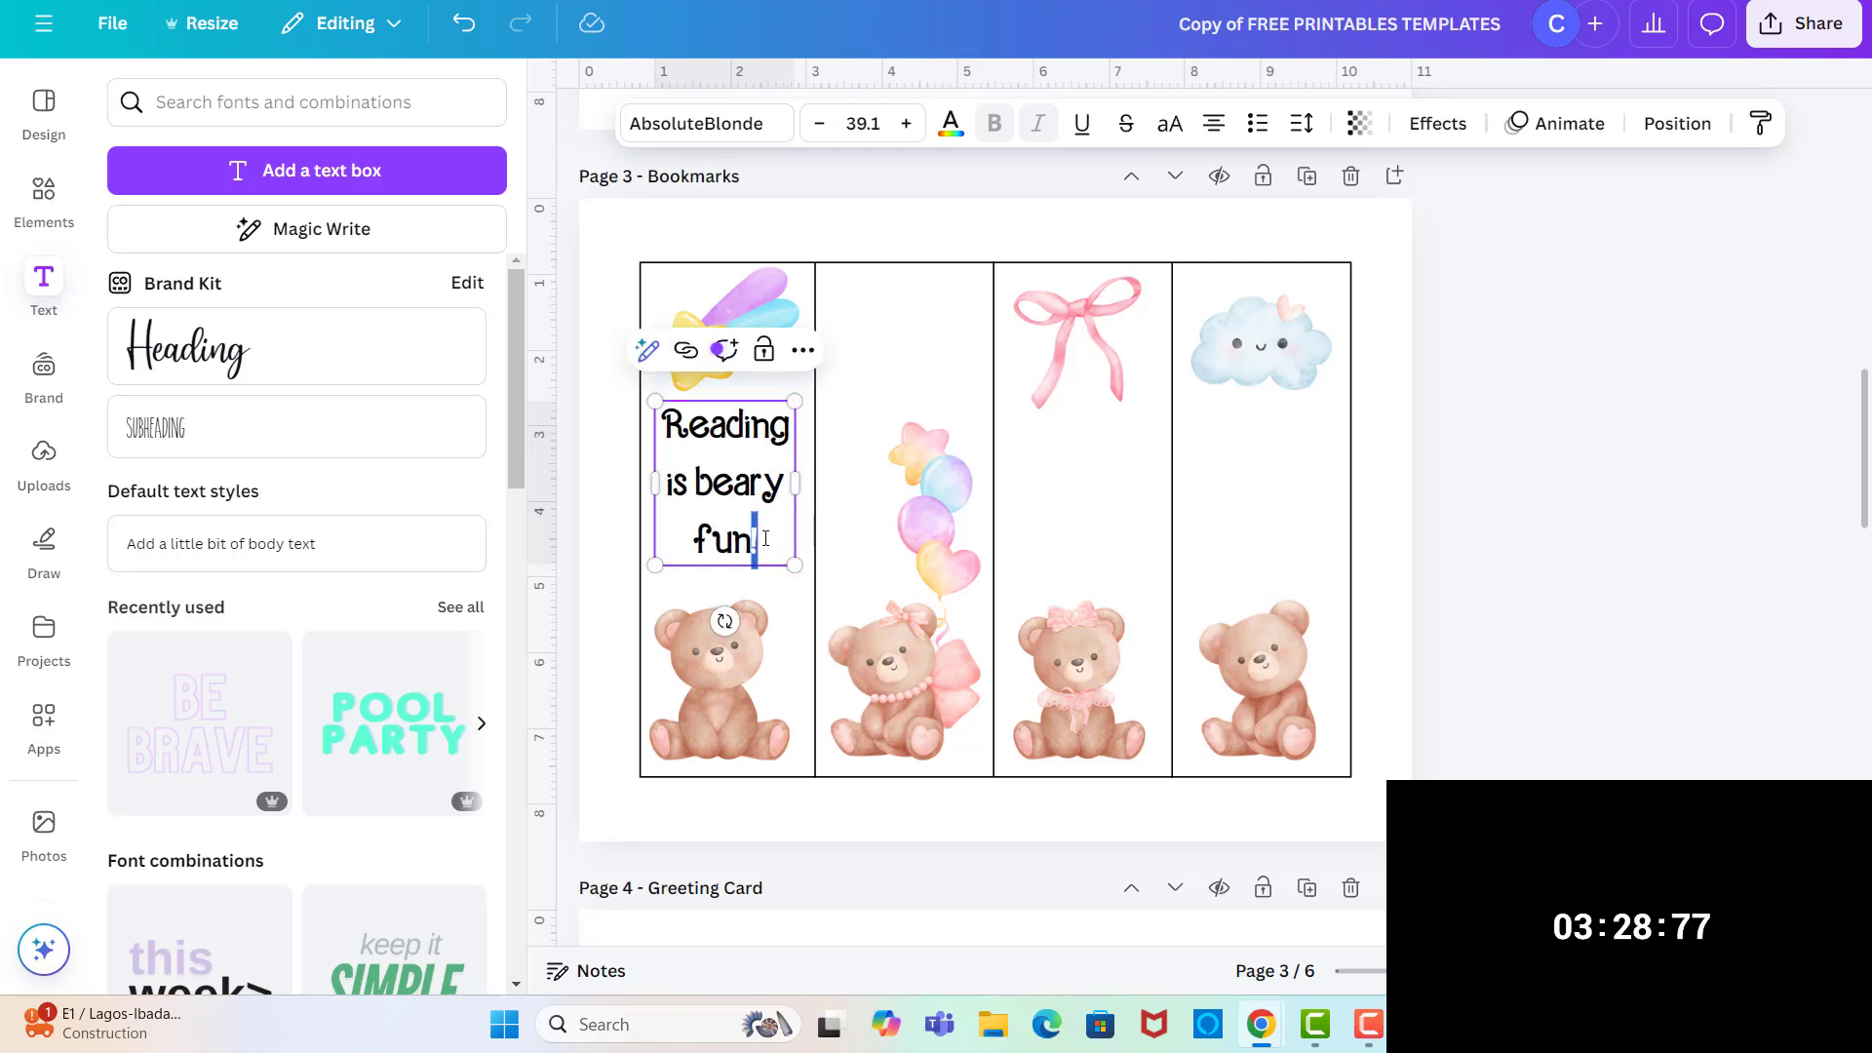
{"action": "left_click", "coordinate": [765, 538]}
{"action": "left_click_drag", "start_coordinate": [766, 538], "coordinate": [662, 411]}
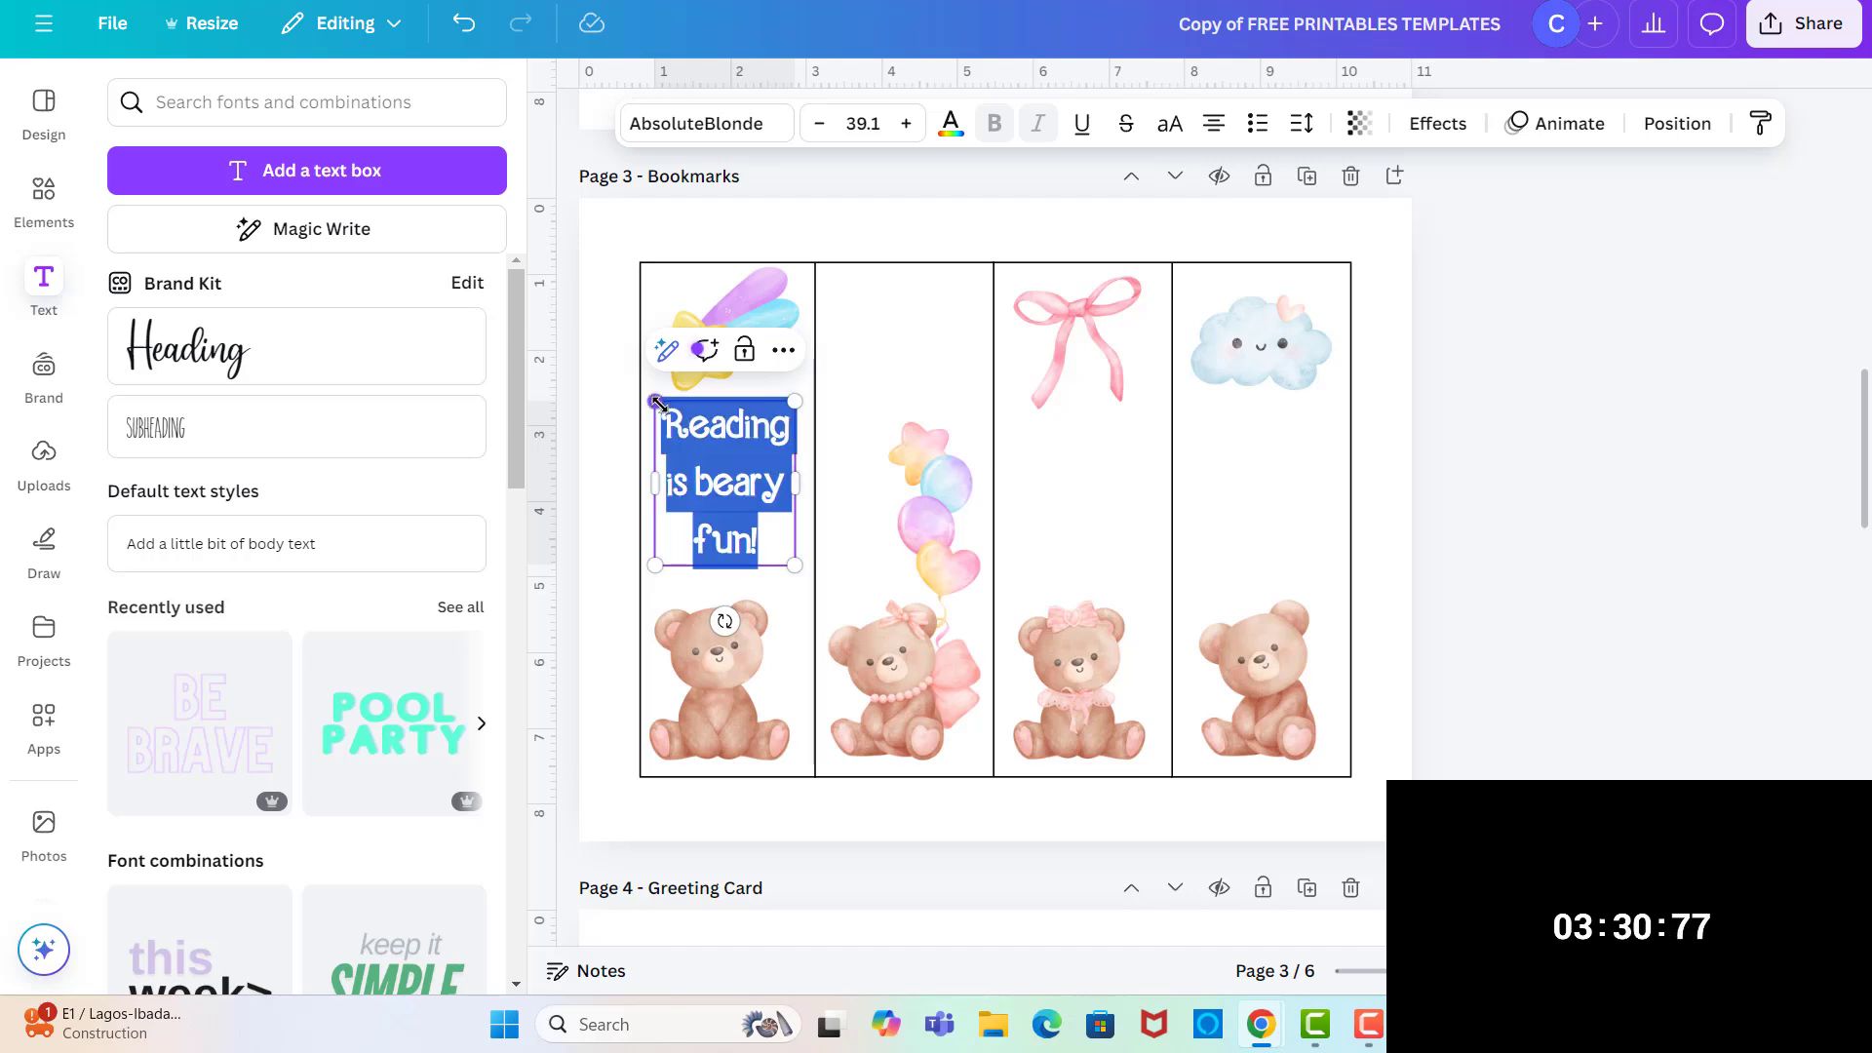
{"action": "left_click", "coordinate": [948, 127]}
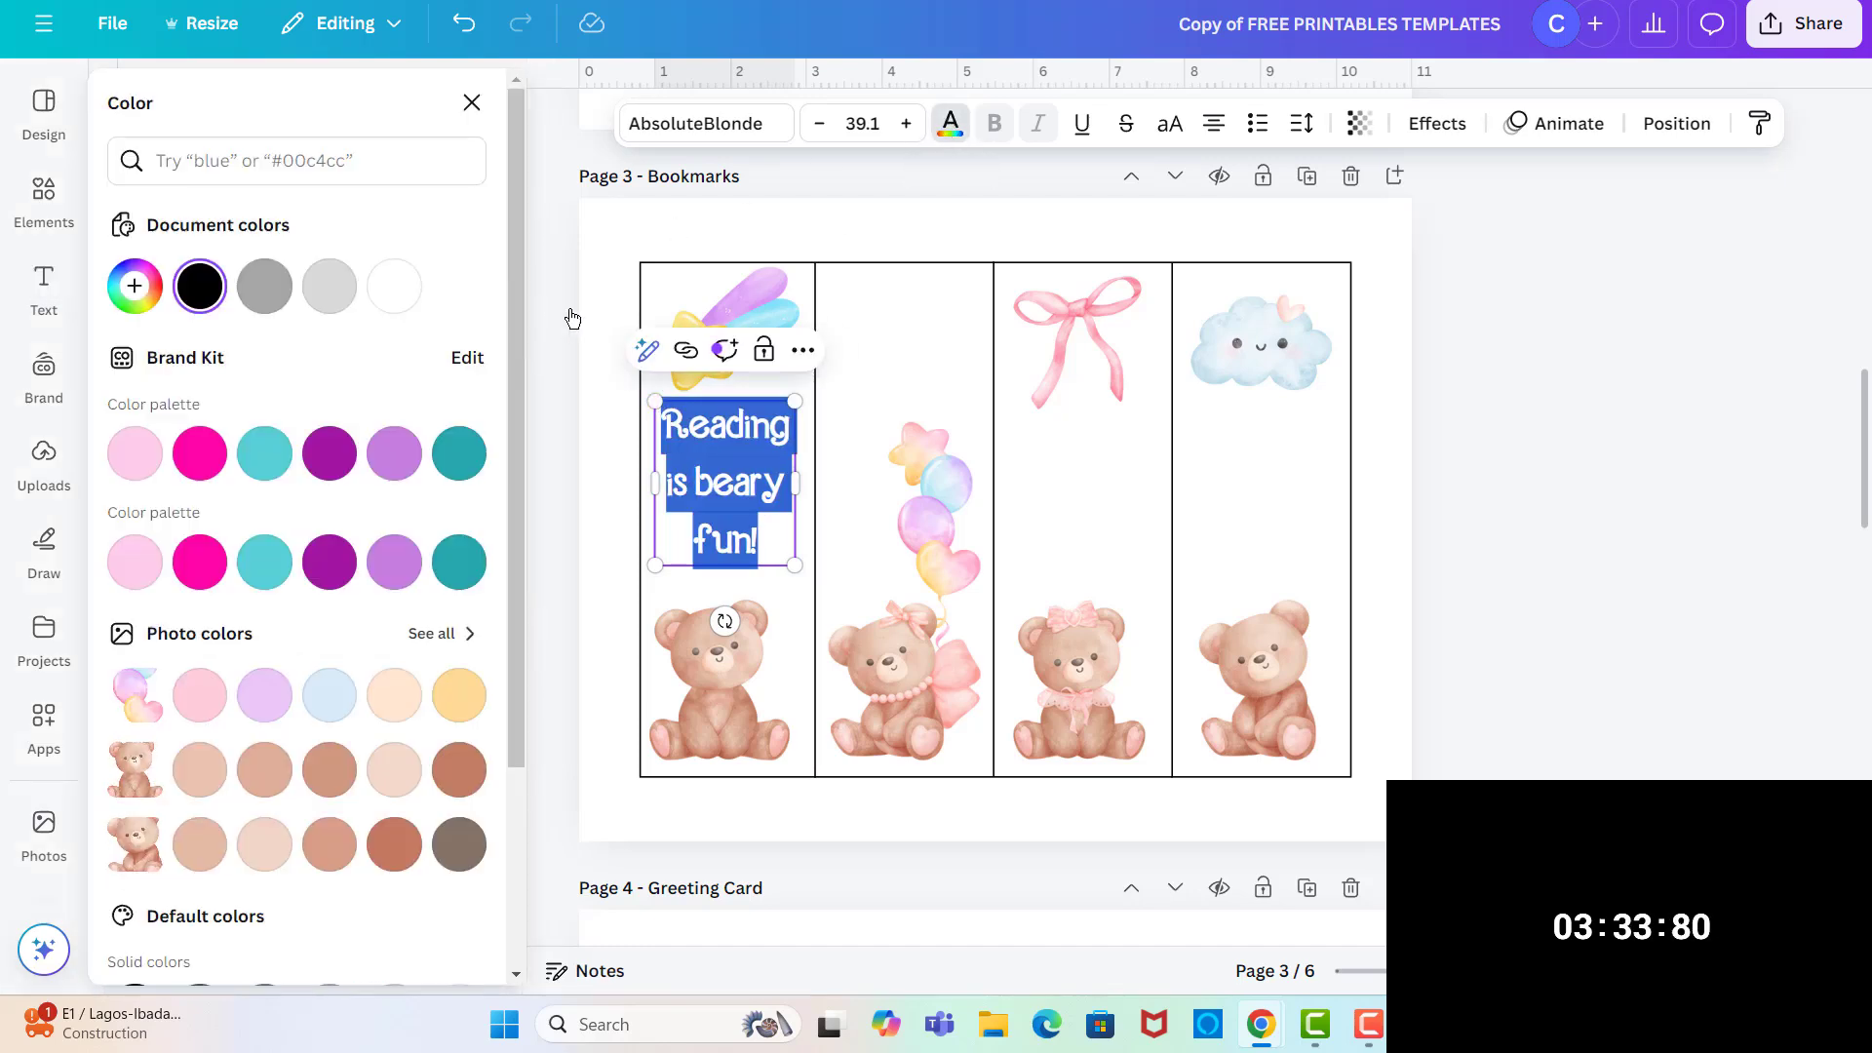
{"action": "left_click", "coordinate": [330, 695]}
{"action": "left_click", "coordinate": [136, 293]}
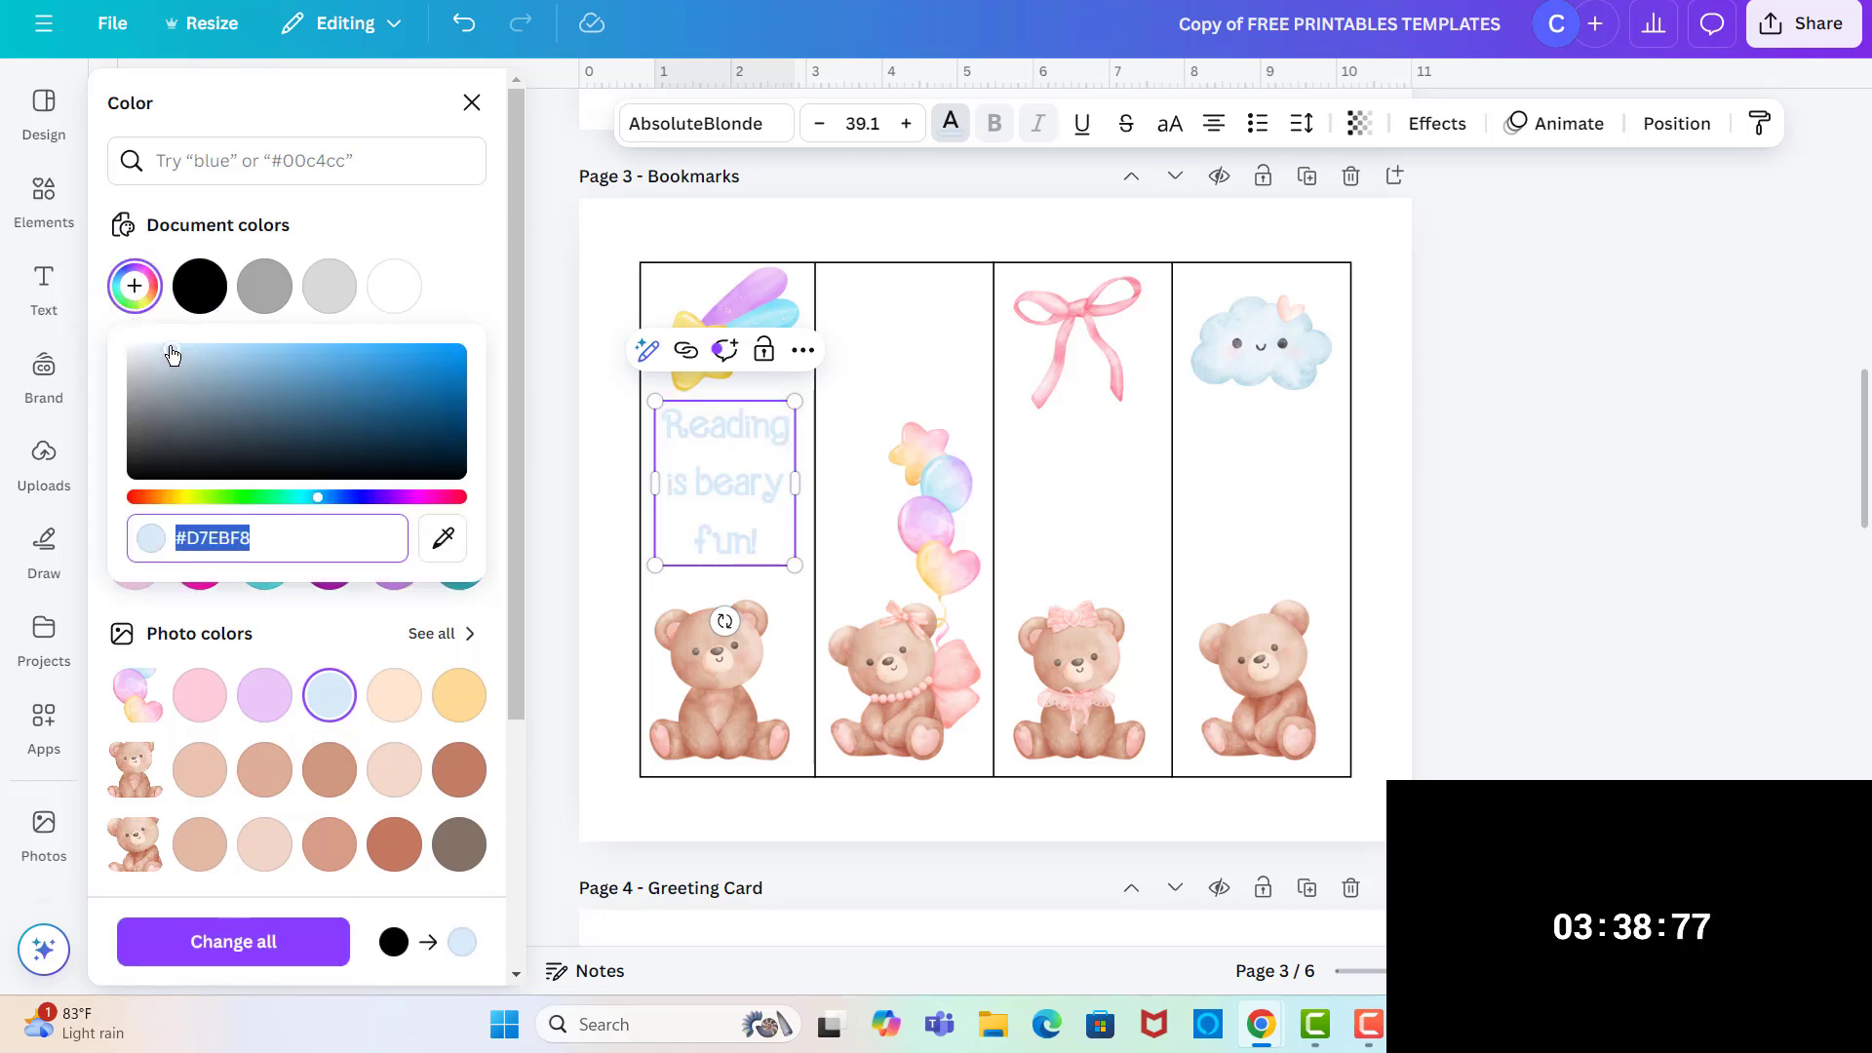
{"action": "left_click_drag", "start_coordinate": [172, 354], "coordinate": [268, 351]}
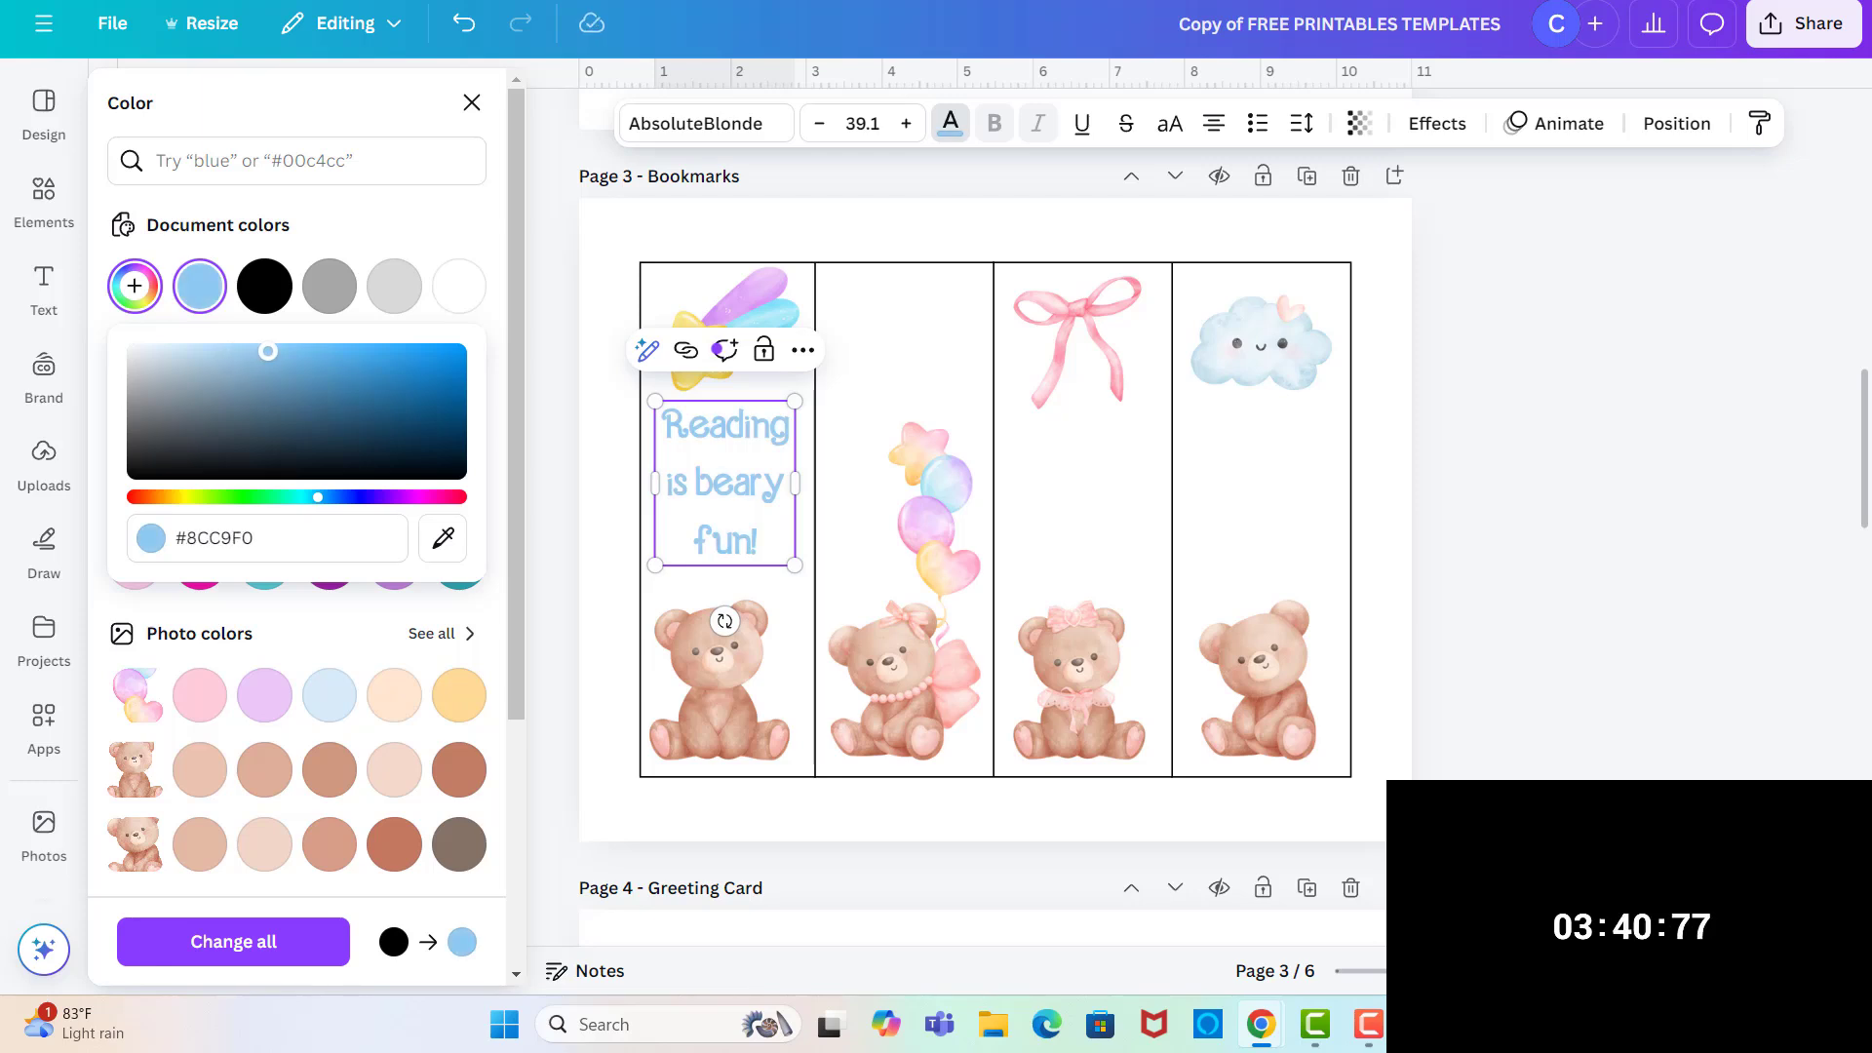
{"action": "left_click", "coordinate": [838, 560]}
- Duplicate the caption into the second bookmark and retype it as 'You're beary sweet.'
{"action": "left_click", "coordinate": [743, 477]}
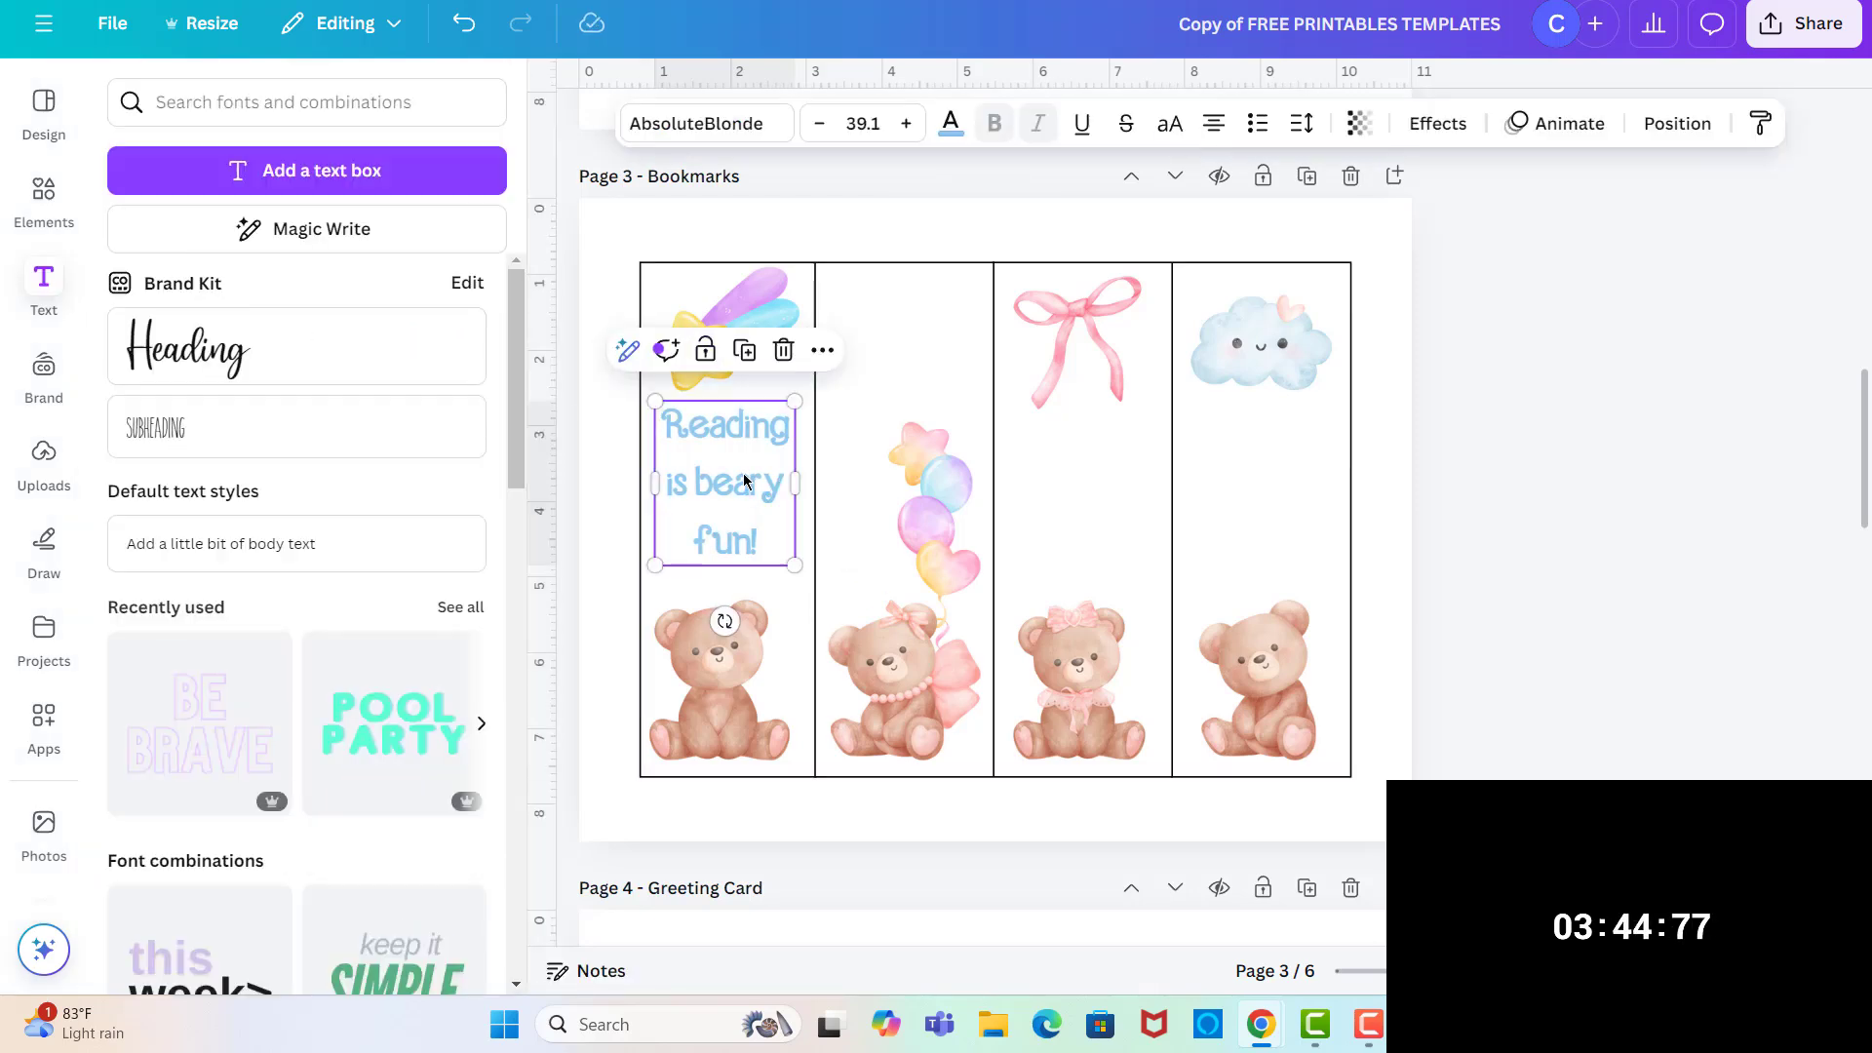
{"action": "left_click", "coordinate": [859, 517]}
{"action": "left_click", "coordinate": [780, 506]}
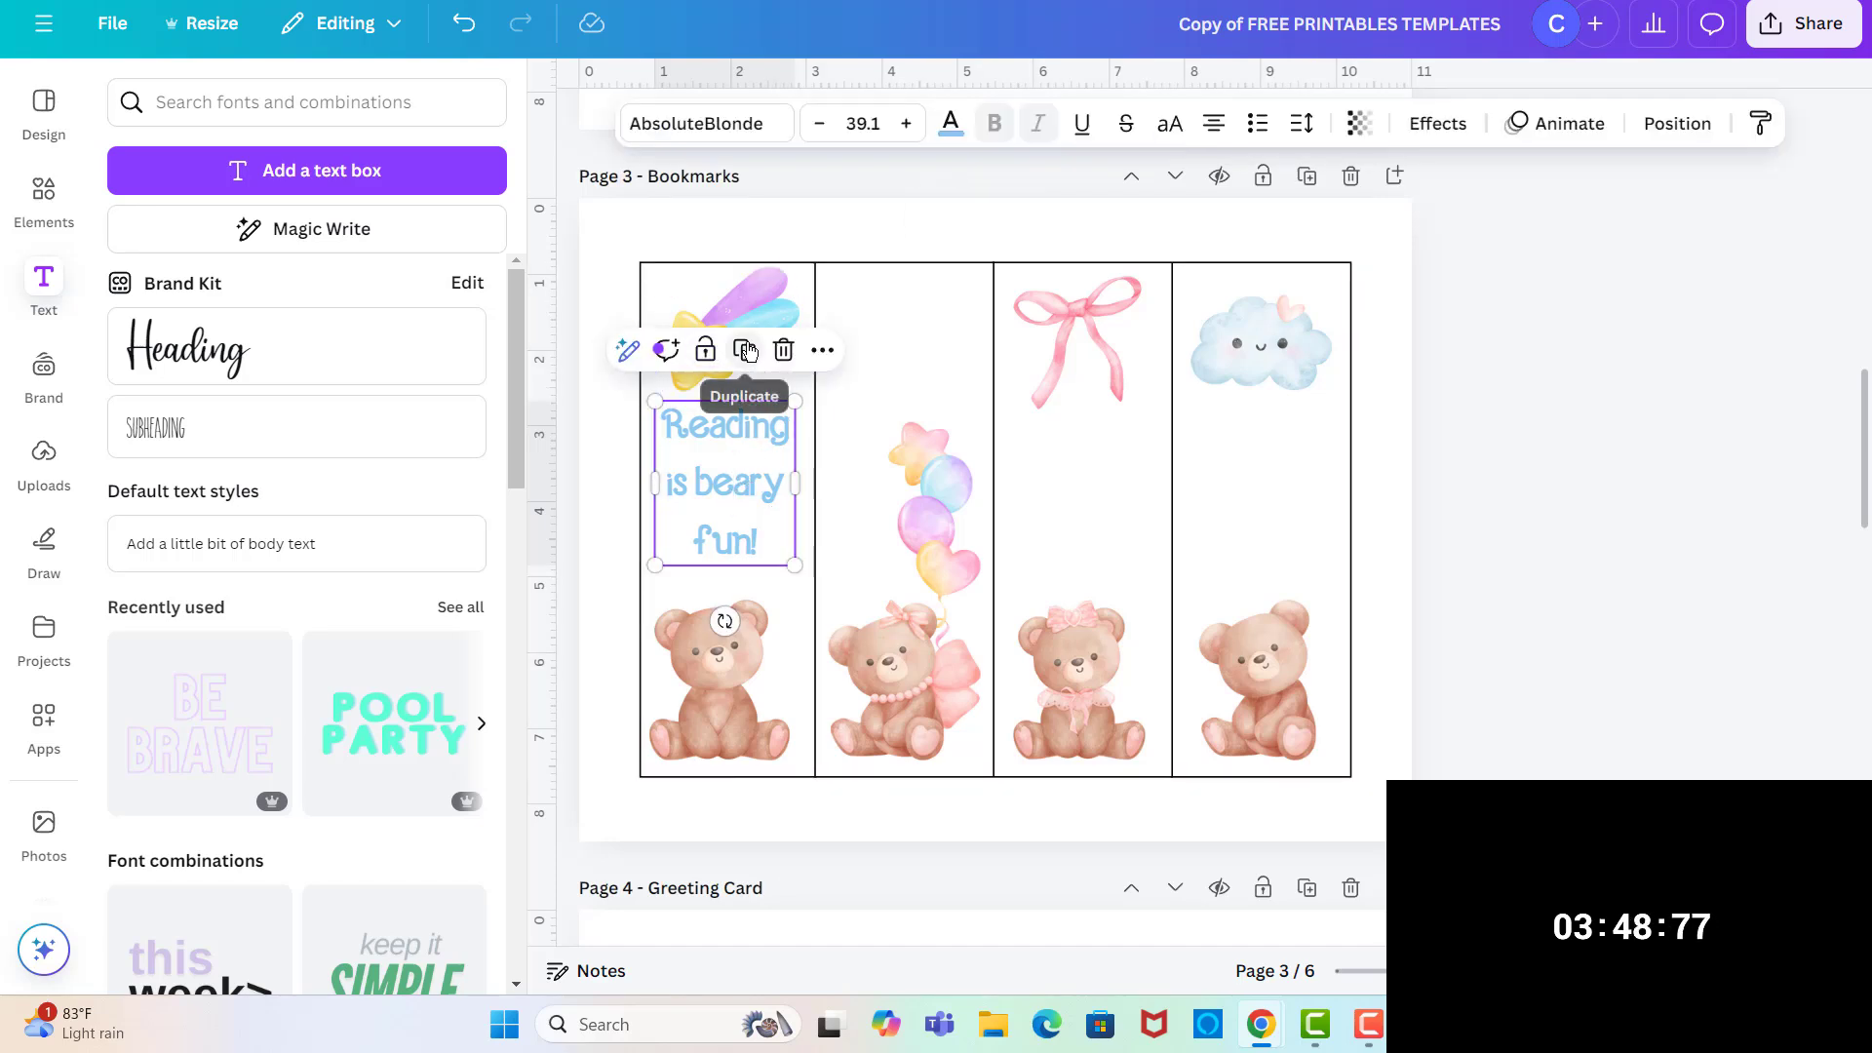
{"action": "left_click", "coordinate": [744, 350]}
{"action": "left_click_drag", "start_coordinate": [770, 501], "coordinate": [936, 352]}
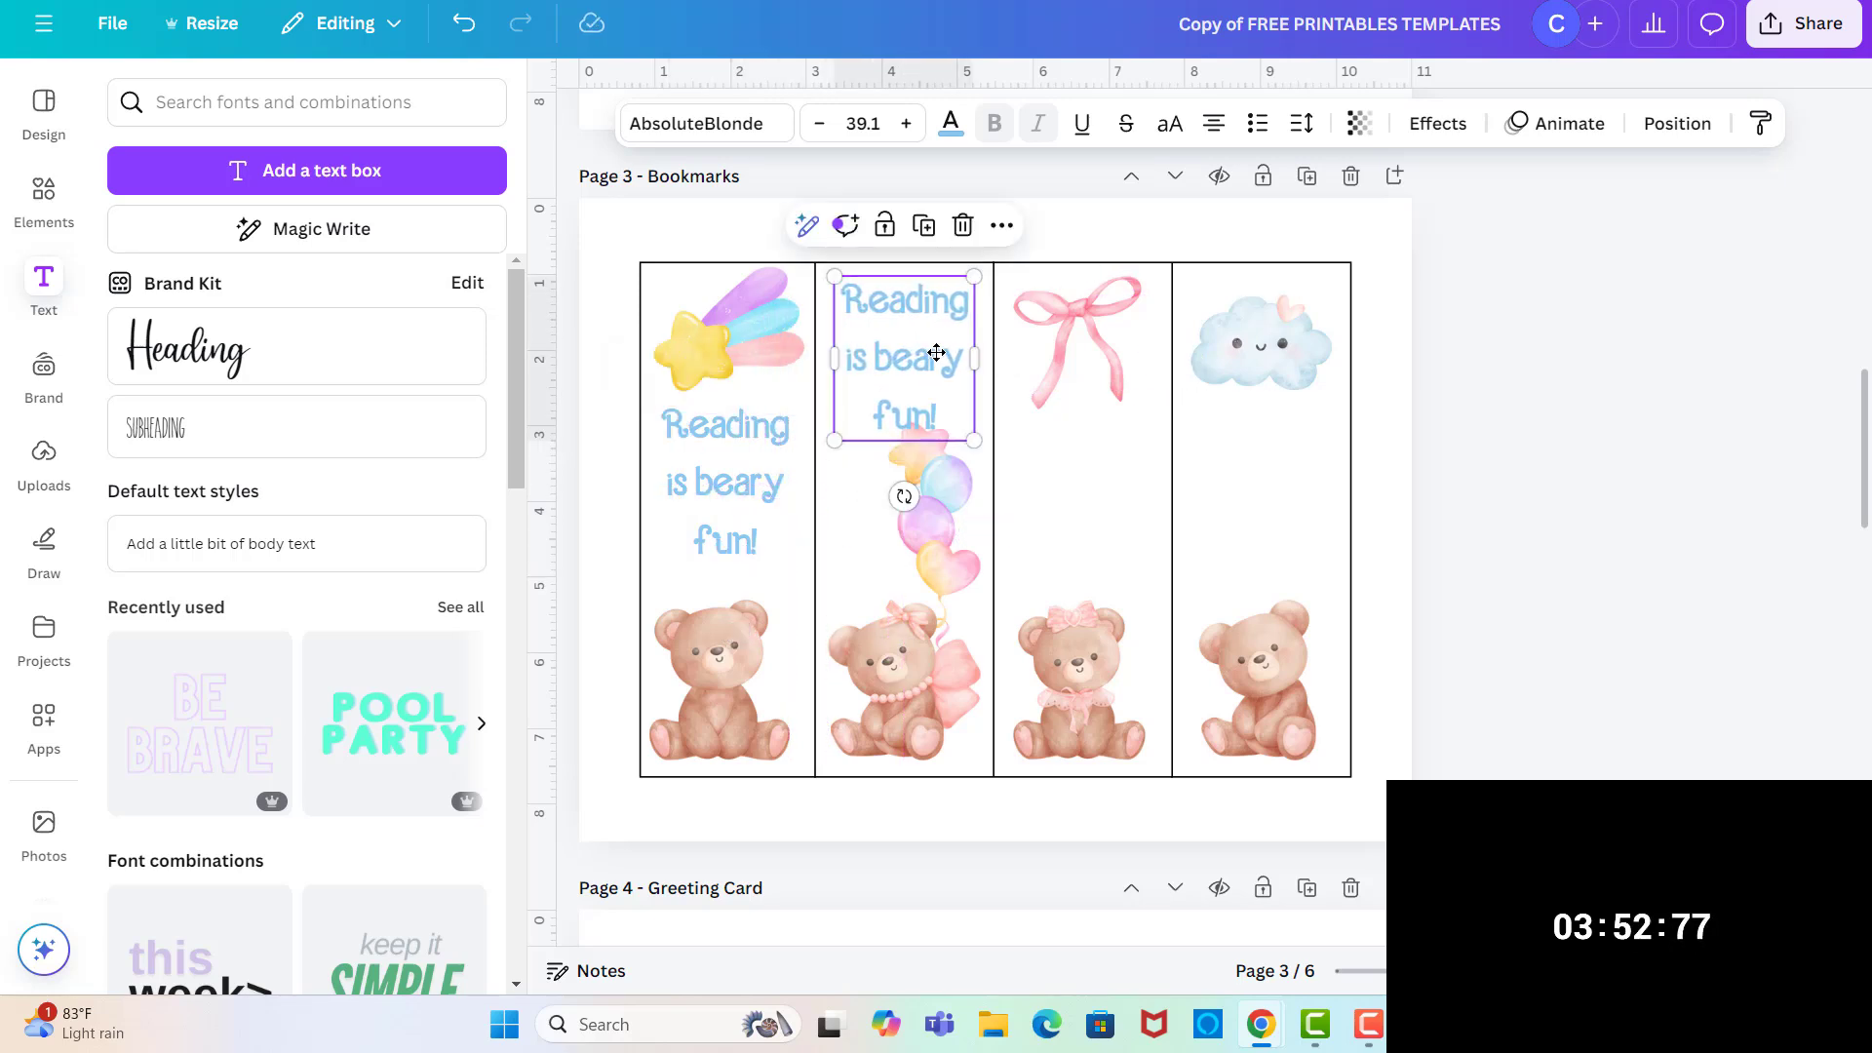
{"action": "left_click", "coordinate": [953, 417]}
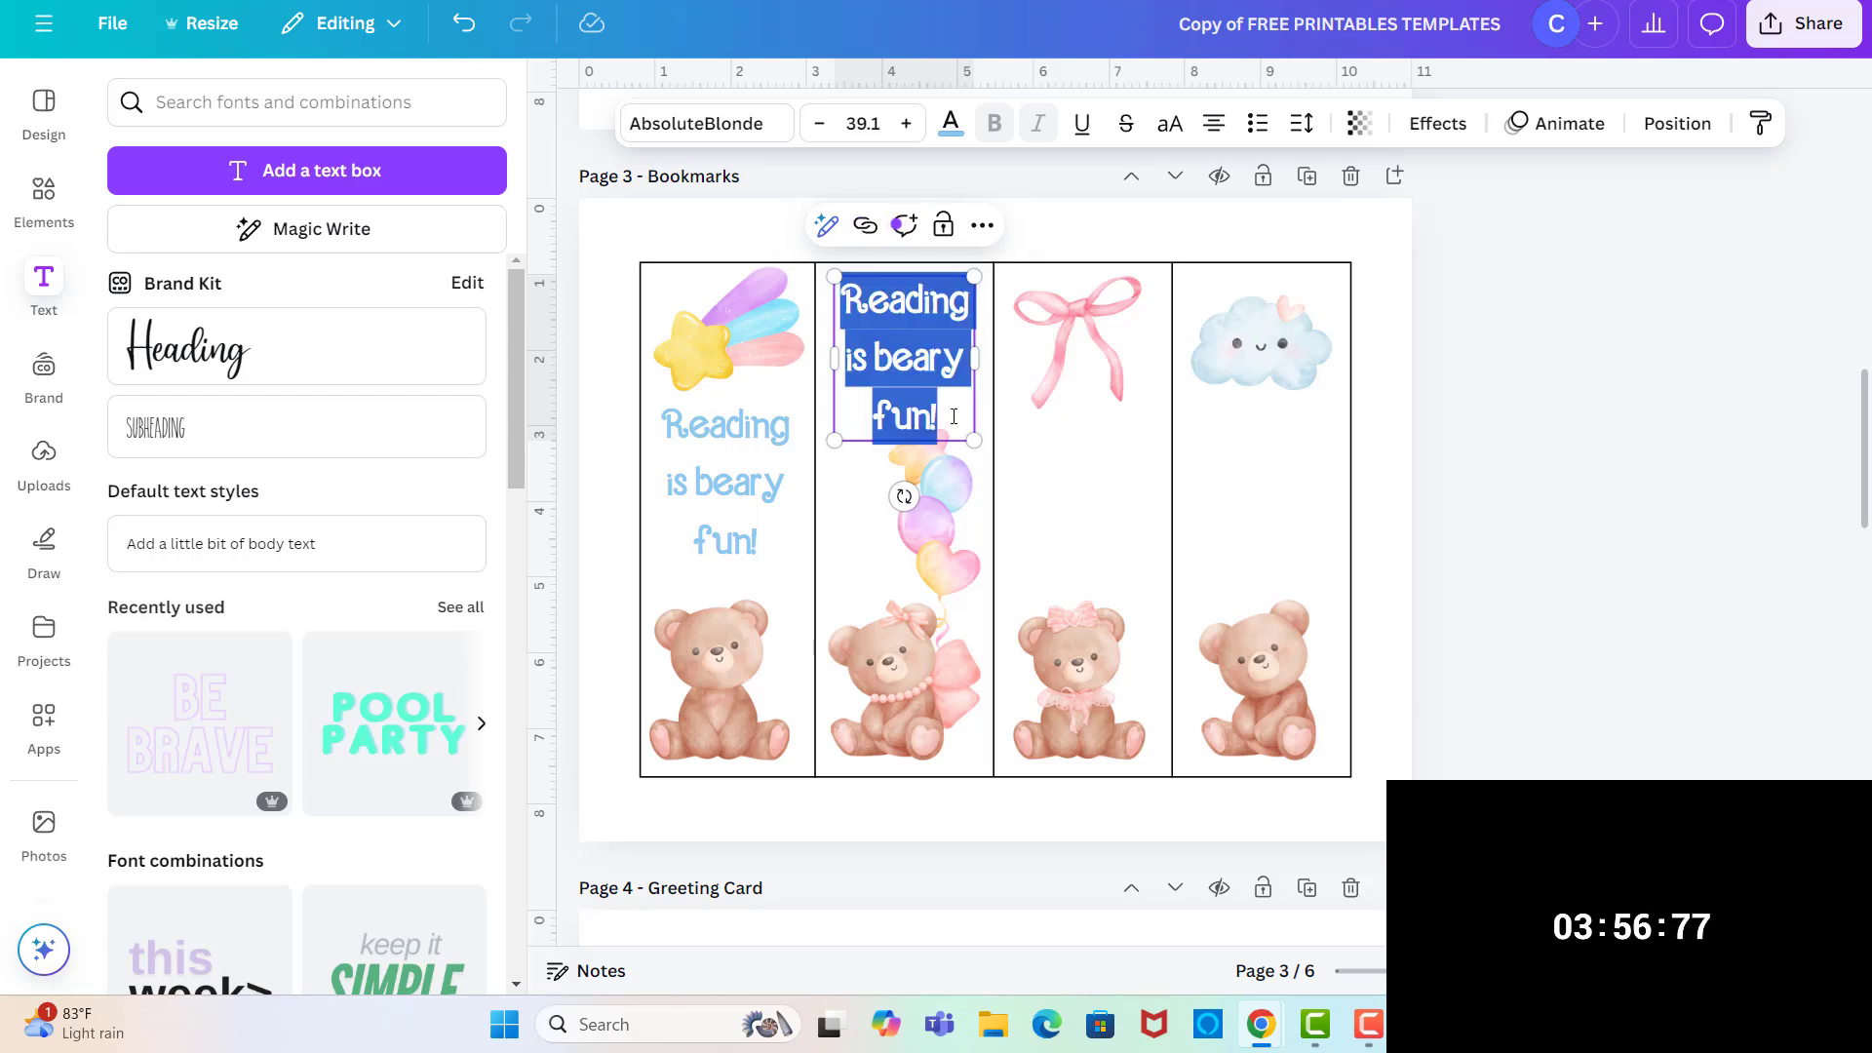
{"action": "type", "text": "You're"}
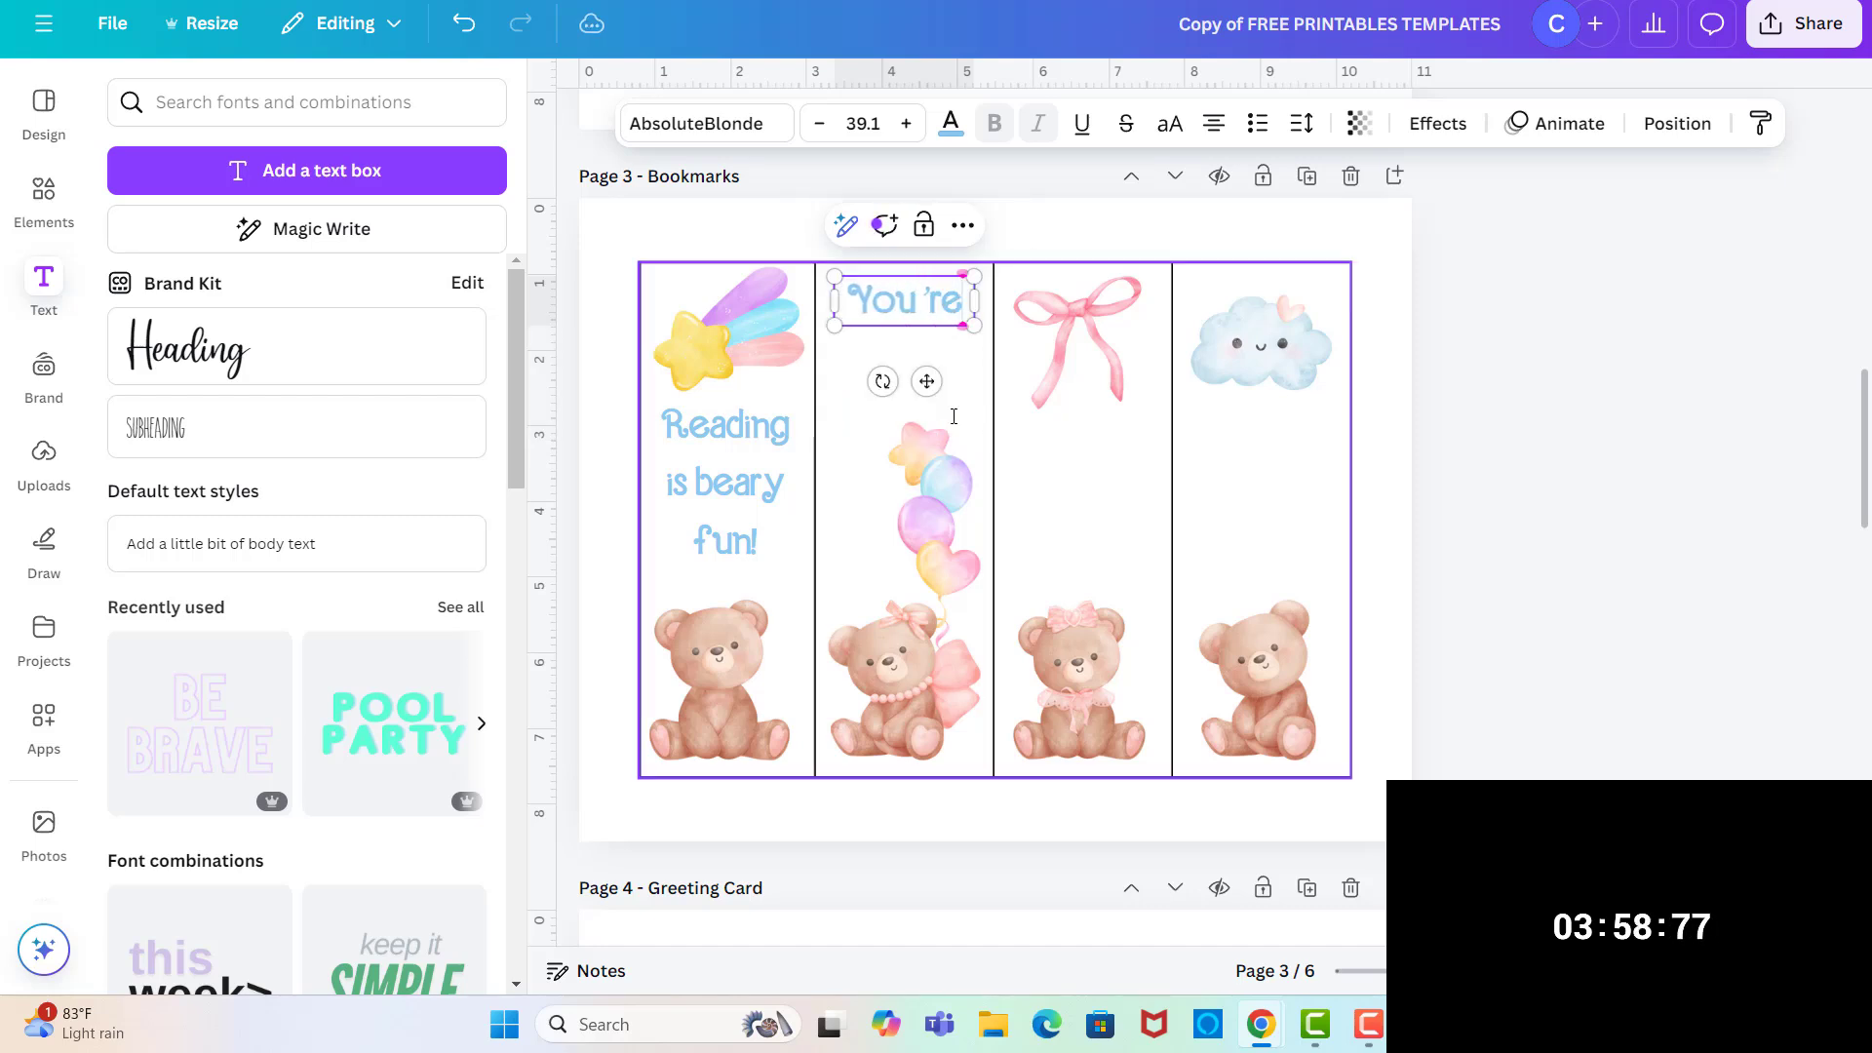
{"action": "type", "text": " beary s"}
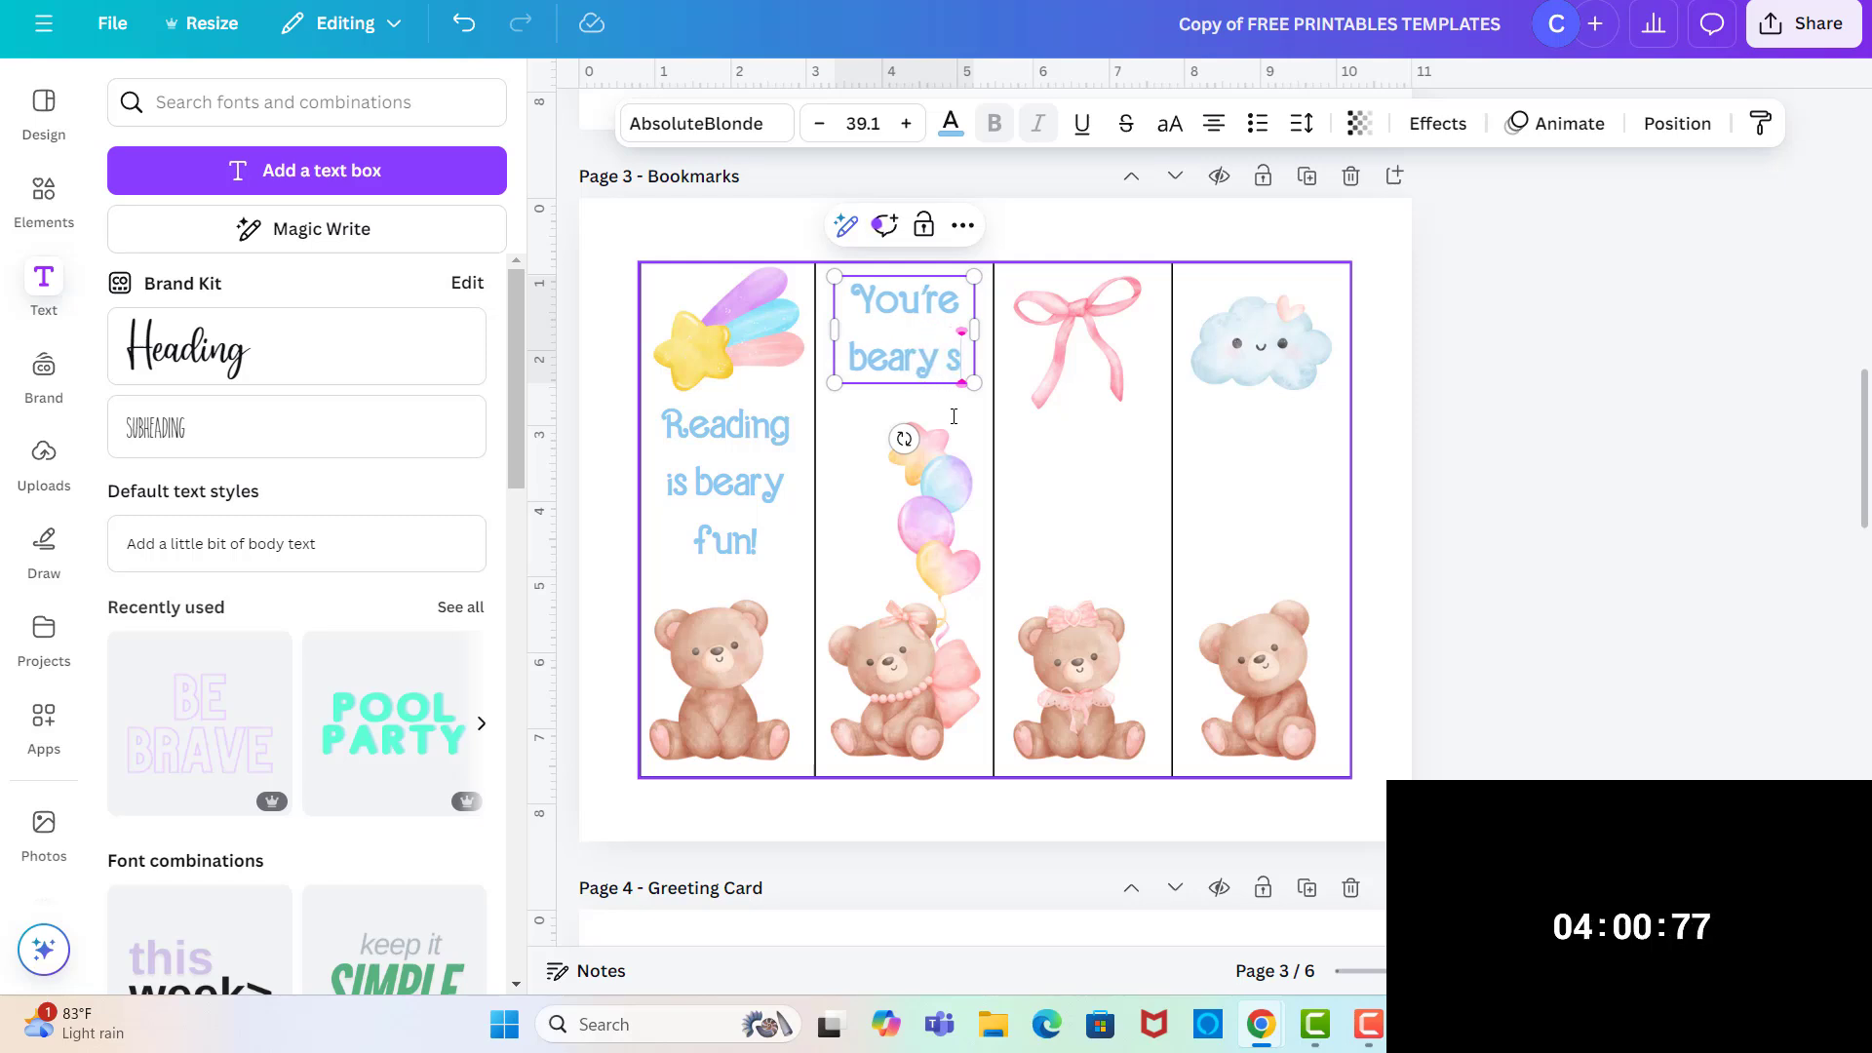
{"action": "type", "text": "weet"}
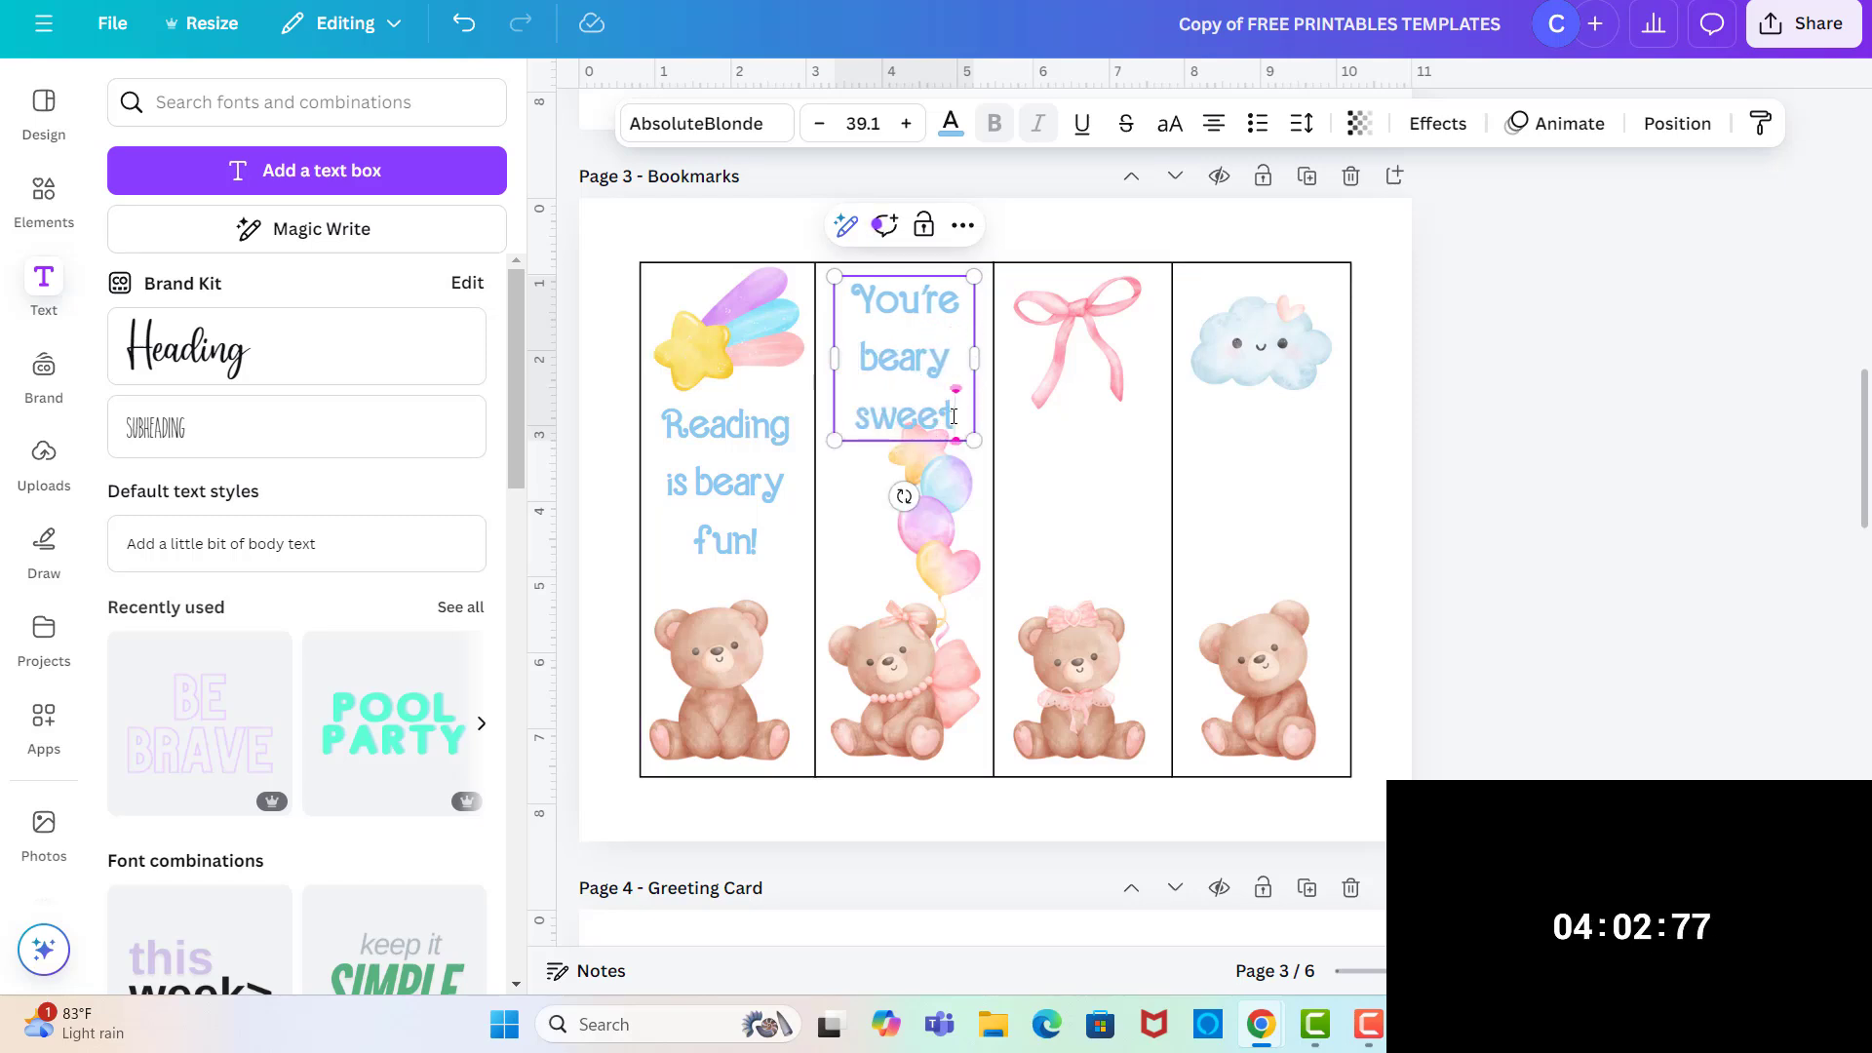
{"action": "type", "text": "."}
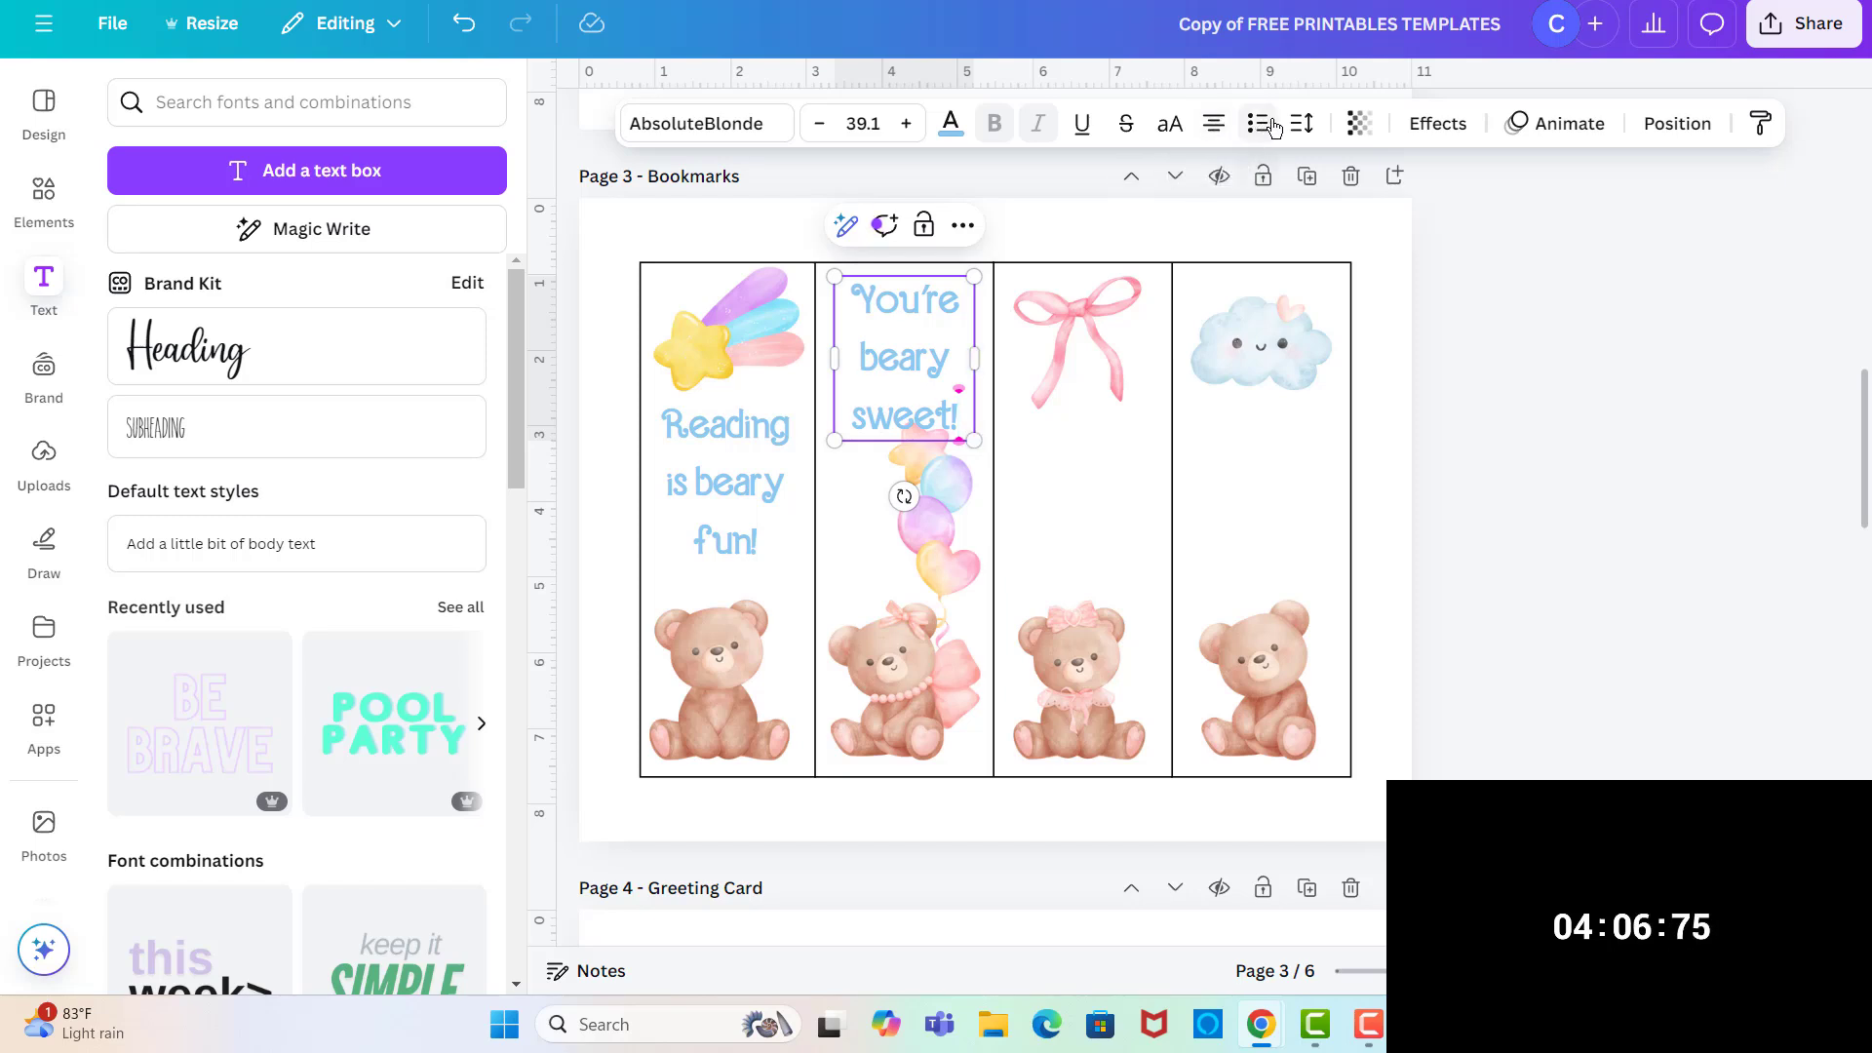
- Tighten the second caption's line spacing to about 1.15
{"action": "left_click", "coordinate": [1304, 124]}
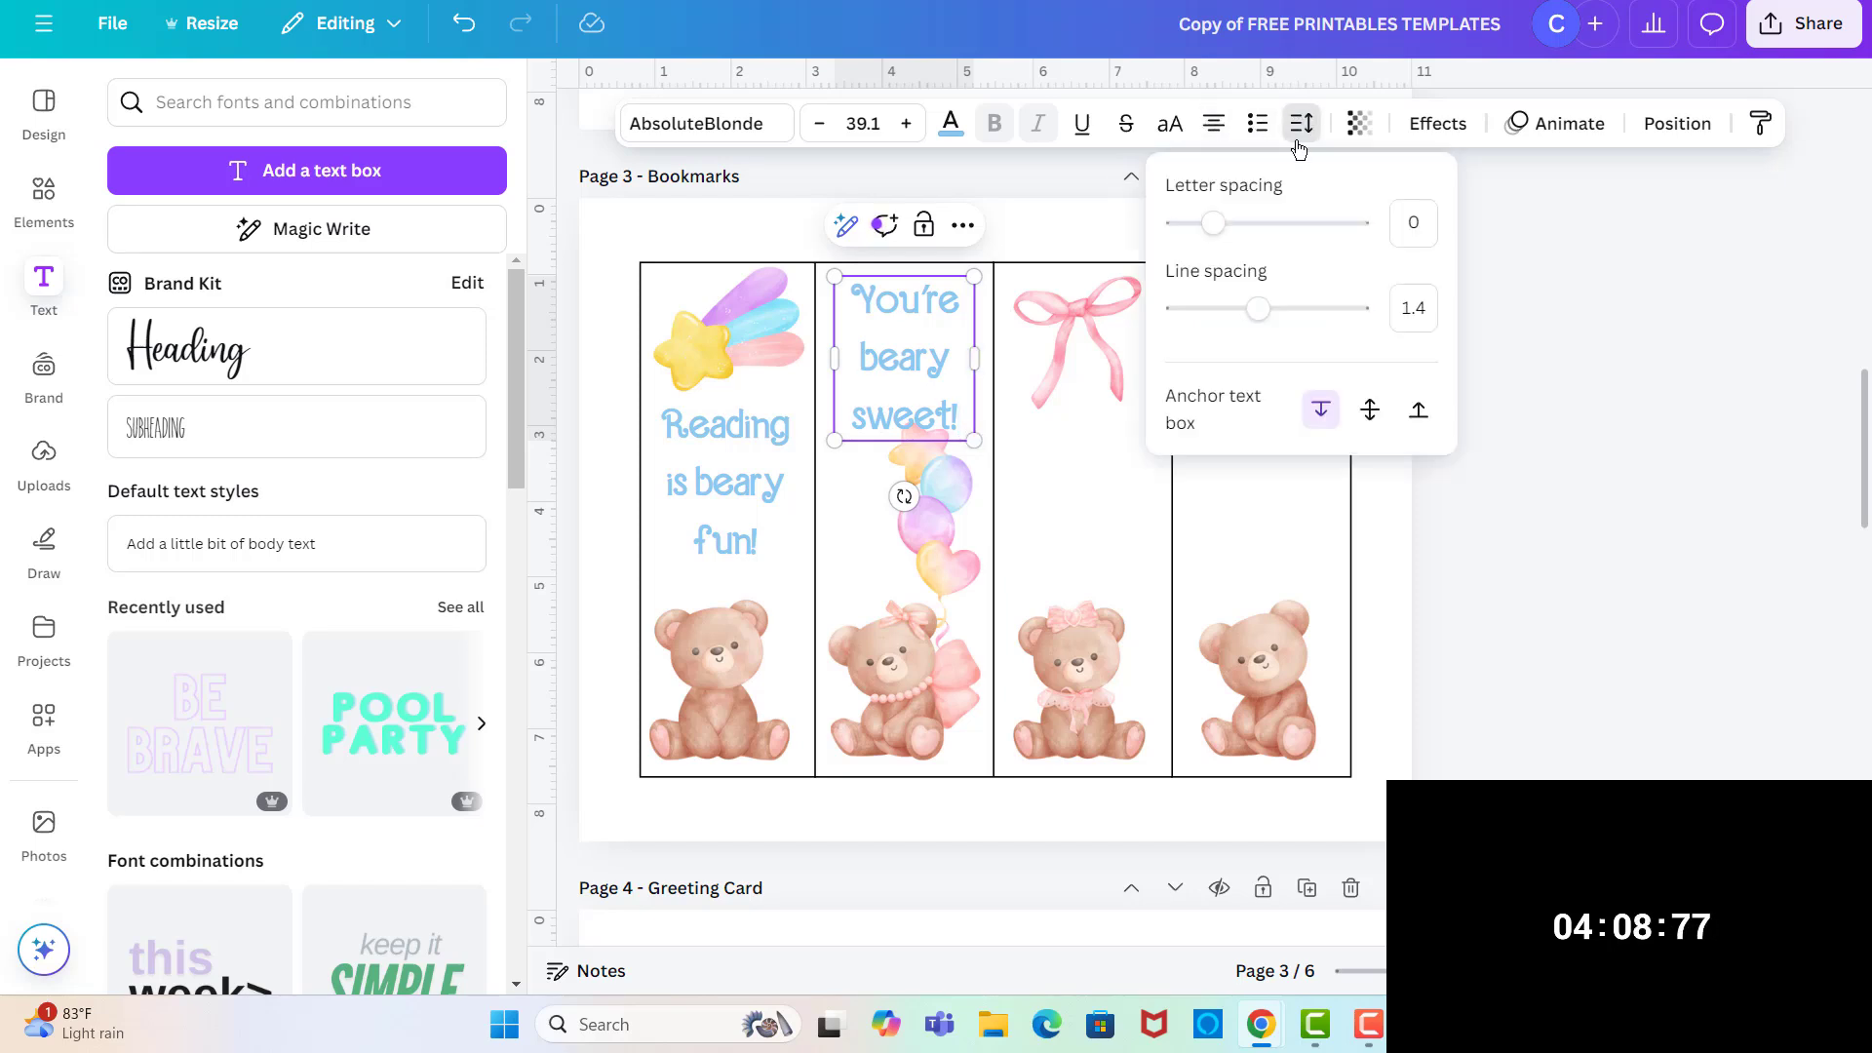
{"action": "left_click_drag", "start_coordinate": [1258, 311], "coordinate": [1238, 319]}
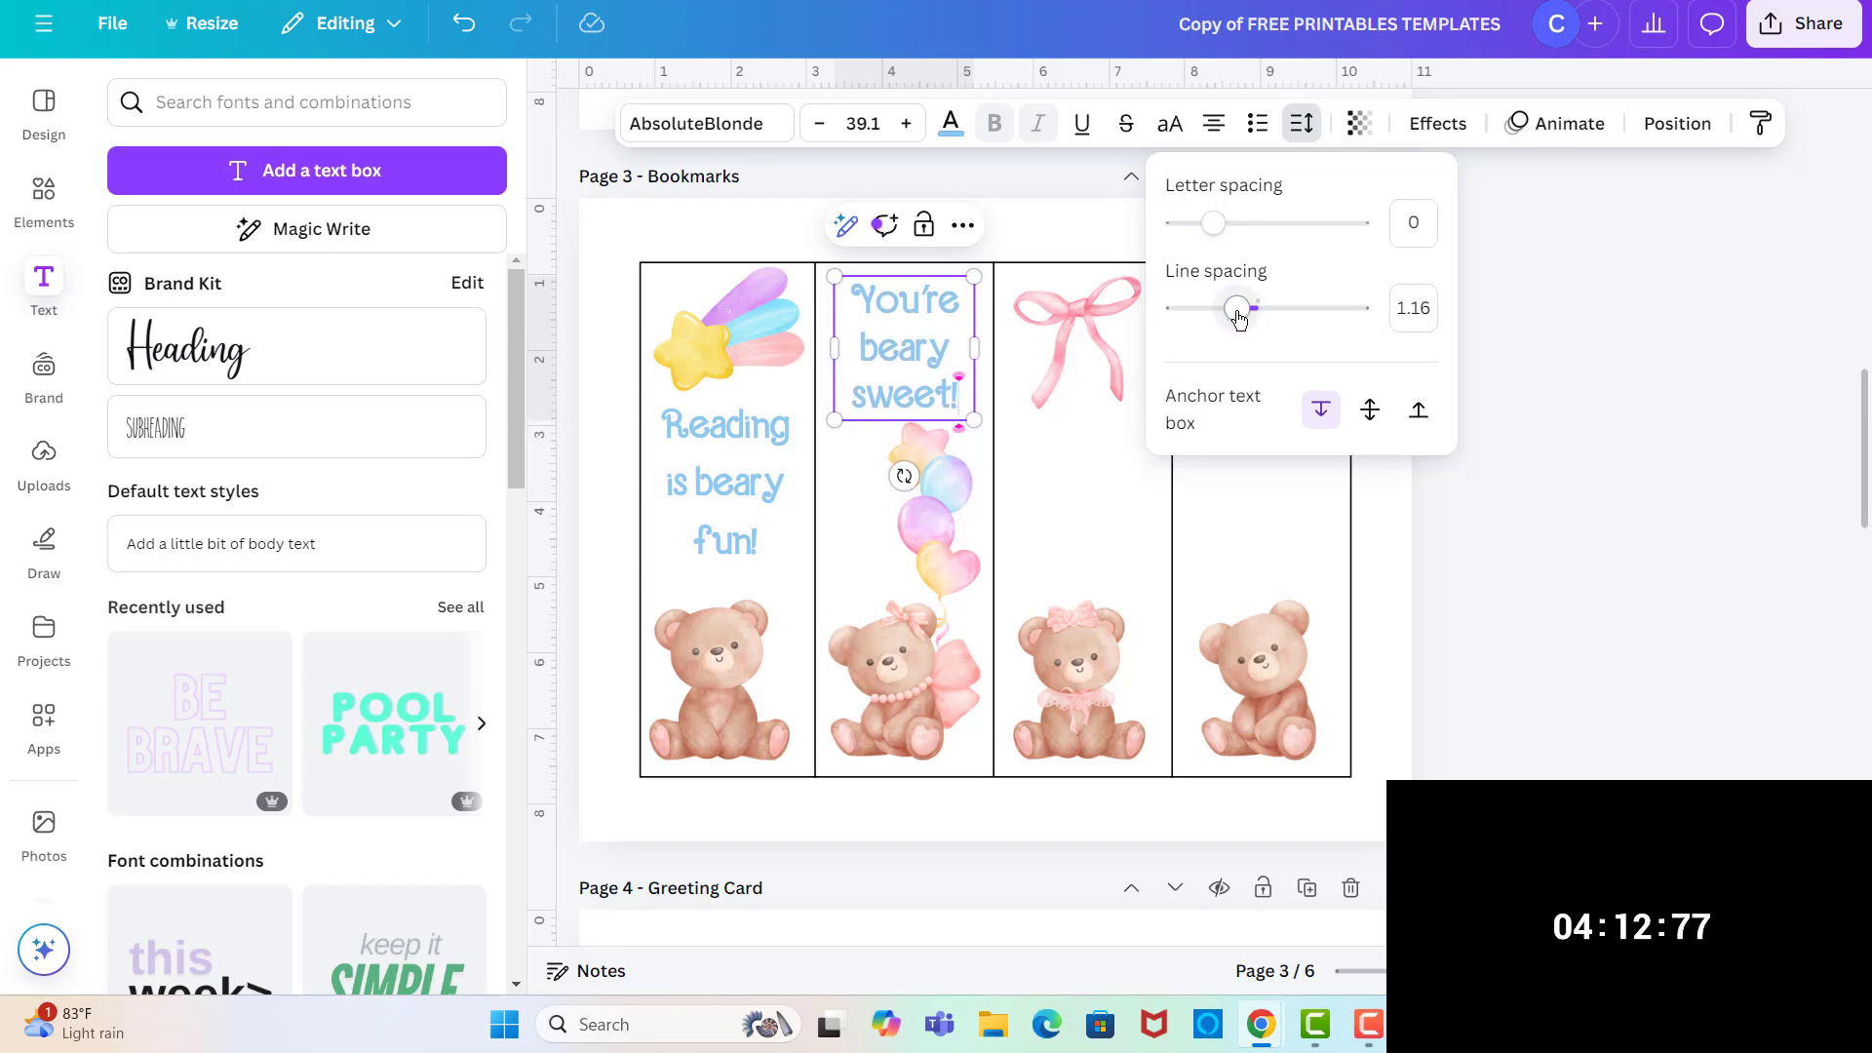
{"action": "left_click", "coordinate": [934, 258]}
- Duplicate the caption into the third bookmark, reading 'I can't bear to stop reading'
{"action": "left_click", "coordinate": [942, 346]}
{"action": "left_click", "coordinate": [919, 222]}
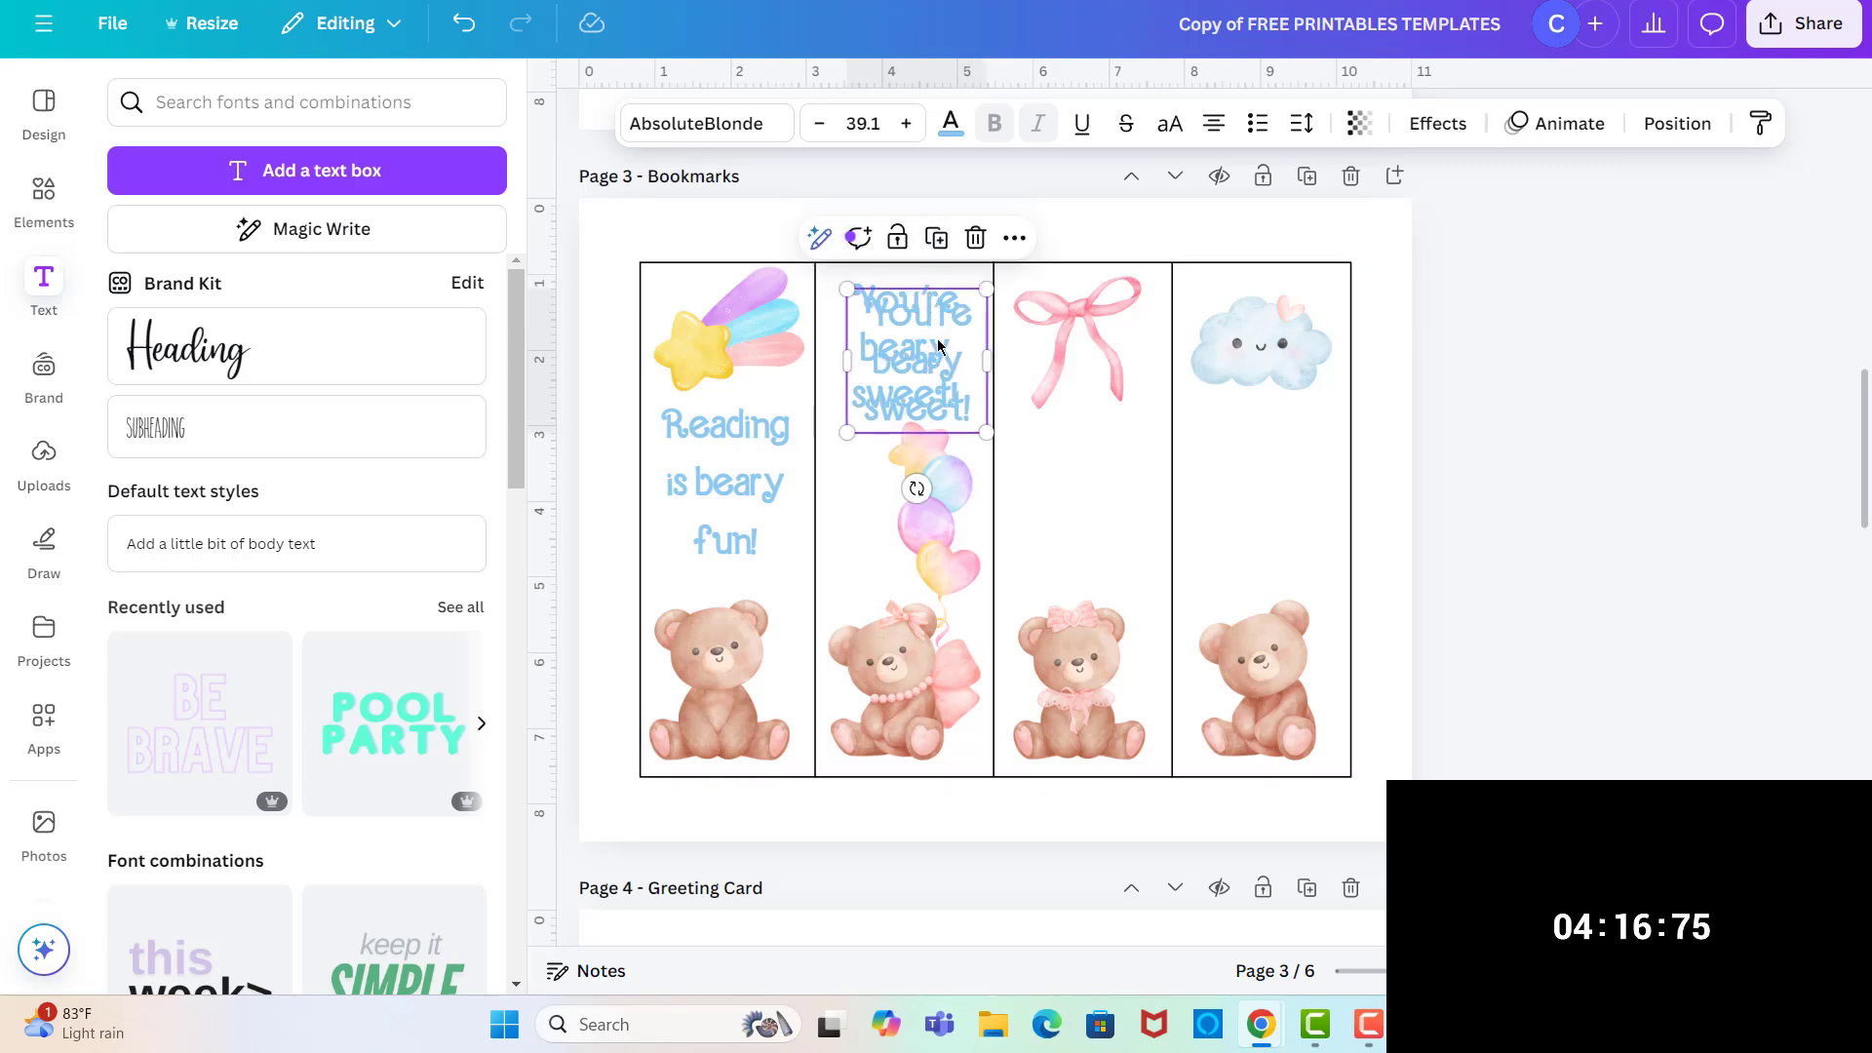
{"action": "left_click_drag", "start_coordinate": [936, 338], "coordinate": [1098, 480]}
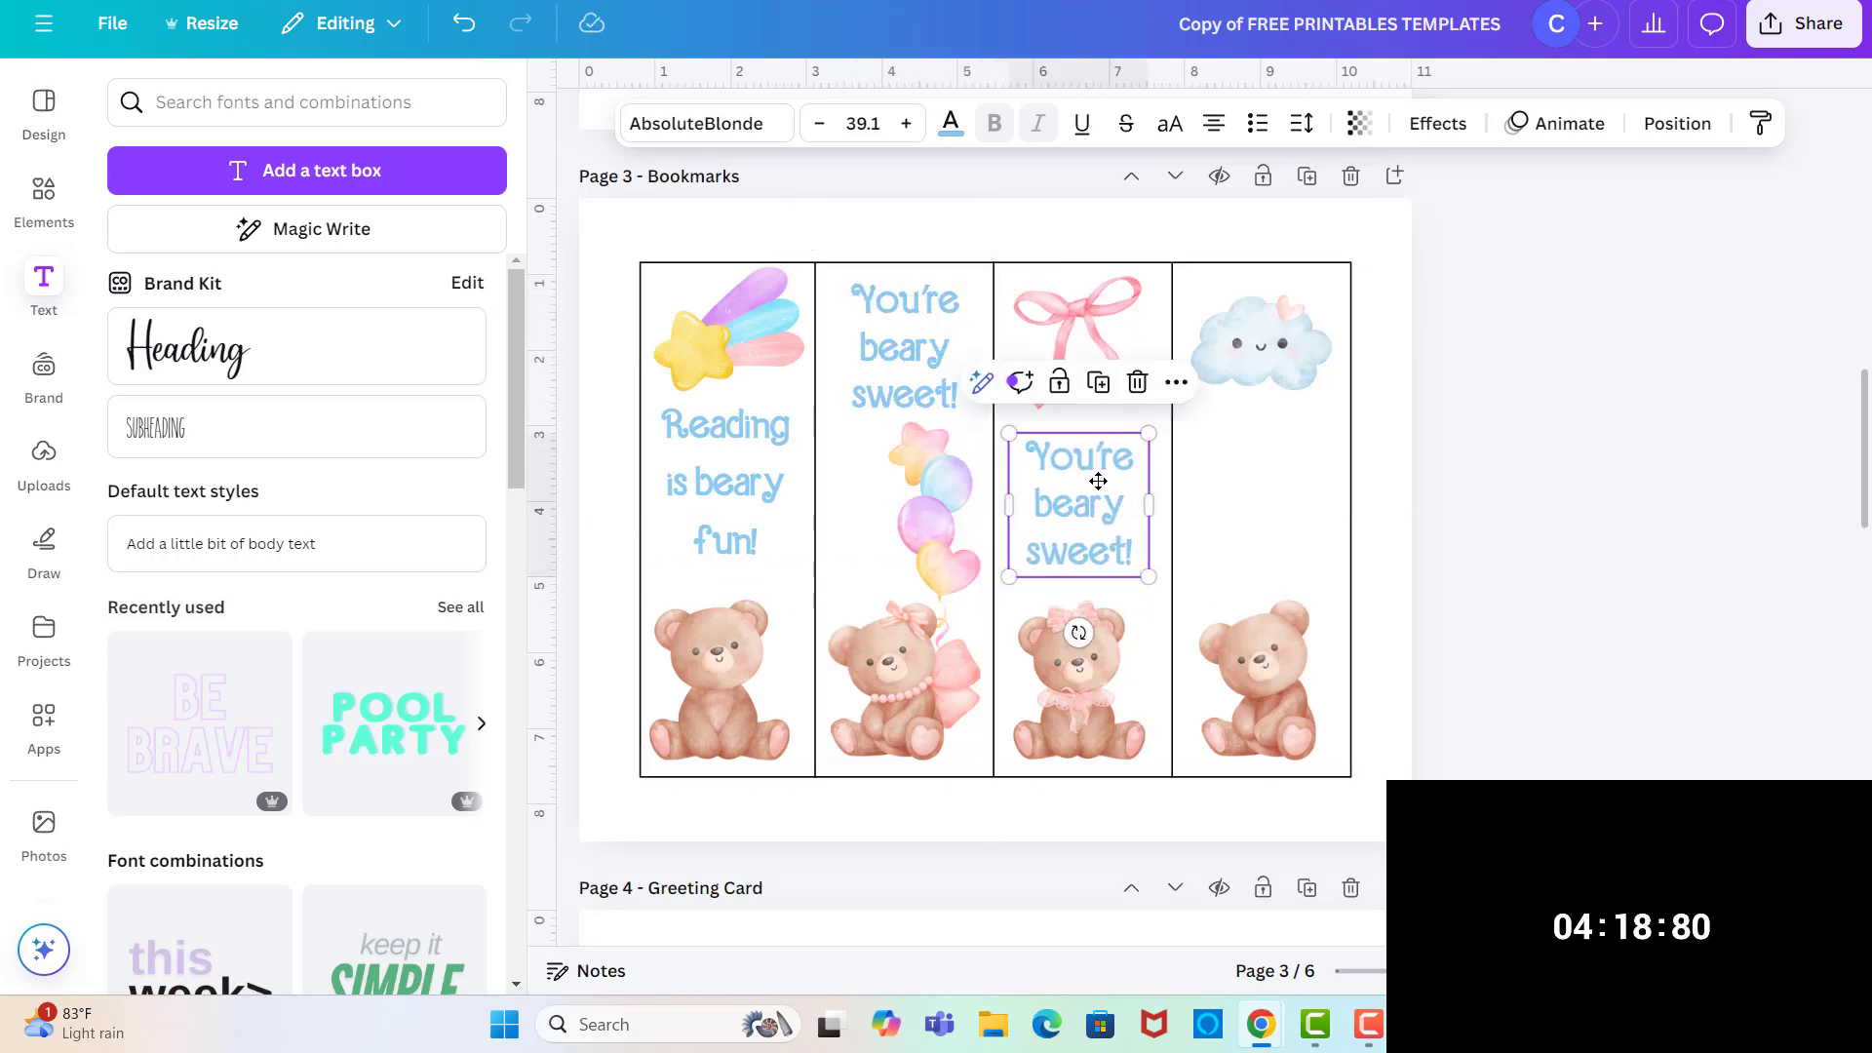
{"action": "double_click", "coordinate": [1141, 555]}
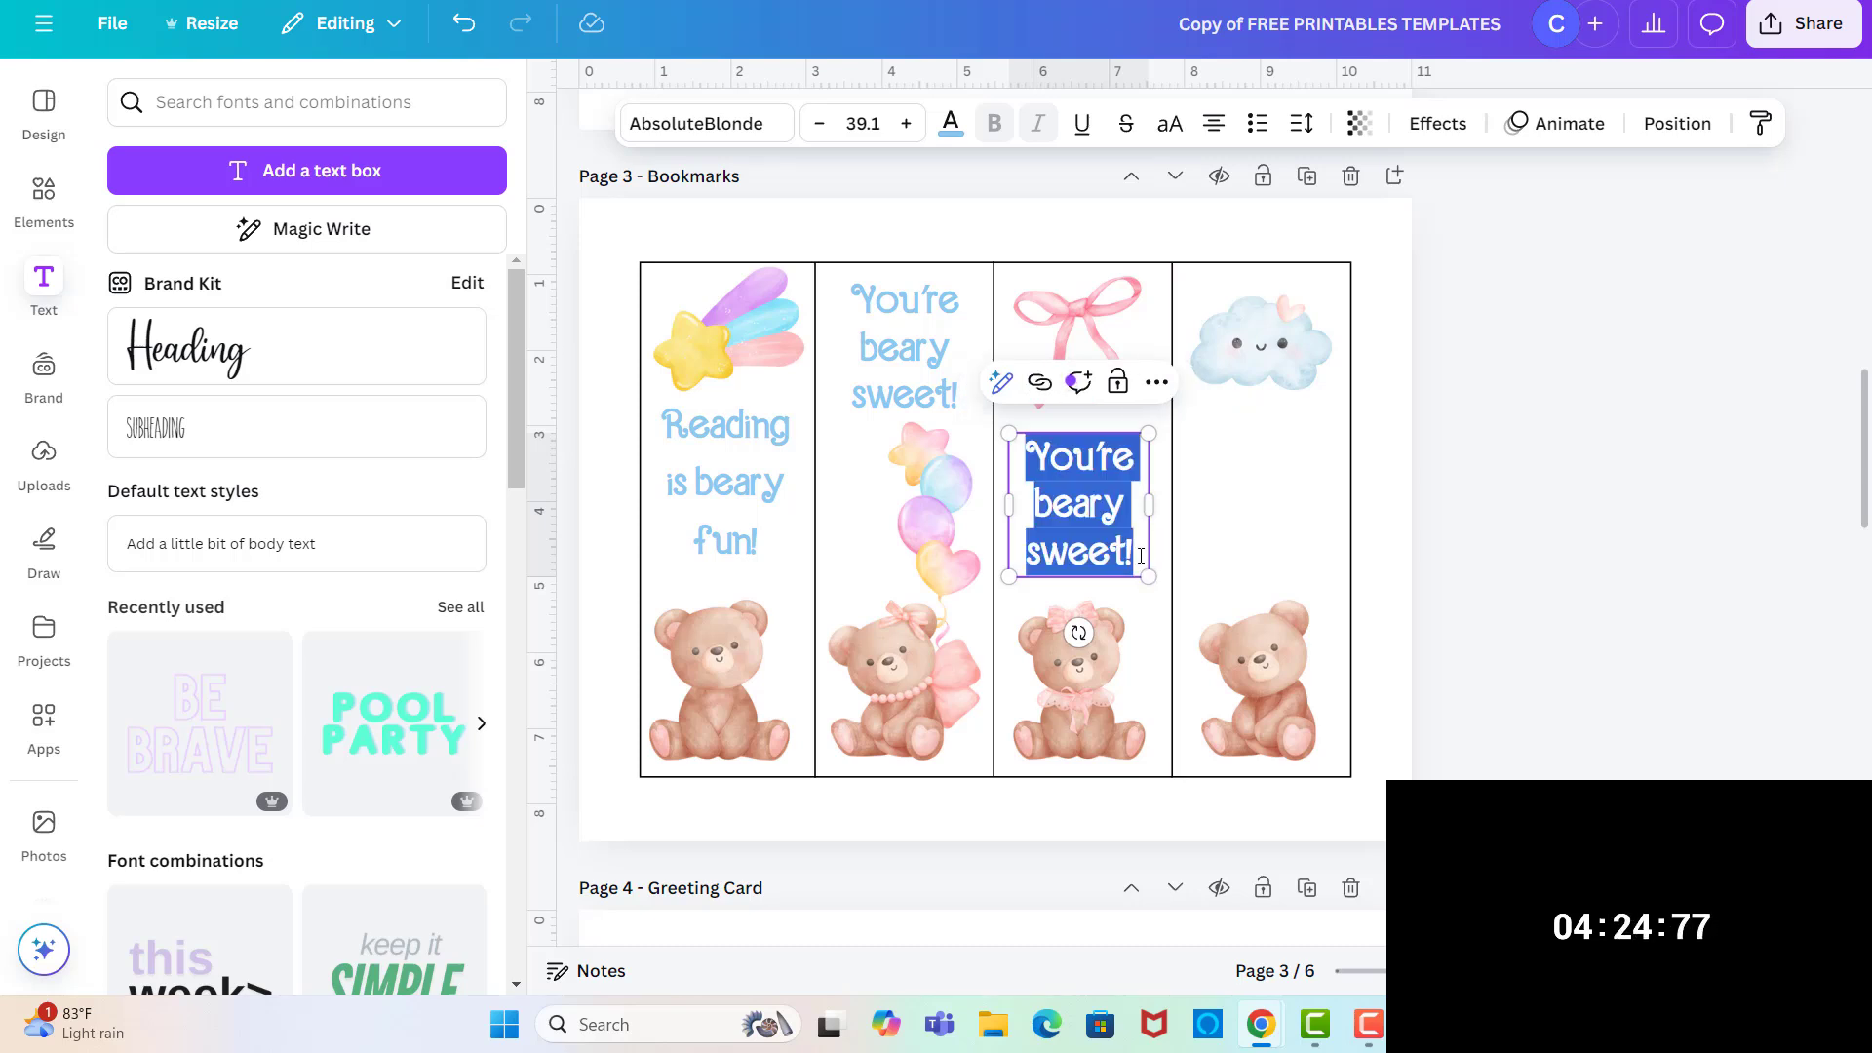
{"action": "type", "text": "I can't"}
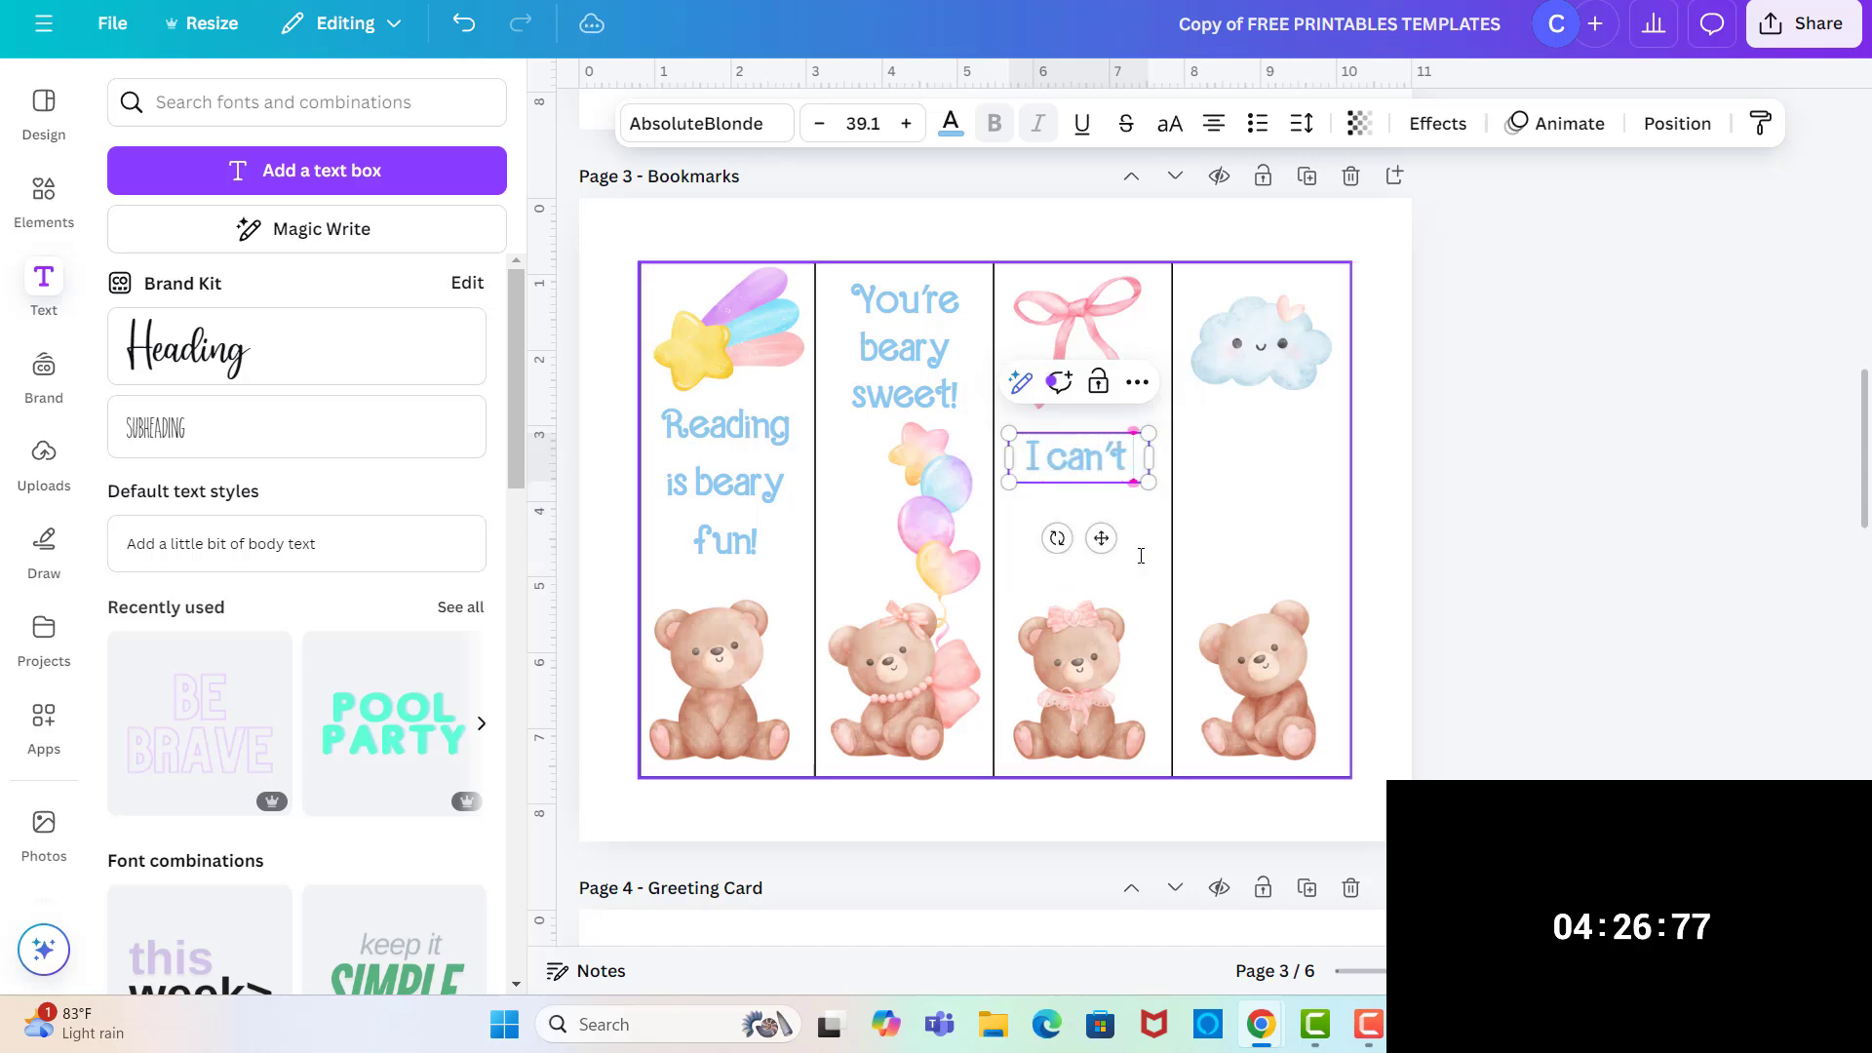
{"action": "type", "text": " bear to sto"}
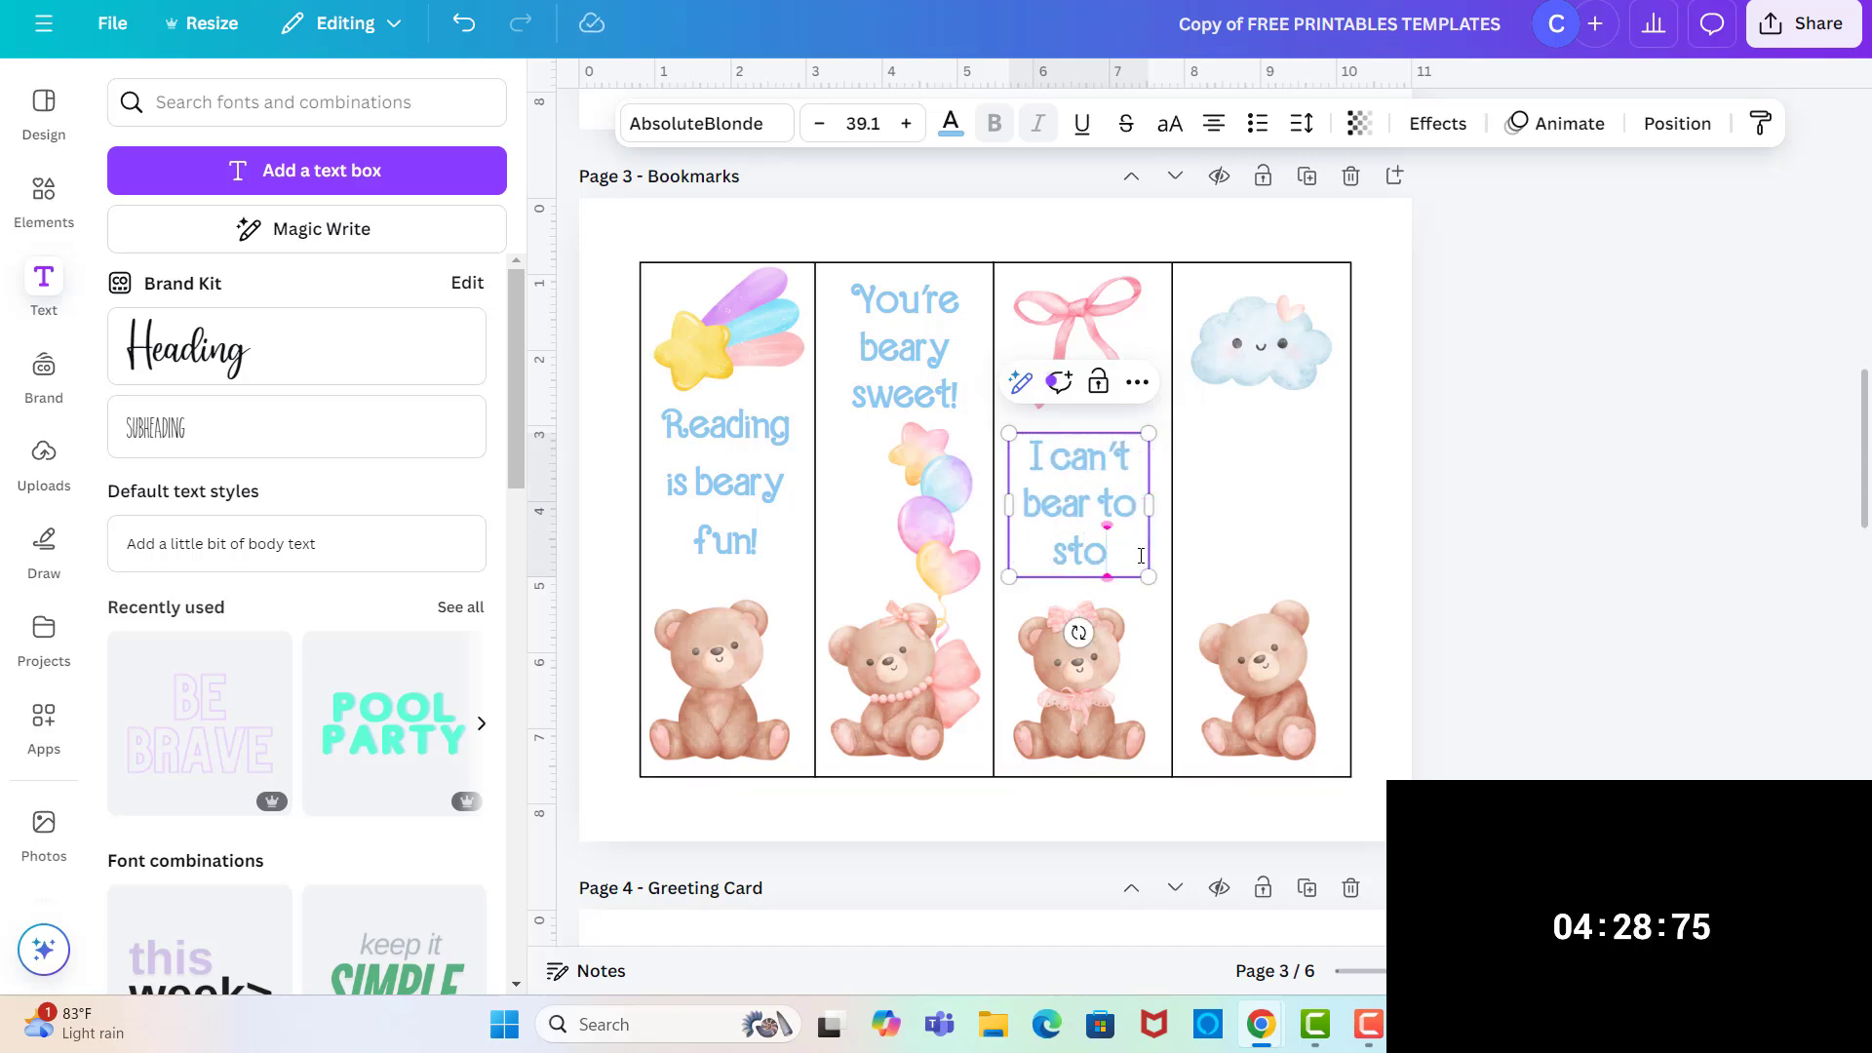
{"action": "type", "text": "p reading"}
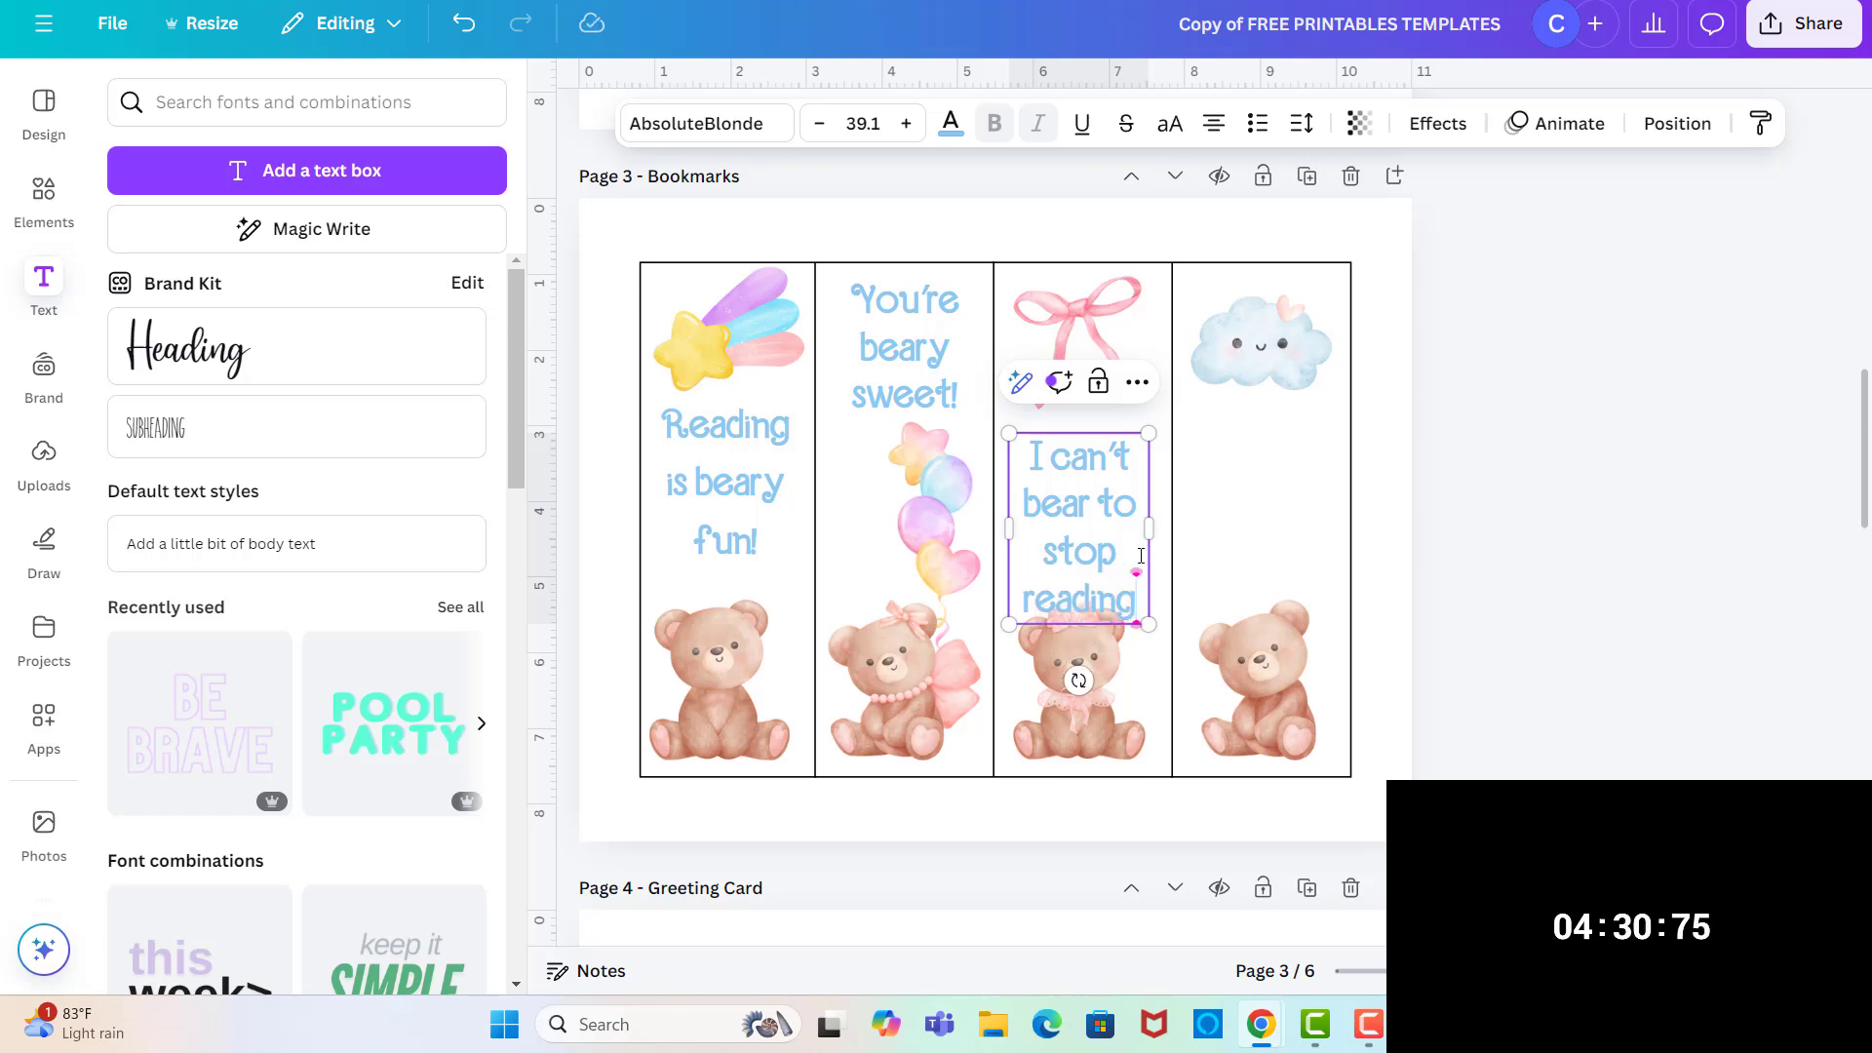
{"action": "left_click", "coordinate": [1245, 525]}
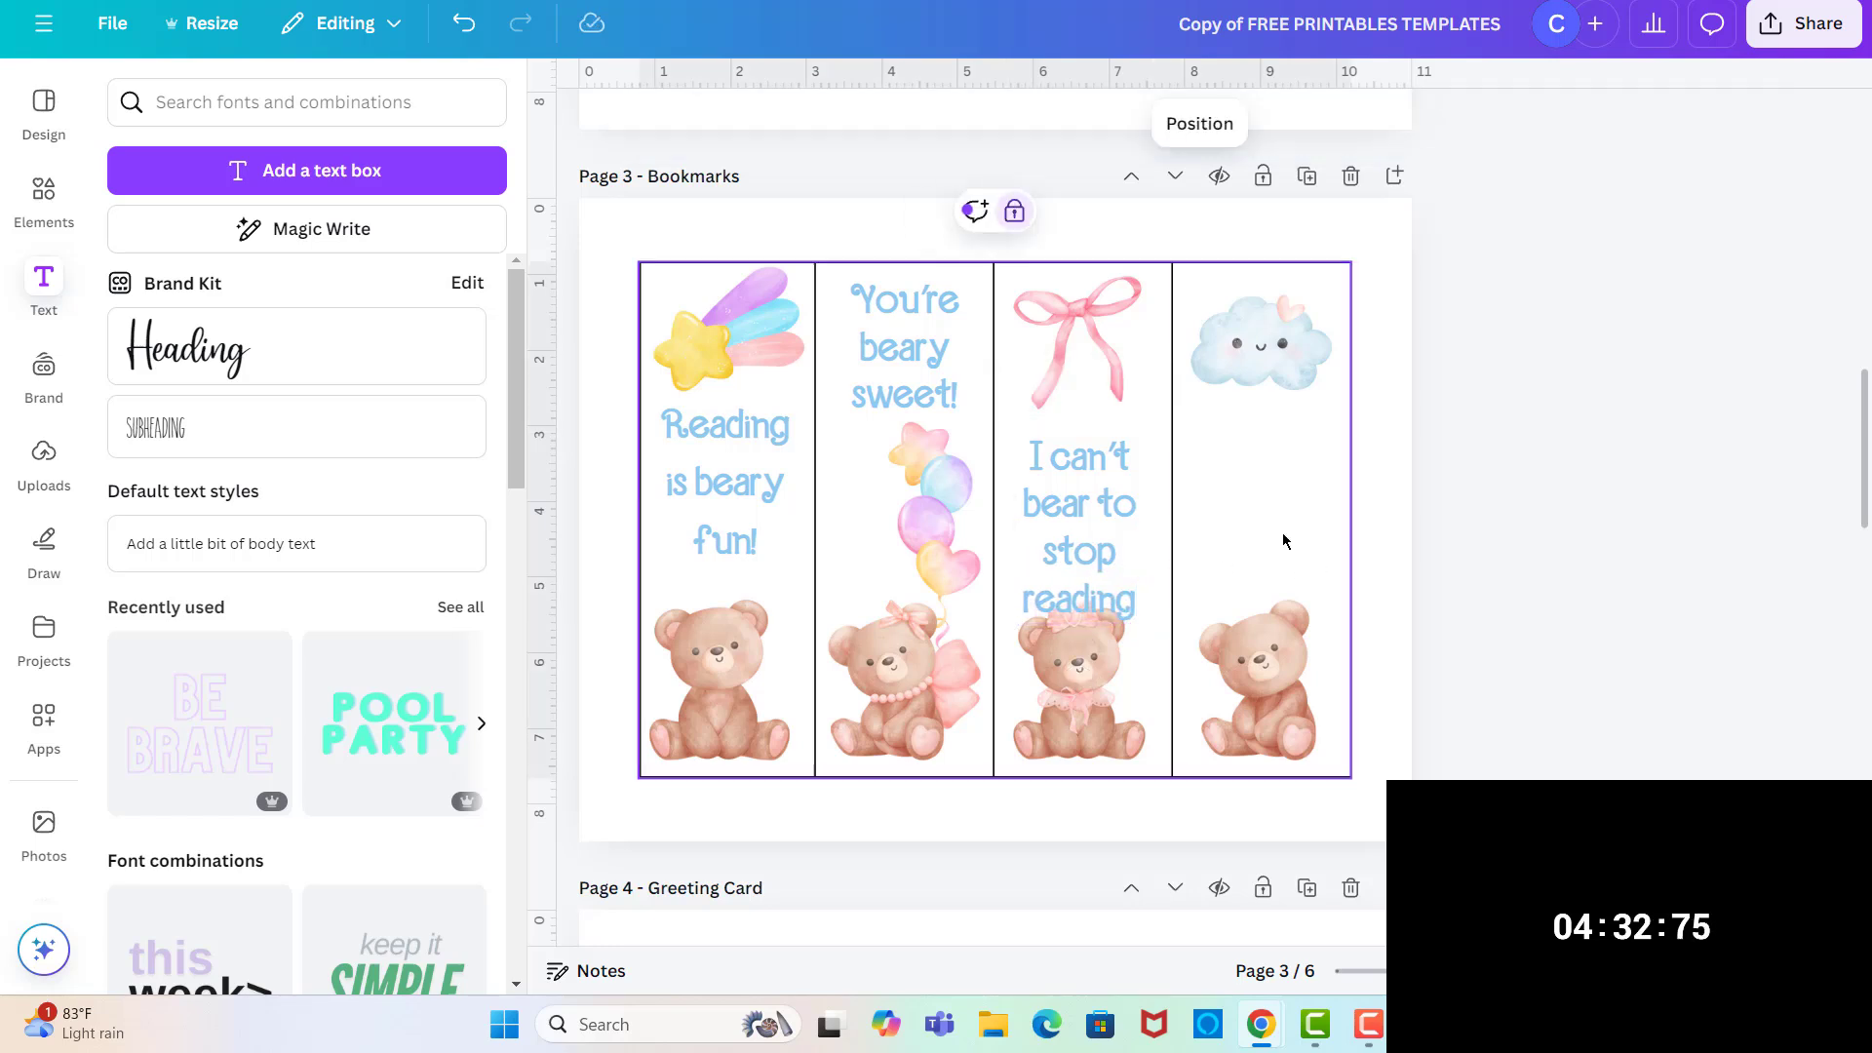
{"action": "left_click_drag", "start_coordinate": [1099, 537], "coordinate": [1090, 493]}
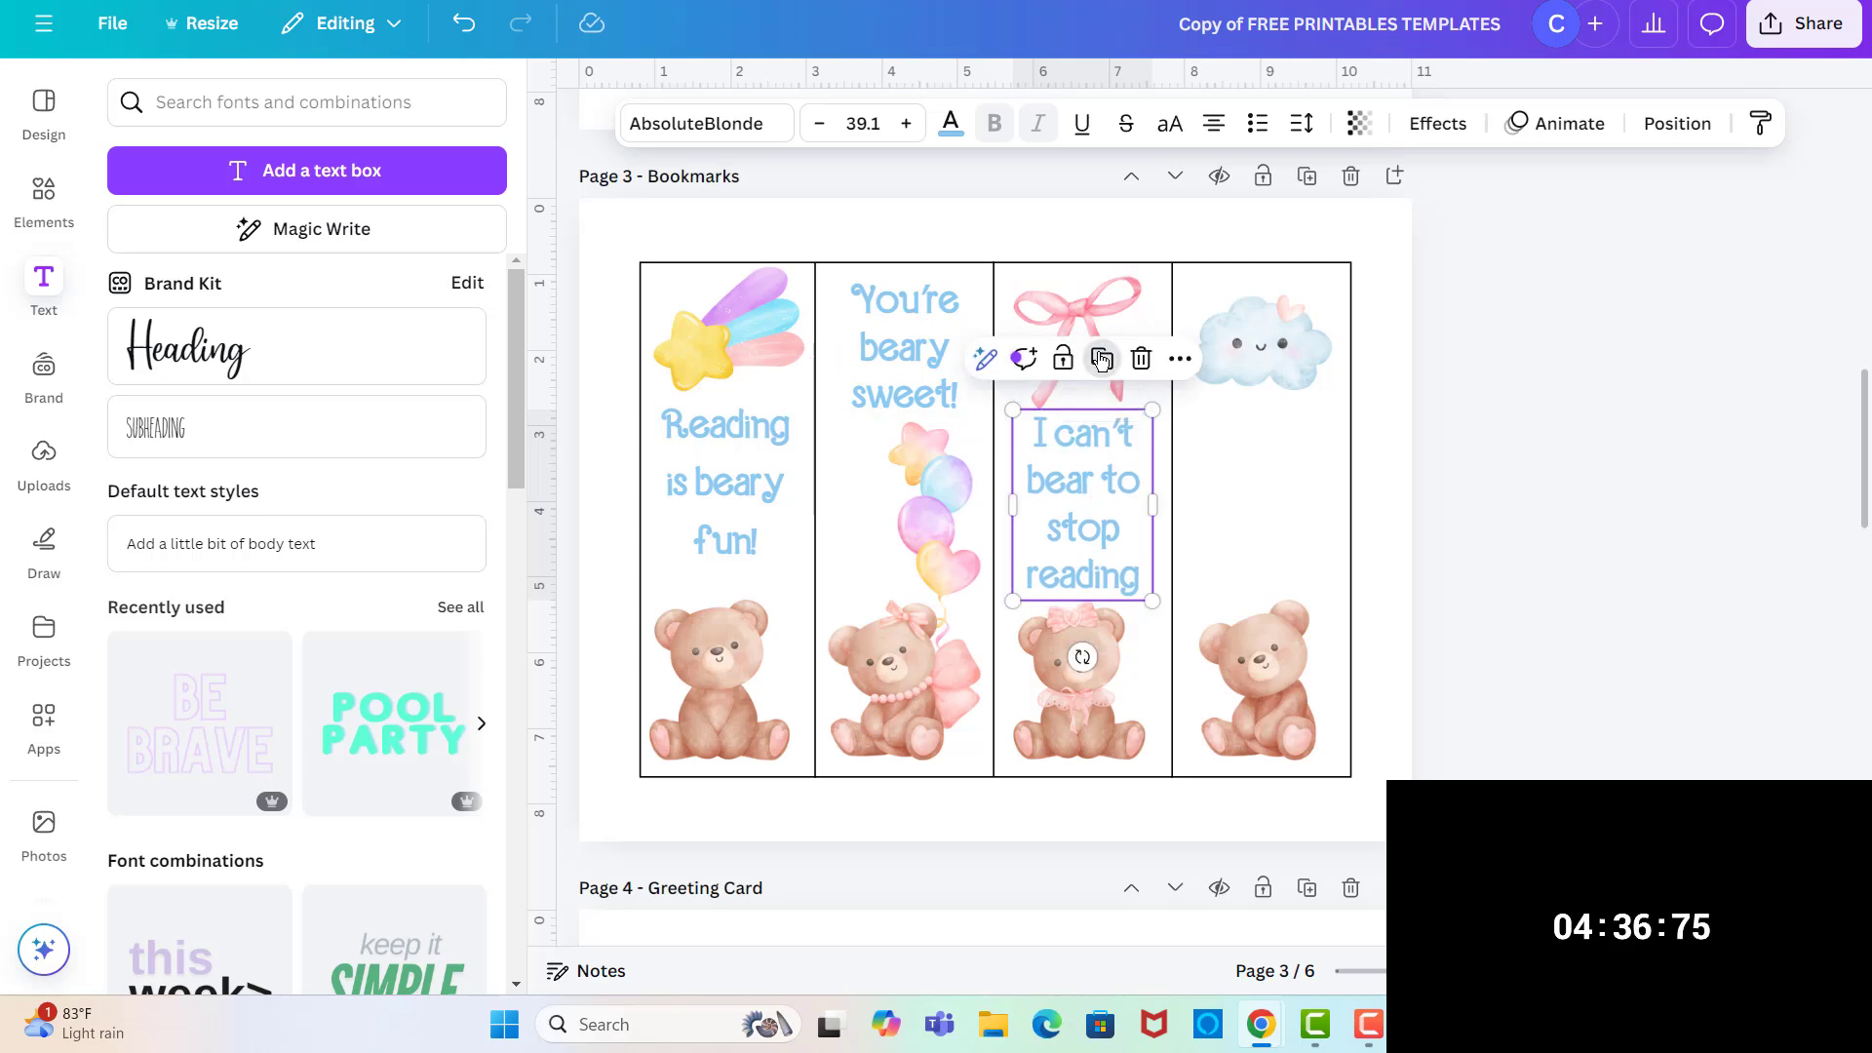
- Copy the 'I can't bear to stop reading' caption into the fourth bookmark and retype it as 'You're beary cool!'
{"action": "left_click", "coordinate": [1109, 368]}
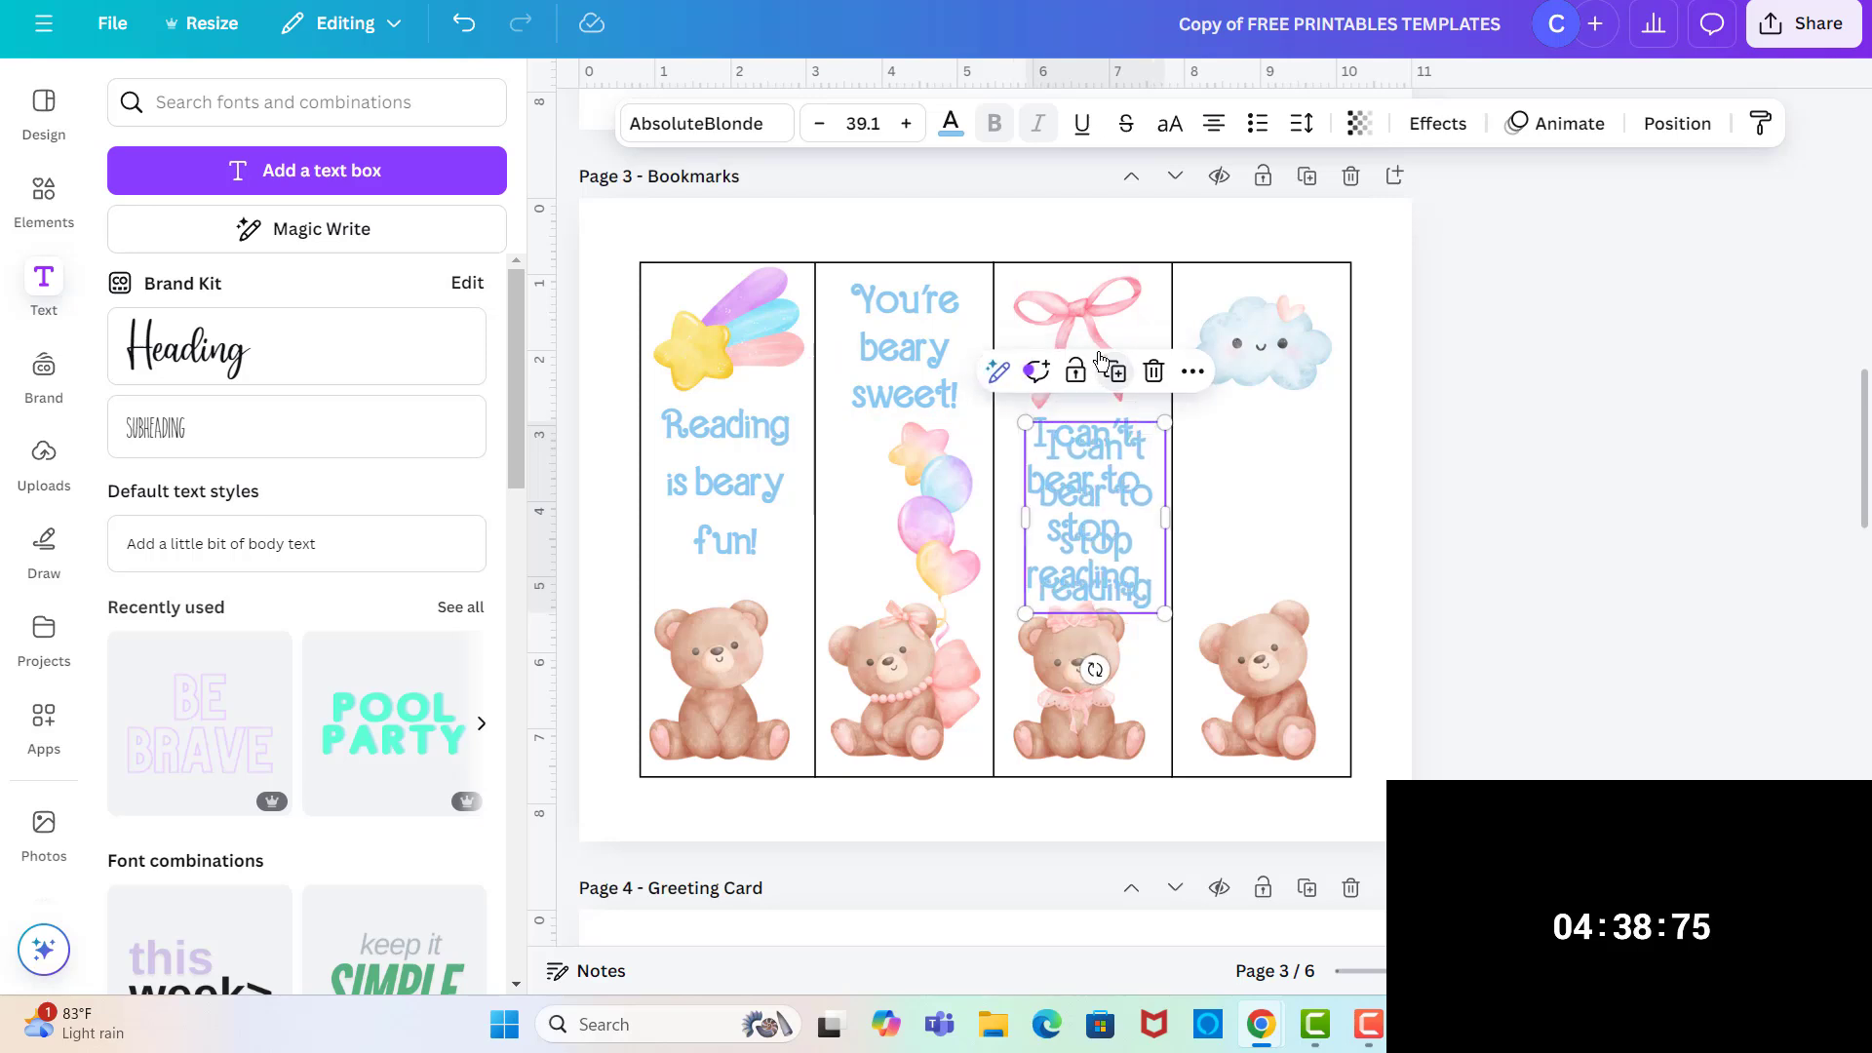
{"action": "left_click_drag", "start_coordinate": [1131, 503], "coordinate": [1280, 475]}
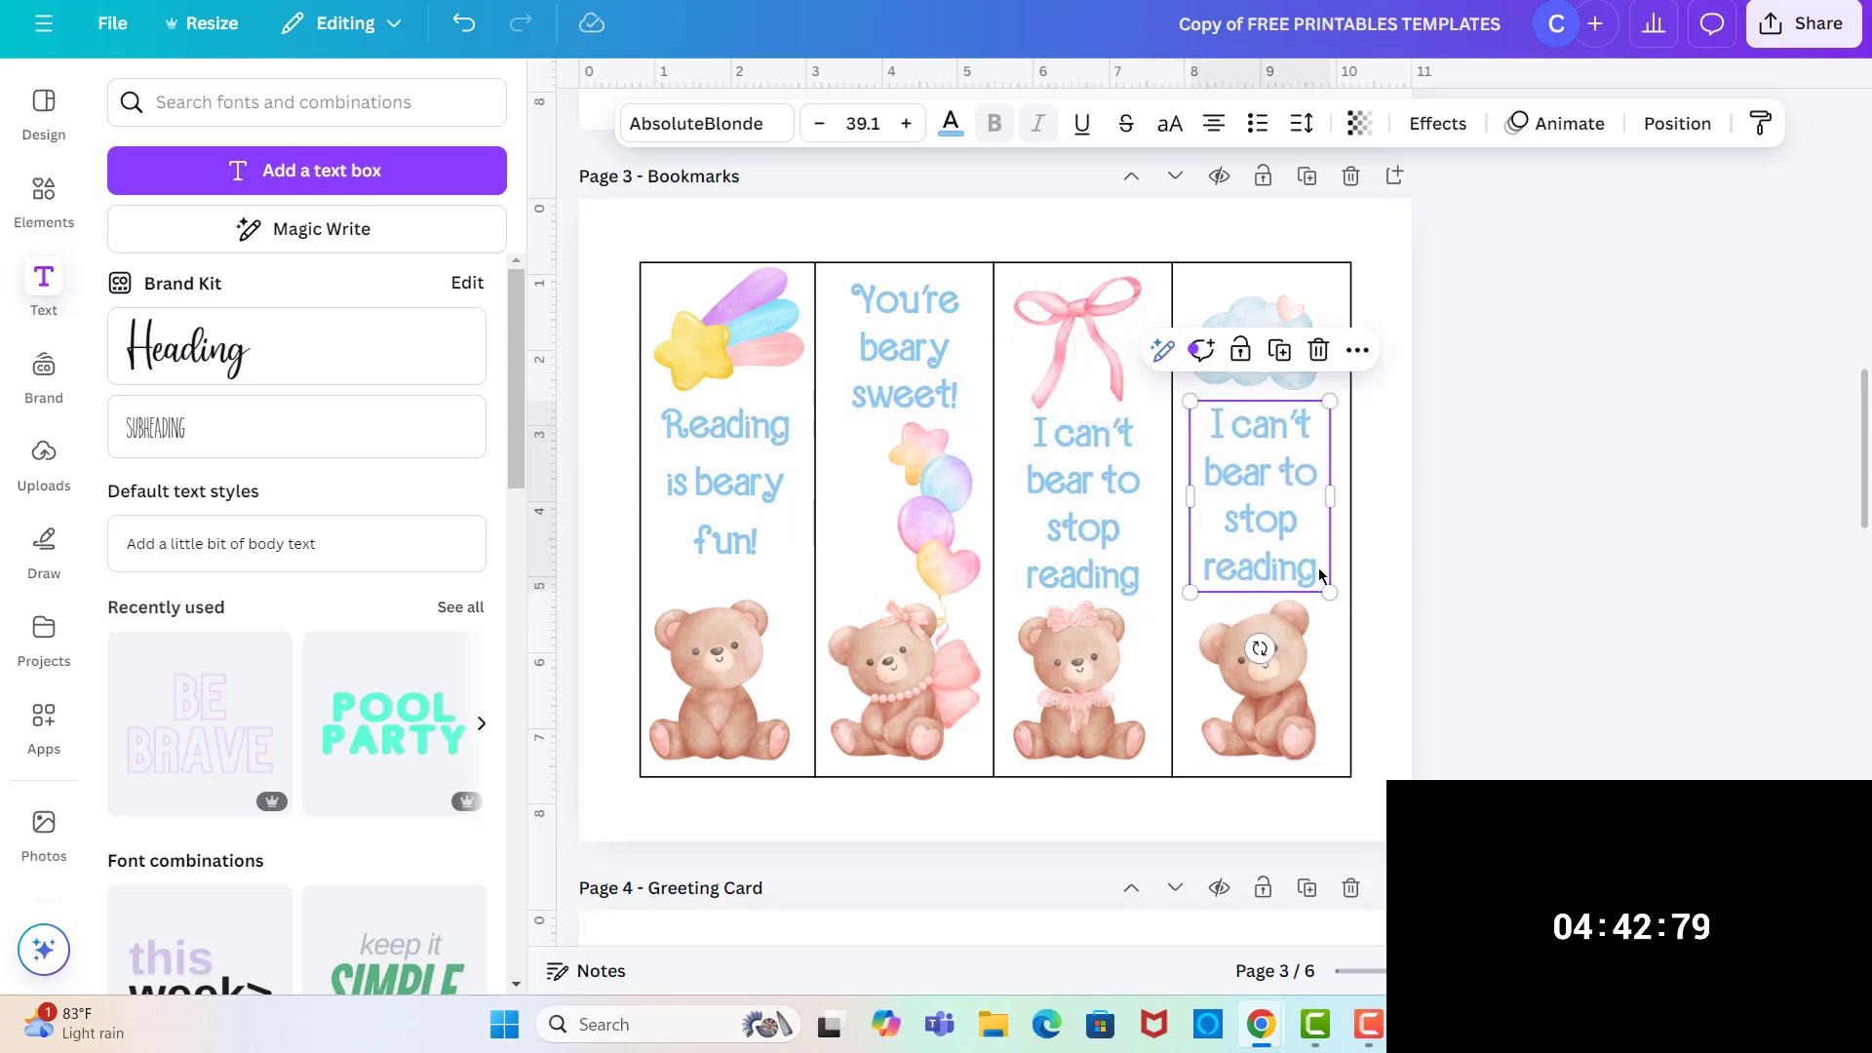
{"action": "double_click", "coordinate": [1319, 569]}
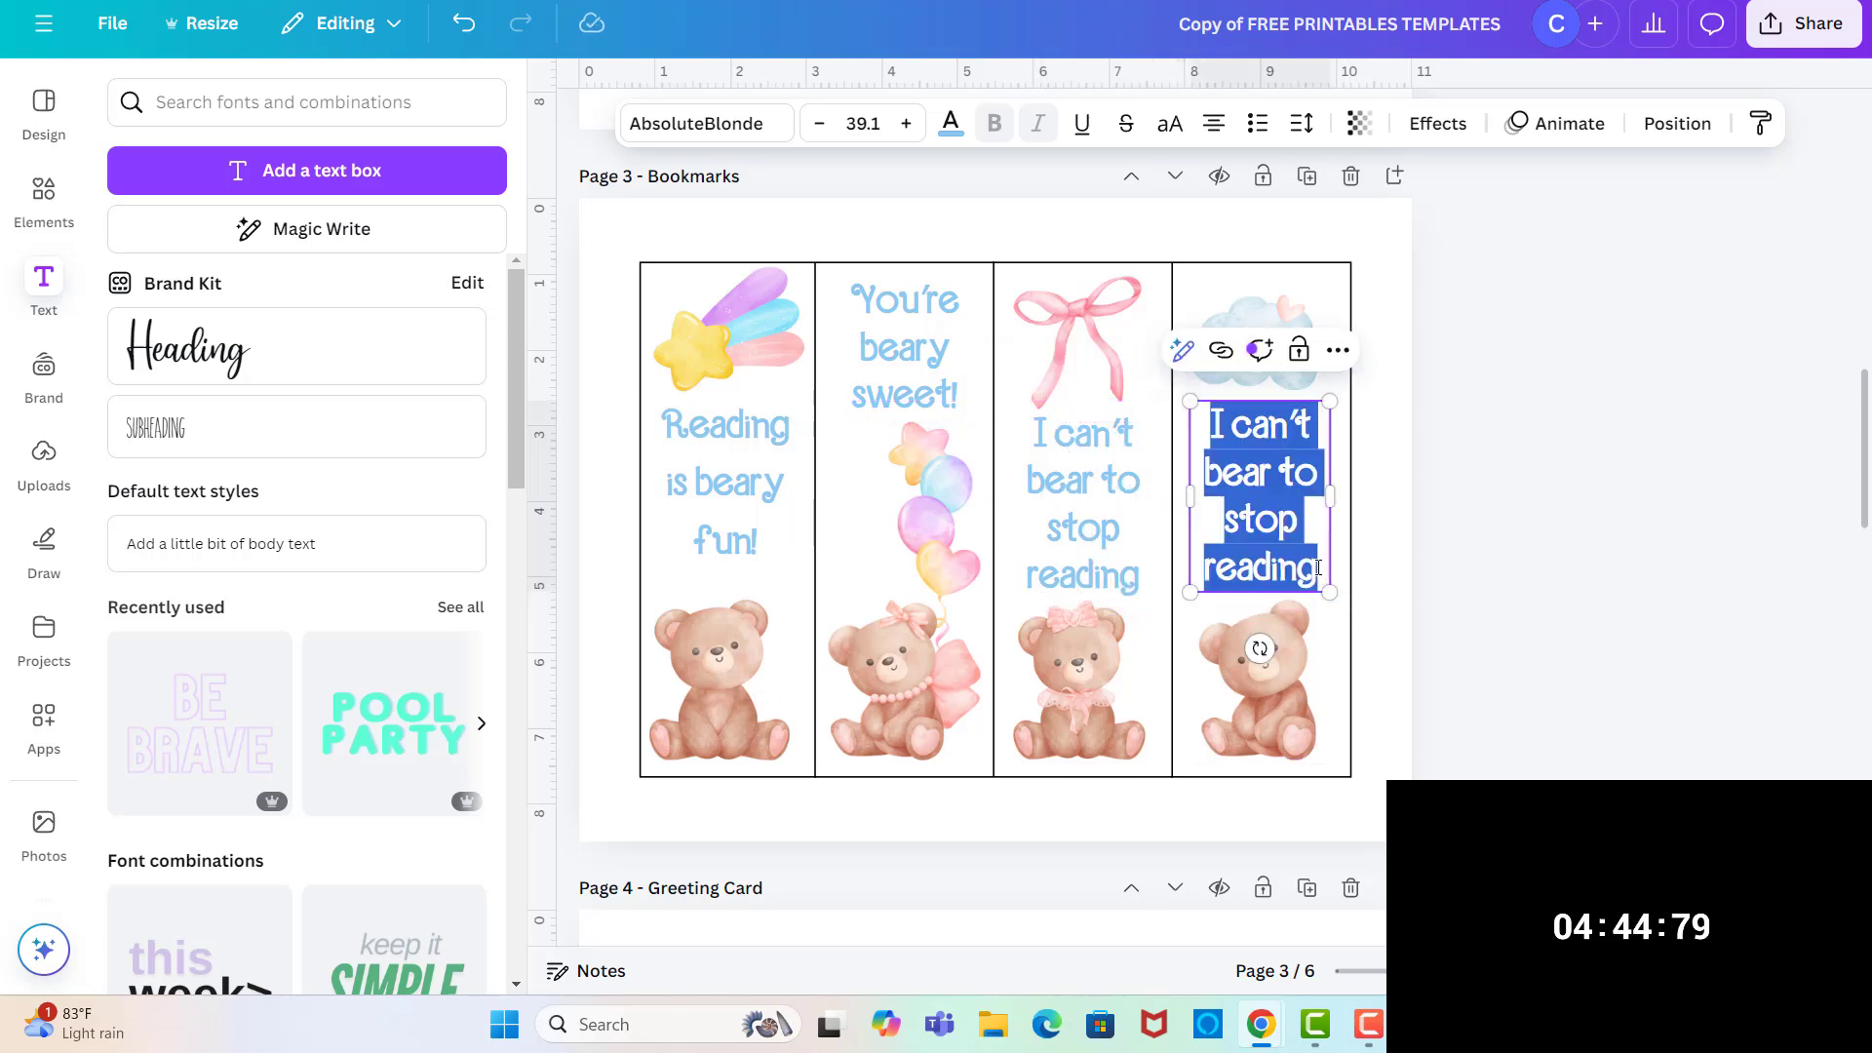
{"action": "key", "text": "BackSpace"}
{"action": "type", "text": "Your"}
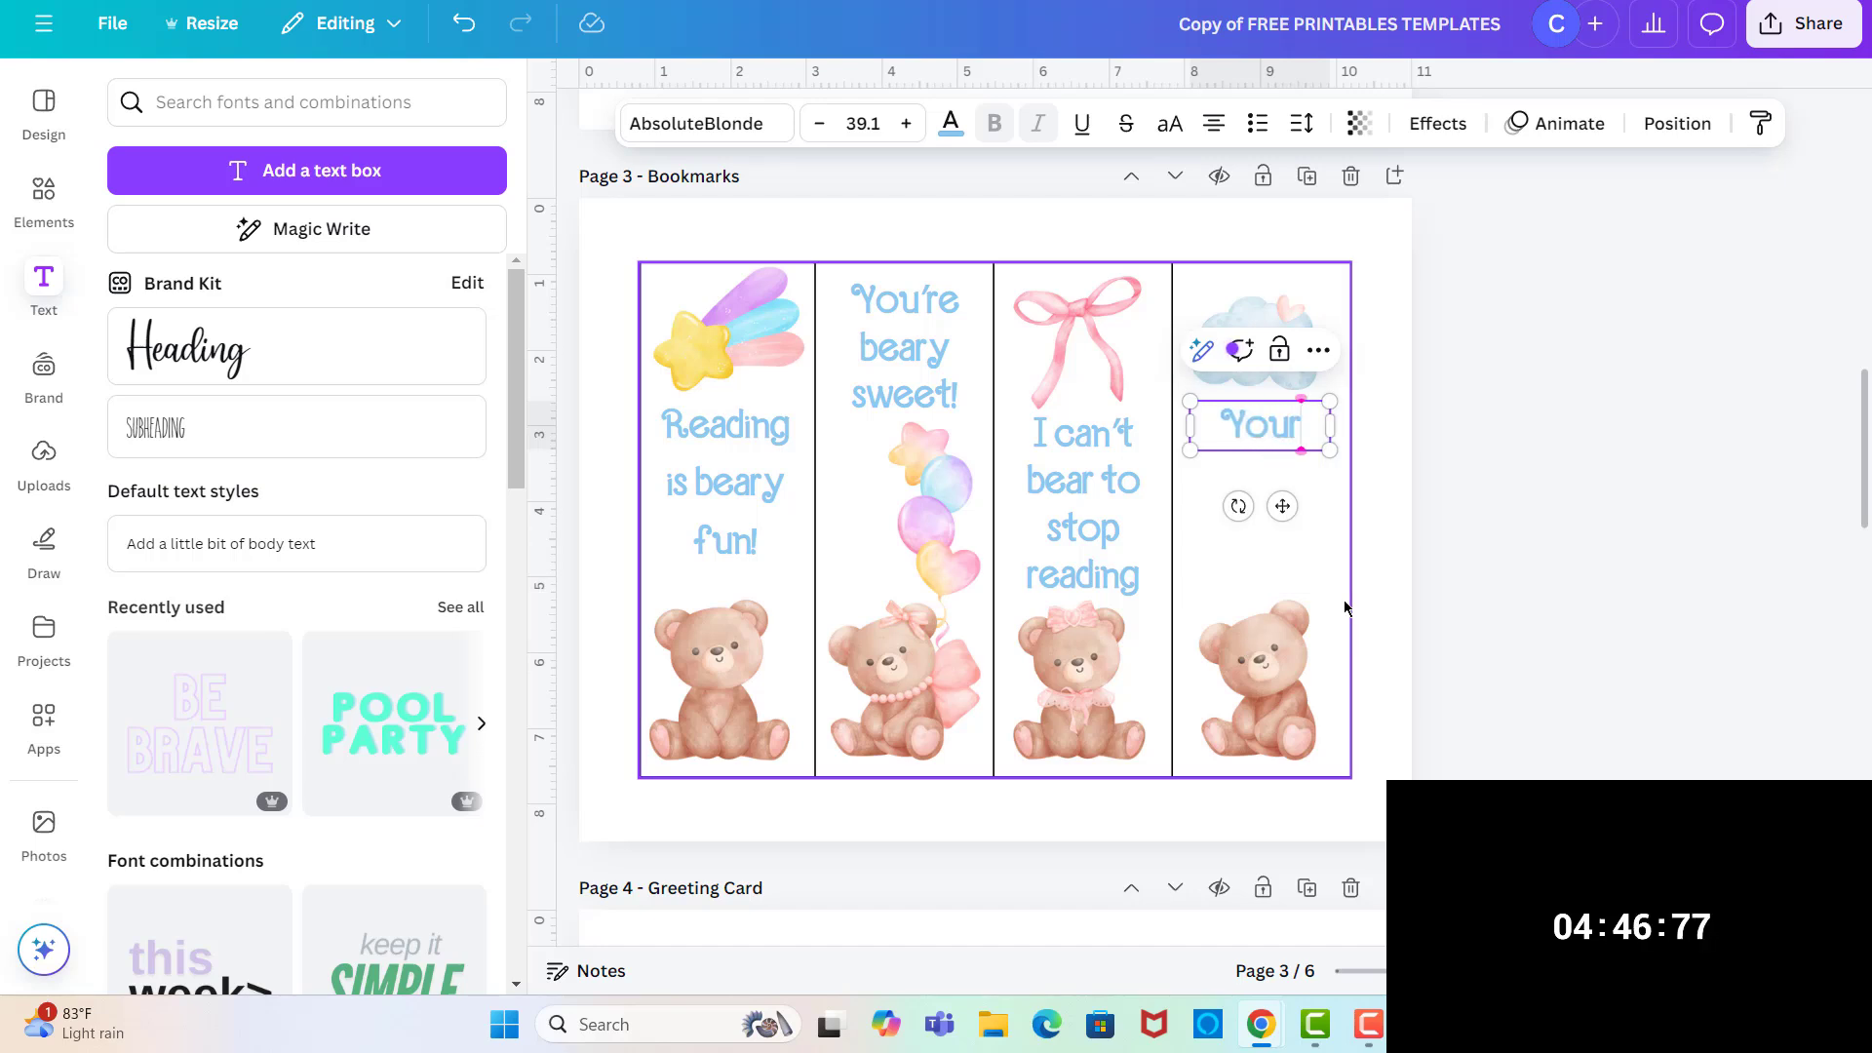
{"action": "key", "text": "BackSpace"}
{"action": "type", "text": "'re bear"}
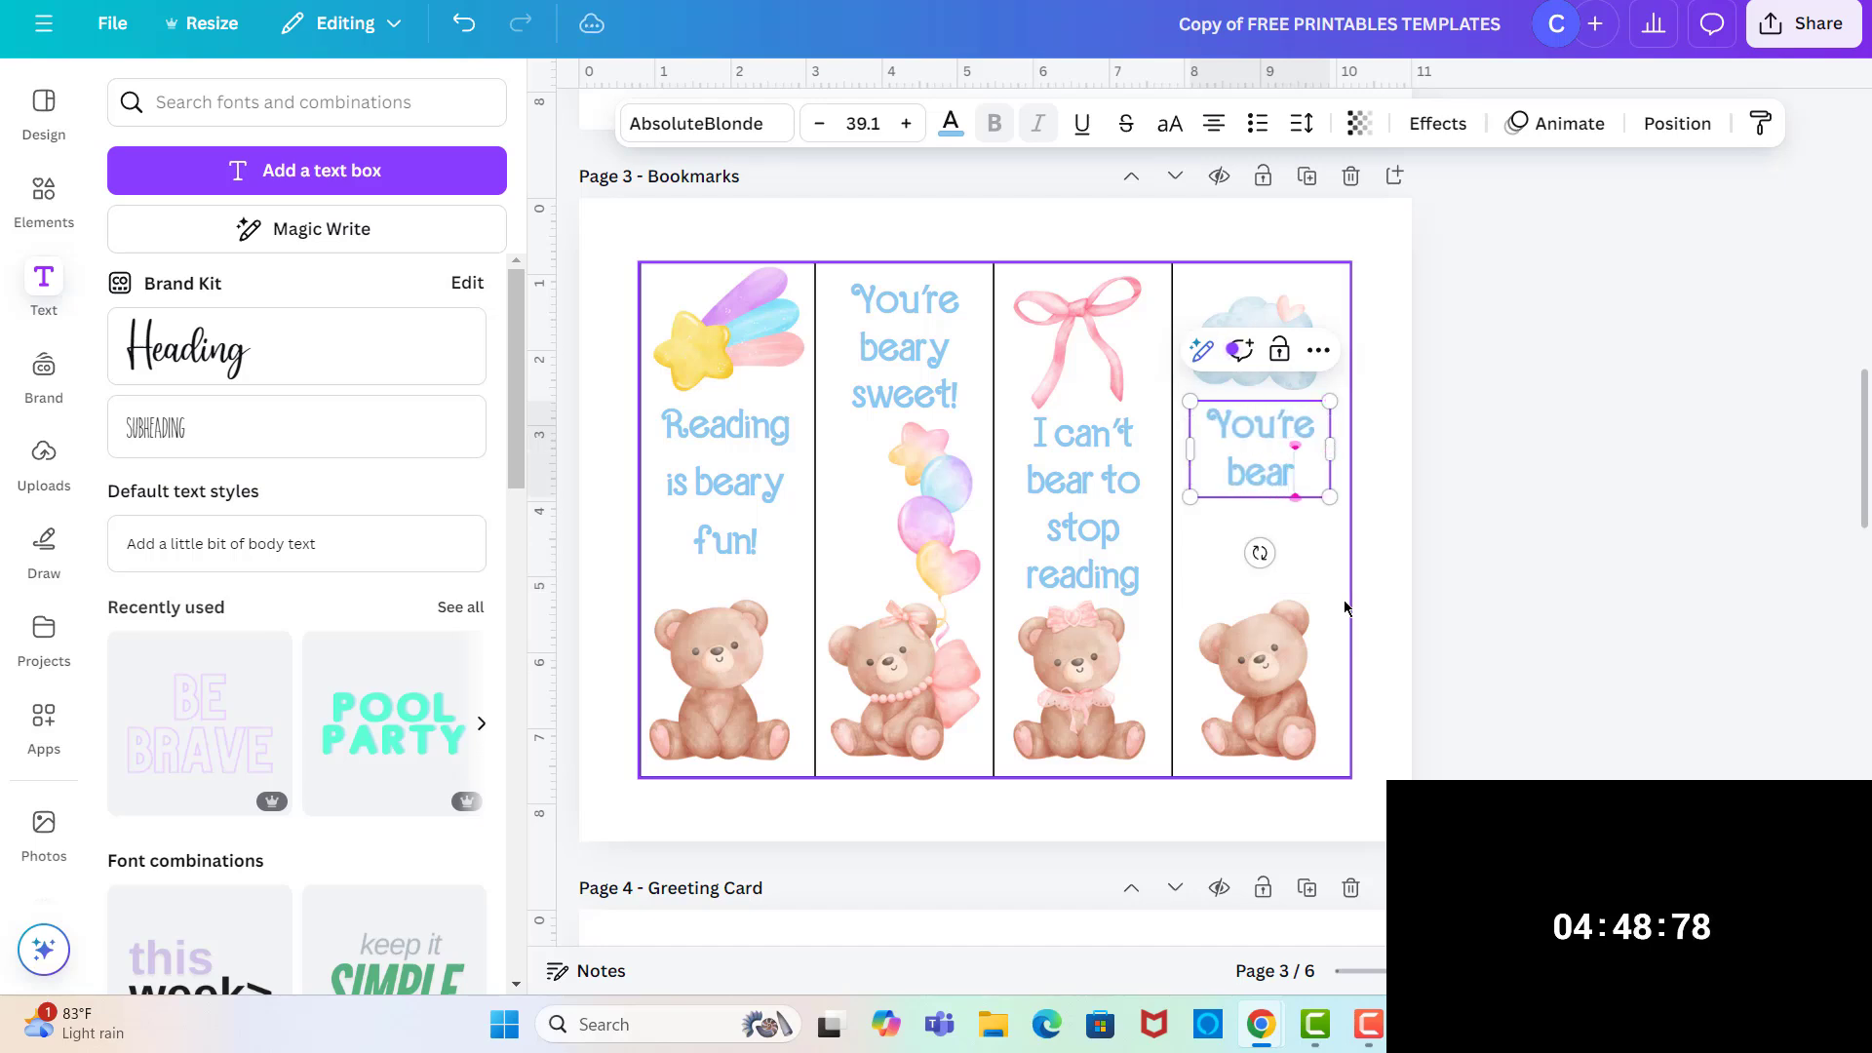
{"action": "type", "text": "y cool"}
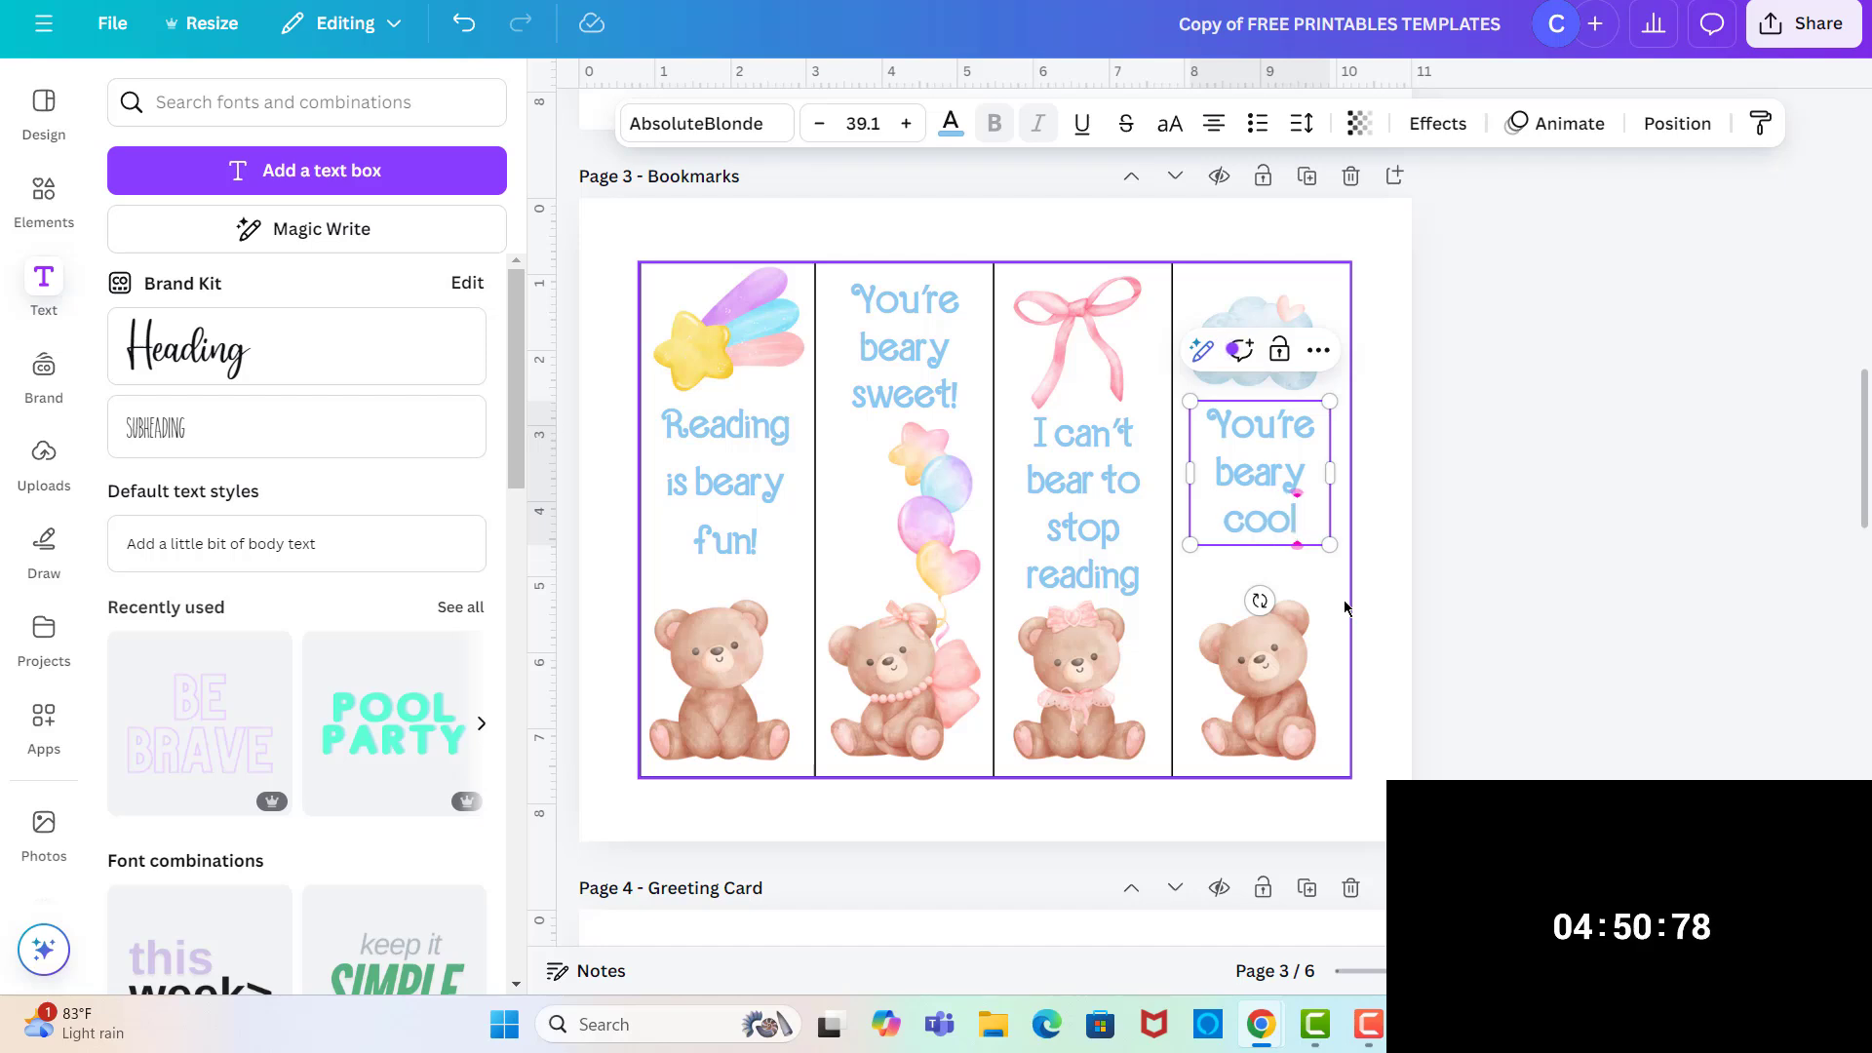
{"action": "type", "text": "!"}
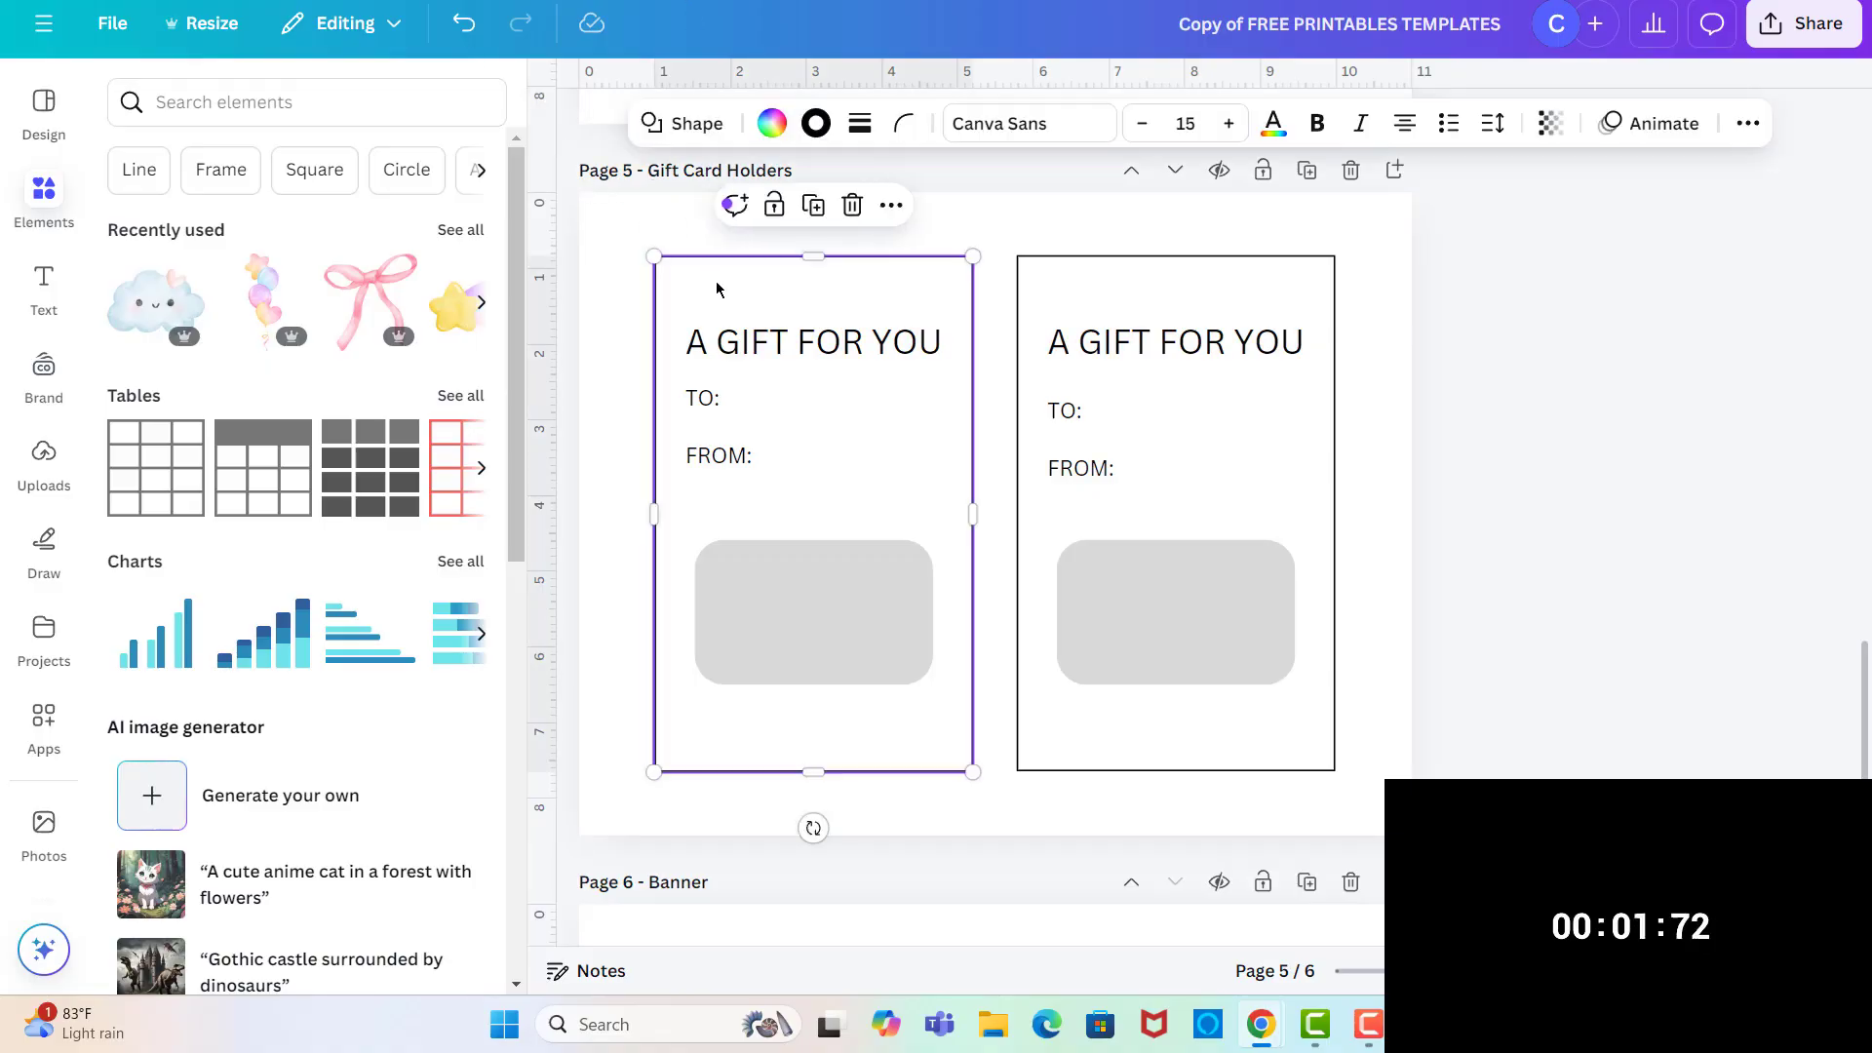
- Delete the left gift card's outline and browse the Graphics results for 'pencil'
{"action": "left_click", "coordinate": [852, 205]}
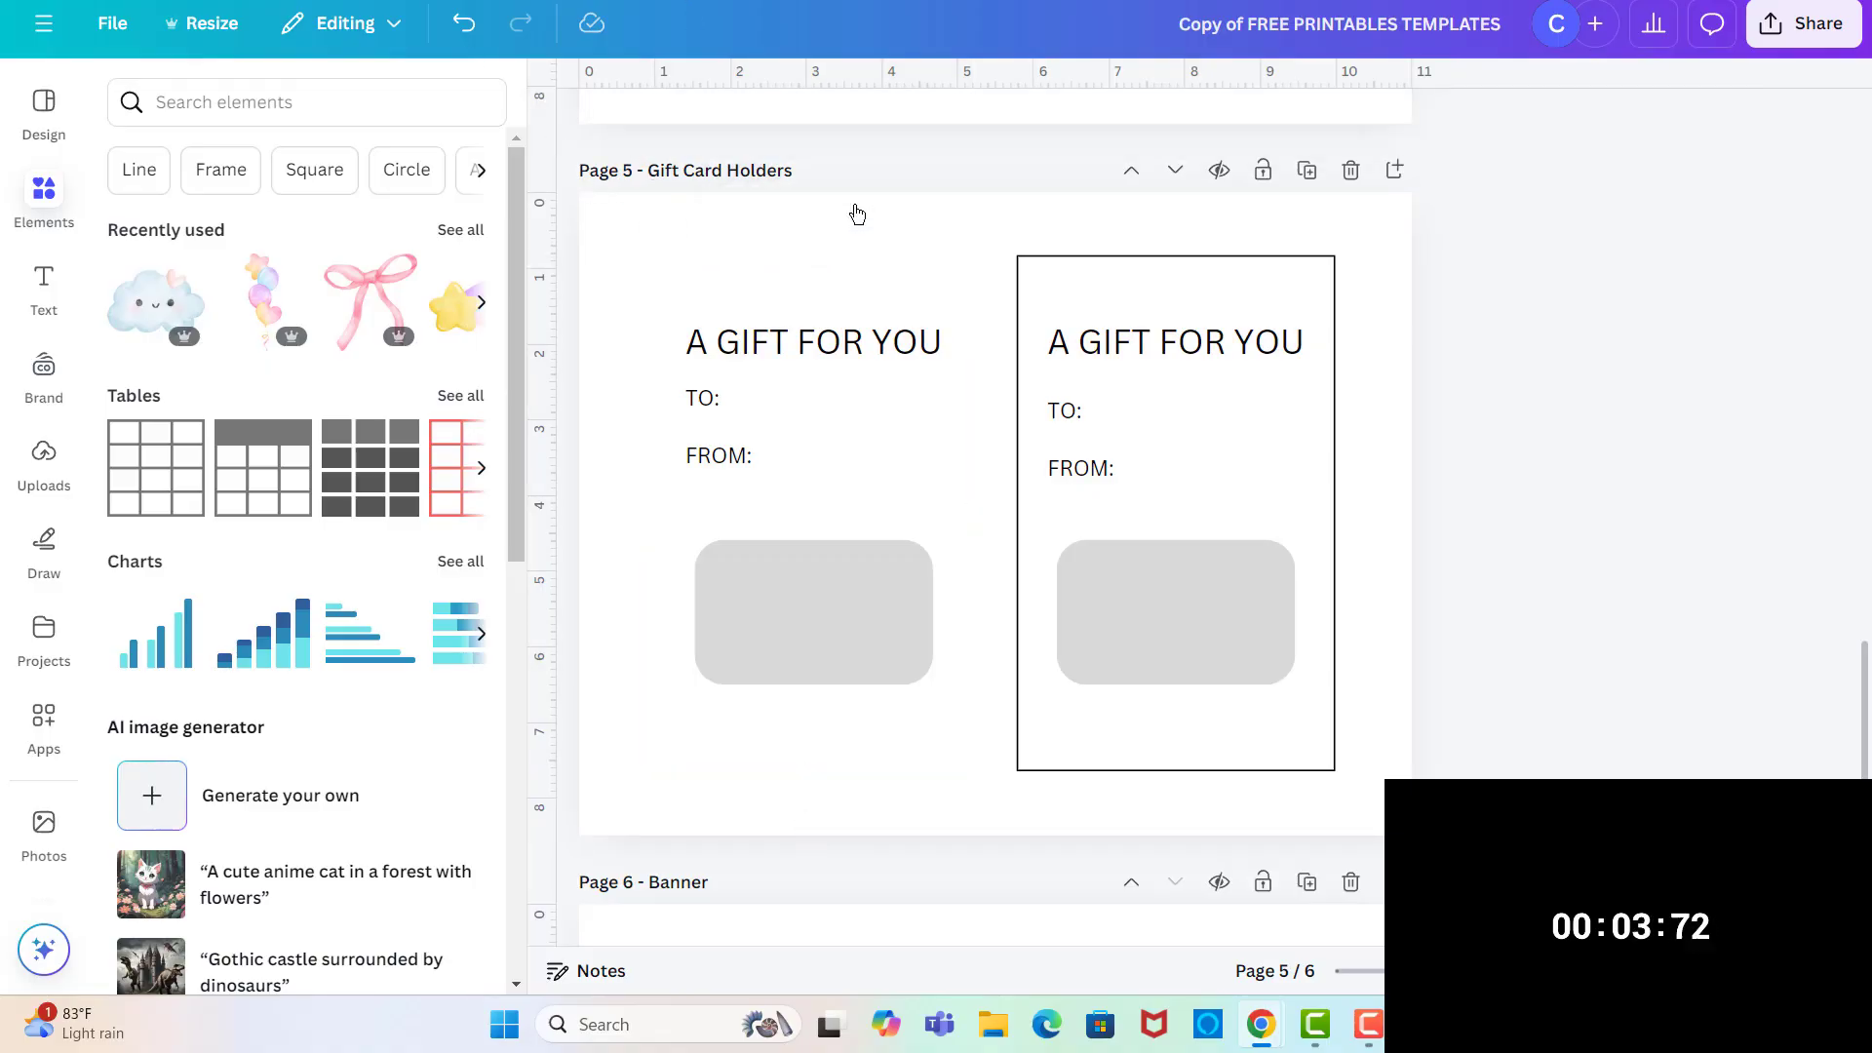
{"action": "left_click", "coordinate": [181, 82]}
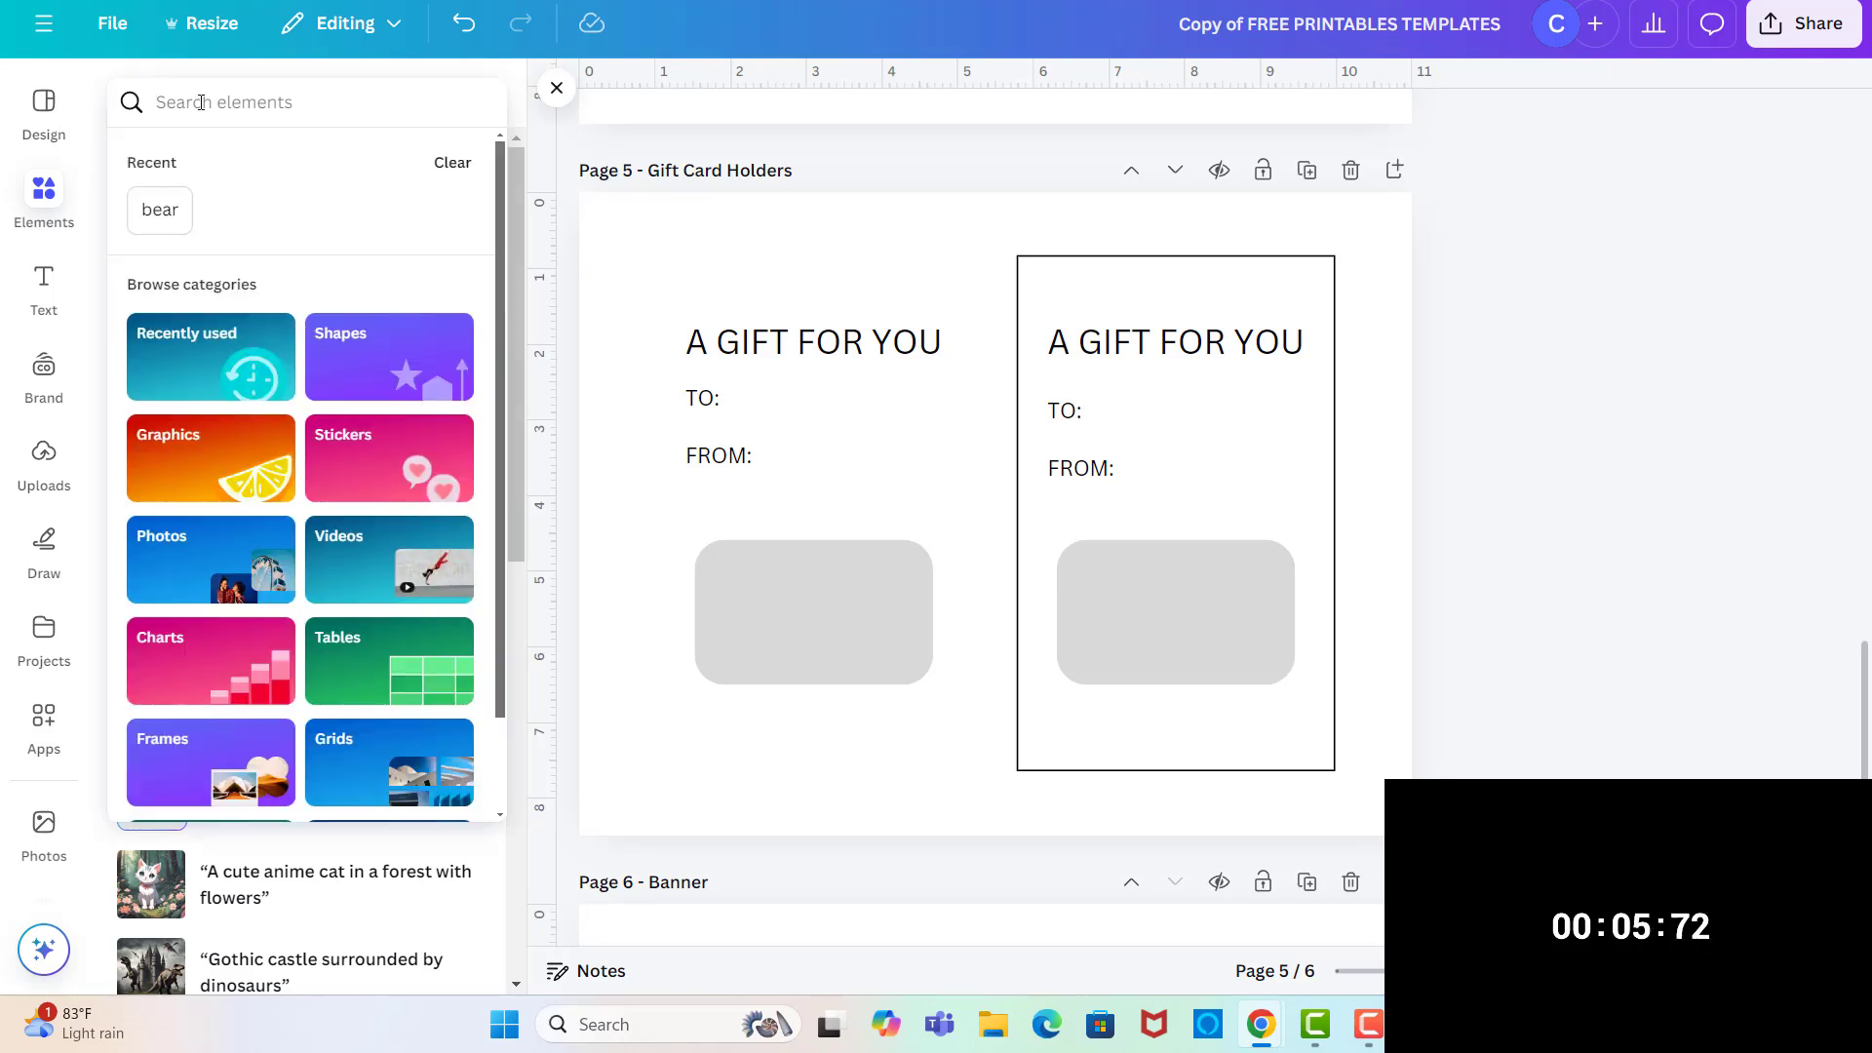
{"action": "type", "text": "pencil"}
{"action": "key", "text": "Return"}
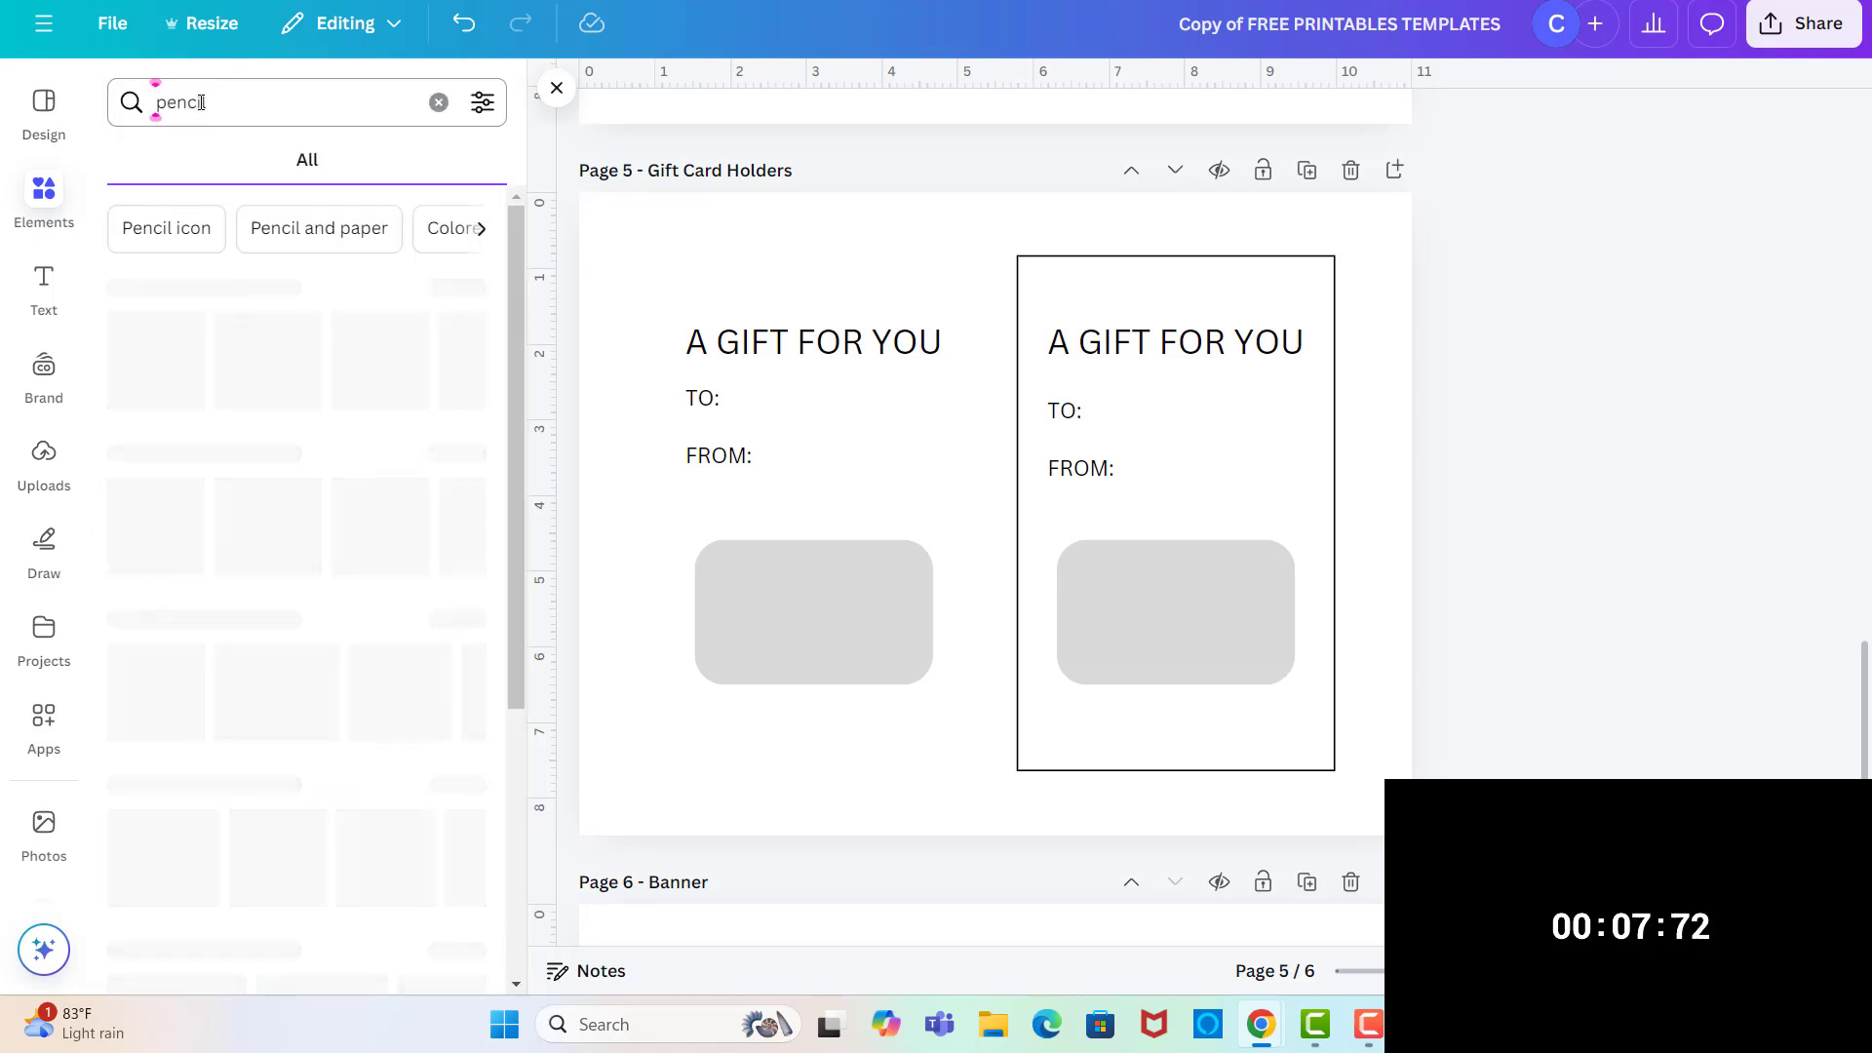
{"action": "left_click", "coordinate": [464, 291]}
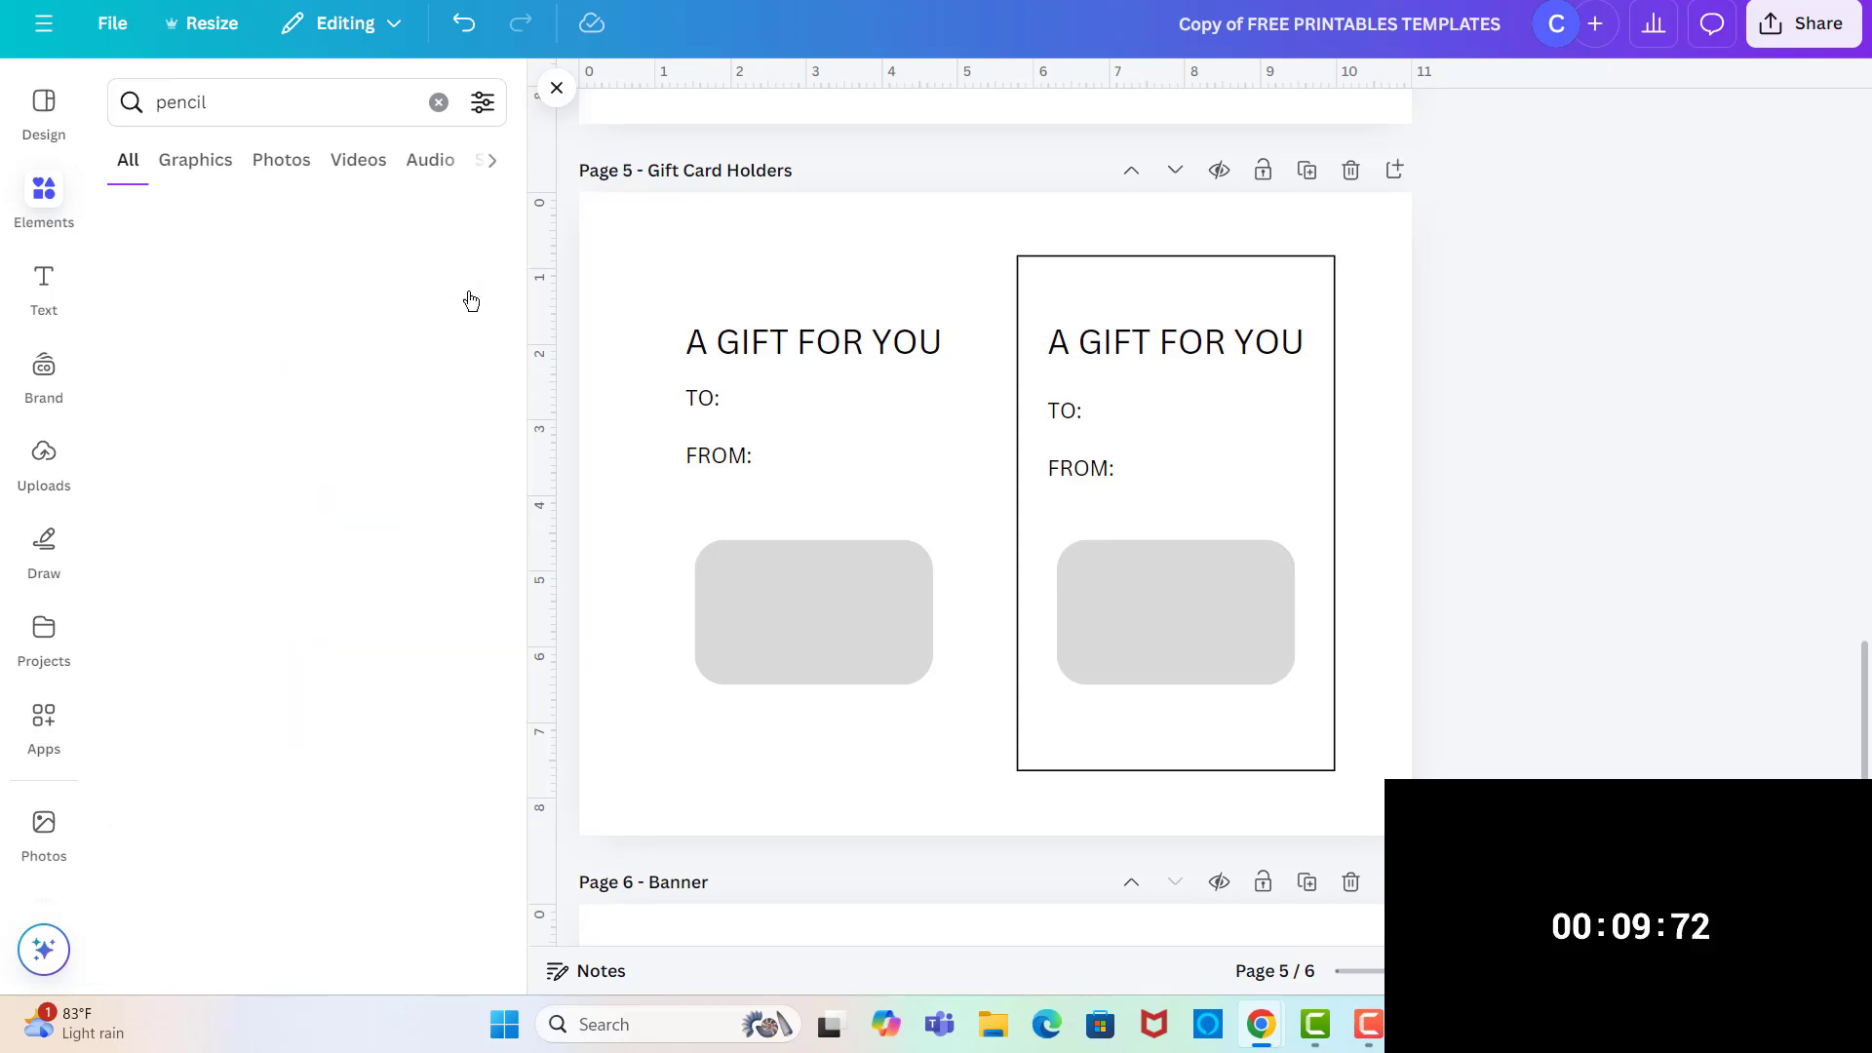
{"action": "scroll", "coordinate": [294, 648], "scroll_direction": "down", "scroll_amount": 10}
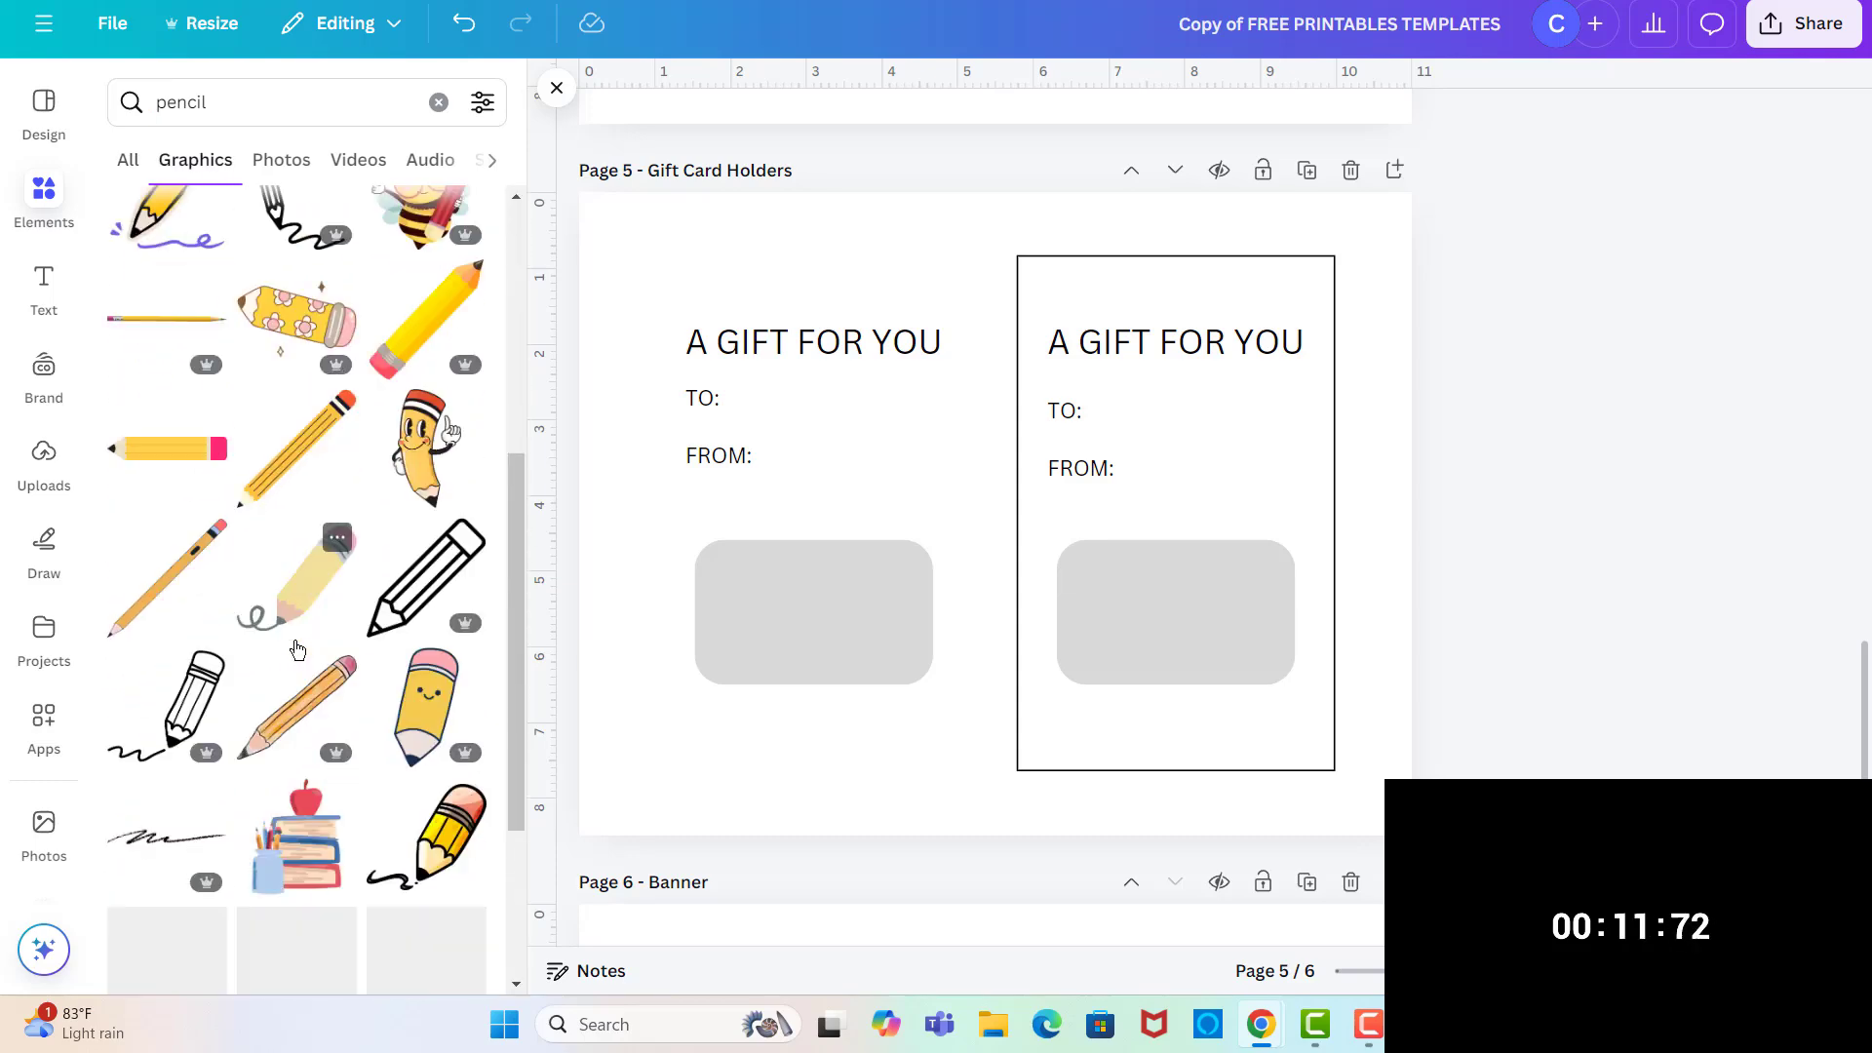
{"action": "scroll", "coordinate": [297, 648], "scroll_direction": "down", "scroll_amount": 3}
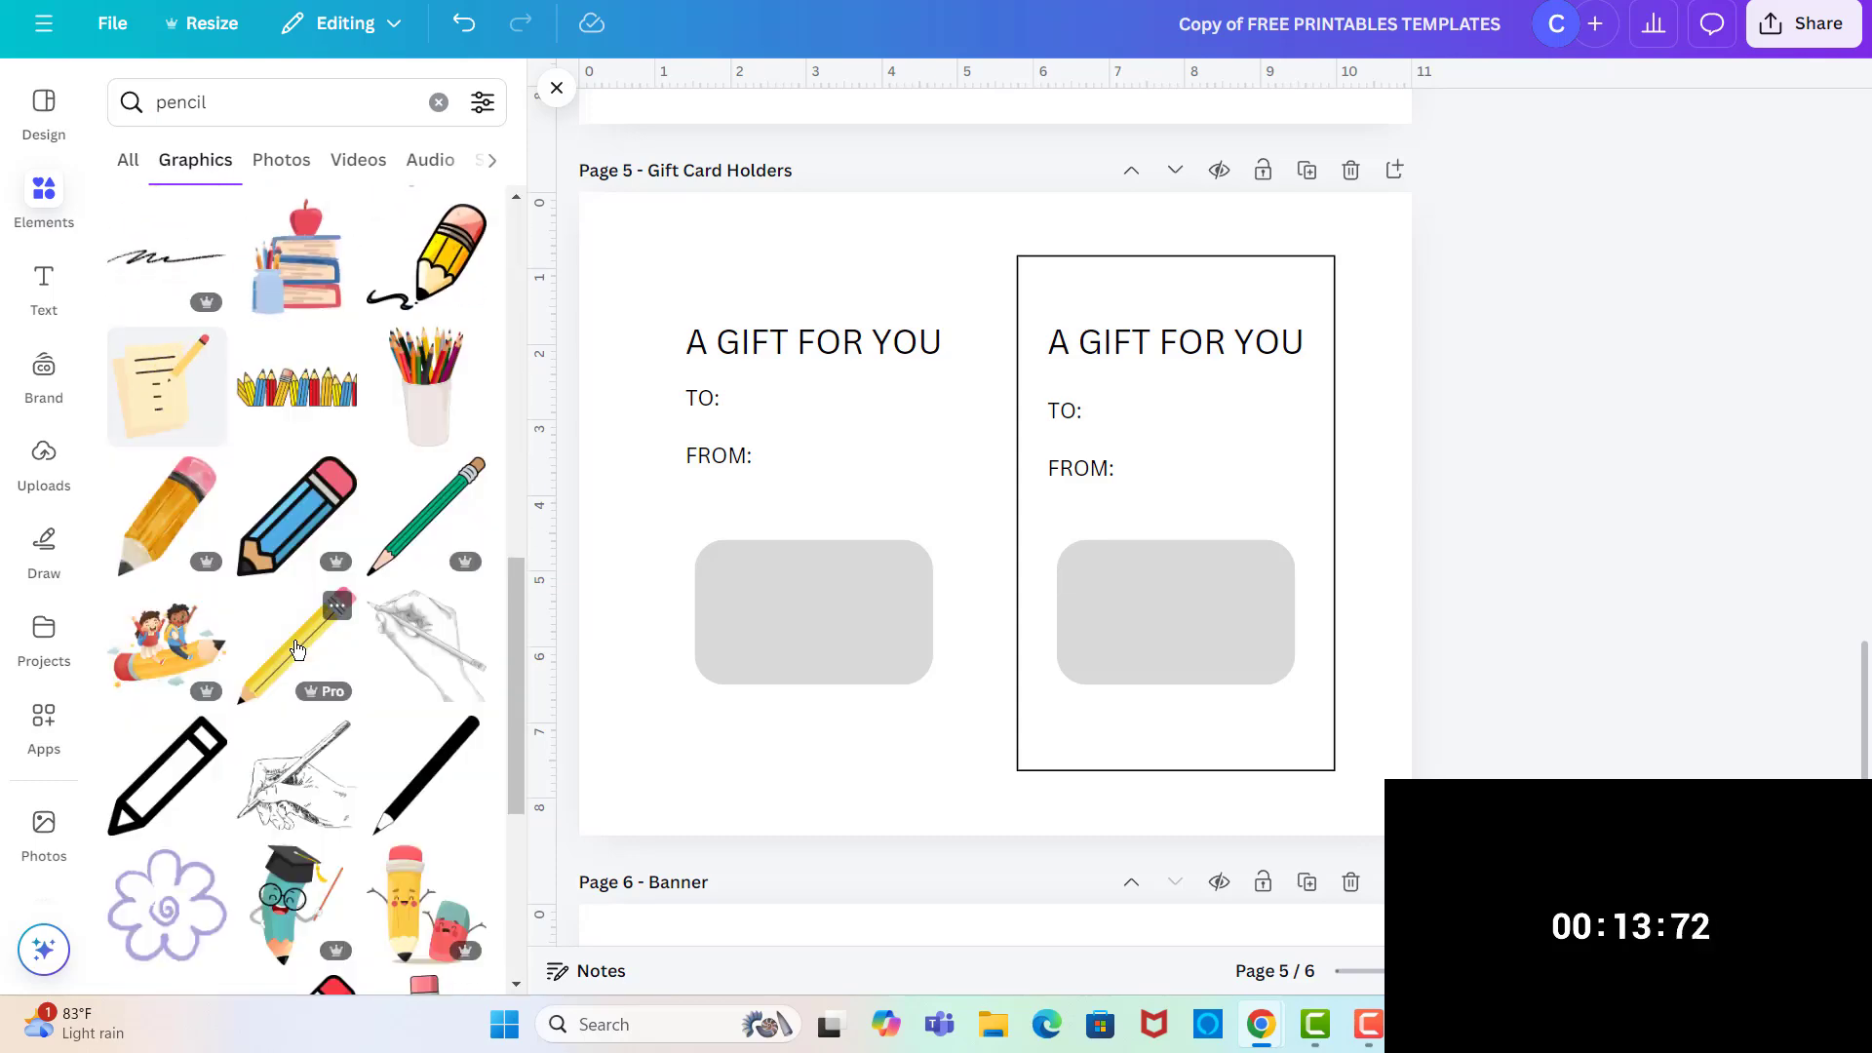
{"action": "scroll", "coordinate": [297, 648], "scroll_direction": "down", "scroll_amount": 5}
{"action": "scroll", "coordinate": [297, 648], "scroll_direction": "down", "scroll_amount": 3}
{"action": "scroll", "coordinate": [297, 649], "scroll_direction": "down", "scroll_amount": 10}
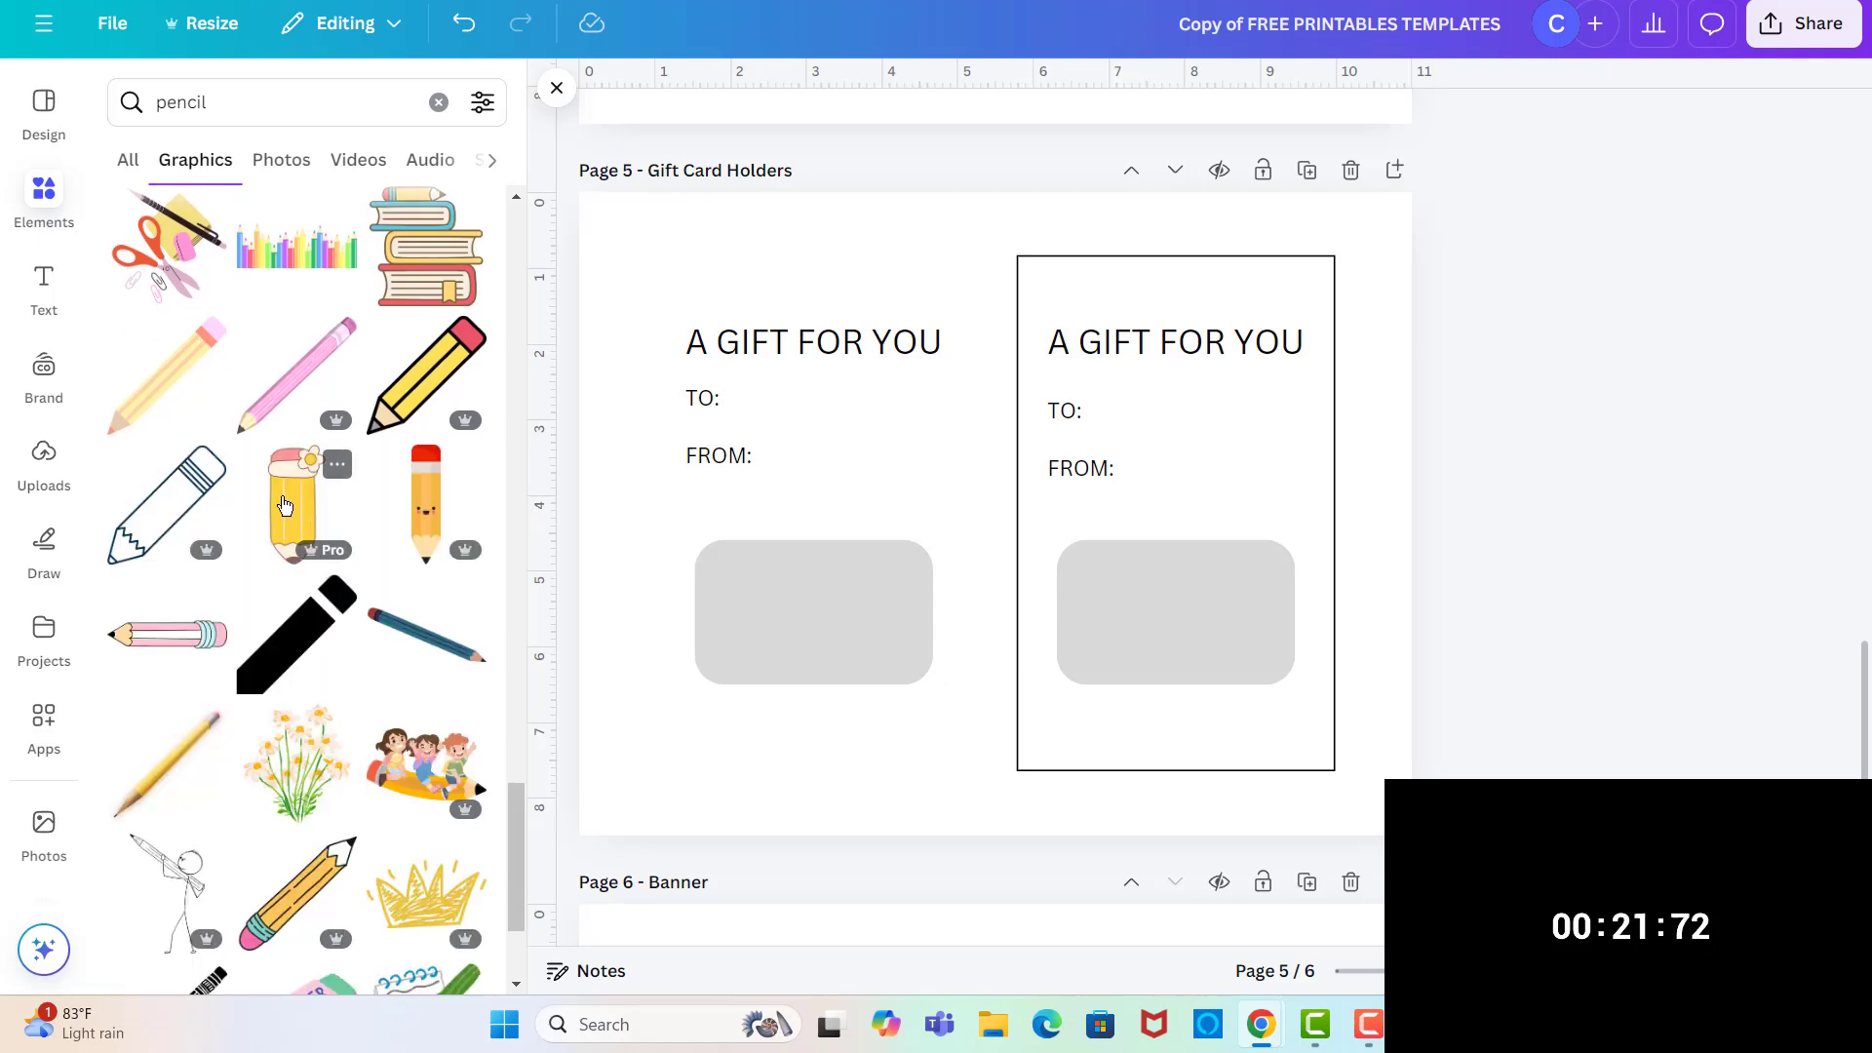
- Place the daisy pencil rotated 180°, enlarged to 3.64 × 7.48 in, behind the left card's contents
{"action": "left_click", "coordinate": [285, 504]}
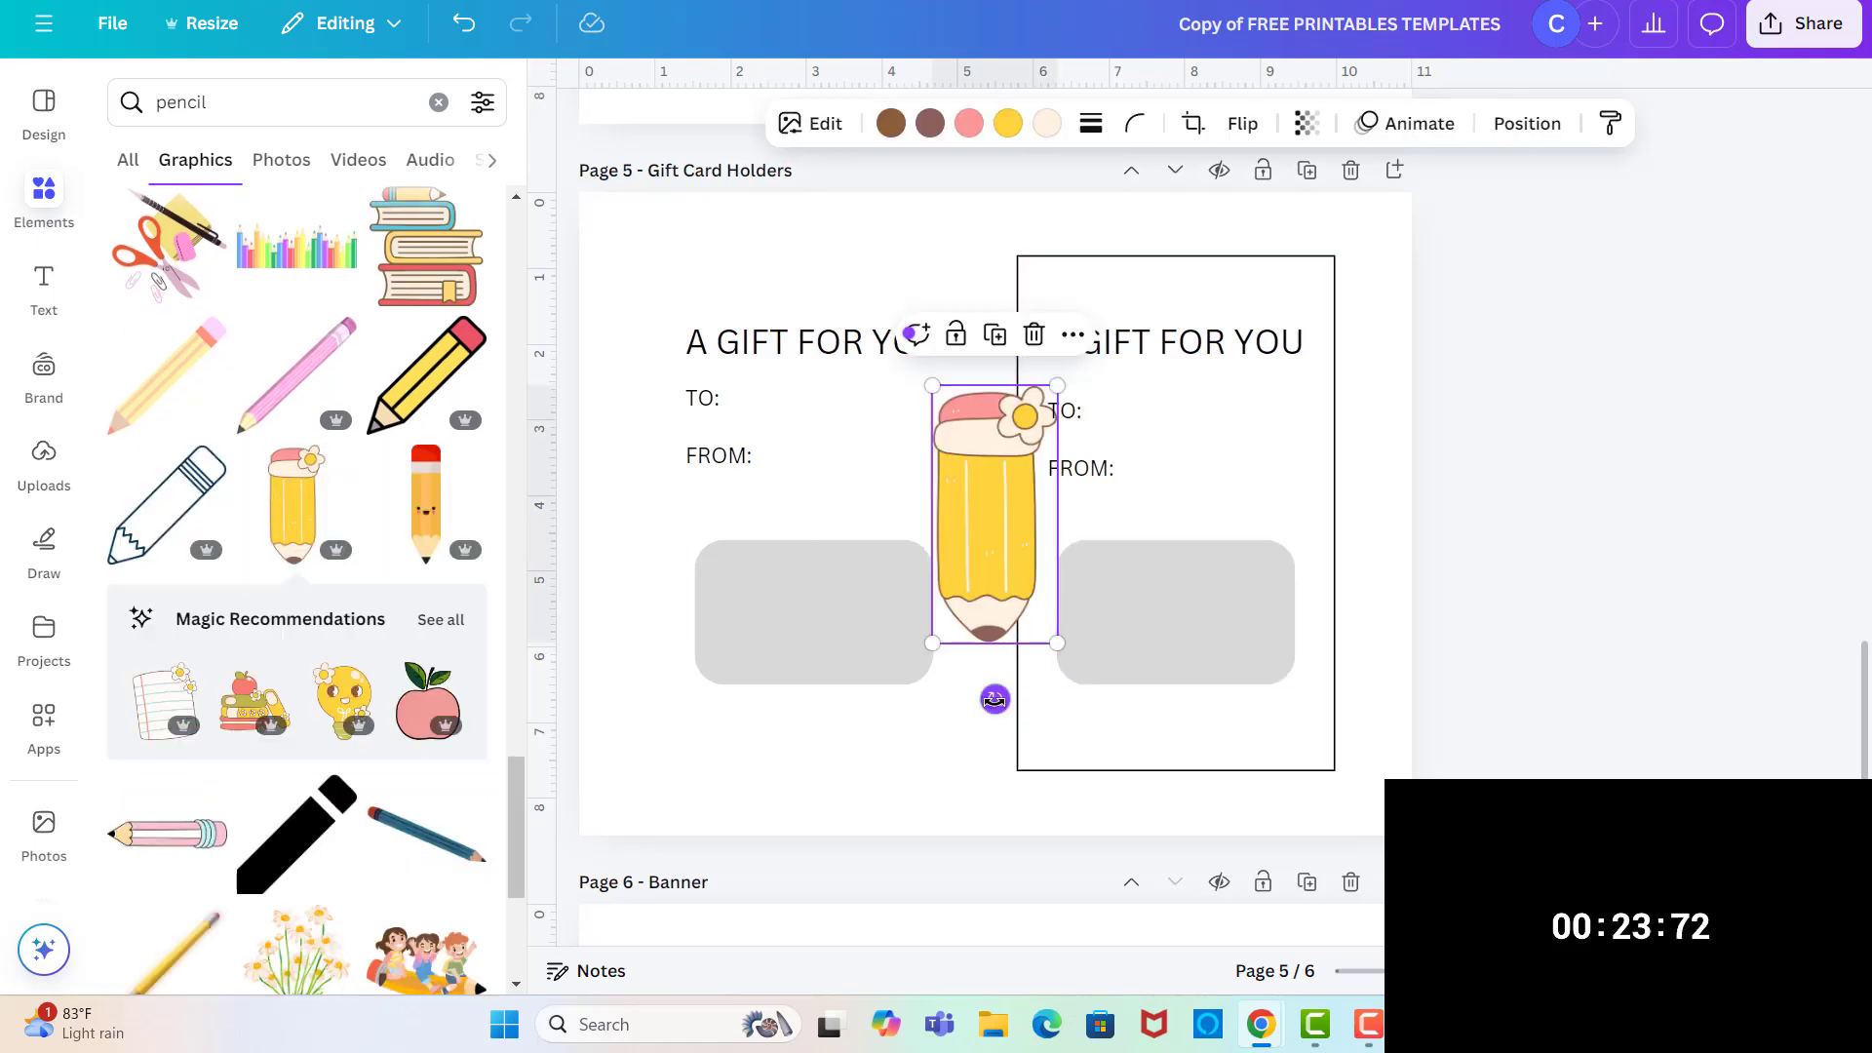
{"action": "mouse_move", "coordinate": [994, 699]}
{"action": "left_mouse_down"}
{"action": "mouse_move", "coordinate": [673, 429]}
{"action": "mouse_move", "coordinate": [994, 284]}
{"action": "left_mouse_up"}
{"action": "left_click_drag", "start_coordinate": [1011, 485], "coordinate": [700, 331]}
{"action": "mouse_move", "coordinate": [746, 488]}
{"action": "left_mouse_down"}
{"action": "mouse_move", "coordinate": [811, 539]}
{"action": "mouse_move", "coordinate": [911, 723]}
{"action": "mouse_move", "coordinate": [1050, 751]}
{"action": "mouse_move", "coordinate": [1008, 735]}
{"action": "left_mouse_up"}
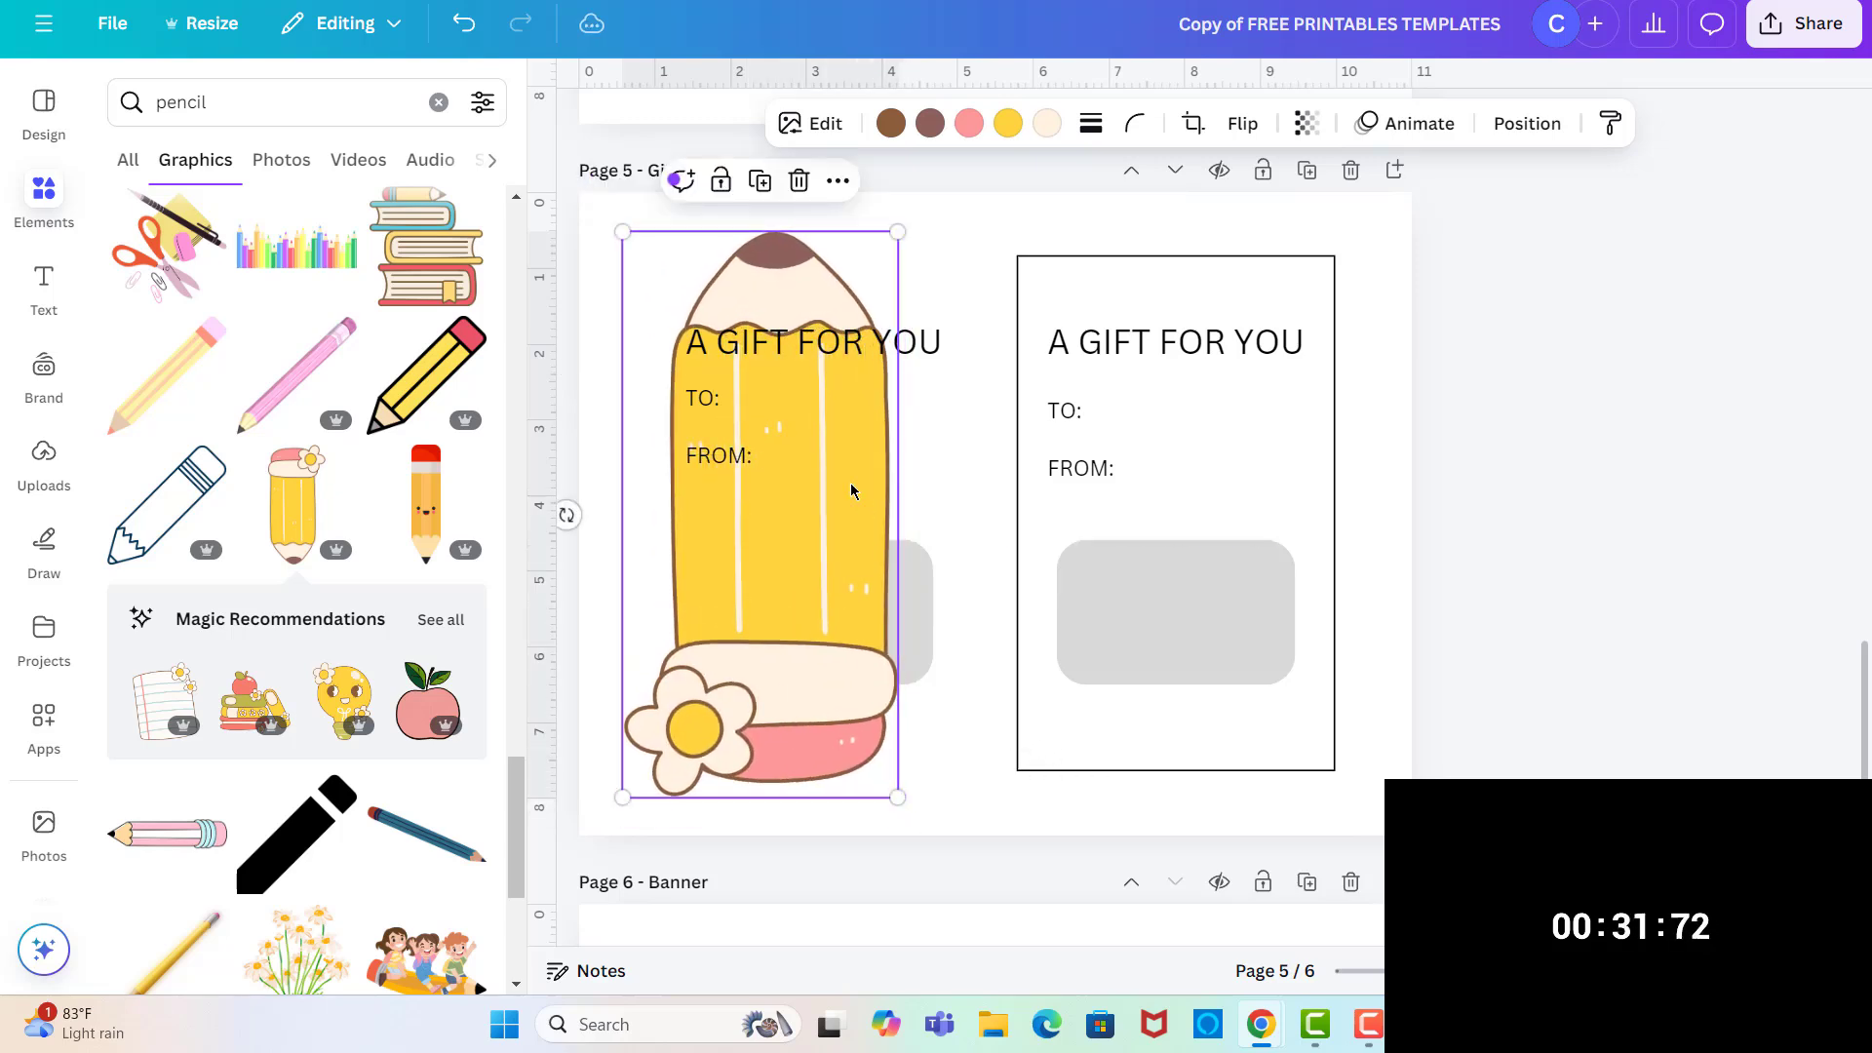
{"action": "left_click_drag", "start_coordinate": [835, 458], "coordinate": [867, 442]}
{"action": "left_click", "coordinate": [1527, 123]}
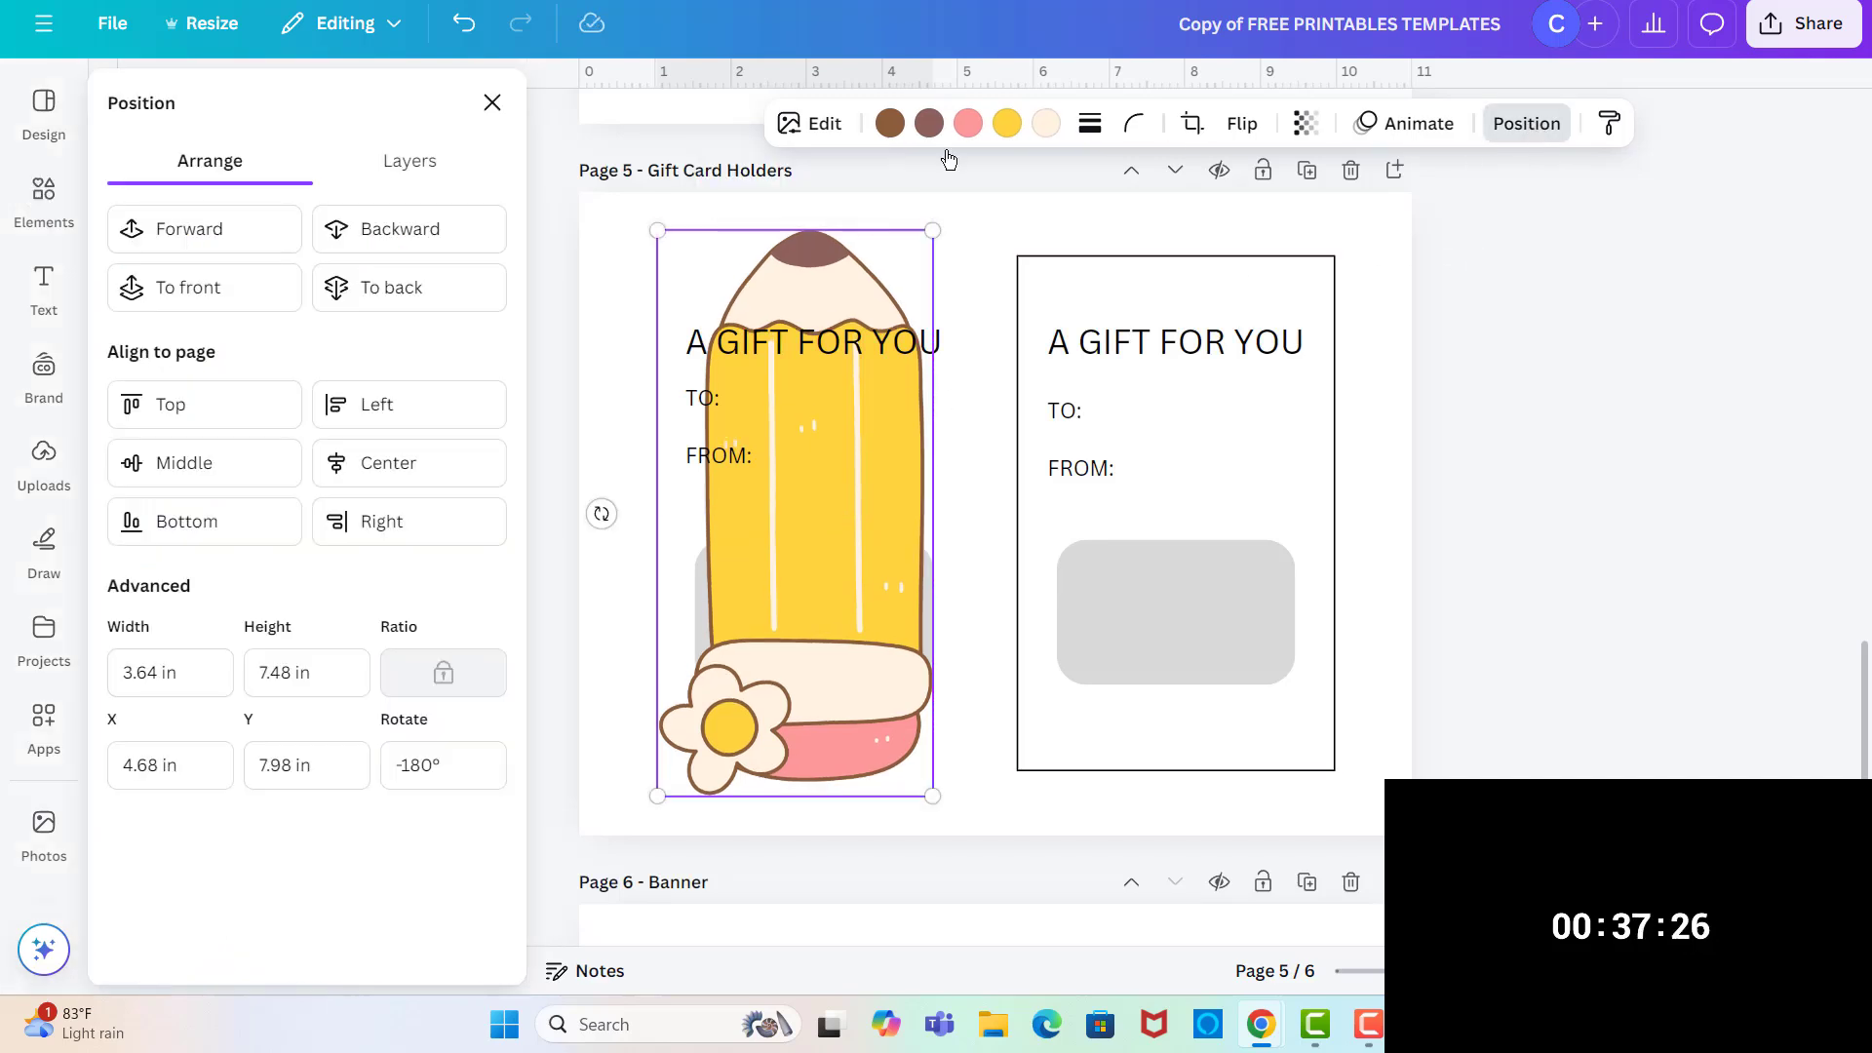
{"action": "left_click", "coordinate": [406, 286]}
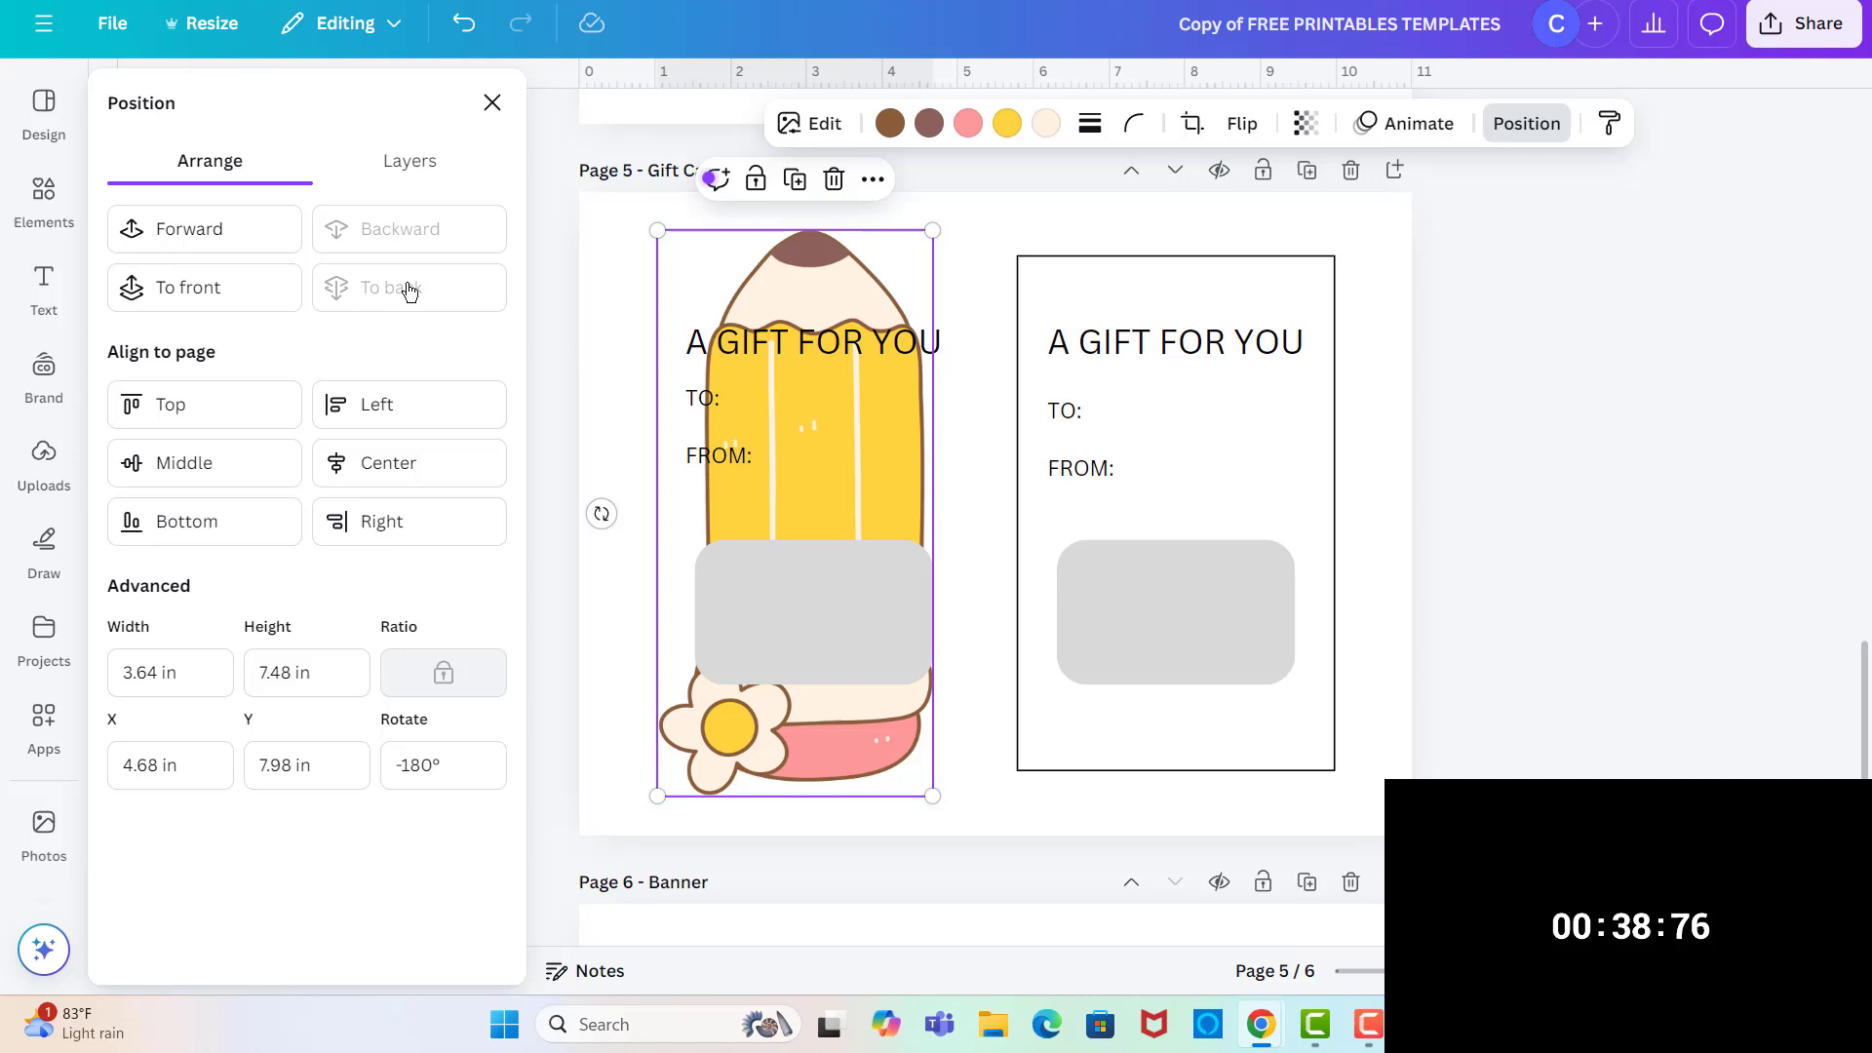
{"action": "left_click", "coordinate": [975, 593]}
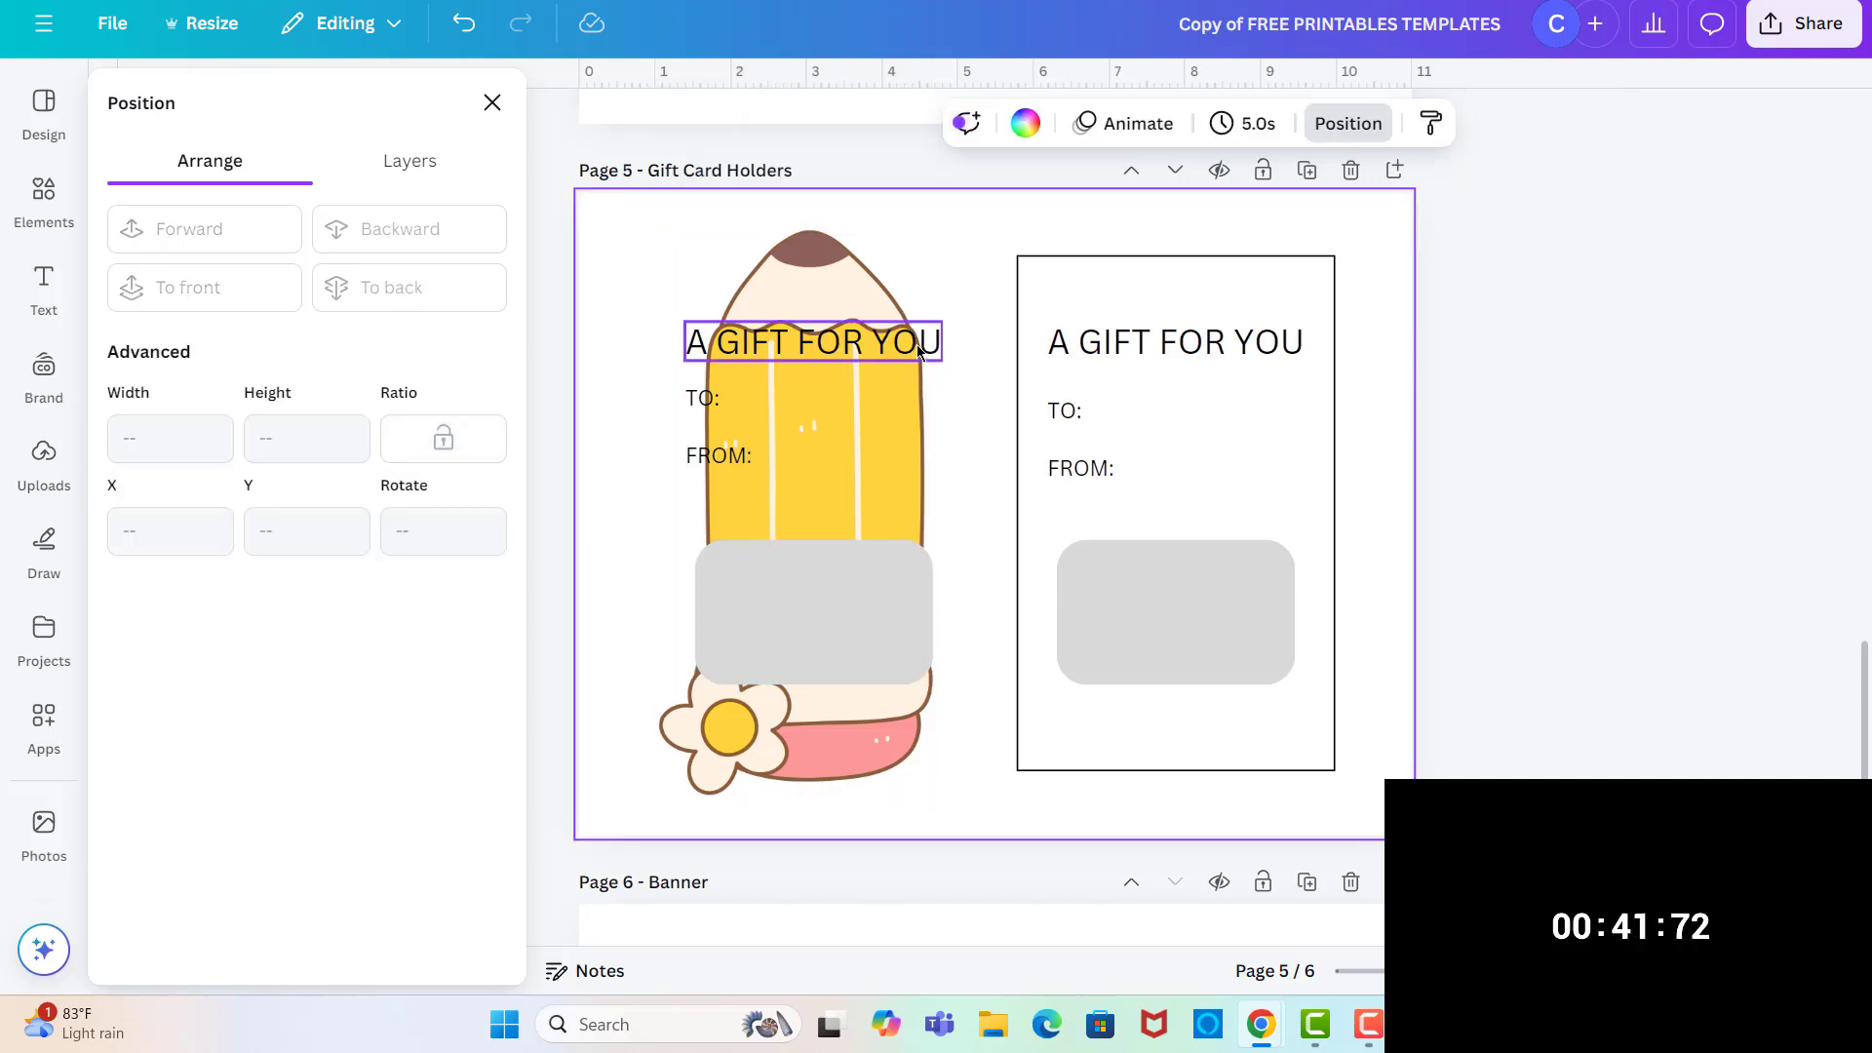
- Replace the 'A GIFT FOR YOU' heading with 'You're the "write" teacher for me!', narrowed to wrap
{"action": "left_click", "coordinate": [919, 351]}
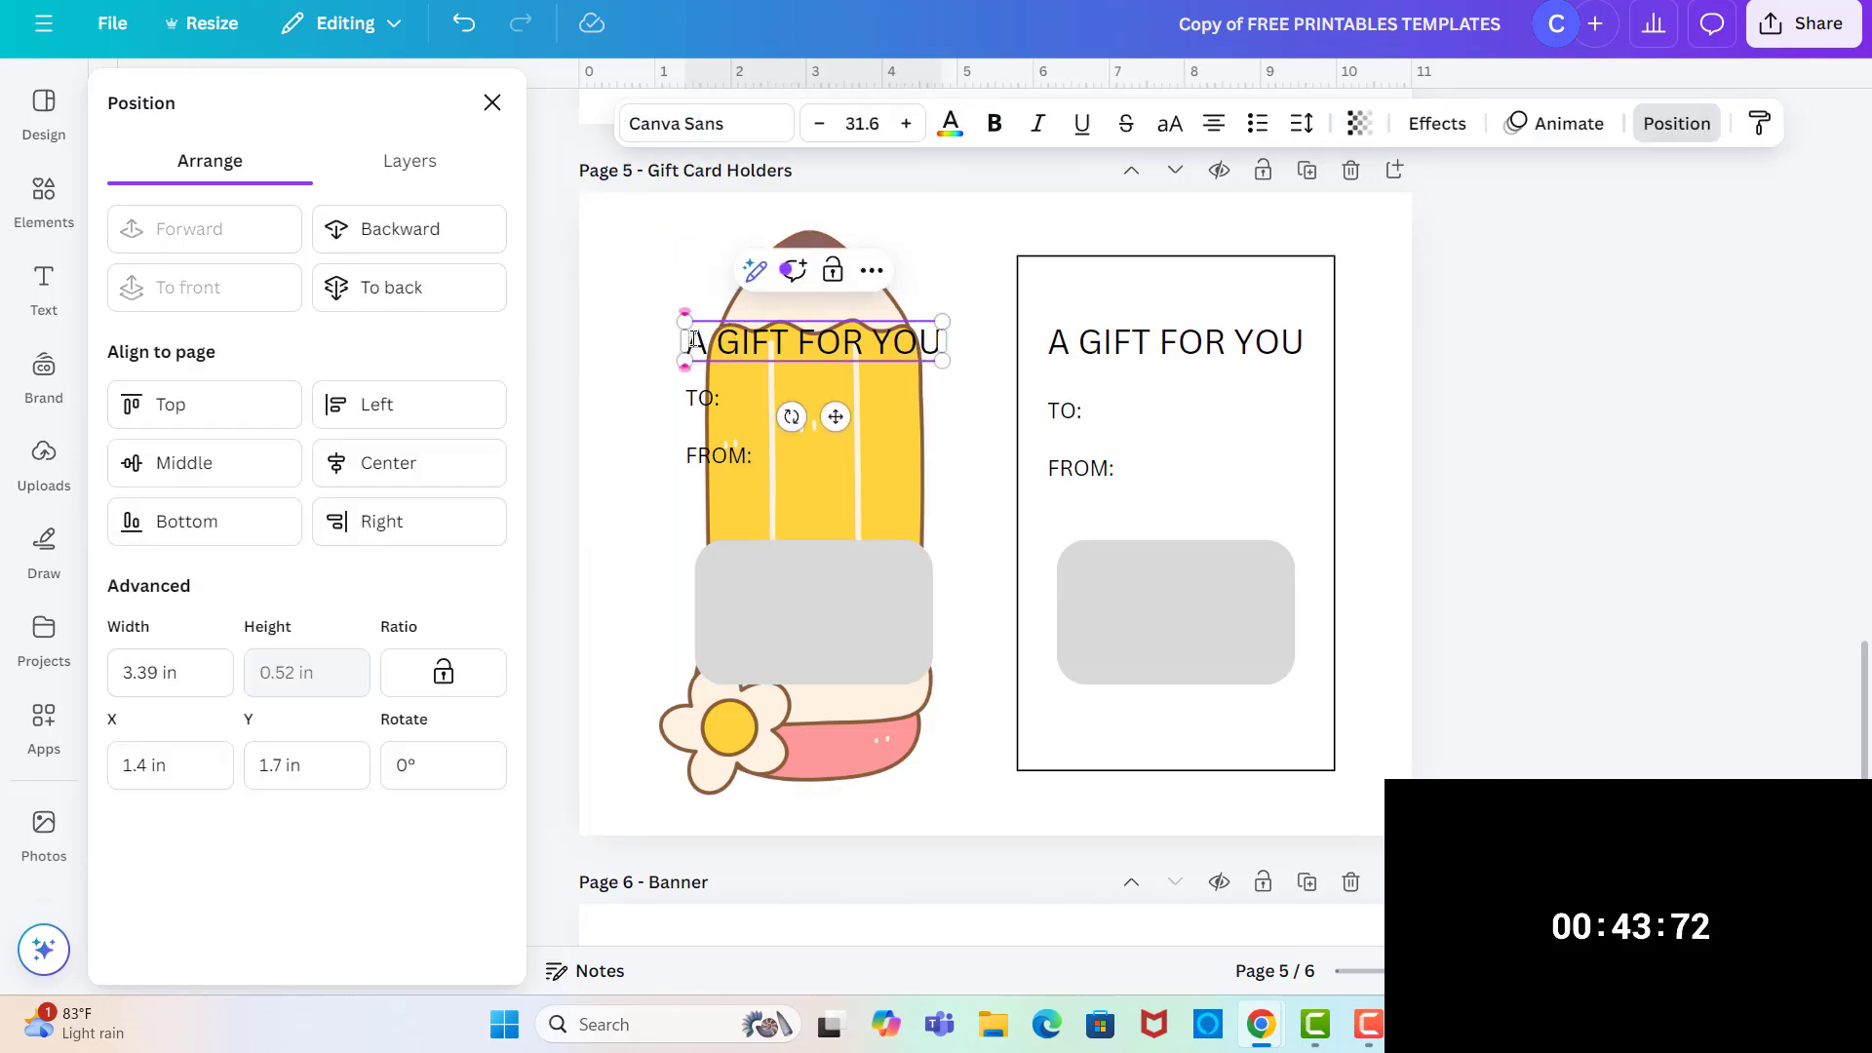
{"action": "left_click_drag", "start_coordinate": [693, 340], "coordinate": [941, 340]}
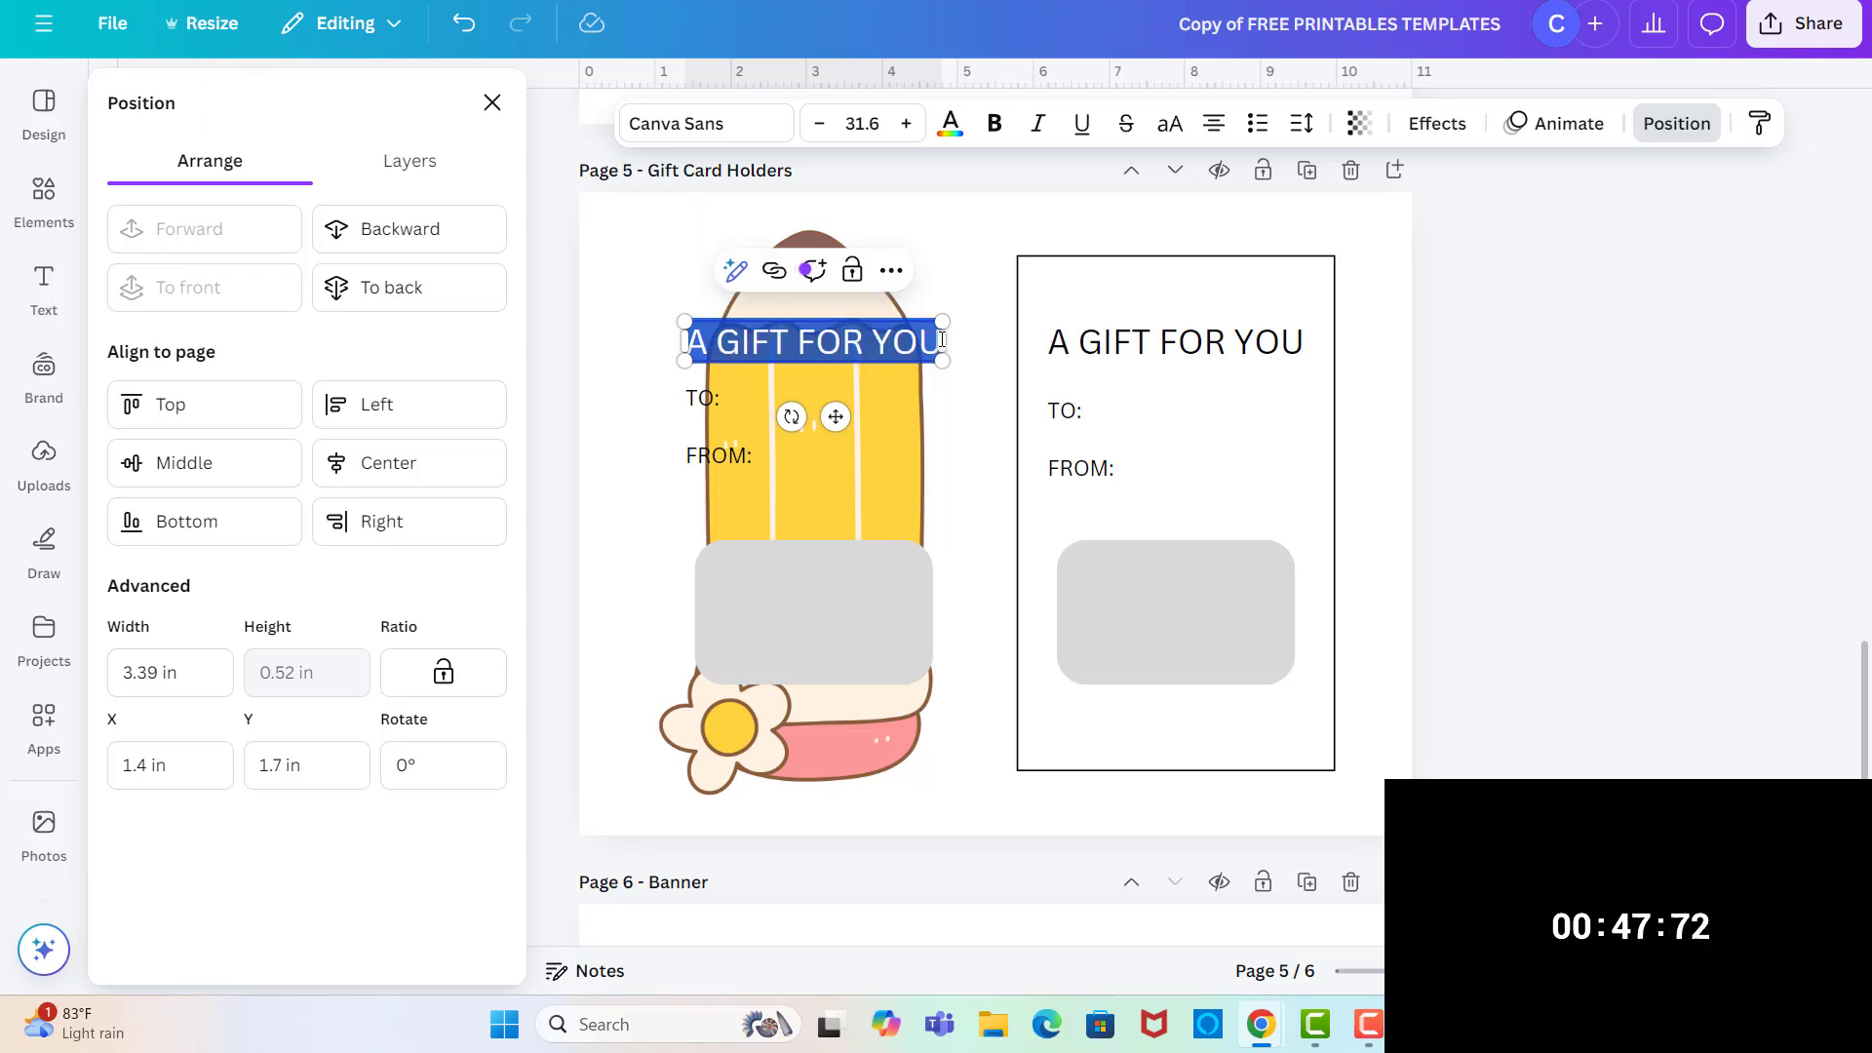
{"action": "type", "text": "You"}
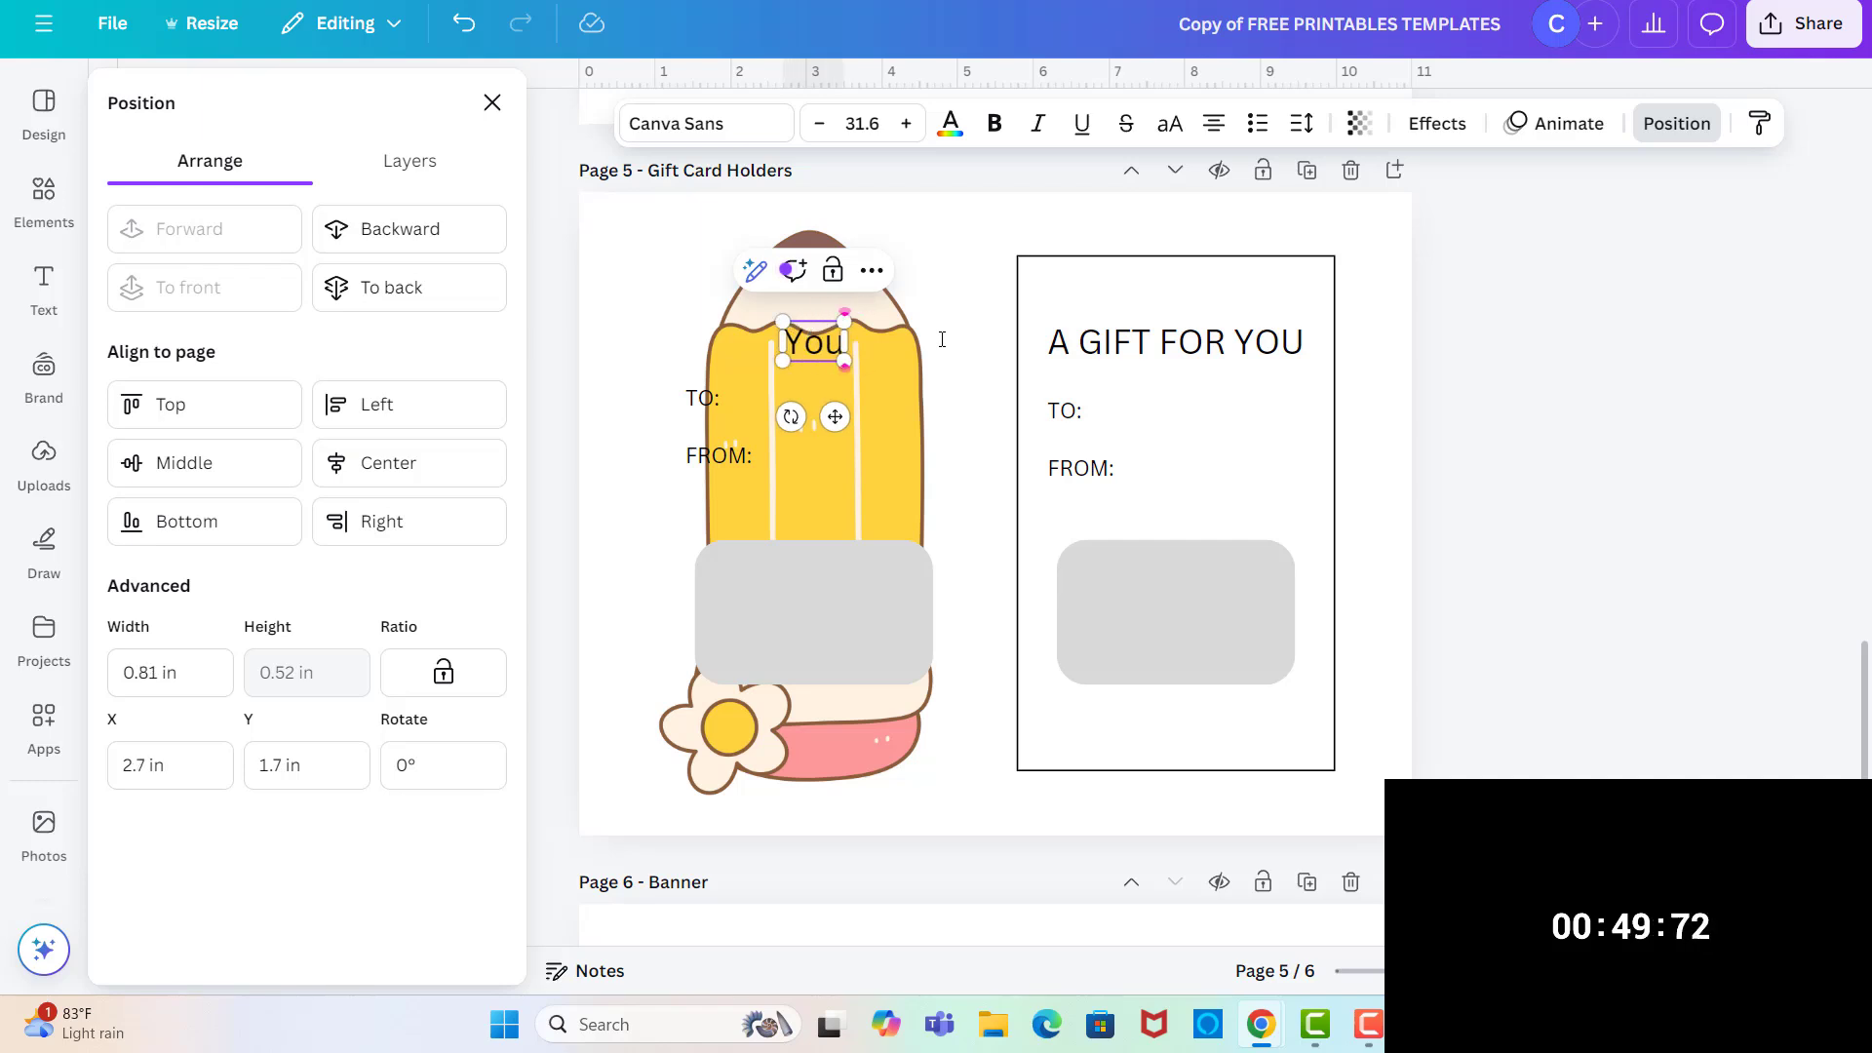
{"action": "type", "text": "'re the \"w"}
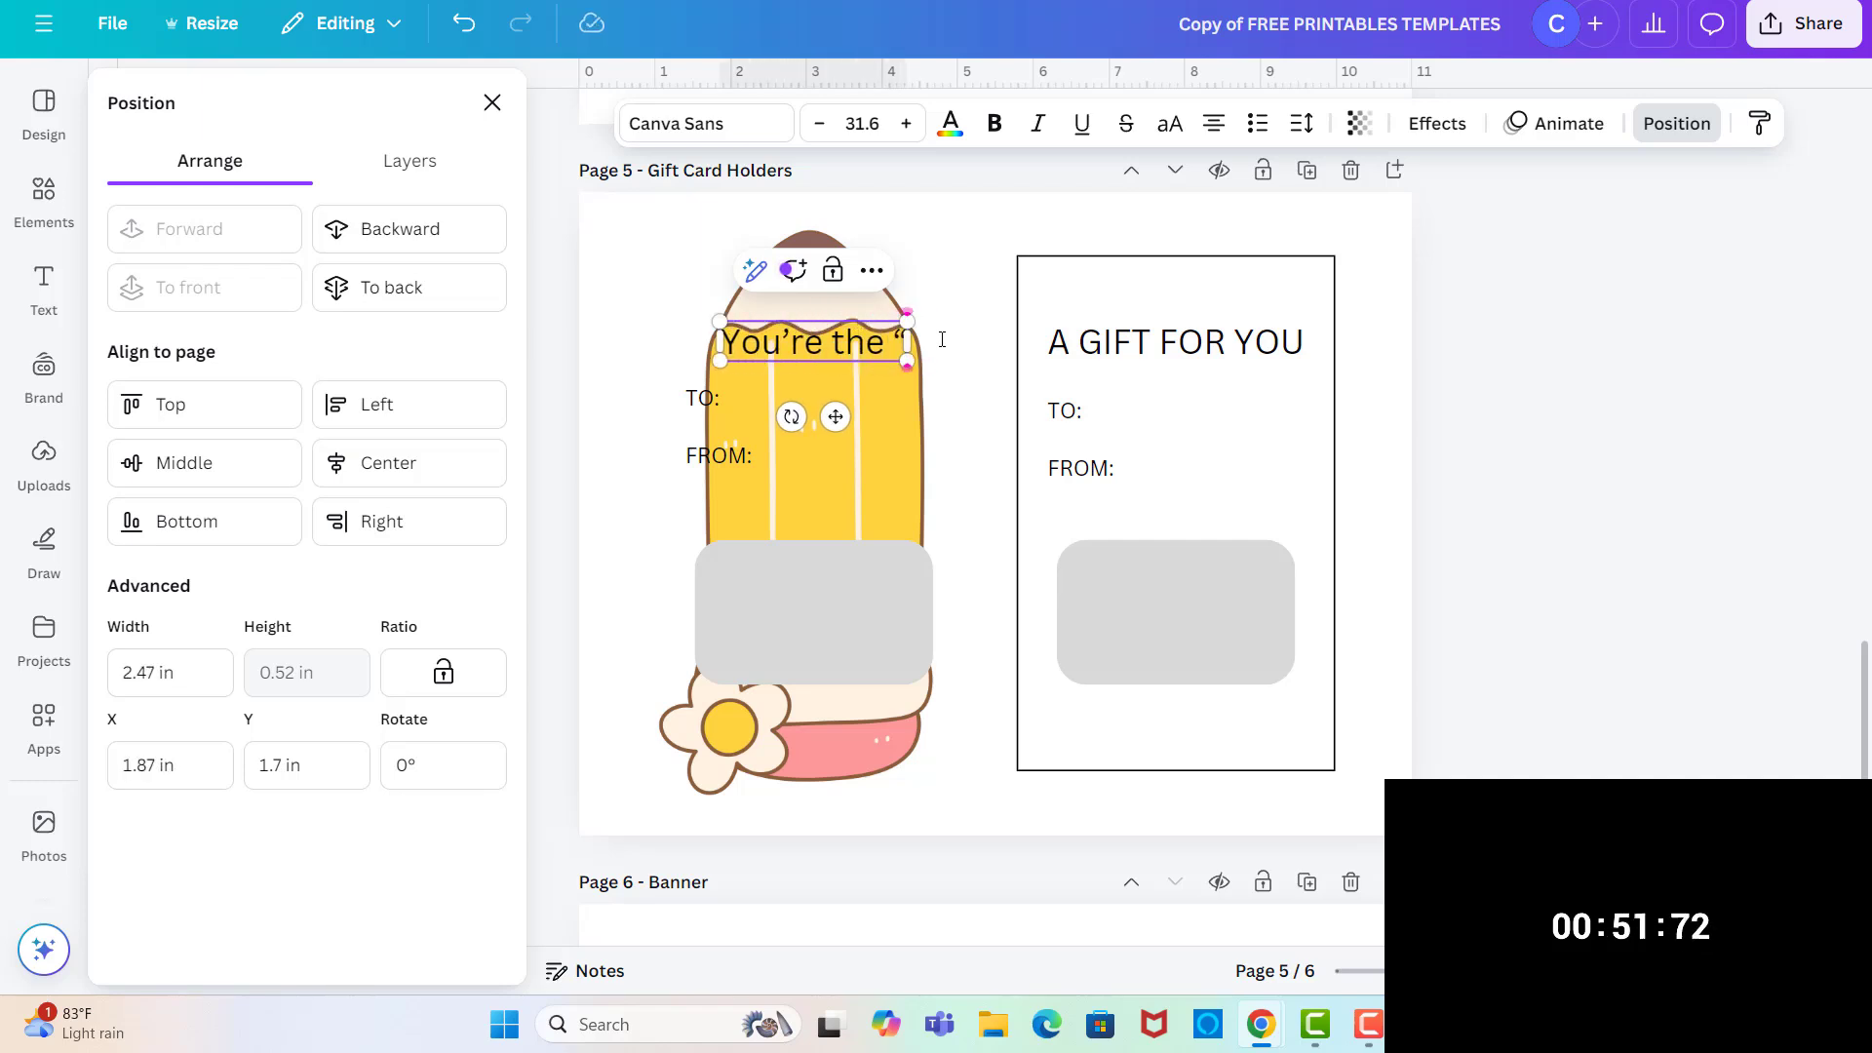
{"action": "type", "text": "rite"}
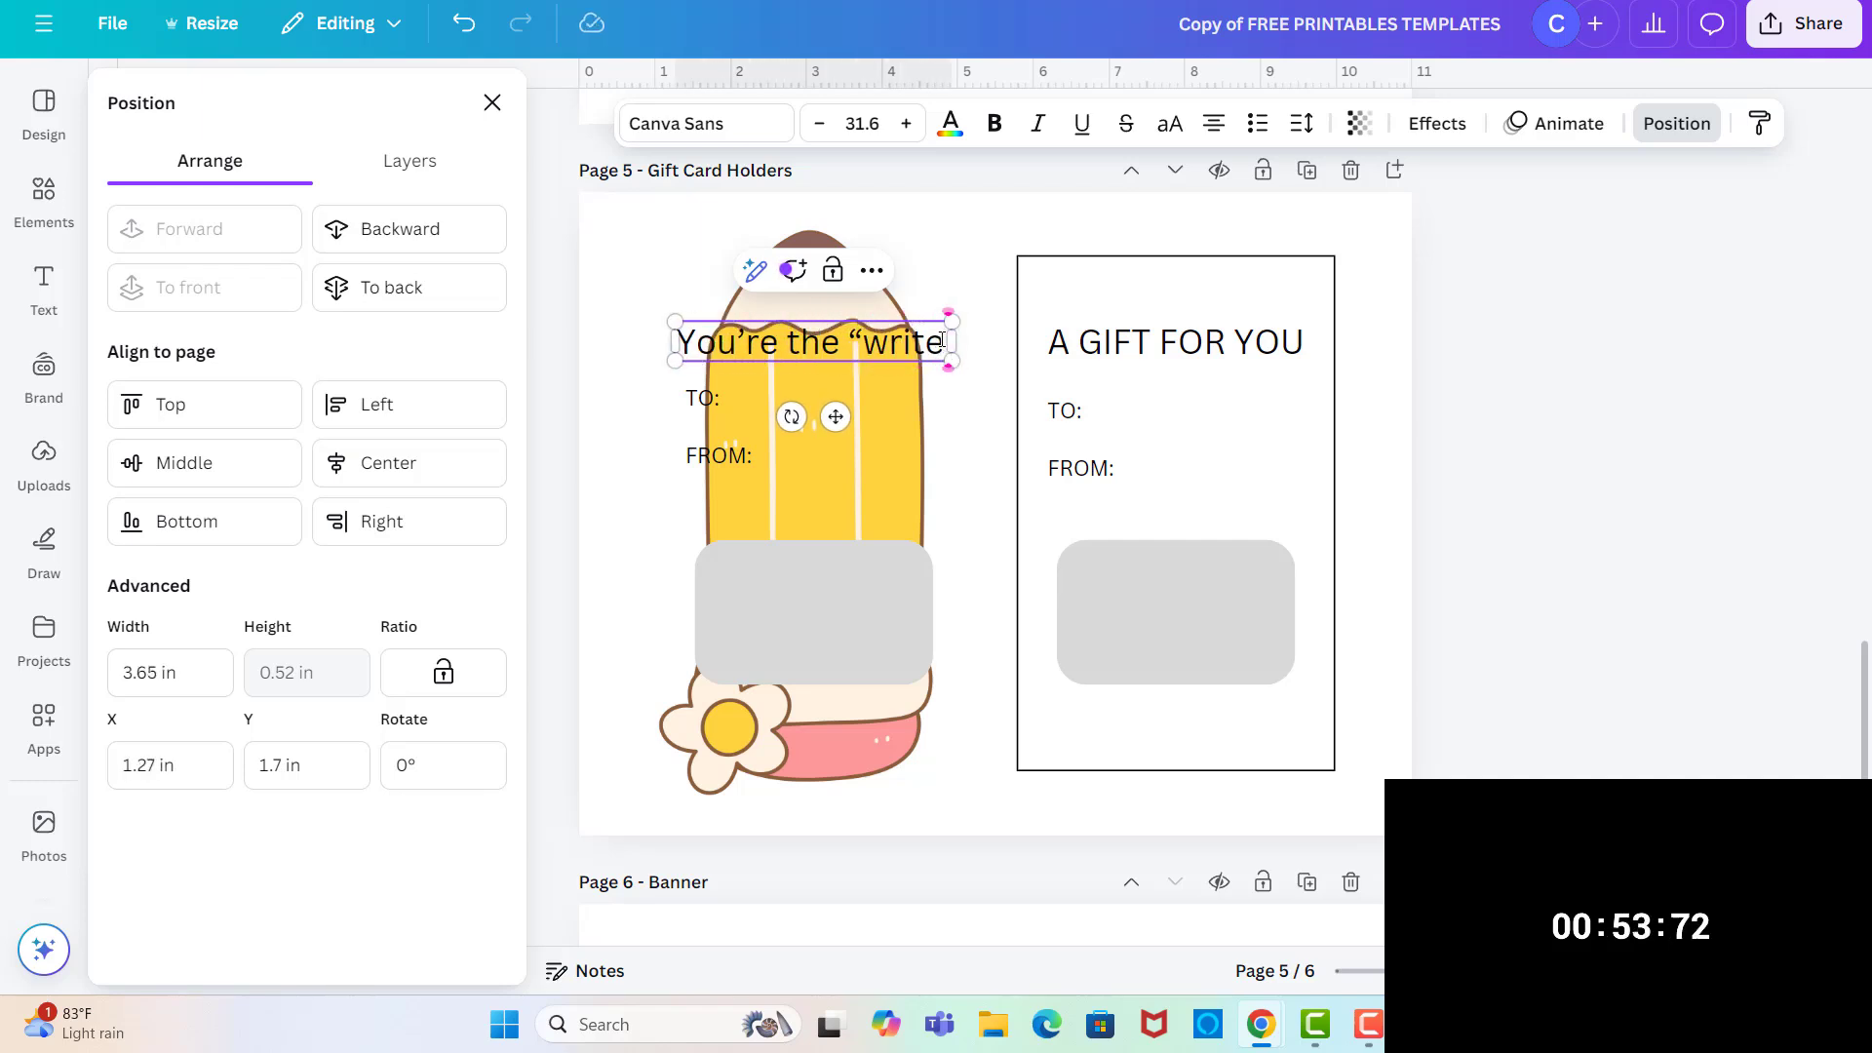
{"action": "type", "text": "\" te"}
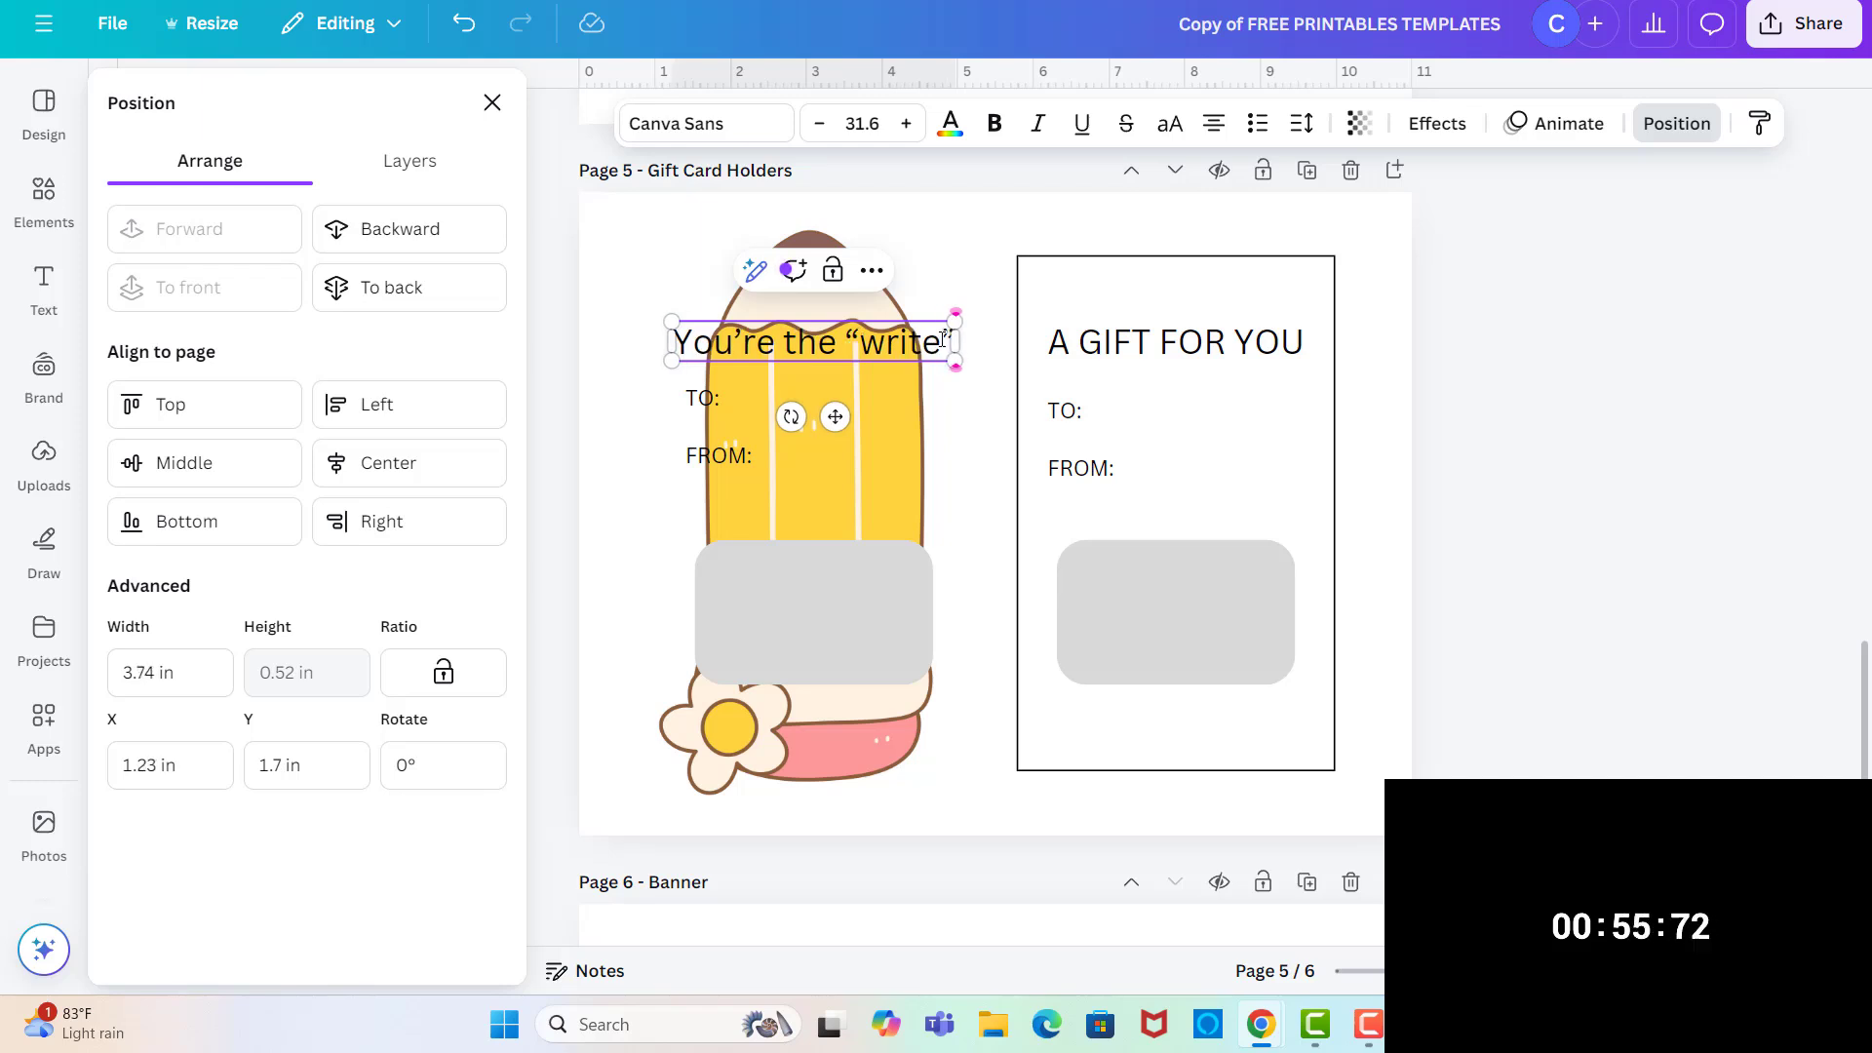
{"action": "type", "text": "acher for me"}
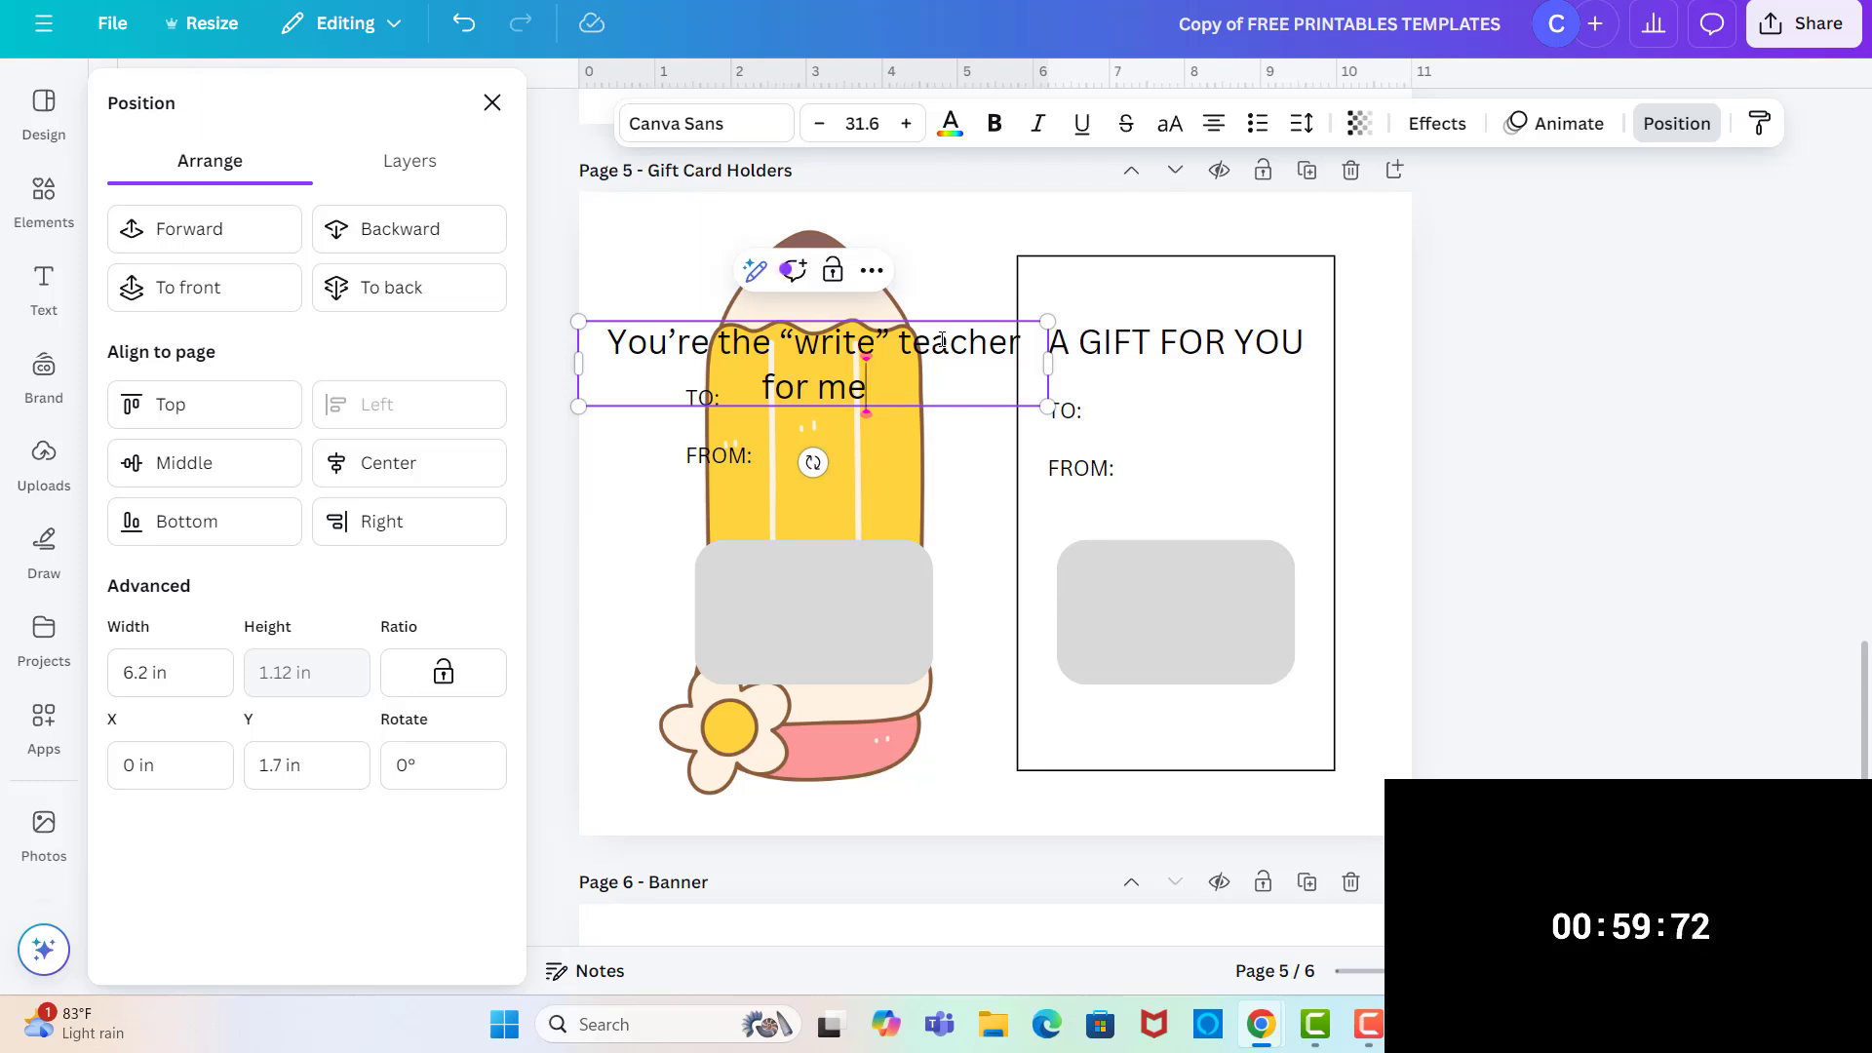
{"action": "type", "text": "!"}
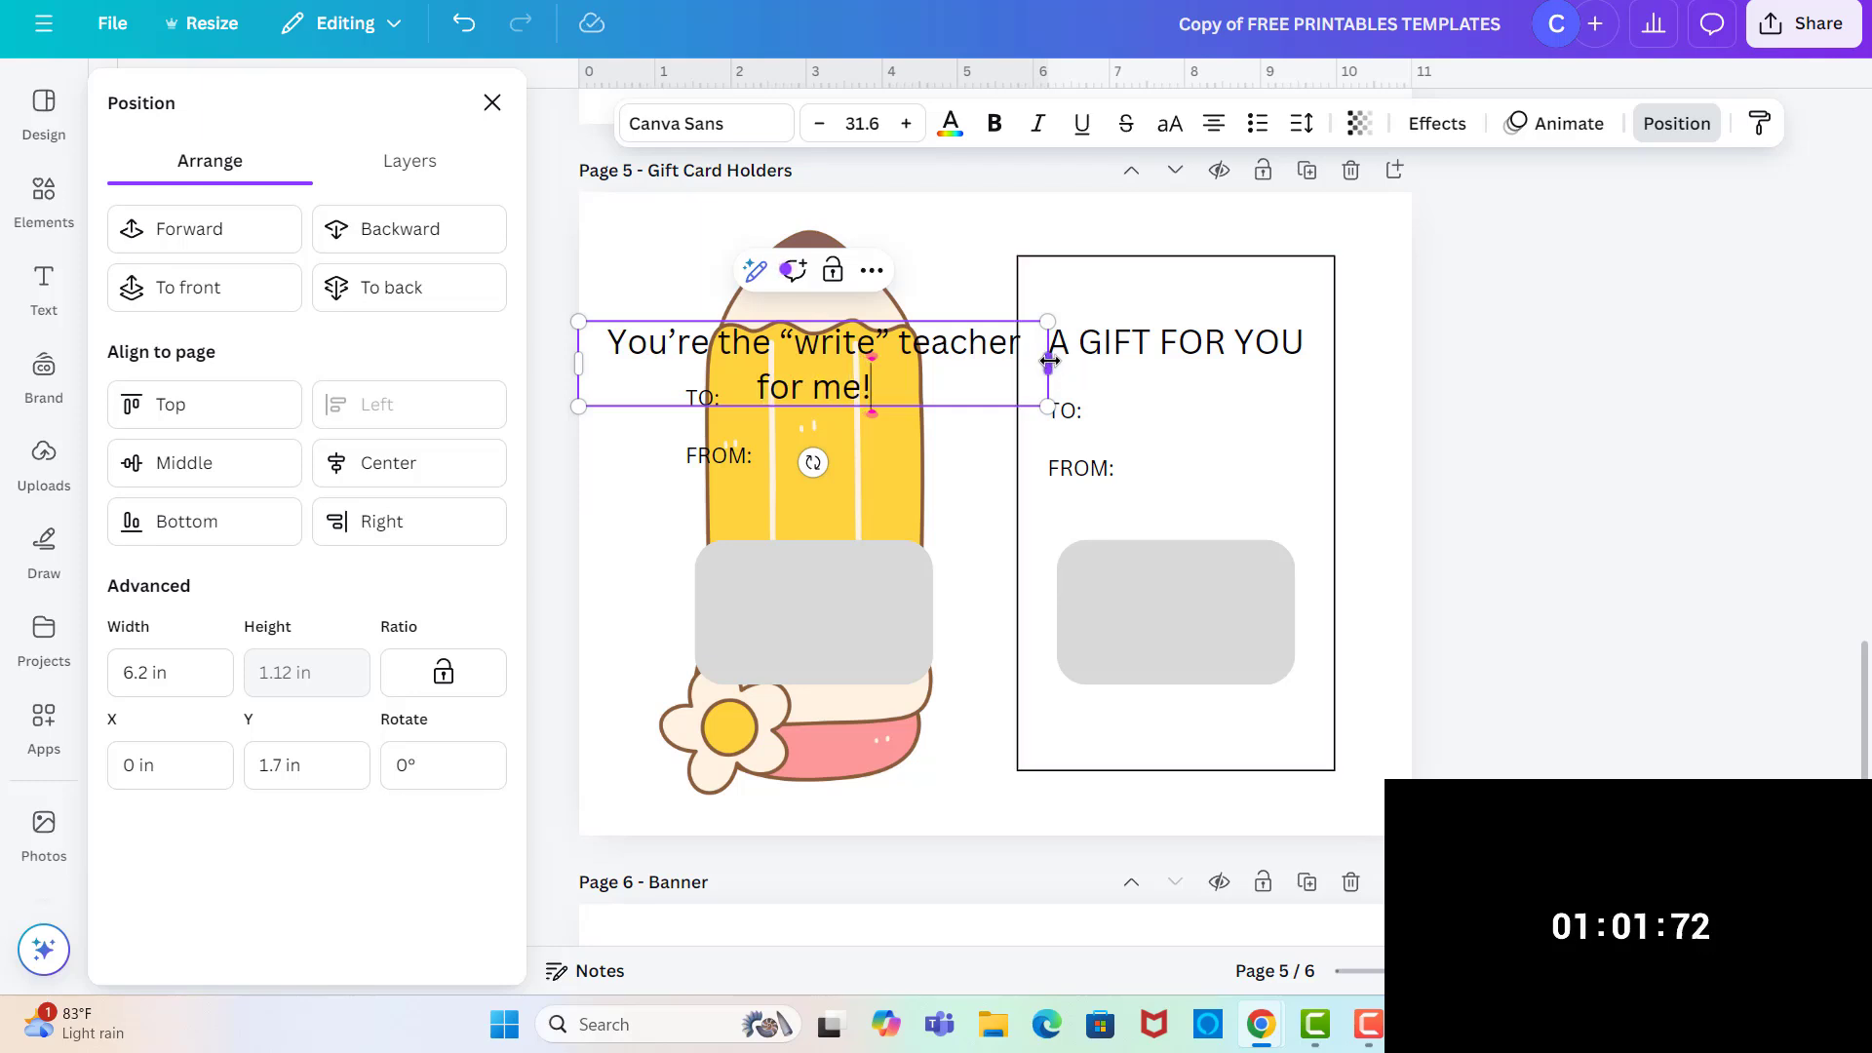
{"action": "left_click_drag", "start_coordinate": [1049, 361], "coordinate": [814, 360]}
{"action": "left_click", "coordinate": [996, 400]}
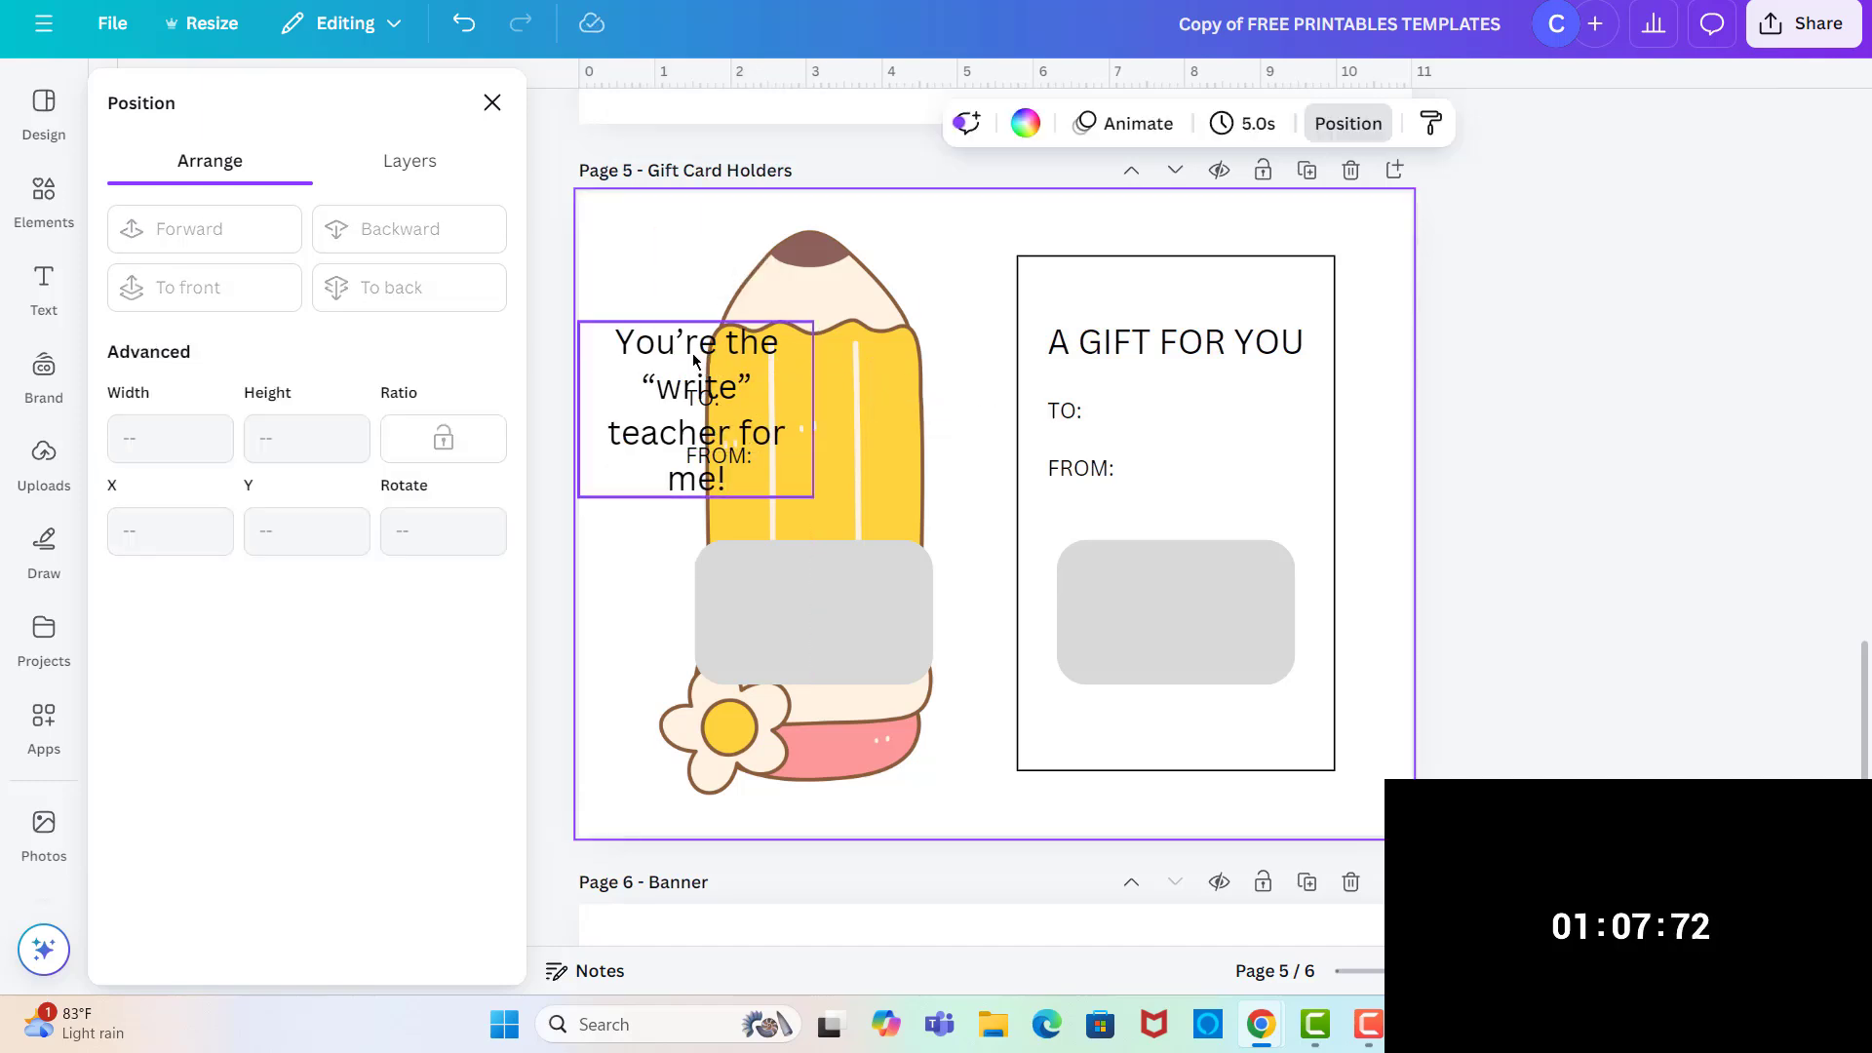
- Move the teacher message onto the pencil and tighten its line spacing from 1.4 to 1.03
{"action": "left_click", "coordinate": [694, 359]}
{"action": "mouse_move", "coordinate": [694, 359]}
{"action": "left_mouse_down"}
{"action": "mouse_move", "coordinate": [812, 357]}
{"action": "mouse_move", "coordinate": [811, 374]}
{"action": "left_mouse_up"}
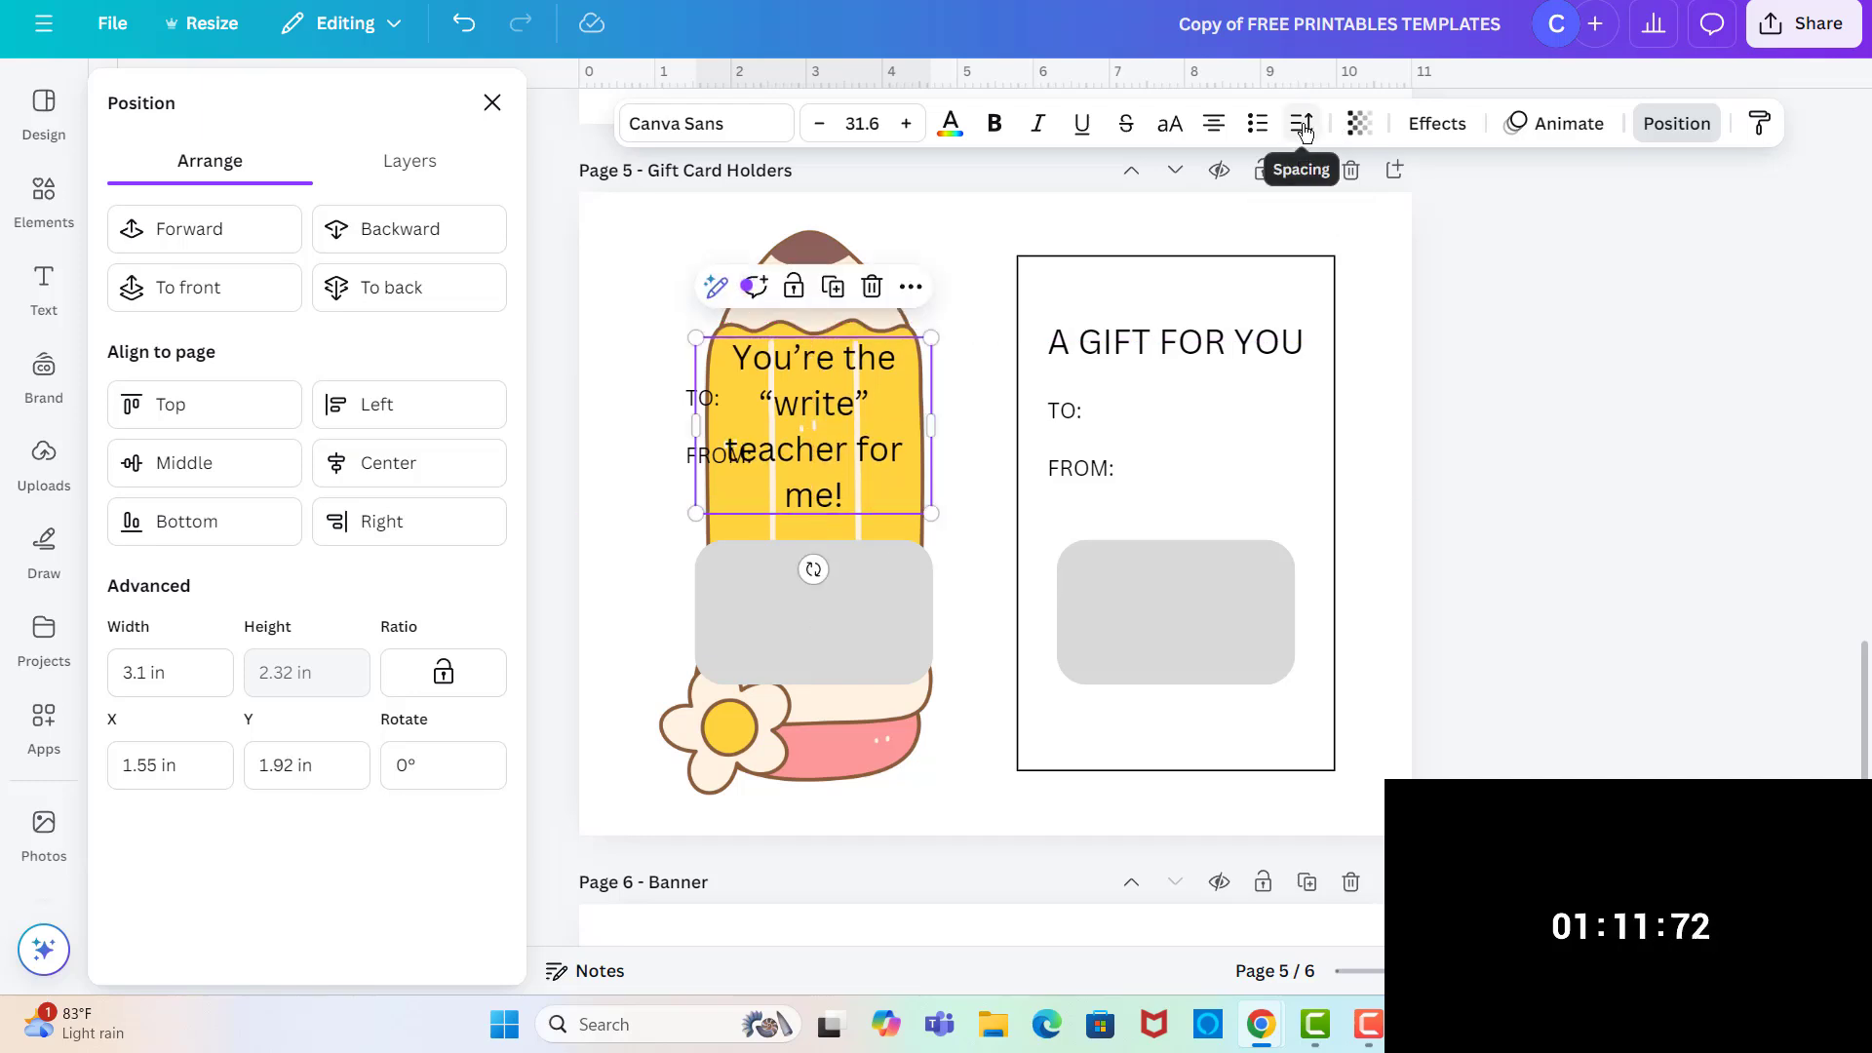
{"action": "left_click", "coordinate": [1302, 123]}
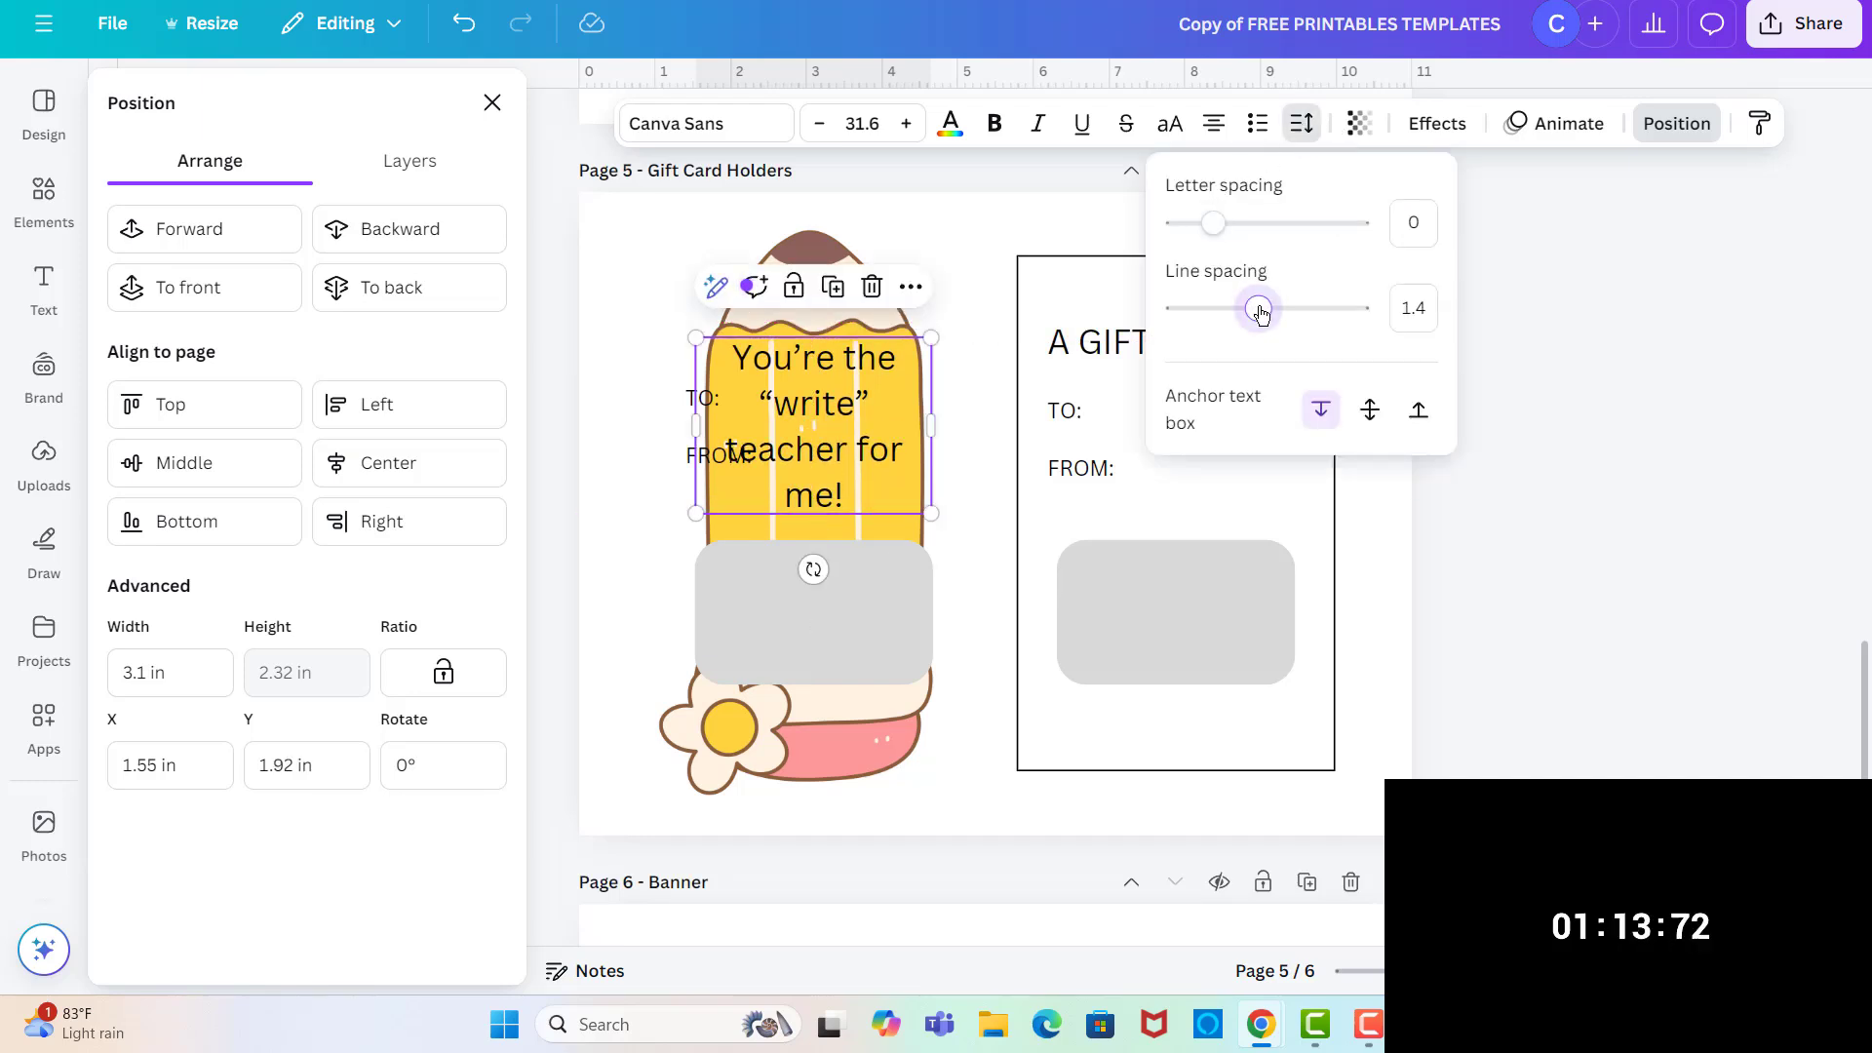
{"action": "left_click_drag", "start_coordinate": [1258, 308], "coordinate": [1226, 324]}
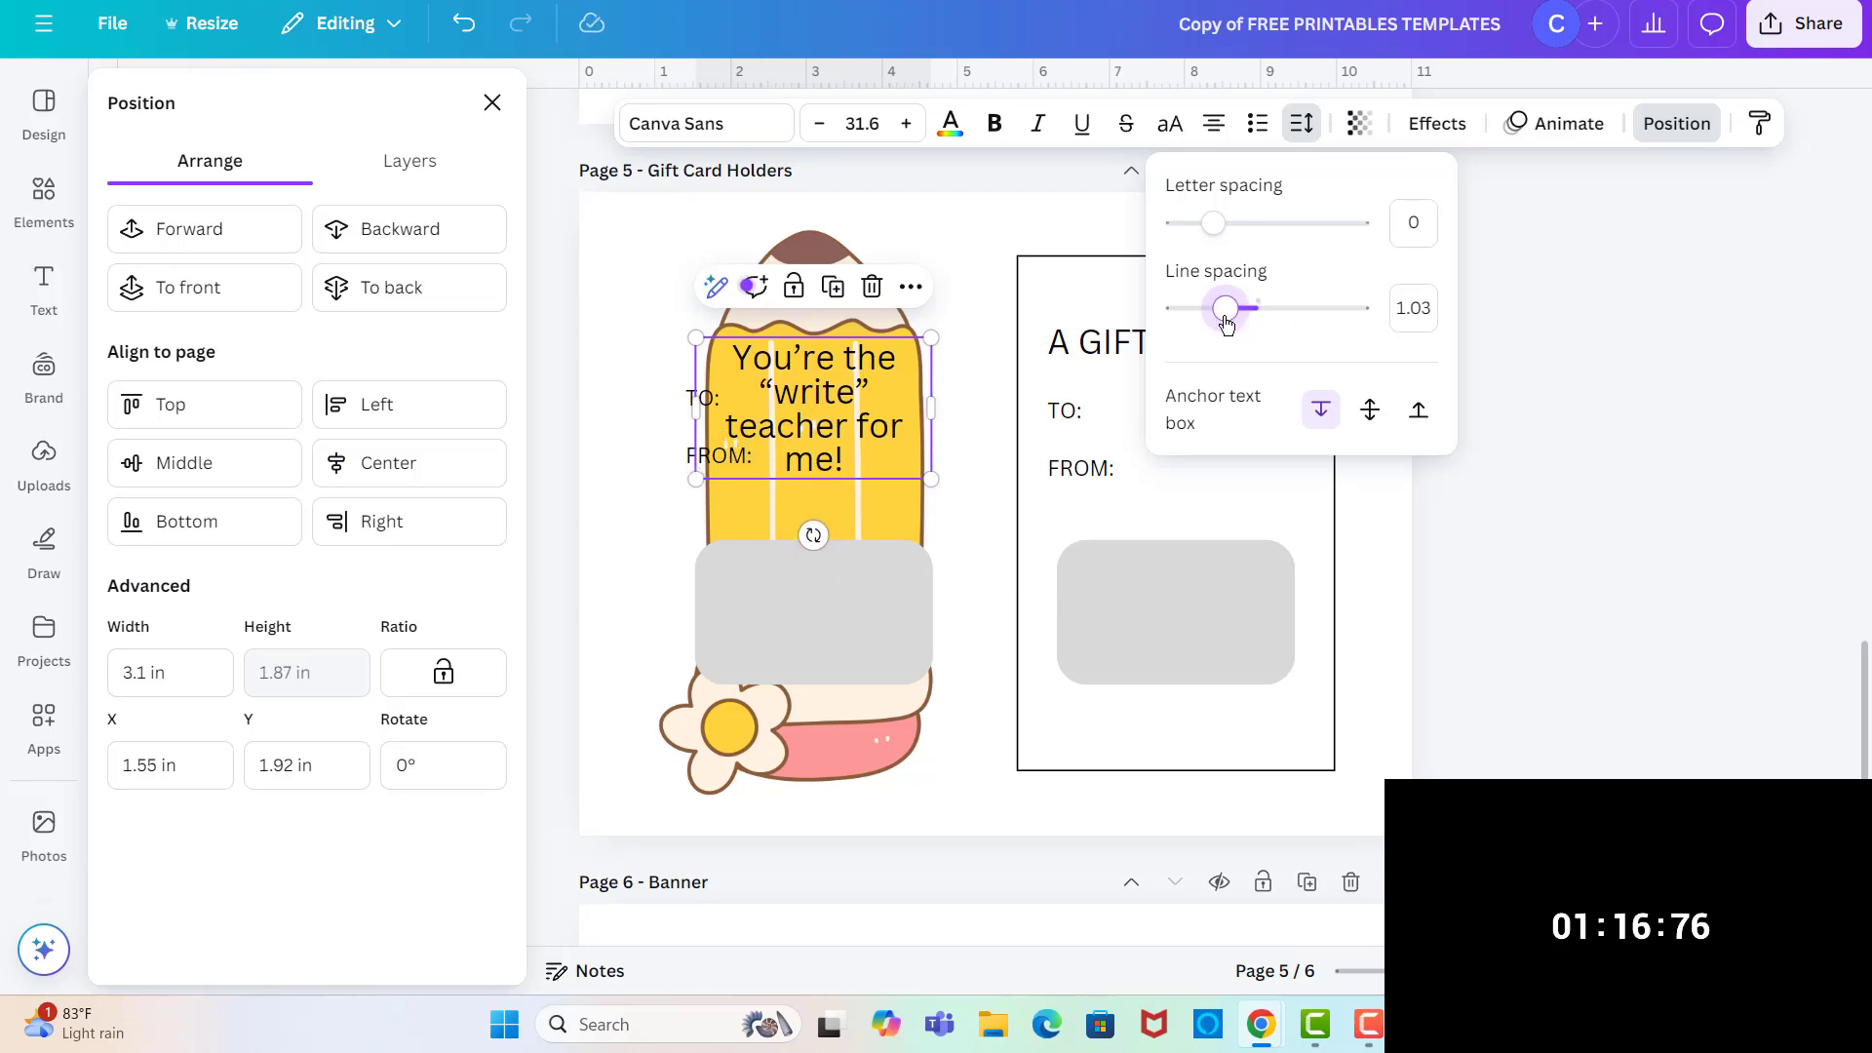
{"action": "left_click", "coordinate": [950, 577]}
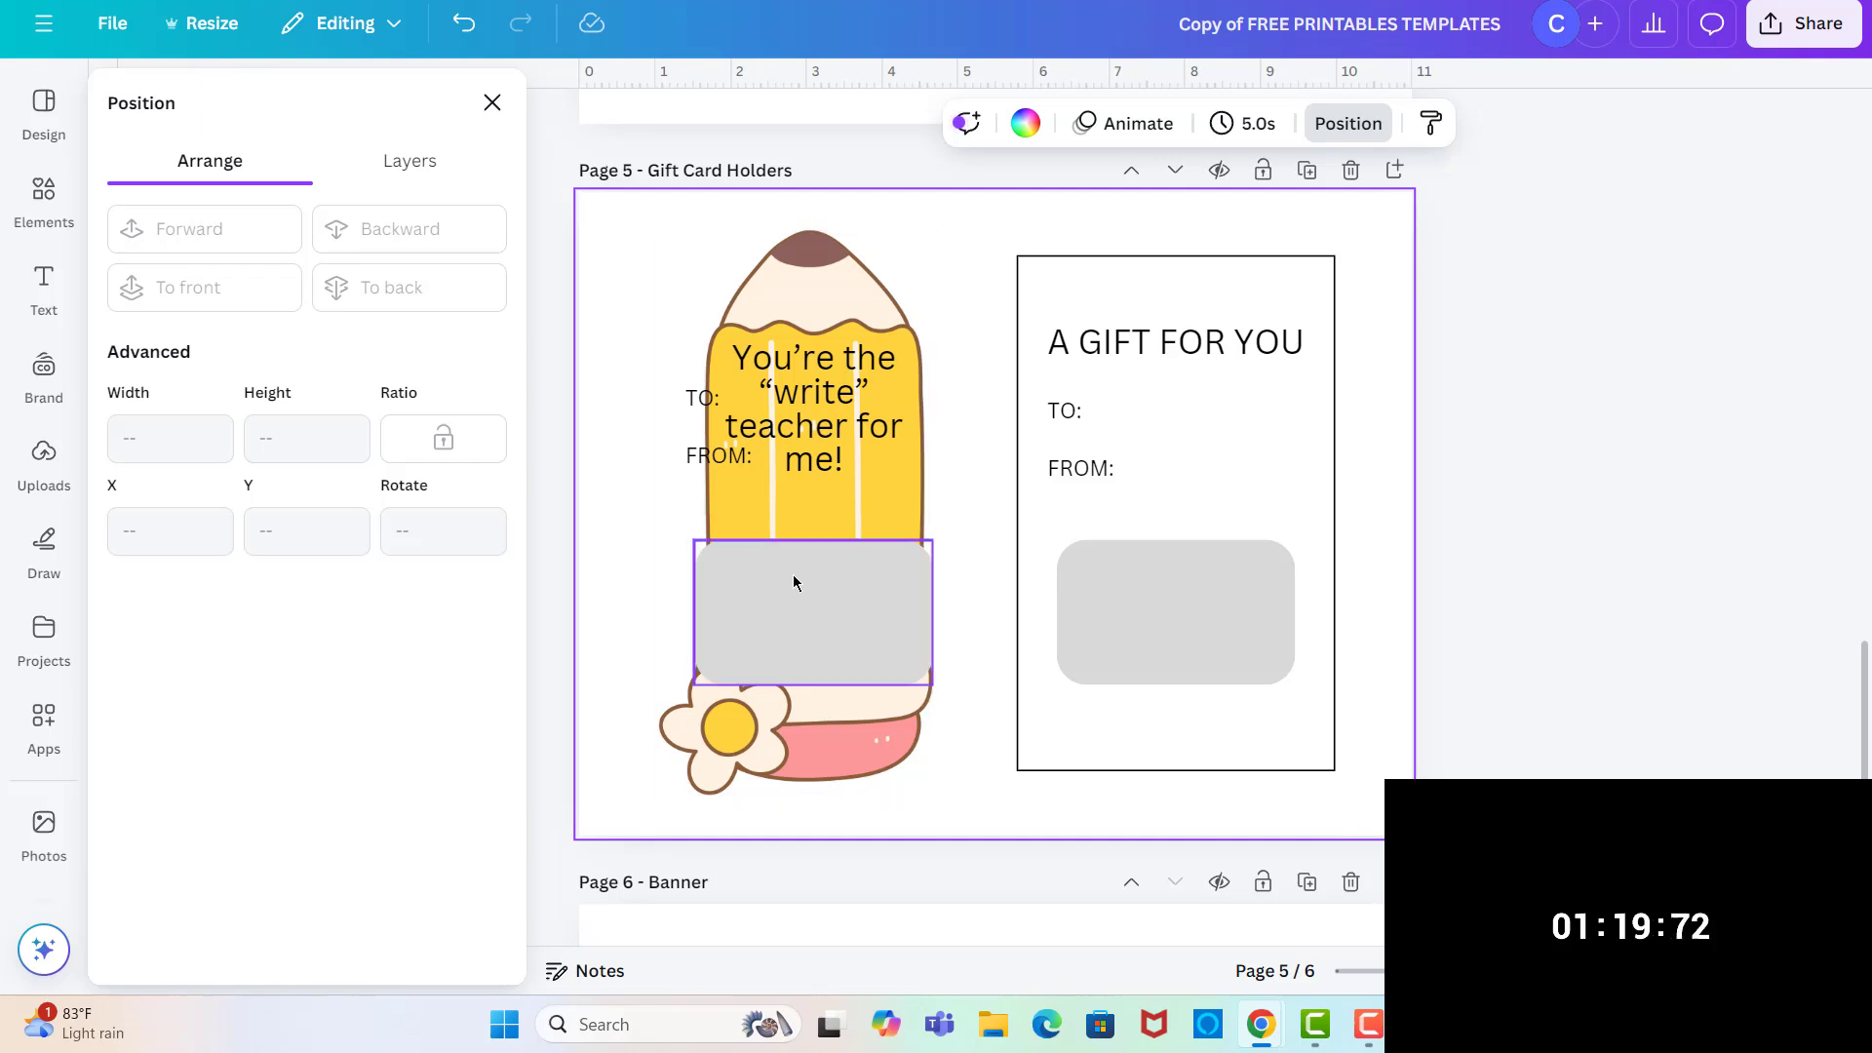
- Move TO:/FROM: onto the pencil's lower band and centre a 2.67 × 1.68 in grey box below the quote
{"action": "mouse_move", "coordinate": [806, 585]}
{"action": "left_mouse_down"}
{"action": "mouse_move", "coordinate": [886, 614]}
{"action": "mouse_move", "coordinate": [911, 664]}
{"action": "mouse_move", "coordinate": [1070, 694]}
{"action": "mouse_move", "coordinate": [1081, 664]}
{"action": "left_mouse_up"}
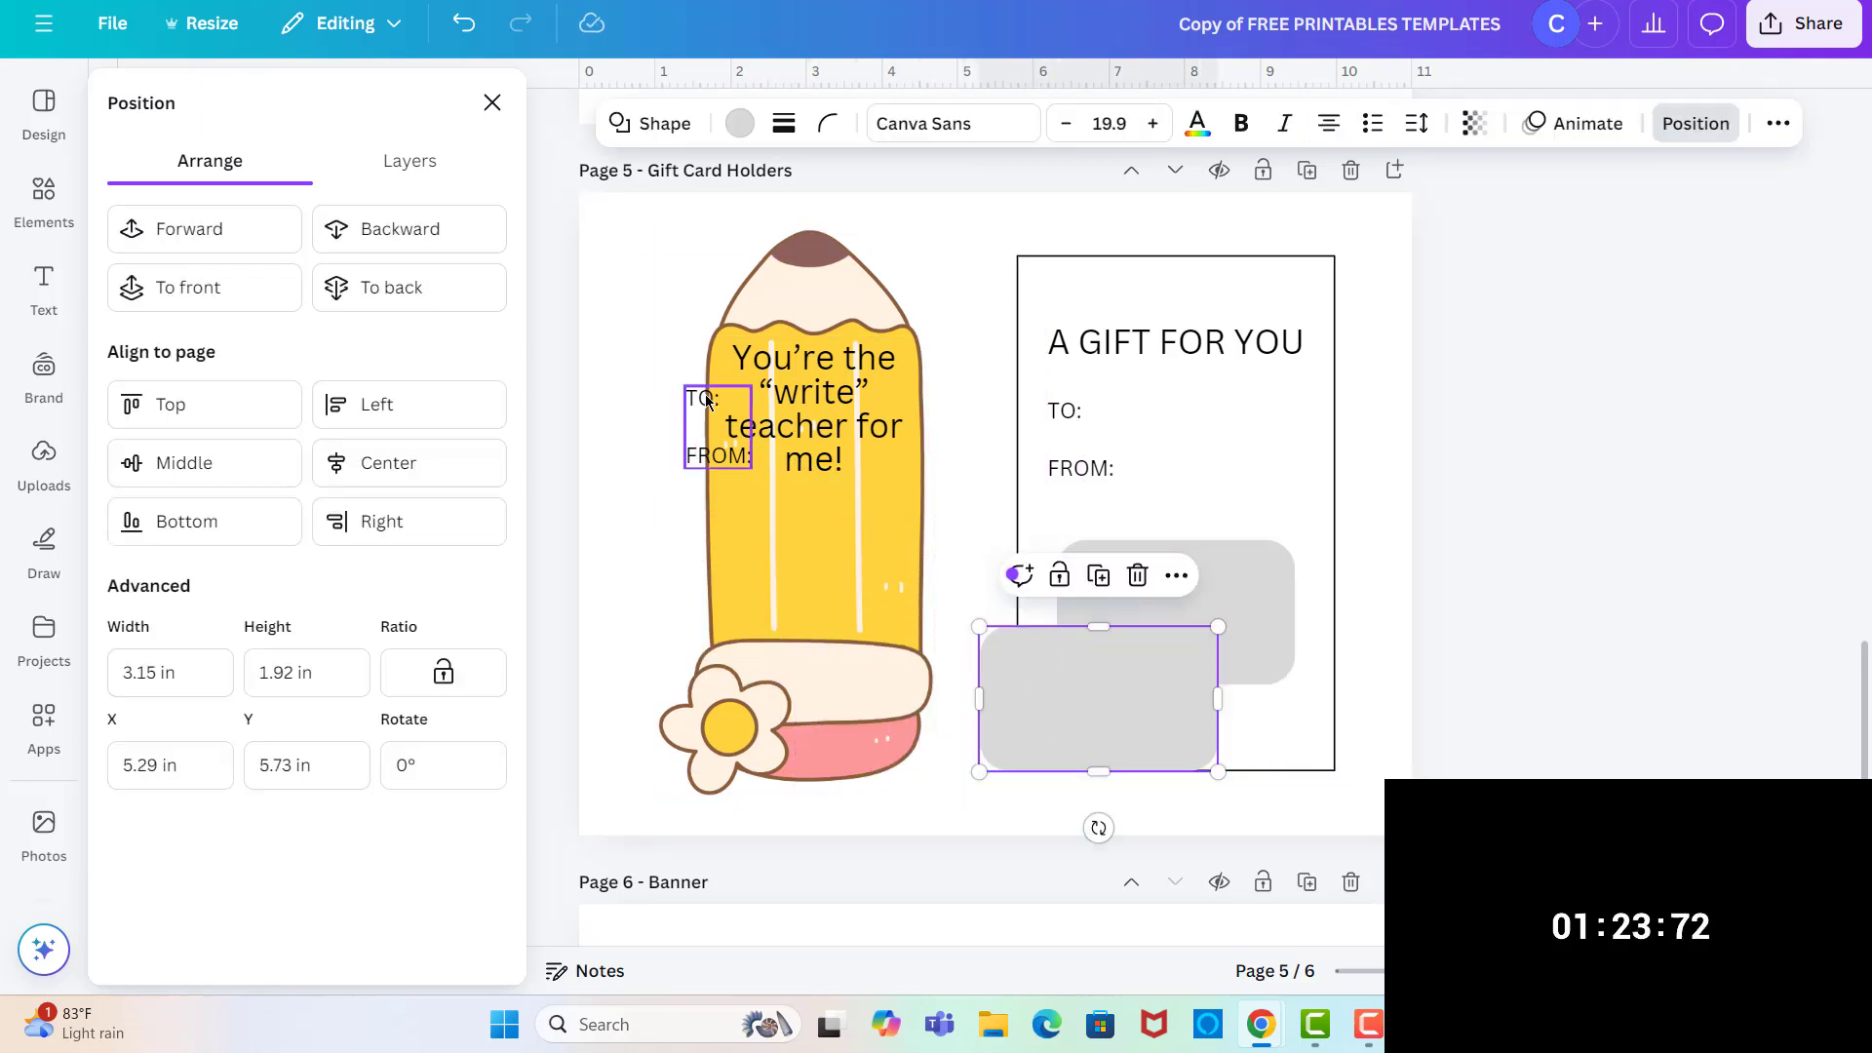
{"action": "mouse_move", "coordinate": [708, 400]}
{"action": "left_mouse_down"}
{"action": "mouse_move", "coordinate": [705, 481]}
{"action": "mouse_move", "coordinate": [740, 528]}
{"action": "mouse_move", "coordinate": [737, 494]}
{"action": "mouse_move", "coordinate": [735, 596]}
{"action": "mouse_move", "coordinate": [802, 672]}
{"action": "left_mouse_up"}
{"action": "mouse_move", "coordinate": [1127, 574]}
{"action": "left_mouse_down"}
{"action": "mouse_move", "coordinate": [900, 545]}
{"action": "mouse_move", "coordinate": [858, 519]}
{"action": "mouse_move", "coordinate": [873, 523]}
{"action": "left_mouse_up"}
{"action": "left_click_drag", "start_coordinate": [696, 495], "coordinate": [735, 514]}
{"action": "left_click_drag", "start_coordinate": [849, 546], "coordinate": [828, 538]}
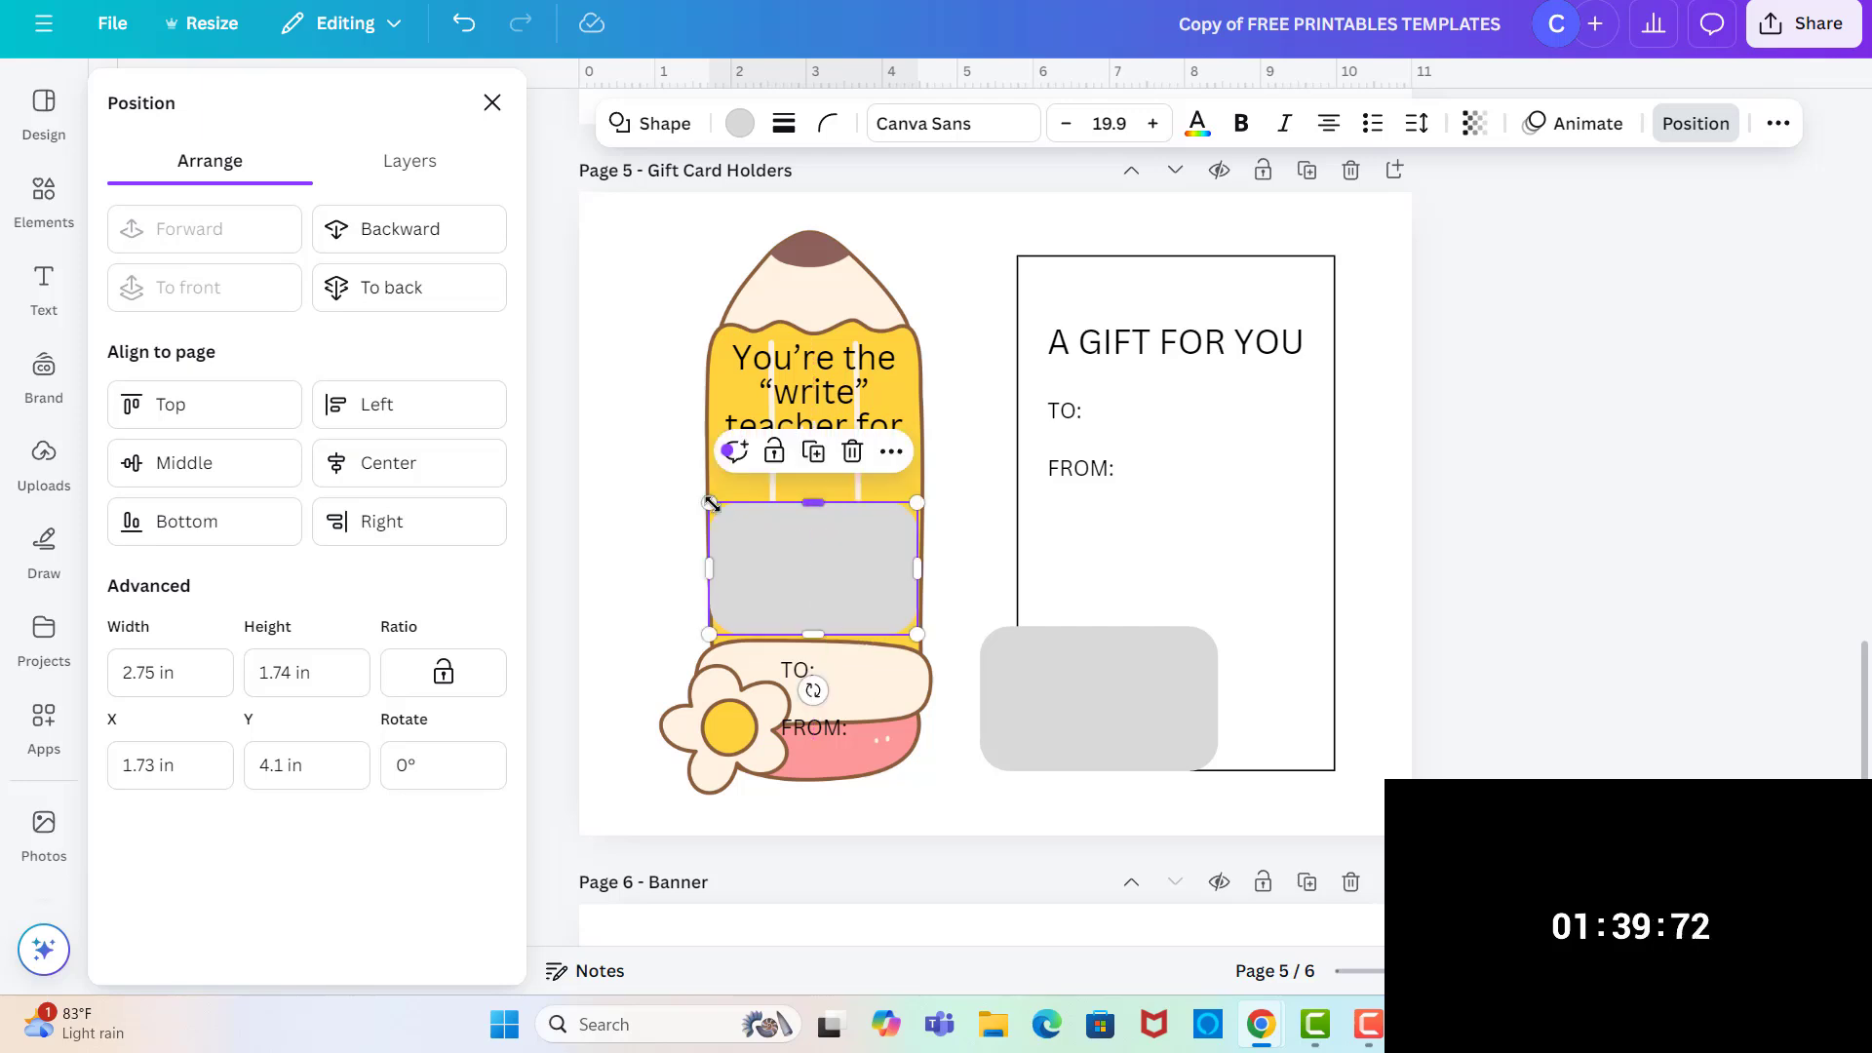
{"action": "left_click_drag", "start_coordinate": [714, 507], "coordinate": [715, 508]}
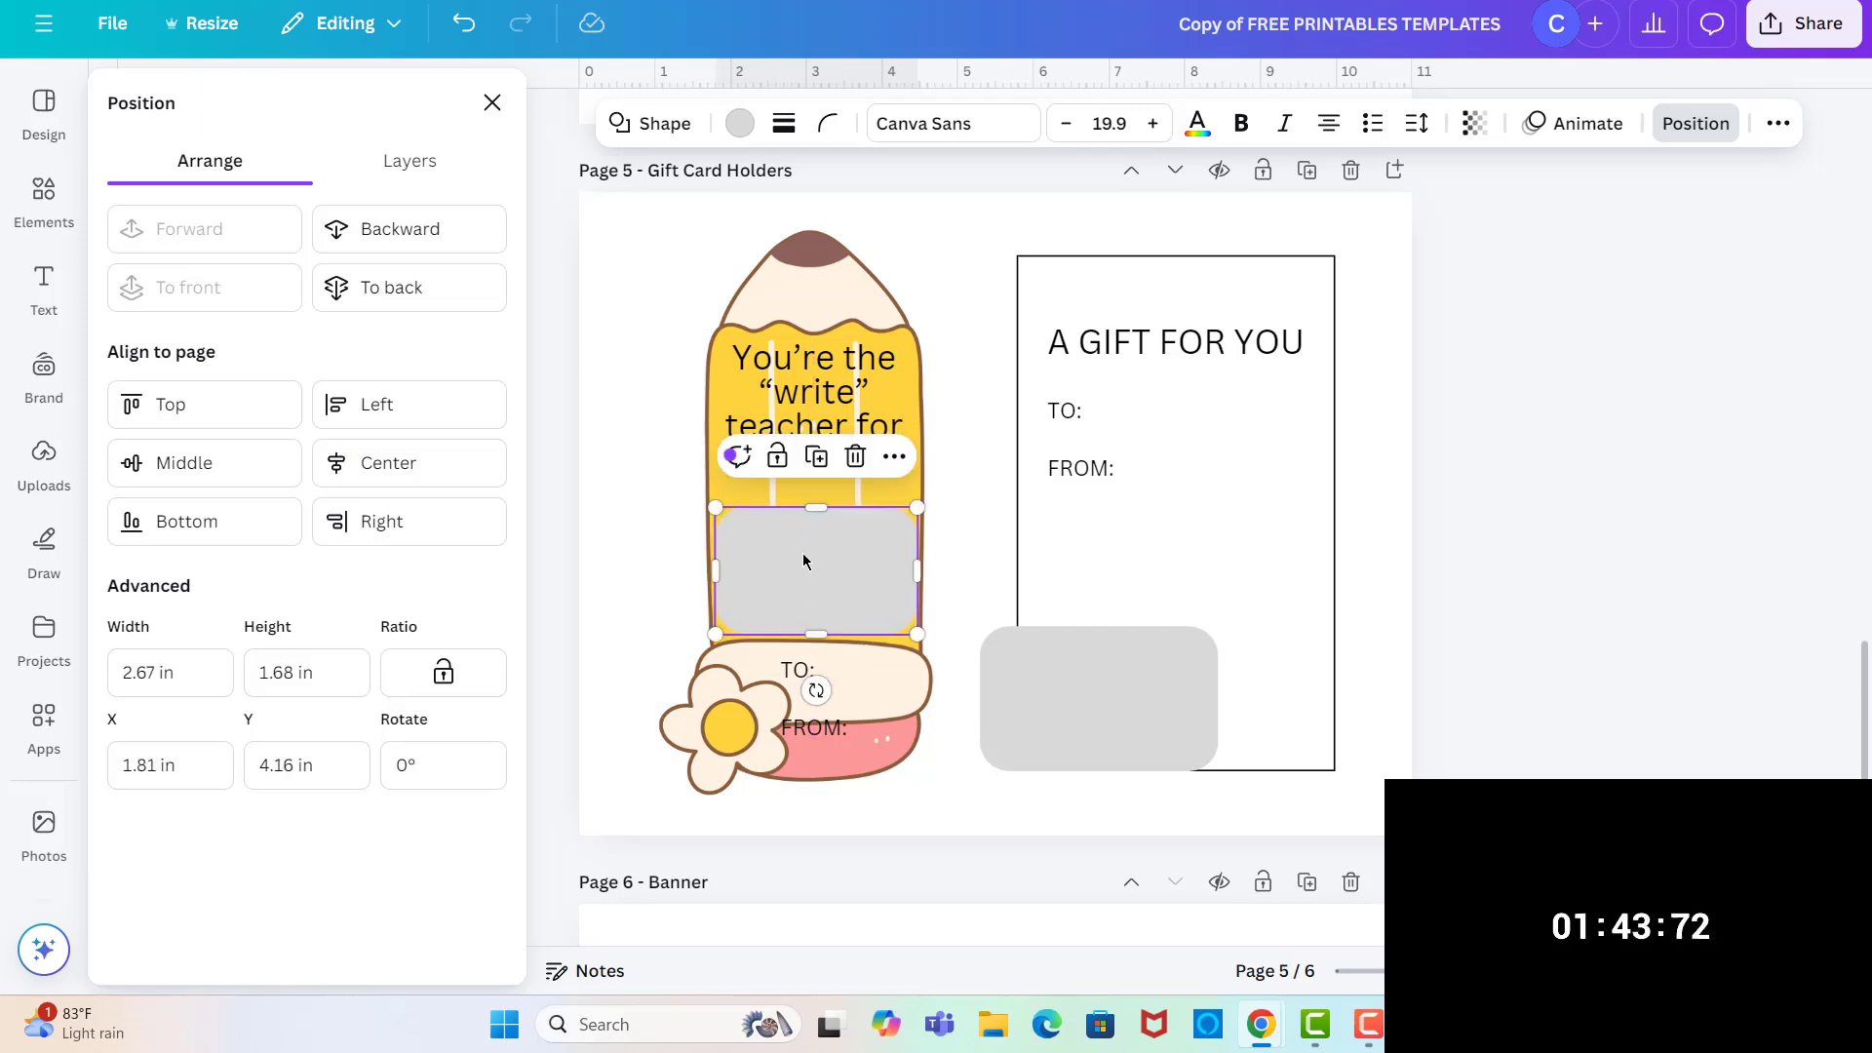
{"action": "left_click_drag", "start_coordinate": [801, 561], "coordinate": [798, 550]}
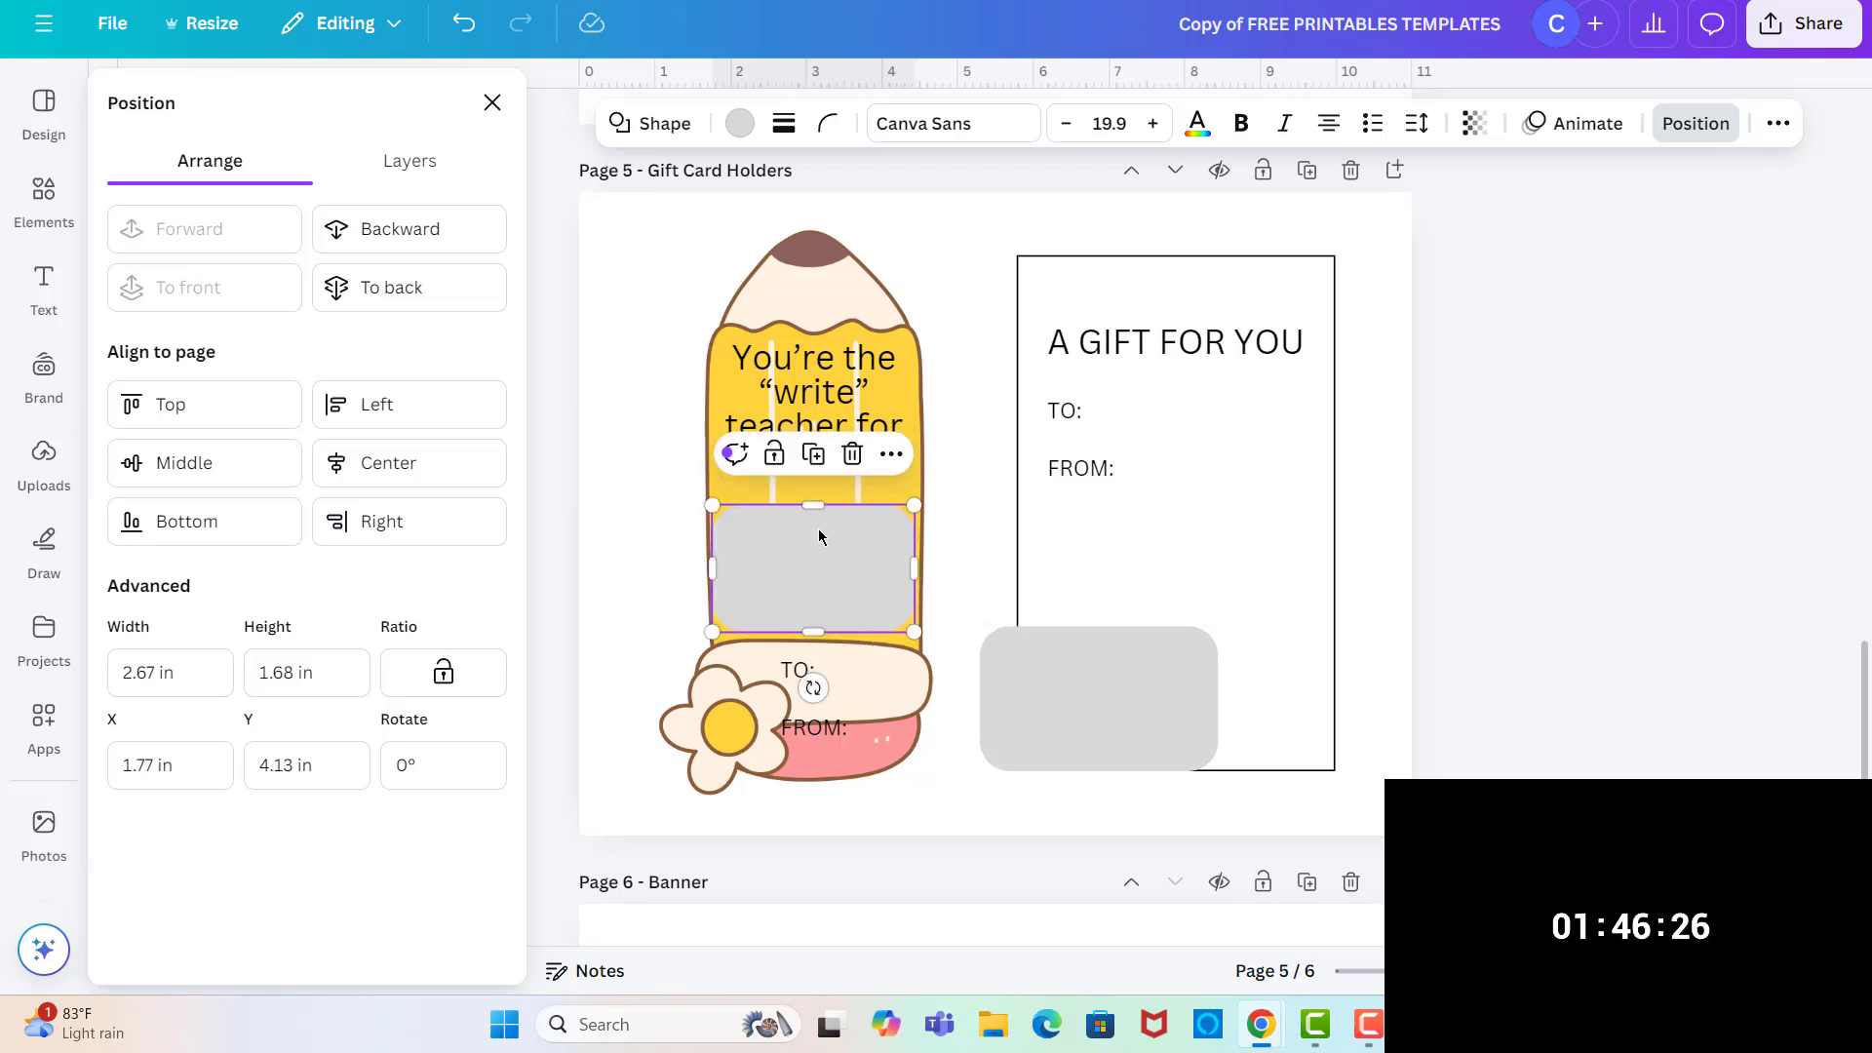
- Set the teacher message in Canva Student Font and enlarge it to size 40.2 over three lines
{"action": "left_click", "coordinate": [910, 423]}
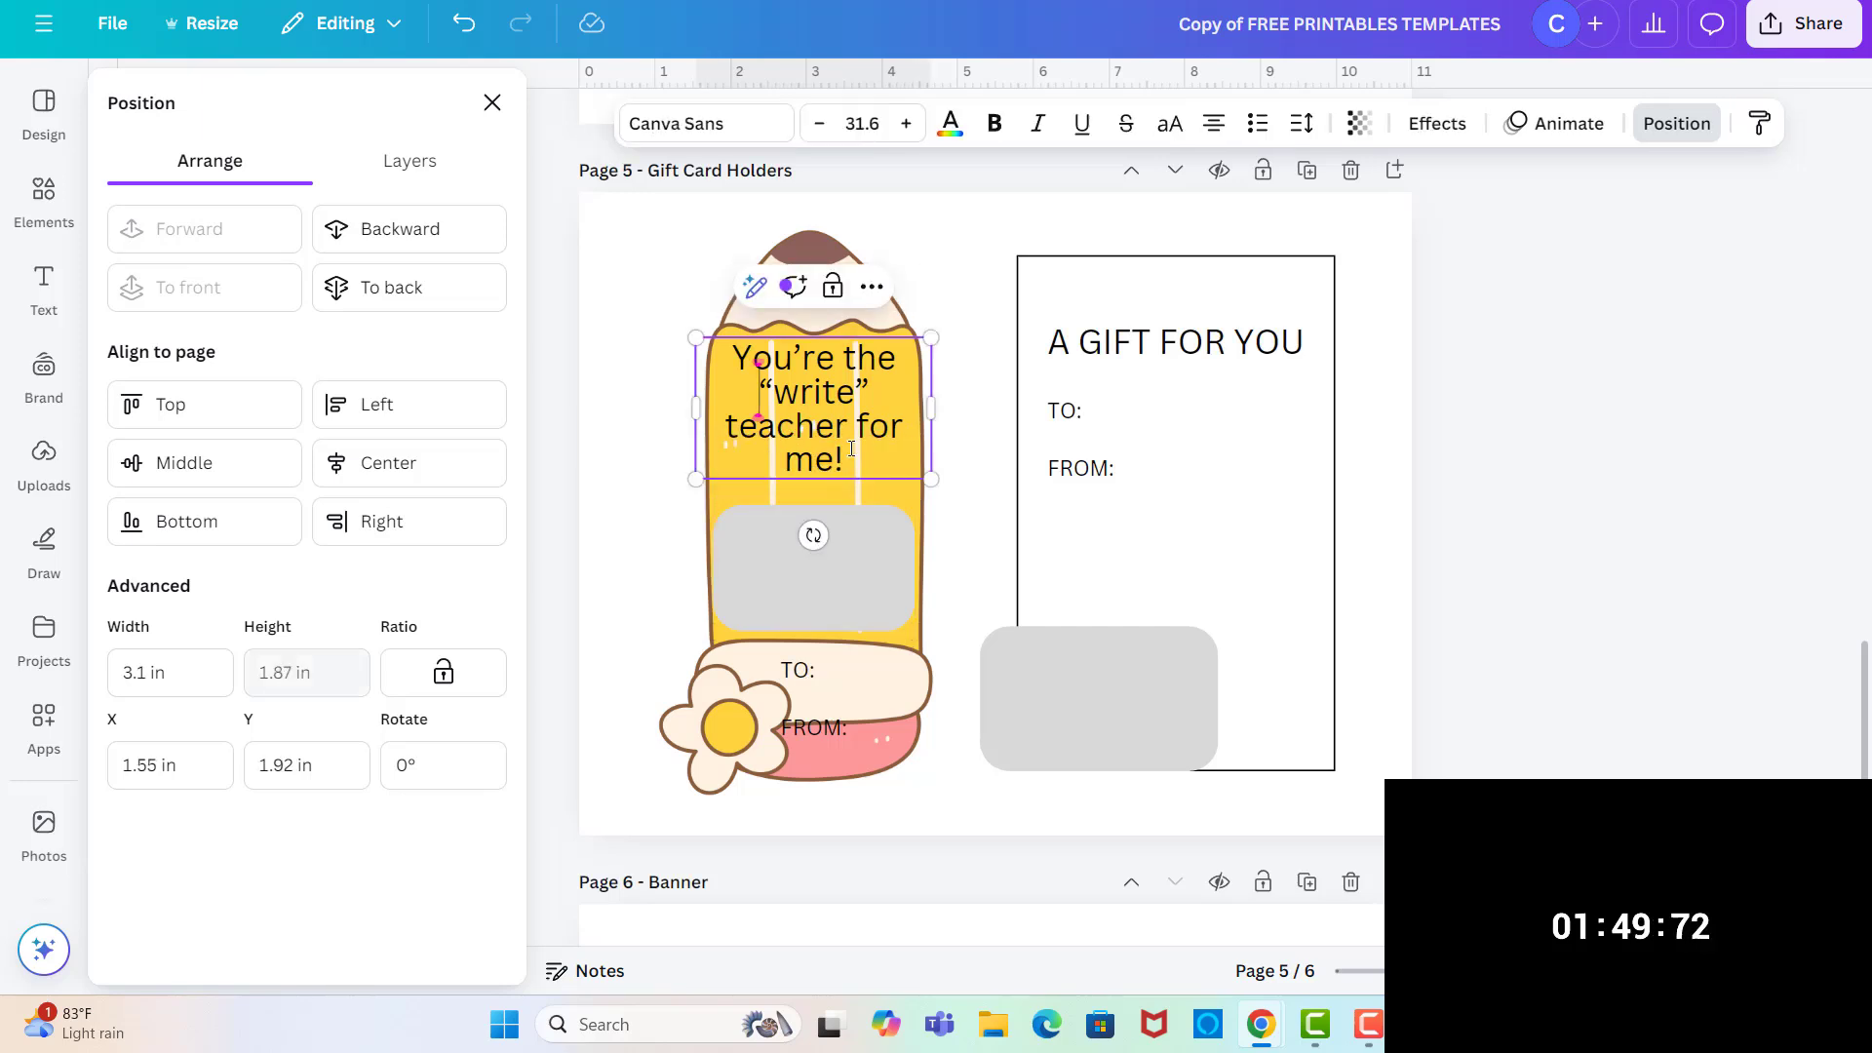
{"action": "double_click", "coordinate": [716, 362]}
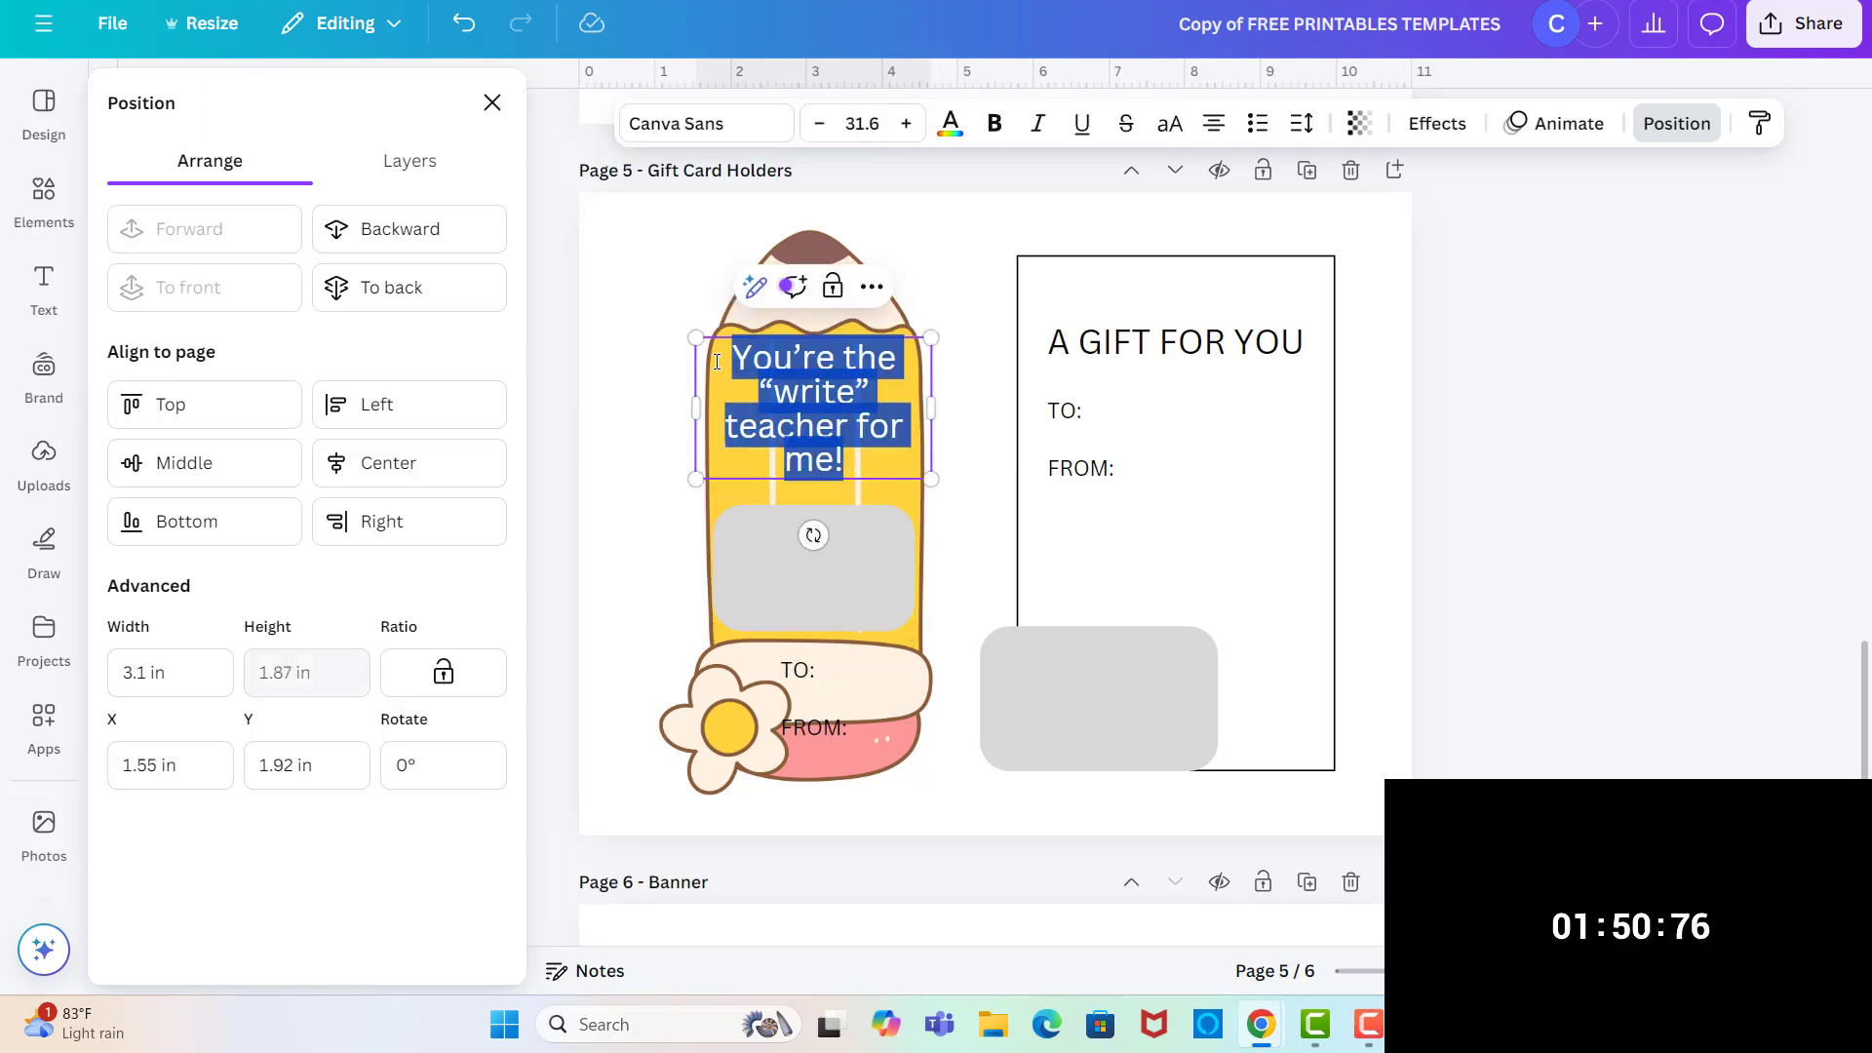
{"action": "left_click", "coordinate": [727, 131]}
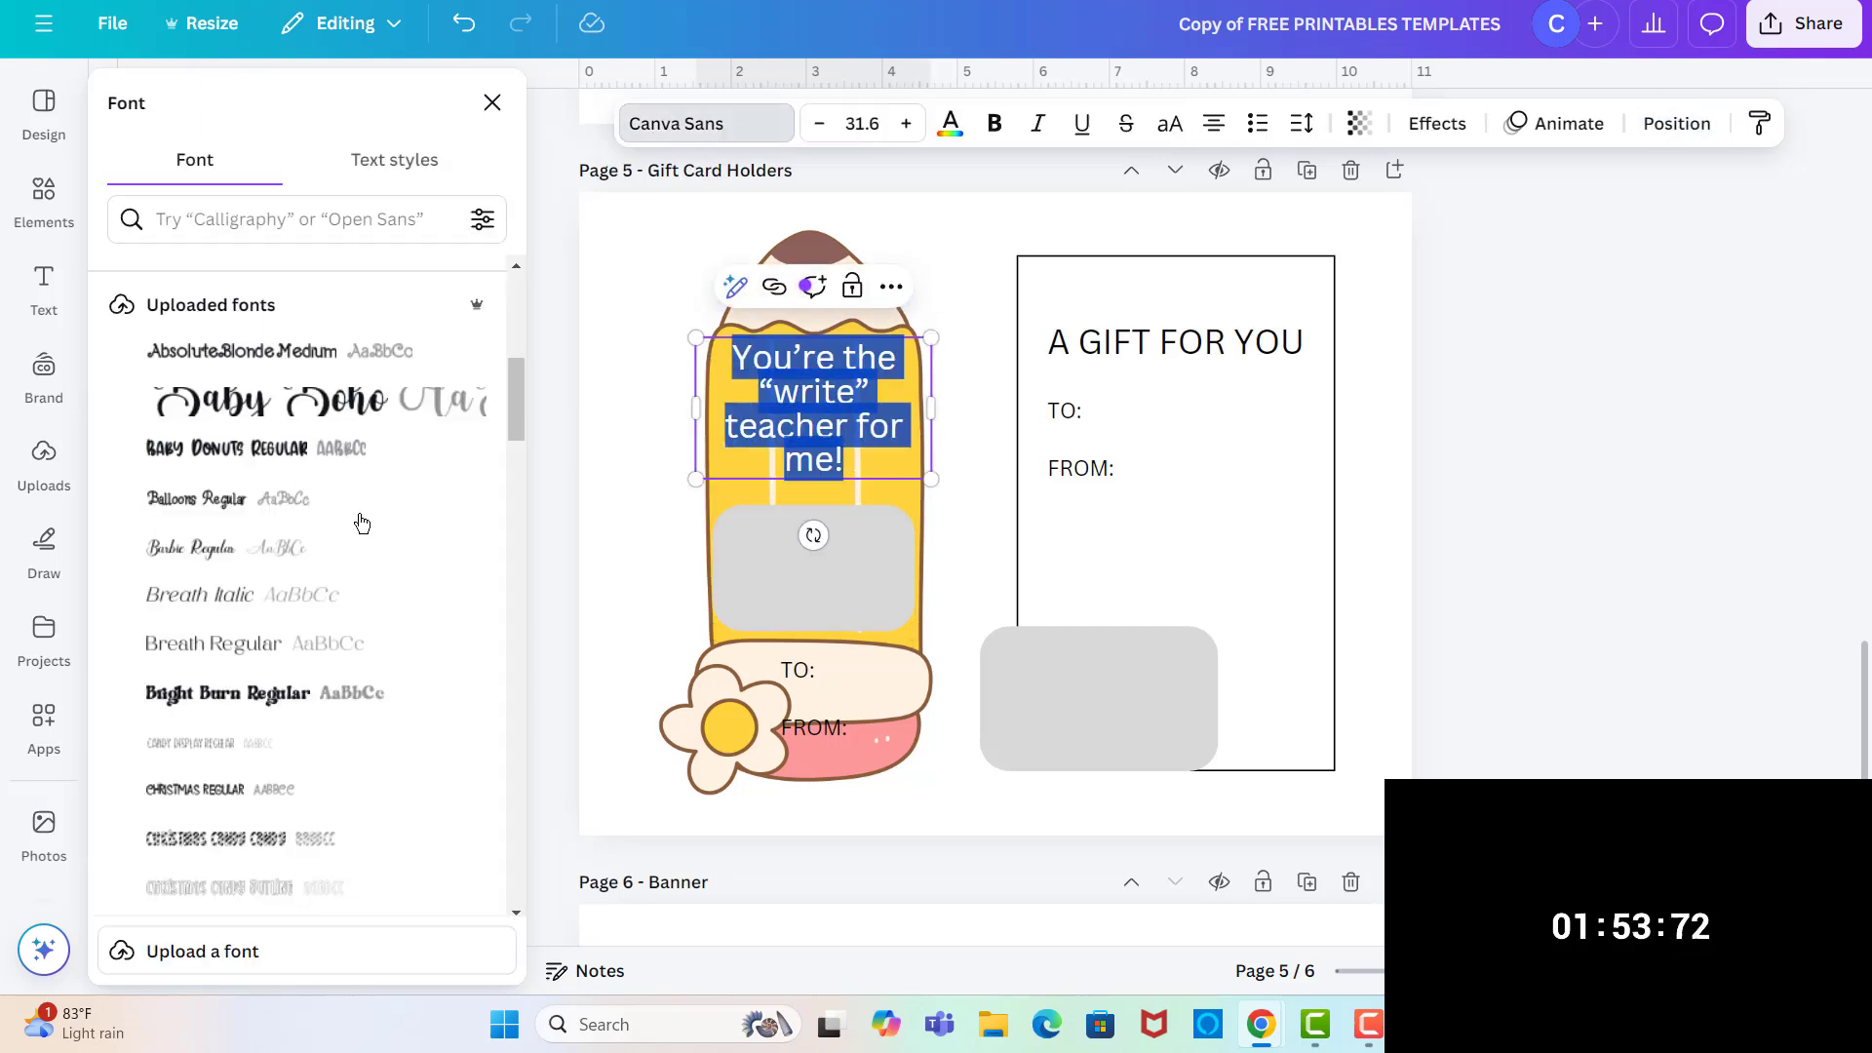
{"action": "left_click", "coordinate": [250, 226]}
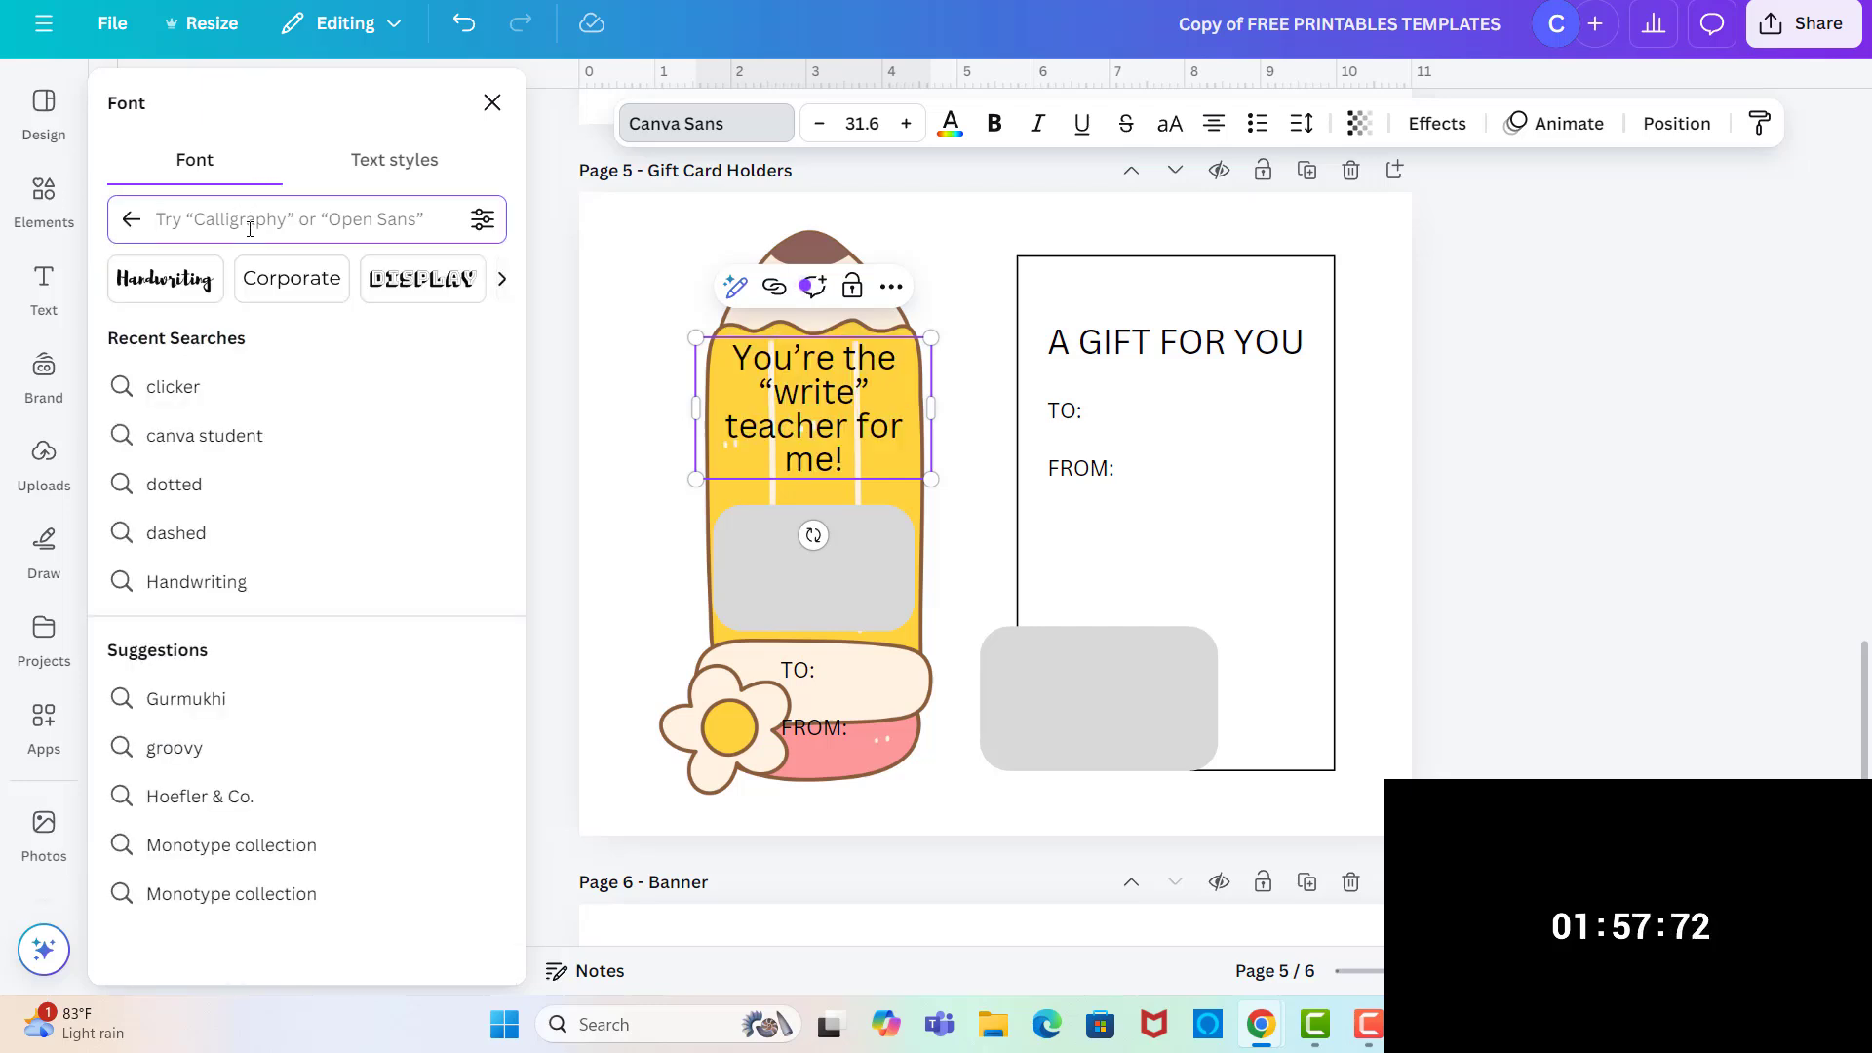
{"action": "type", "text": "canva"}
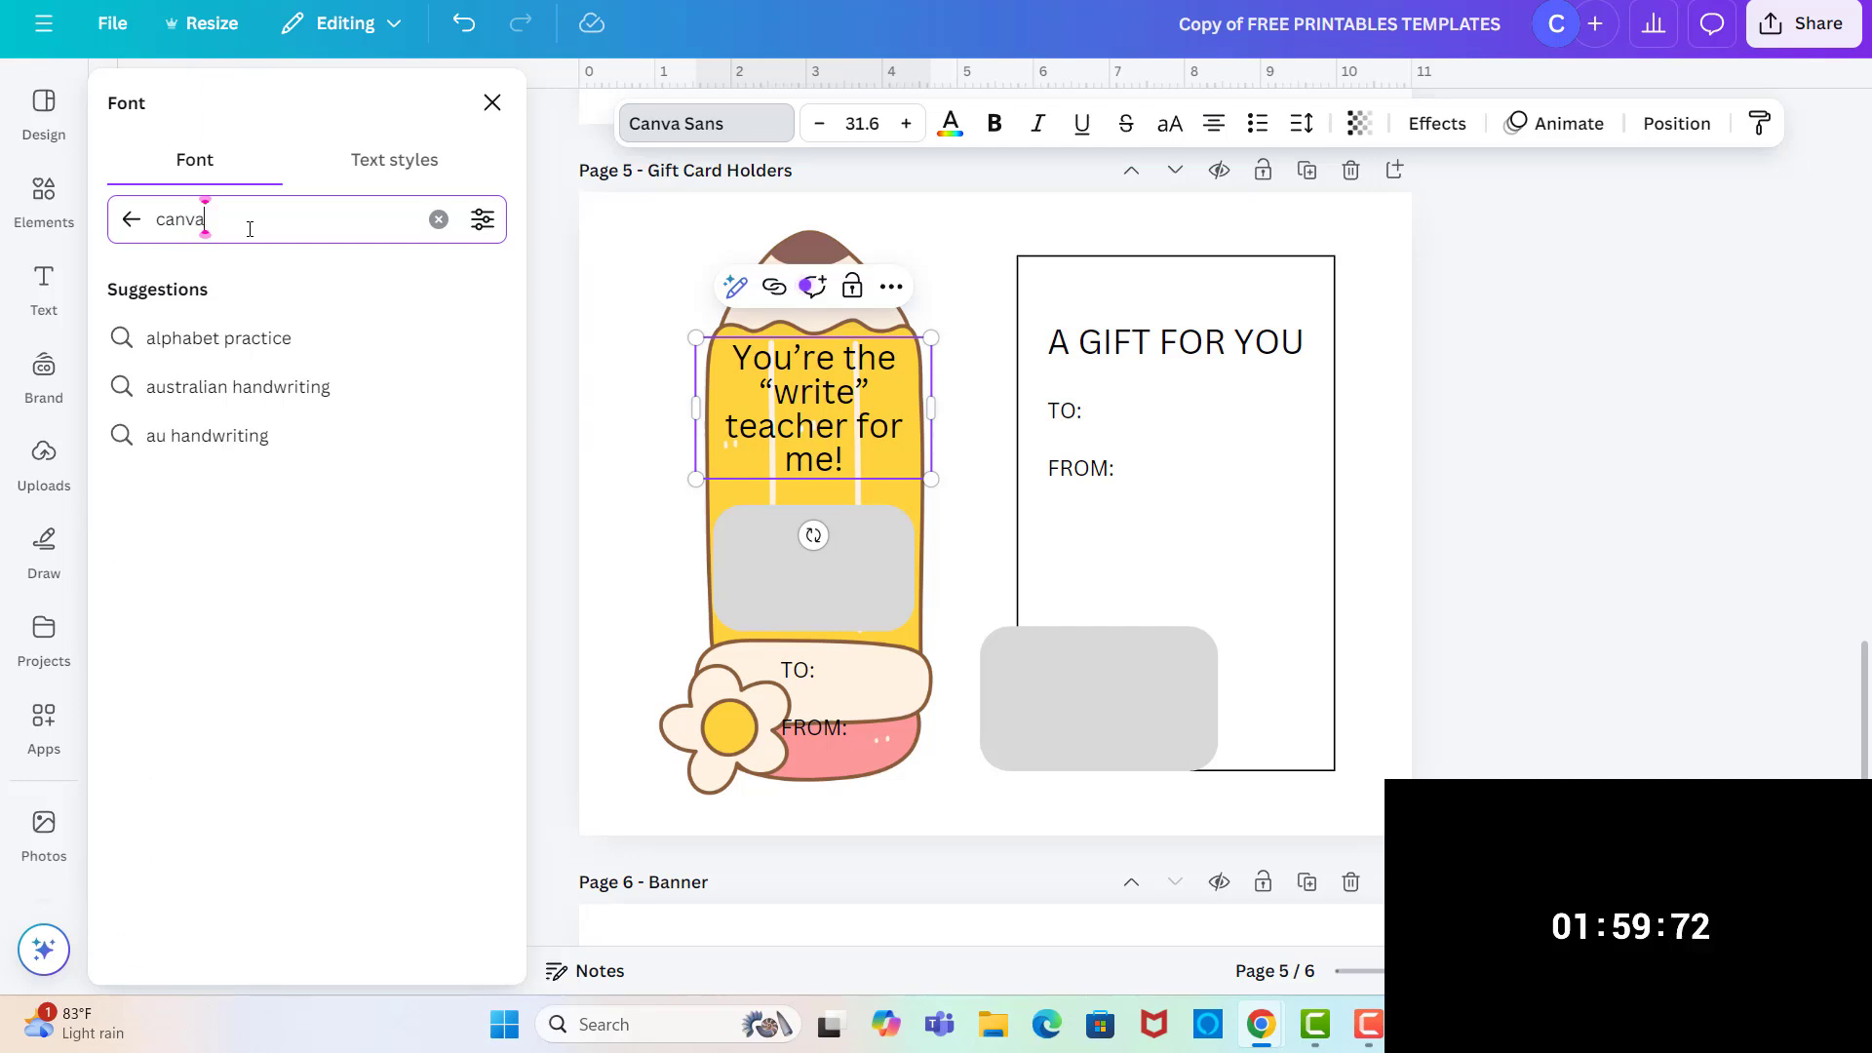
{"action": "type", "text": " student"}
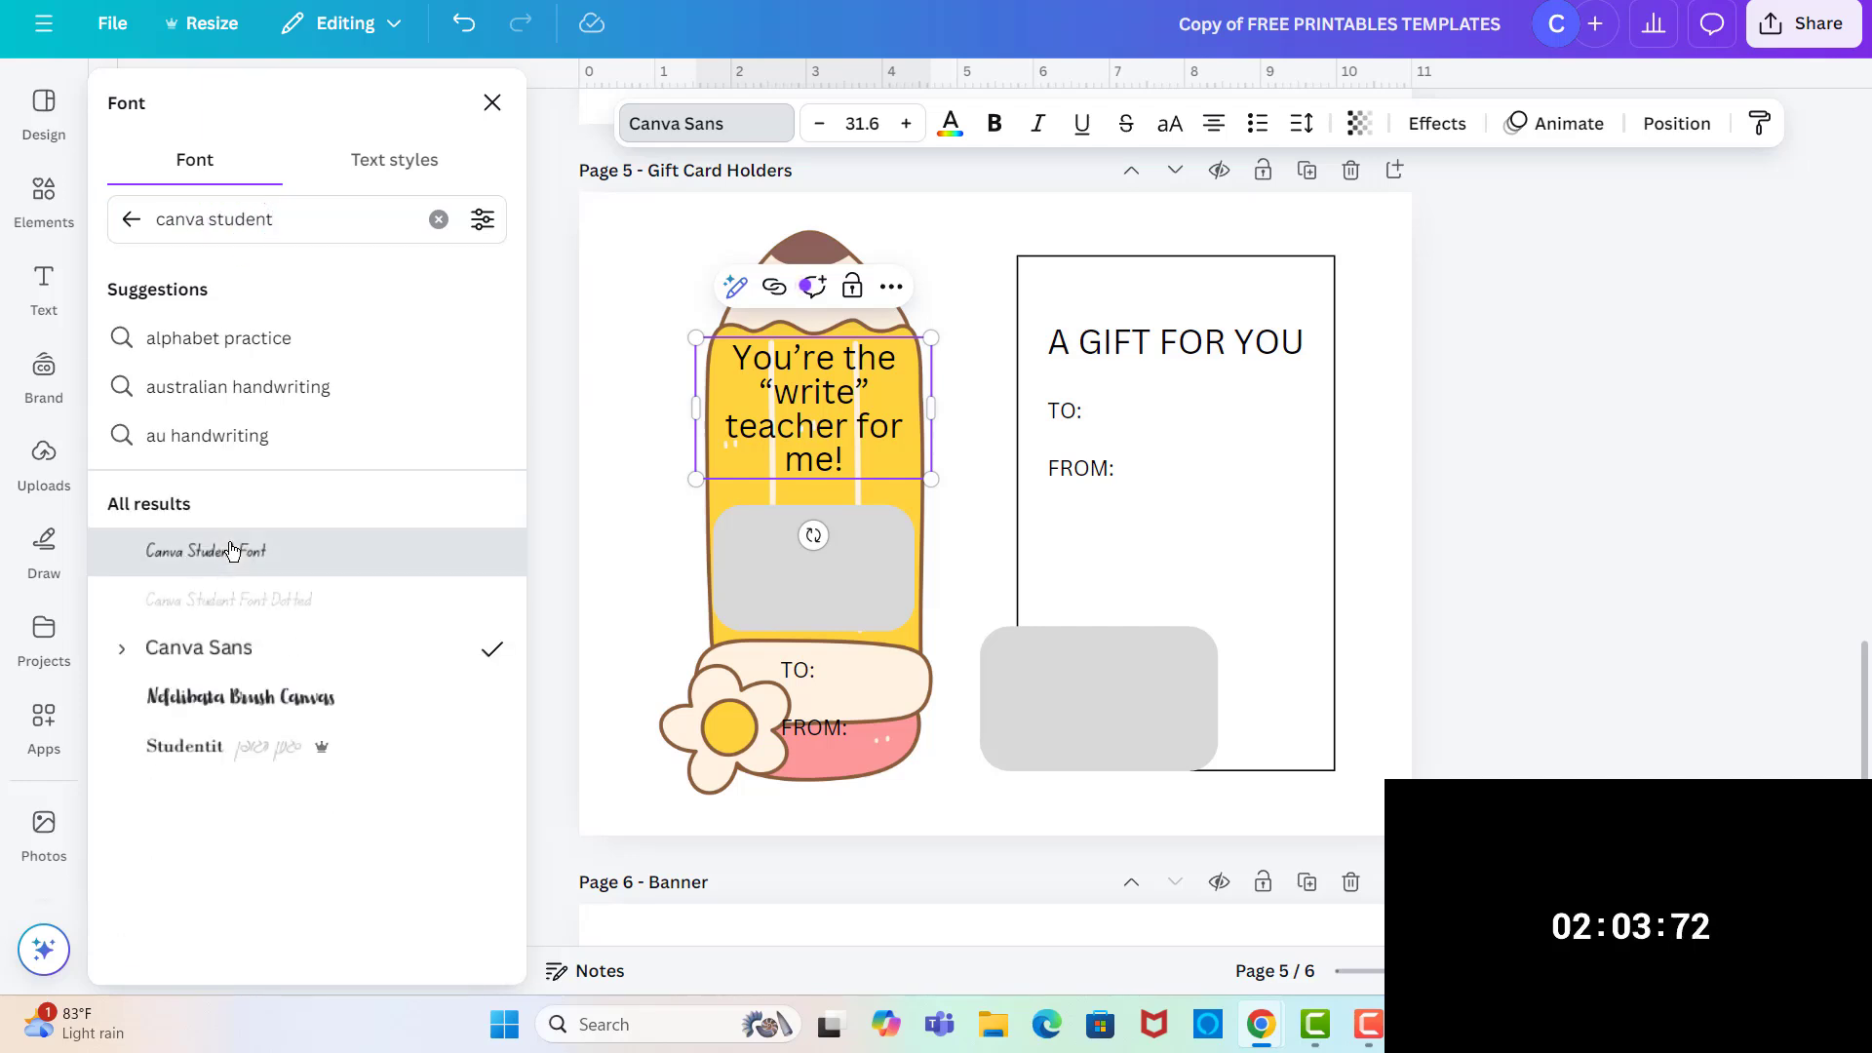
{"action": "left_click", "coordinate": [231, 551]}
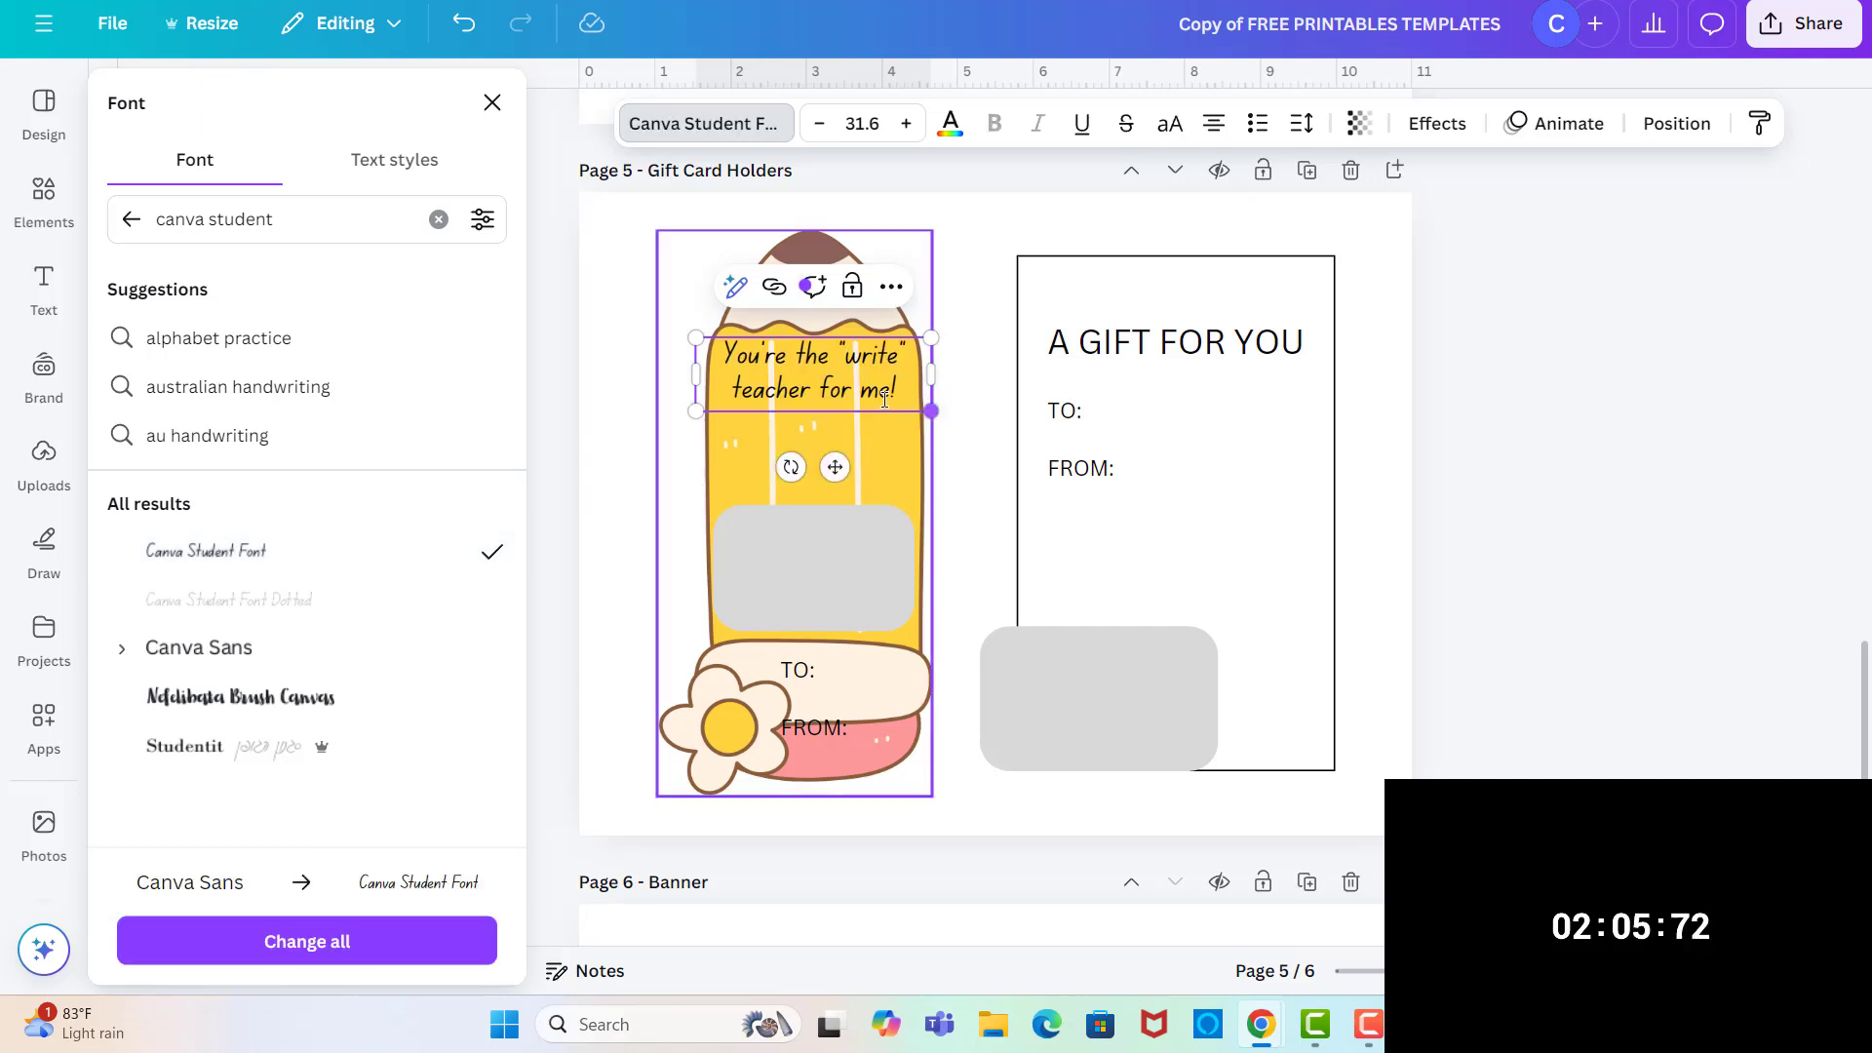
{"action": "mouse_move", "coordinate": [932, 410]}
{"action": "left_mouse_down"}
{"action": "mouse_move", "coordinate": [995, 431]}
{"action": "mouse_move", "coordinate": [953, 390]}
{"action": "mouse_move", "coordinate": [846, 420]}
{"action": "left_mouse_up"}
{"action": "key", "text": "Escape"}
- Add a line break after TO: to space TO: and FROM: further apart
{"action": "left_click", "coordinate": [805, 696]}
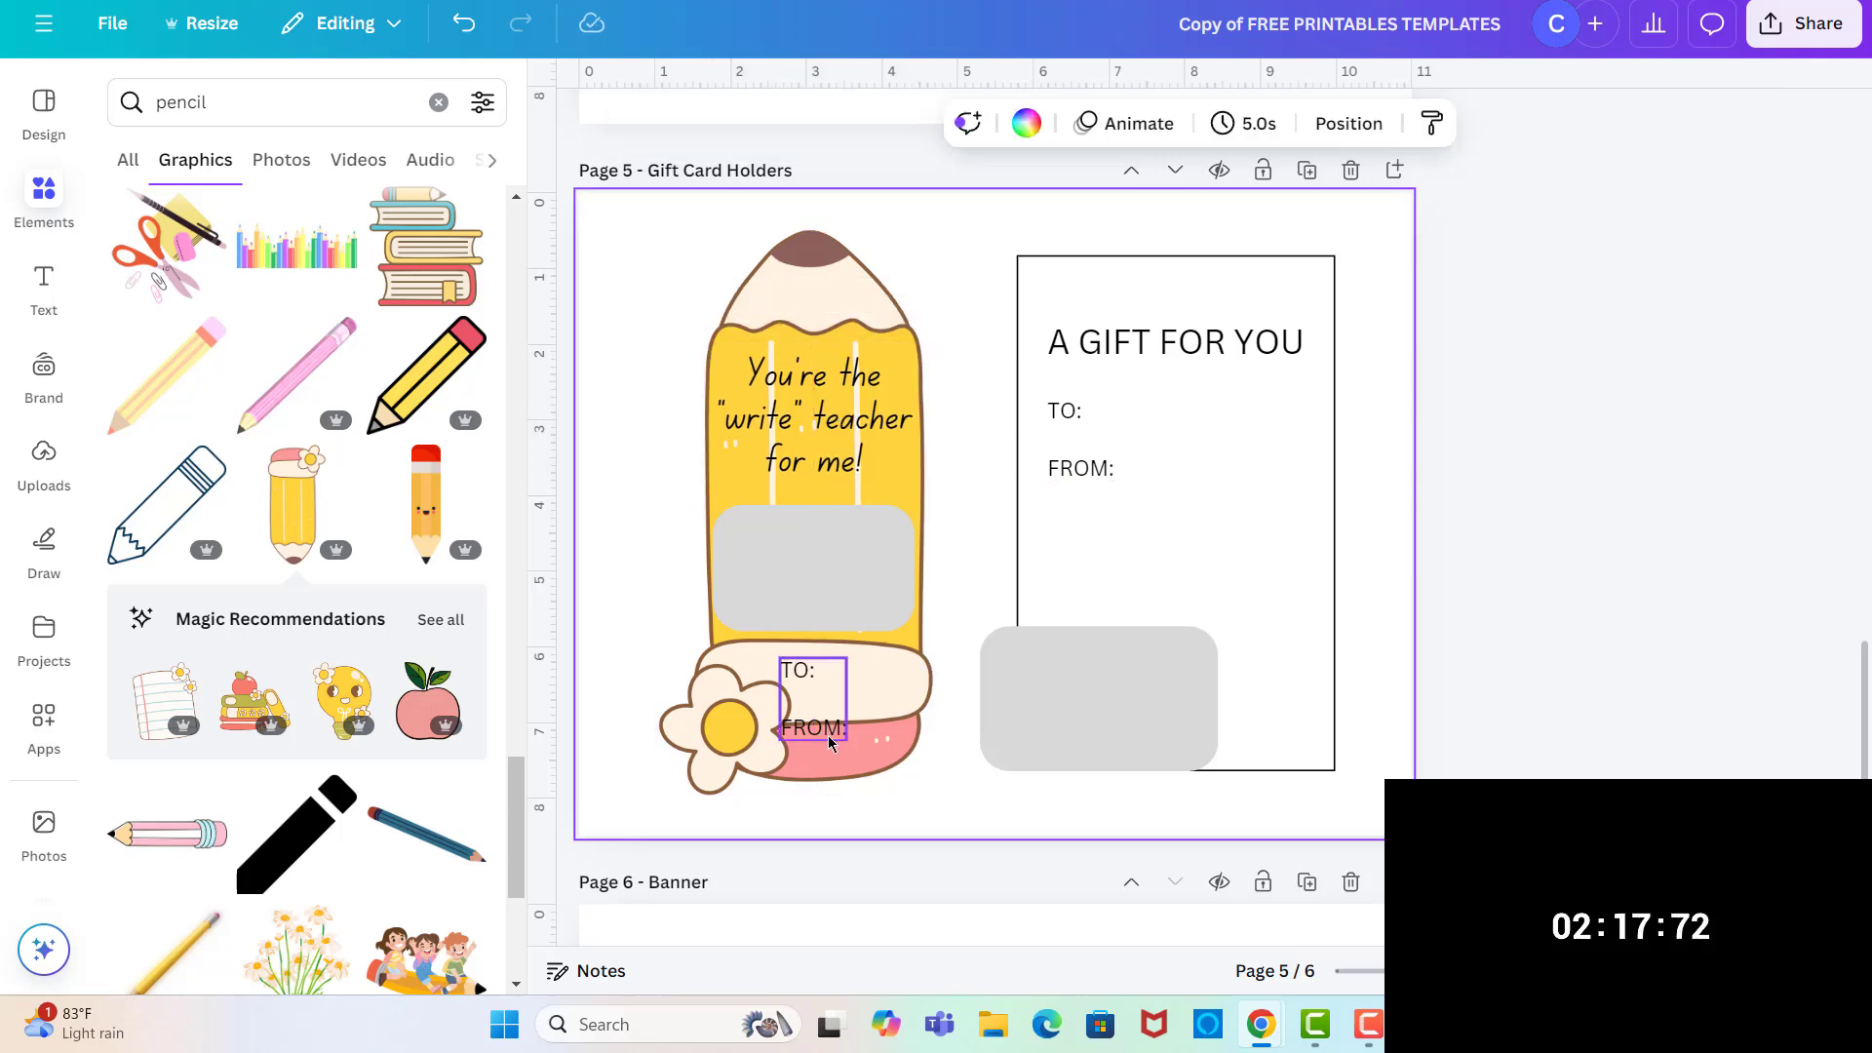
{"action": "left_click", "coordinate": [821, 671]}
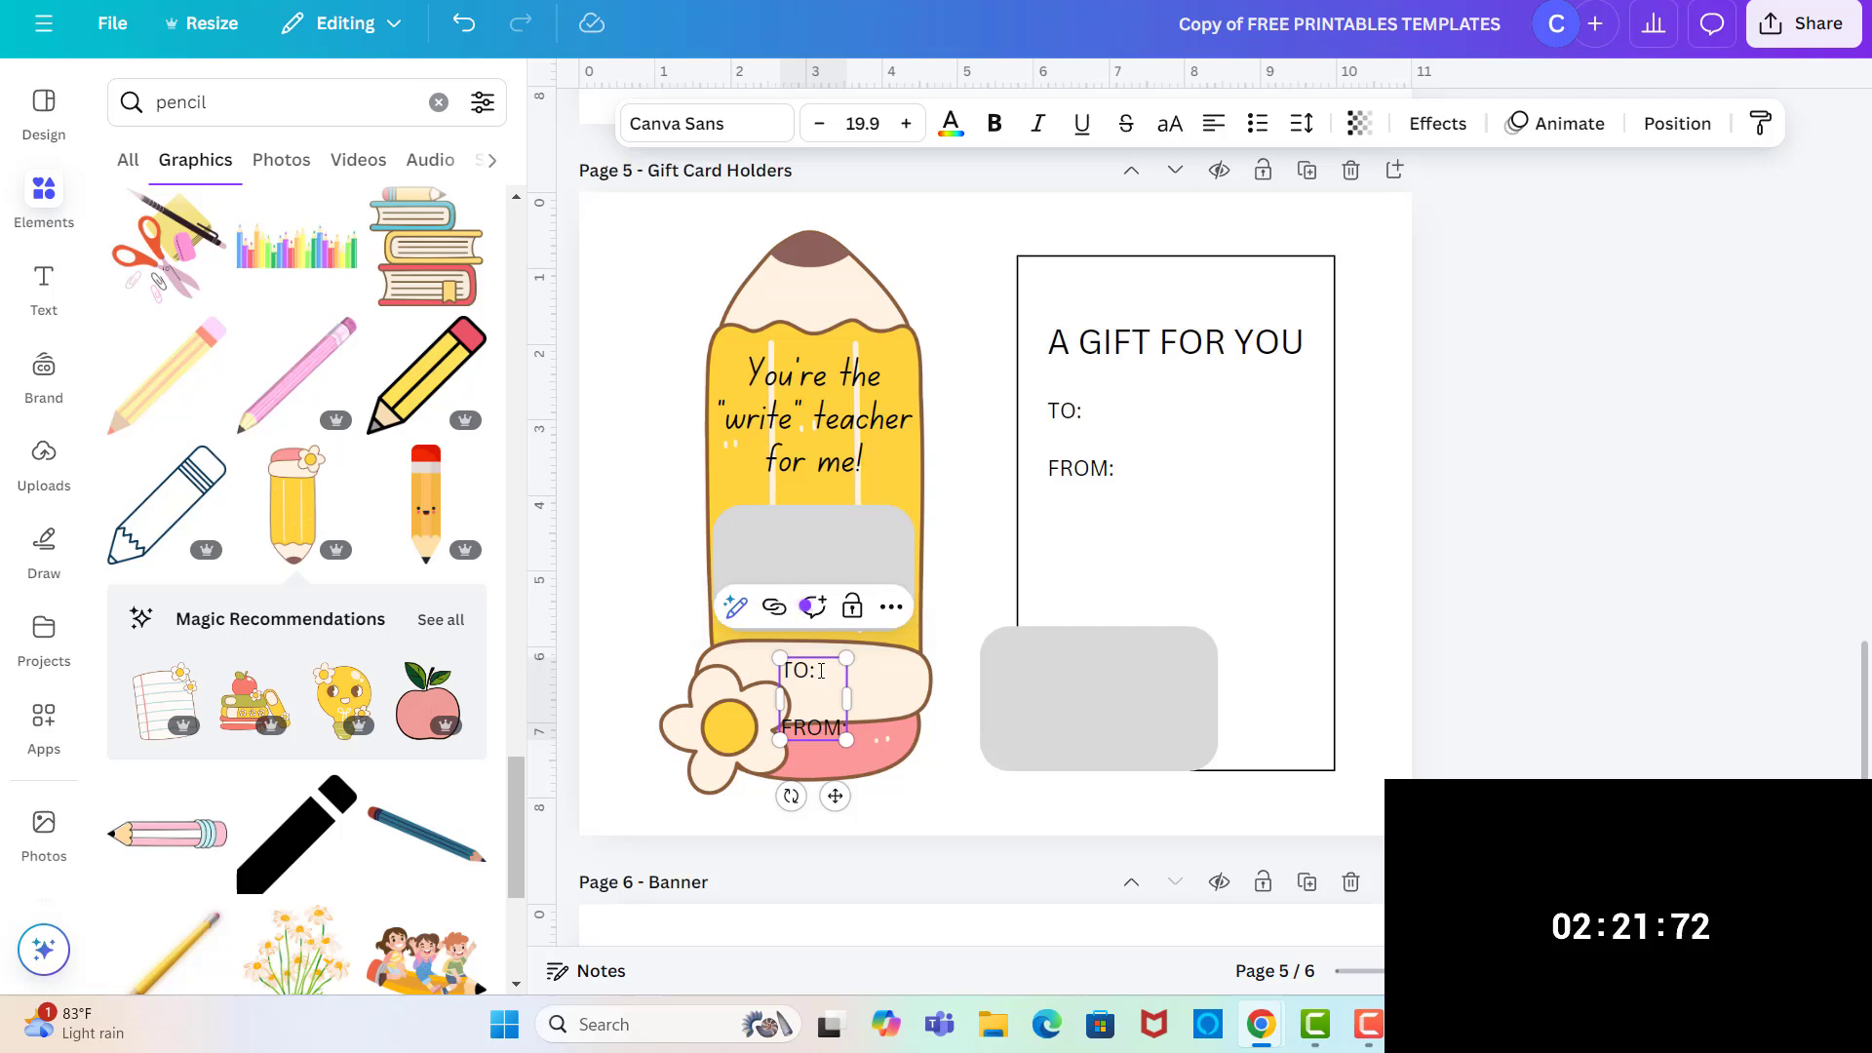
{"action": "left_click", "coordinate": [821, 671]}
{"action": "key", "text": "Return"}
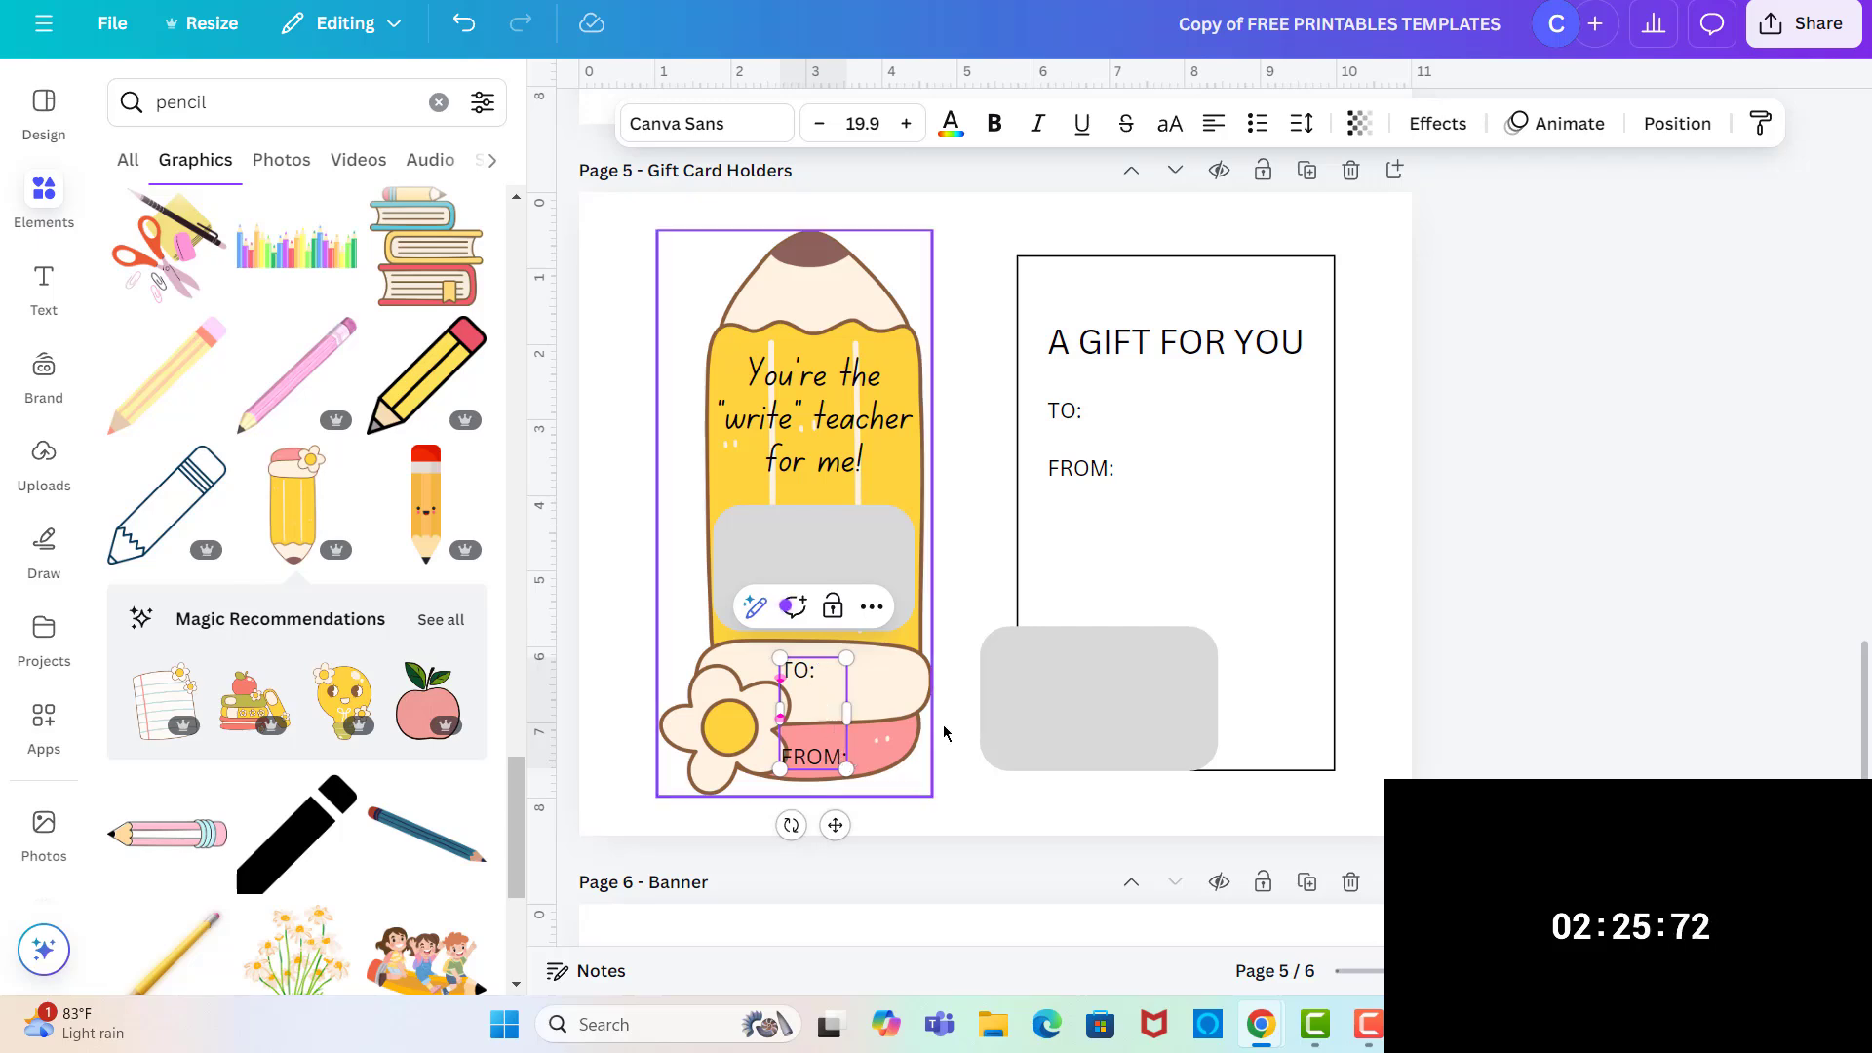
{"action": "left_click", "coordinate": [965, 740]}
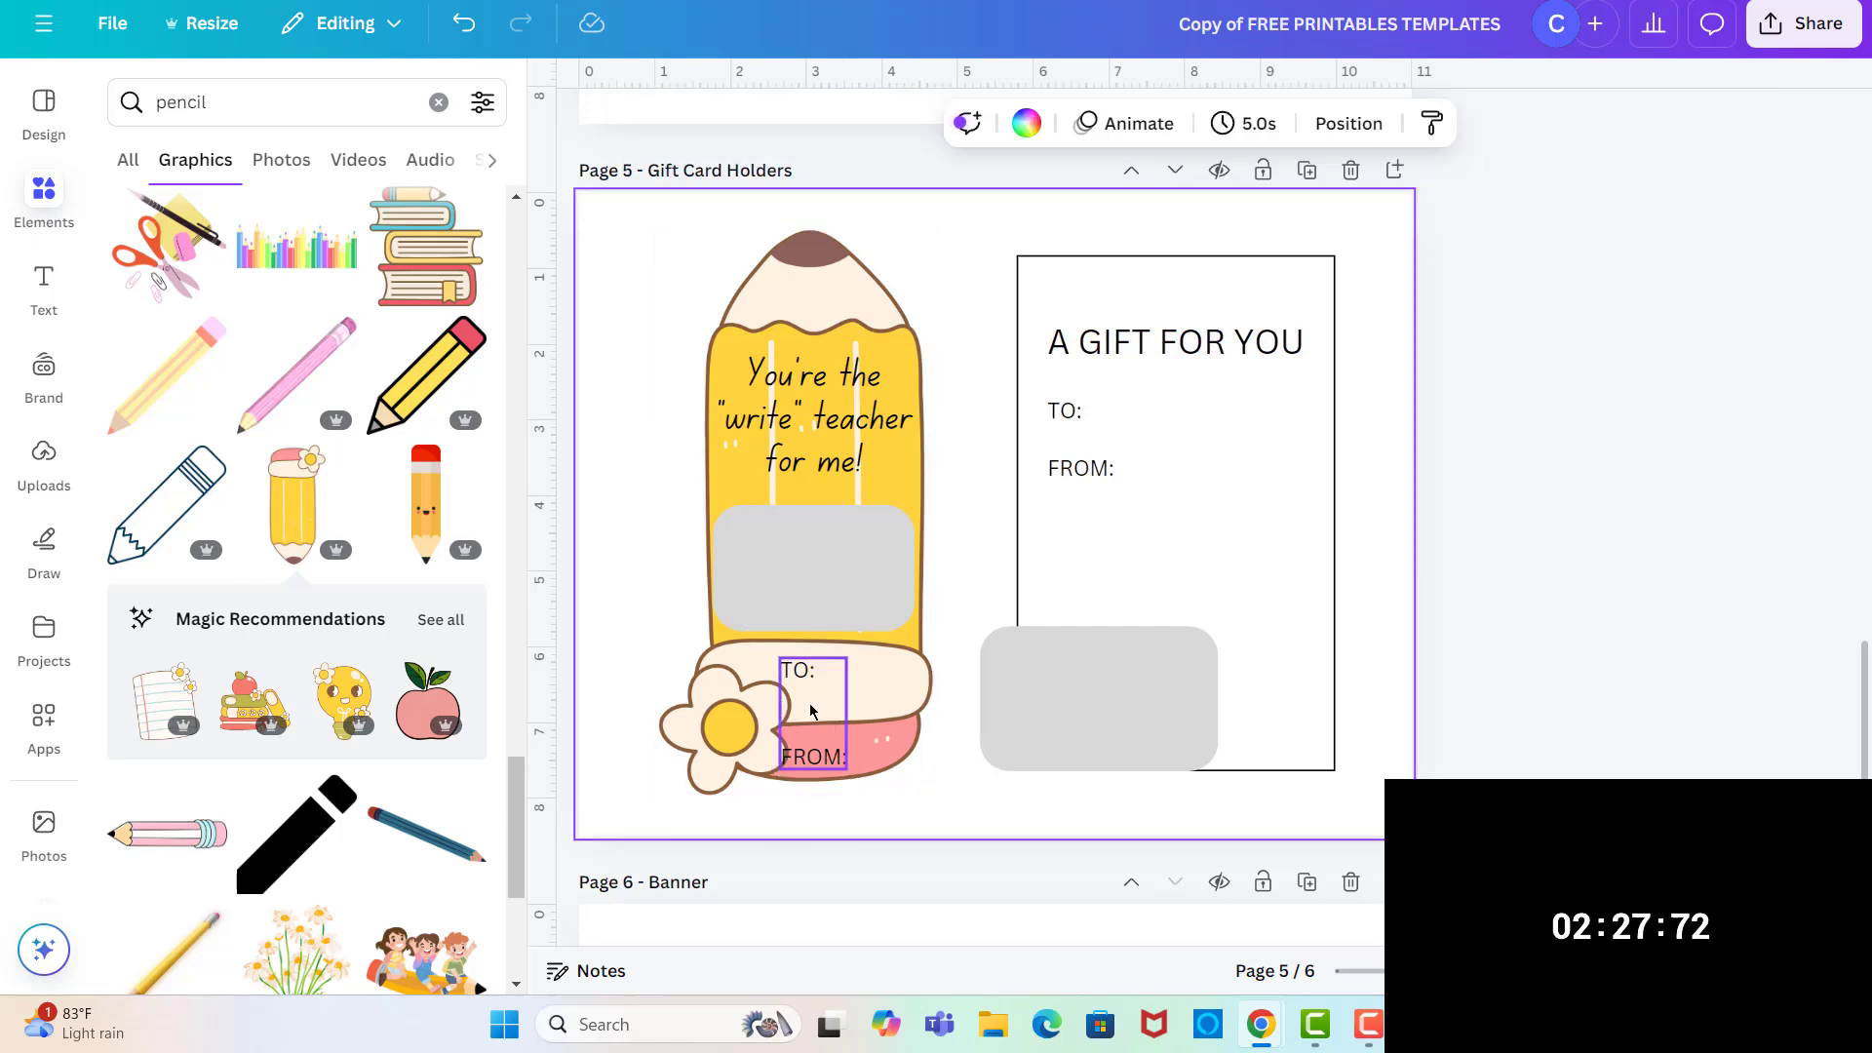
- Set the whole TO:/FROM: label in Canva Student Font
{"action": "left_click", "coordinate": [811, 711]}
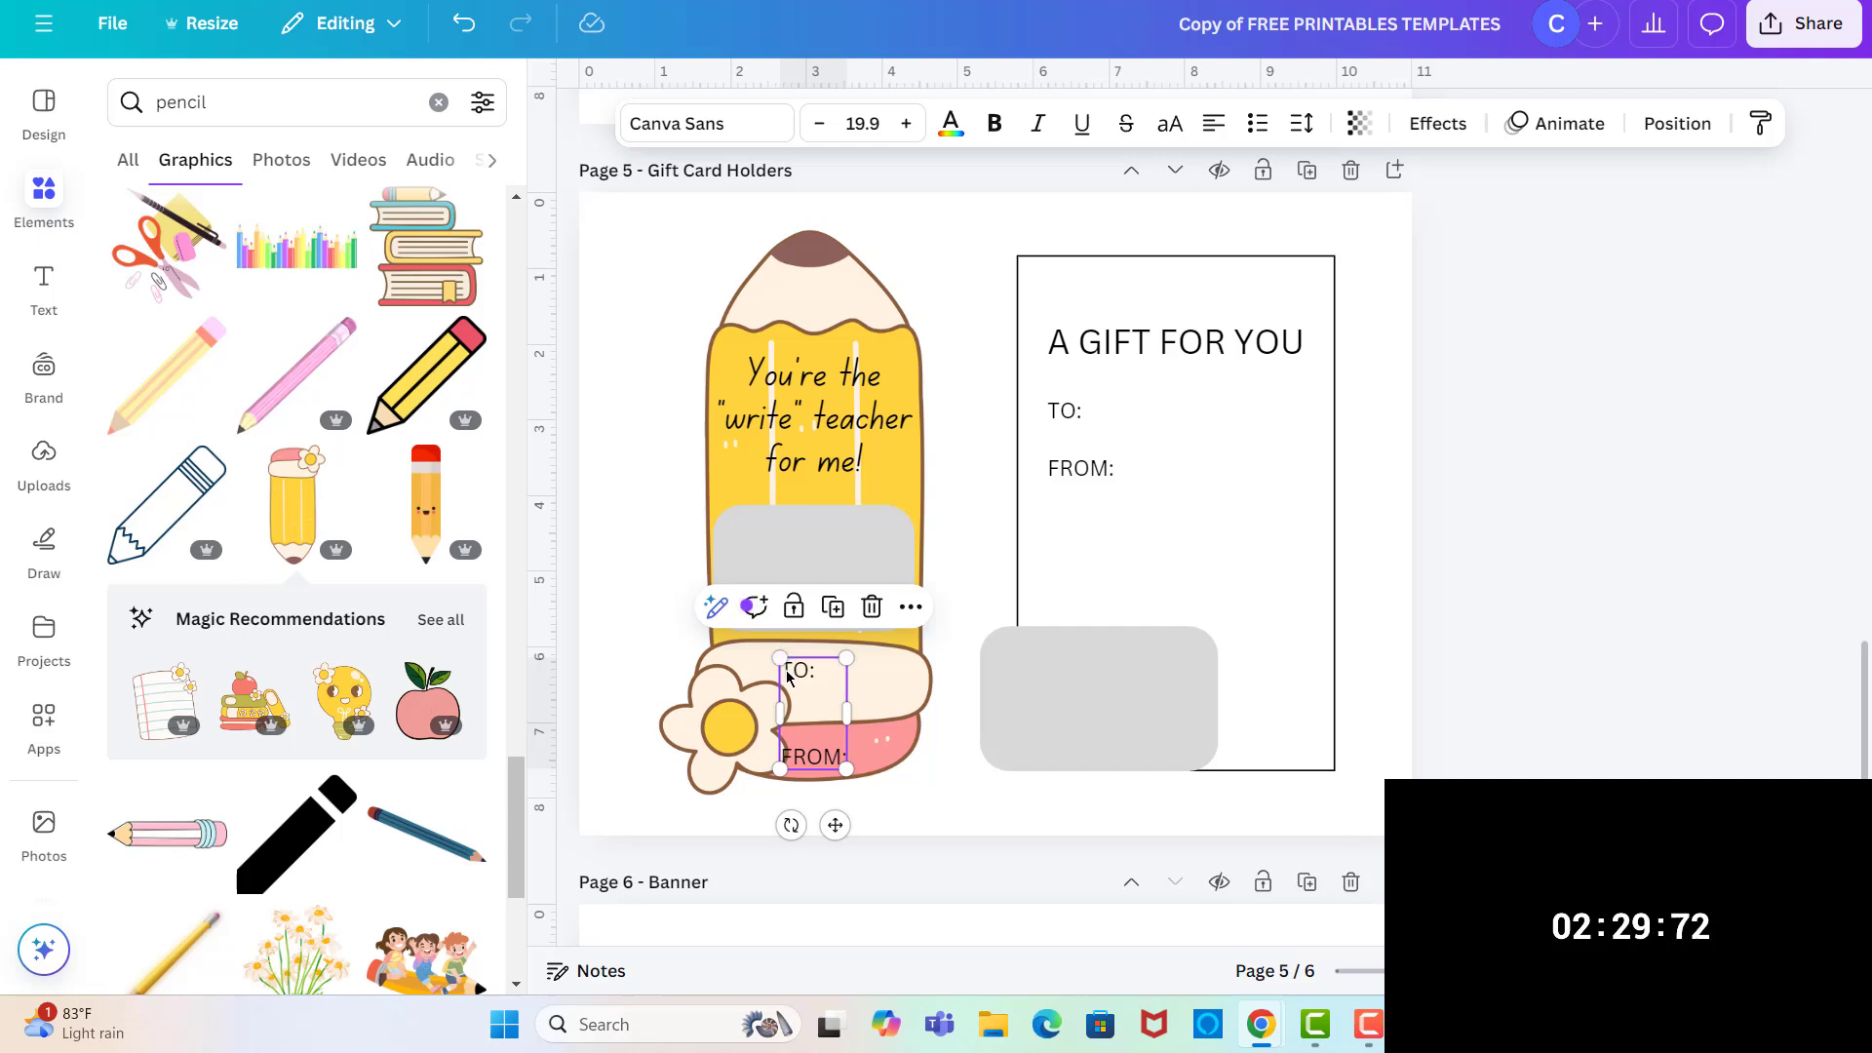
{"action": "double_click", "coordinate": [790, 672]}
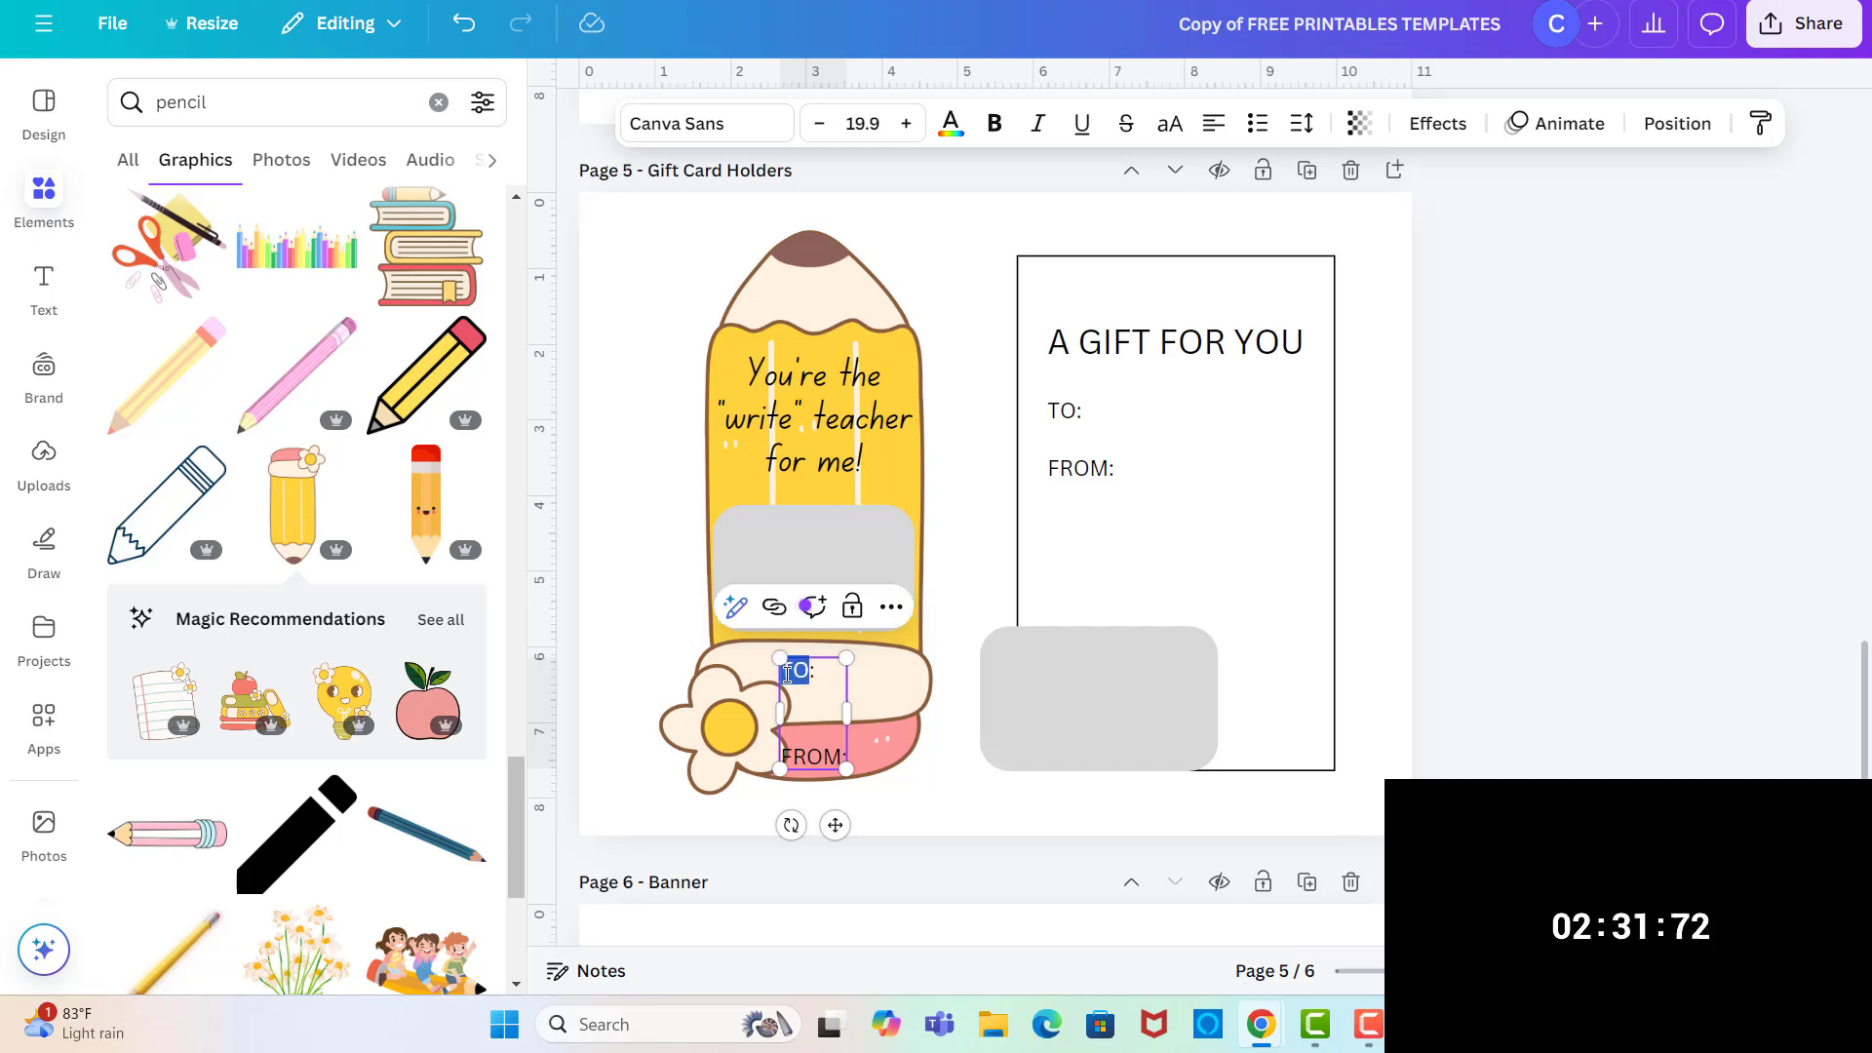
{"action": "left_click", "coordinate": [784, 671]}
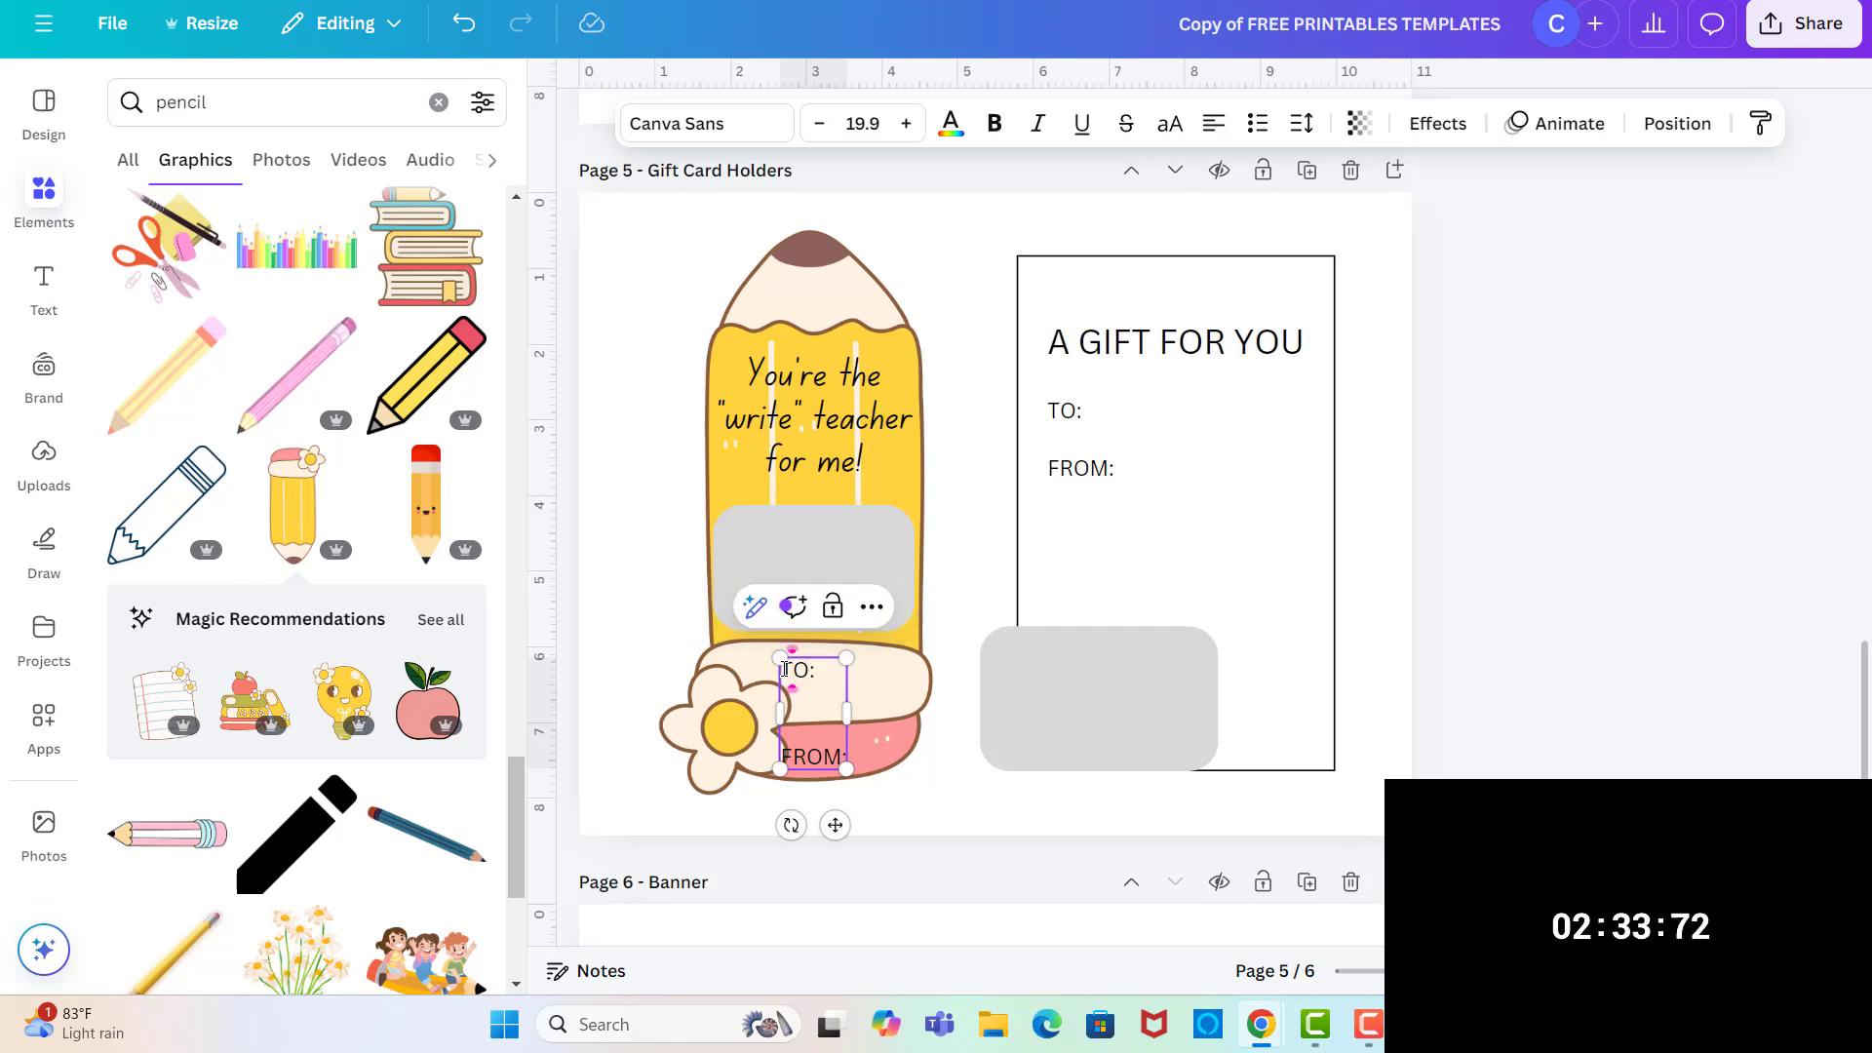
{"action": "mouse_move", "coordinate": [785, 670]}
{"action": "left_mouse_down"}
{"action": "mouse_move", "coordinate": [817, 672]}
{"action": "mouse_move", "coordinate": [836, 756]}
{"action": "left_mouse_up"}
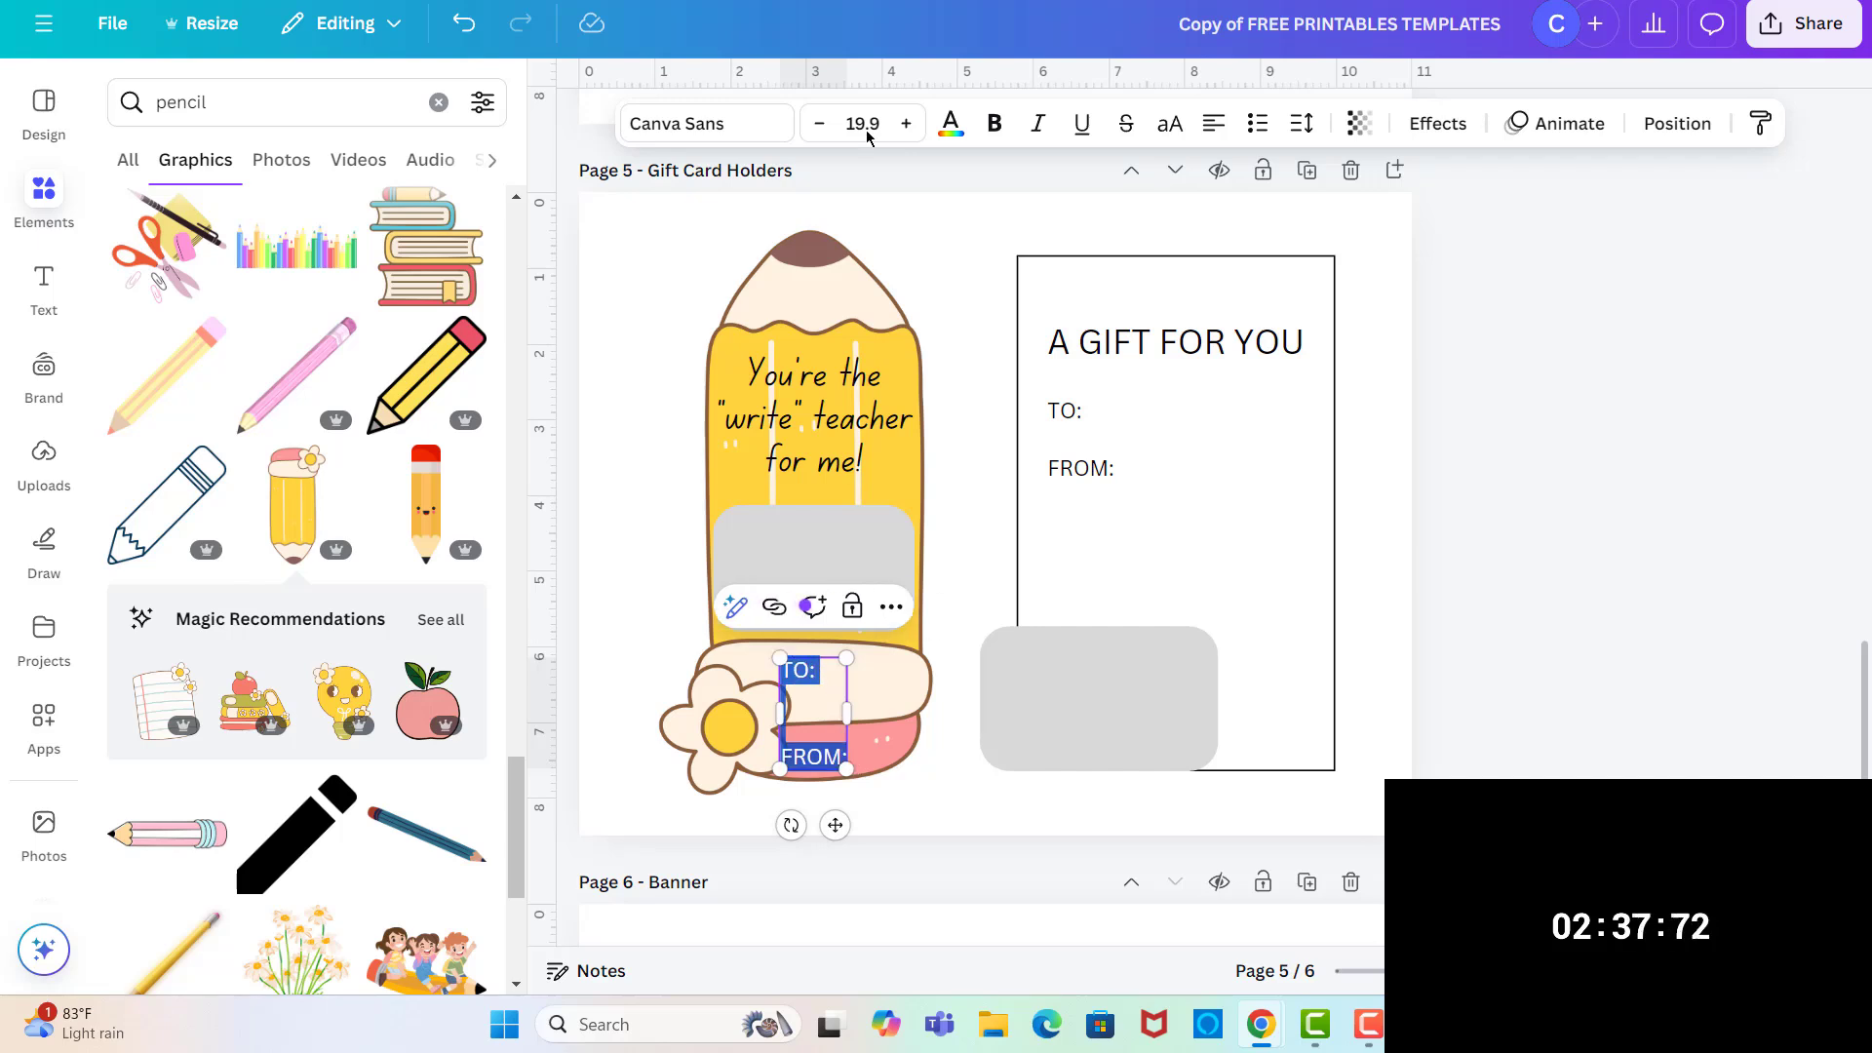
{"action": "left_click", "coordinate": [760, 125]}
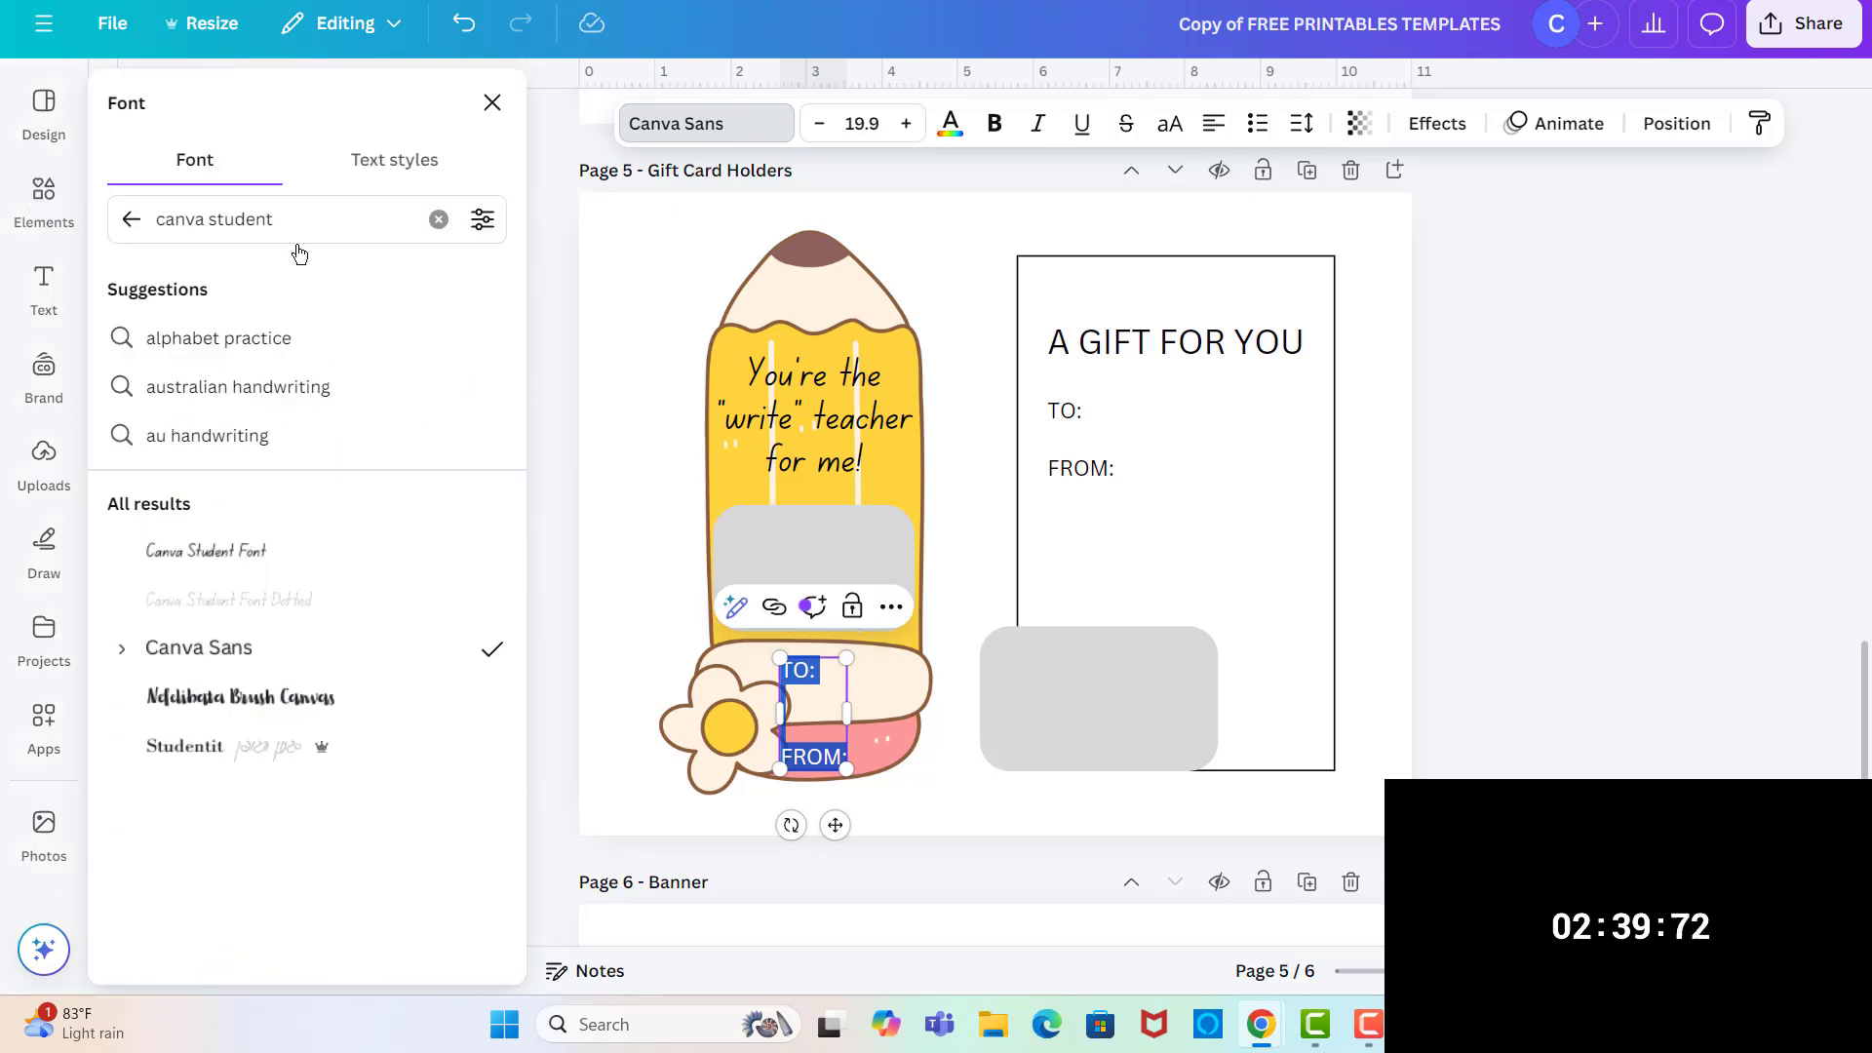
{"action": "left_click", "coordinate": [217, 552]}
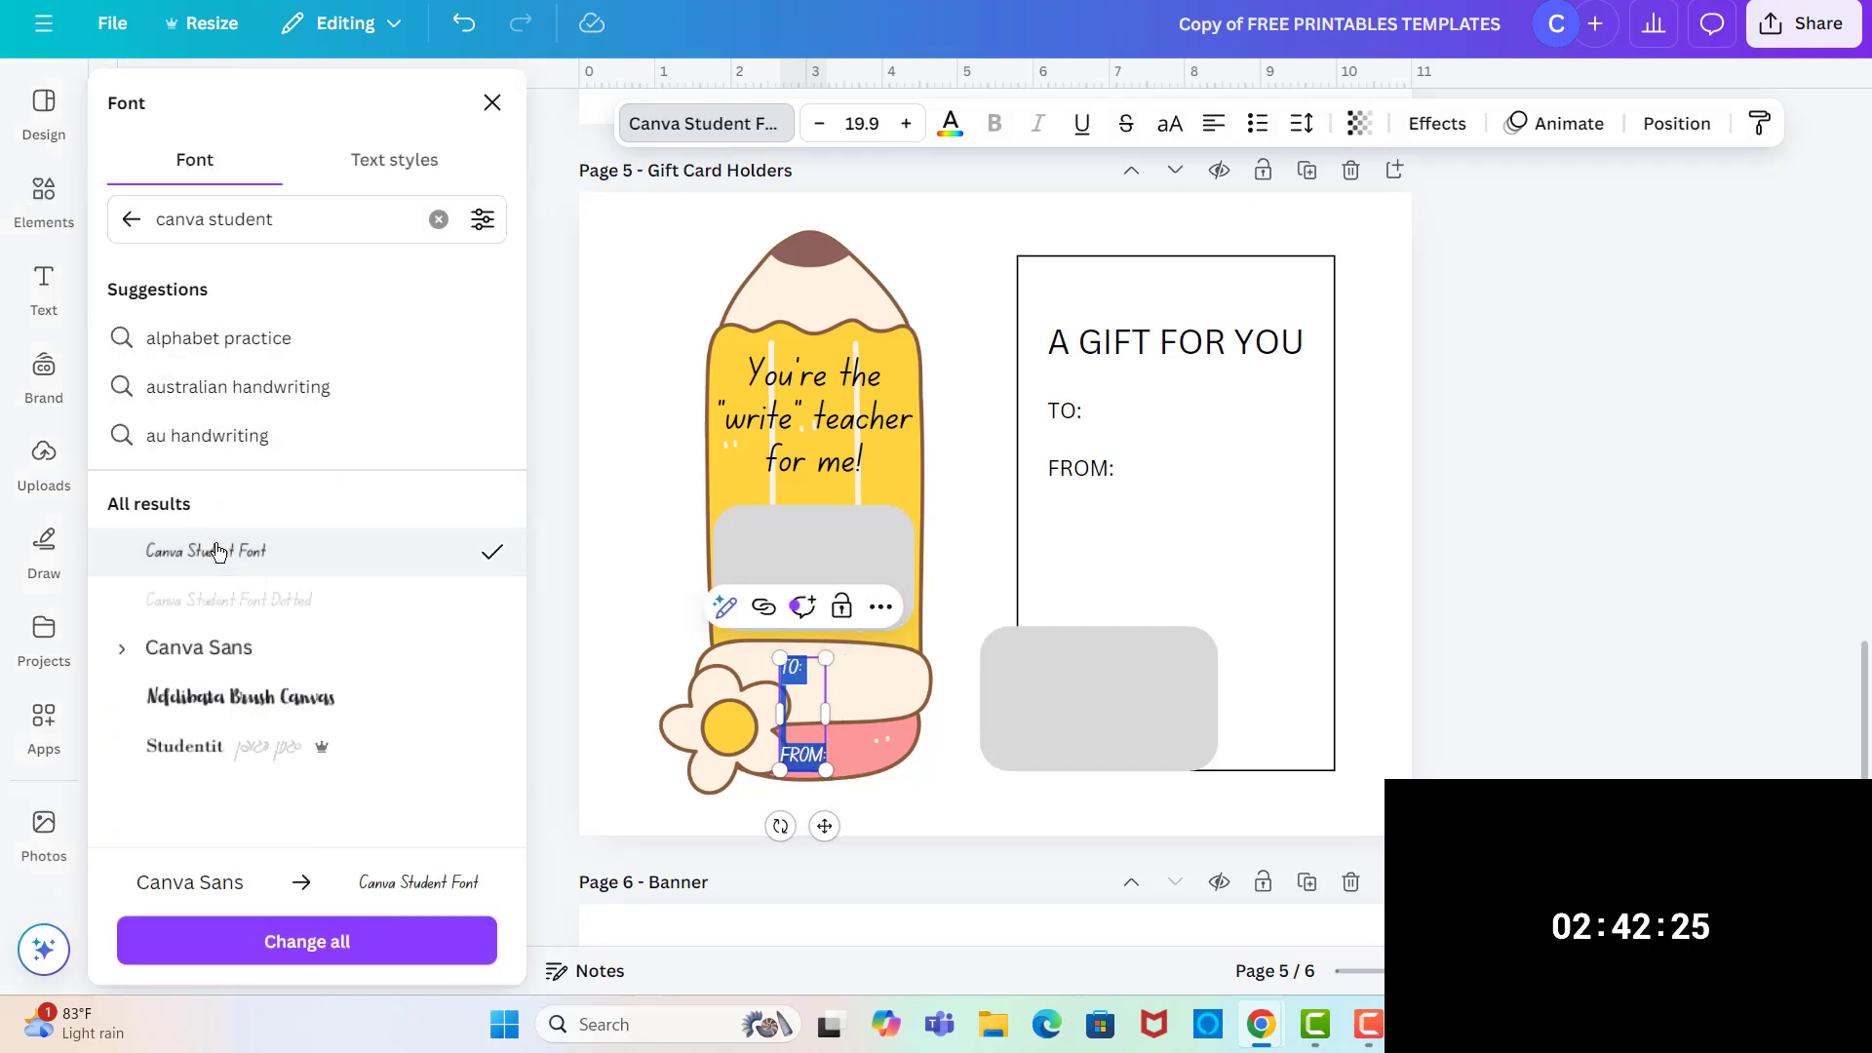
- Centre the TO:/FROM: label on the pencil's lower band
{"action": "left_click", "coordinate": [954, 723]}
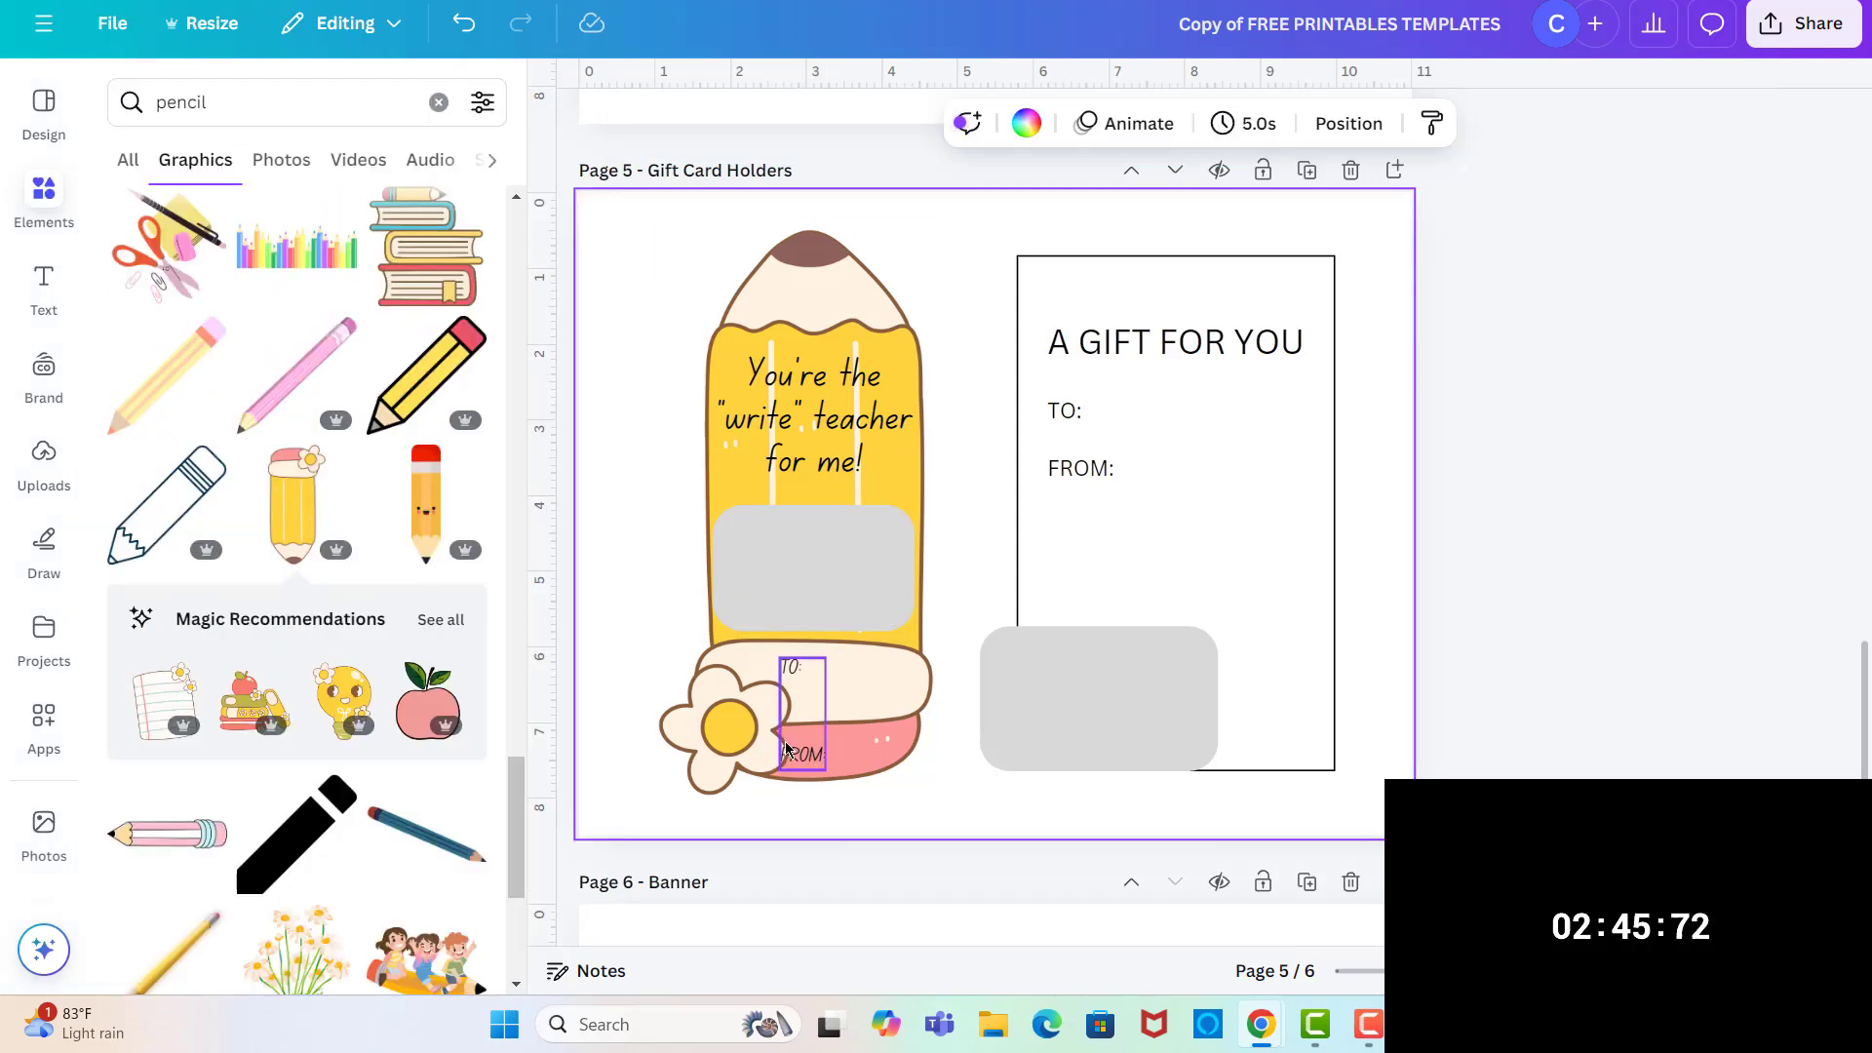
{"action": "left_click_drag", "start_coordinate": [800, 747], "coordinate": [812, 738]}
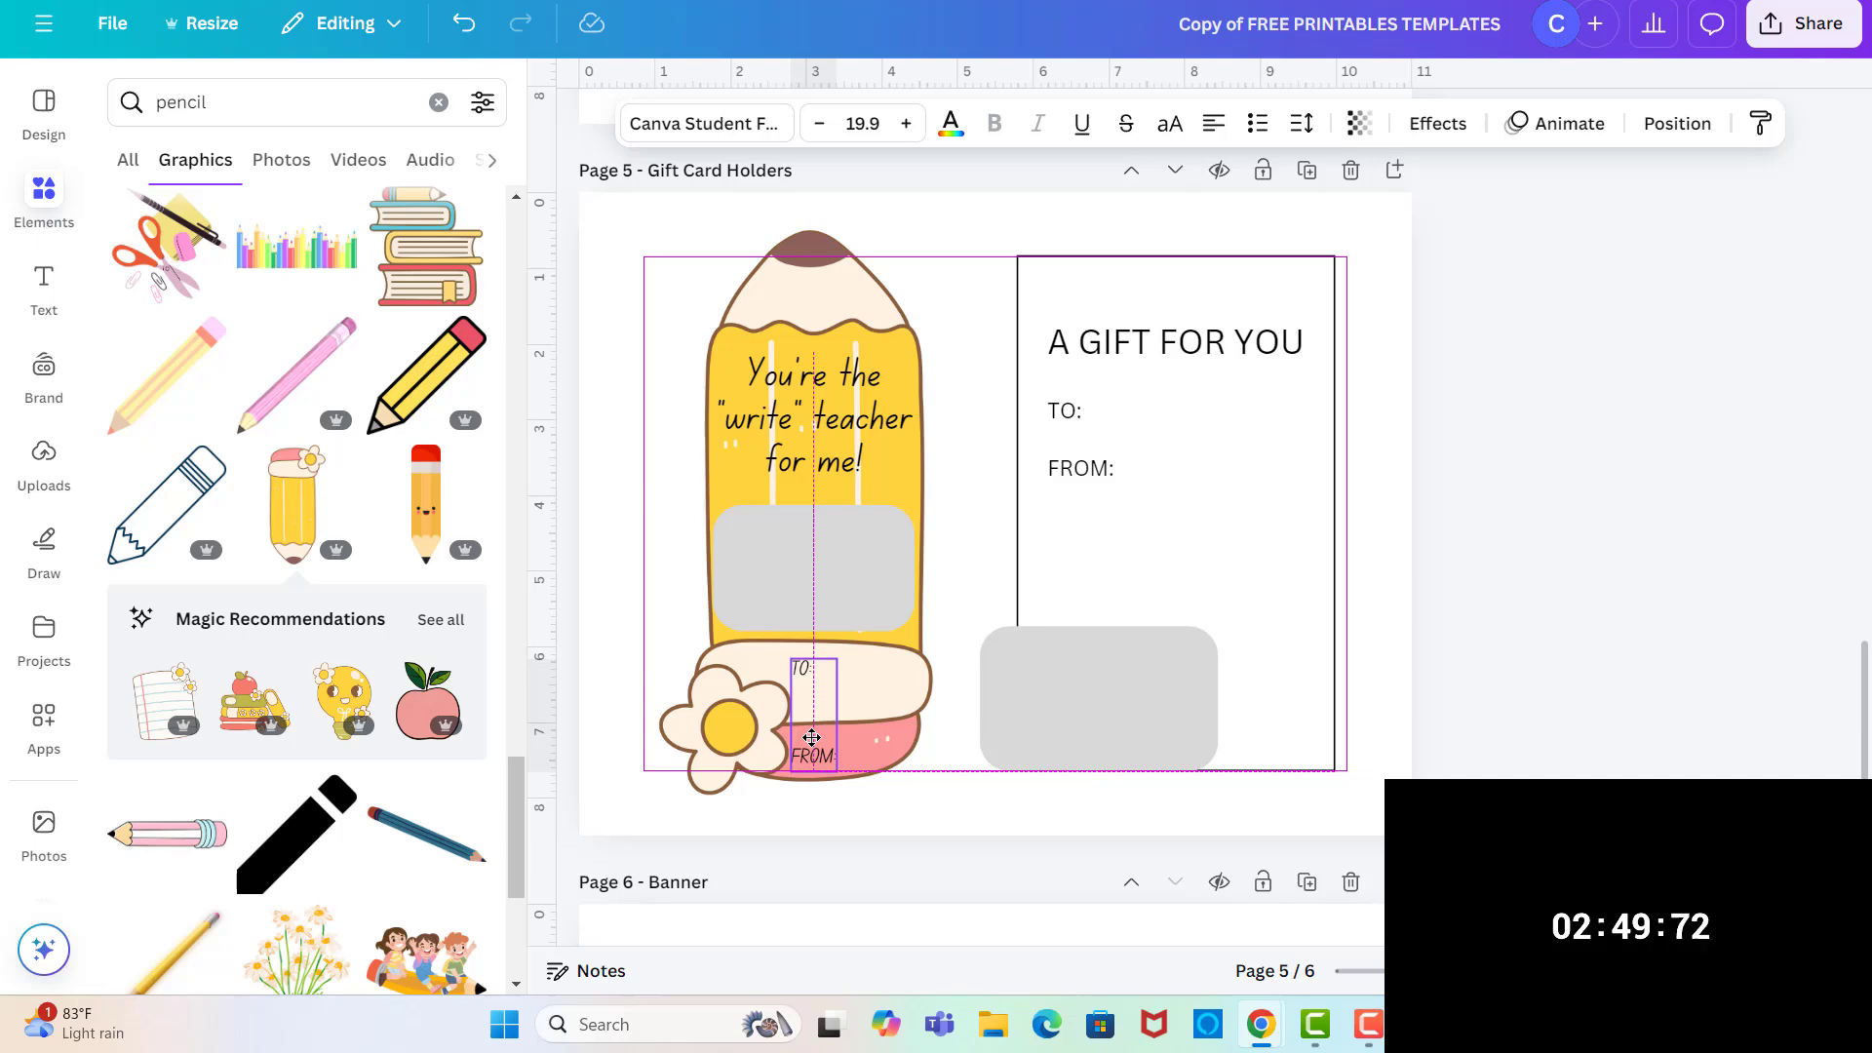
{"action": "left_click_drag", "start_coordinate": [811, 738], "coordinate": [812, 738]}
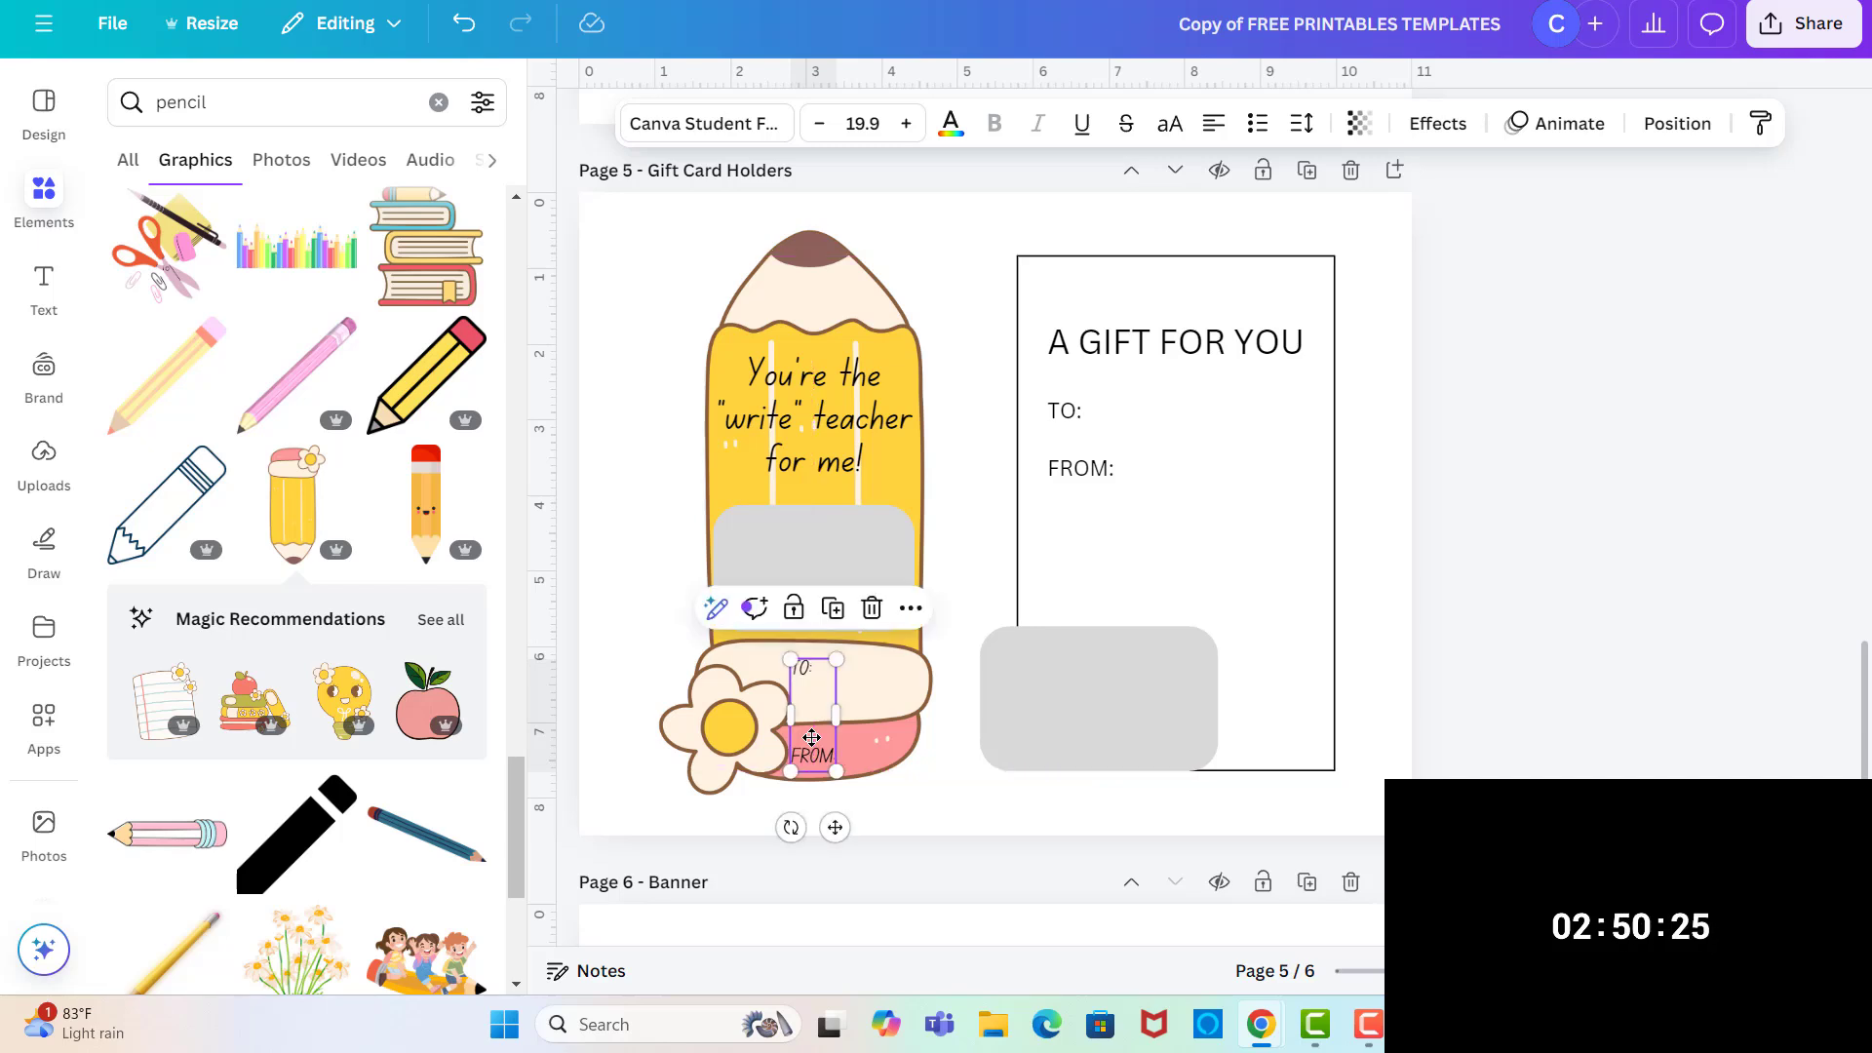
{"action": "left_click", "coordinate": [960, 693]}
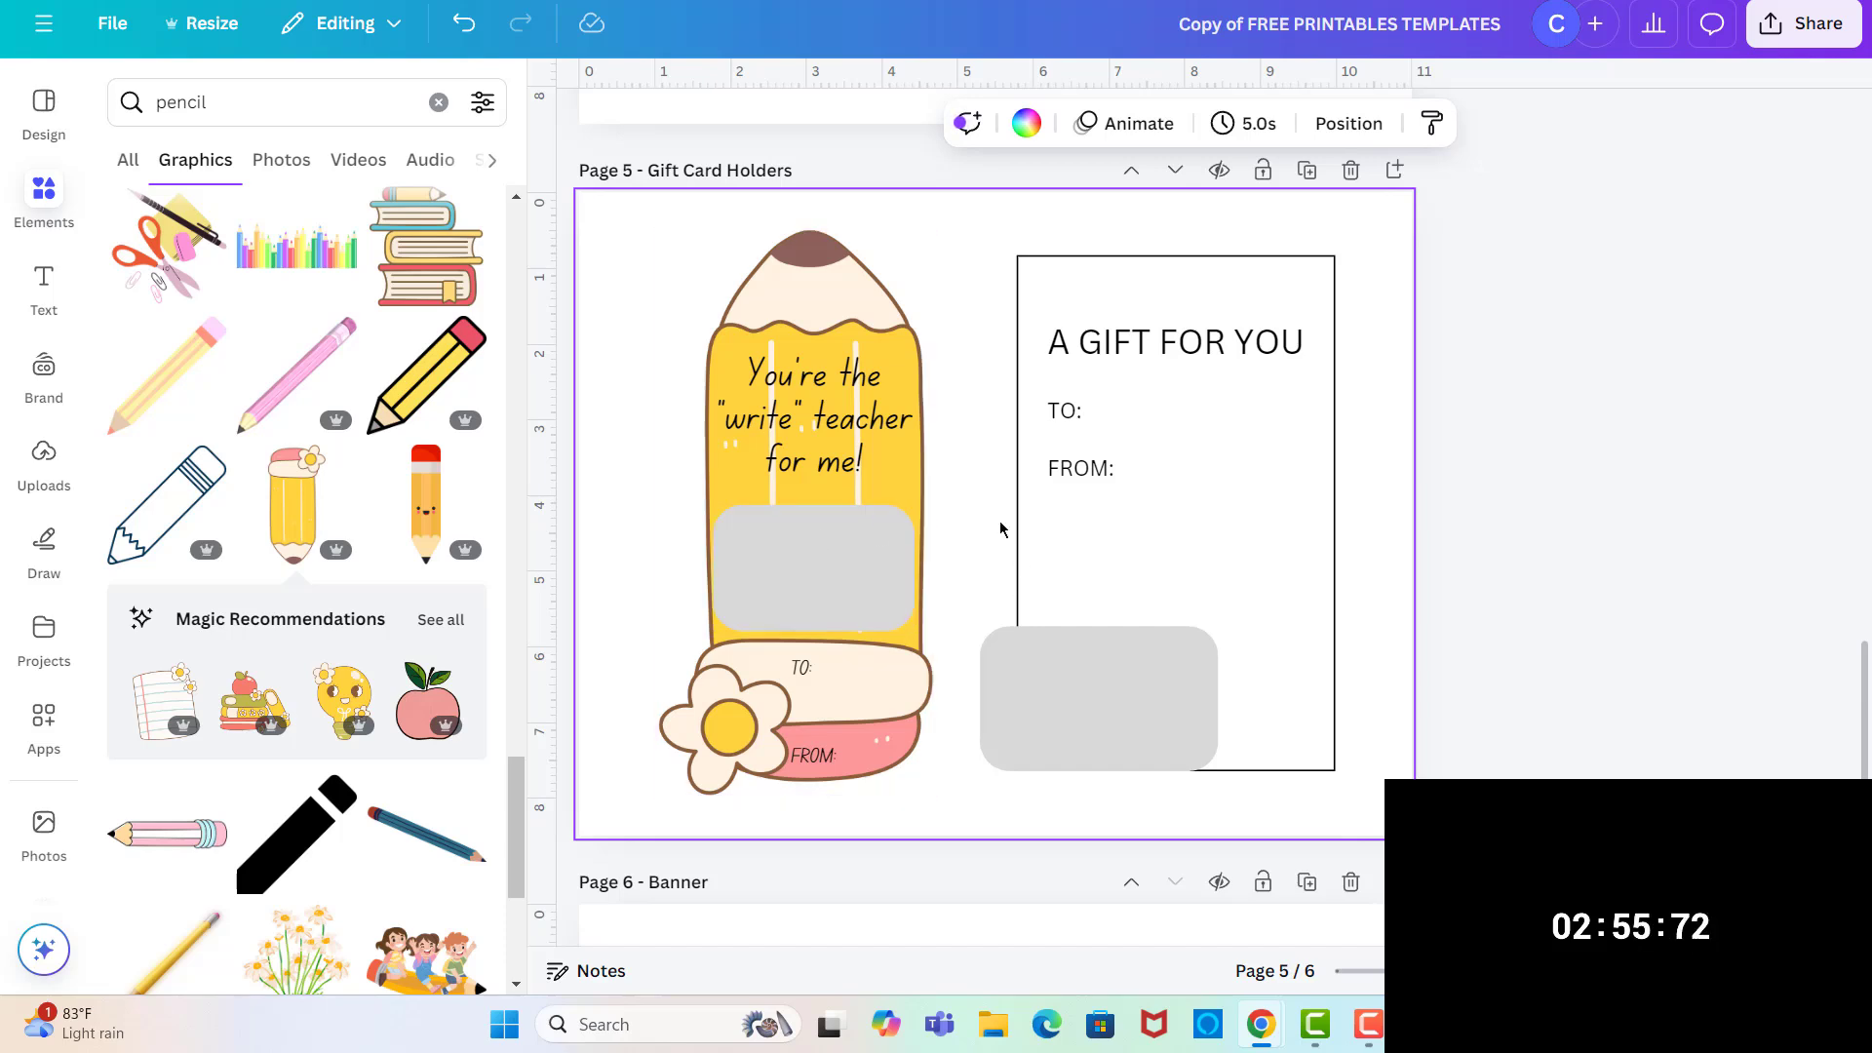
- Delete the right card's old design and reposition the pencil gift card elements so both holders match
{"action": "left_click_drag", "start_coordinate": [1109, 673], "coordinate": [1166, 552]}
{"action": "left_click_drag", "start_coordinate": [1293, 338], "coordinate": [1357, 782]}
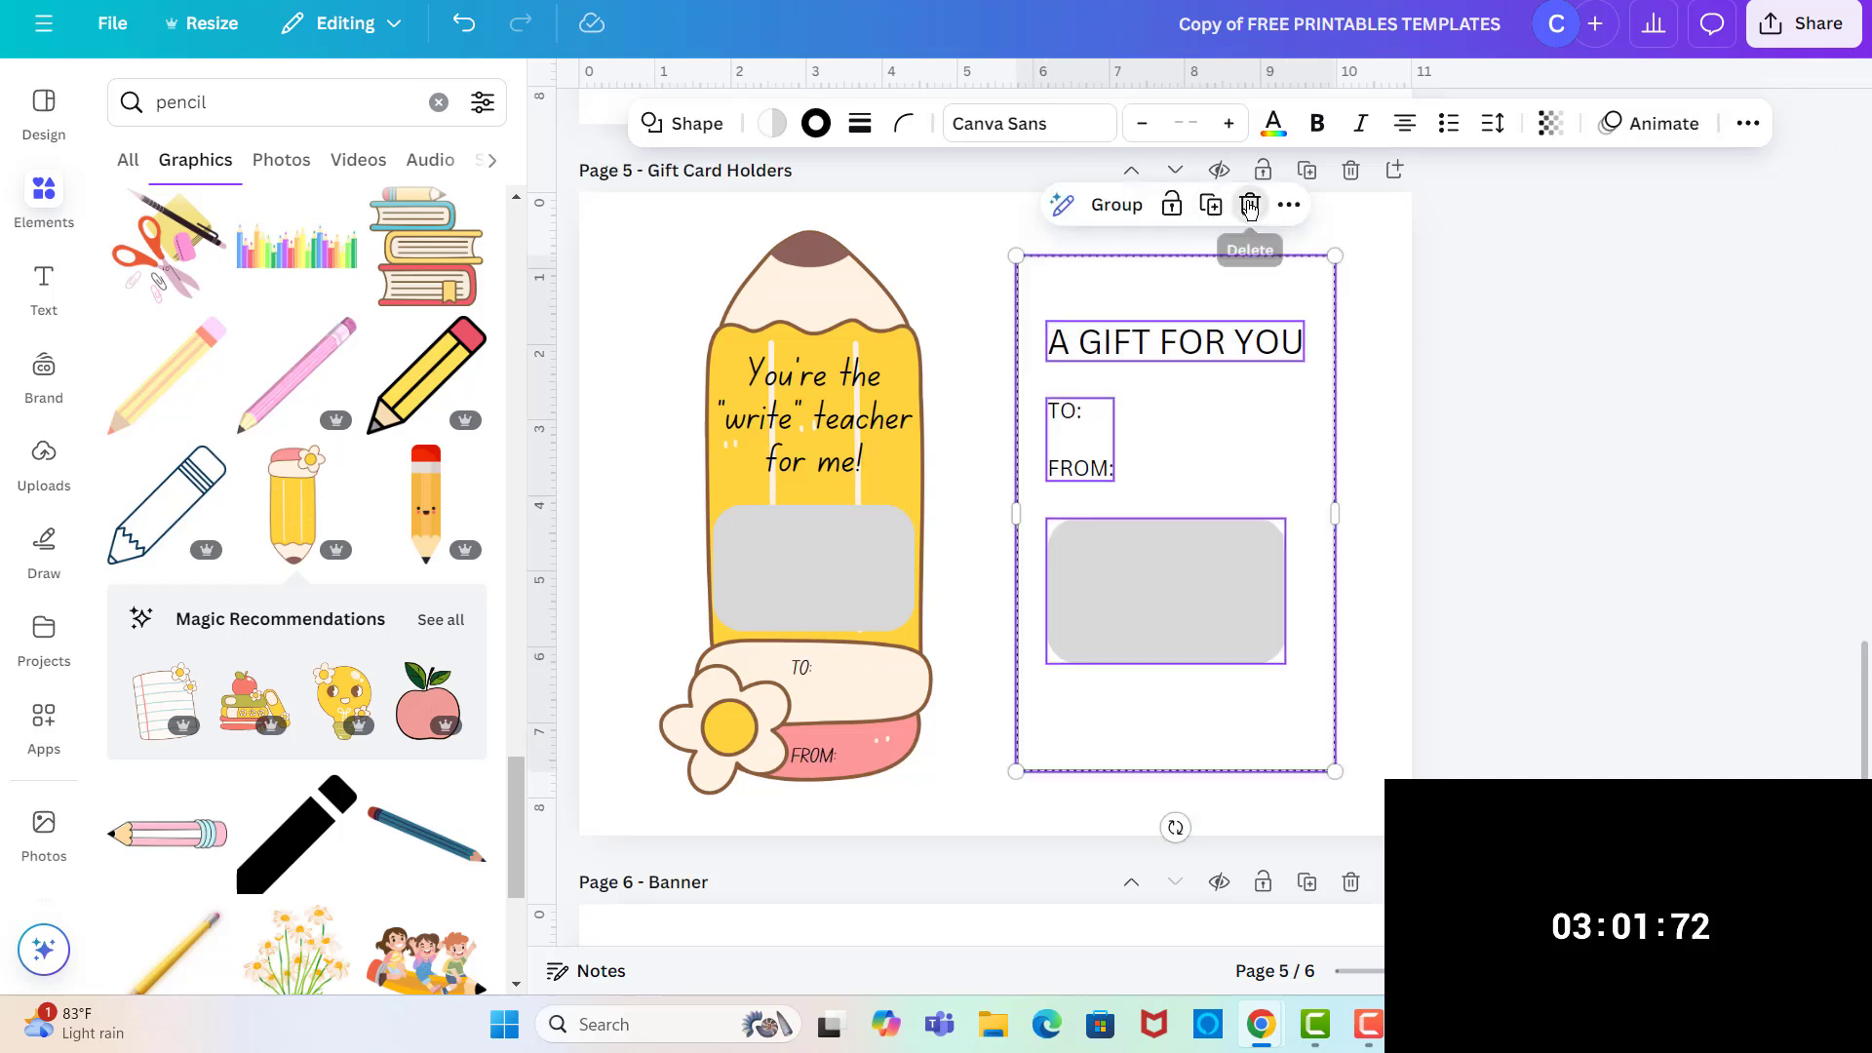
{"action": "left_click", "coordinate": [1250, 206]}
{"action": "left_click_drag", "start_coordinate": [628, 226], "coordinate": [980, 802]}
{"action": "mouse_move", "coordinate": [833, 417]}
{"action": "left_mouse_down"}
{"action": "mouse_move", "coordinate": [1180, 410]}
{"action": "mouse_move", "coordinate": [1142, 407]}
{"action": "left_mouse_up"}
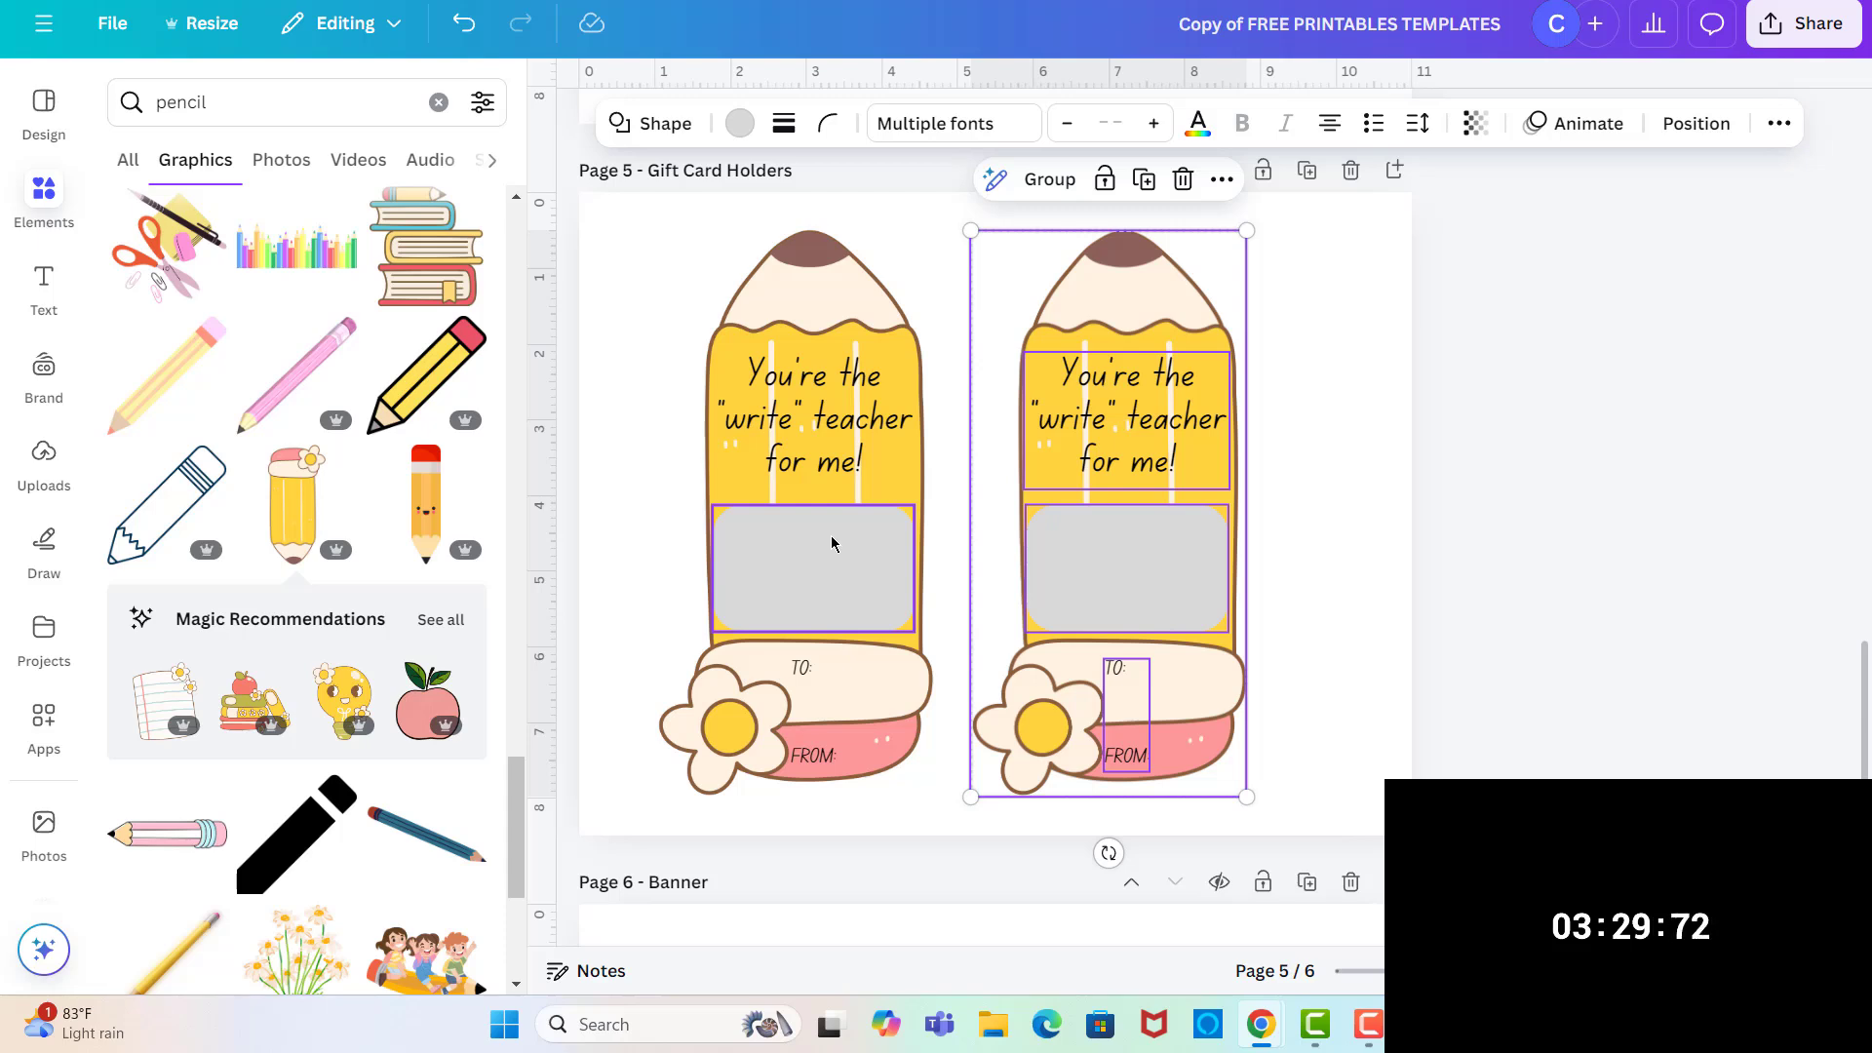
{"action": "left_click", "coordinate": [1358, 495]}
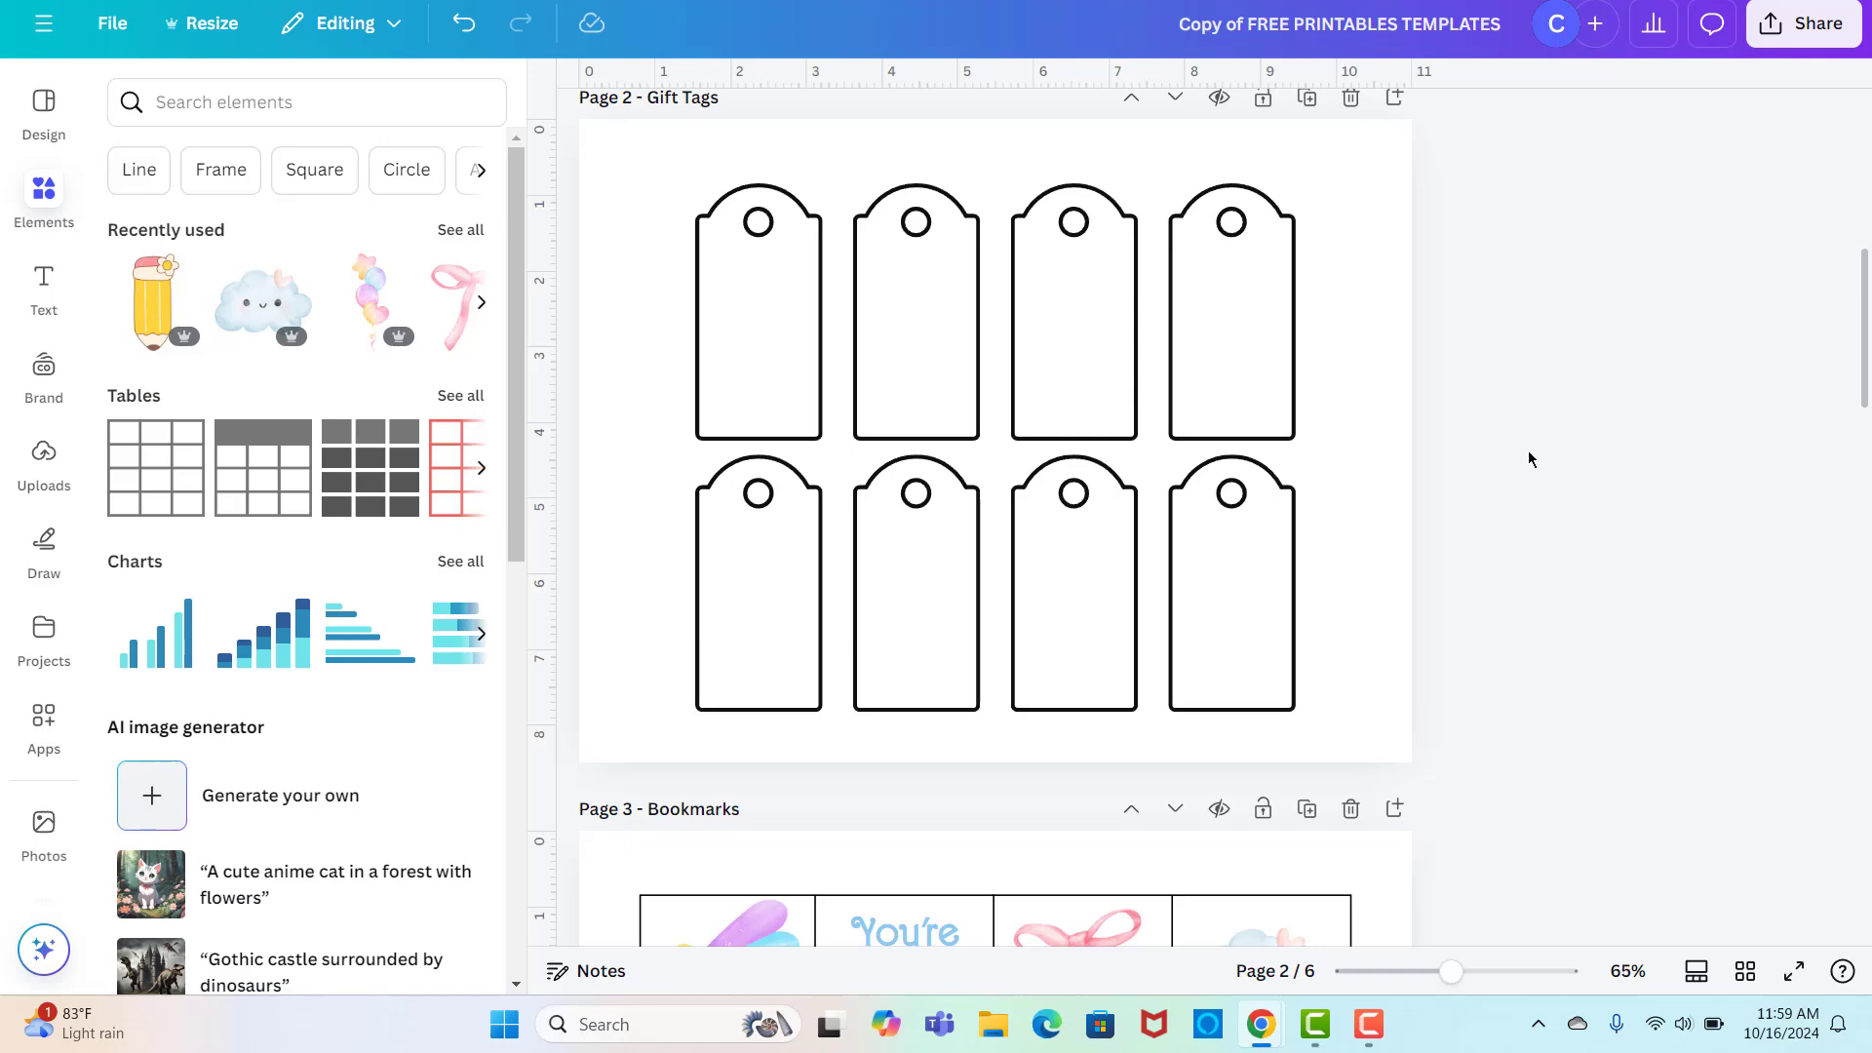
- Scroll below the Page 6 Banner and add a blank Page 7 at the end
{"action": "scroll", "coordinate": [1528, 458], "scroll_direction": "down", "scroll_amount": 15}
{"action": "scroll", "coordinate": [1529, 459], "scroll_direction": "down", "scroll_amount": 15}
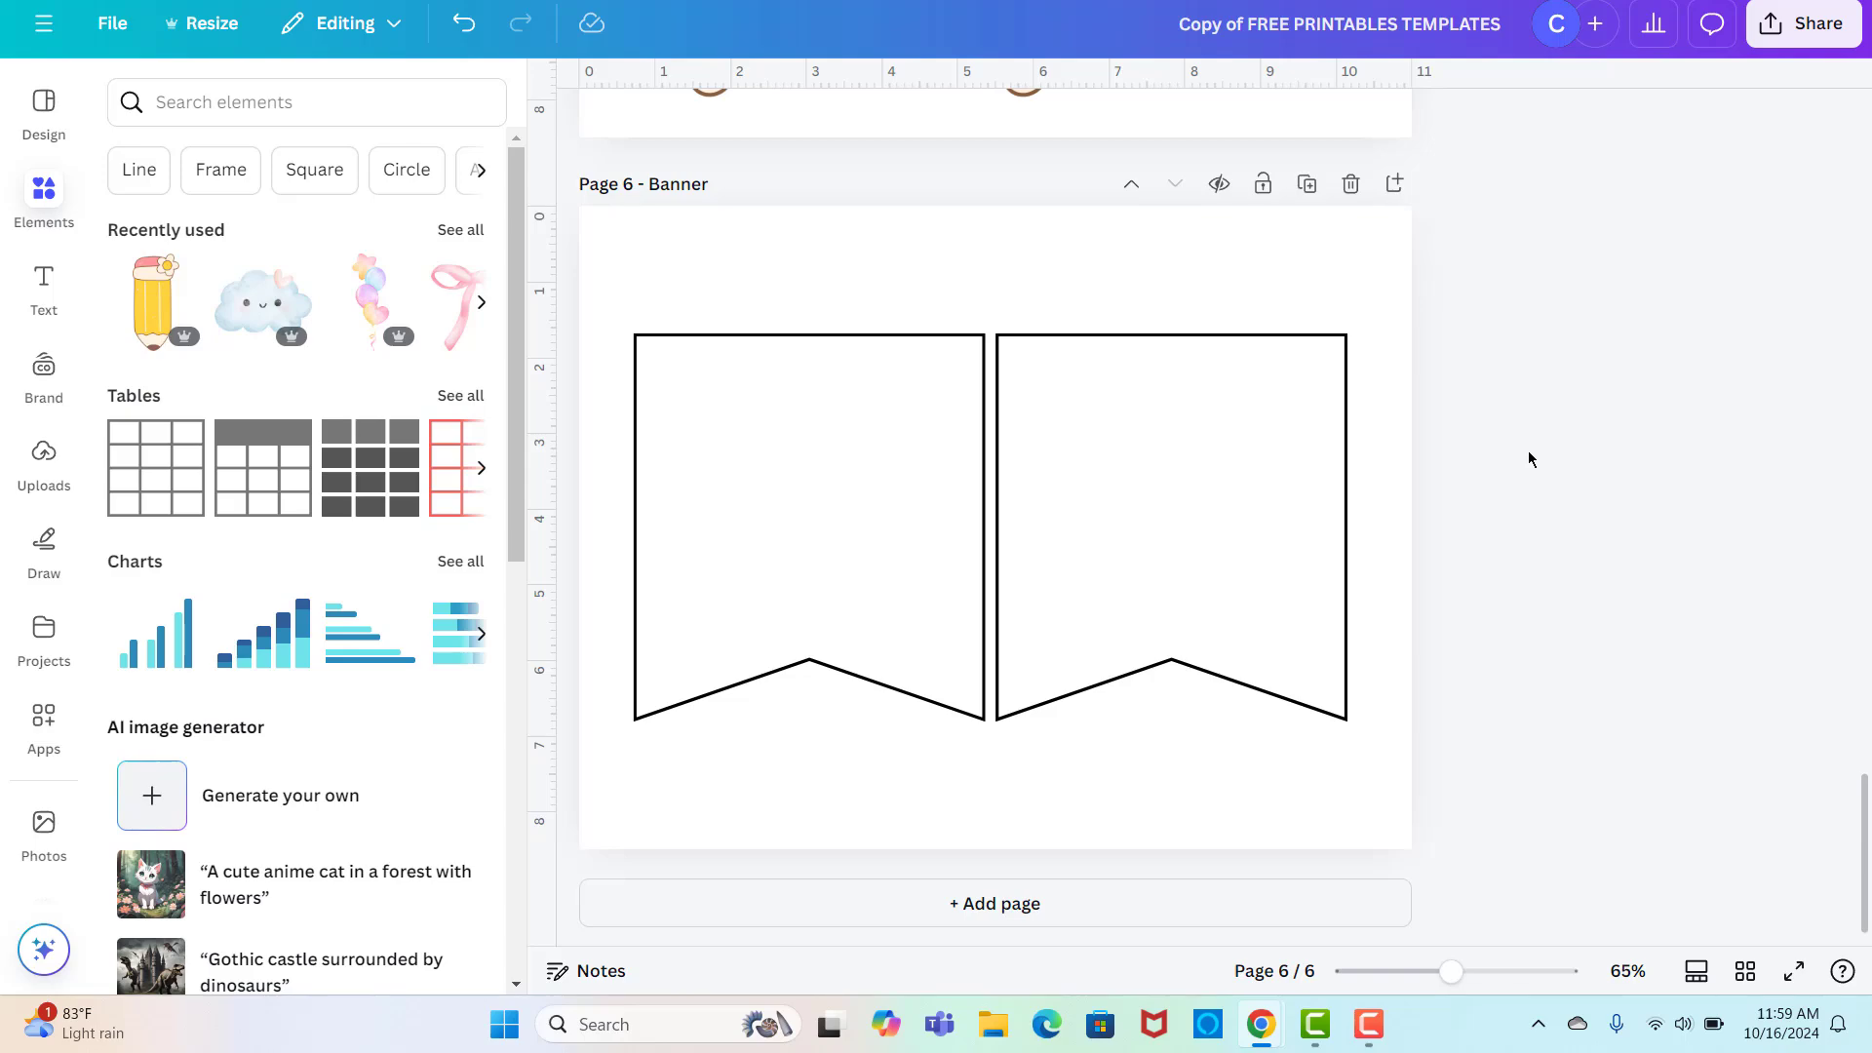
{"action": "scroll", "coordinate": [1529, 458], "scroll_direction": "up", "scroll_amount": 10}
{"action": "scroll", "coordinate": [1528, 459], "scroll_direction": "down", "scroll_amount": 4}
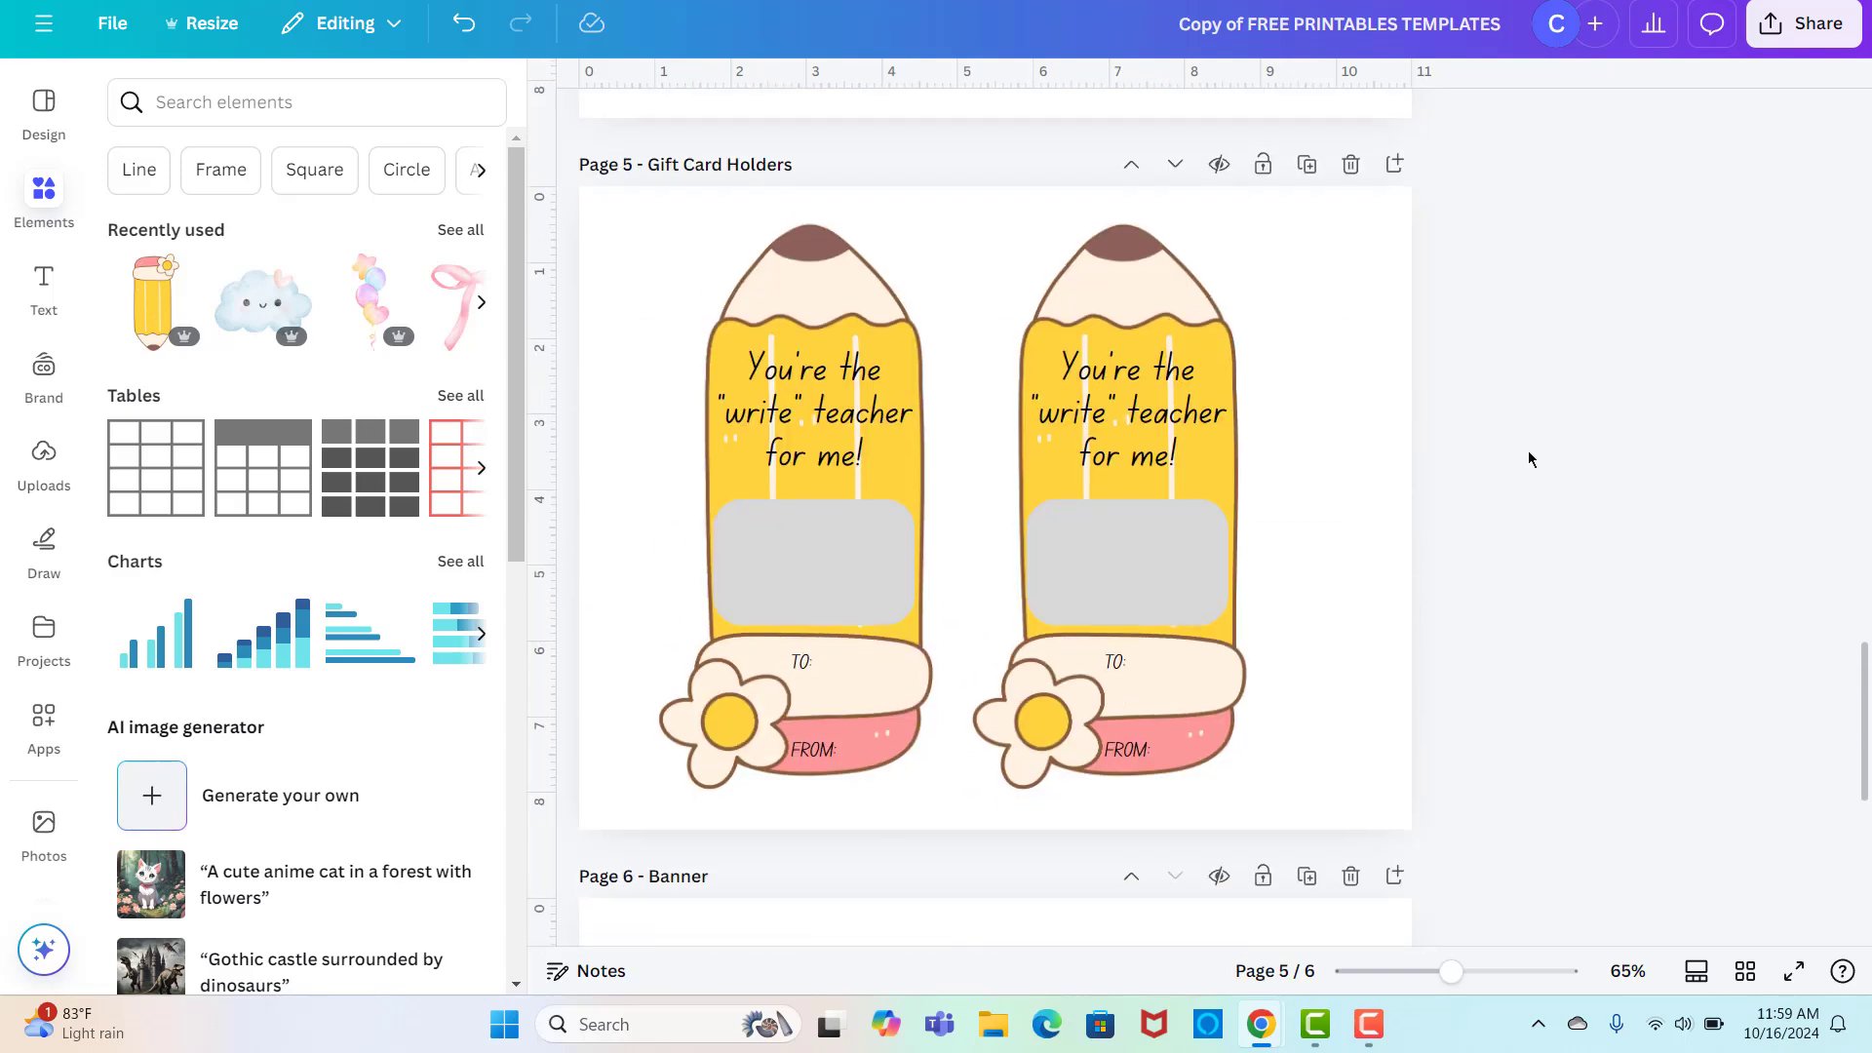
{"action": "scroll", "coordinate": [1529, 458], "scroll_direction": "down", "scroll_amount": 5}
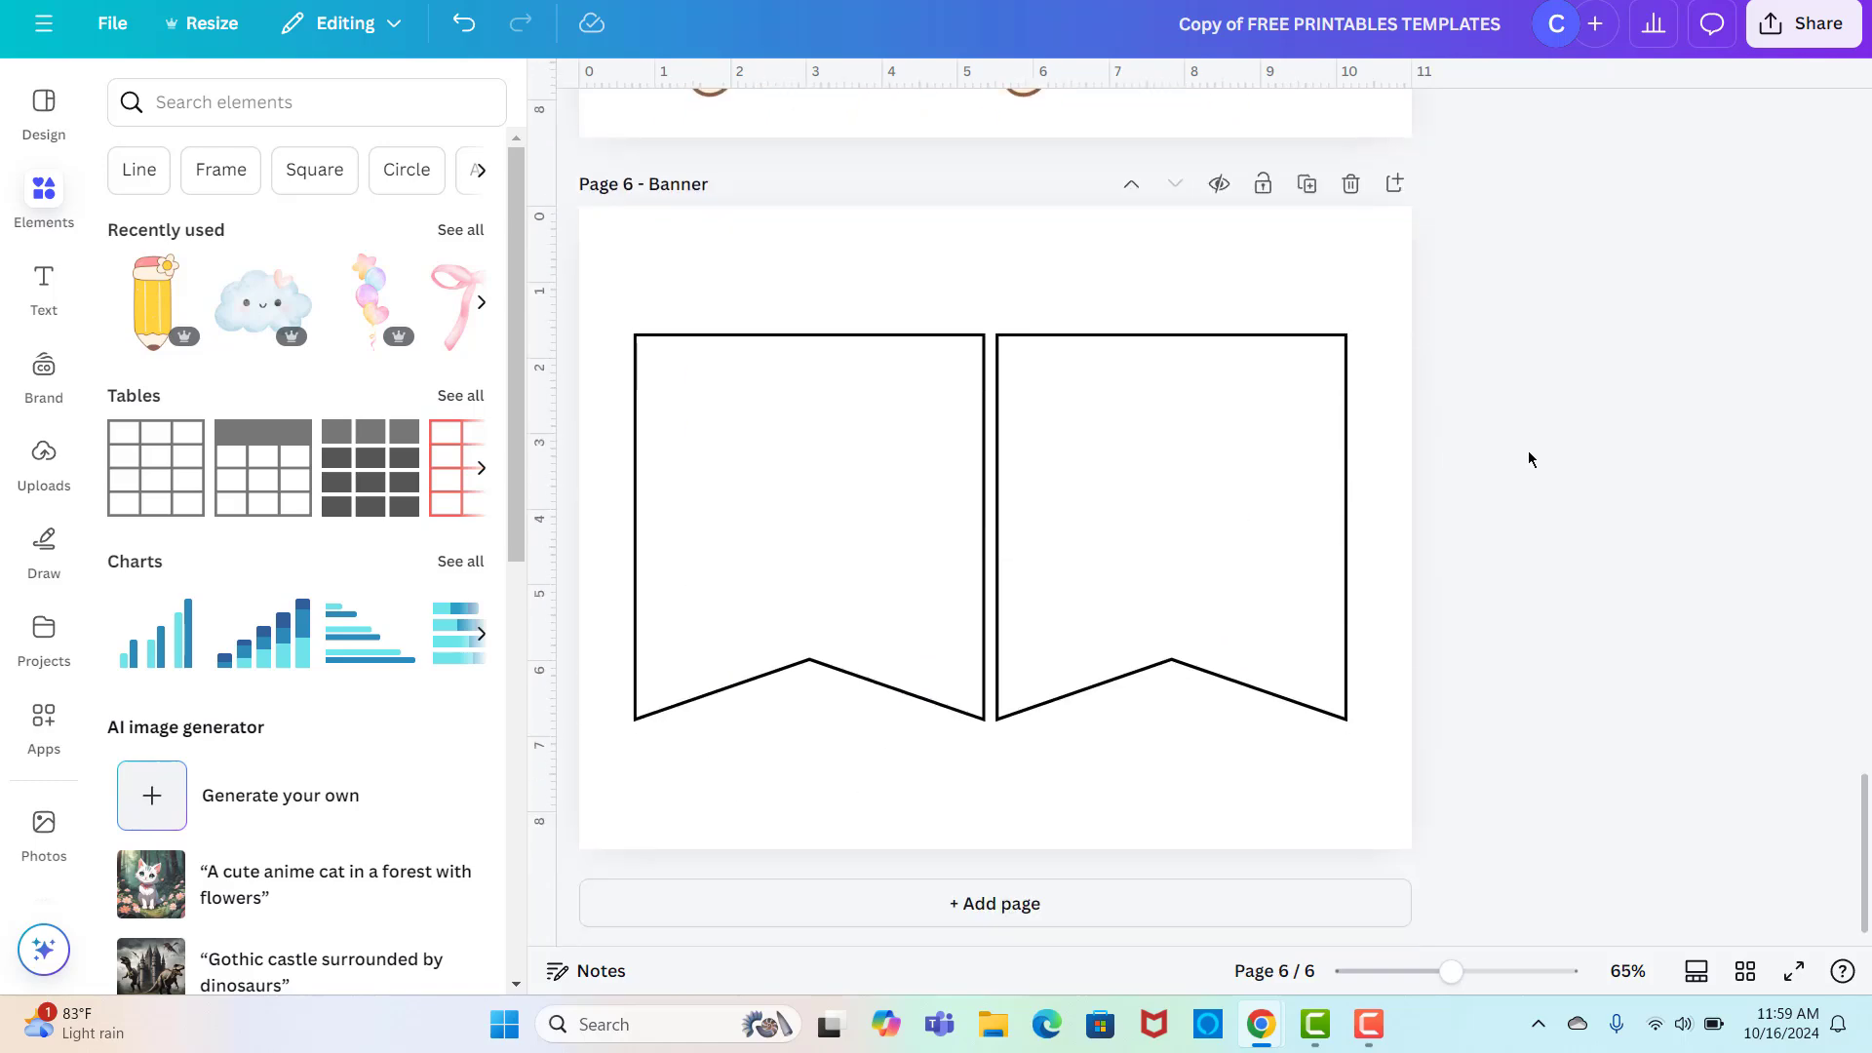
{"action": "left_click", "coordinate": [990, 916]}
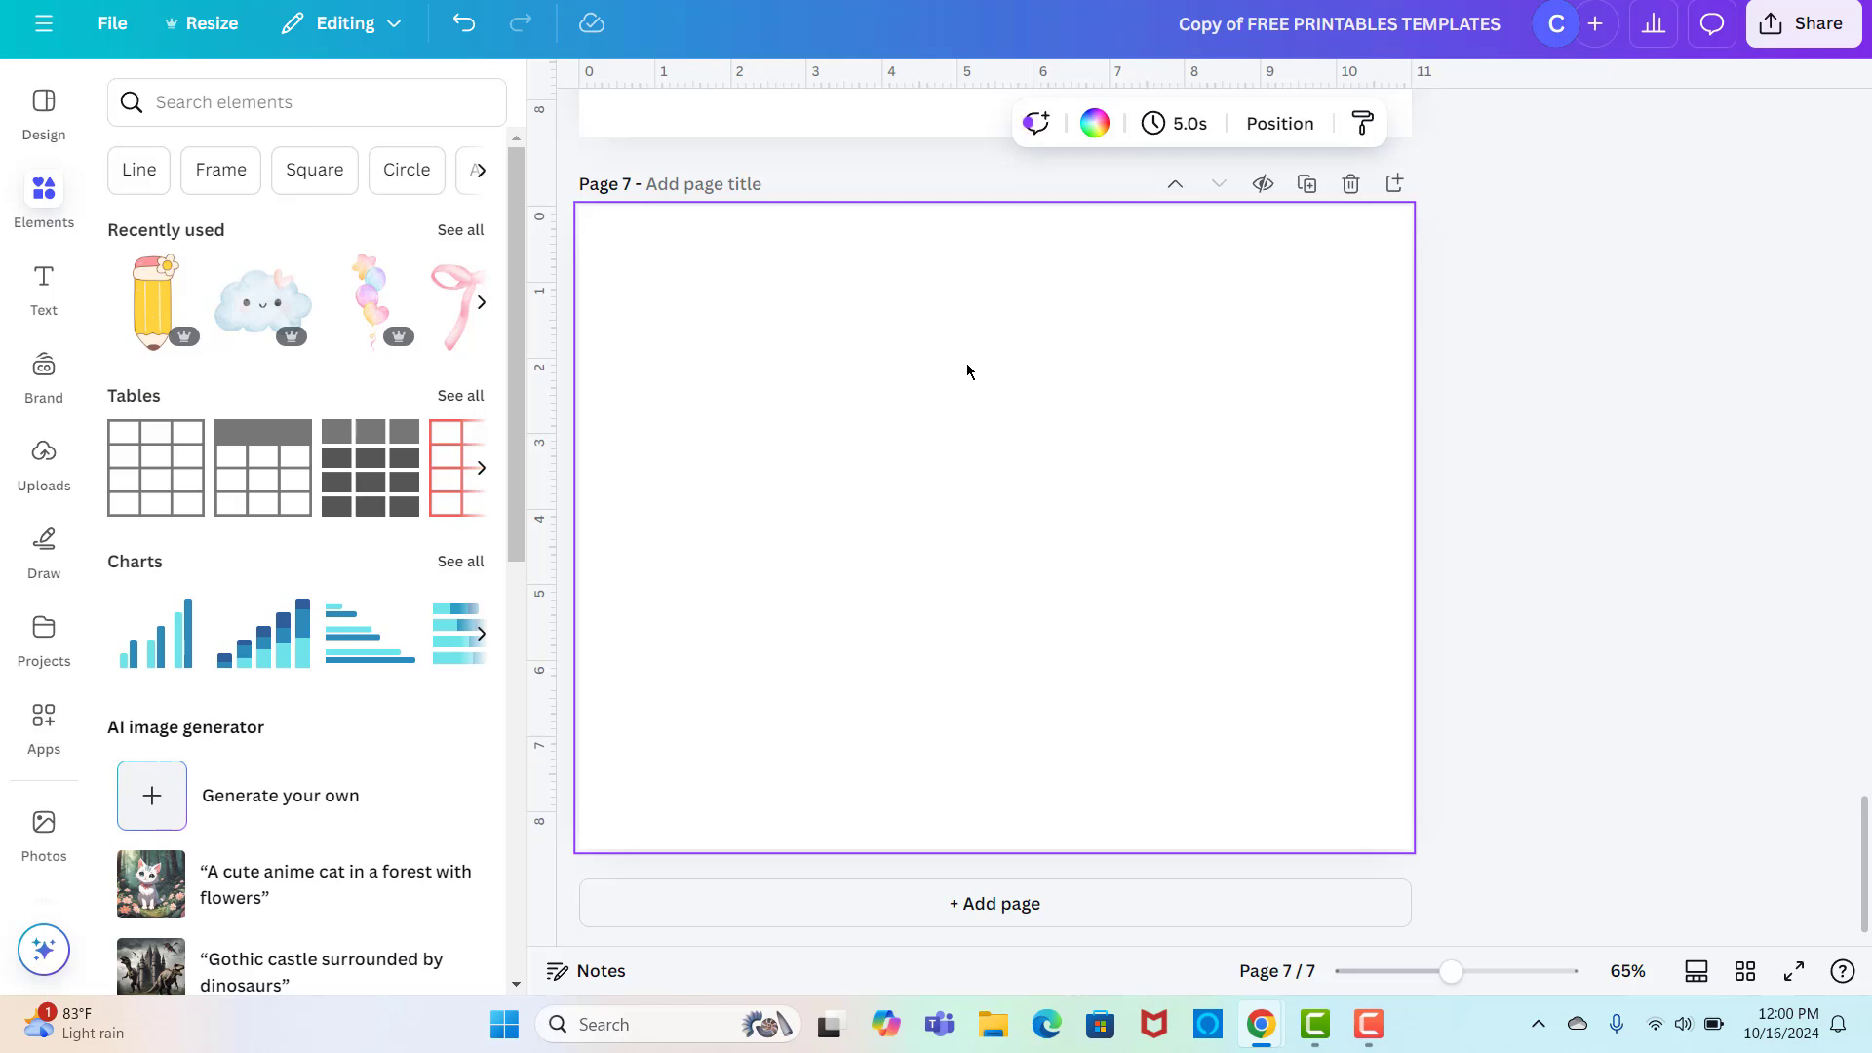
- Add the orange football graphic from a 'football' search, about 3.1 × 1.9 in, at the top-left
{"action": "left_click", "coordinate": [195, 102]}
{"action": "type", "text": "football"}
{"action": "key", "text": "Return"}
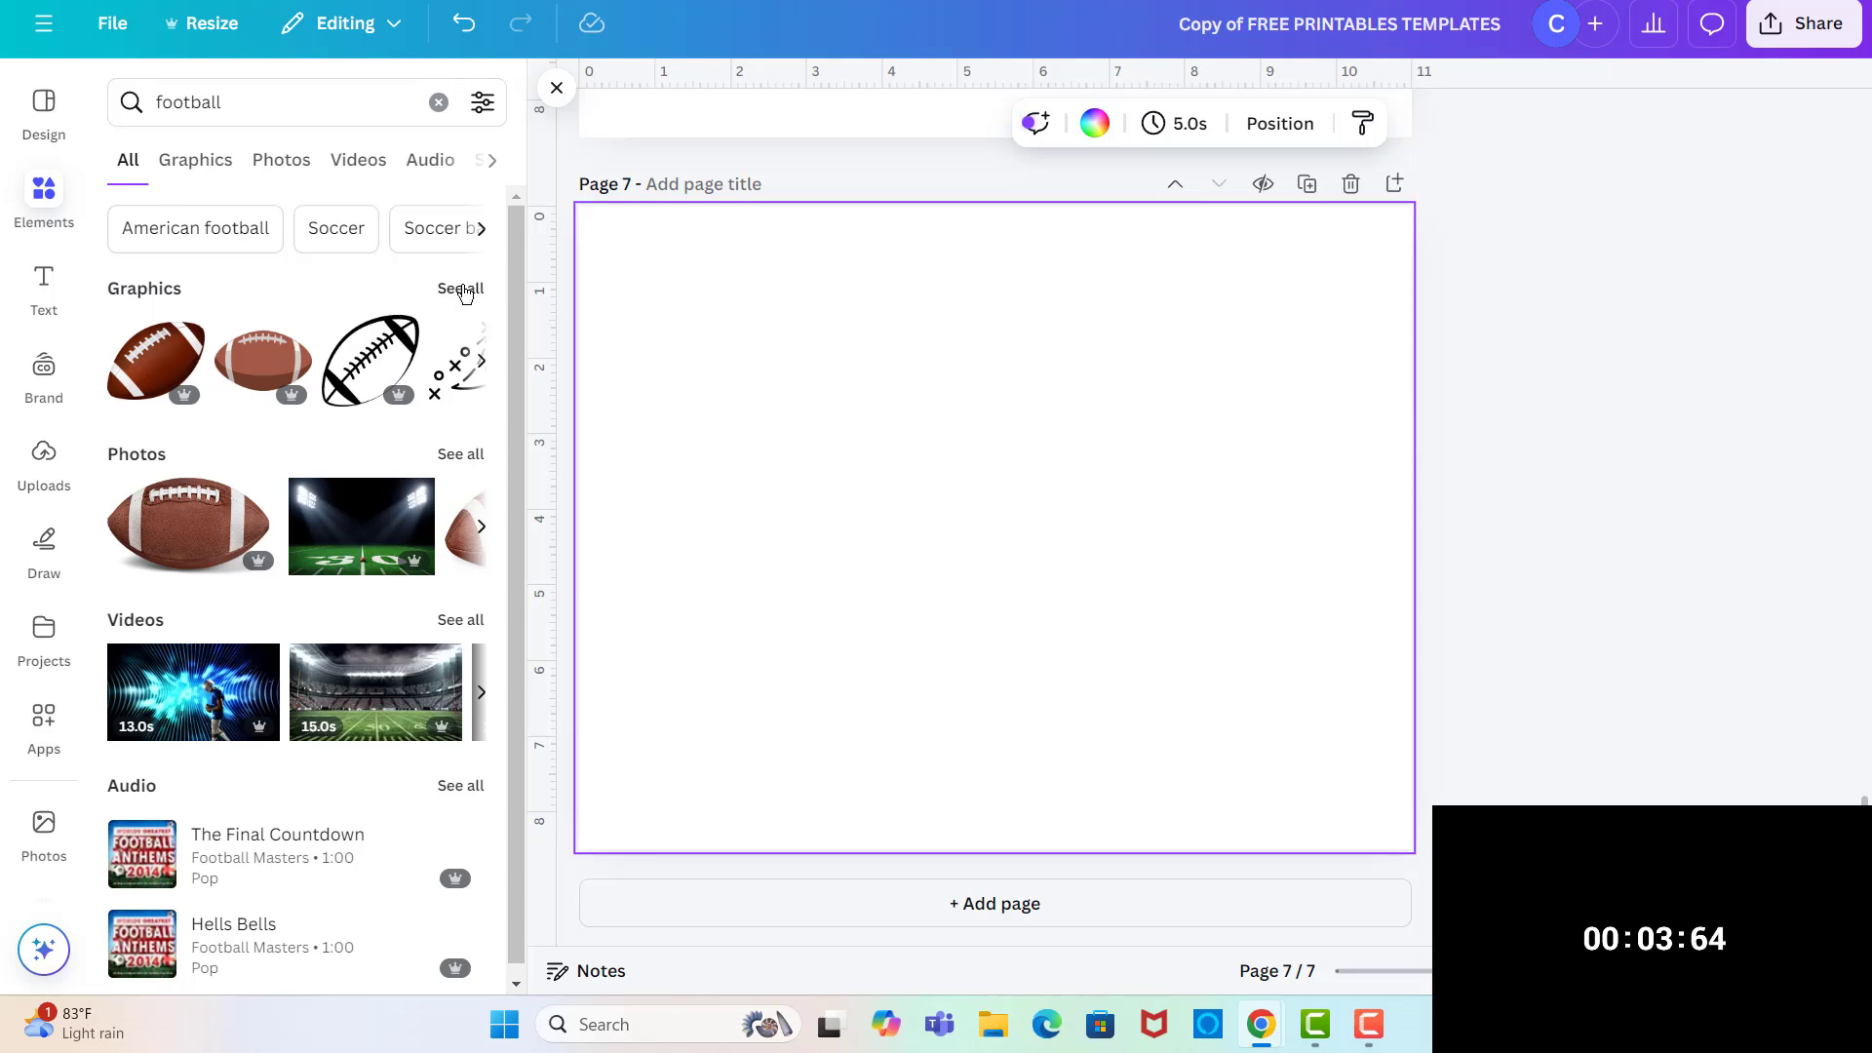
{"action": "left_click", "coordinate": [465, 293]}
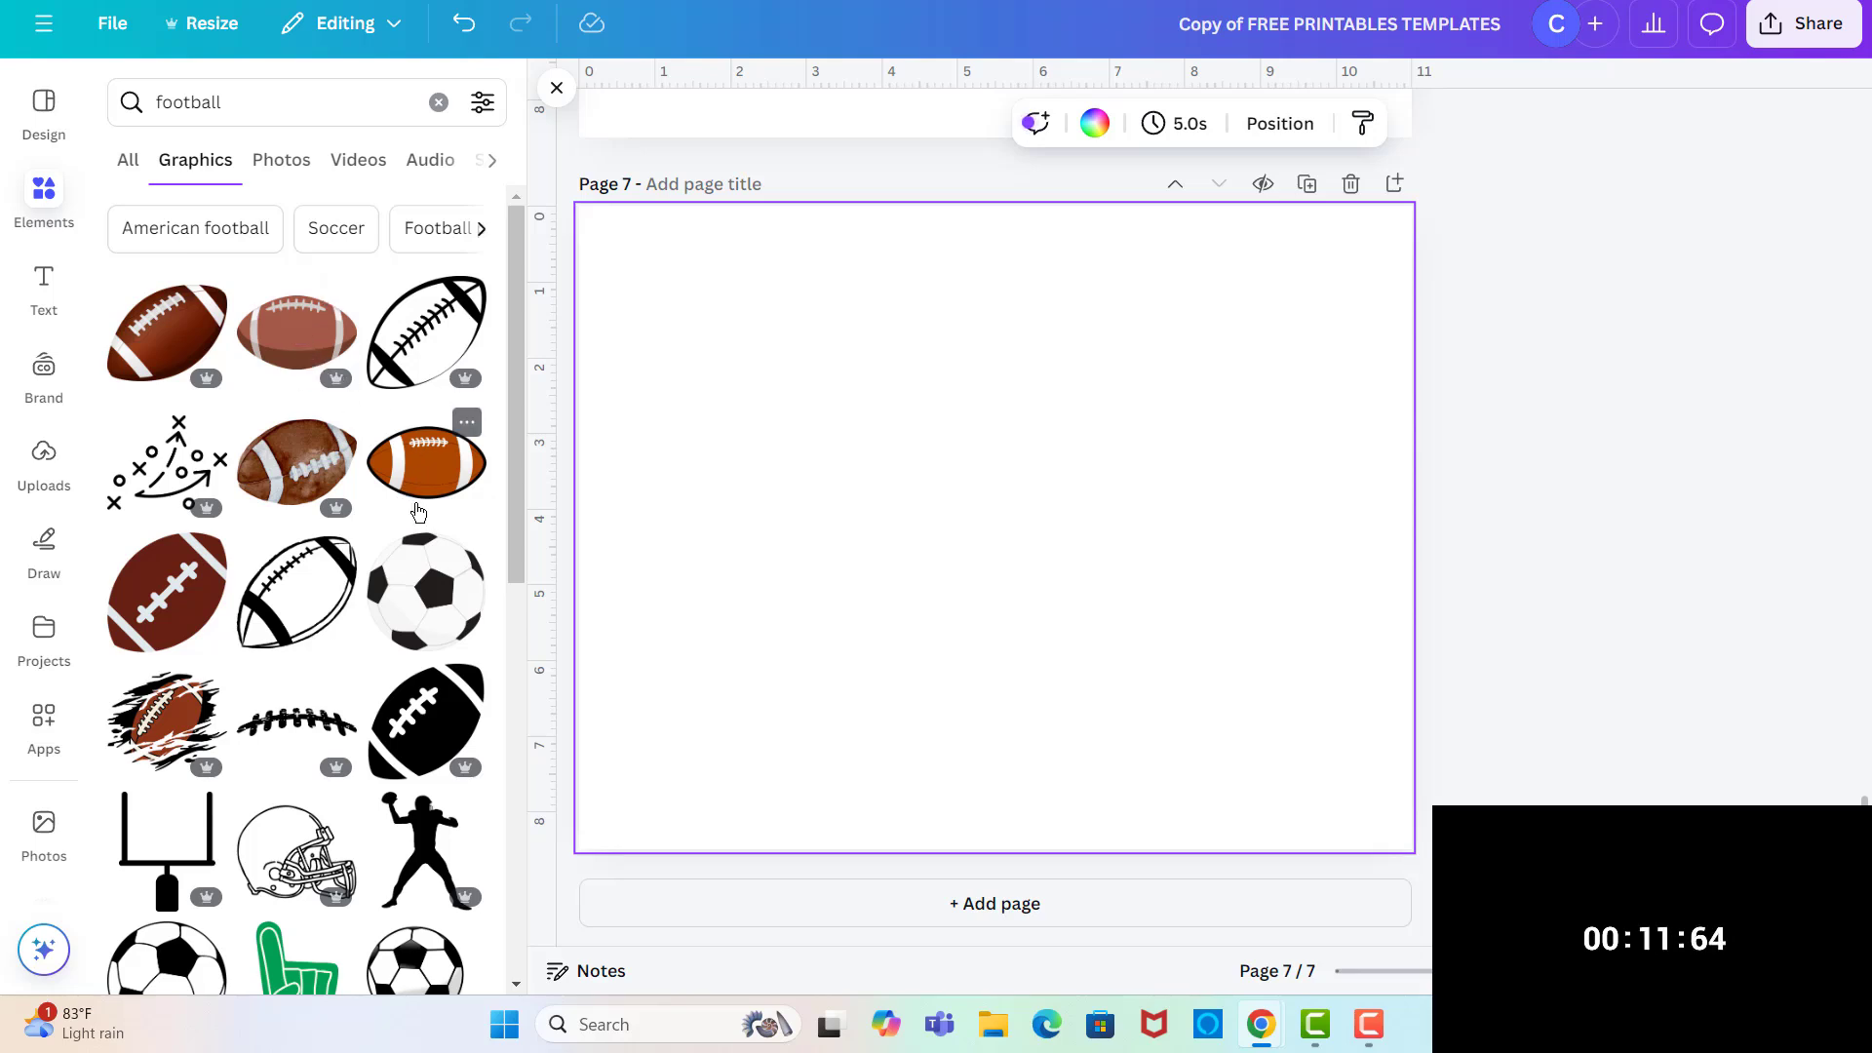
{"action": "left_click", "coordinate": [419, 465]}
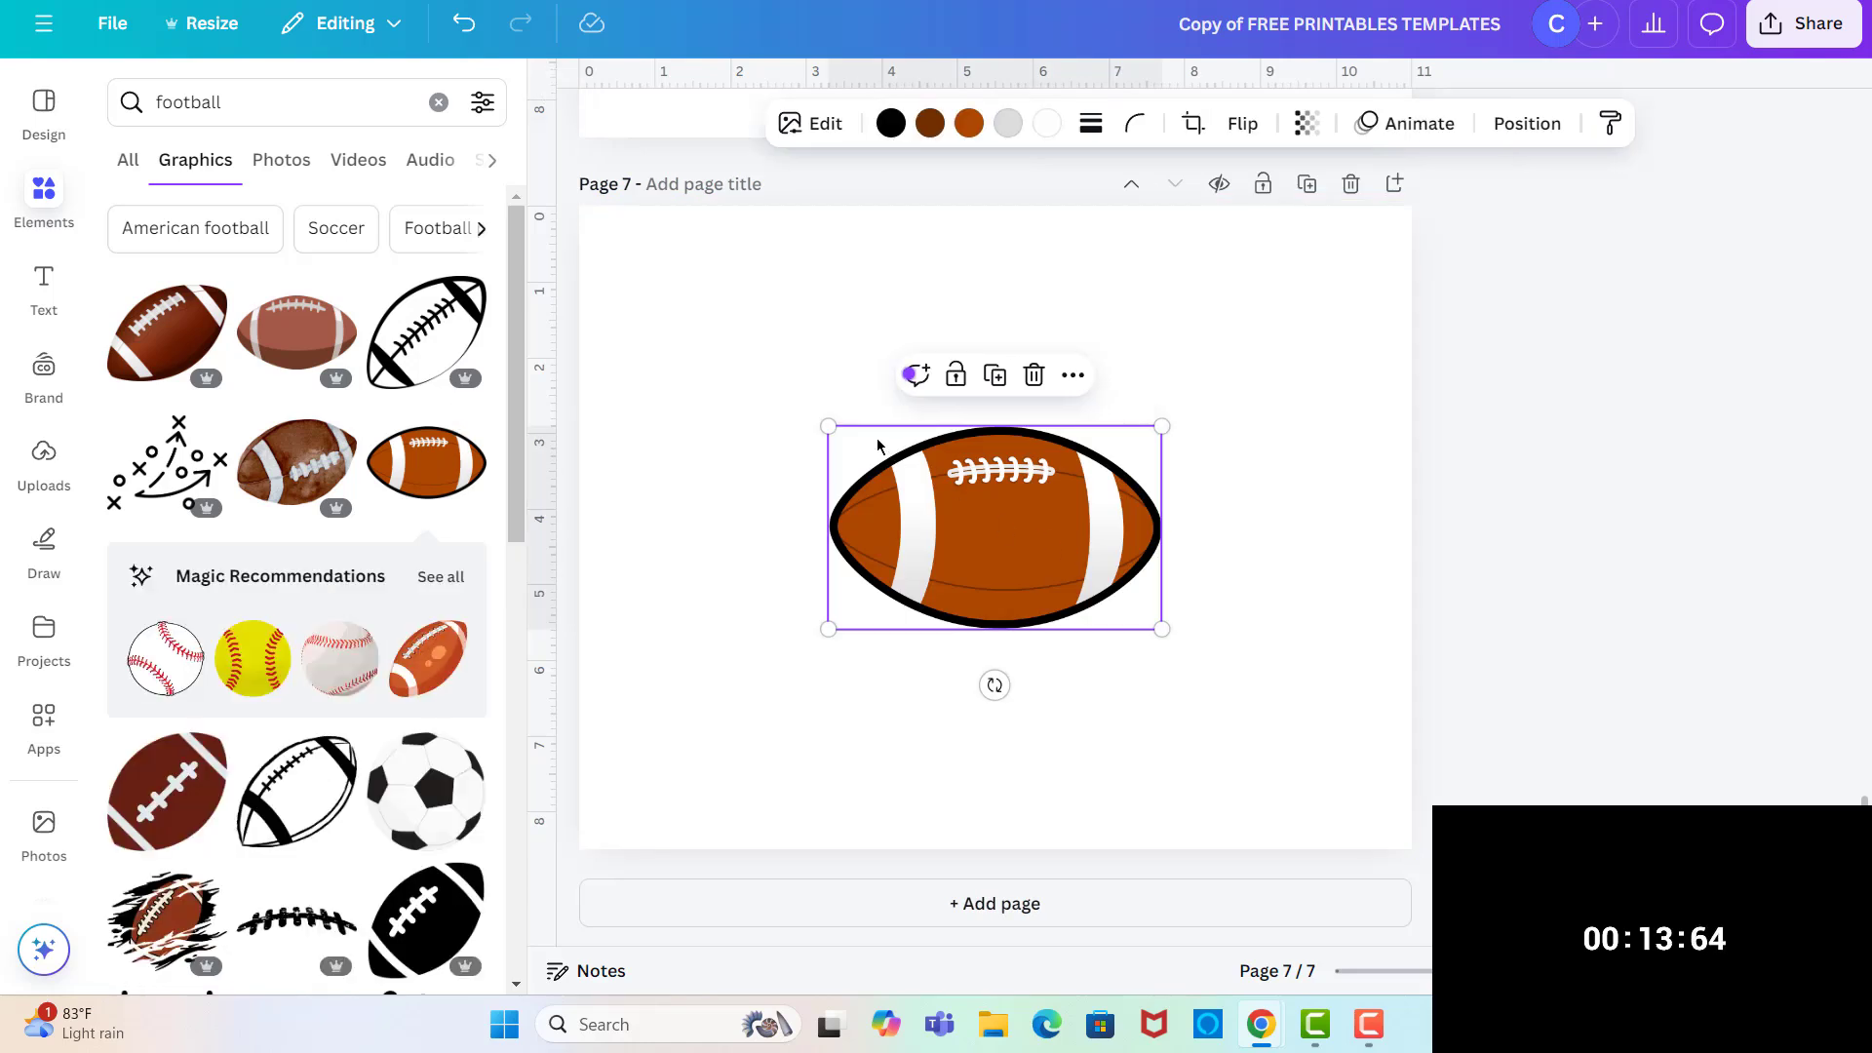
{"action": "left_click_drag", "start_coordinate": [824, 421], "coordinate": [951, 500]}
{"action": "left_click_drag", "start_coordinate": [1051, 551], "coordinate": [768, 326]}
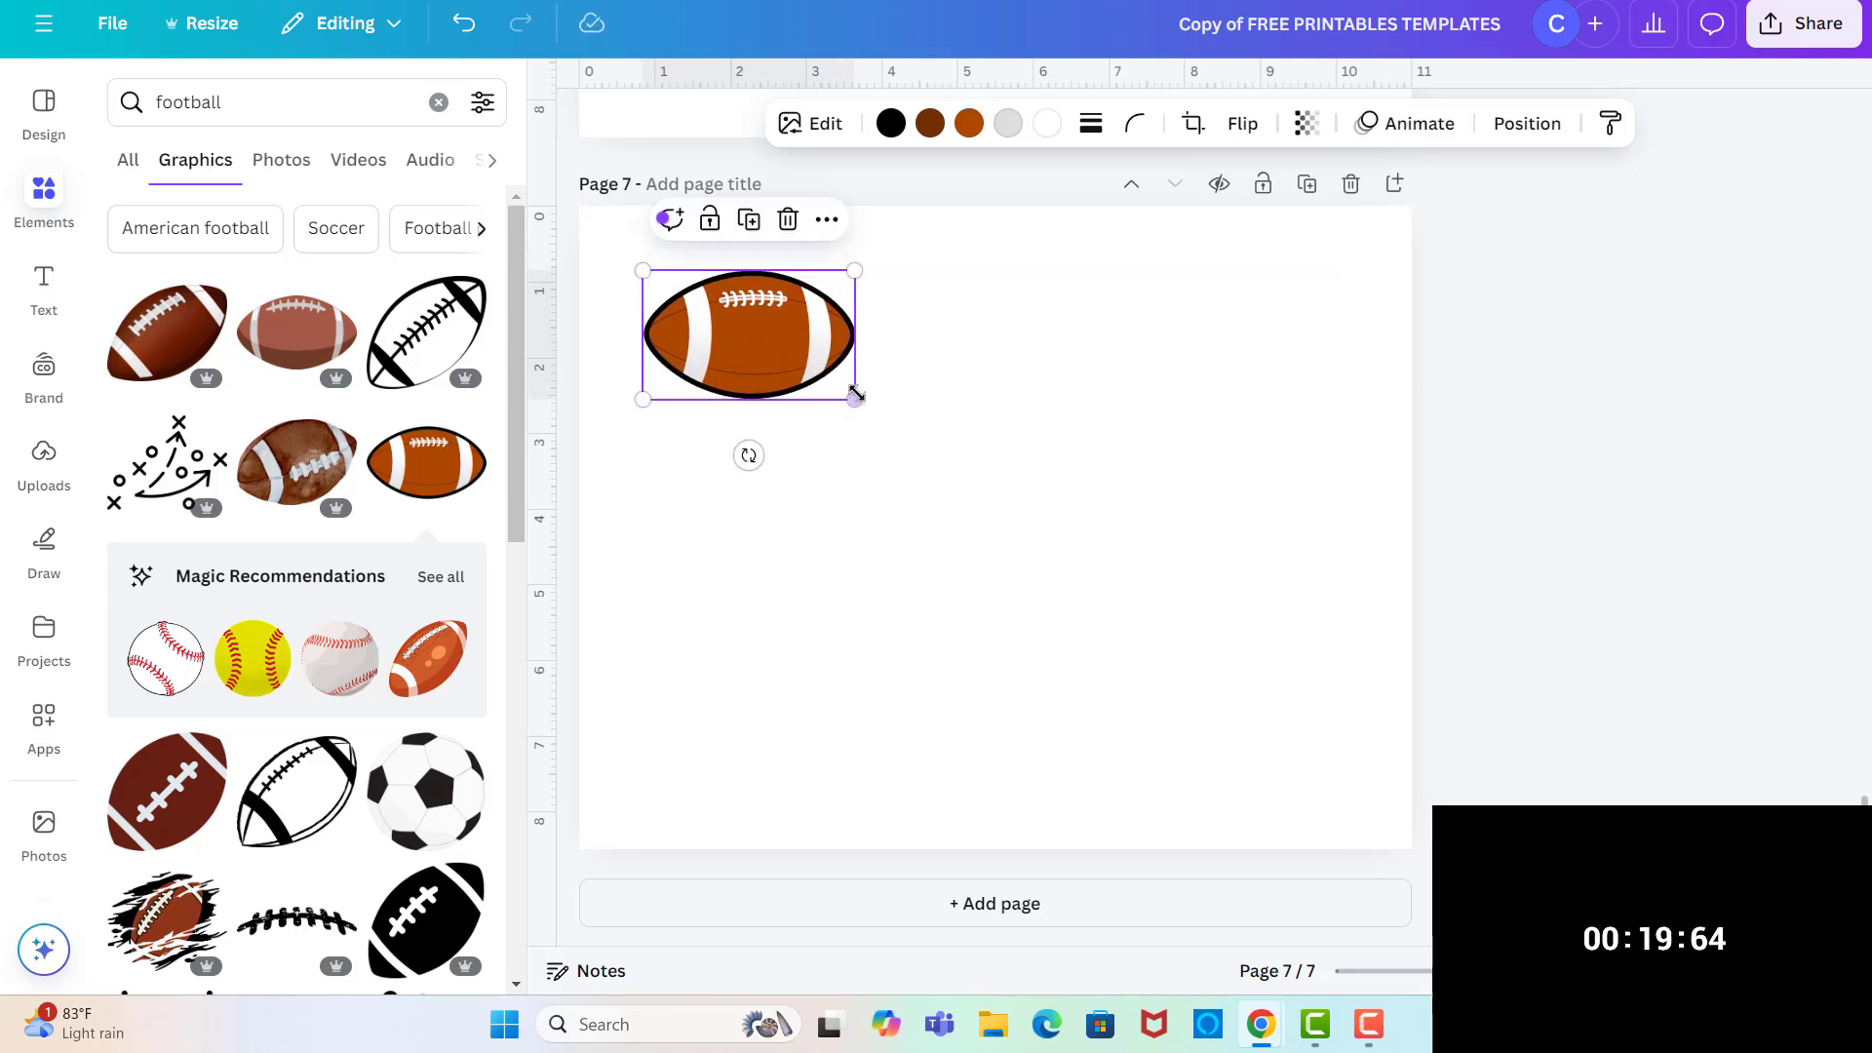
{"action": "left_click_drag", "start_coordinate": [856, 399], "coordinate": [875, 410]}
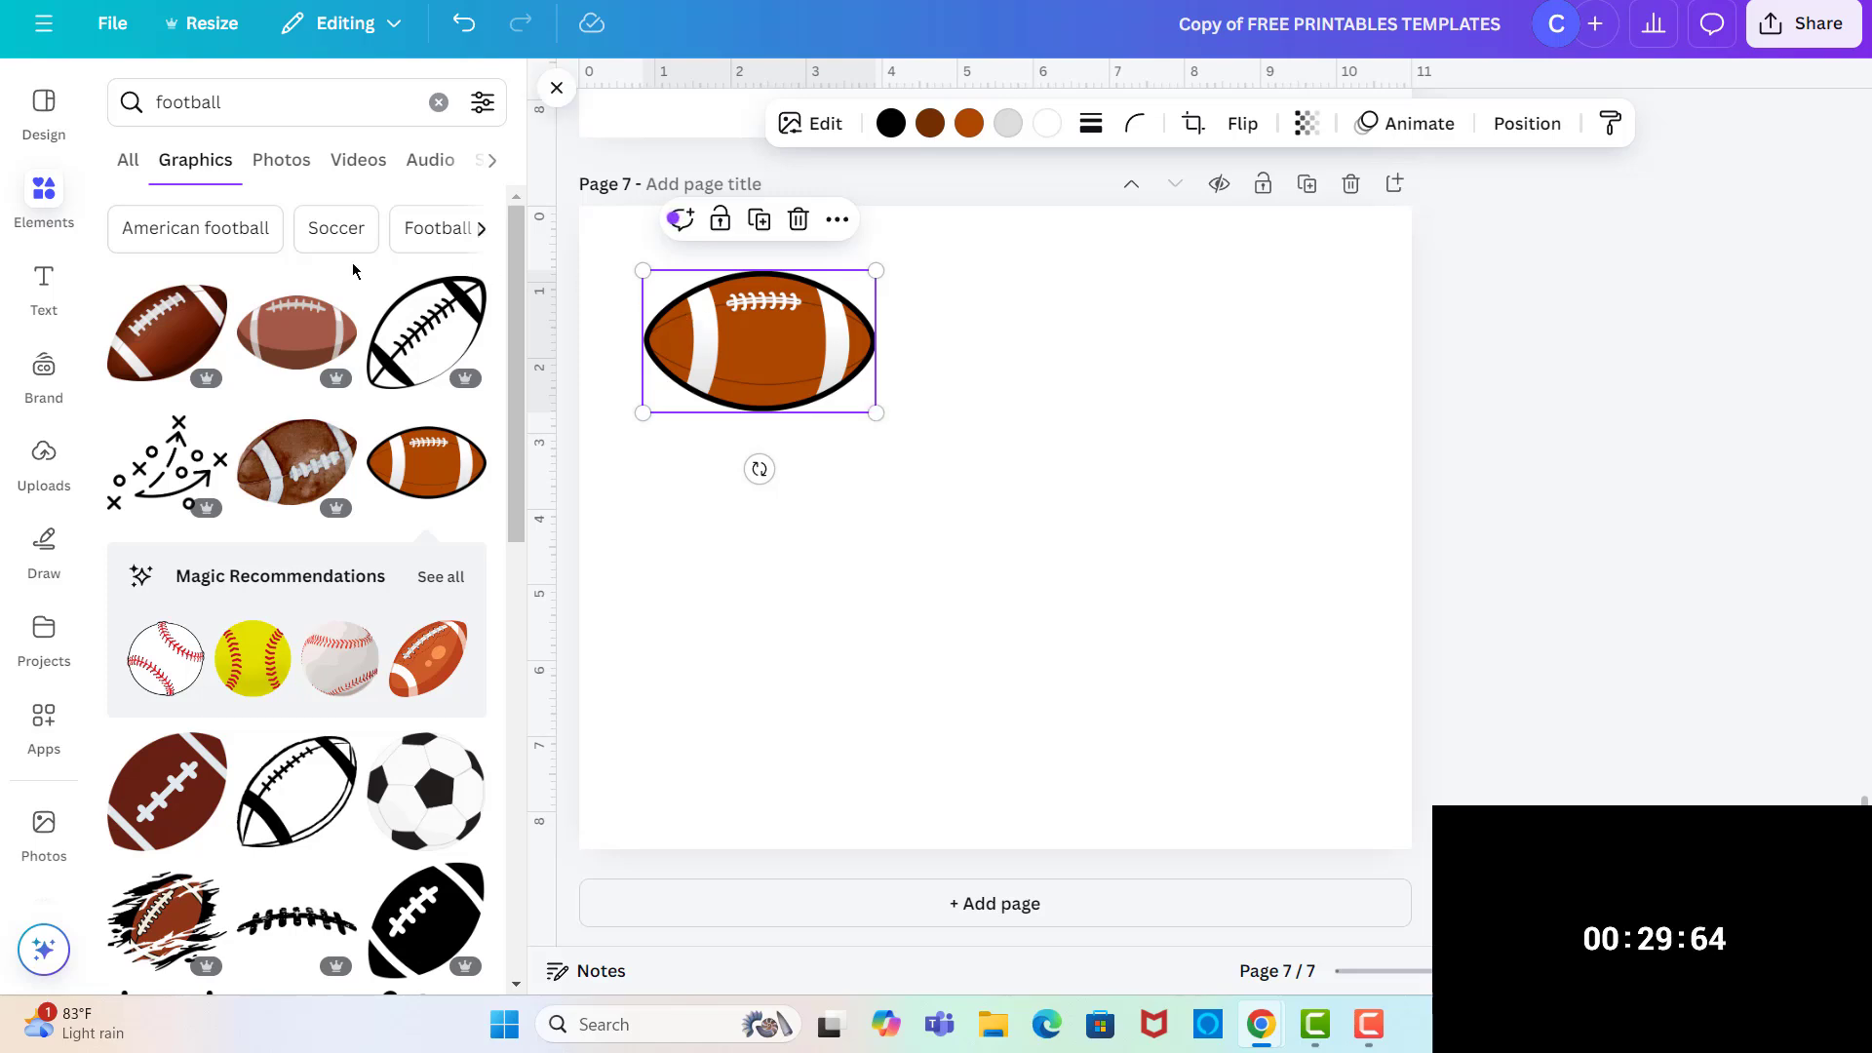
- Add a narrow paragraph text box at size 27 and place it under the football
{"action": "left_click", "coordinate": [45, 280]}
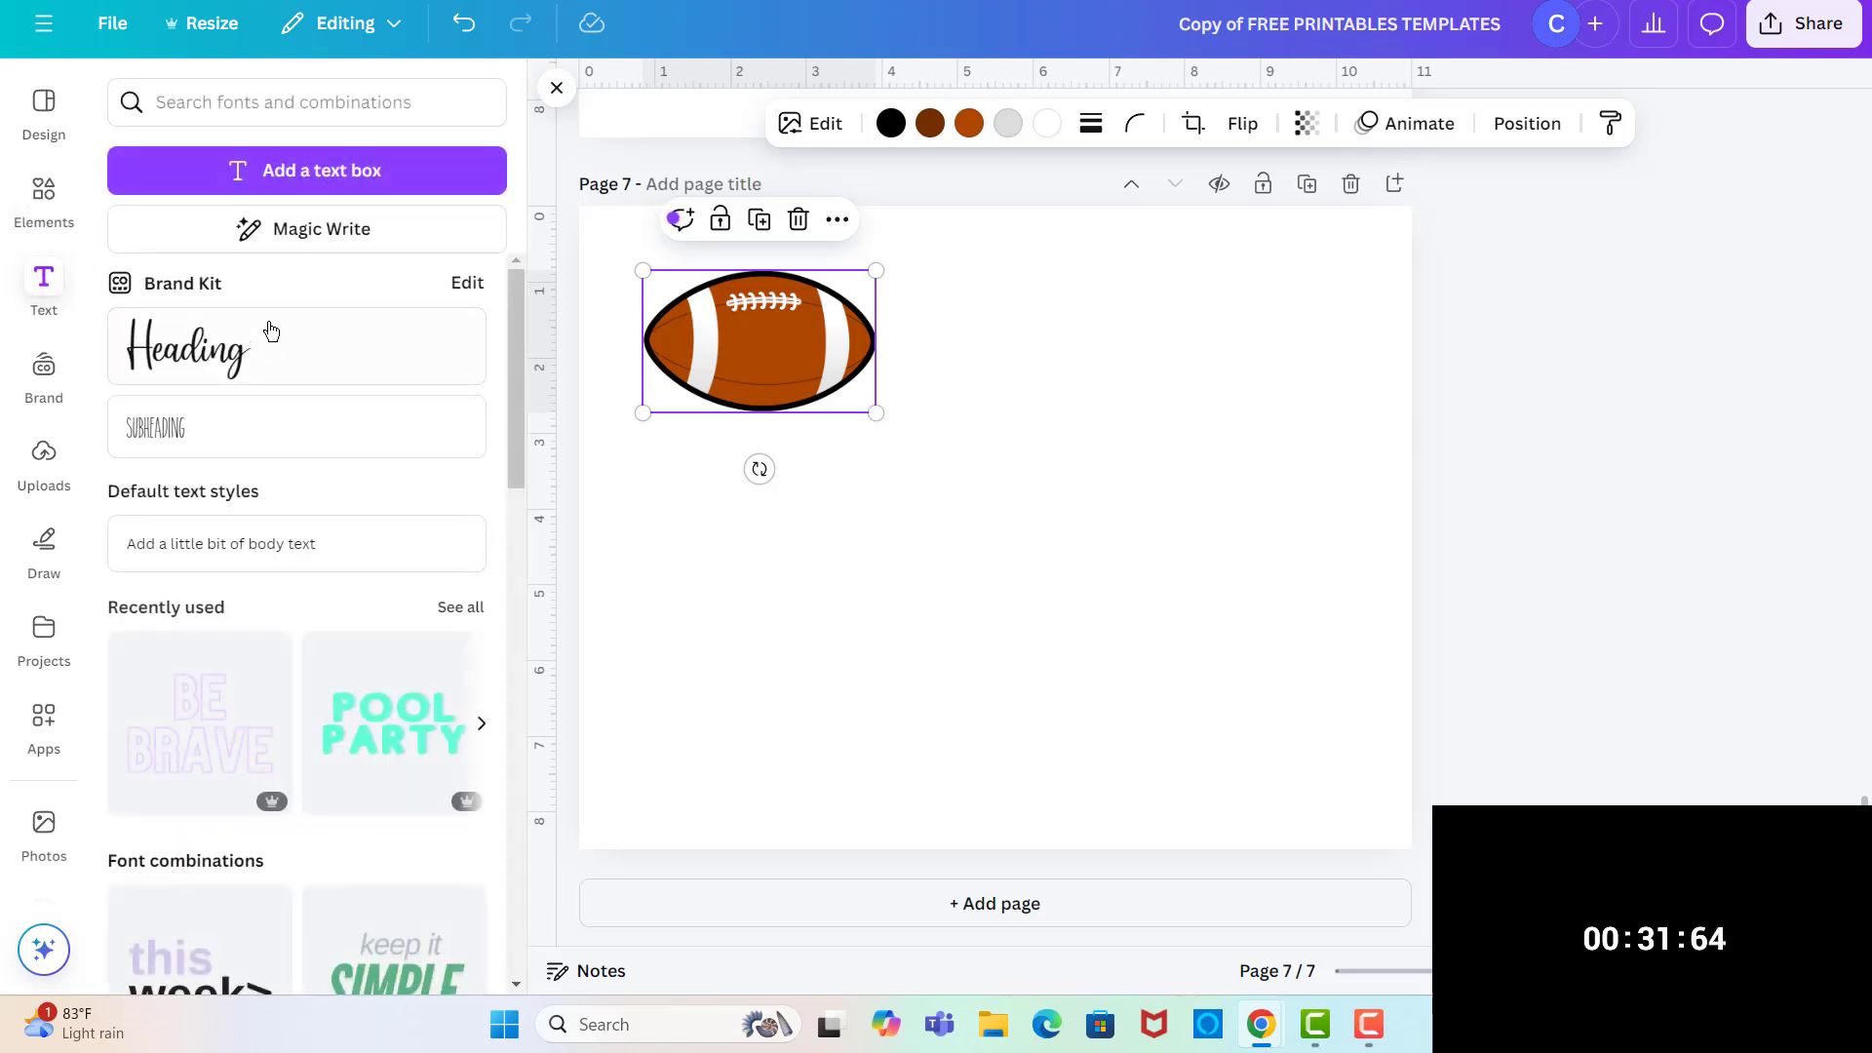
{"action": "left_click", "coordinate": [329, 170]}
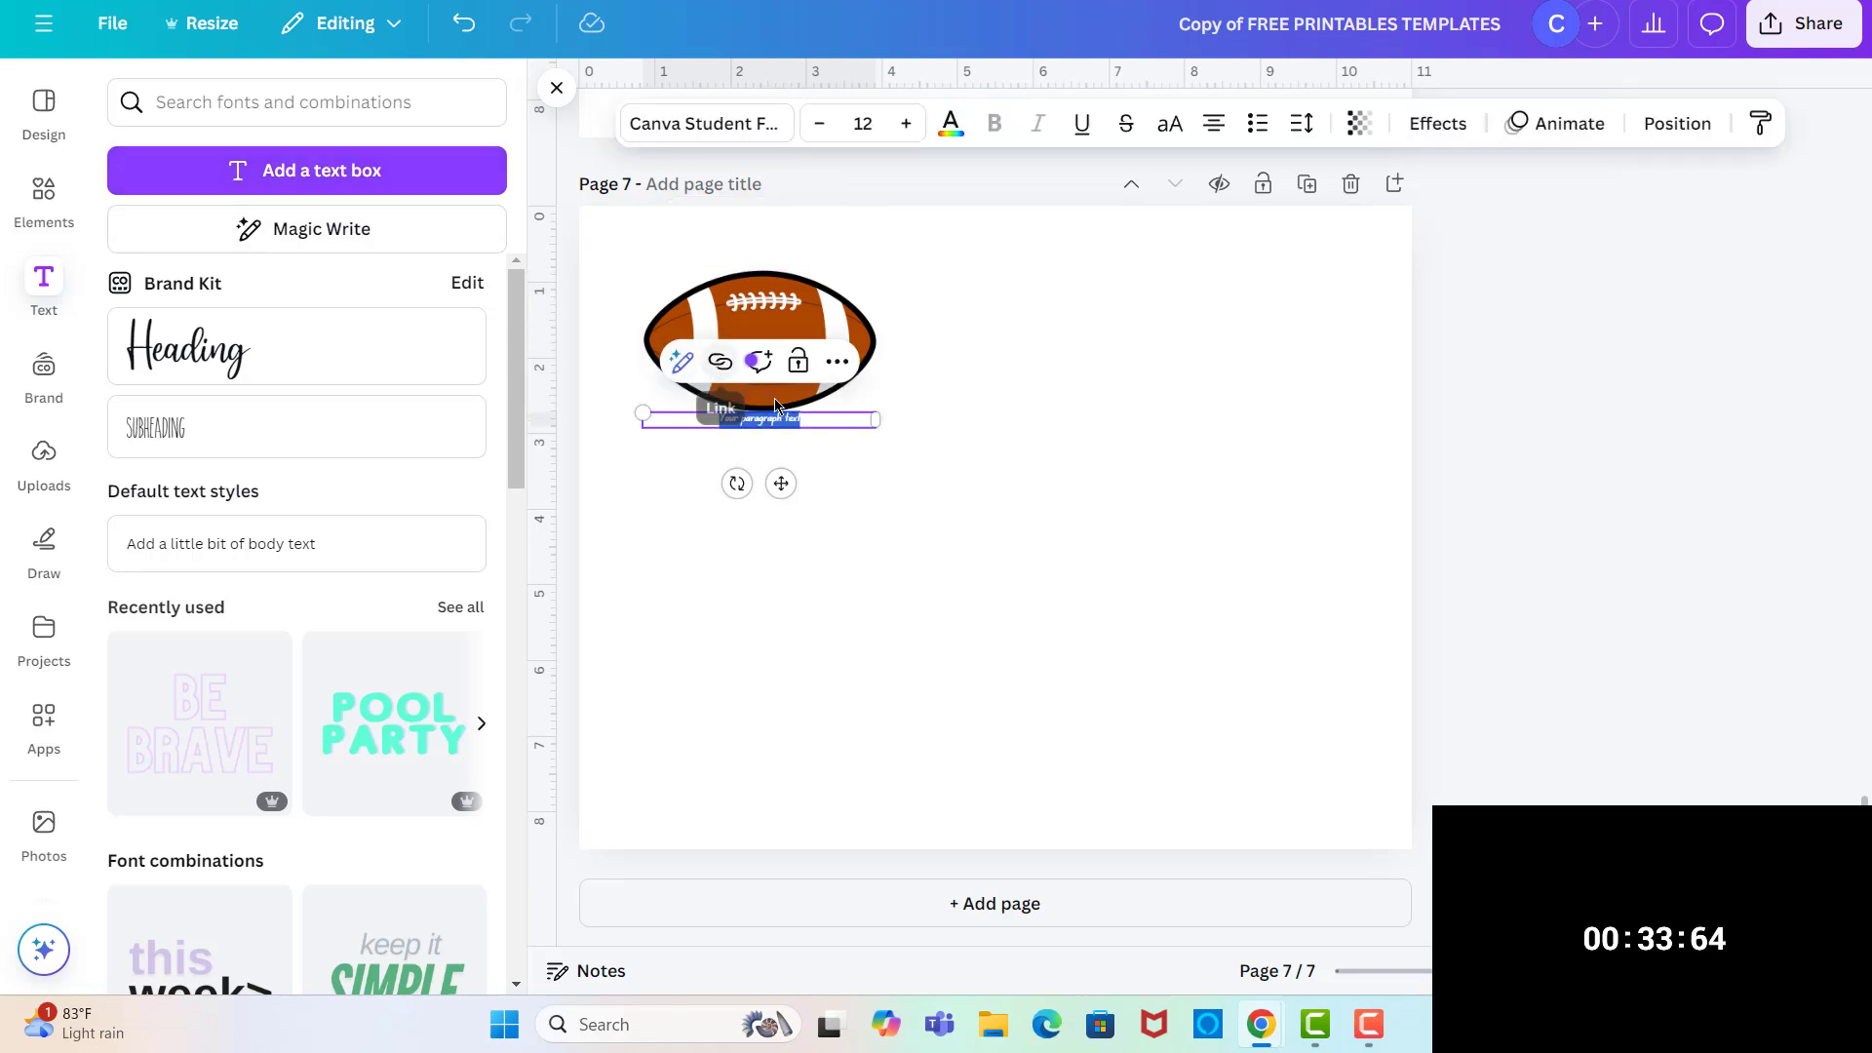
{"action": "left_click_drag", "start_coordinate": [875, 424], "coordinate": [761, 418]}
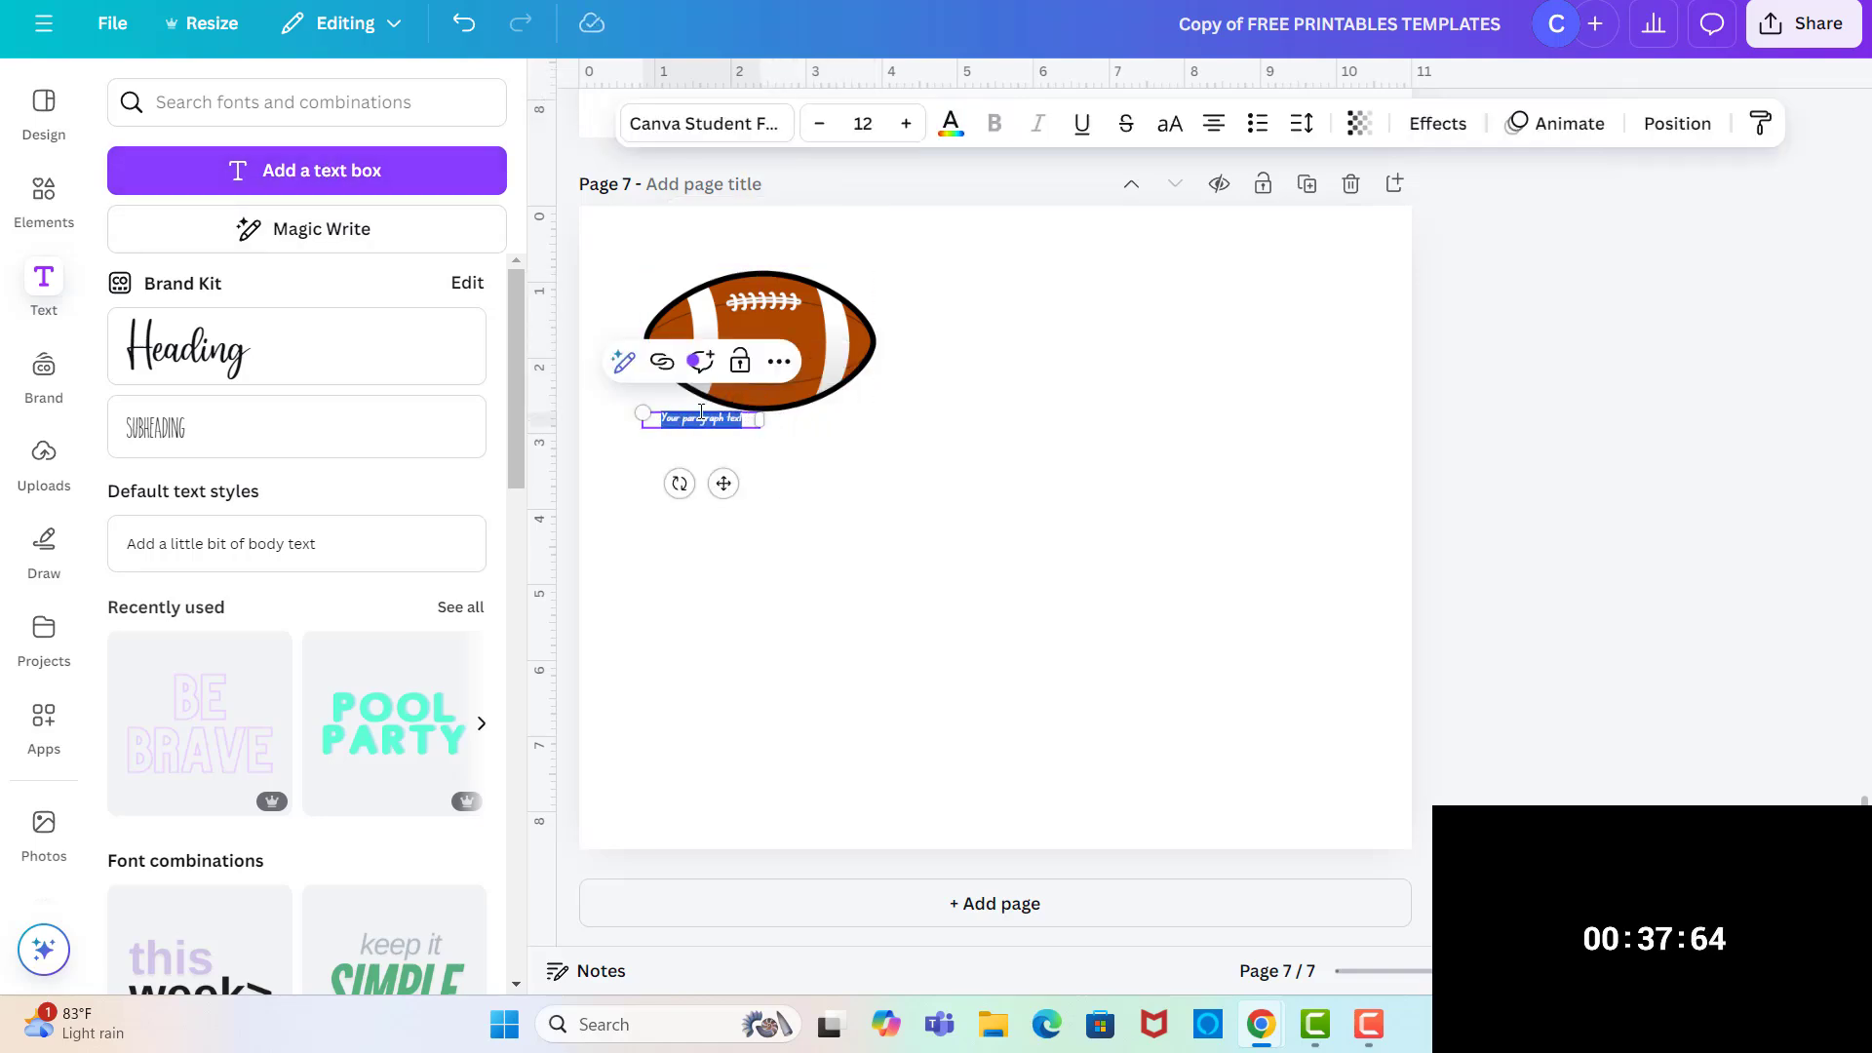
{"action": "left_click_drag", "start_coordinate": [639, 406], "coordinate": [526, 390]}
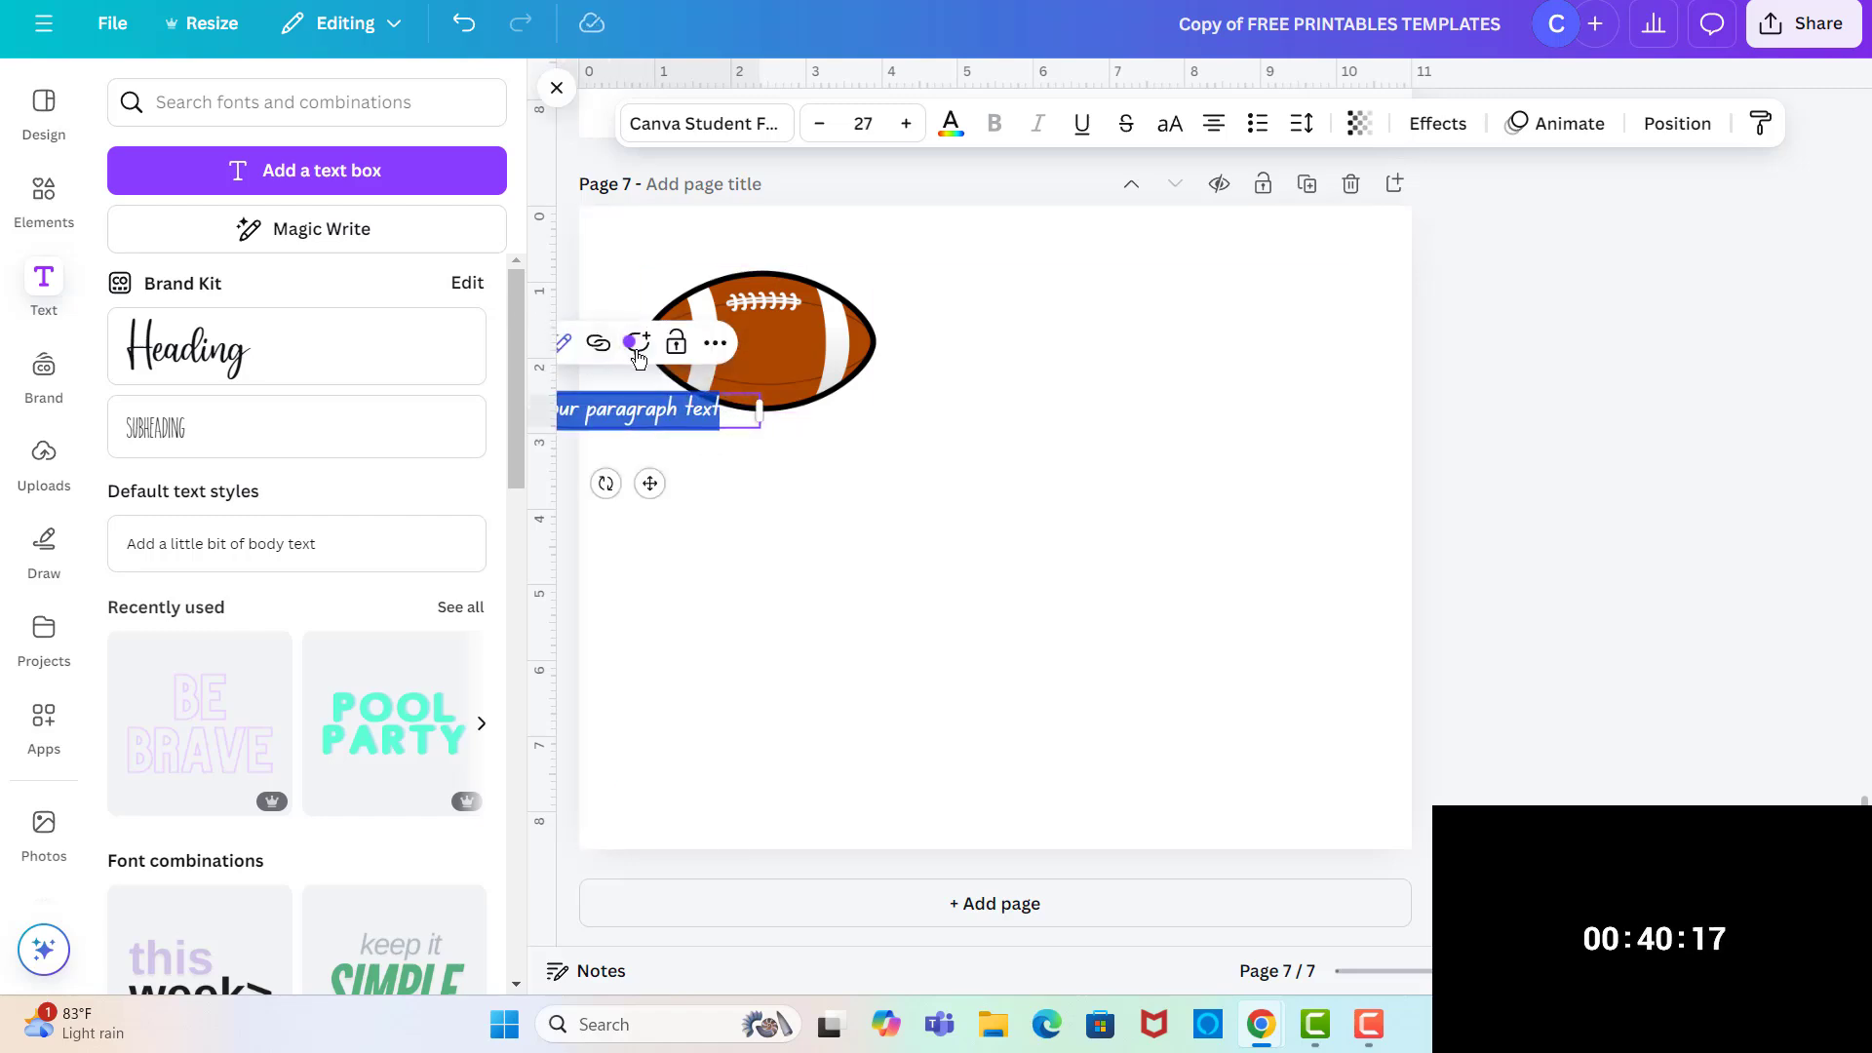
{"action": "left_click", "coordinate": [792, 498]}
{"action": "left_click_drag", "start_coordinate": [718, 415], "coordinate": [874, 474]}
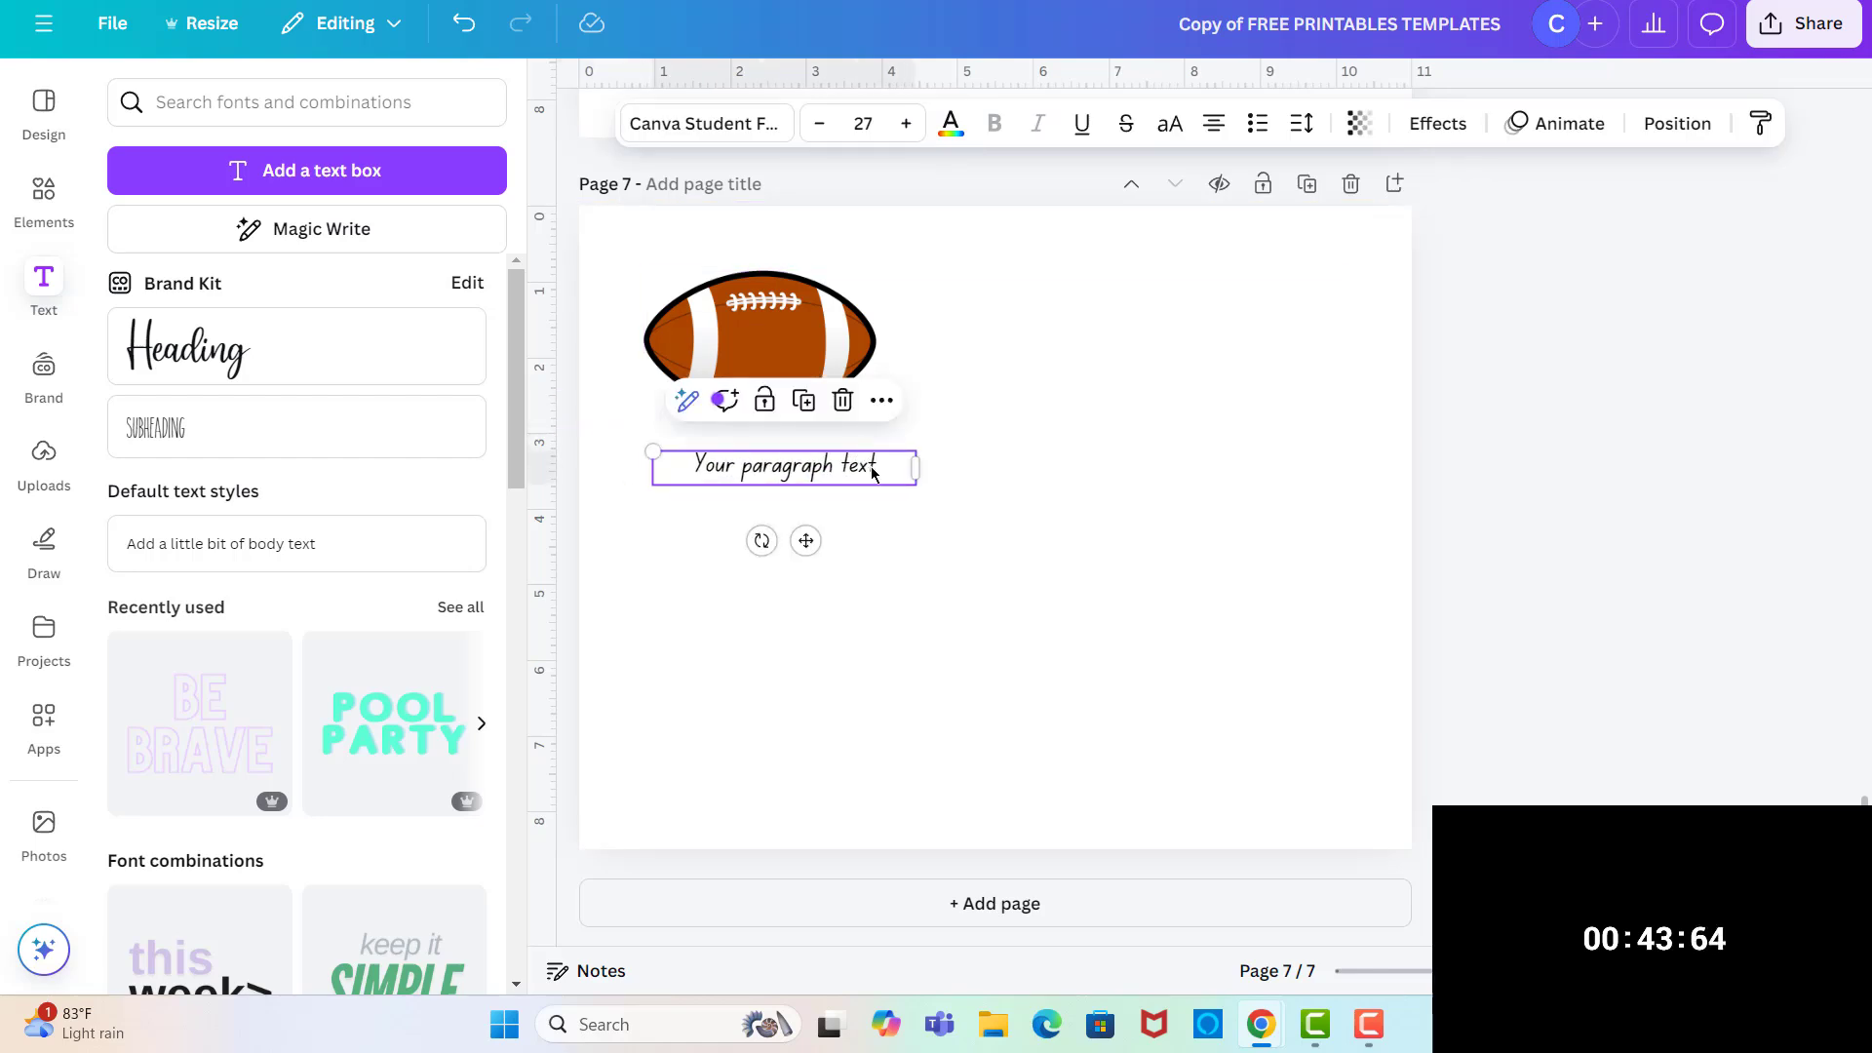
- Replace its text with 'THANKS FOR A GREAT SEASON!' and settle it just below the football
{"action": "double_click", "coordinate": [879, 475]}
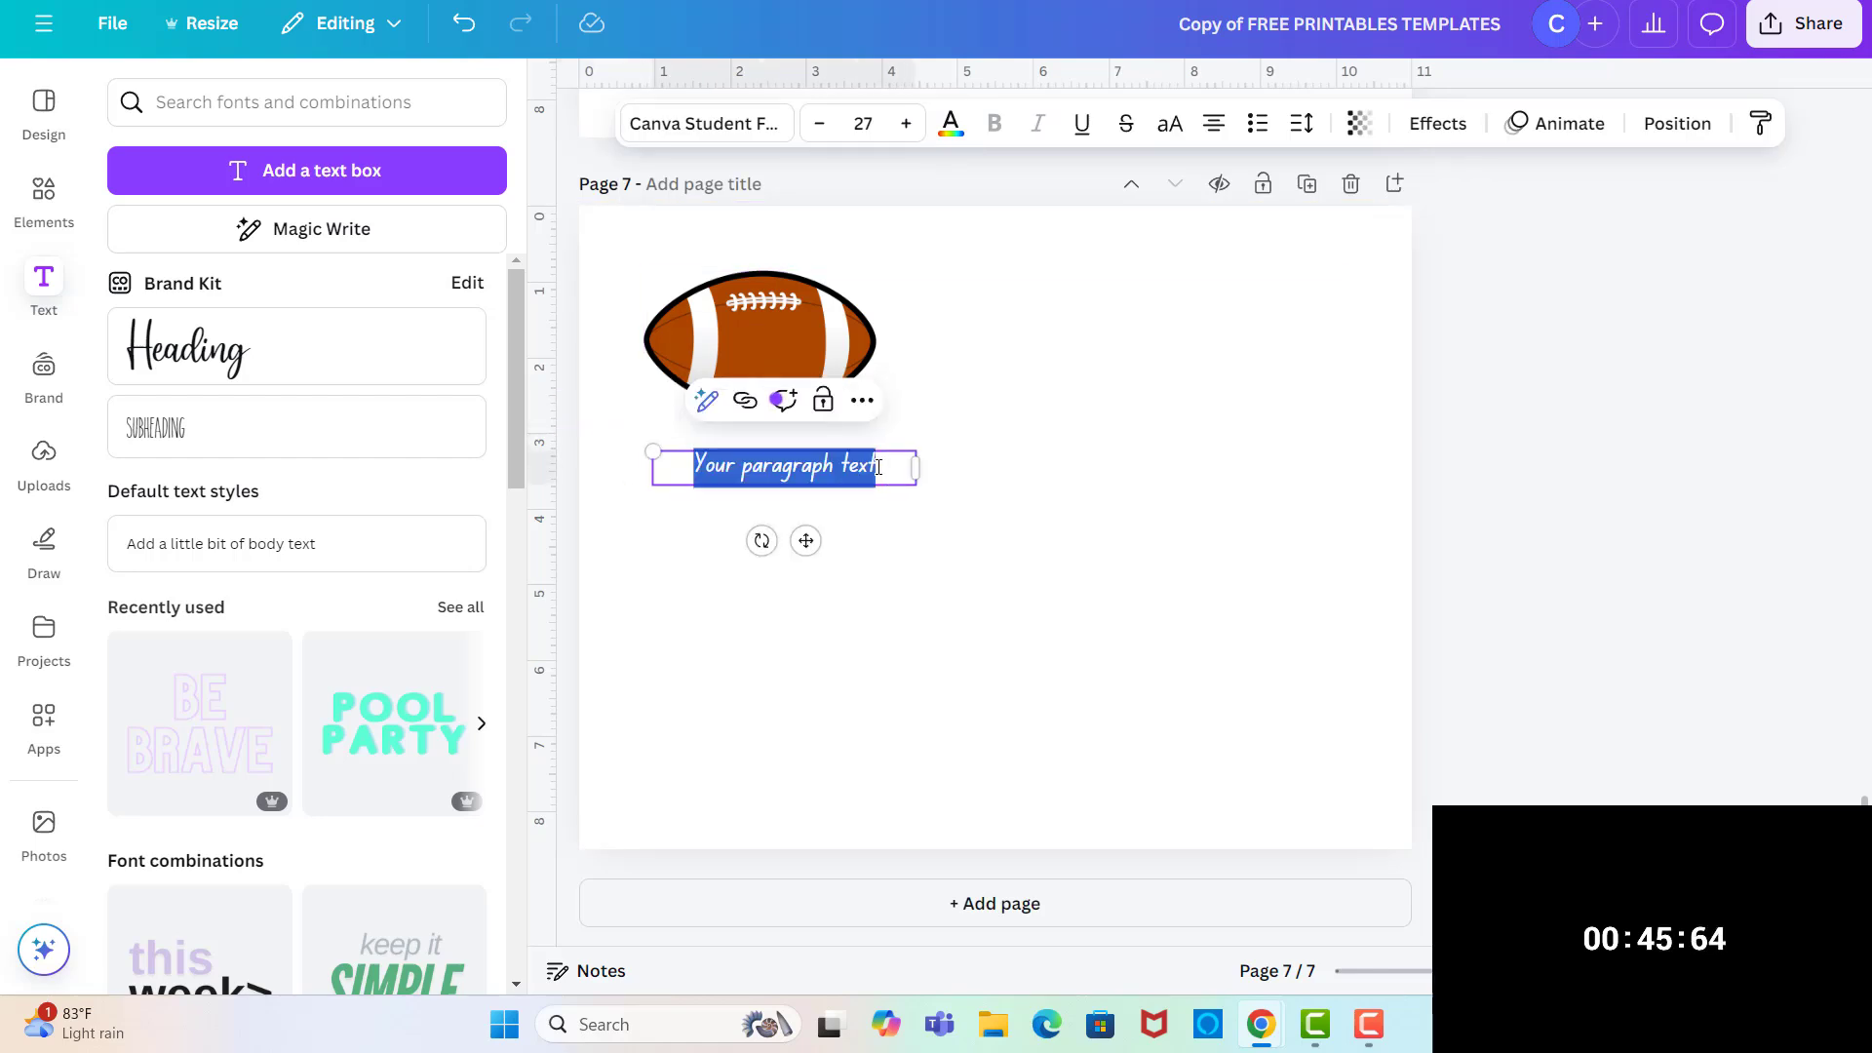
{"action": "type", "text": "THANK"}
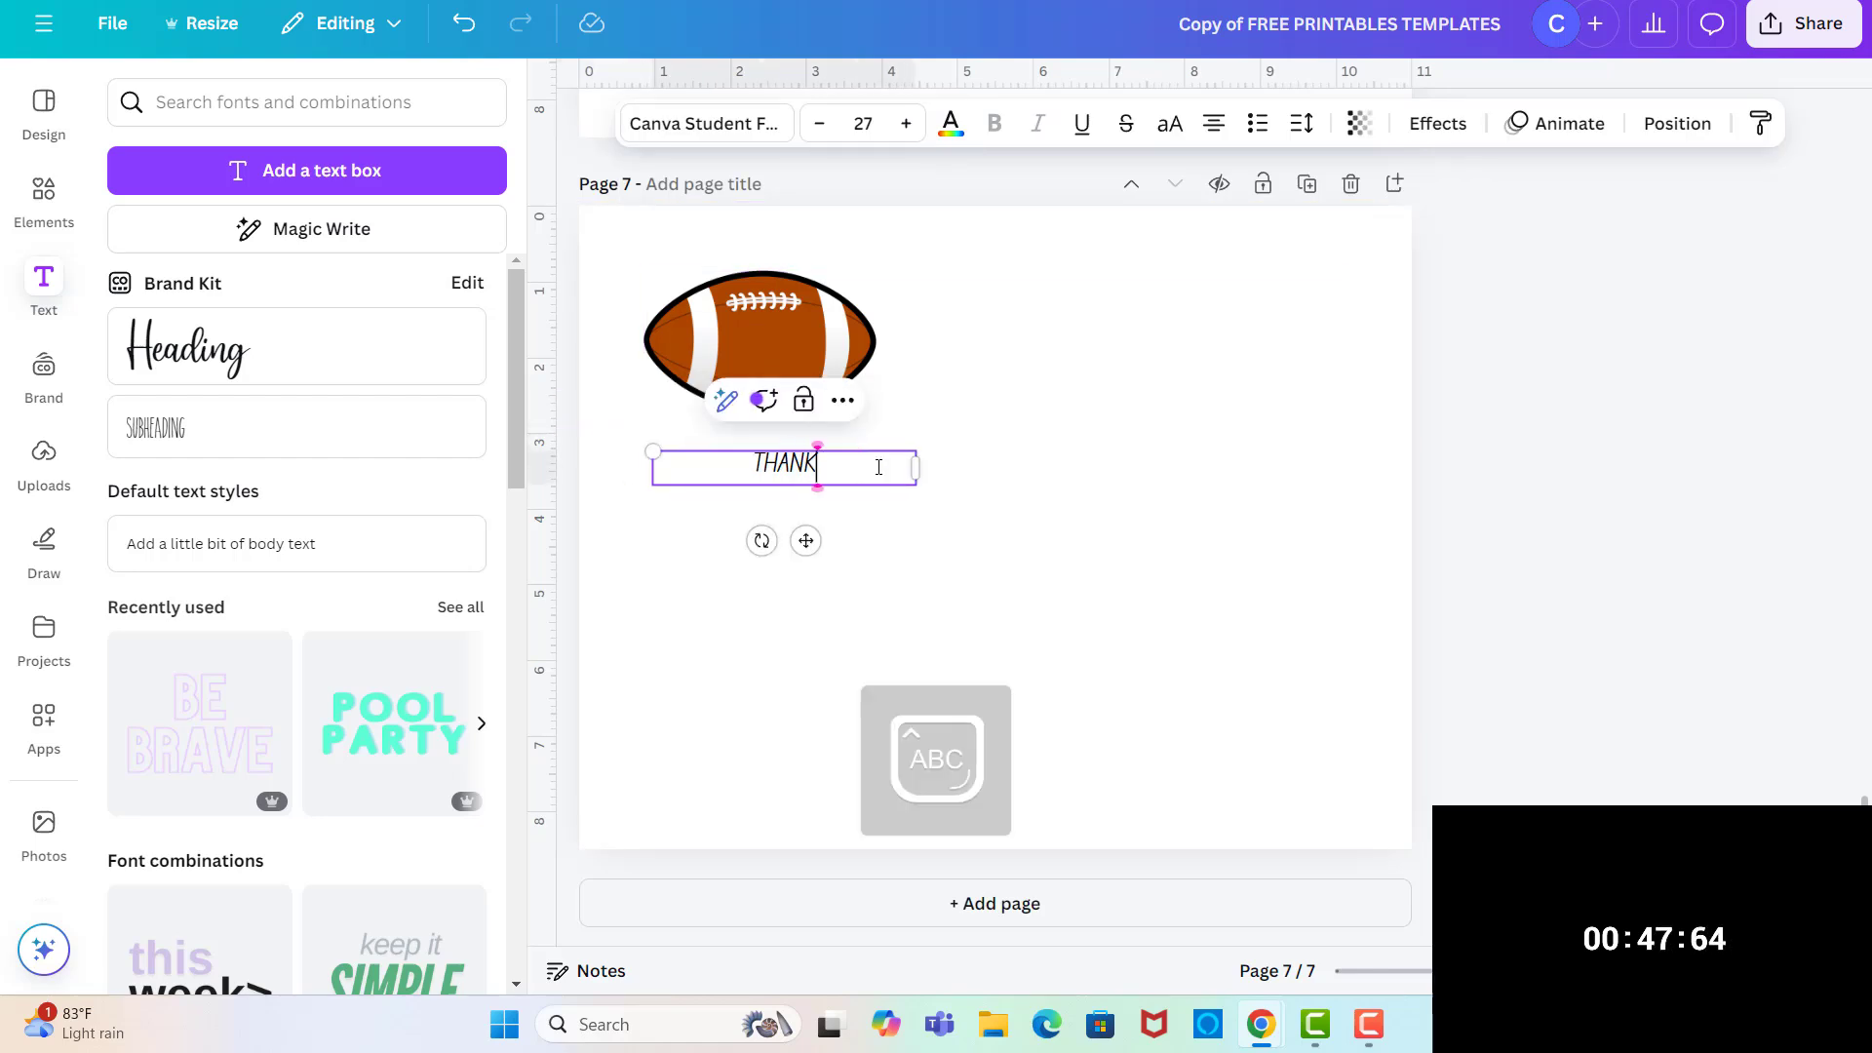
{"action": "type", "text": "S FOR A GRE"}
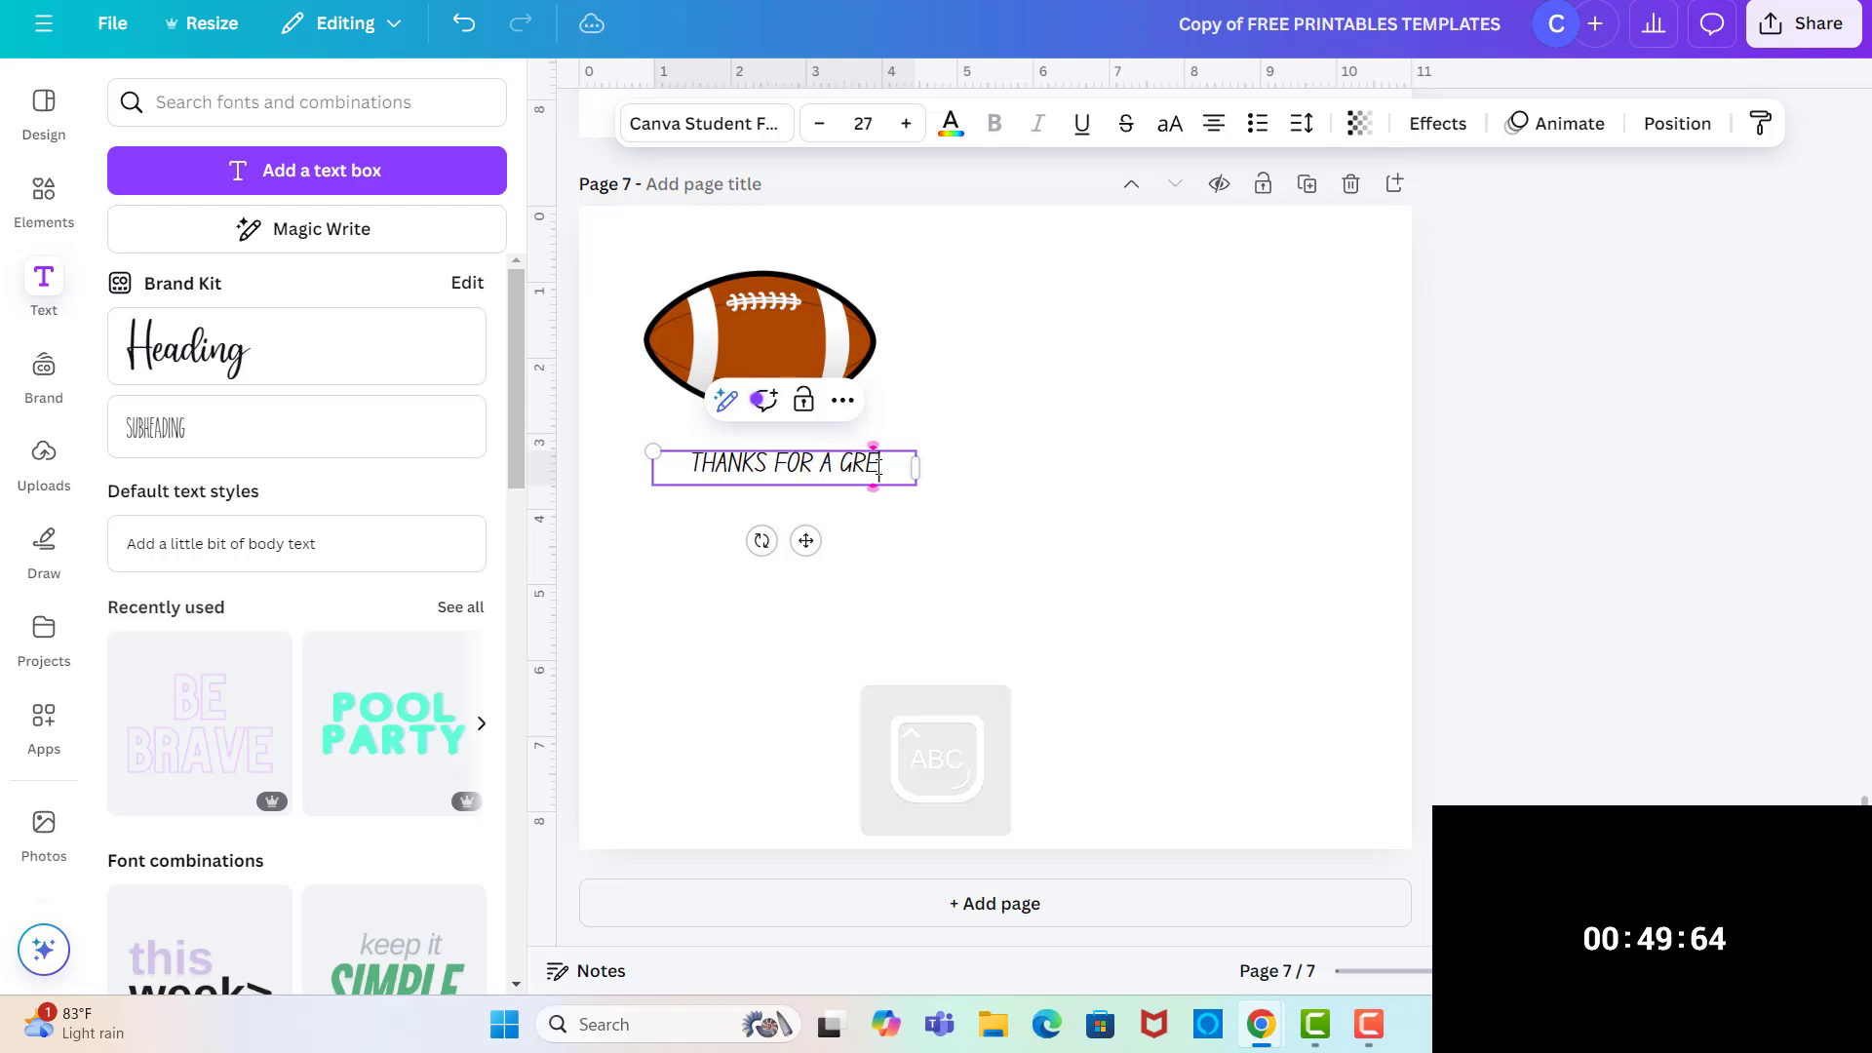
{"action": "type", "text": "AT SEASON"}
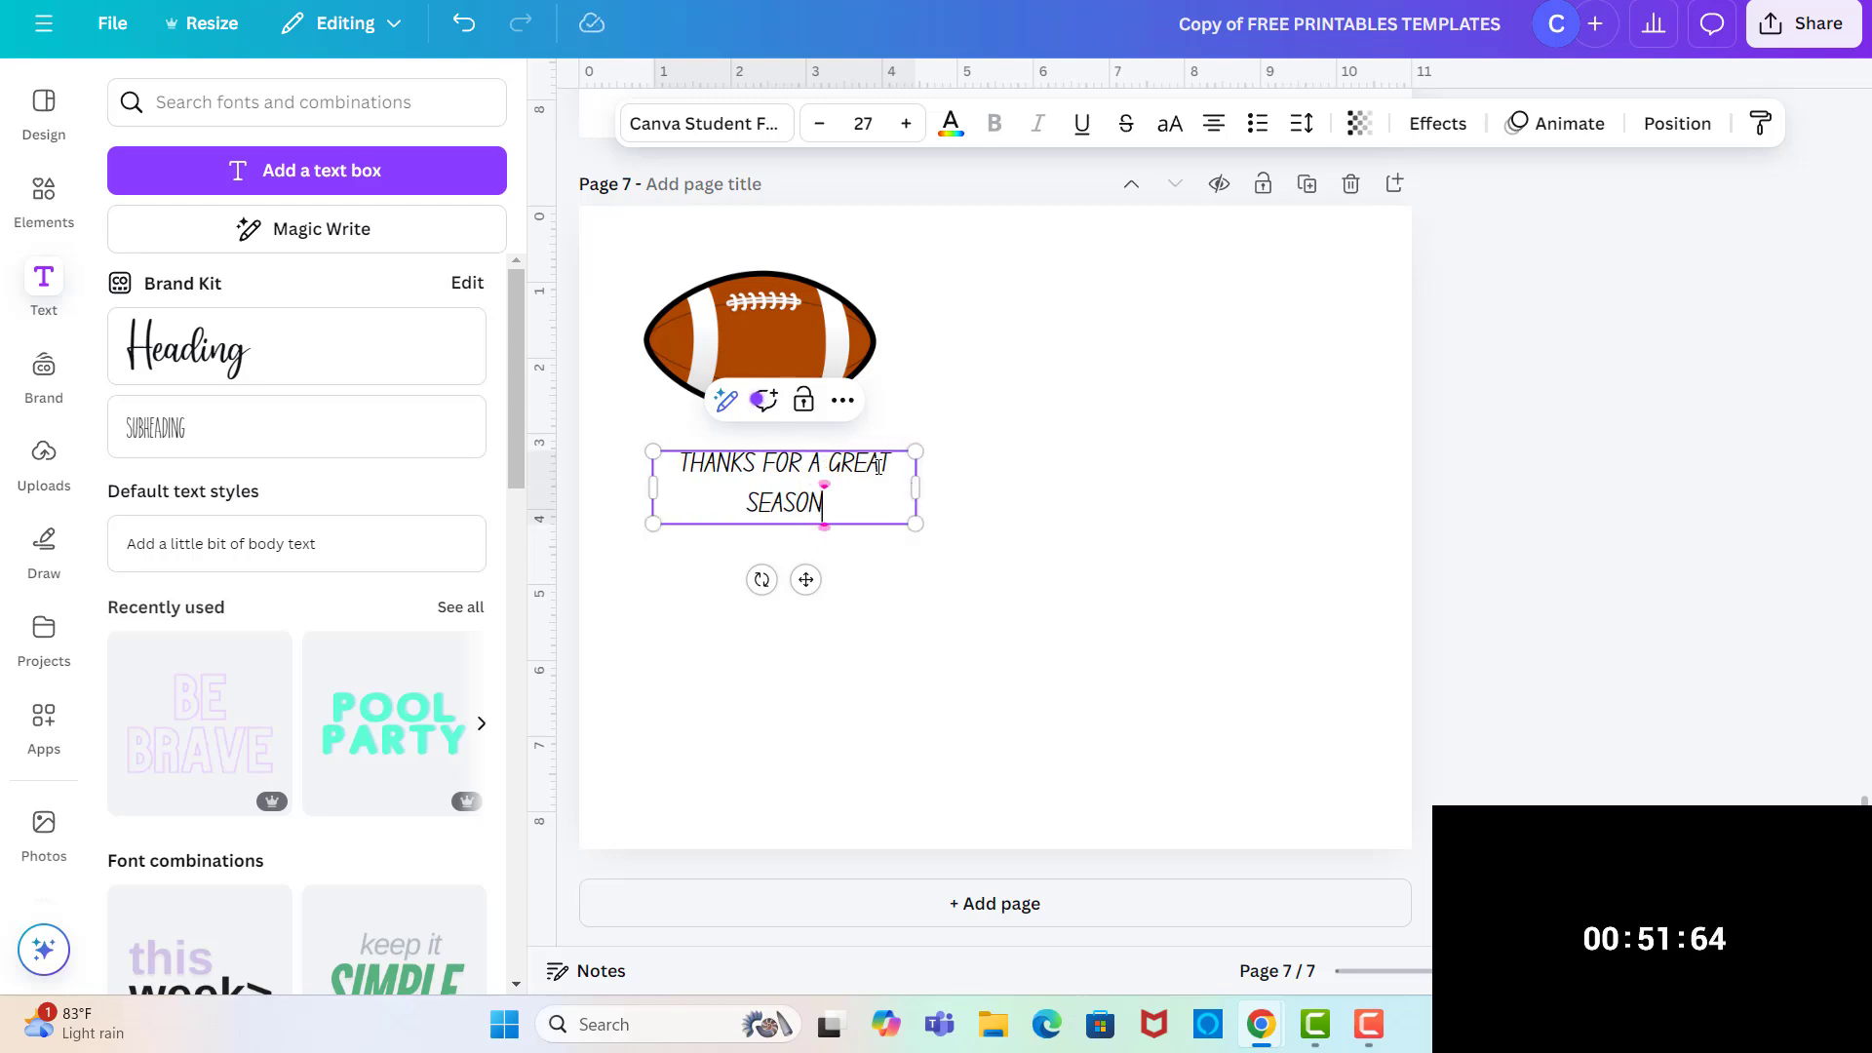
{"action": "type", "text": "!"}
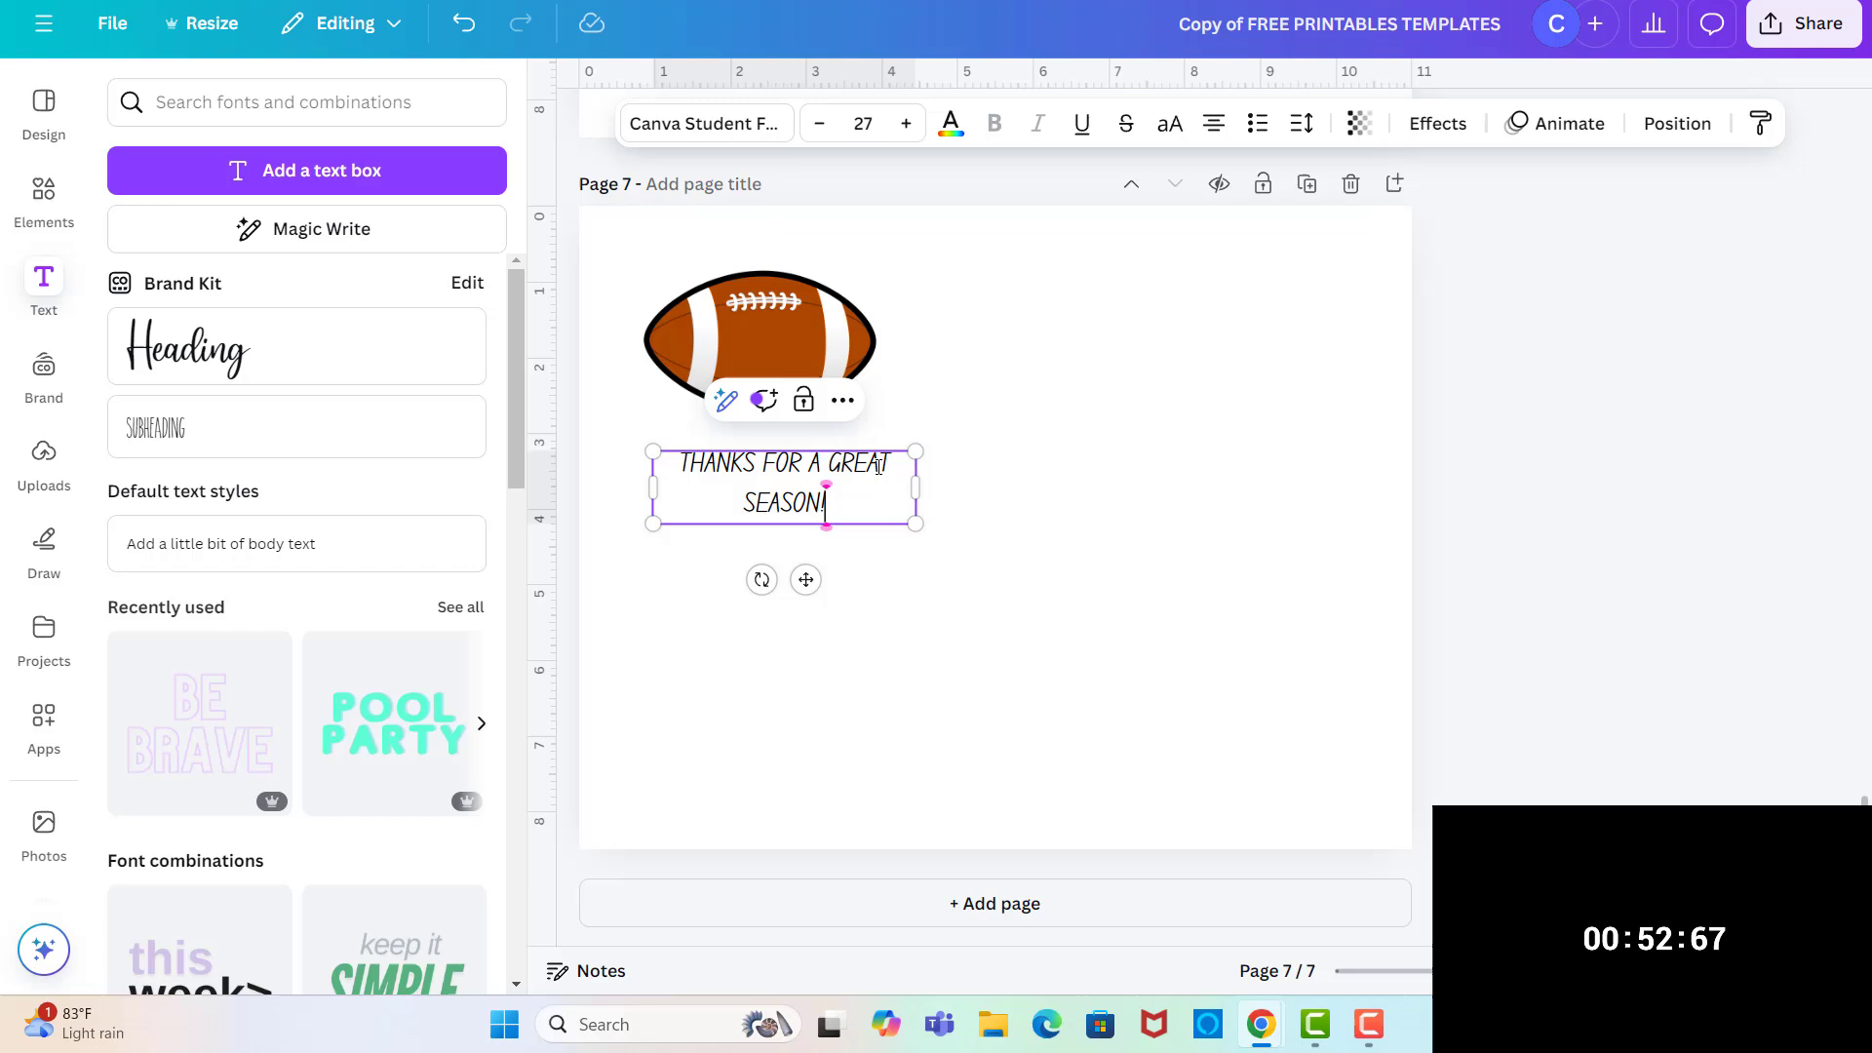
{"action": "left_click", "coordinate": [1031, 499]}
{"action": "left_click", "coordinate": [806, 471]}
{"action": "mouse_move", "coordinate": [807, 472]}
{"action": "left_mouse_down"}
{"action": "mouse_move", "coordinate": [806, 337]}
{"action": "mouse_move", "coordinate": [810, 484]}
{"action": "left_mouse_up"}
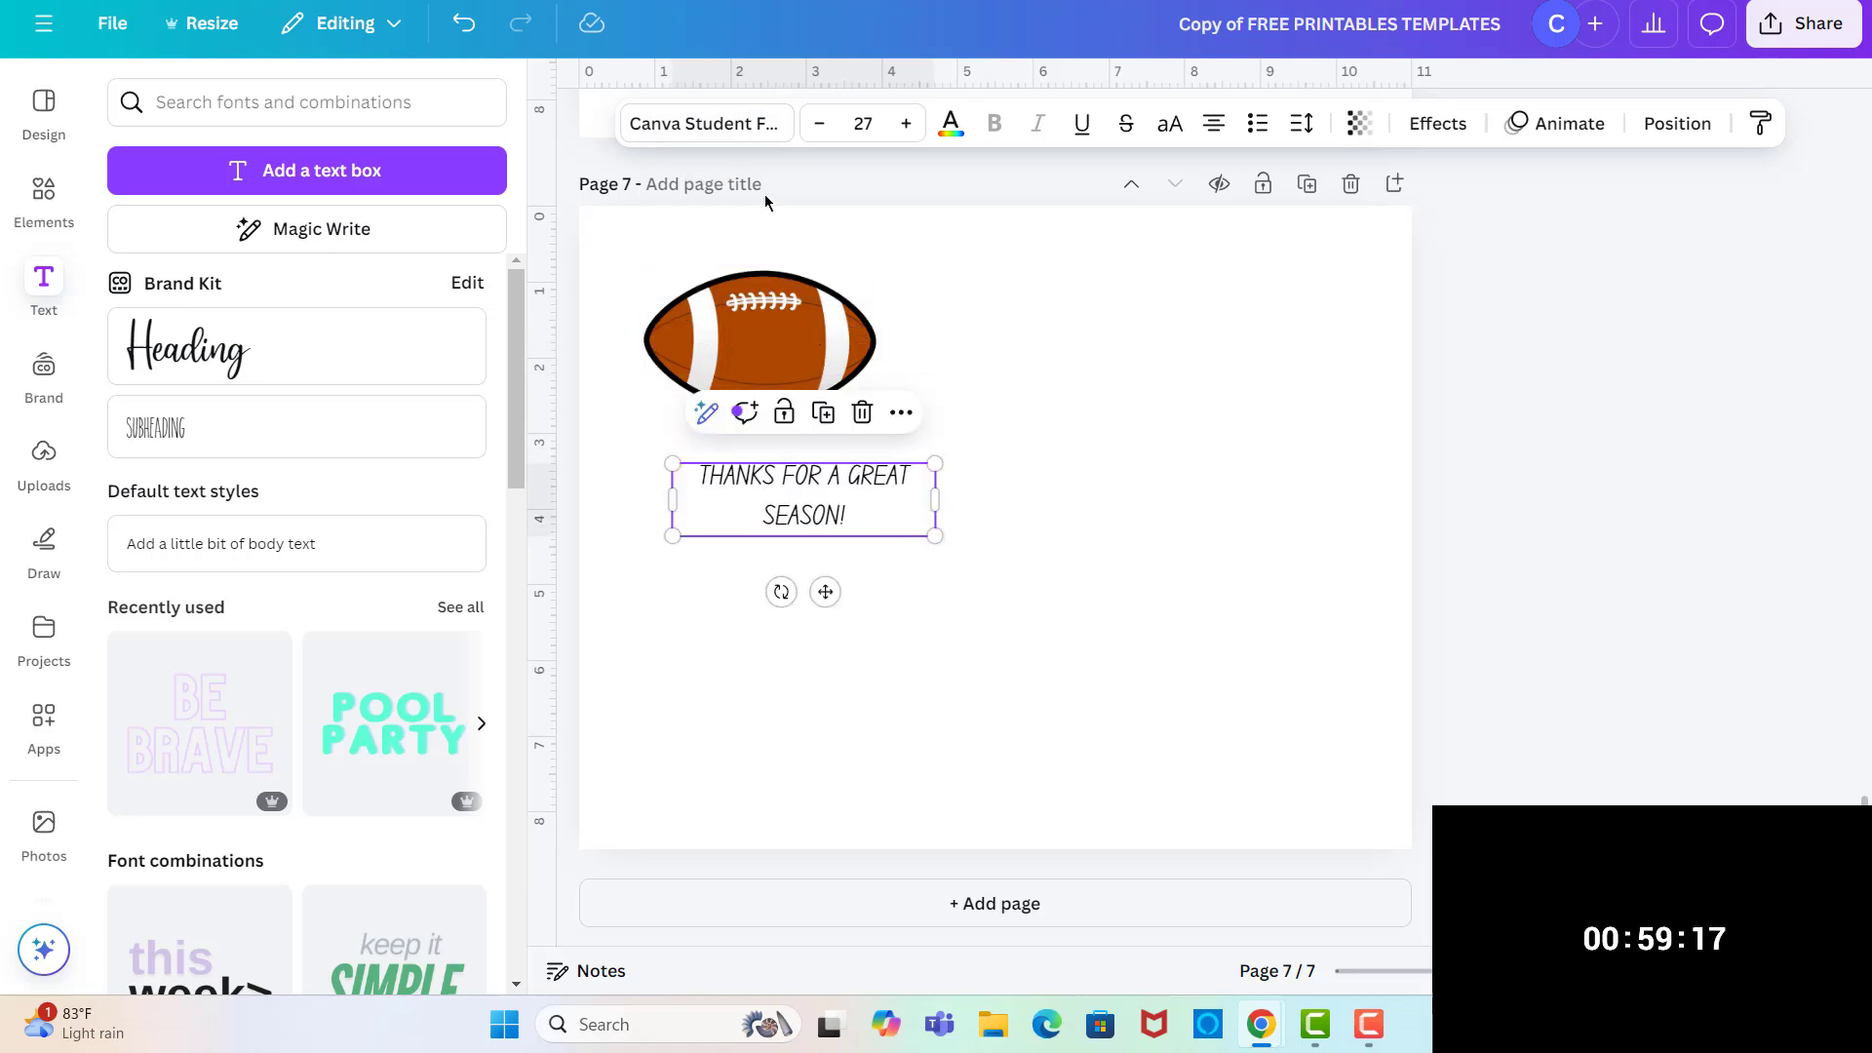
- Switch the season message to the JP Sporty Grunge font, then select all its text
{"action": "left_click", "coordinate": [775, 137]}
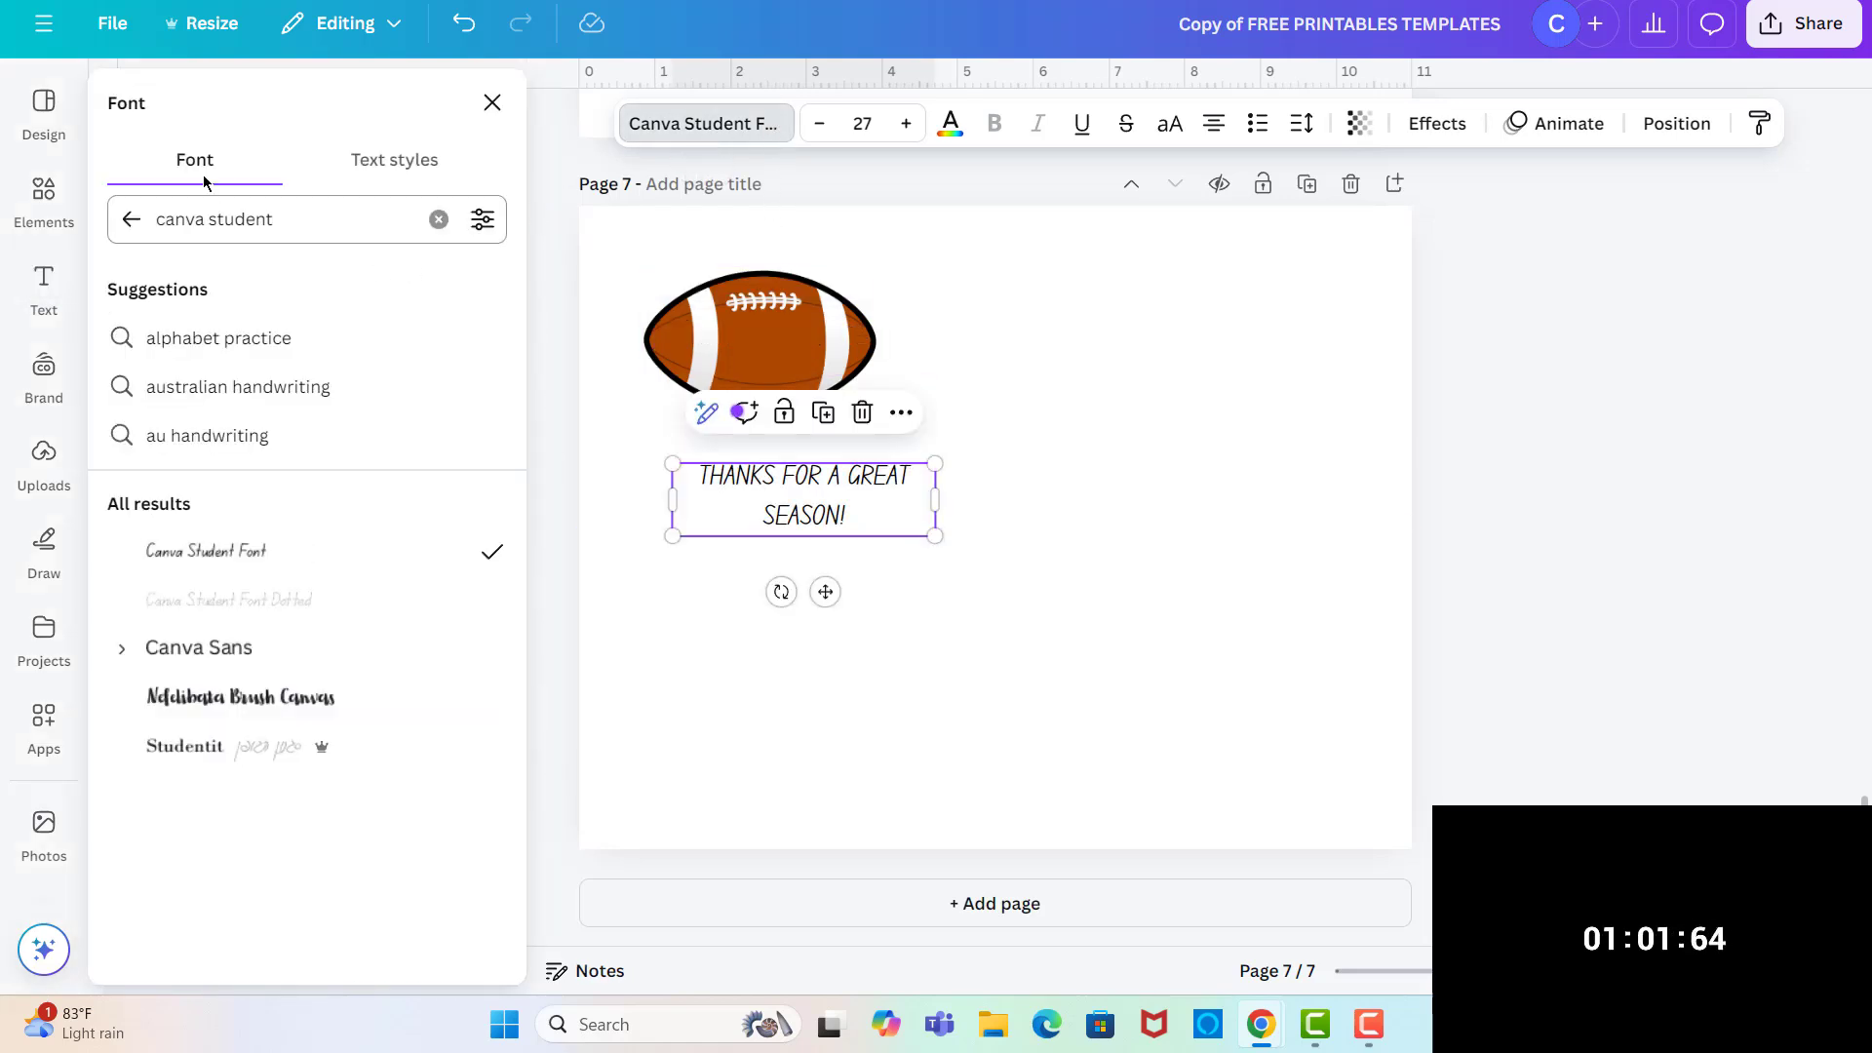
{"action": "left_click", "coordinate": [440, 220]}
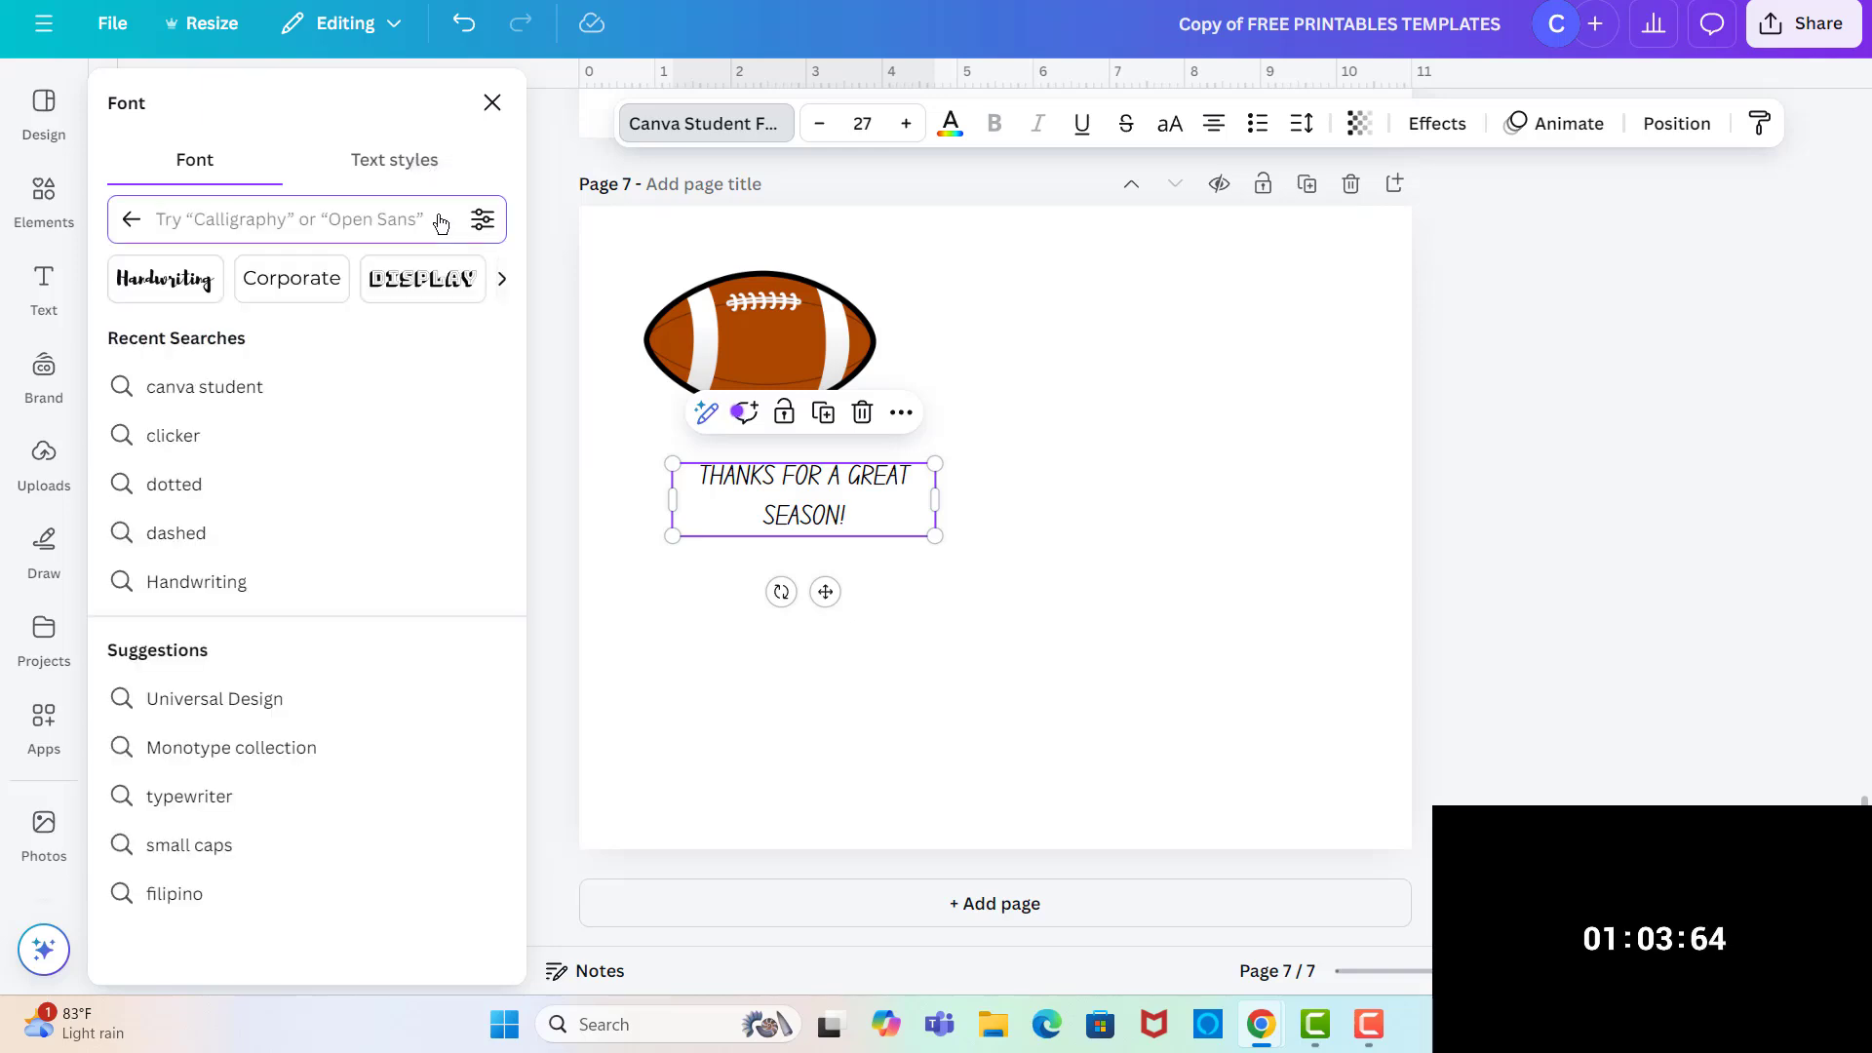
{"action": "left_click", "coordinate": [131, 218]}
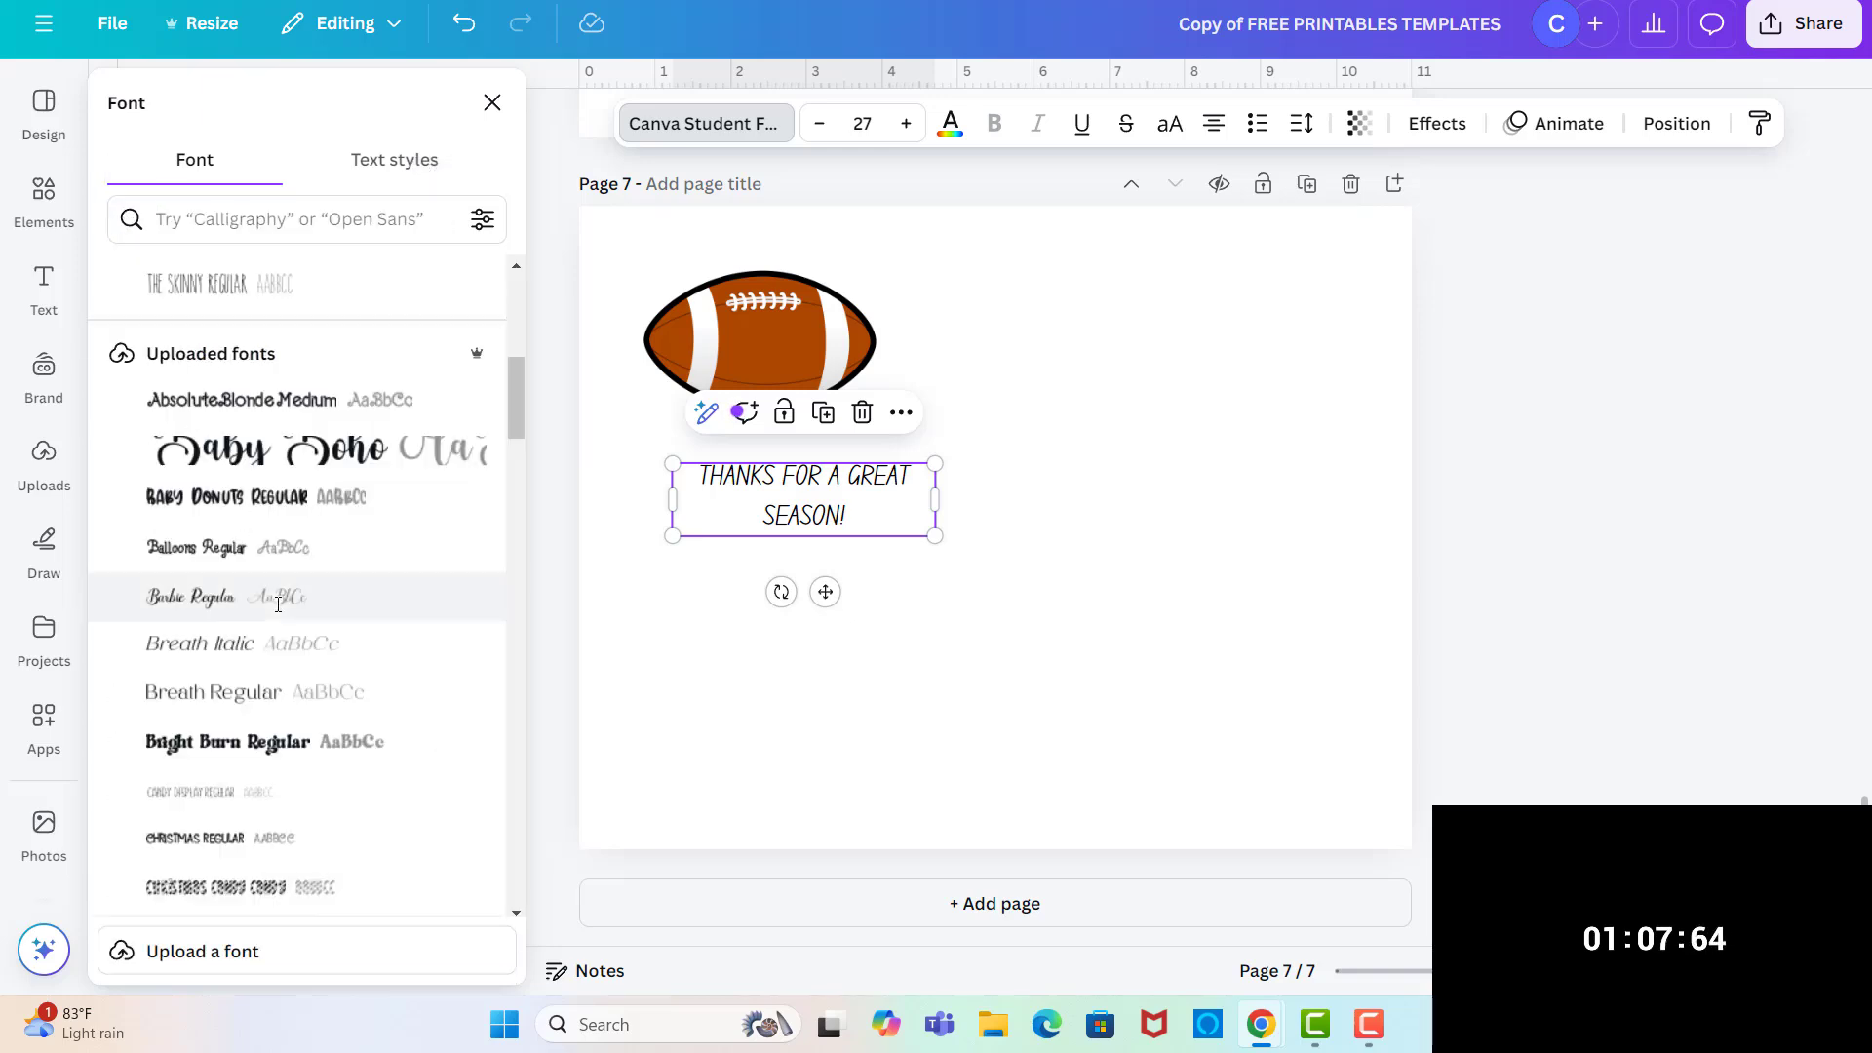
{"action": "scroll", "coordinate": [278, 604], "scroll_direction": "down", "scroll_amount": 6}
{"action": "scroll", "coordinate": [277, 605], "scroll_direction": "down", "scroll_amount": 6}
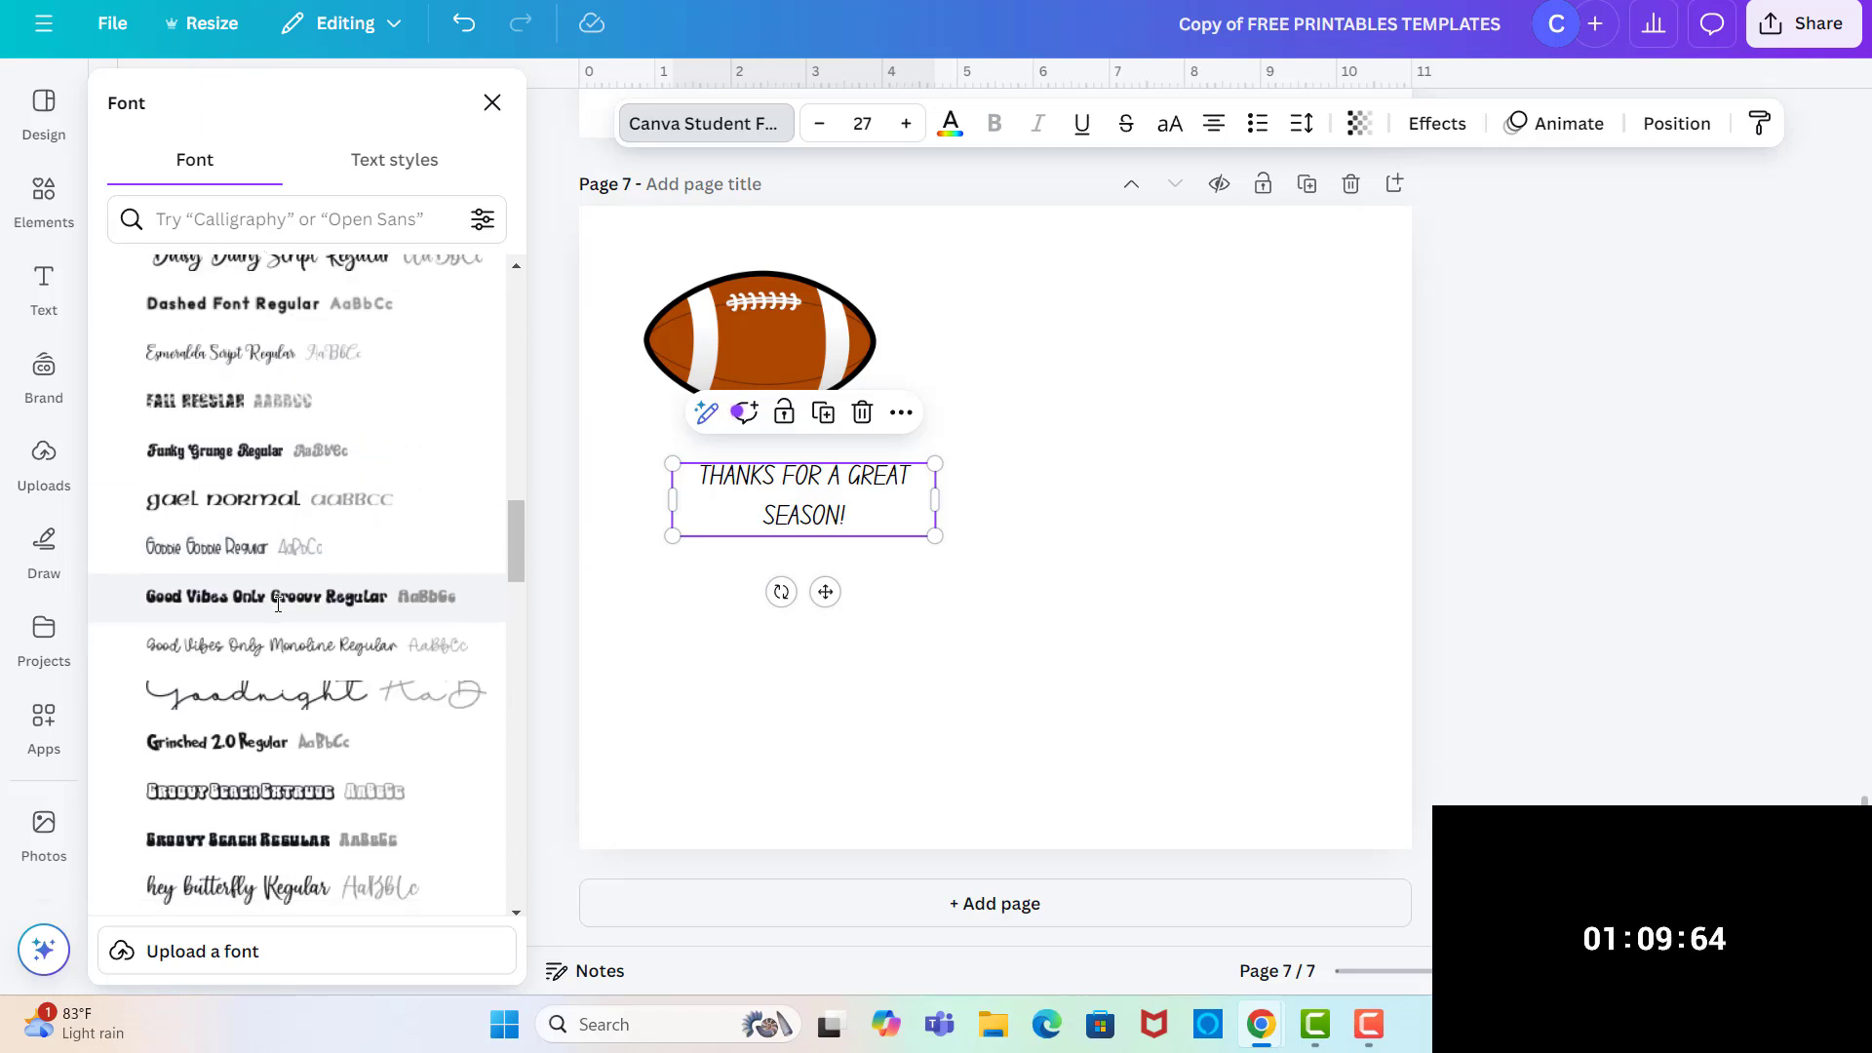
{"action": "scroll", "coordinate": [278, 605], "scroll_direction": "down", "scroll_amount": 6}
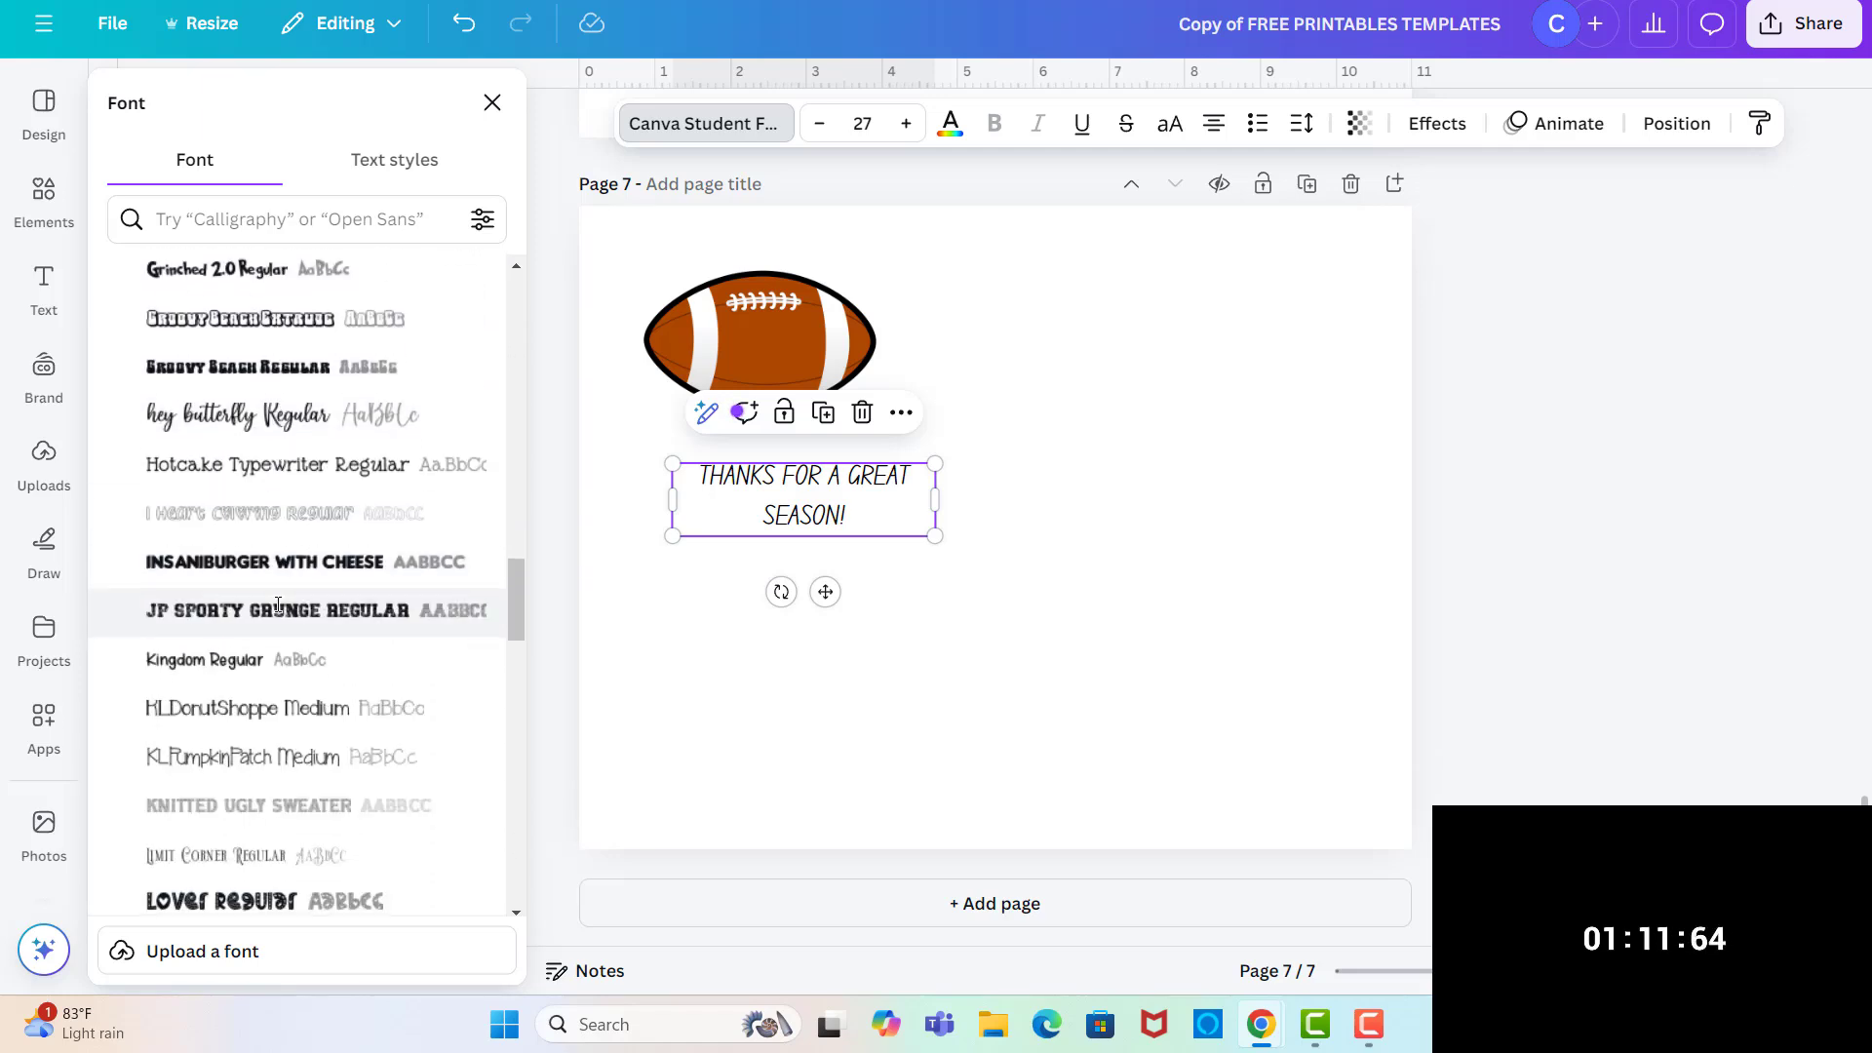
{"action": "scroll", "coordinate": [278, 605], "scroll_direction": "down", "scroll_amount": 3}
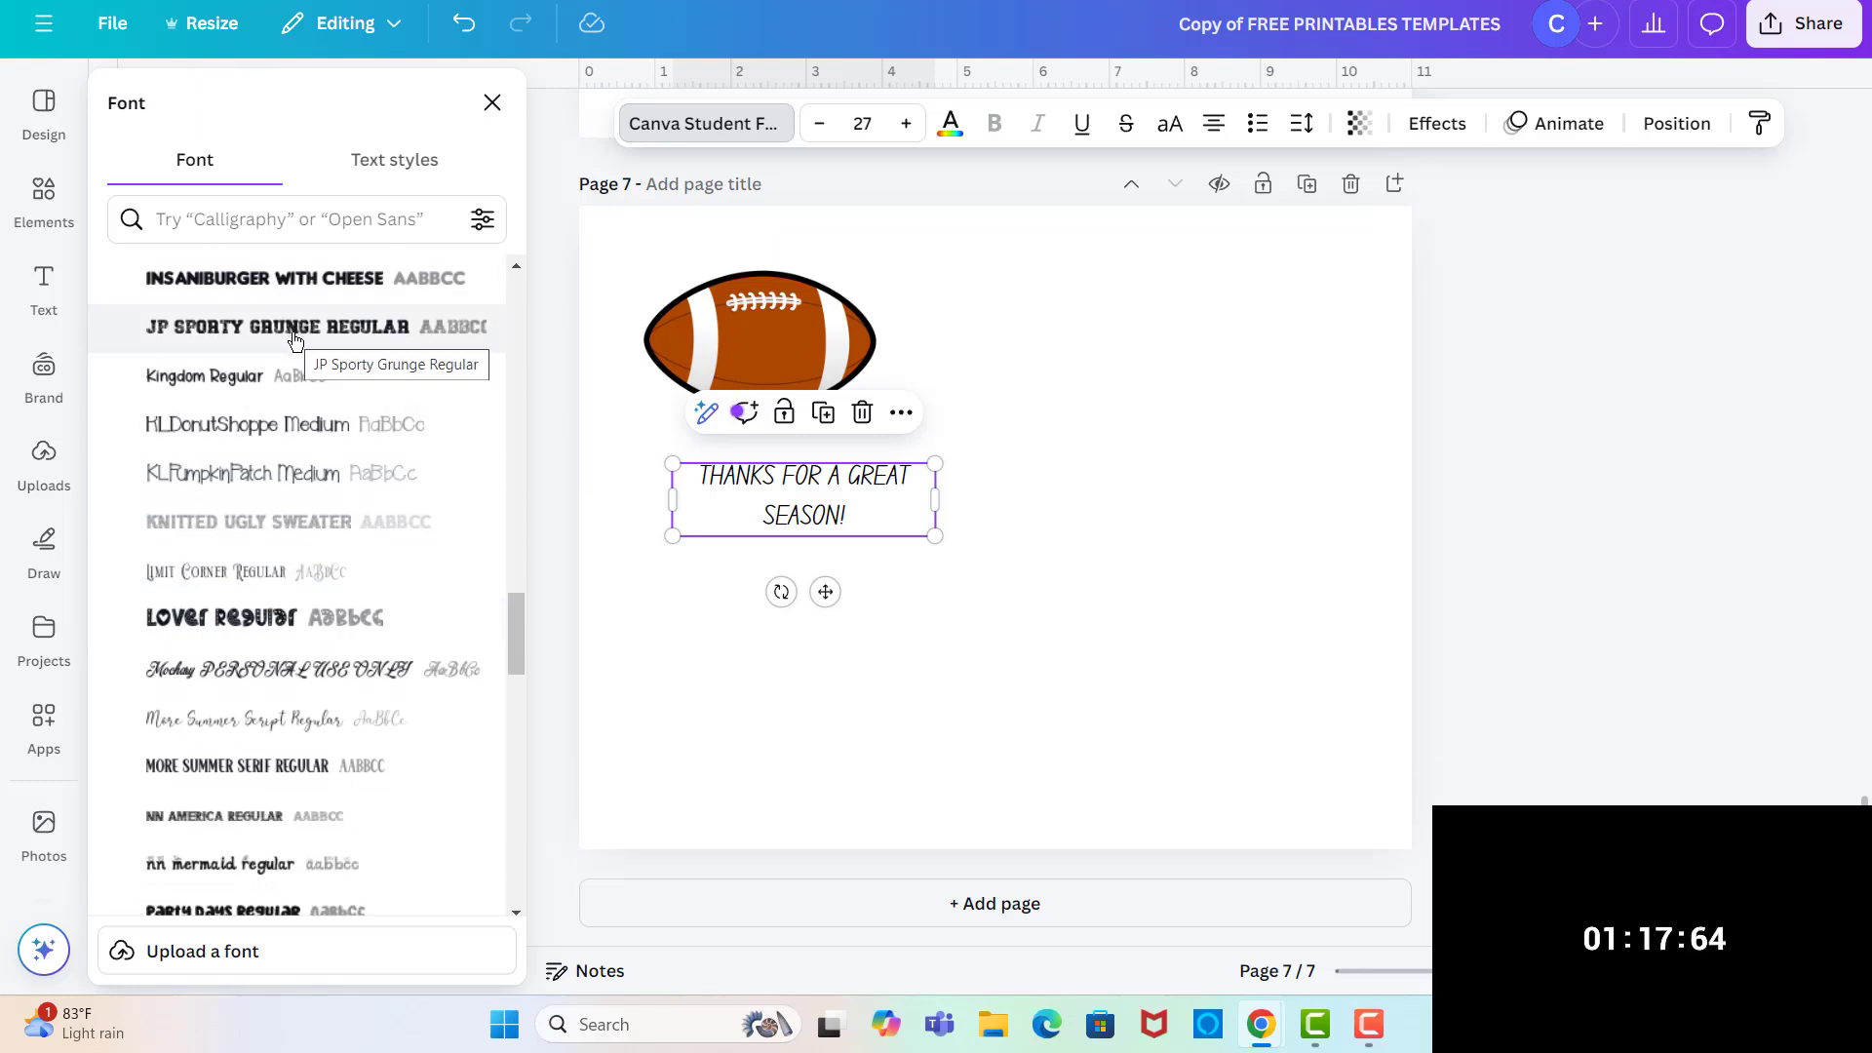
{"action": "left_click", "coordinate": [295, 329]}
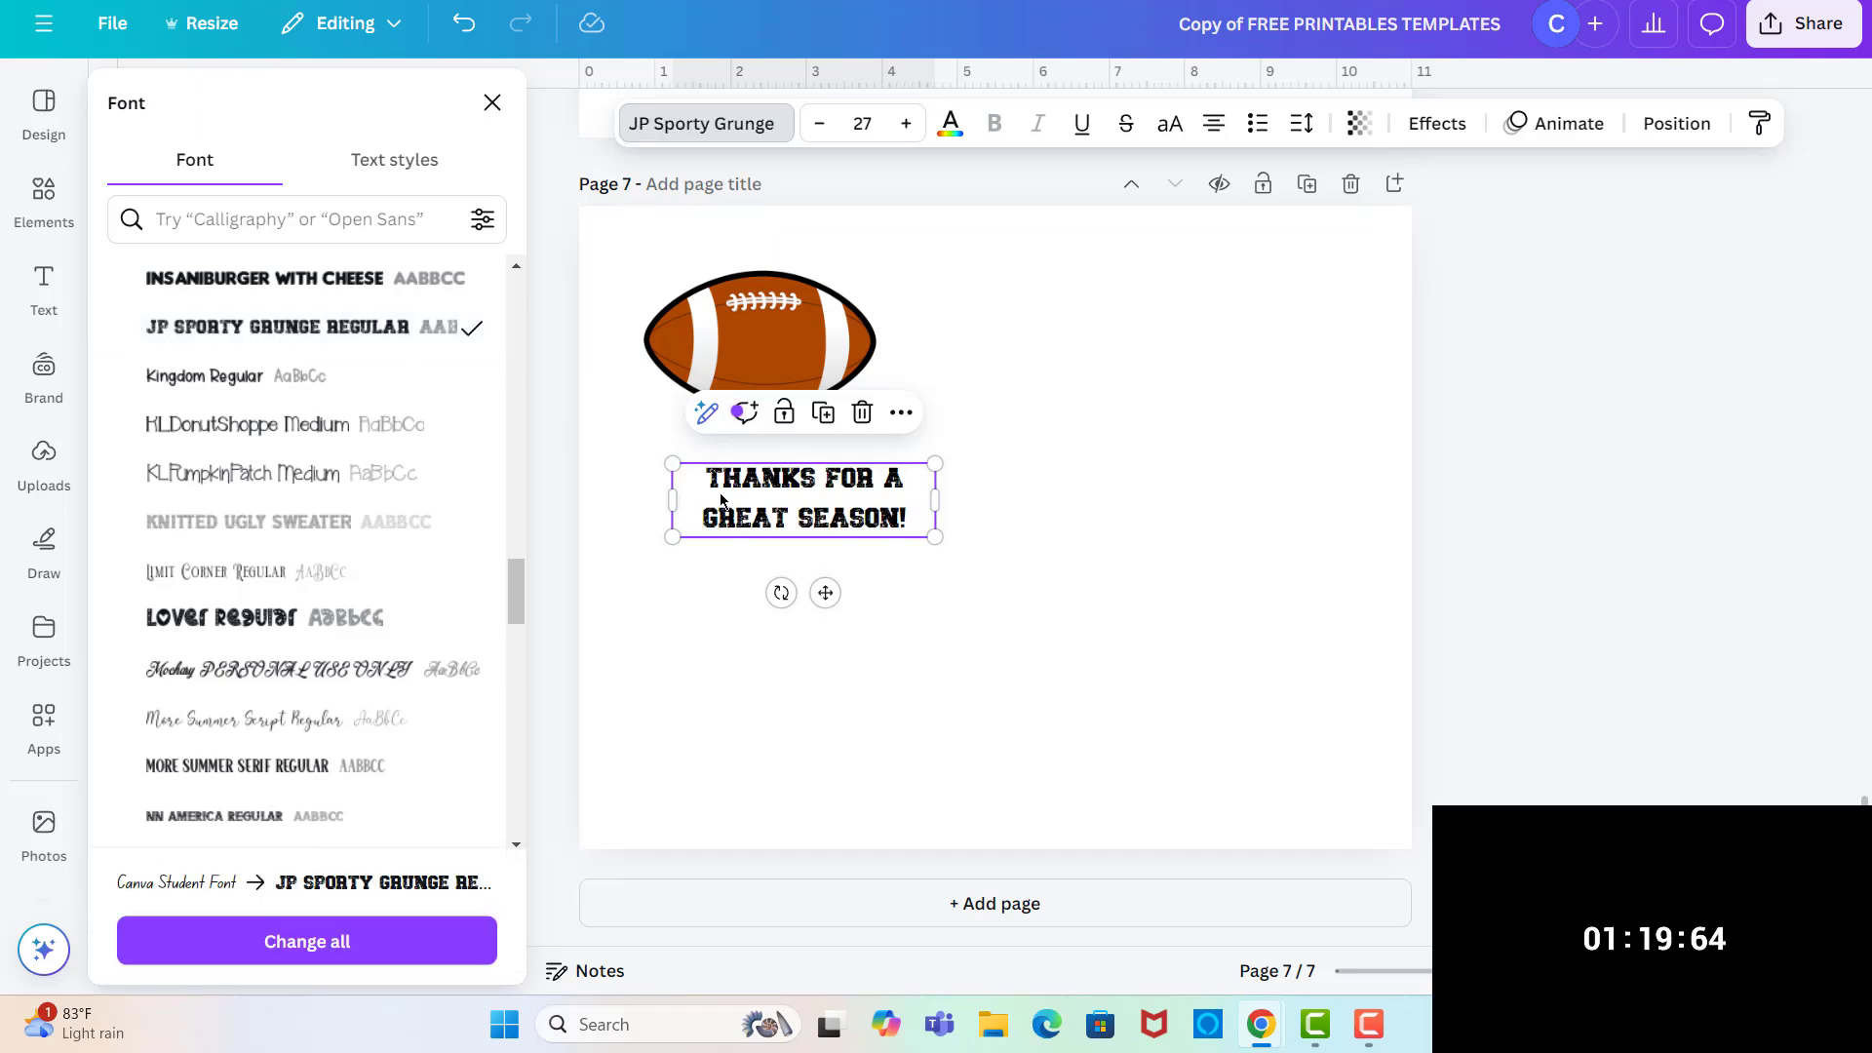
{"action": "double_click", "coordinate": [915, 516]}
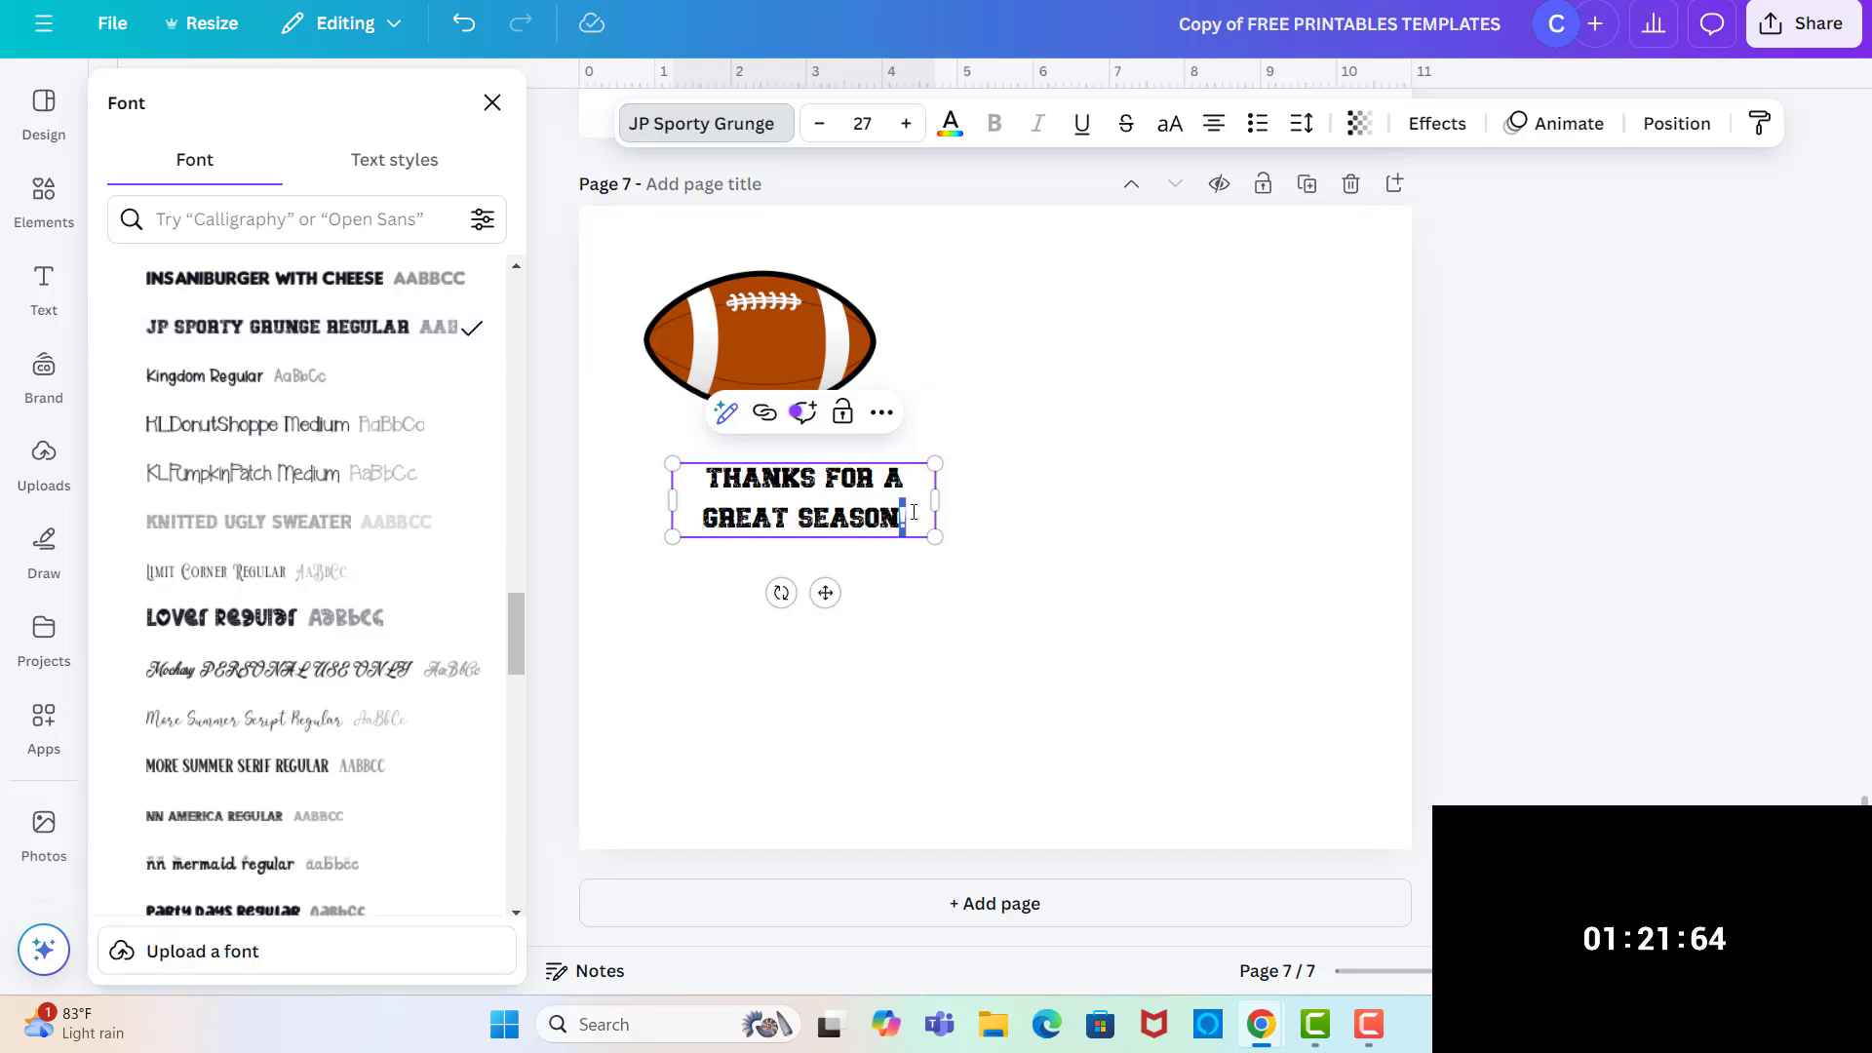
{"action": "triple_click", "coordinate": [725, 474]}
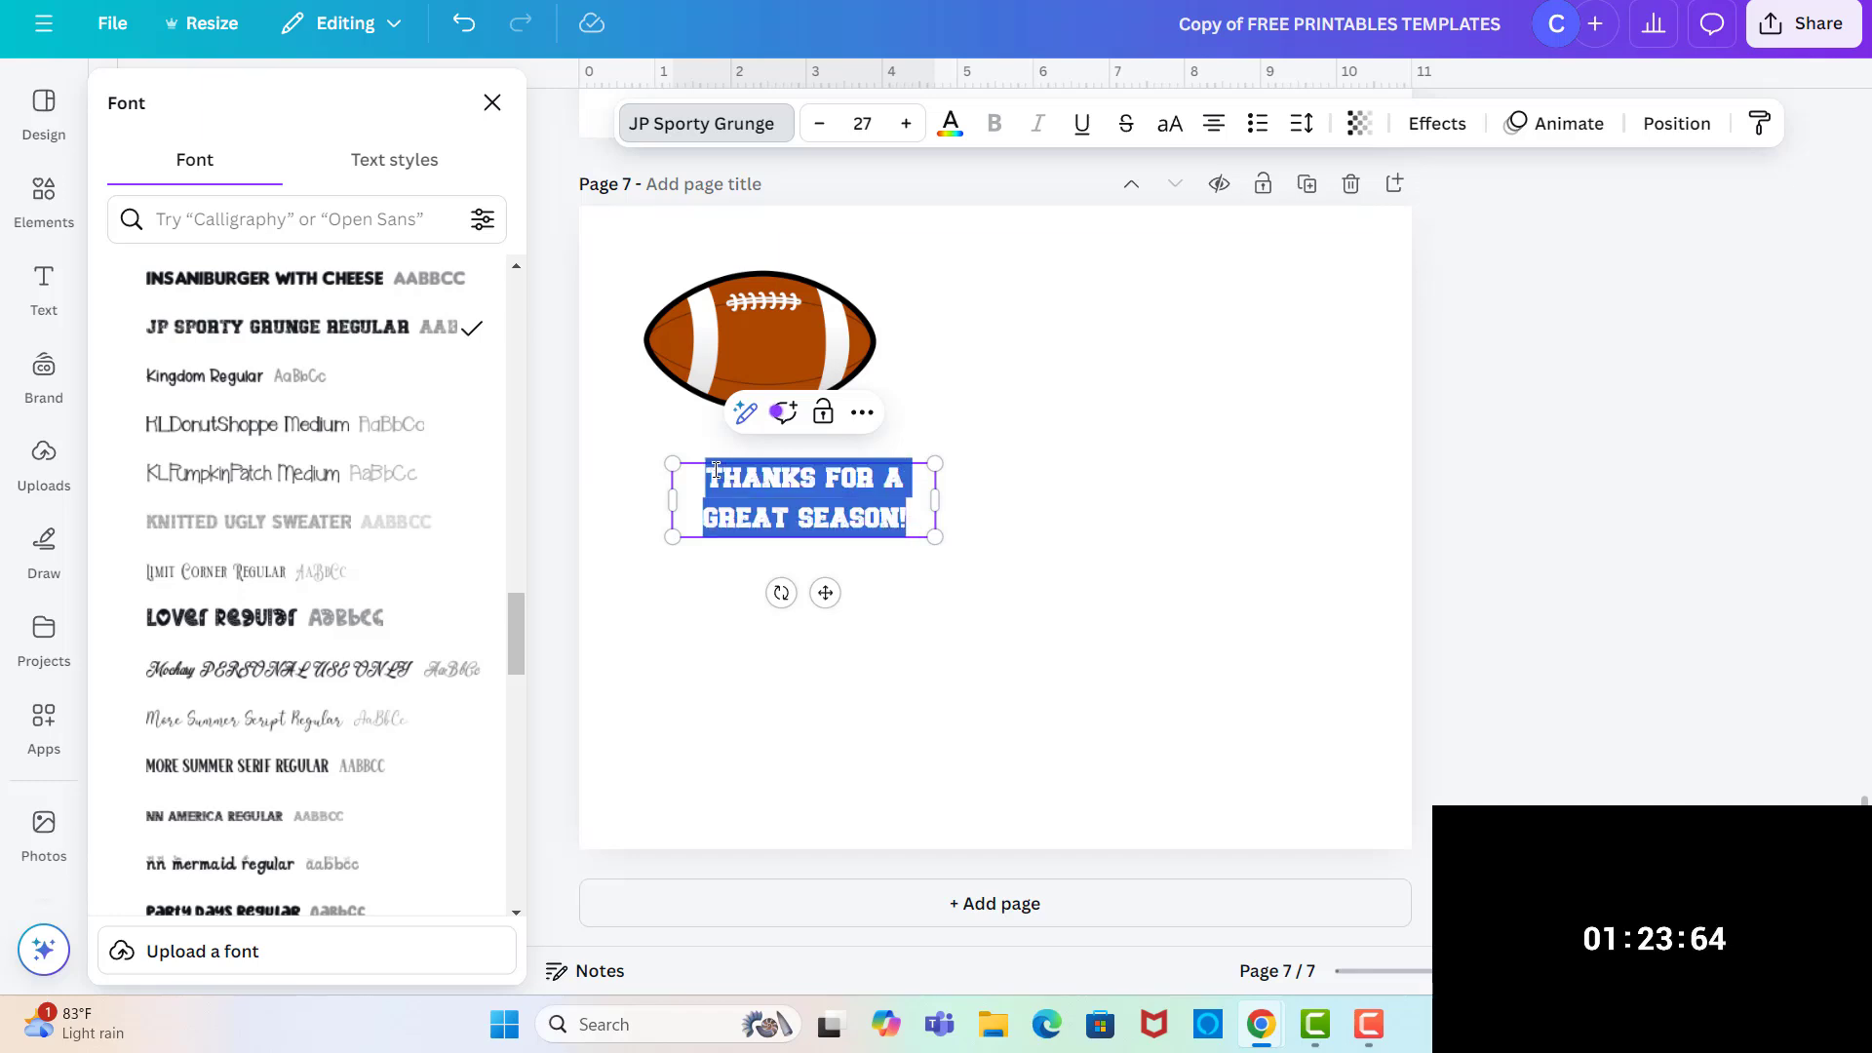
- Turn the message white and fit it across the football's middle at about size 13.2
{"action": "left_click", "coordinate": [950, 125]}
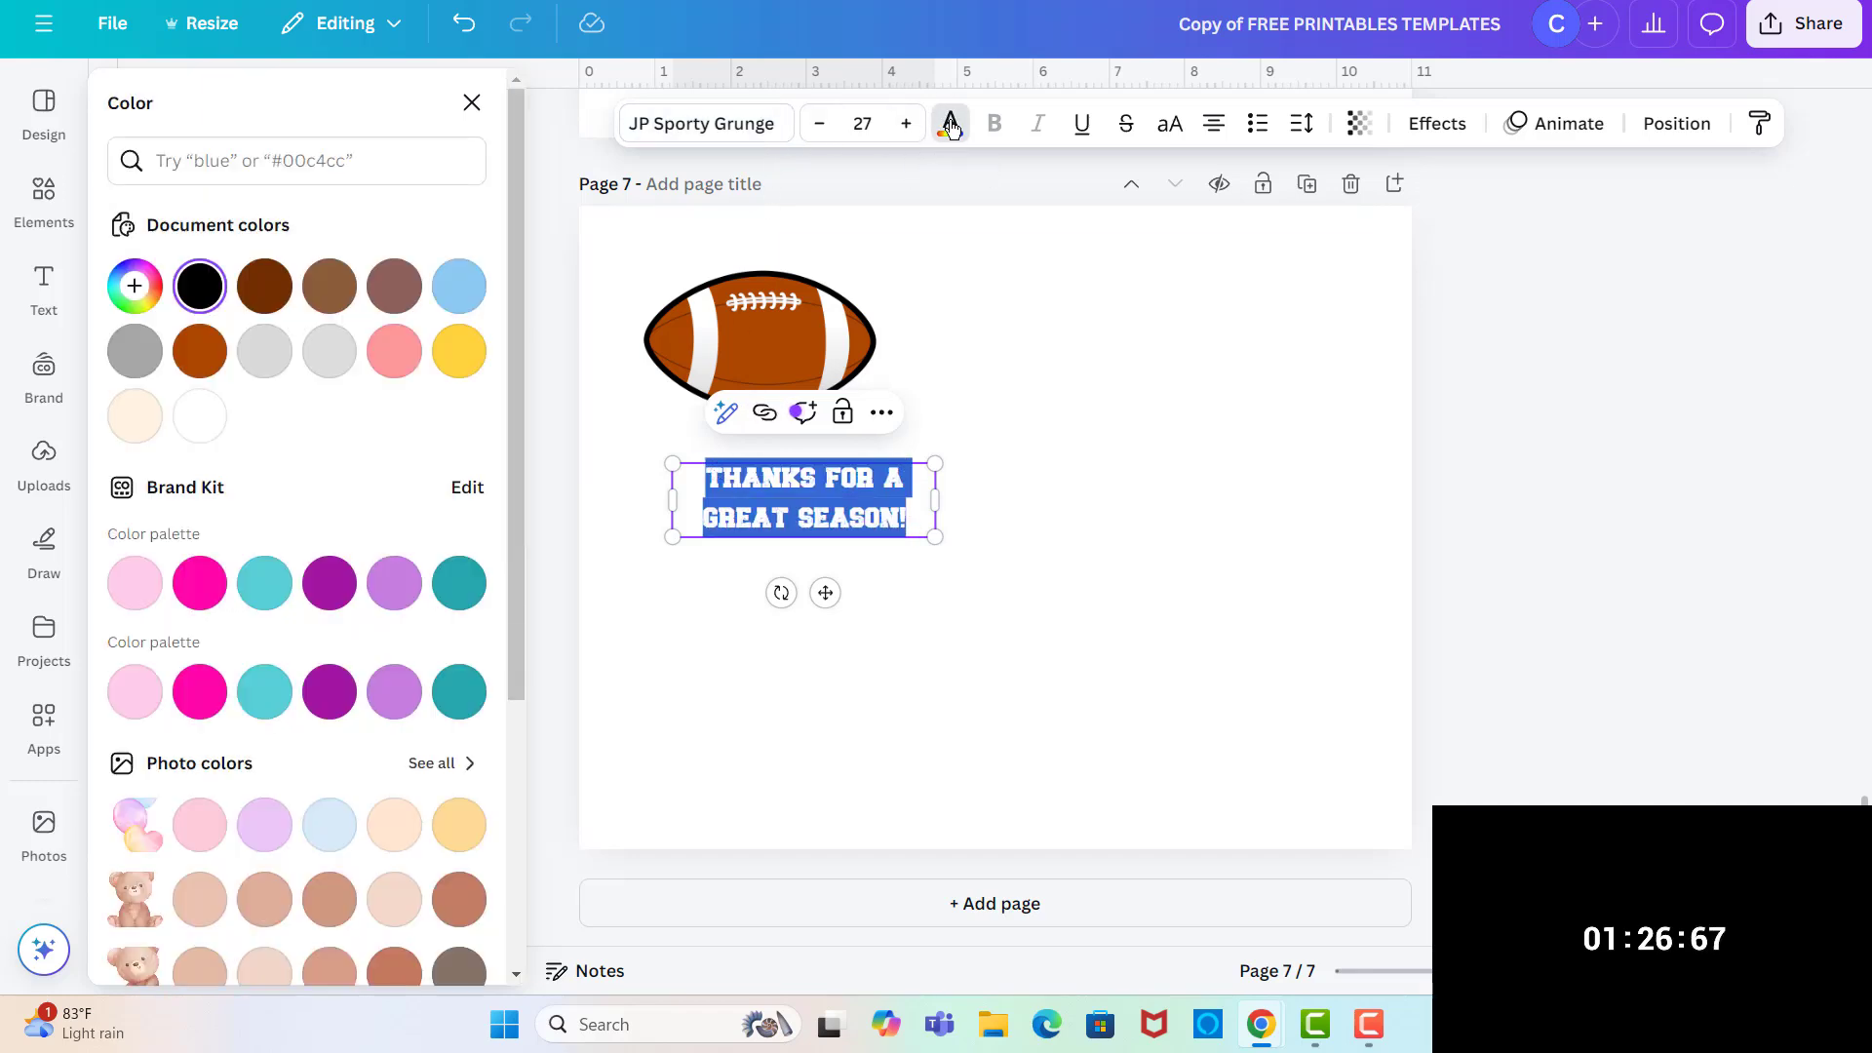
{"action": "left_click", "coordinate": [200, 418]}
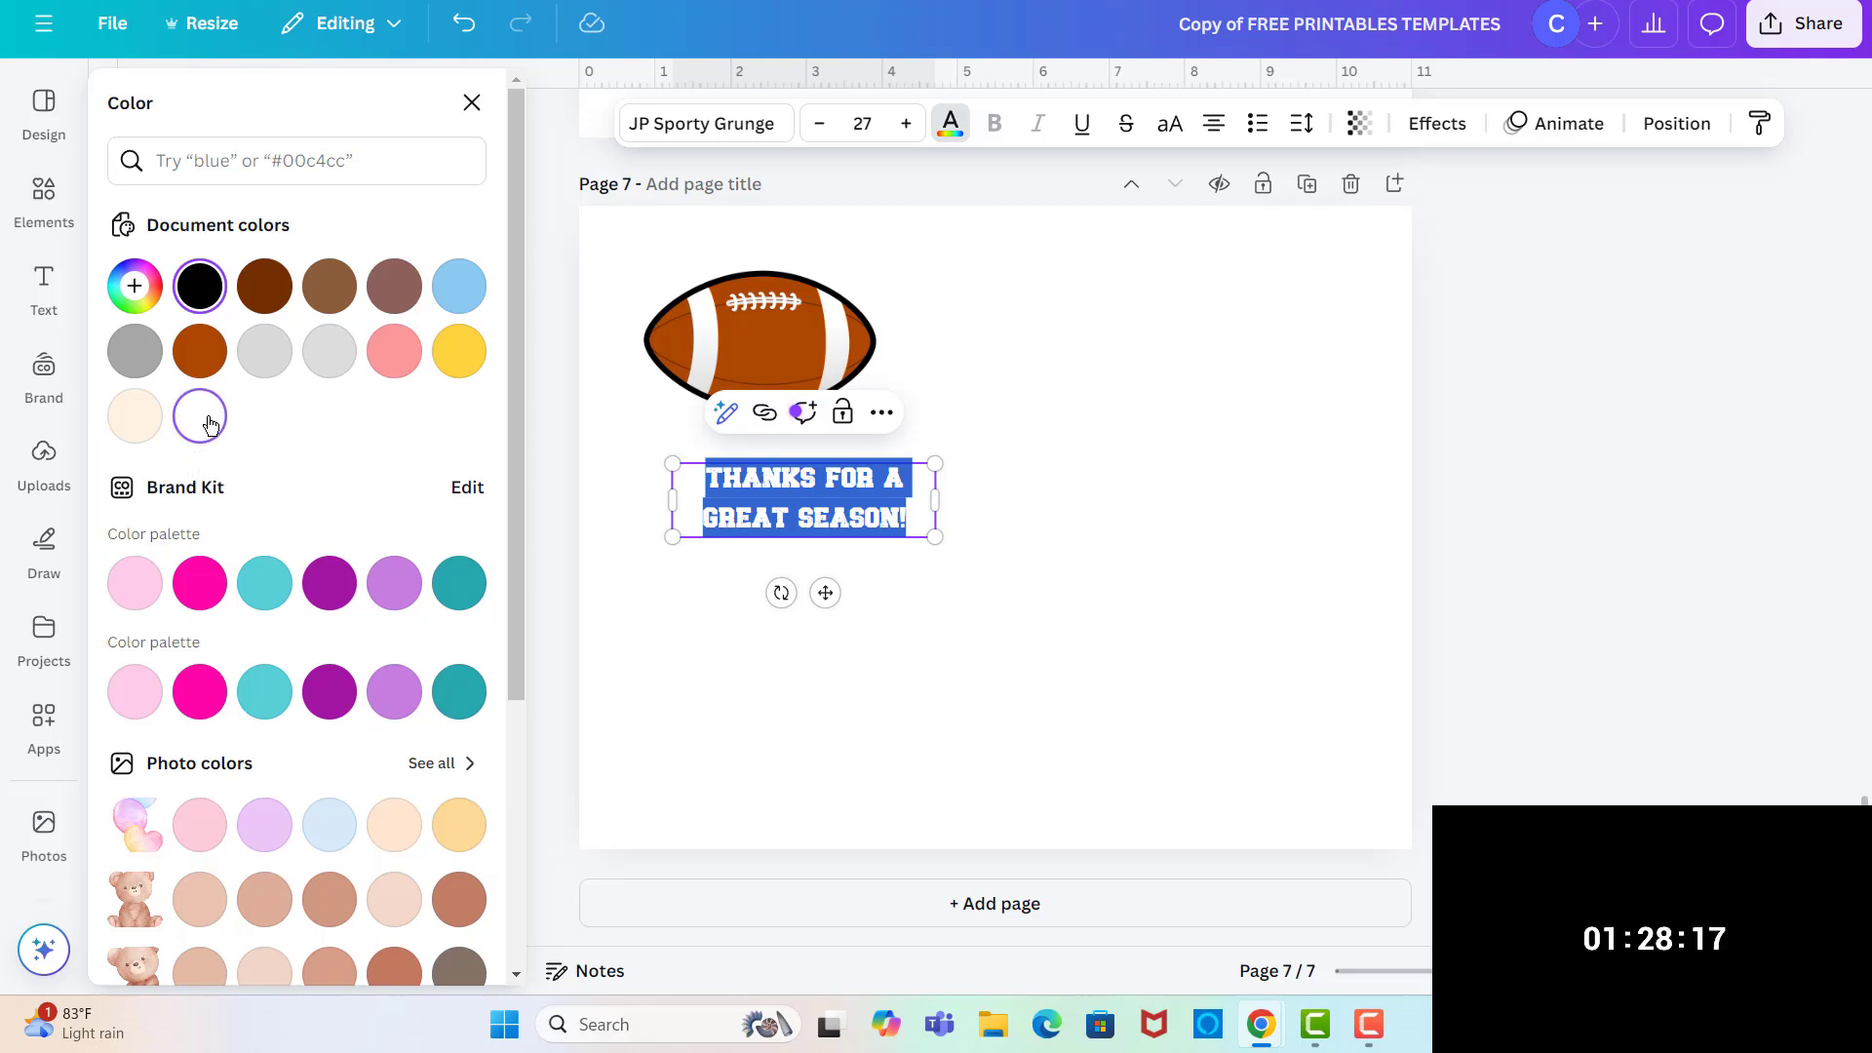
{"action": "left_click", "coordinate": [865, 502]}
{"action": "left_click_drag", "start_coordinate": [815, 502], "coordinate": [777, 348]}
{"action": "left_click_drag", "start_coordinate": [889, 388], "coordinate": [758, 344]}
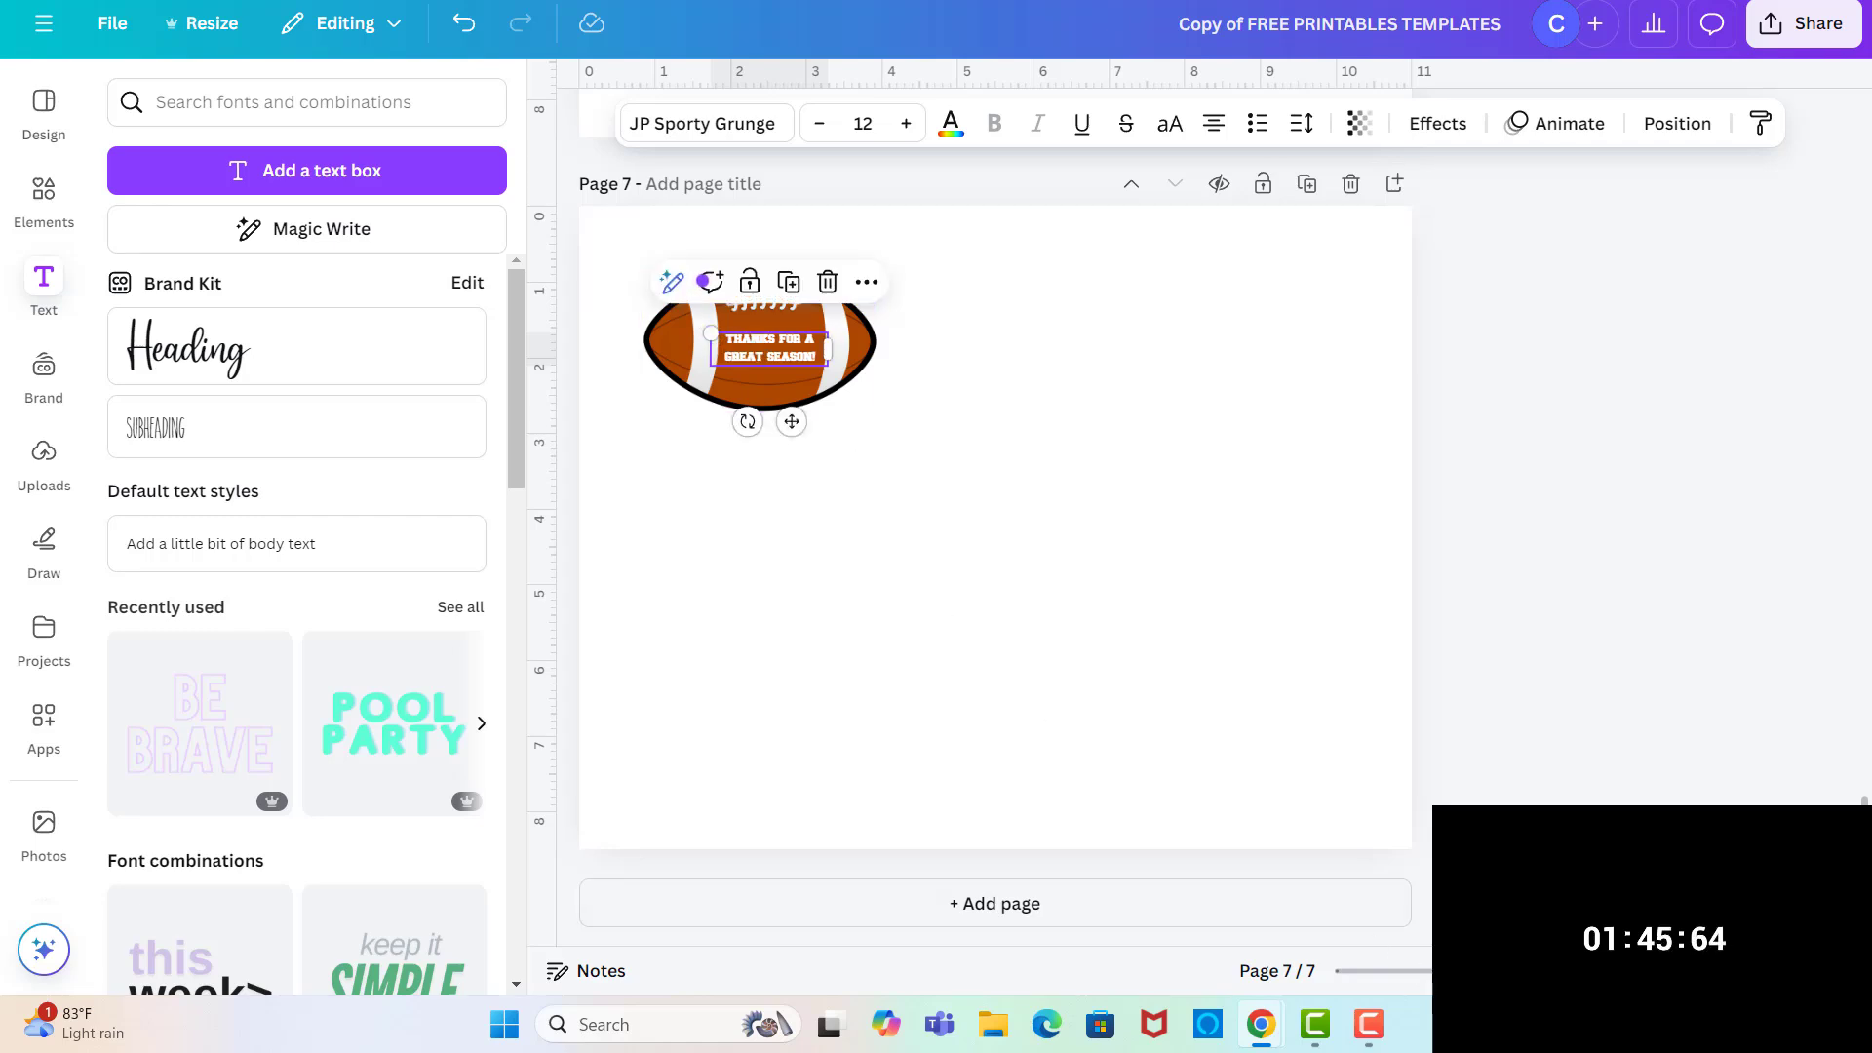
{"action": "scroll", "coordinate": [640, 500], "scroll_direction": "up", "scroll_amount": 3}
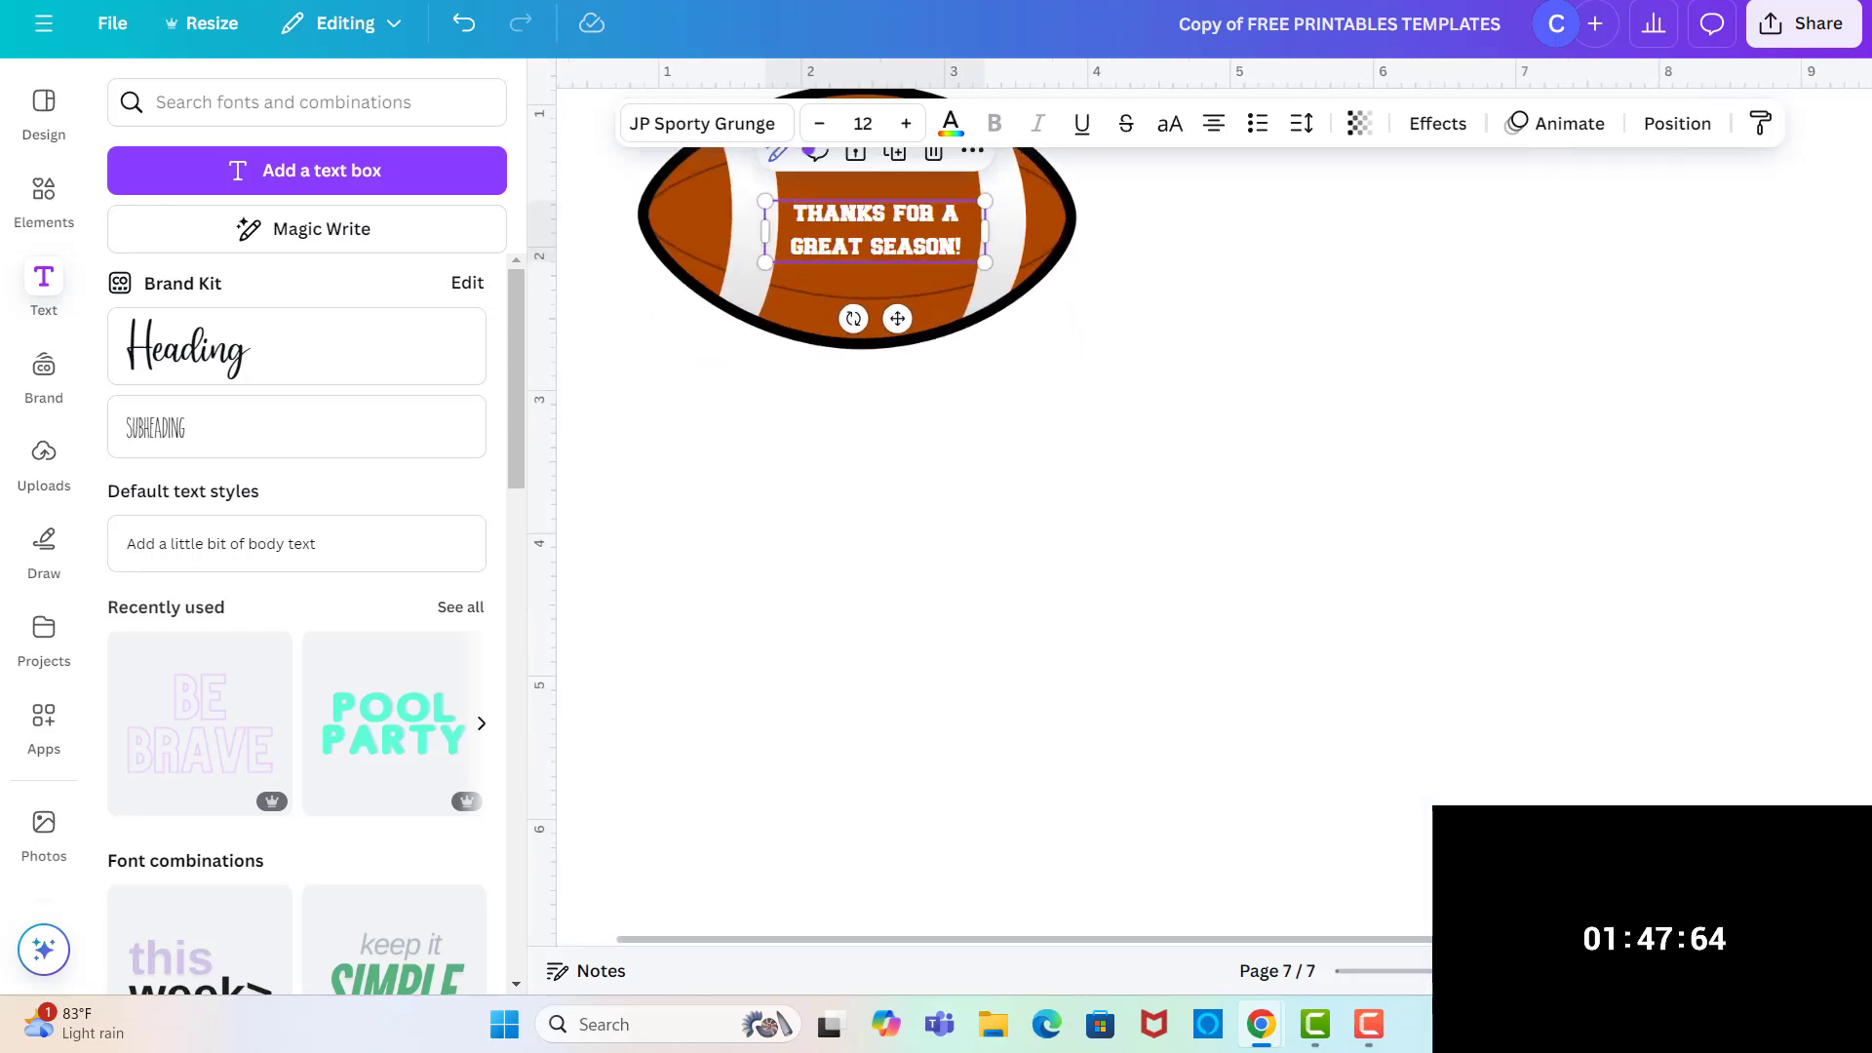
{"action": "scroll", "coordinate": [1121, 587], "scroll_direction": "up", "scroll_amount": 2}
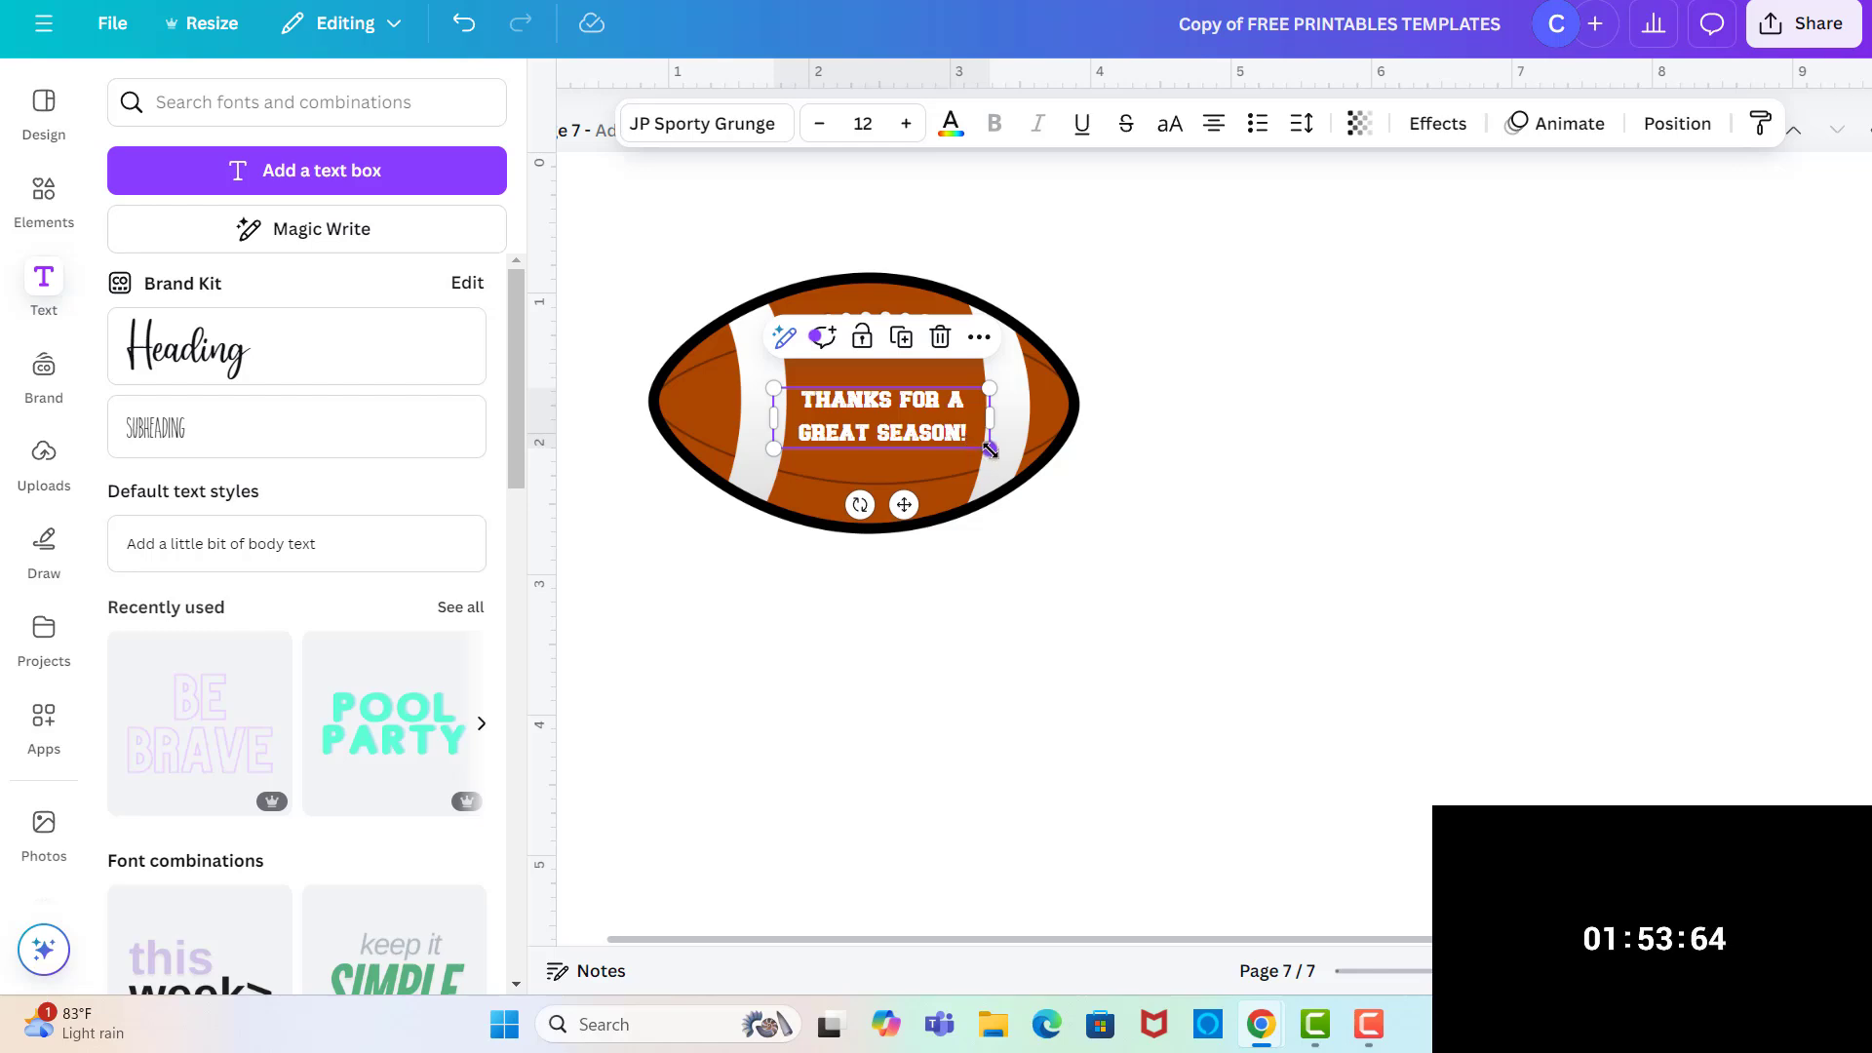
{"action": "left_click_drag", "start_coordinate": [990, 450], "coordinate": [930, 392]}
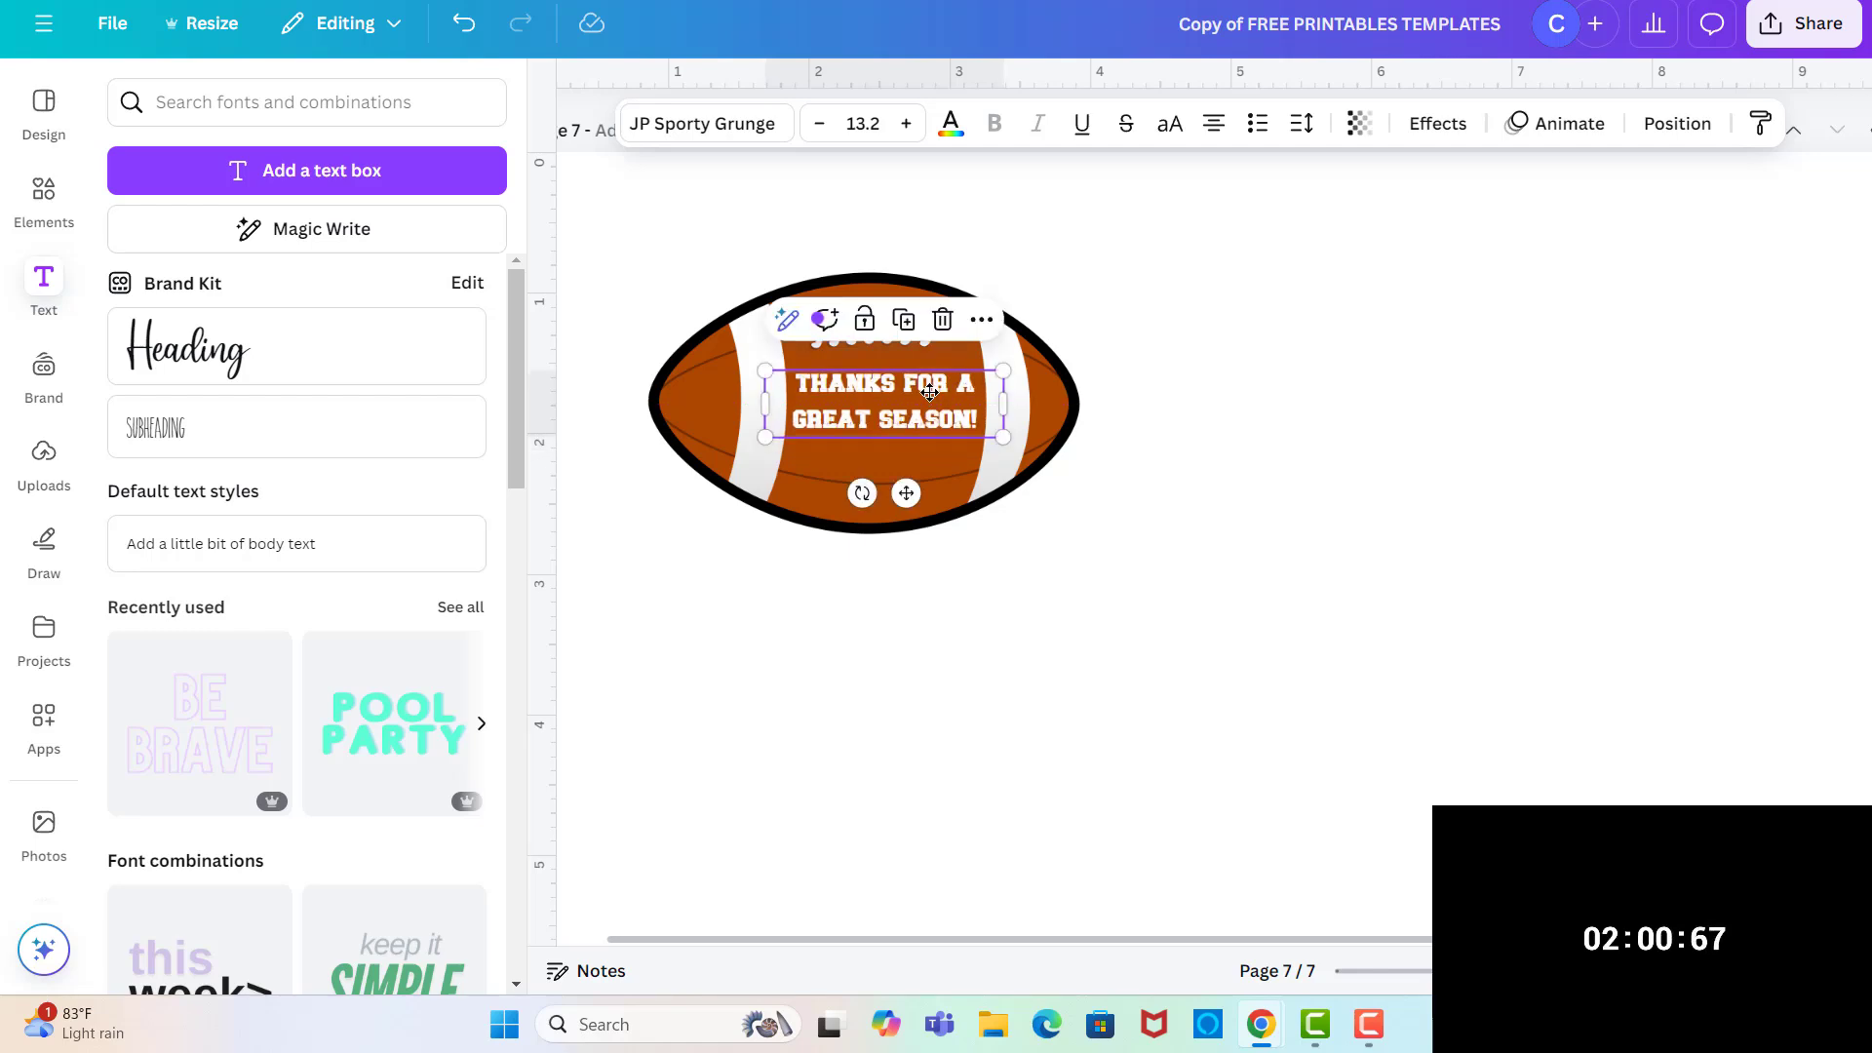
- Duplicate the message below itself and retype the copy as 'TO:' and 'FROM:' on two lines
{"action": "left_click", "coordinate": [904, 319]}
{"action": "left_click_drag", "start_coordinate": [911, 448], "coordinate": [898, 500]}
{"action": "double_click", "coordinate": [994, 502]}
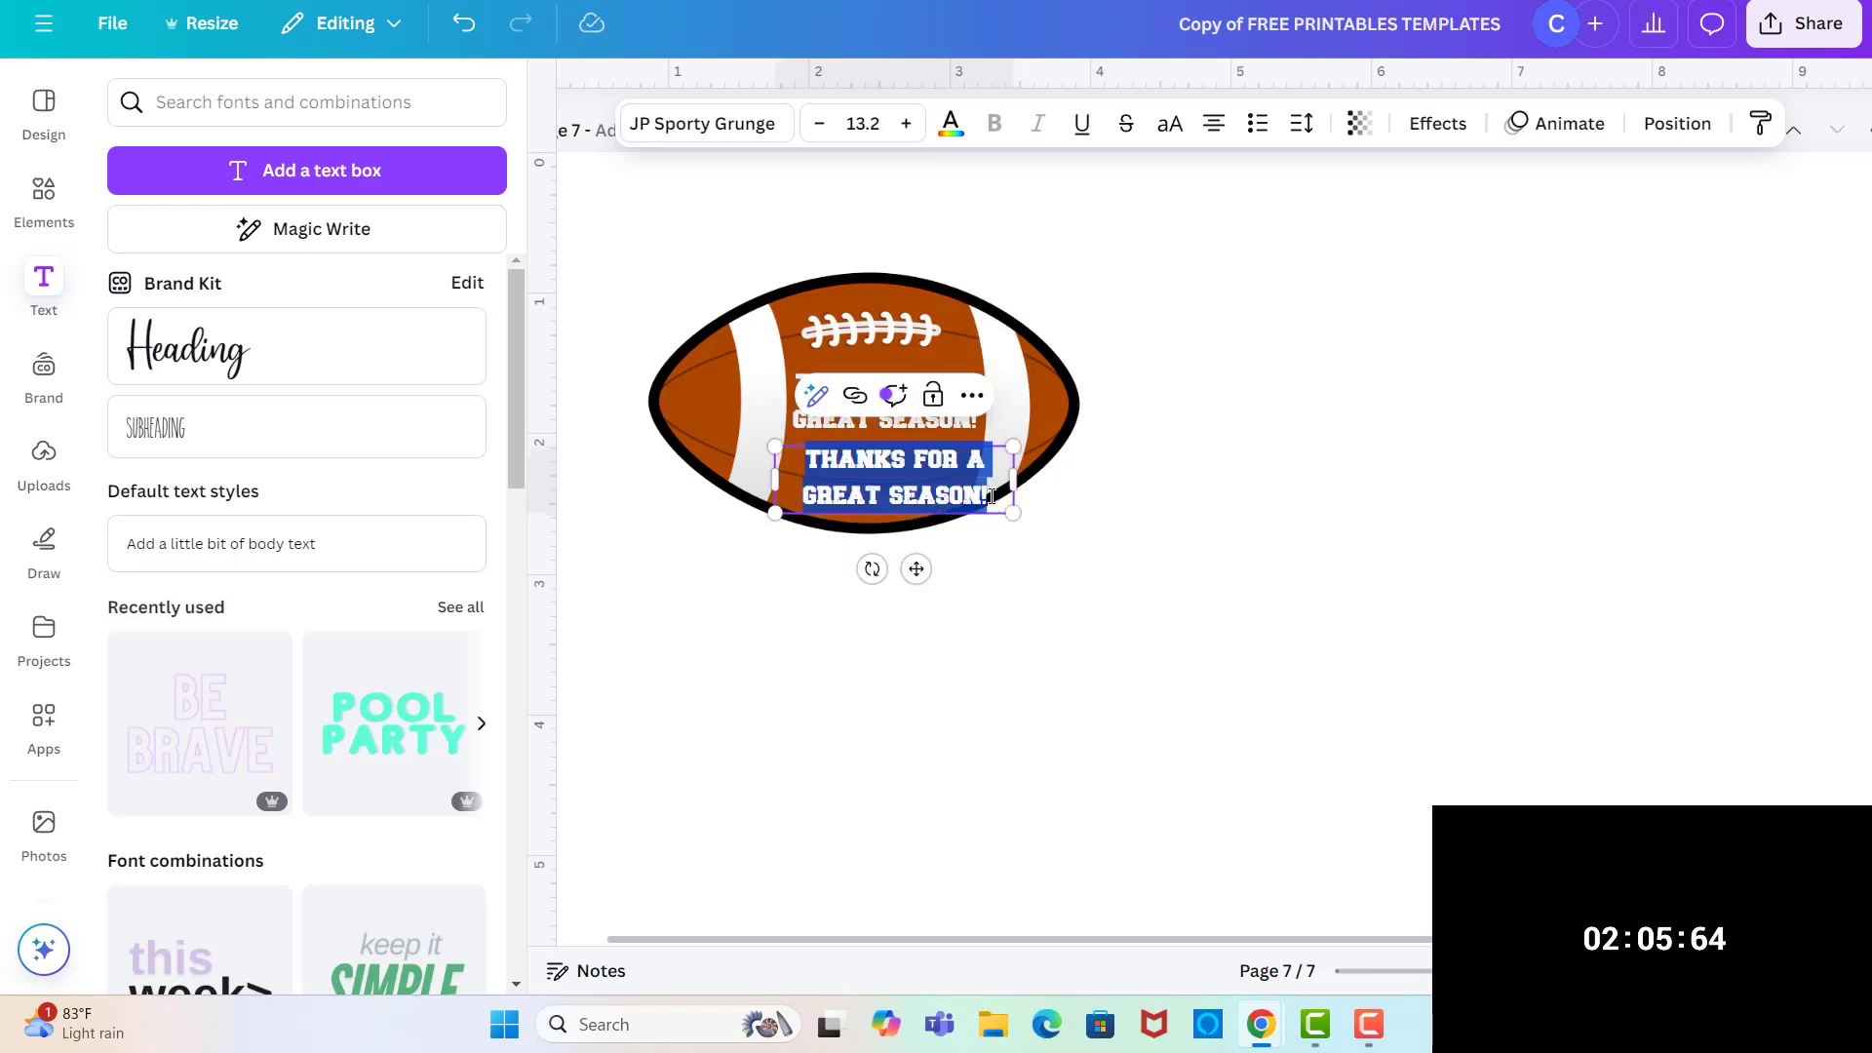
{"action": "type", "text": "TO"}
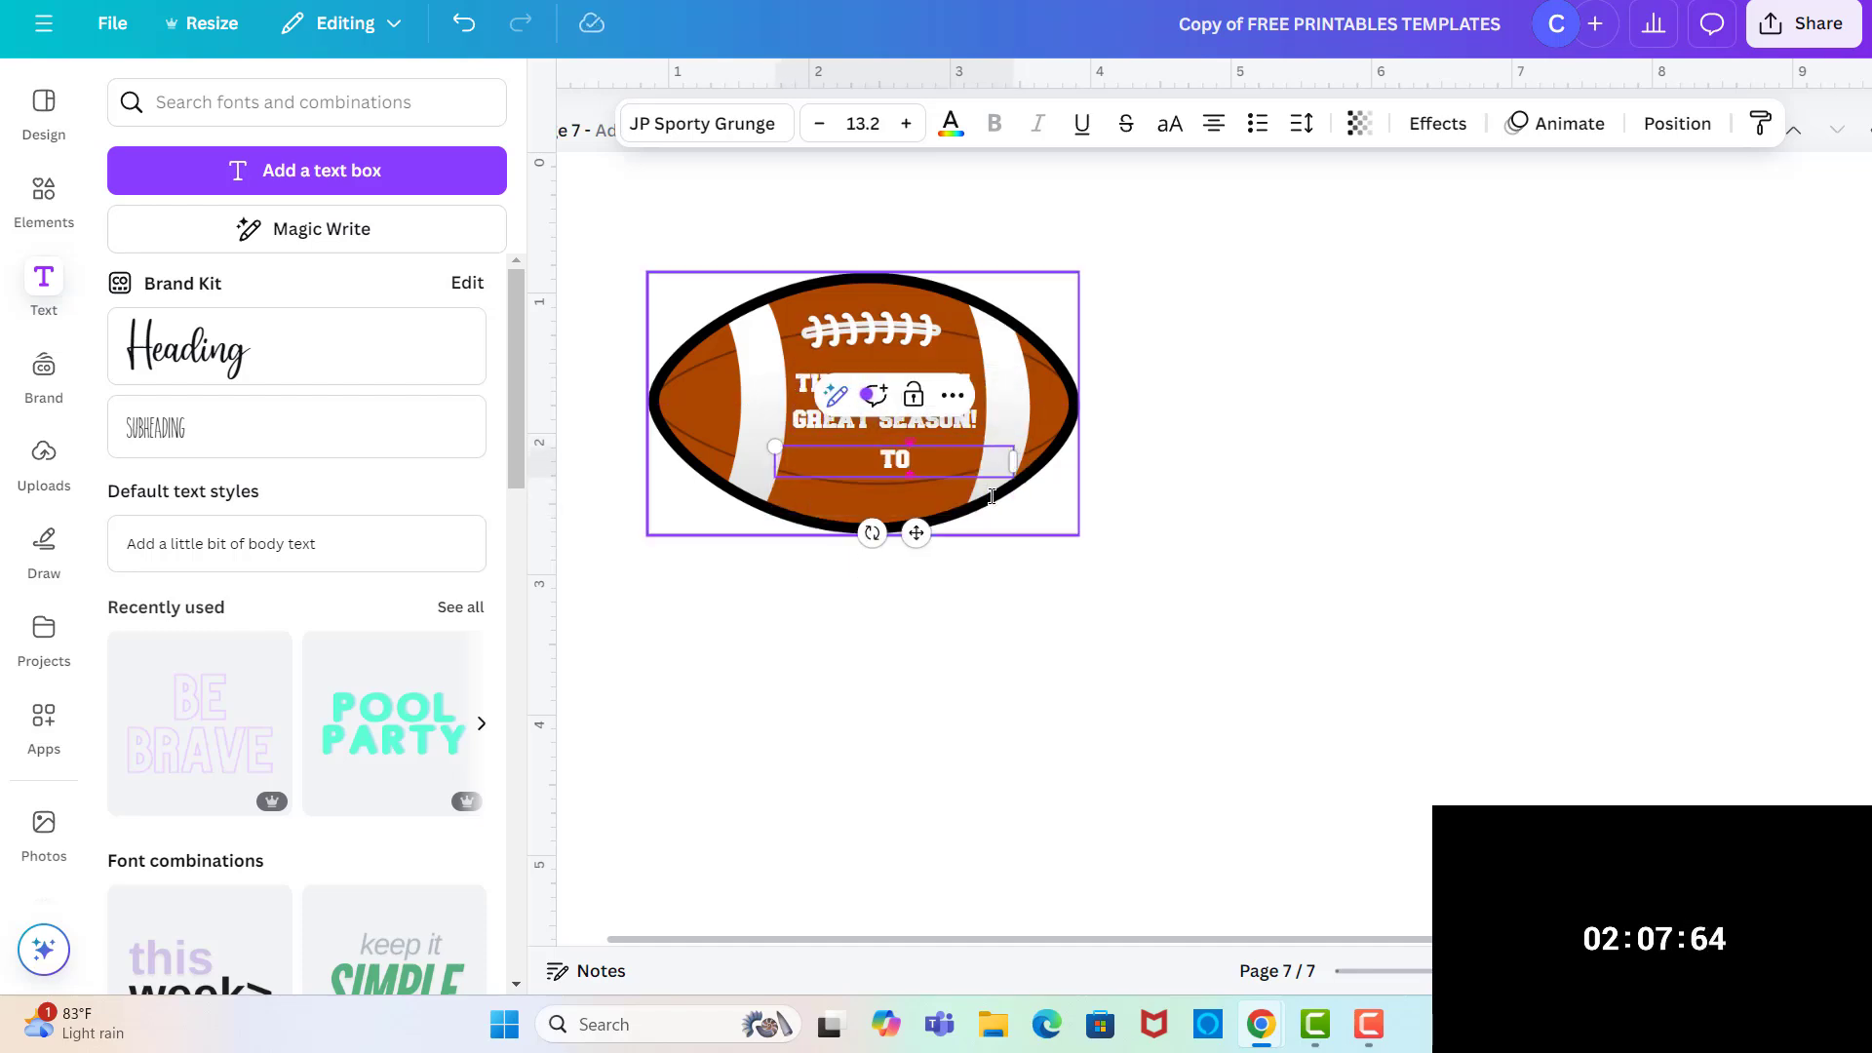
{"action": "type", "text": ":"}
{"action": "key", "text": "Return"}
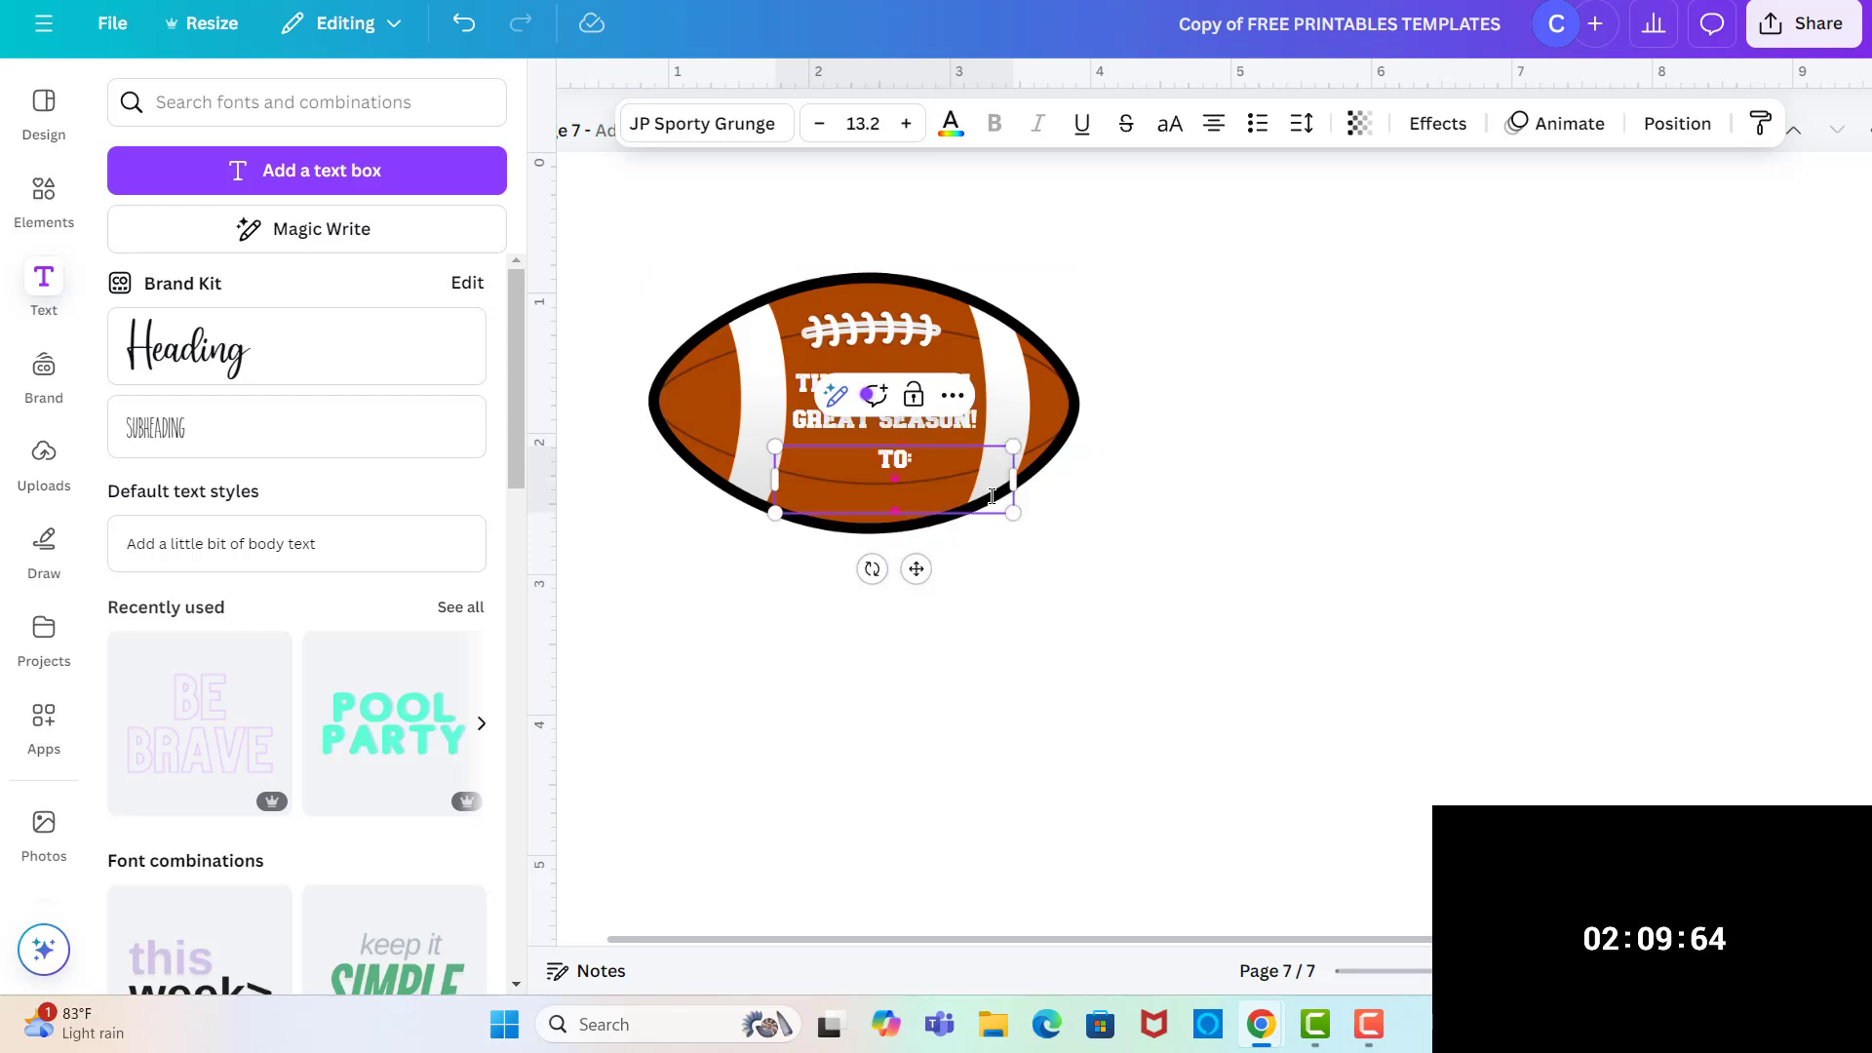
{"action": "type", "text": "FROM:"}
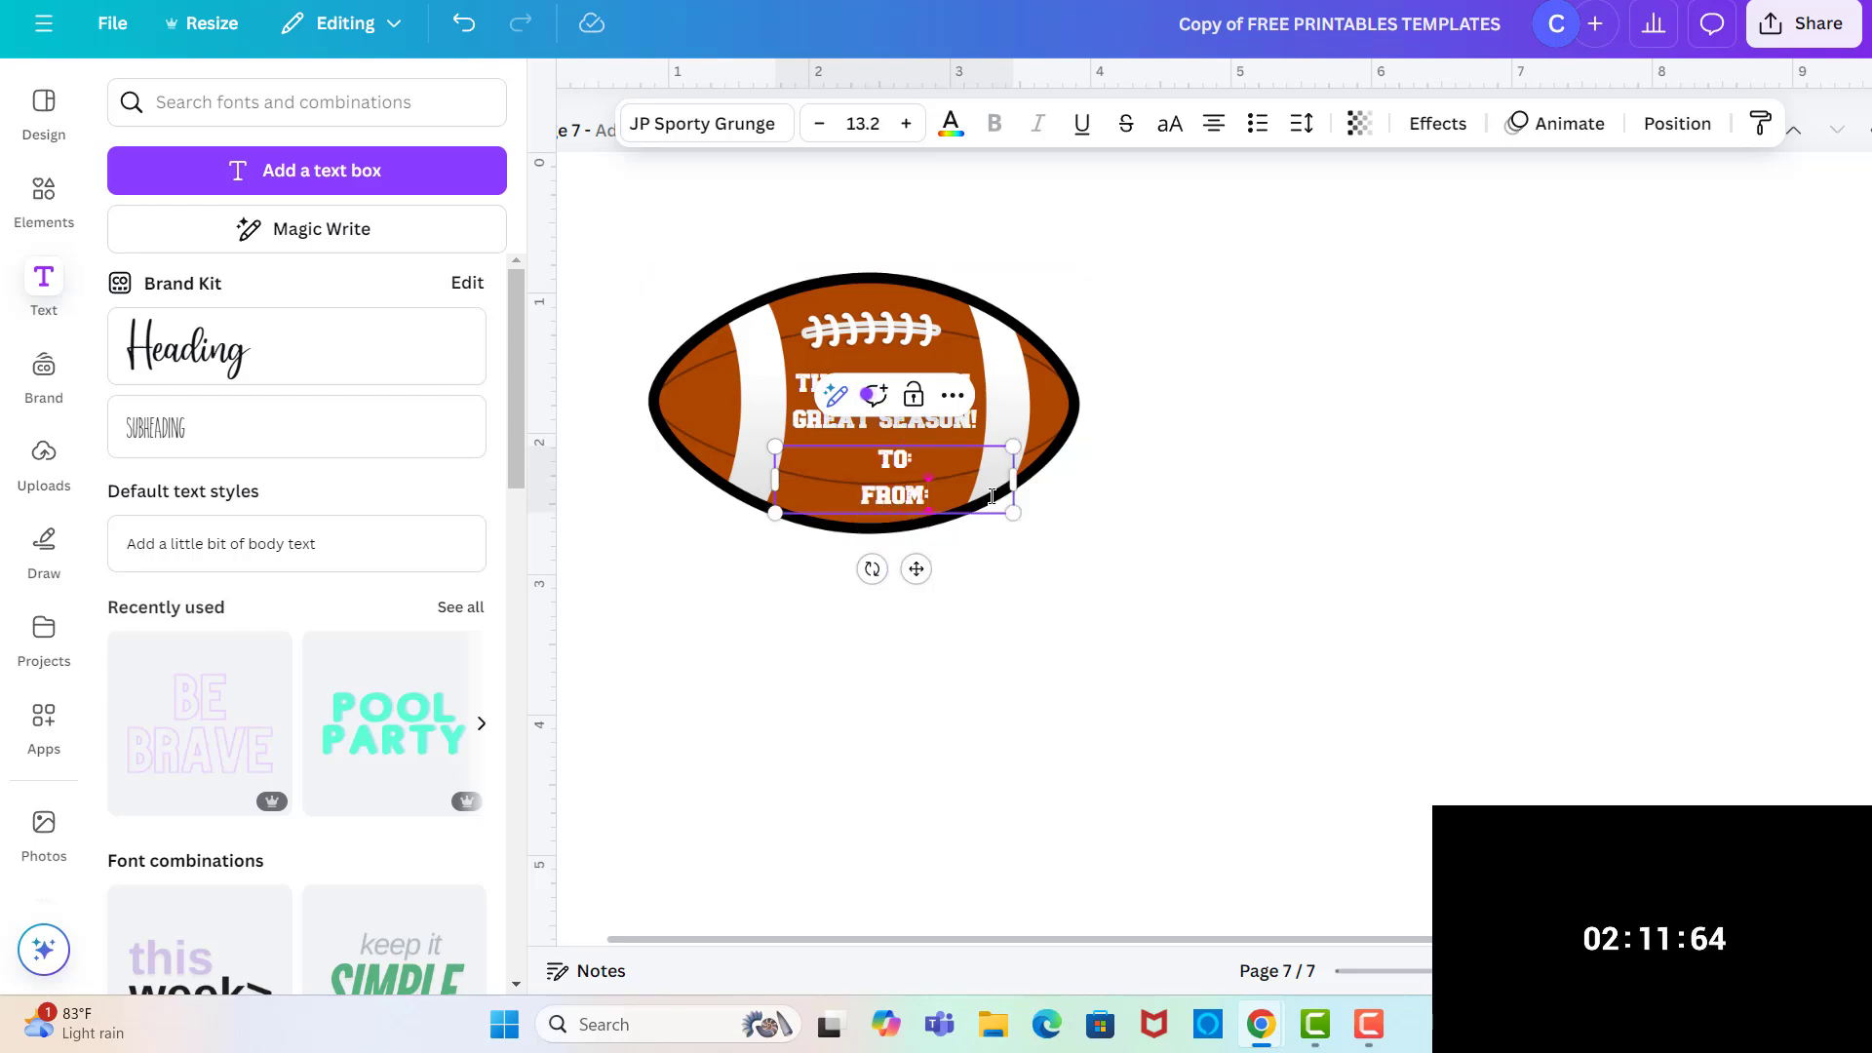
- Left-align the TO:/FROM: lines, shrink them to size 10.7, and nudge them into place
{"action": "key", "text": "ctrl+a"}
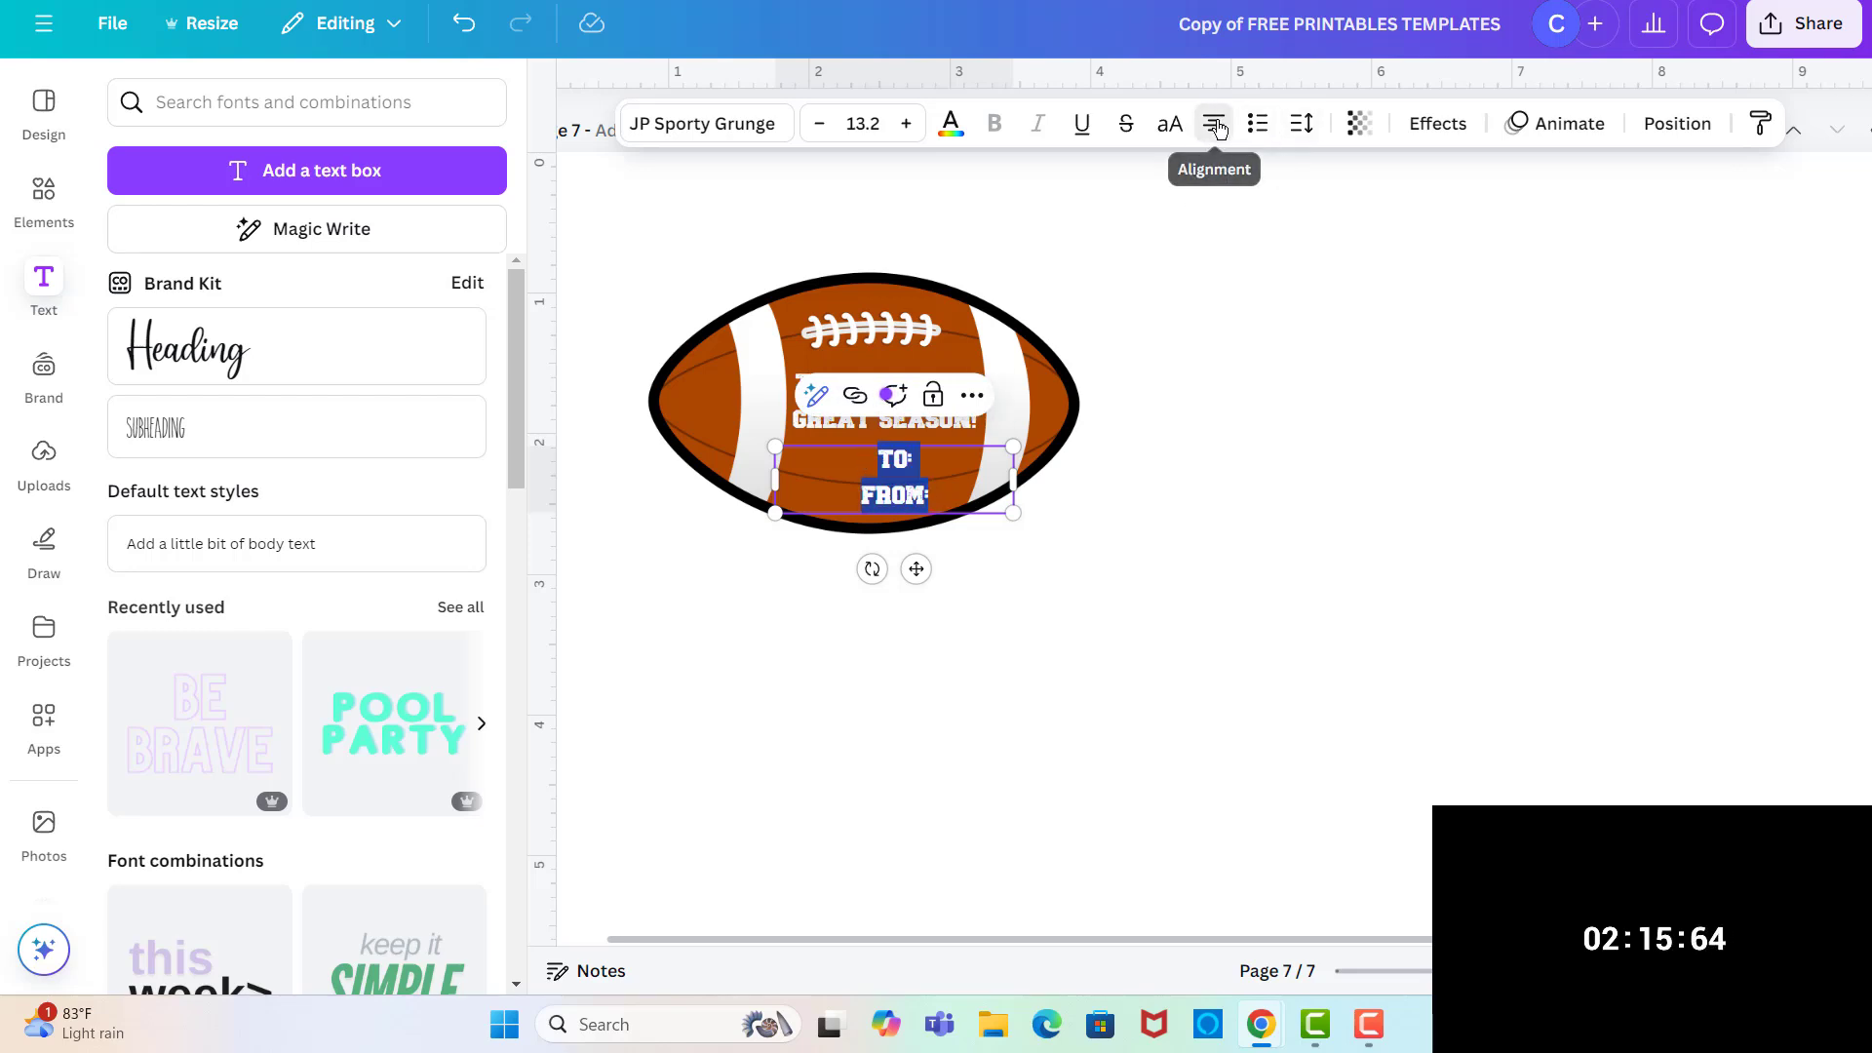
{"action": "left_click", "coordinate": [1215, 125]}
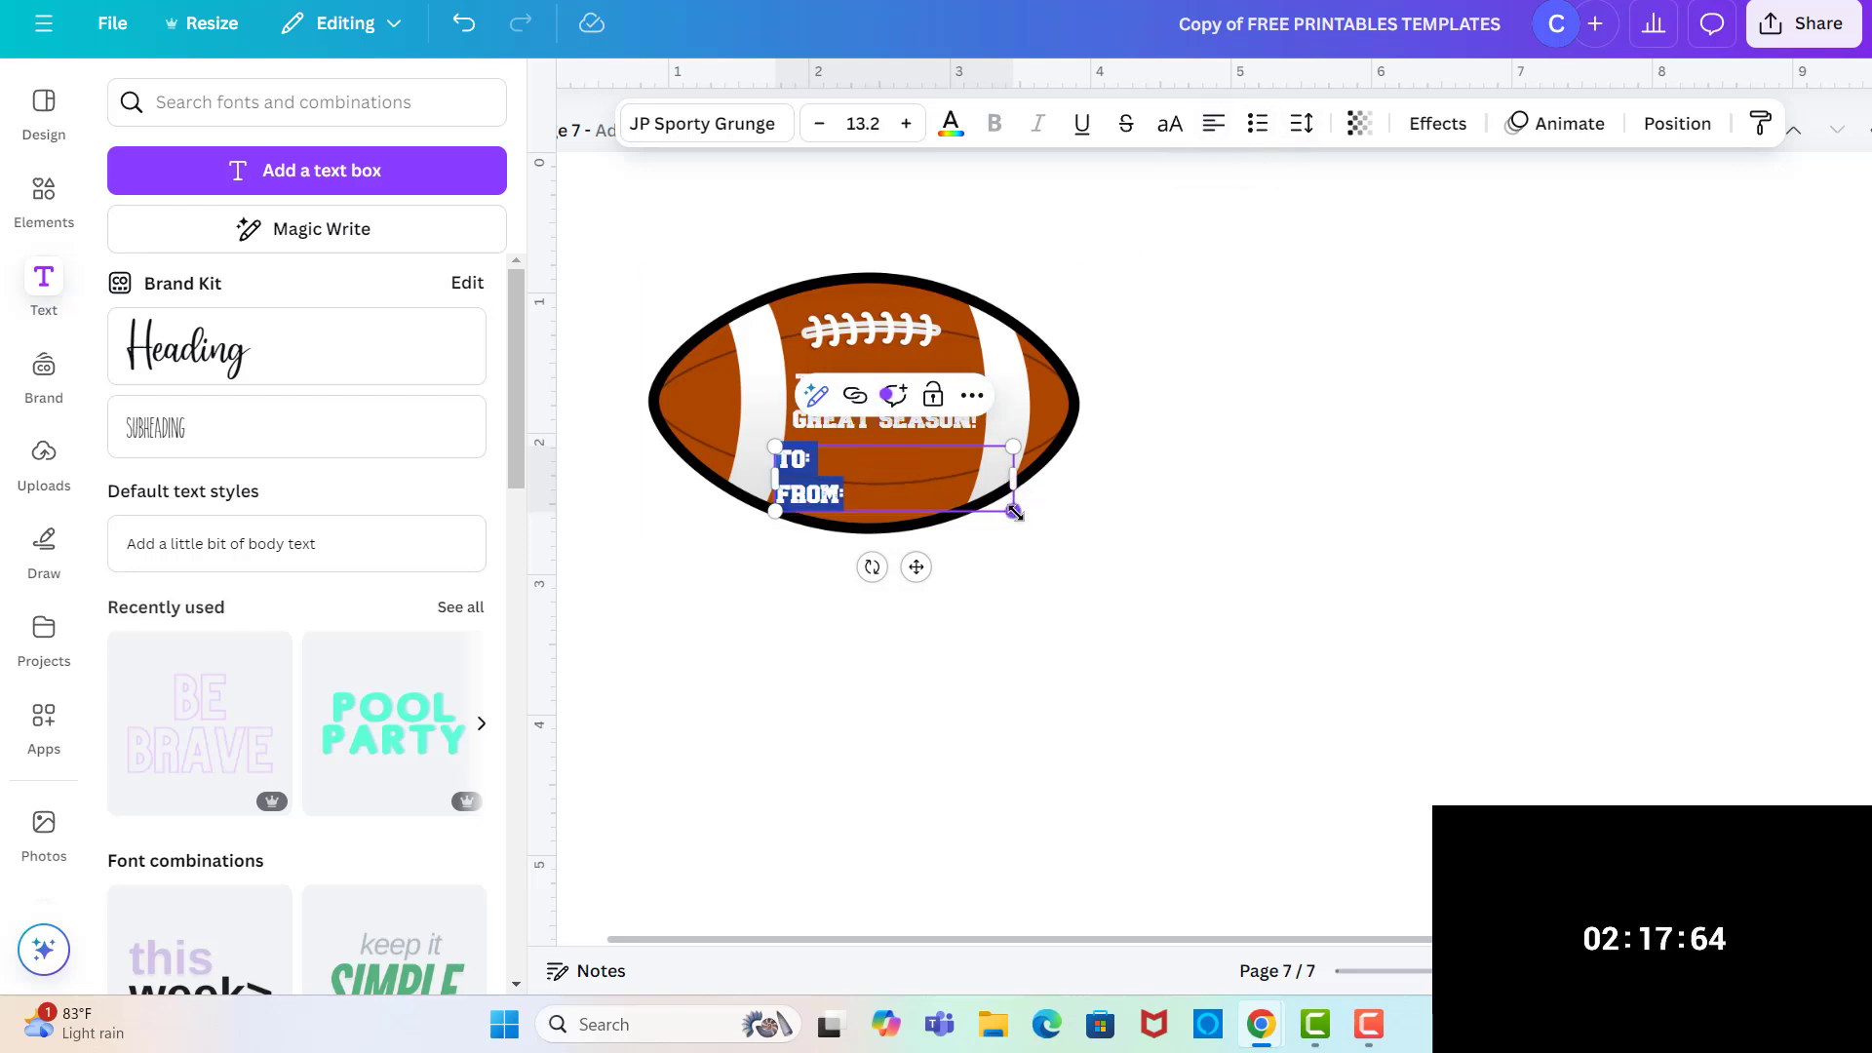
{"action": "left_click_drag", "start_coordinate": [1014, 509], "coordinate": [967, 499]}
{"action": "left_click", "coordinate": [969, 570]}
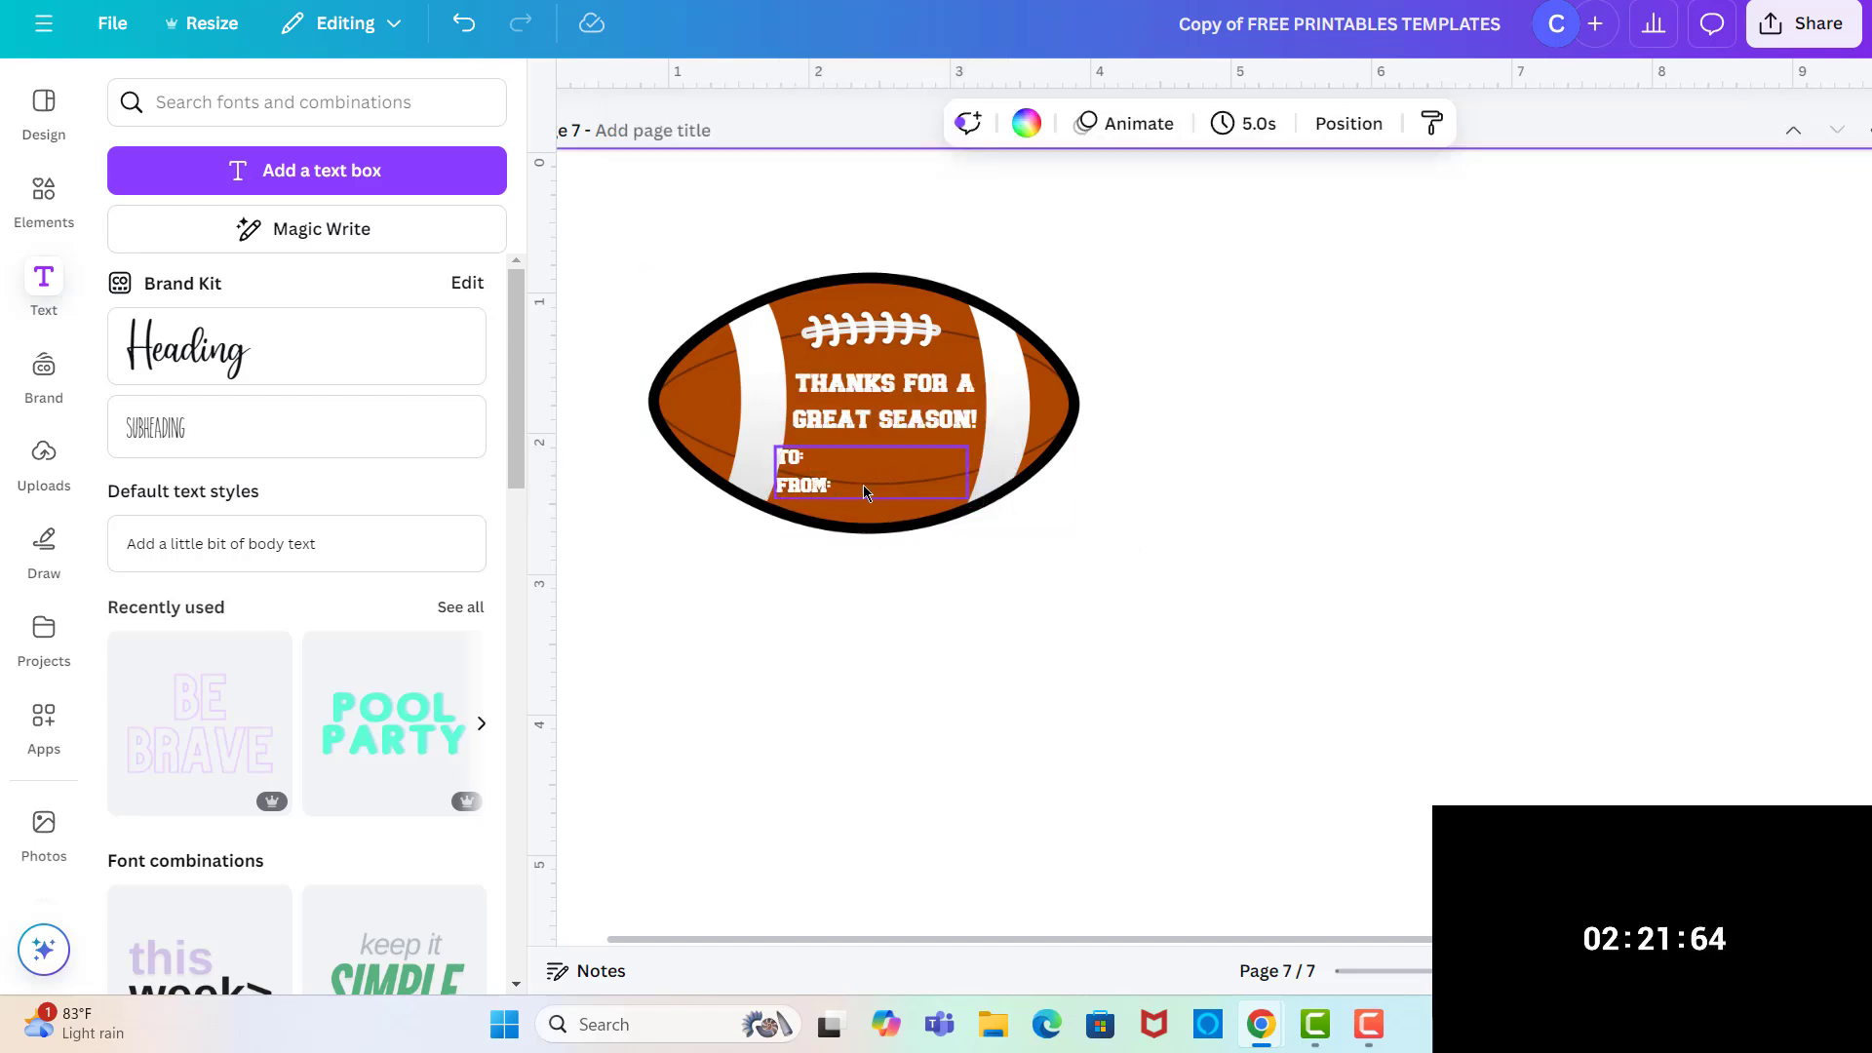
{"action": "left_click_drag", "start_coordinate": [846, 474], "coordinate": [865, 476]}
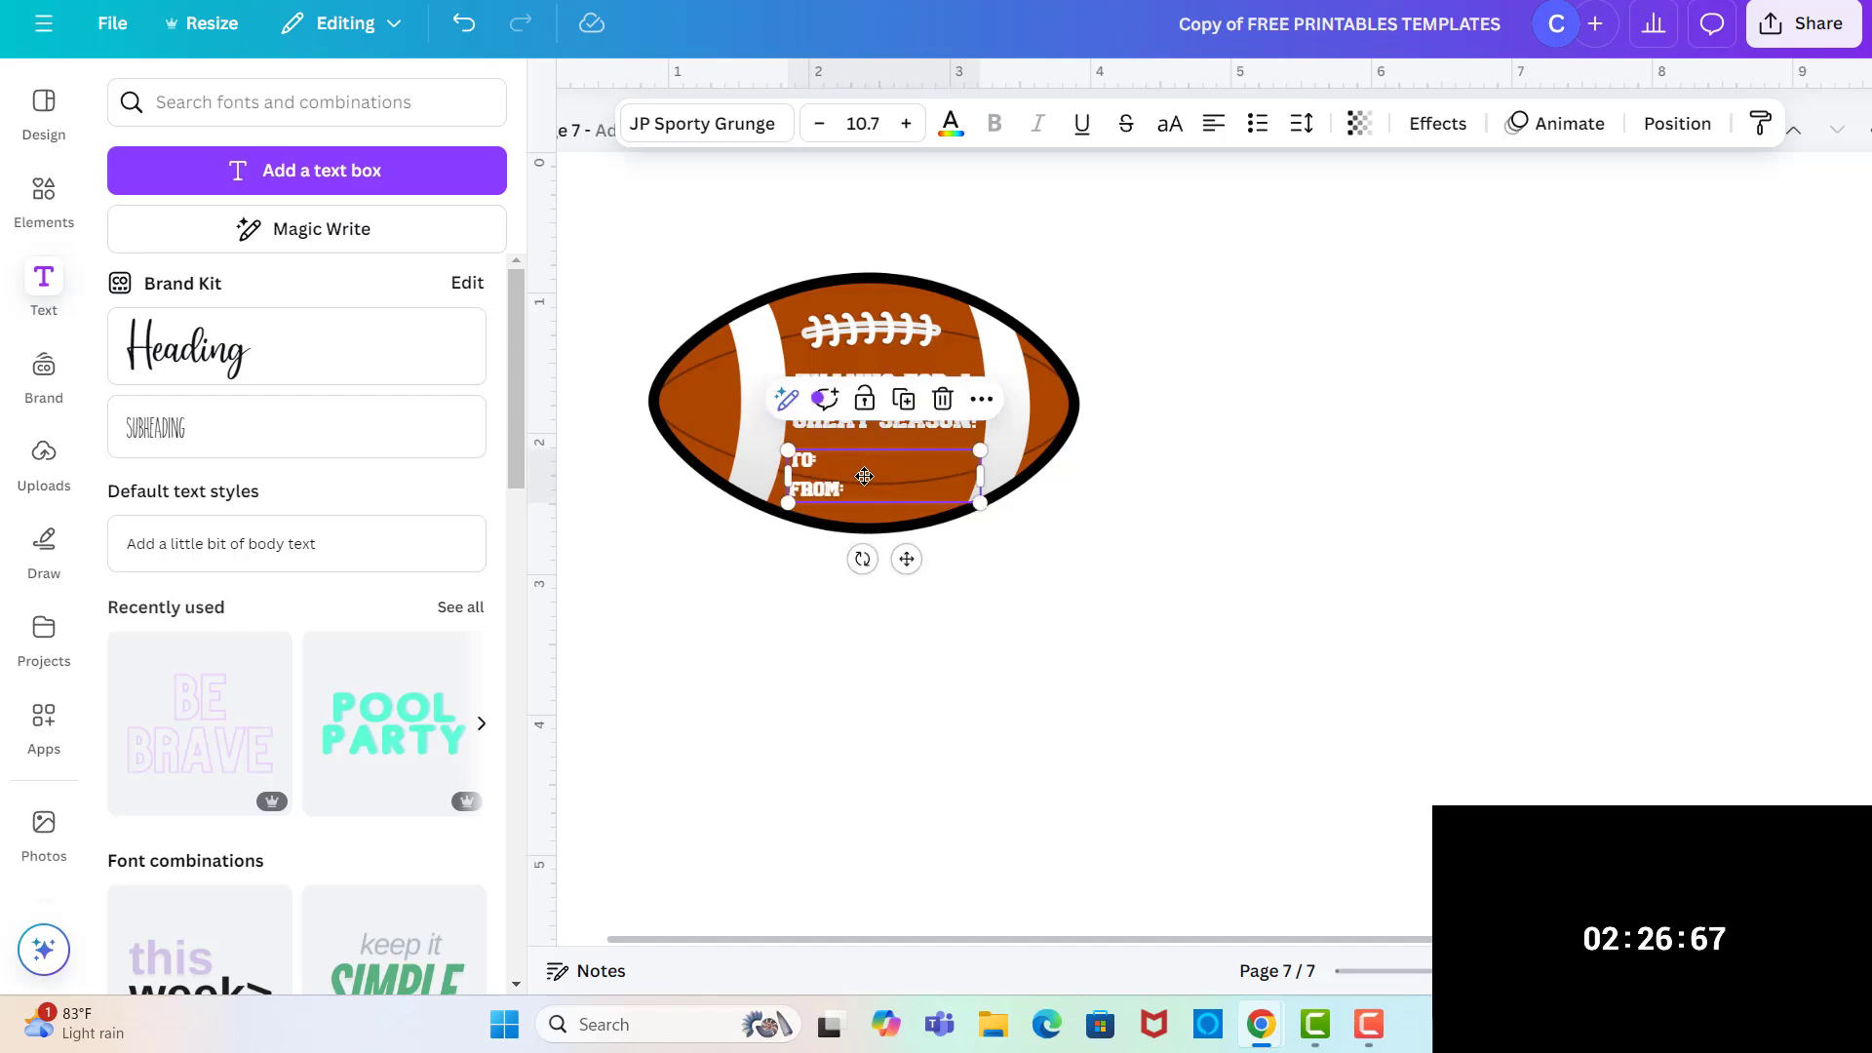
{"action": "left_click", "coordinate": [1133, 500]}
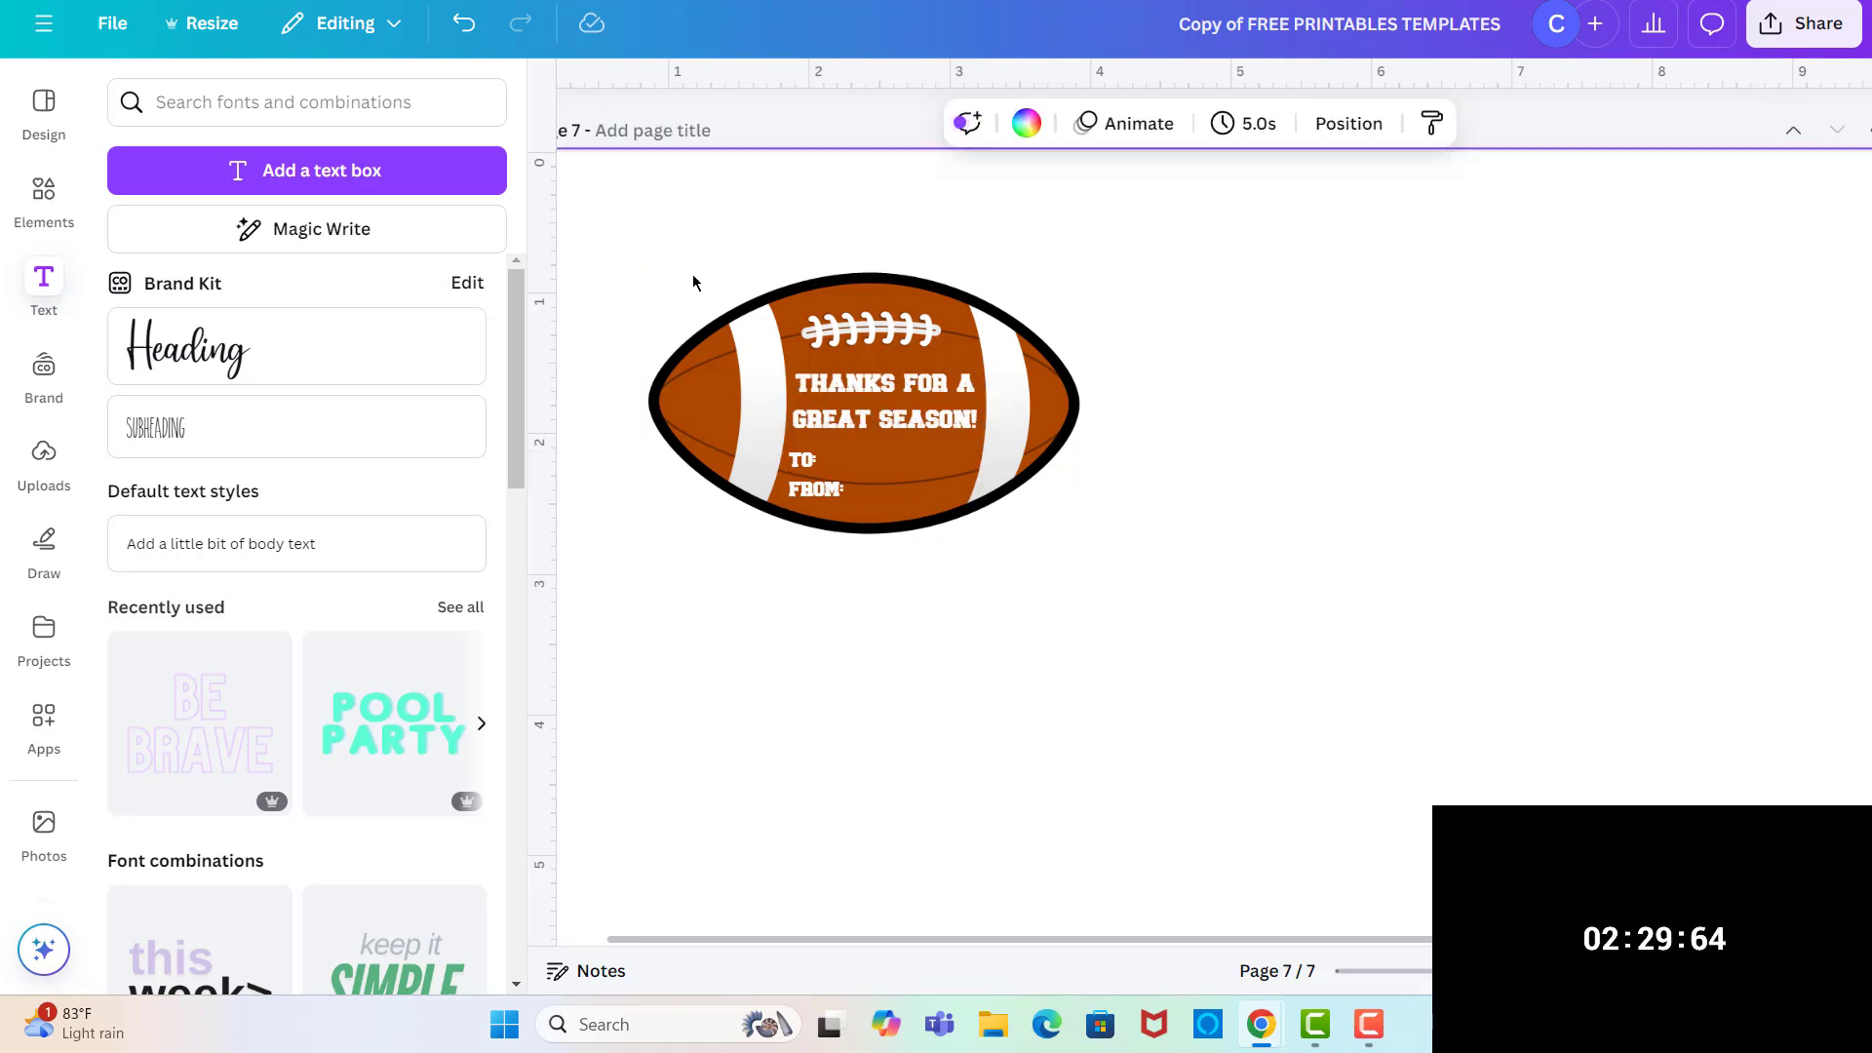
- Group the football with its text, duplicate it into a row of three tags, and centre the row
{"action": "left_click_drag", "start_coordinate": [619, 250], "coordinate": [1184, 627]}
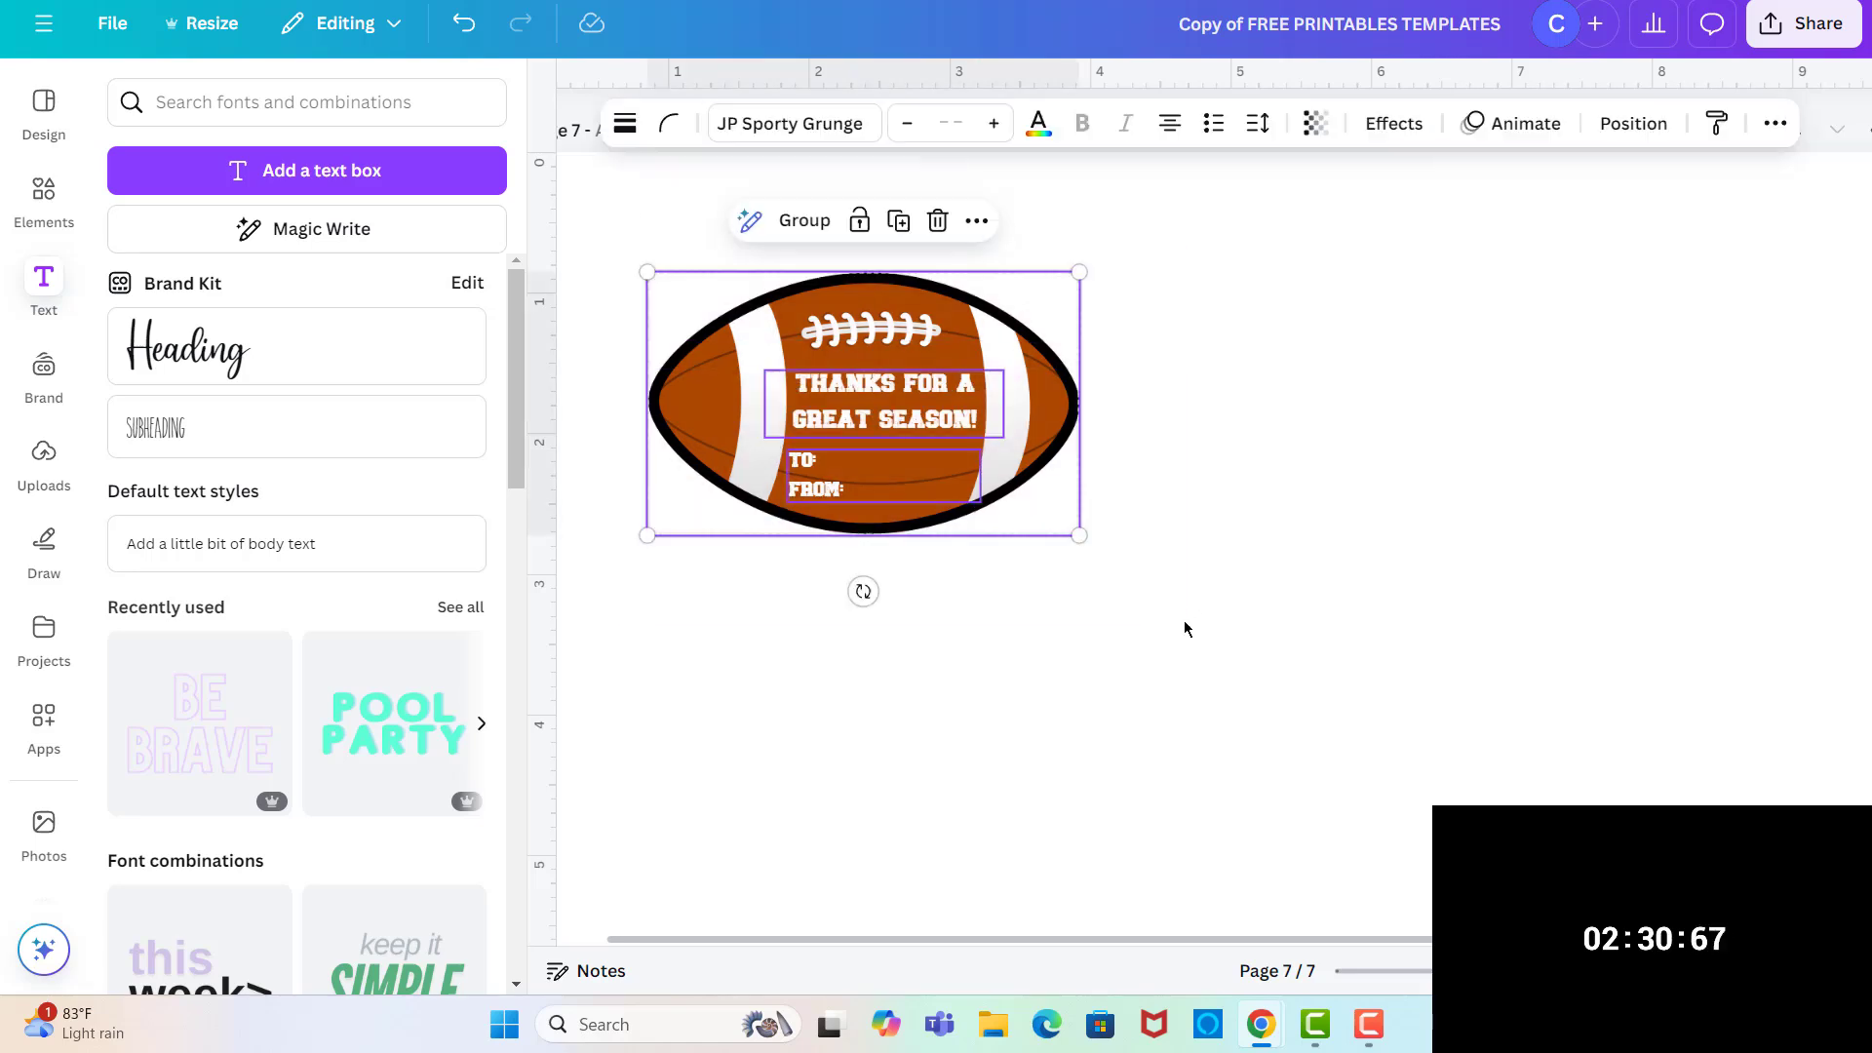
{"action": "left_click", "coordinate": [802, 223]}
{"action": "left_click", "coordinate": [934, 222]}
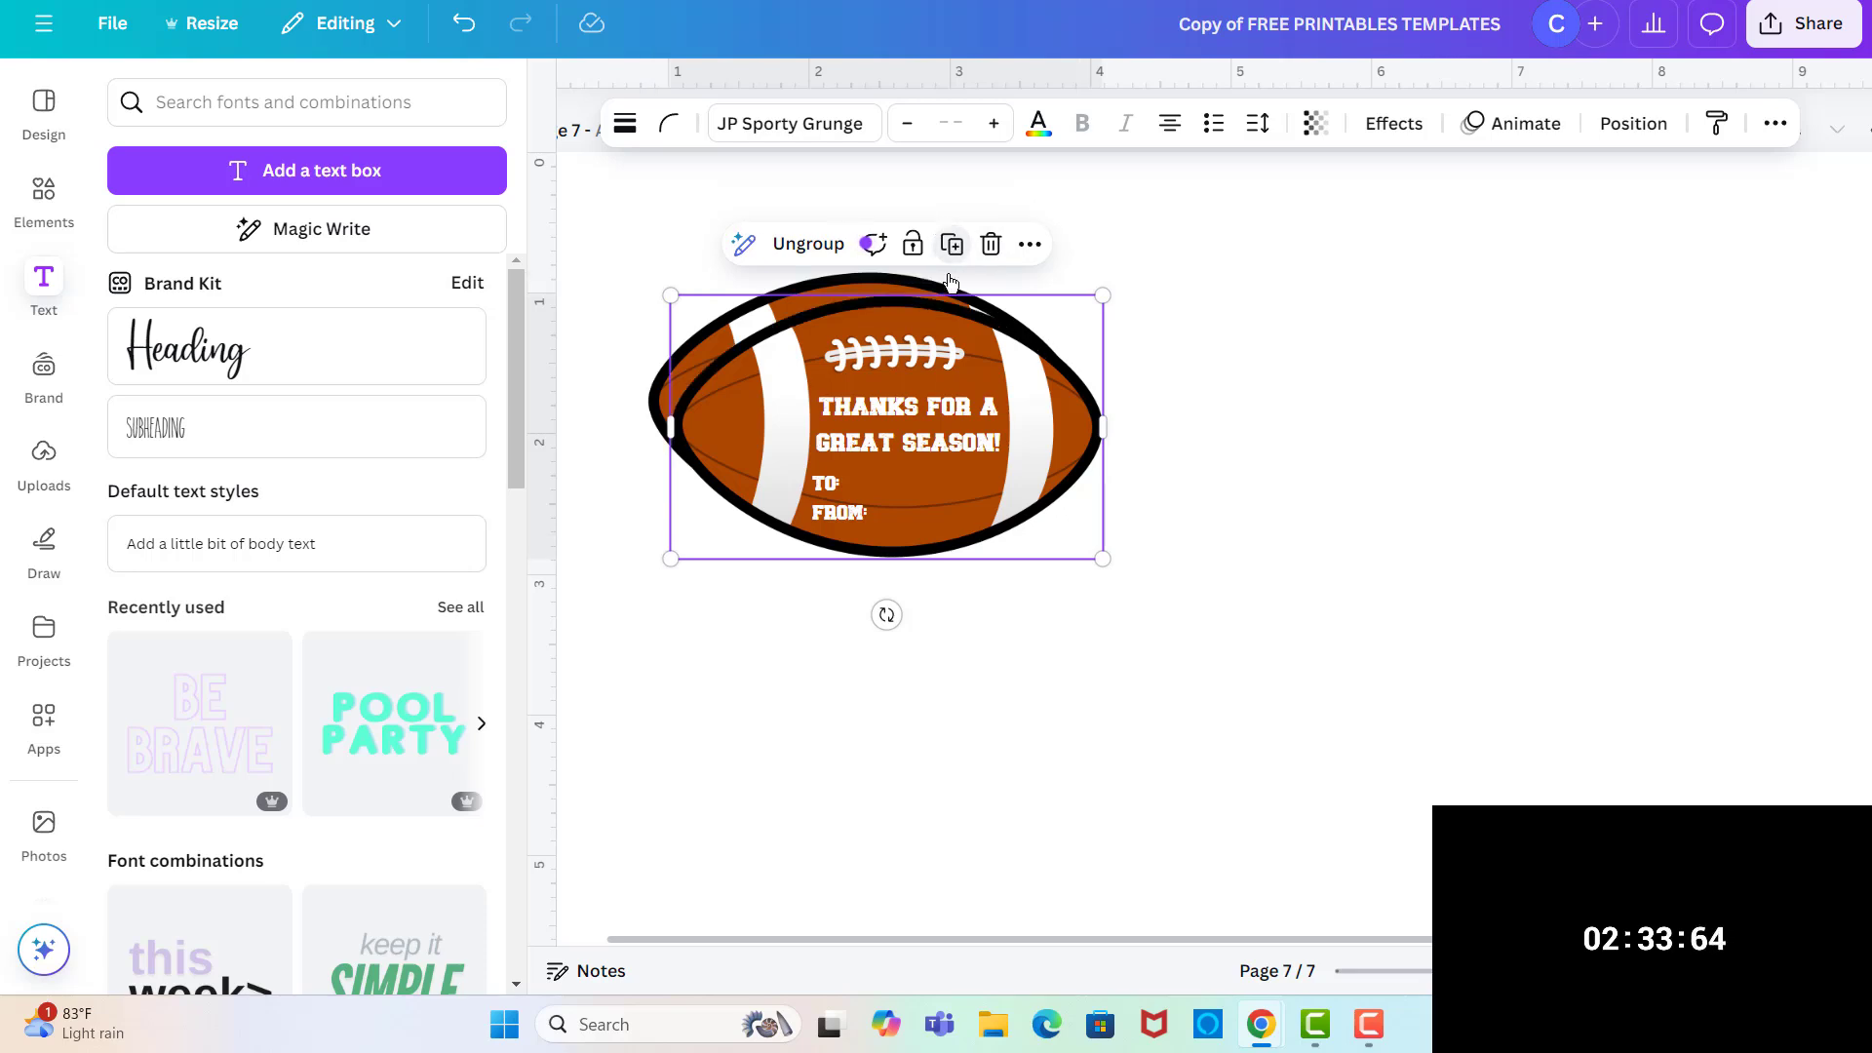
{"action": "left_click_drag", "start_coordinate": [940, 412], "coordinate": [1374, 392]}
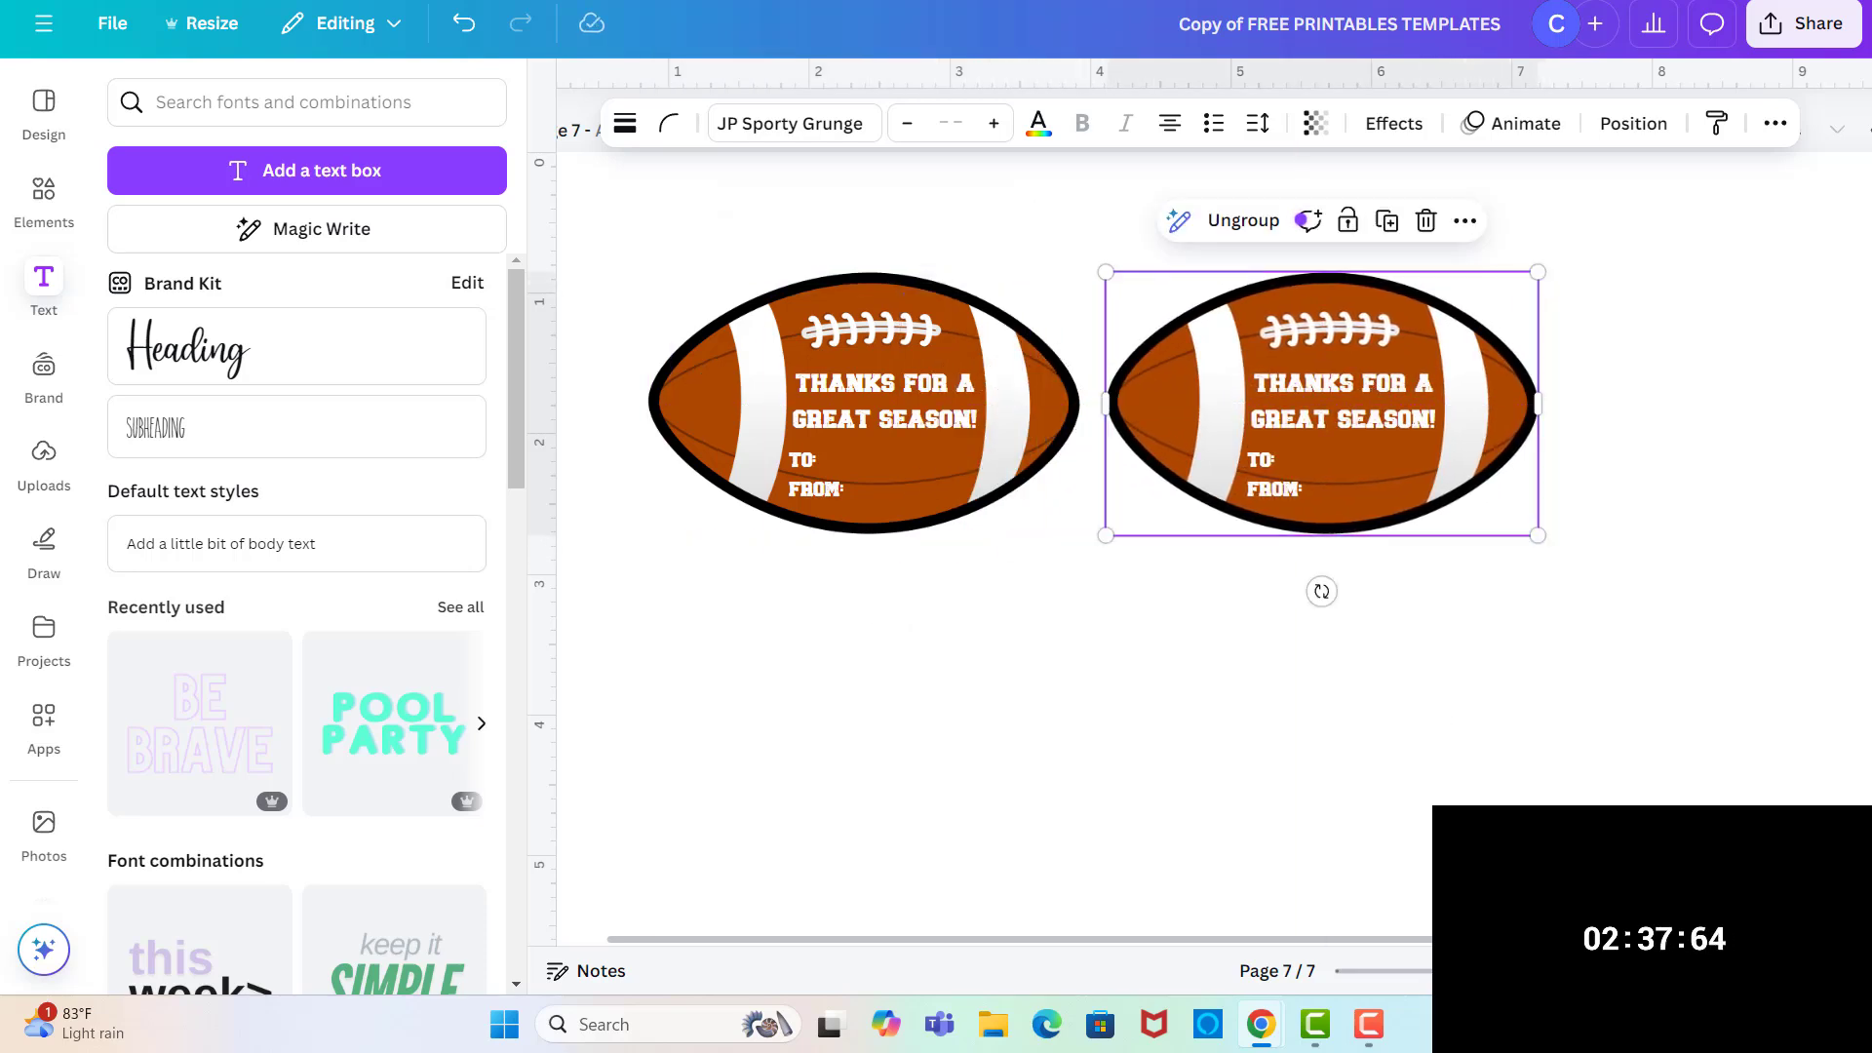
{"action": "key", "text": "ctrl+minus"}
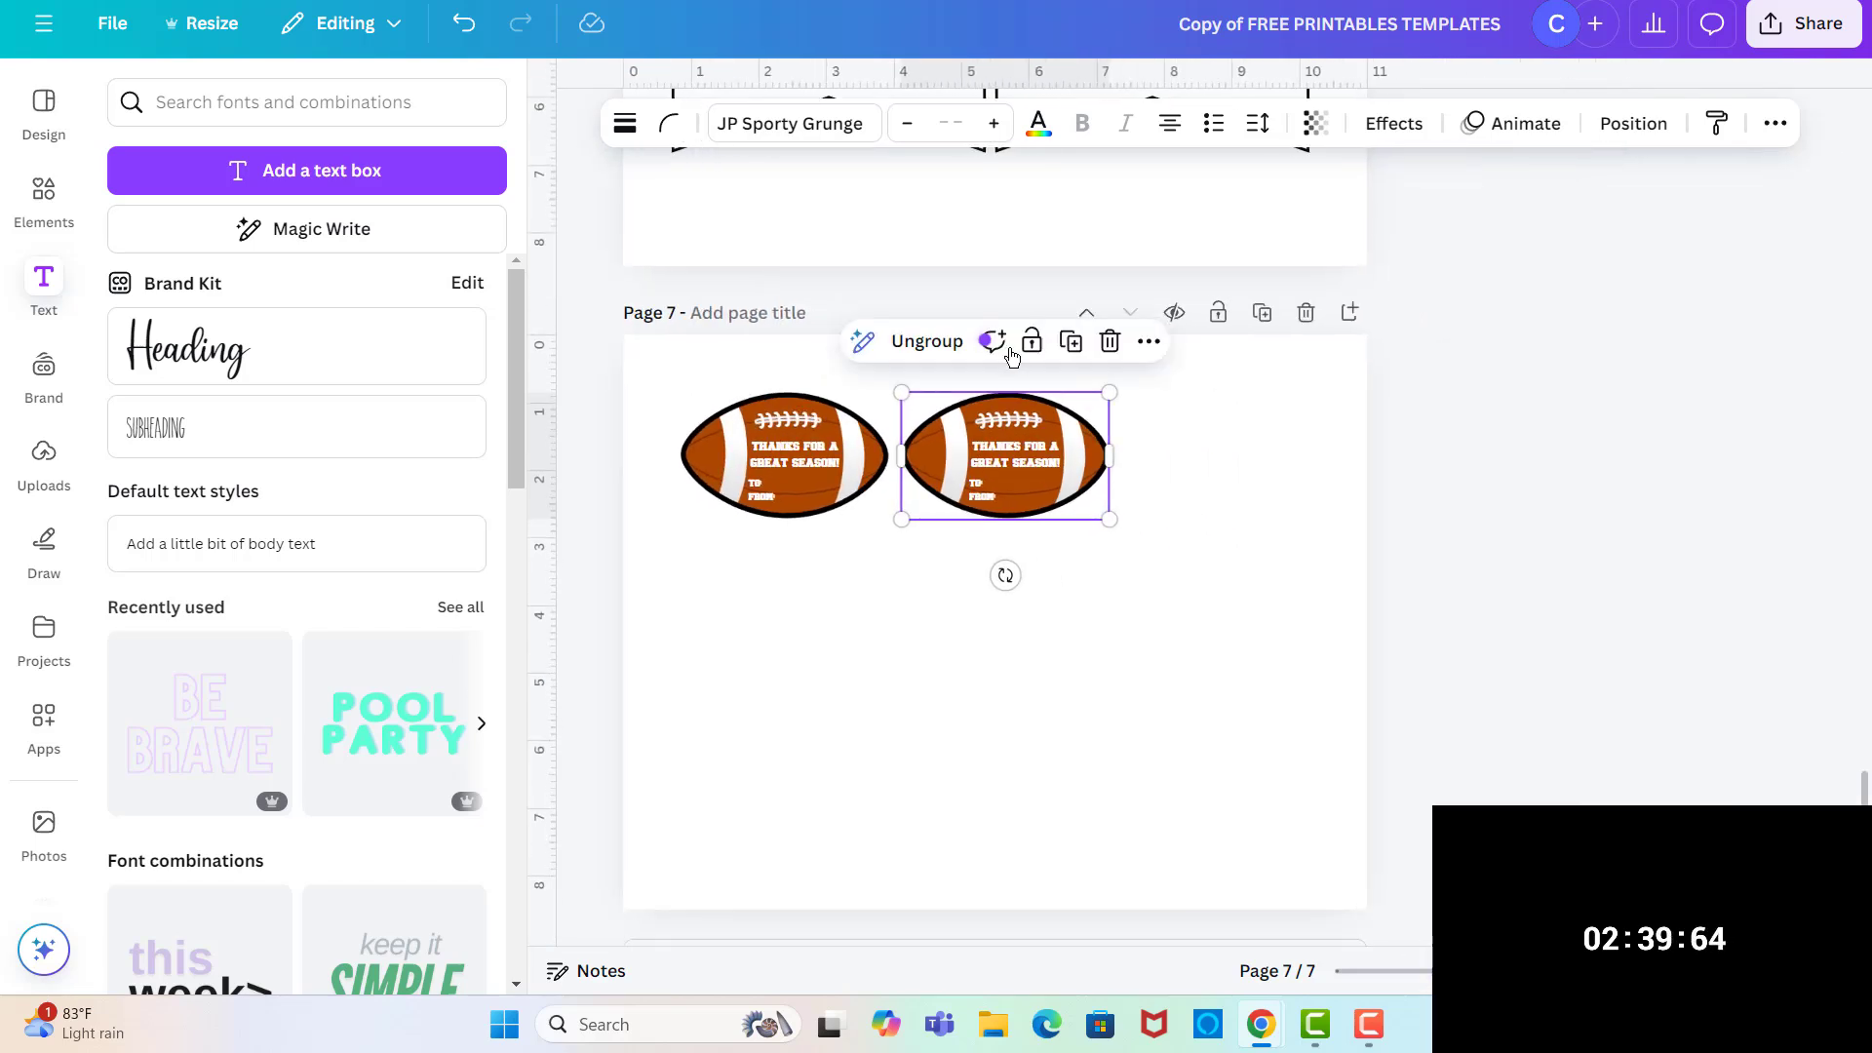
{"action": "left_click", "coordinate": [1071, 343]}
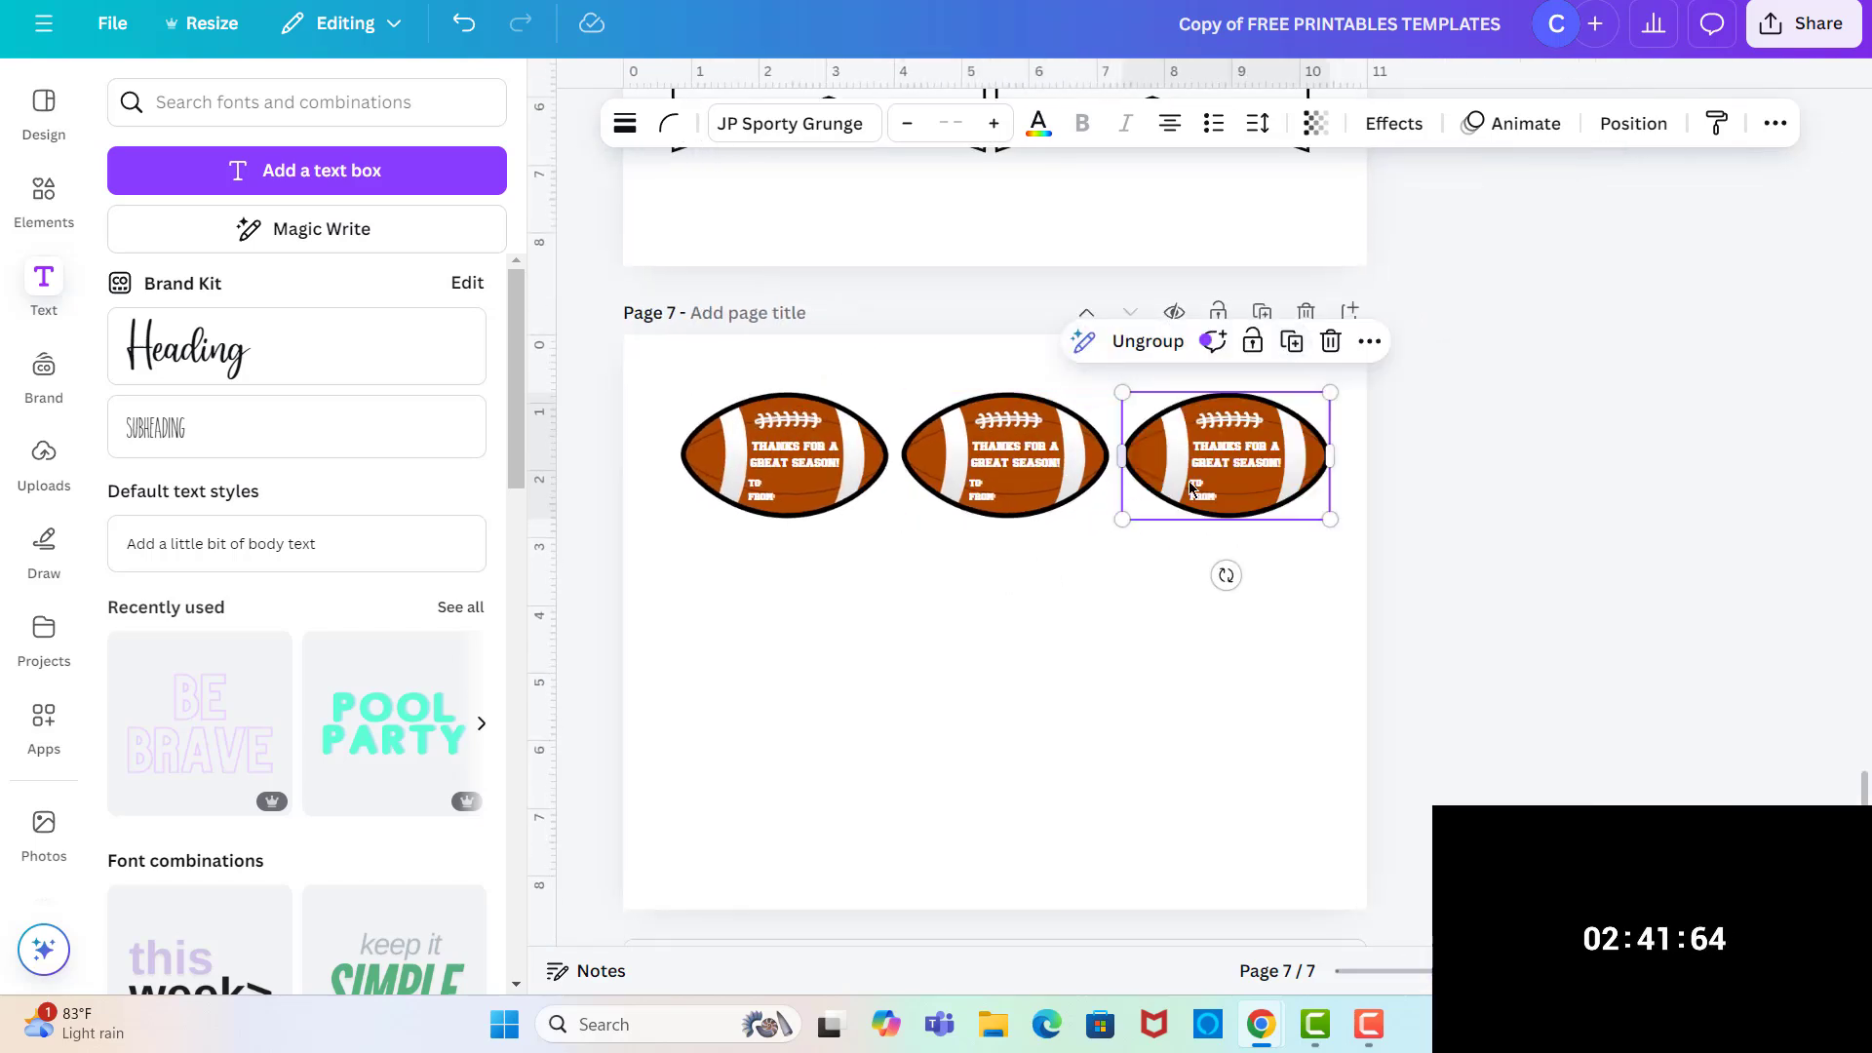
{"action": "left_click_drag", "start_coordinate": [680, 368], "coordinate": [1336, 523]}
{"action": "left_click_drag", "start_coordinate": [1059, 456], "coordinate": [1049, 456]}
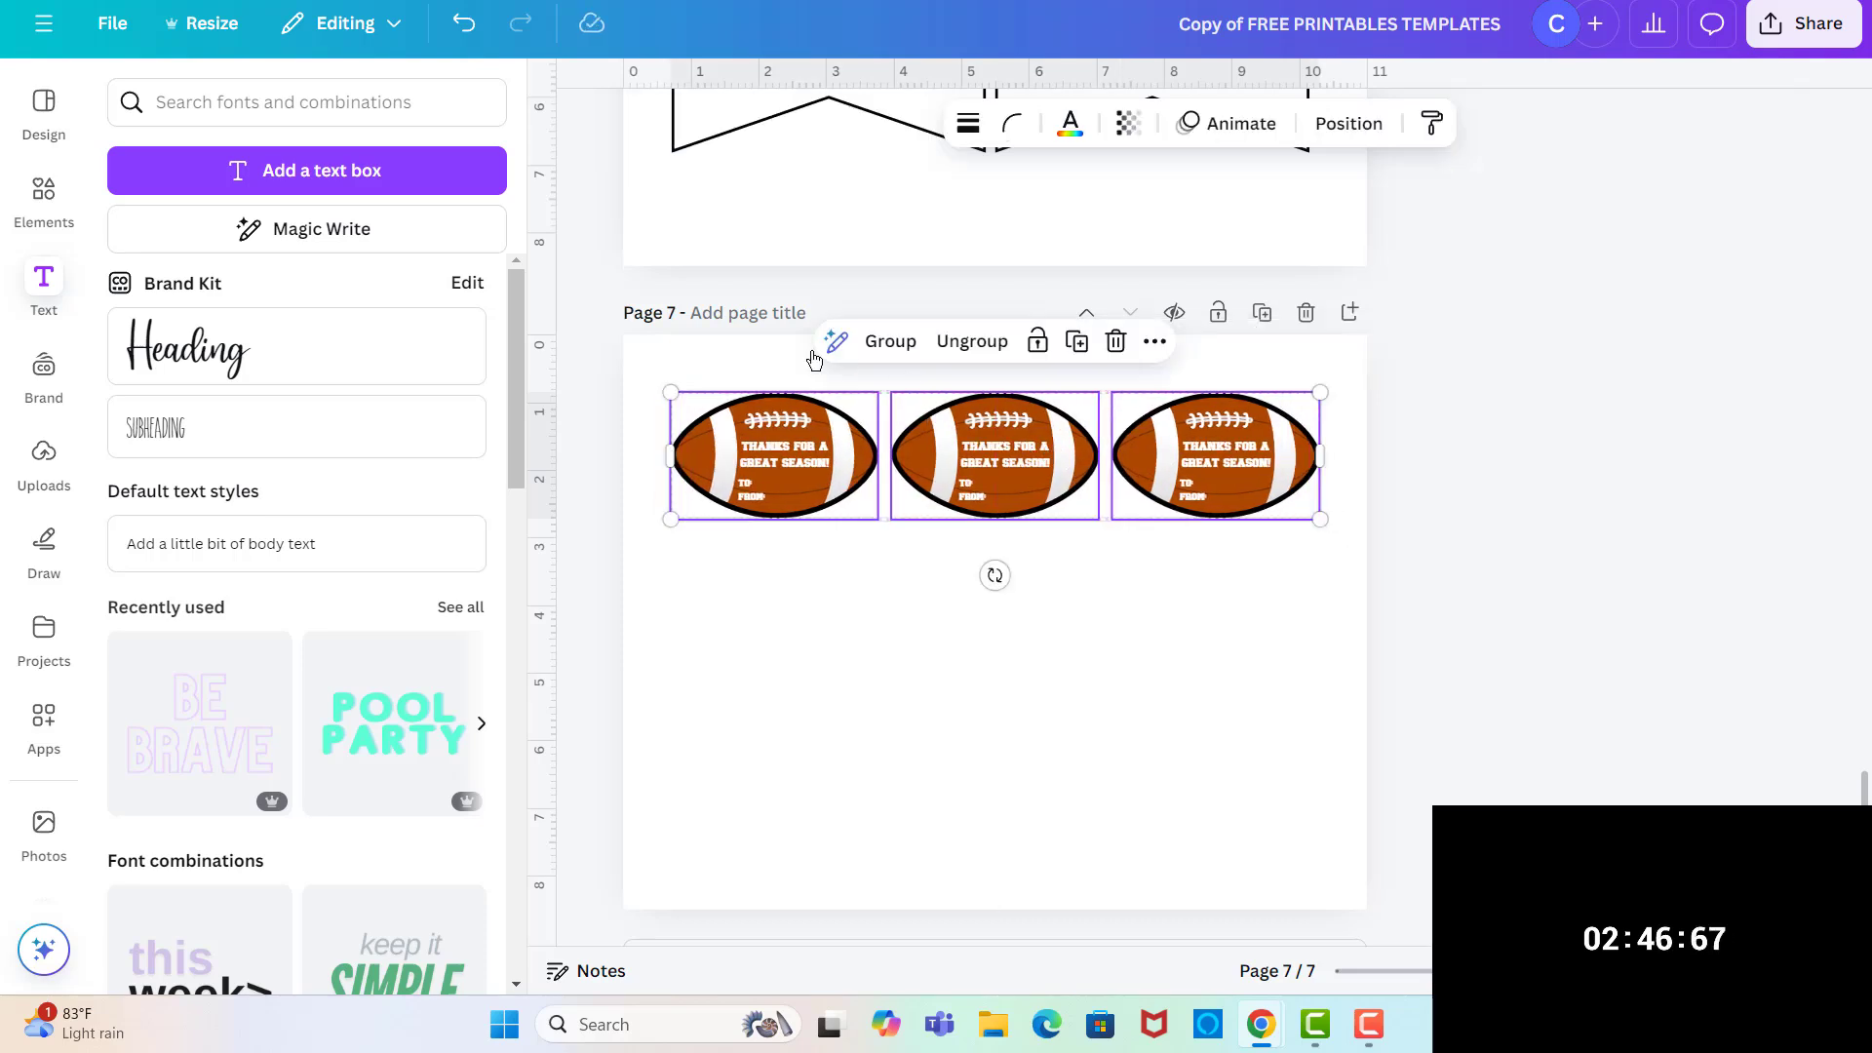
- Duplicate the tag row twice into a three-by-three grid of nine tags and centre it
{"action": "left_click", "coordinate": [1077, 346]}
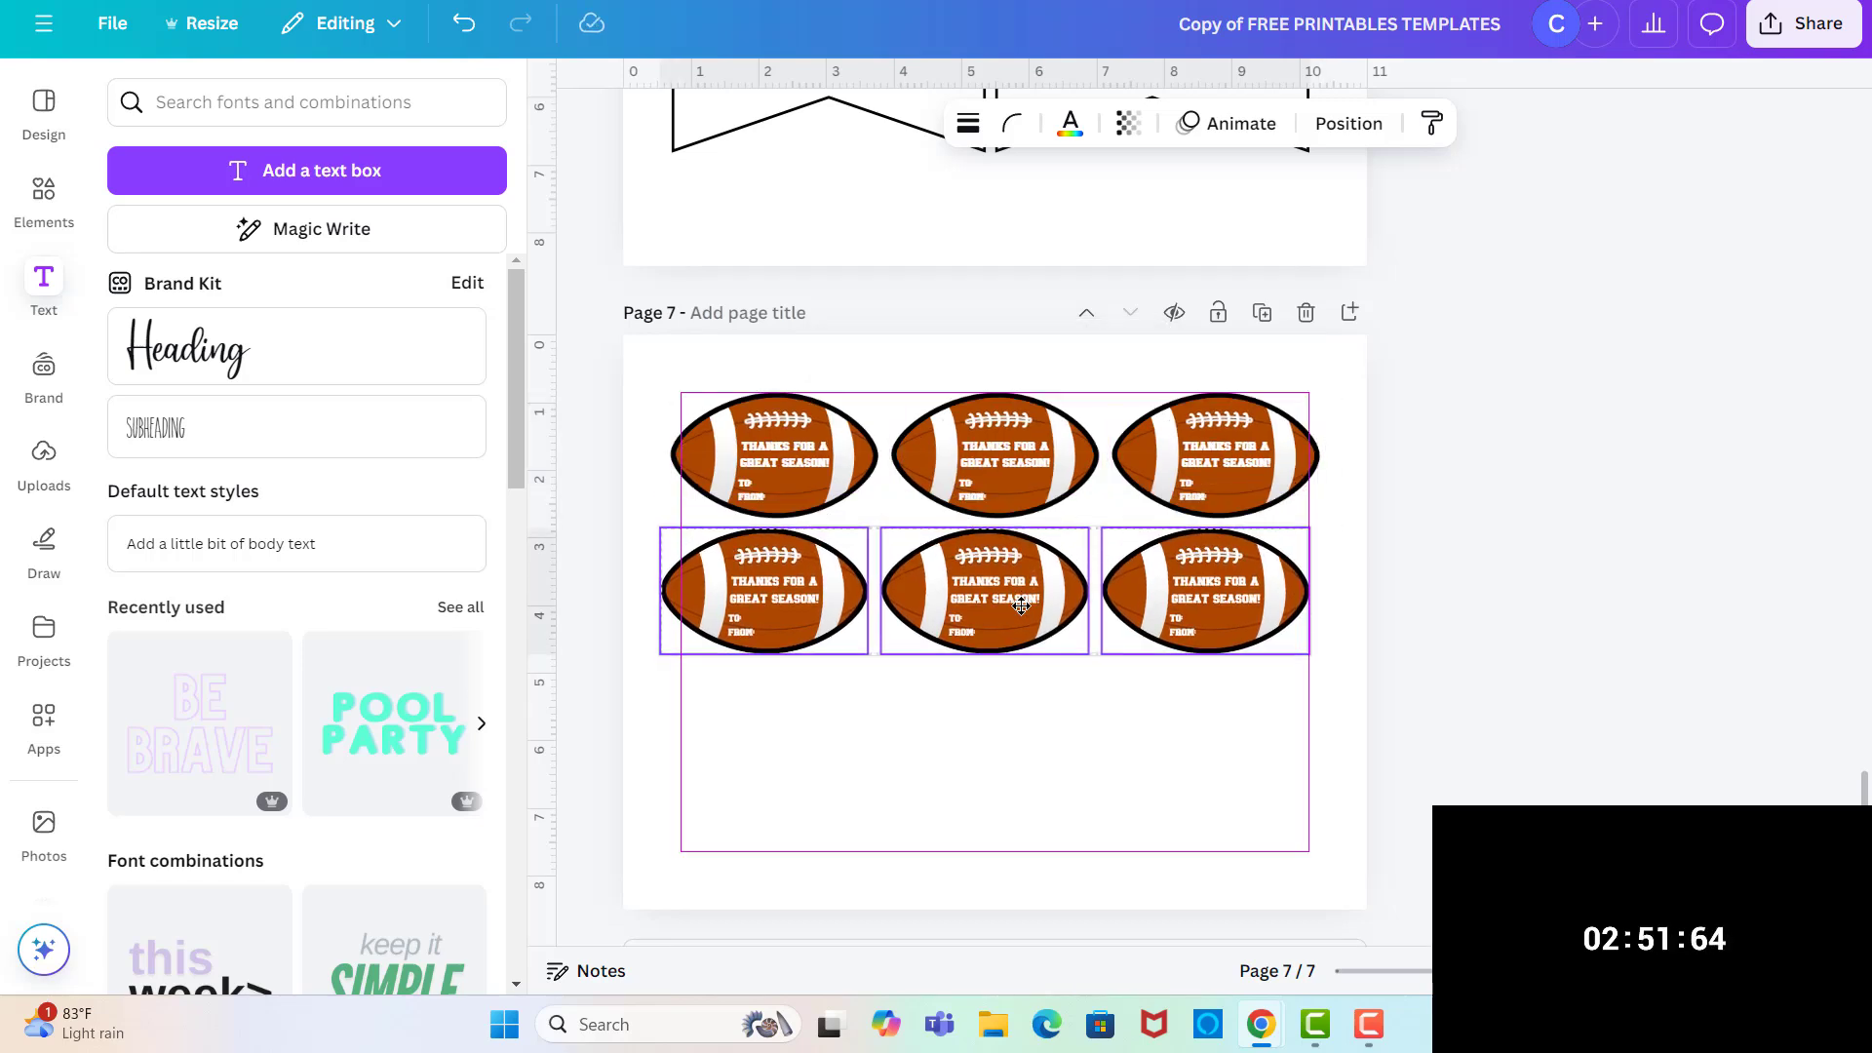
{"action": "left_click", "coordinate": [1021, 605]}
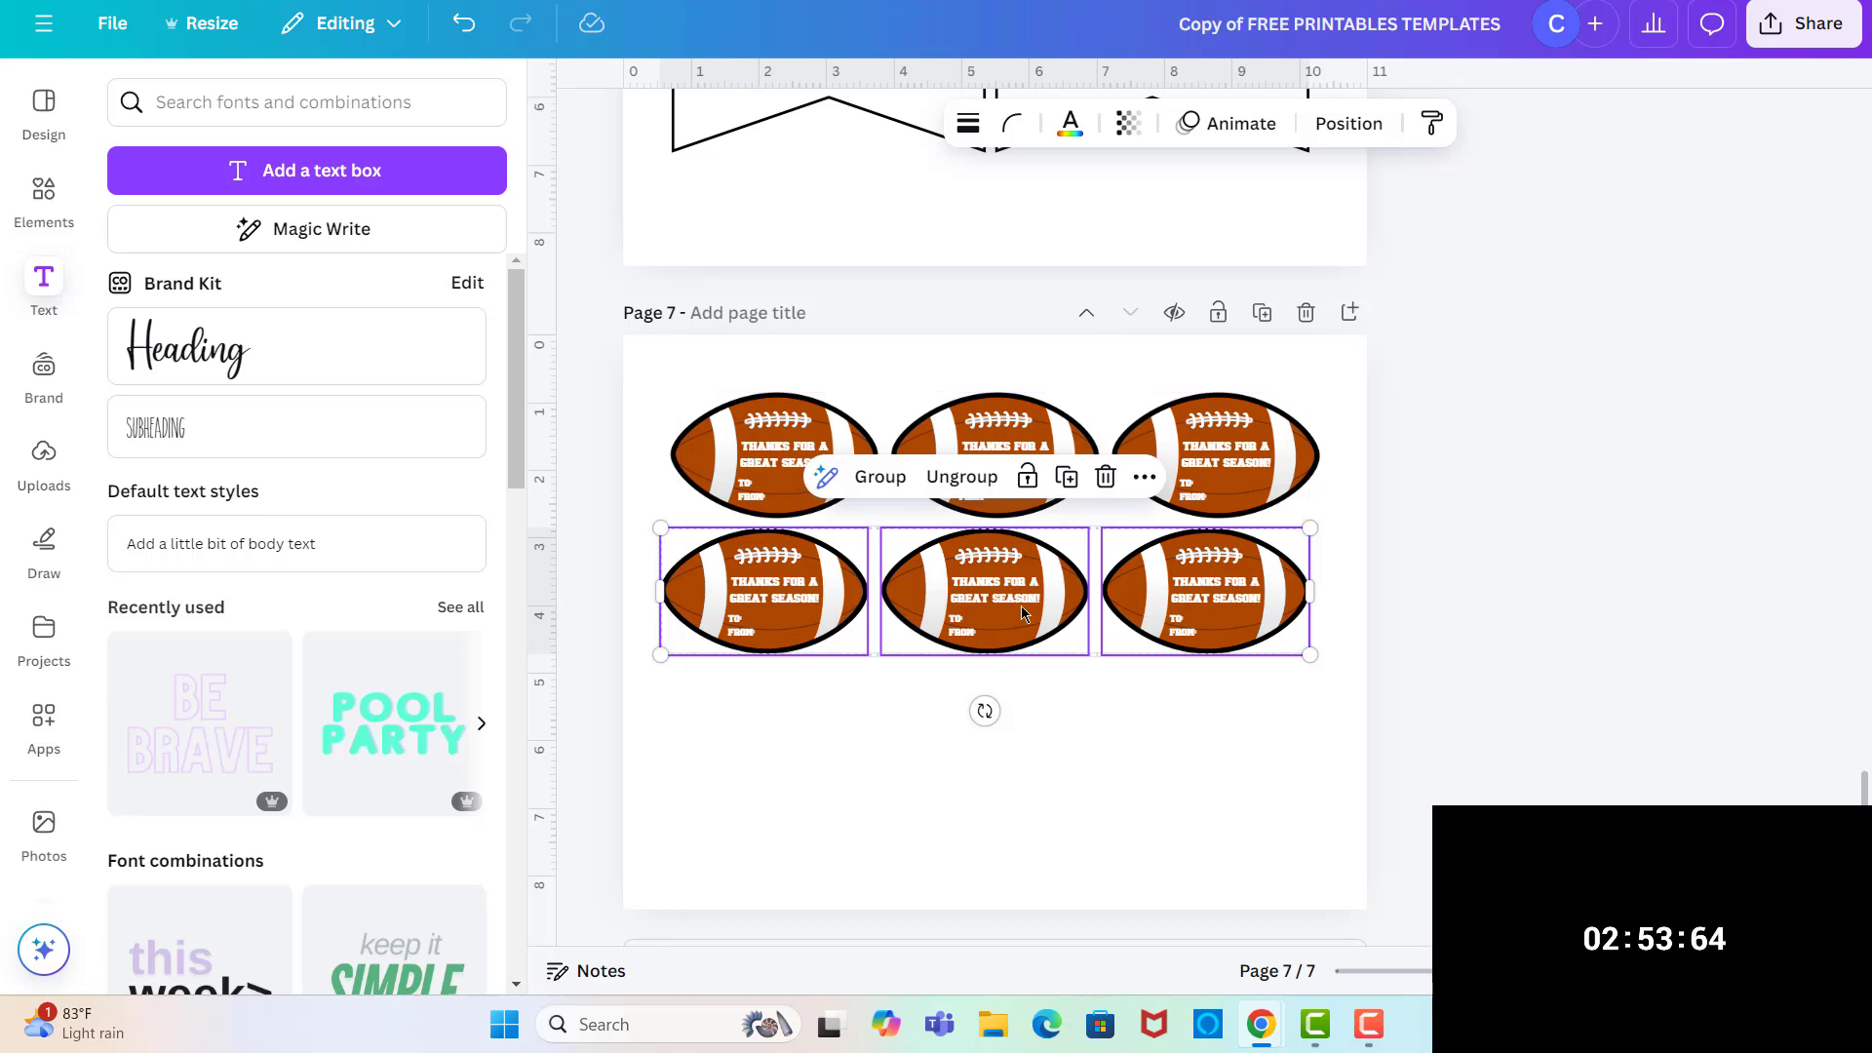
{"action": "left_click_drag", "start_coordinate": [1023, 612], "coordinate": [1033, 610]}
{"action": "left_click", "coordinate": [1076, 476]}
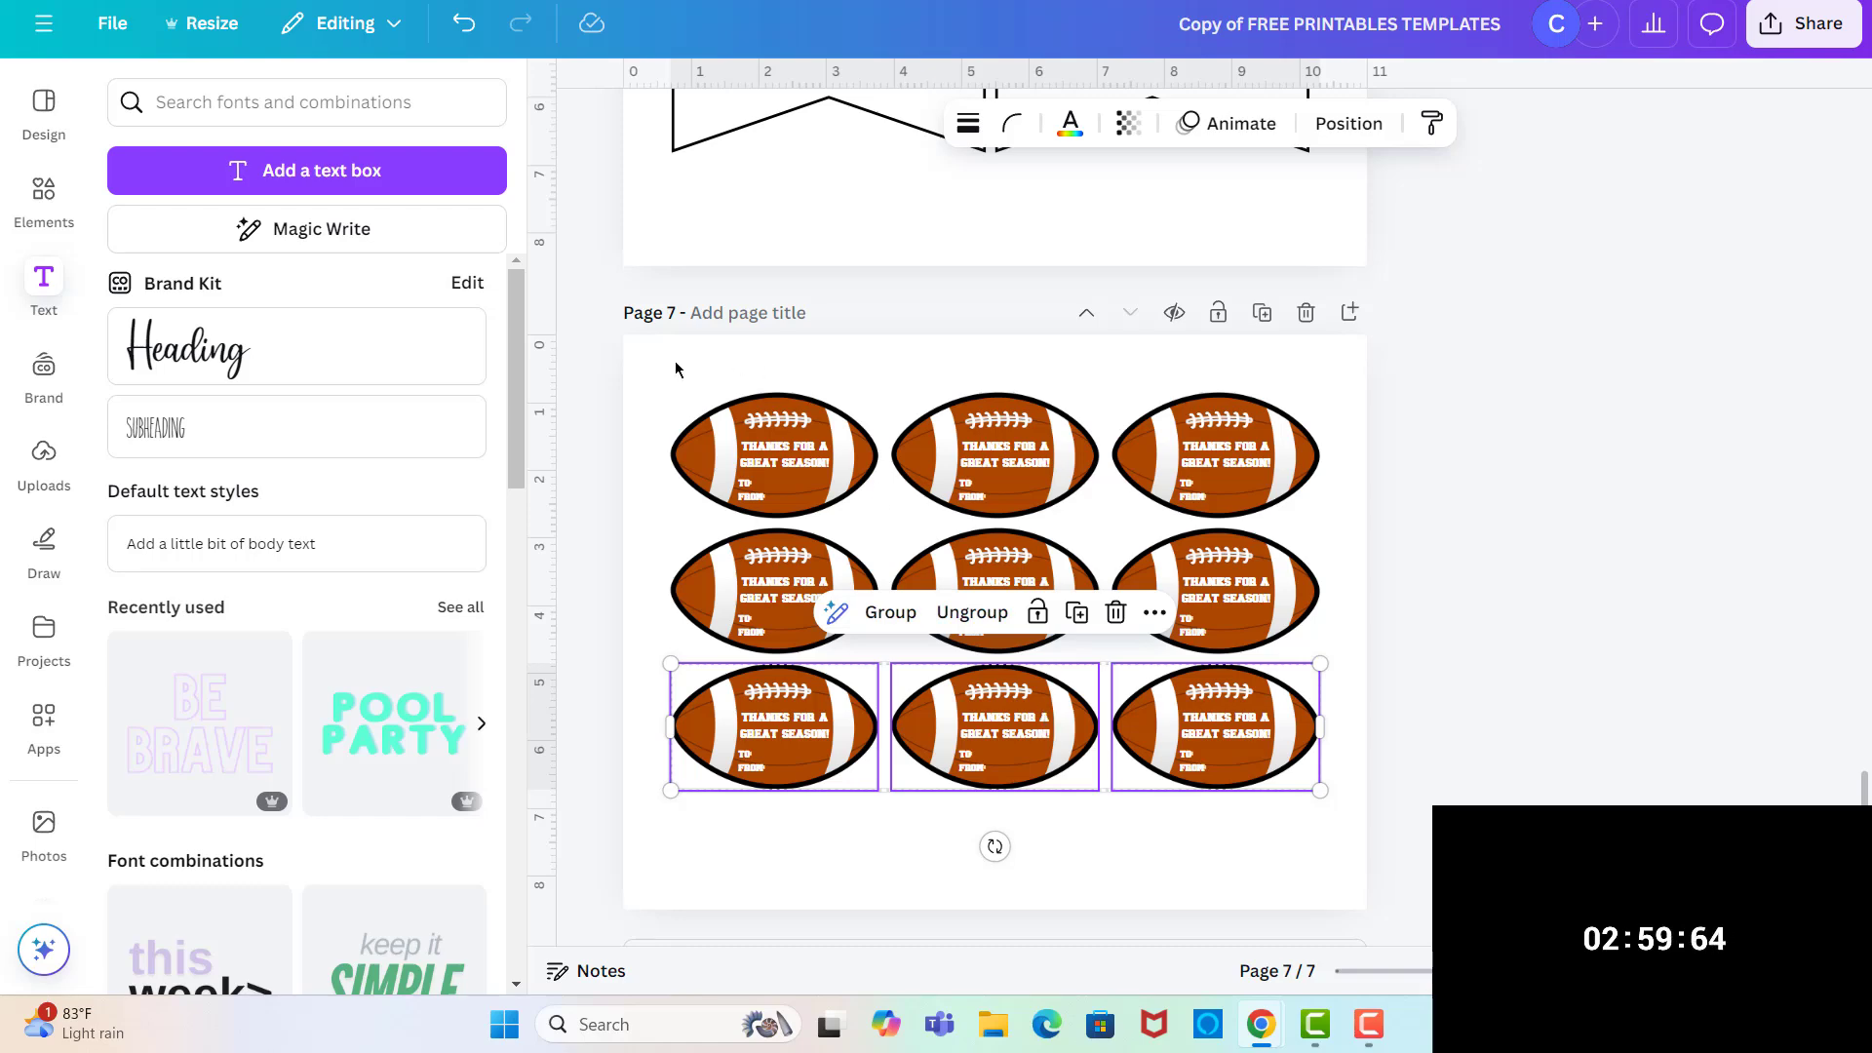
{"action": "left_click_drag", "start_coordinate": [658, 381], "coordinate": [1400, 810]}
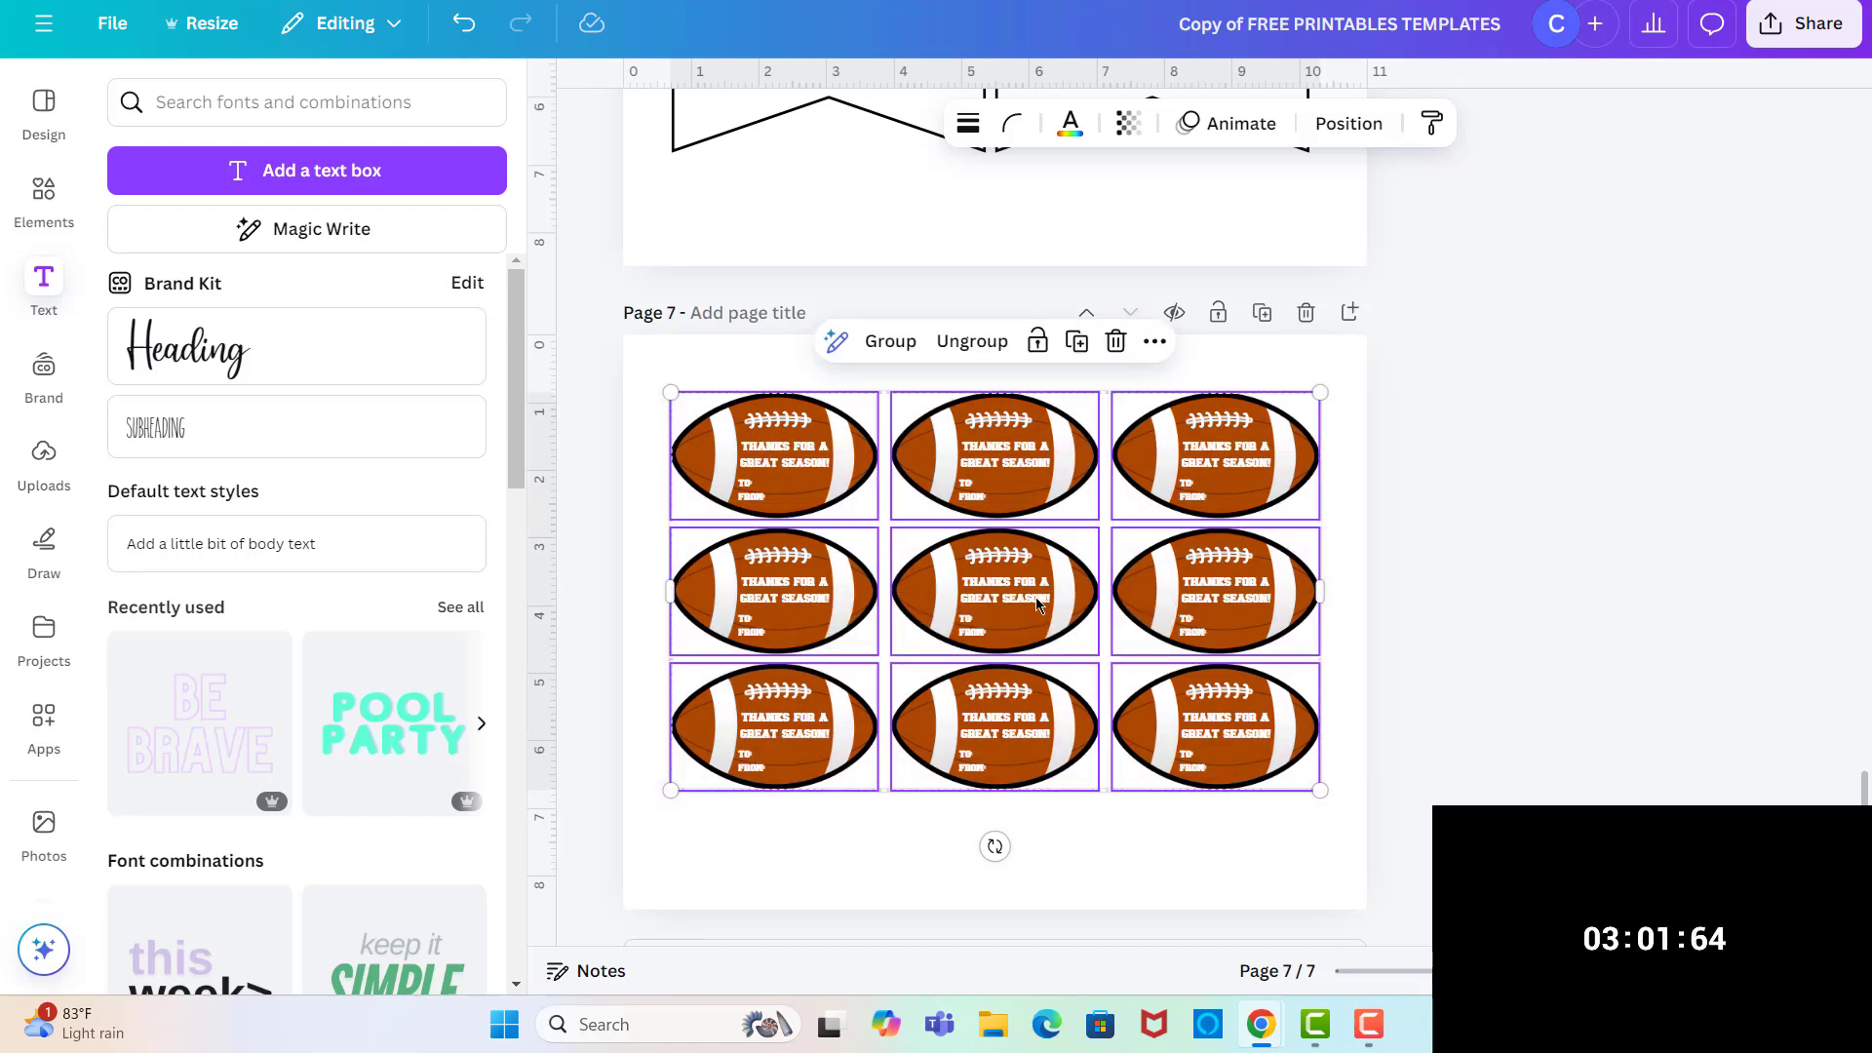
{"action": "left_click_drag", "start_coordinate": [1039, 605], "coordinate": [1032, 623]}
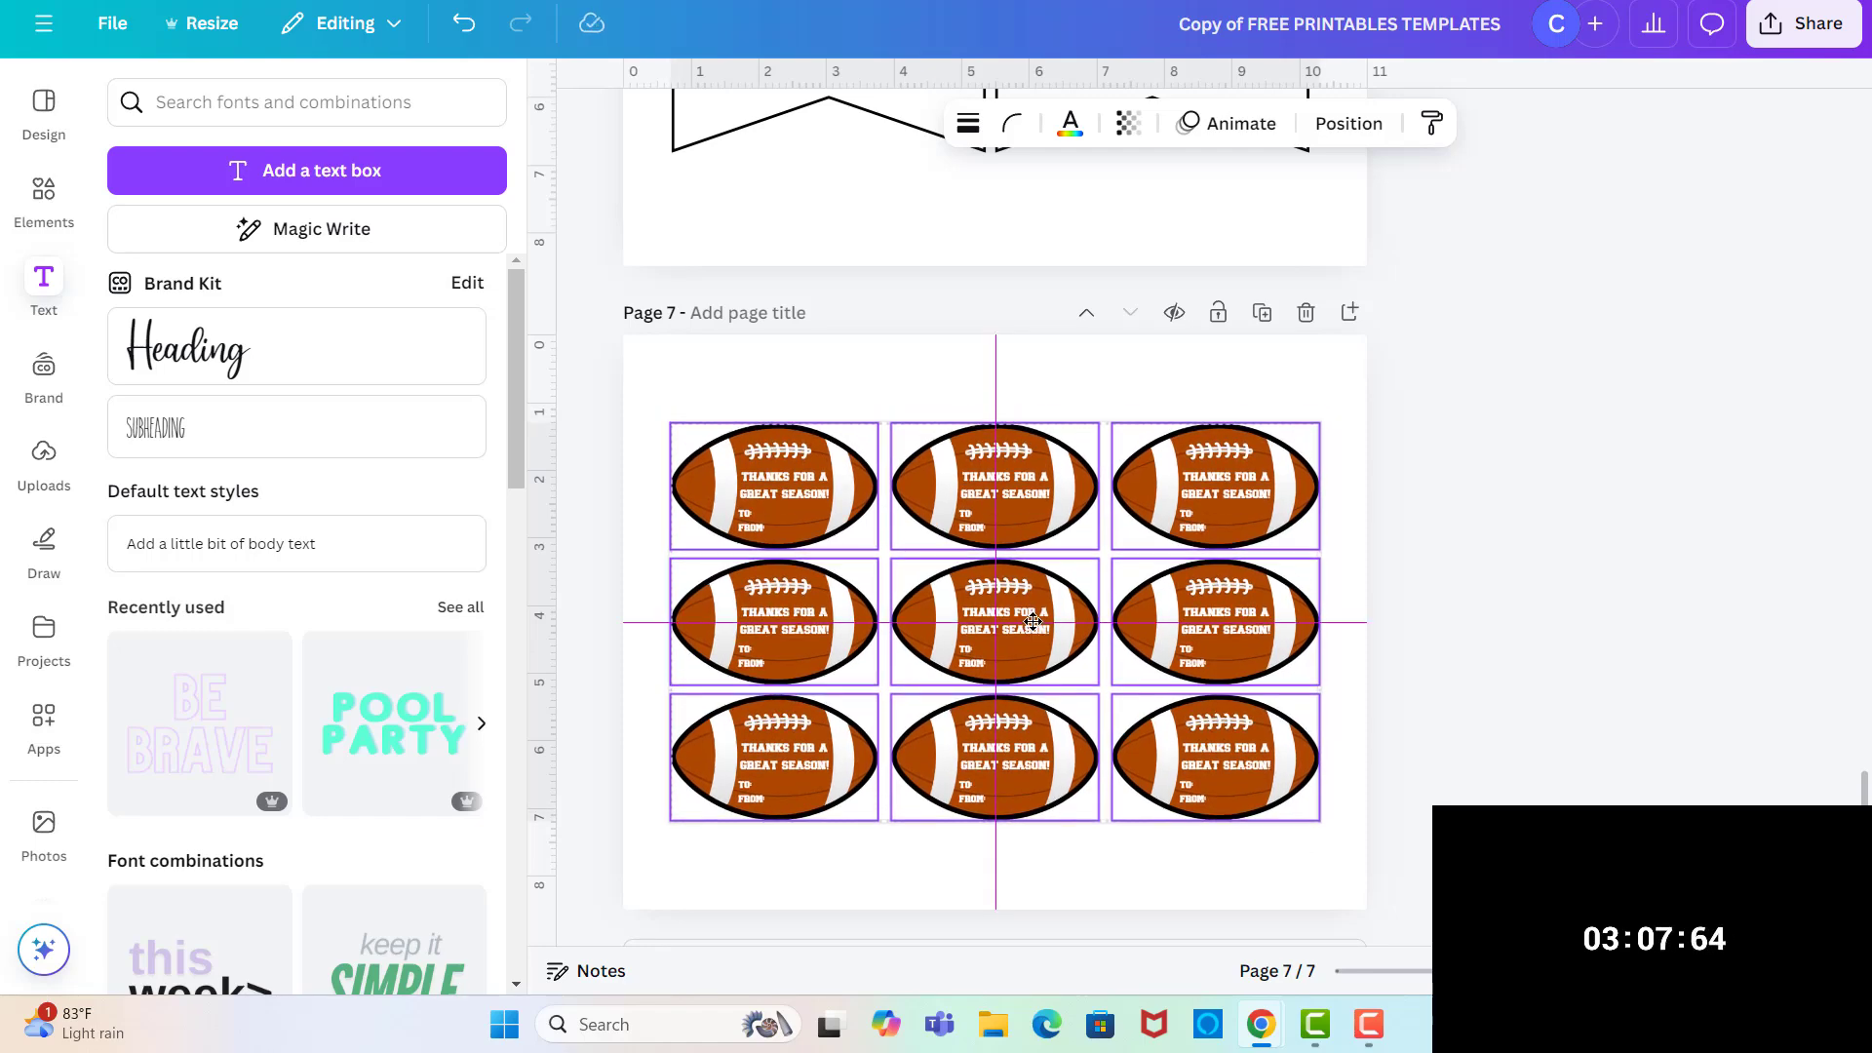
{"action": "left_click_drag", "start_coordinate": [1033, 622], "coordinate": [1032, 622]}
{"action": "left_click", "coordinate": [1434, 517]}
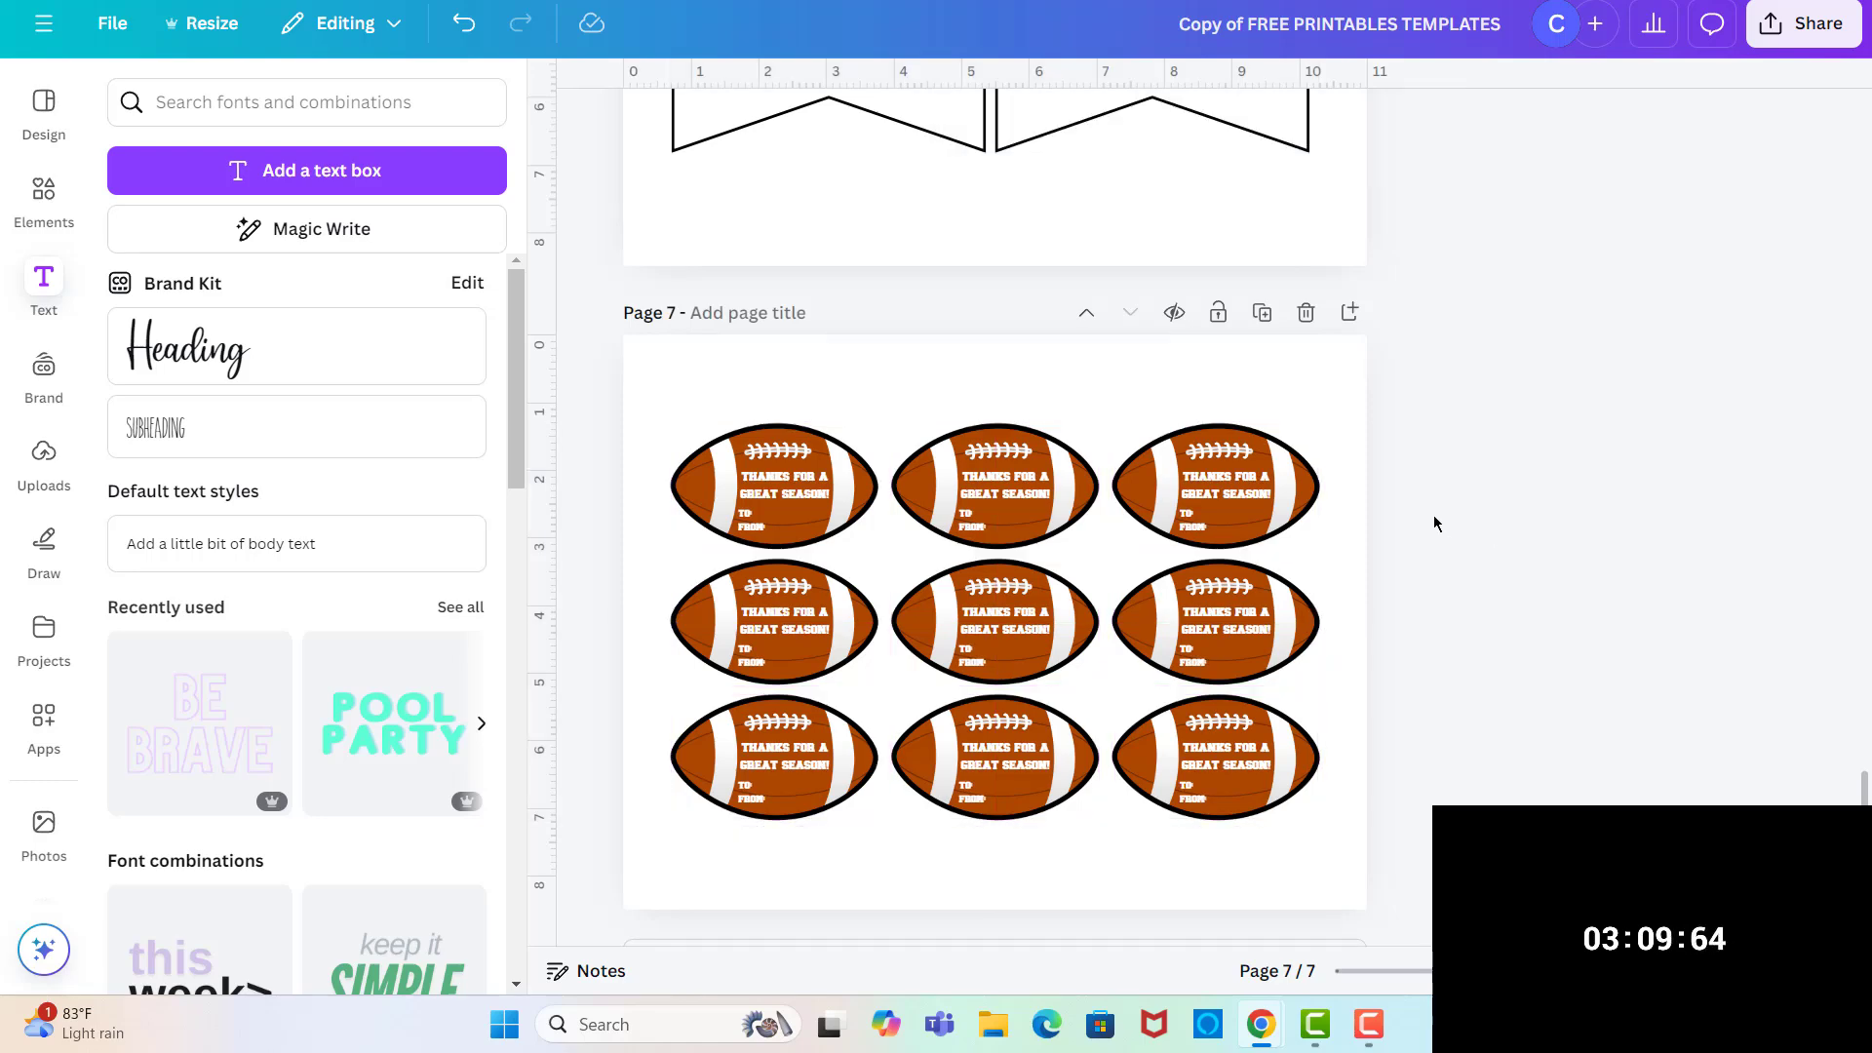